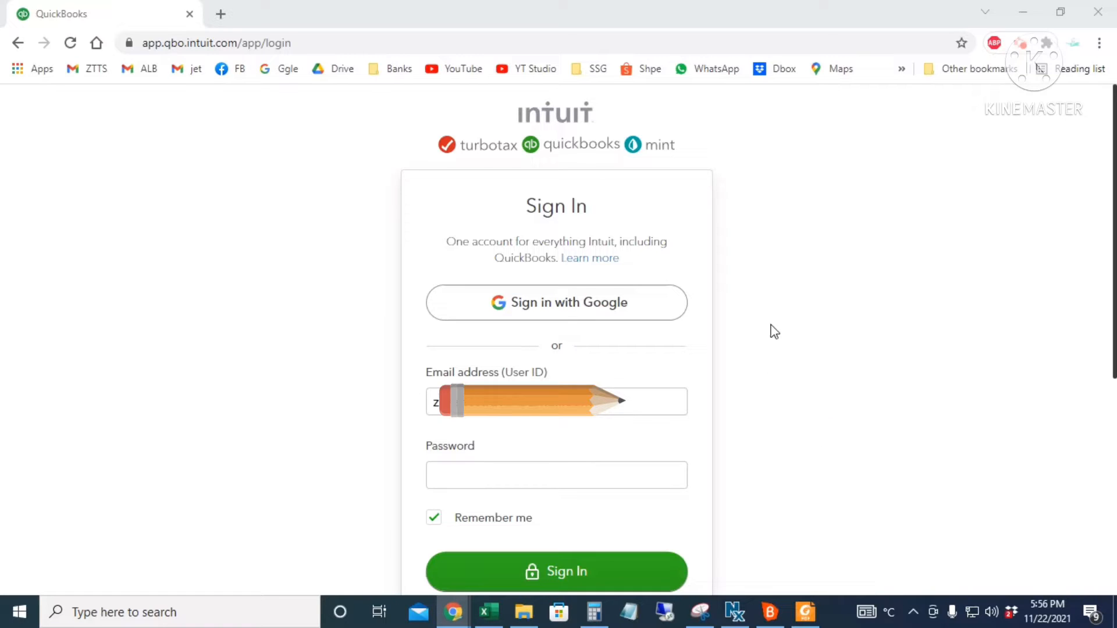
# - Sign in to QuickBooks Online Accountant with the saved email and account password
pyautogui.click(617, 406)
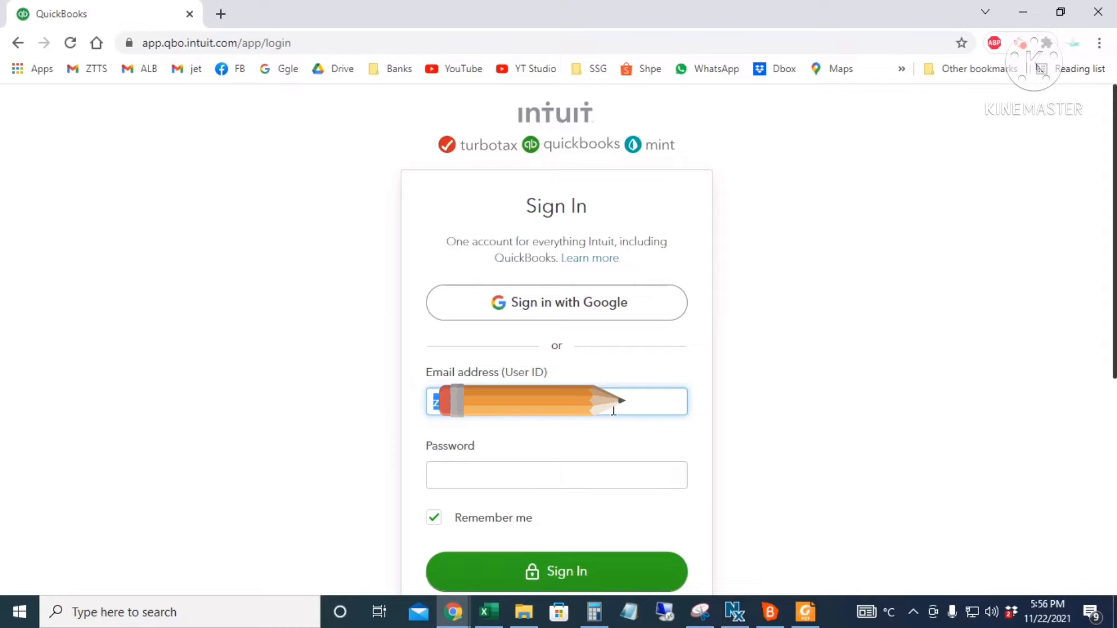
pyautogui.click(498, 476)
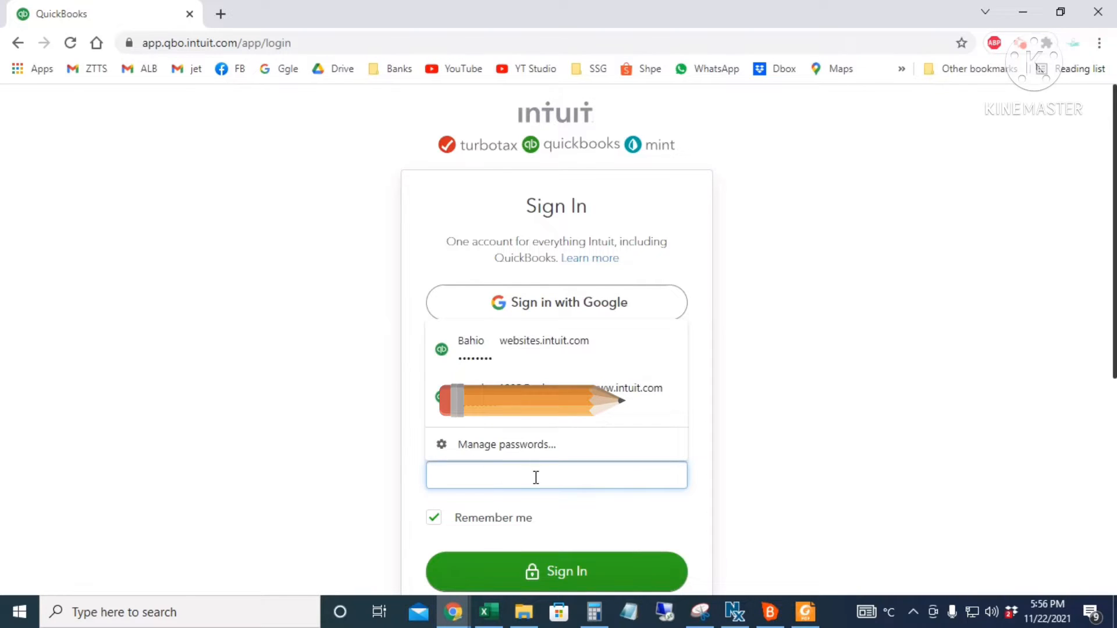
pyautogui.write('••••••')
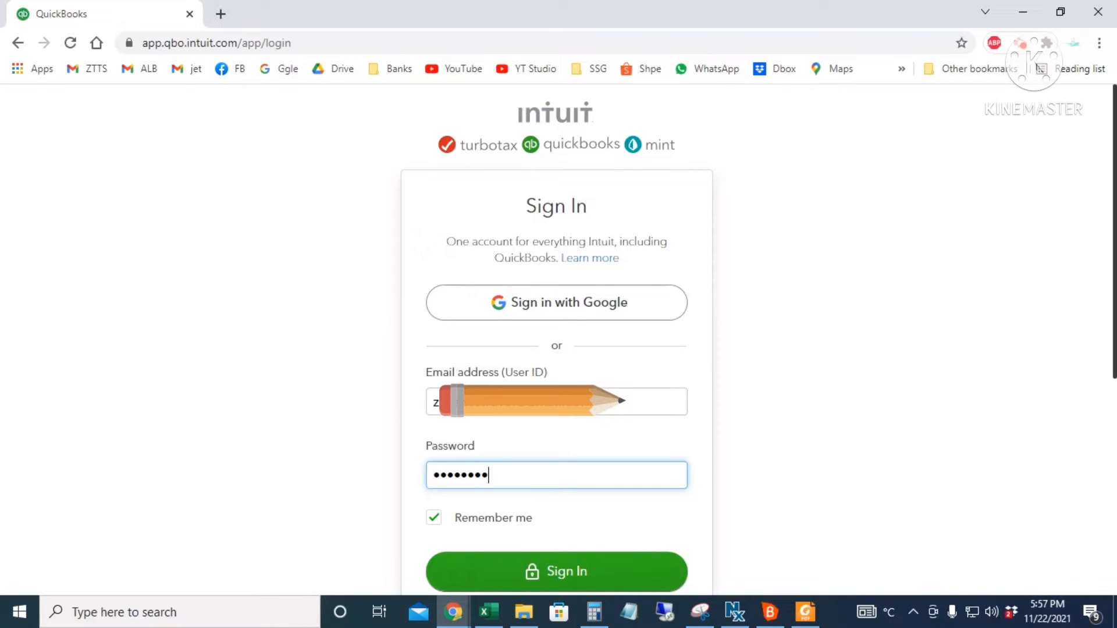
pyautogui.press('Return')
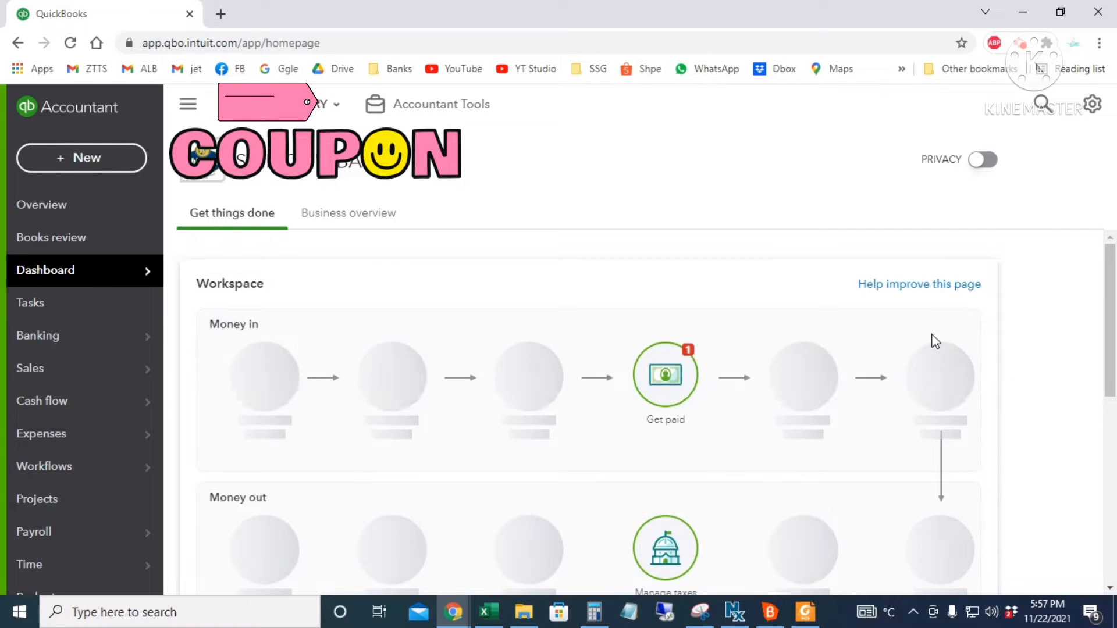
# - Open the client's Overview with Banking Activity, and glance at the + New menu without choosing
pyautogui.scroll(-1, 927, 335)
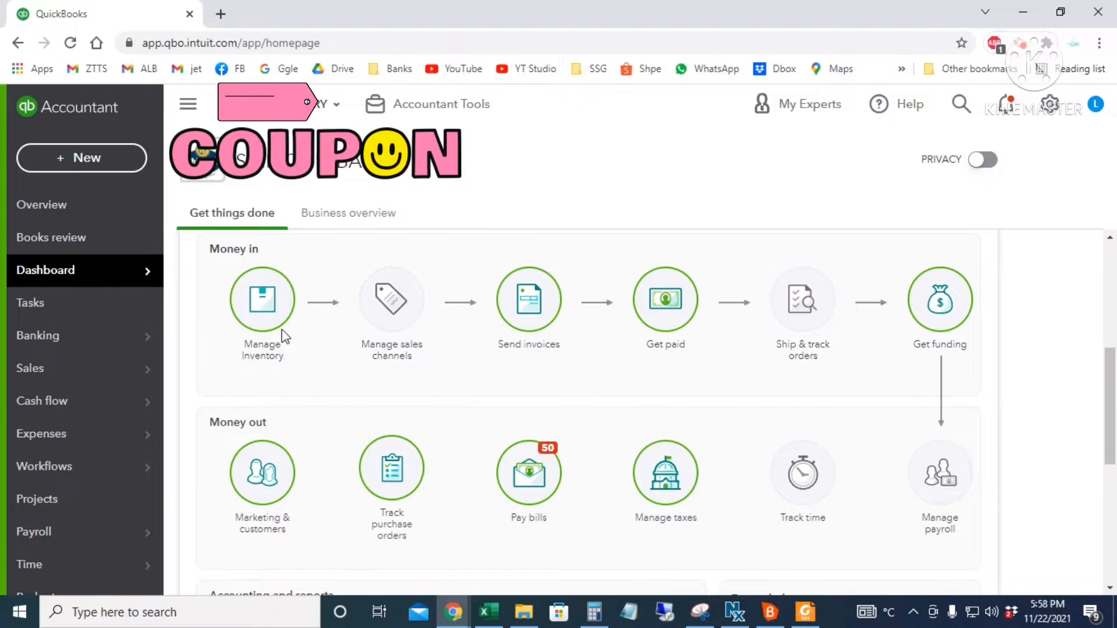
pyautogui.moveTo(278, 288)
pyautogui.scroll(-2, 1000, 488)
pyautogui.click(90, 211)
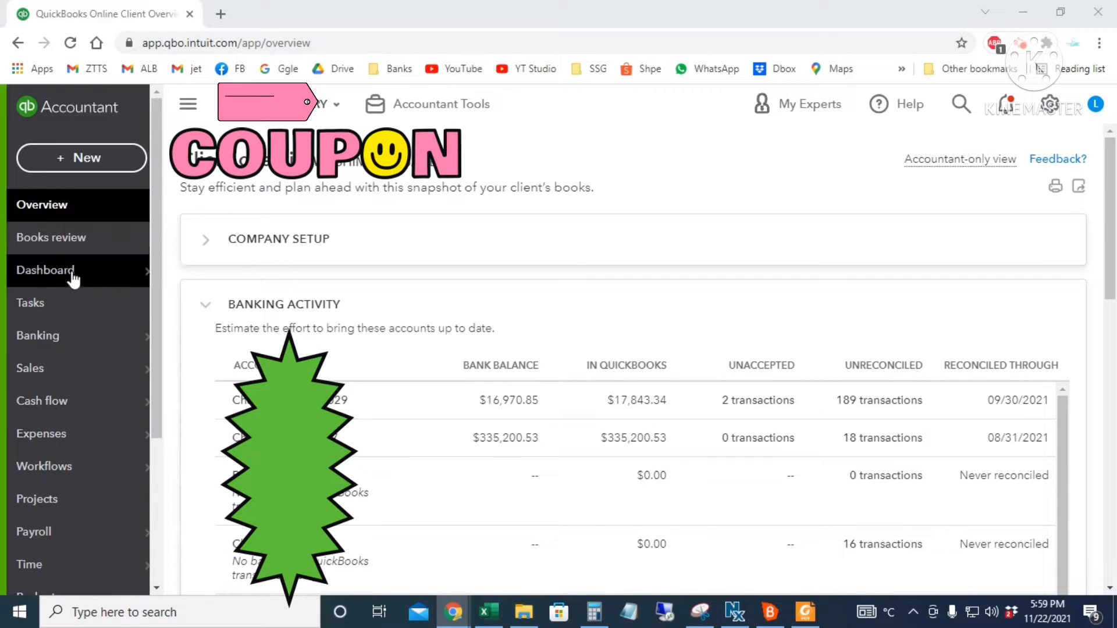
pyautogui.scroll(-4, 41, 512)
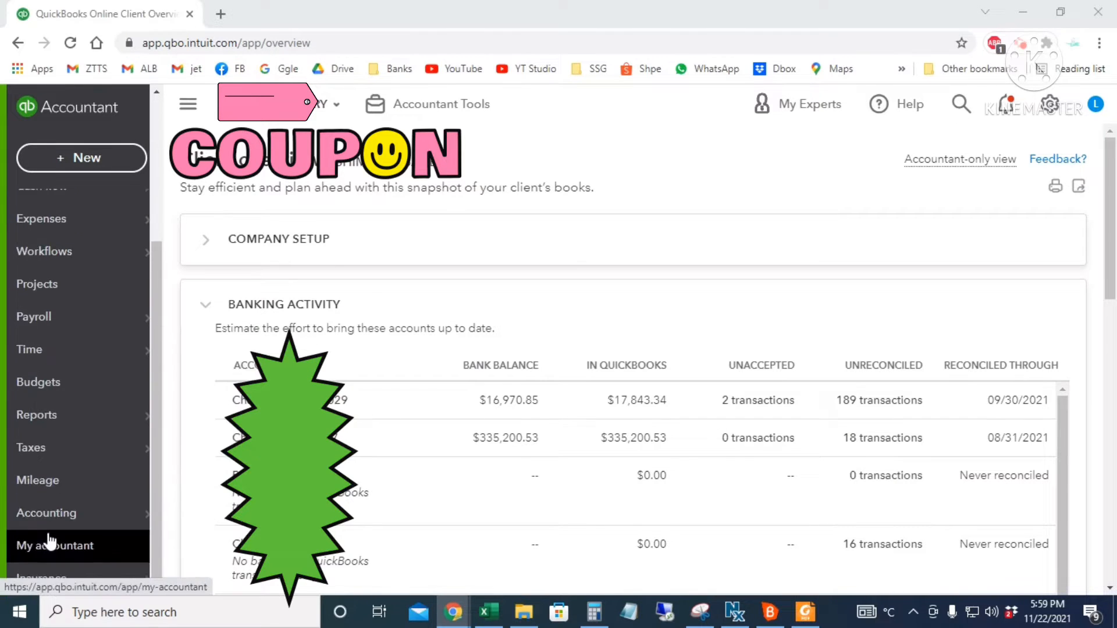
pyautogui.scroll(4, 49, 542)
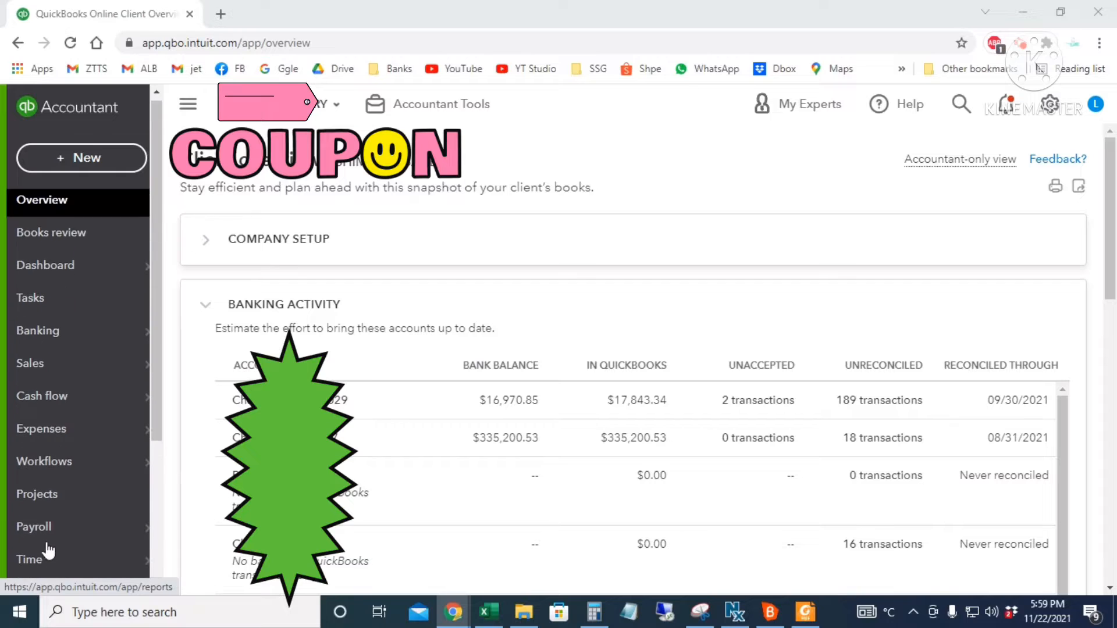
pyautogui.click(111, 160)
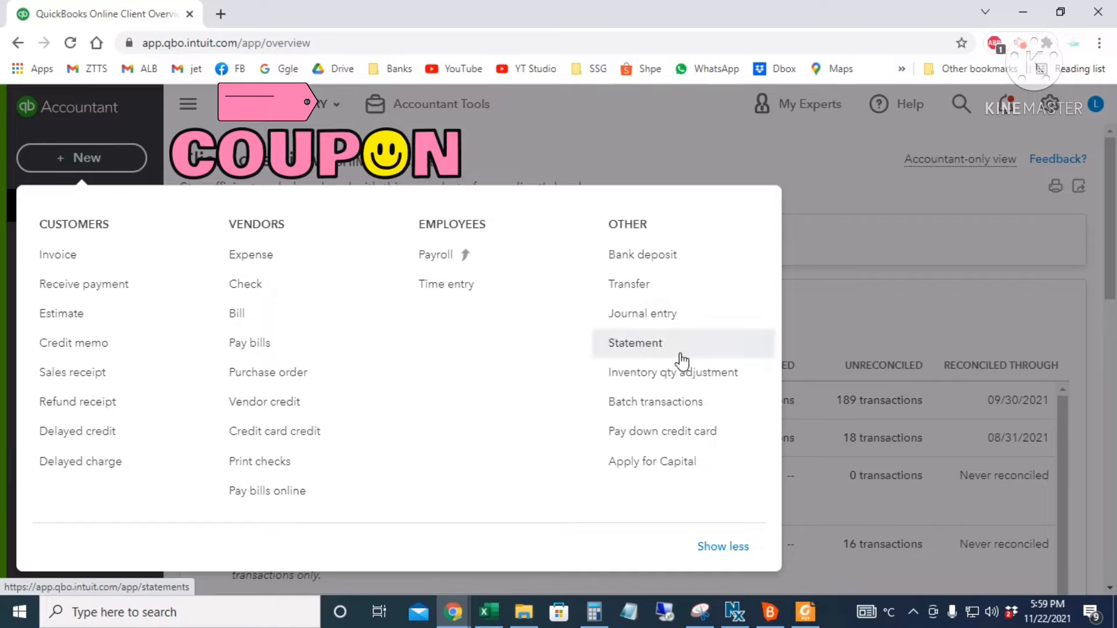
pyautogui.click(591, 143)
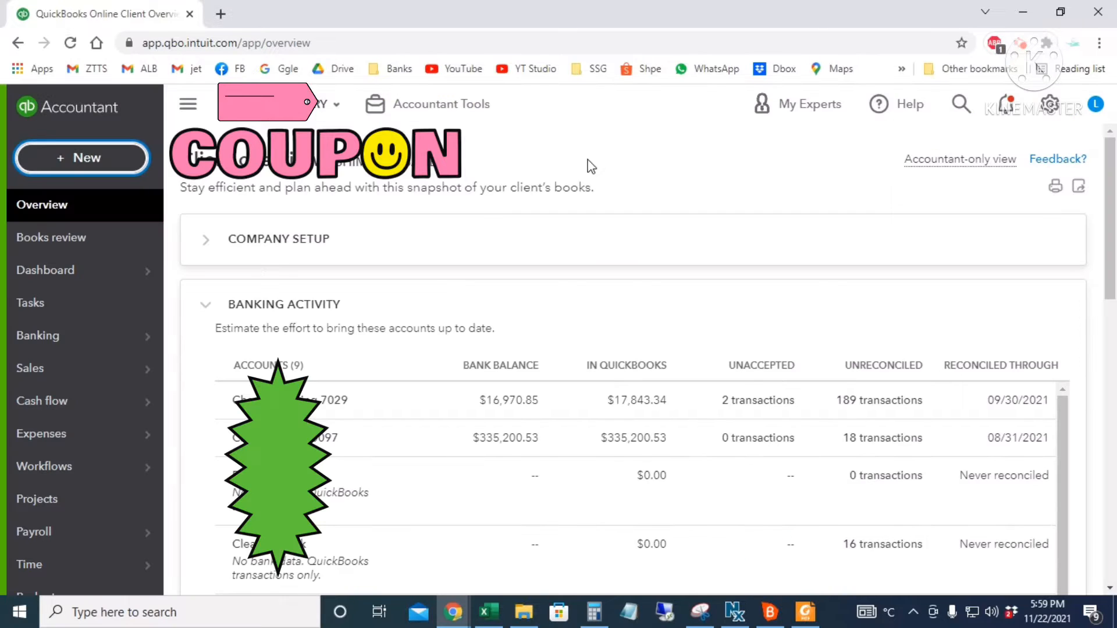
pyautogui.click(1051, 111)
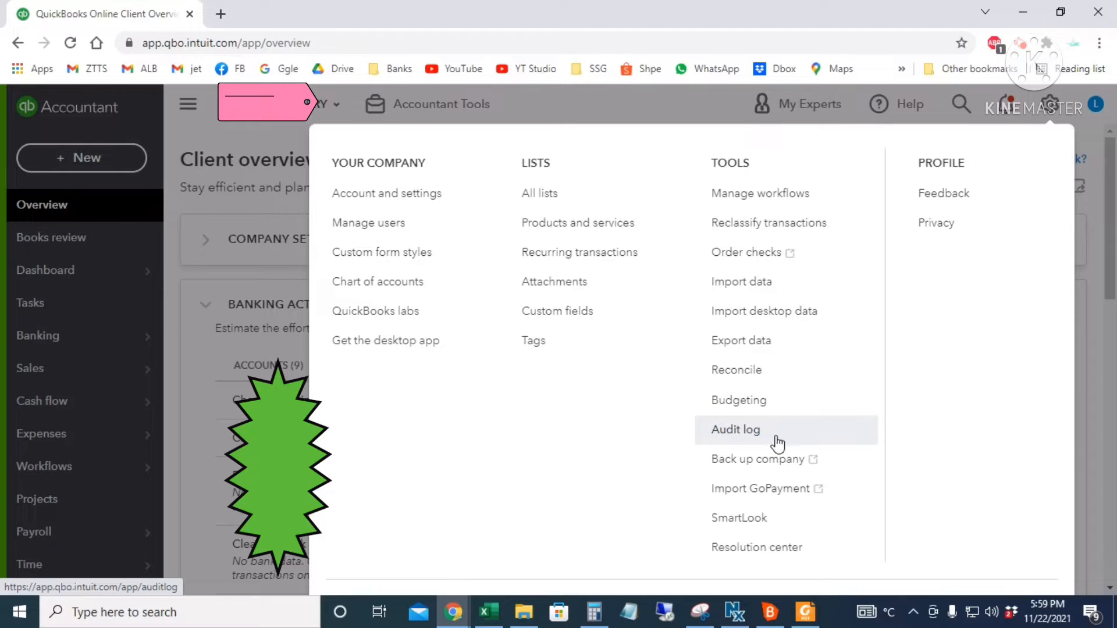
pyautogui.click(1052, 116)
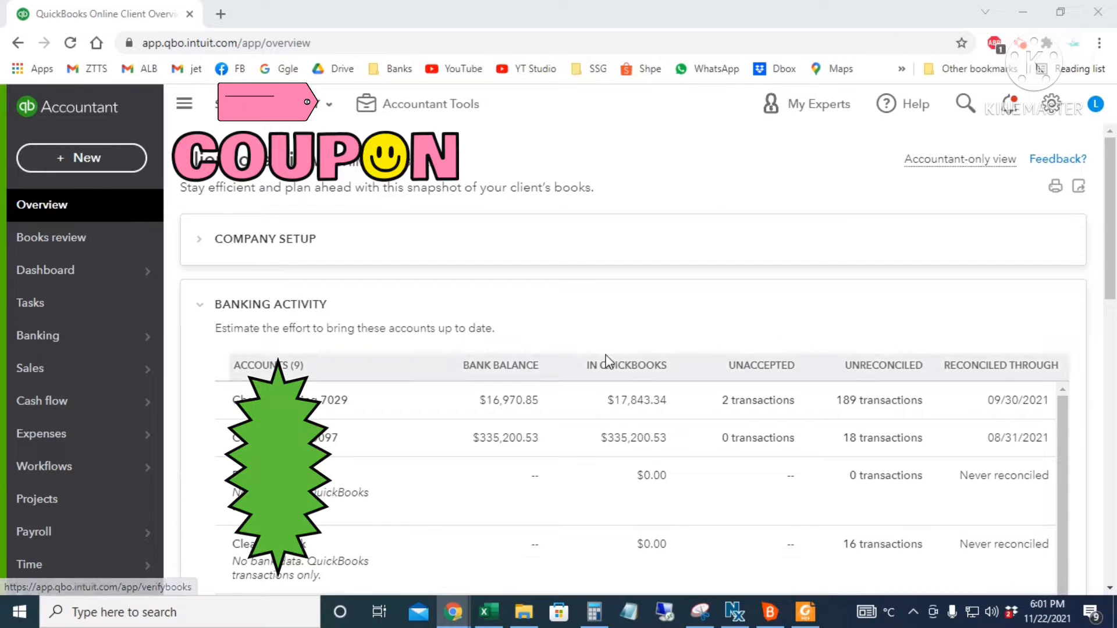
pyautogui.scroll(-3, 861, 349)
pyautogui.scroll(-2, 827, 487)
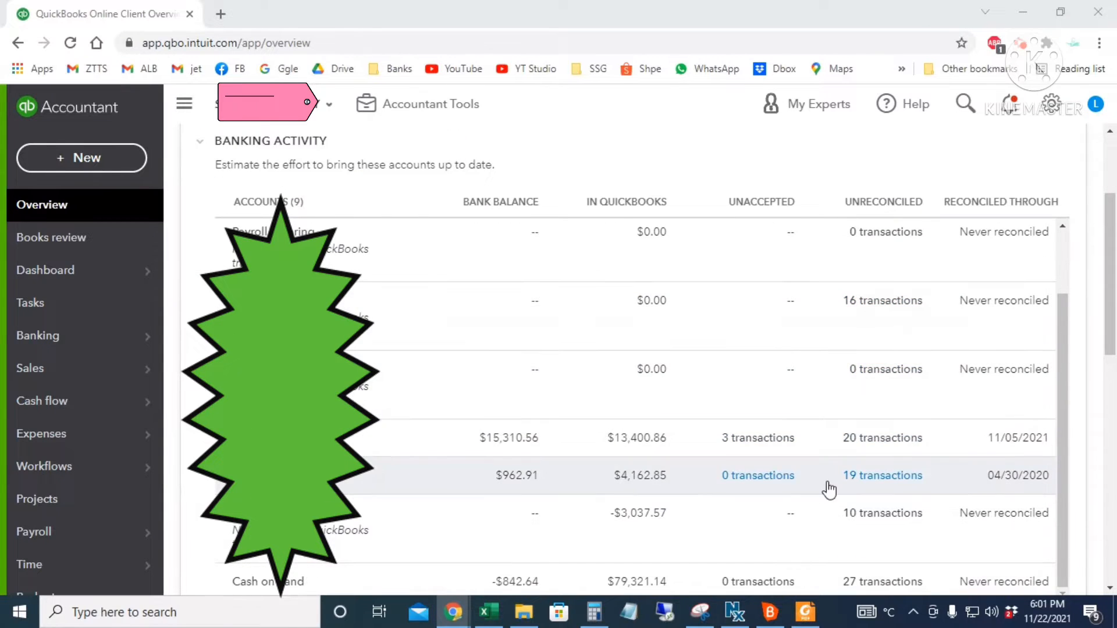
pyautogui.scroll(2, 830, 501)
pyautogui.scroll(-2, 830, 506)
pyautogui.scroll(2, 592, 486)
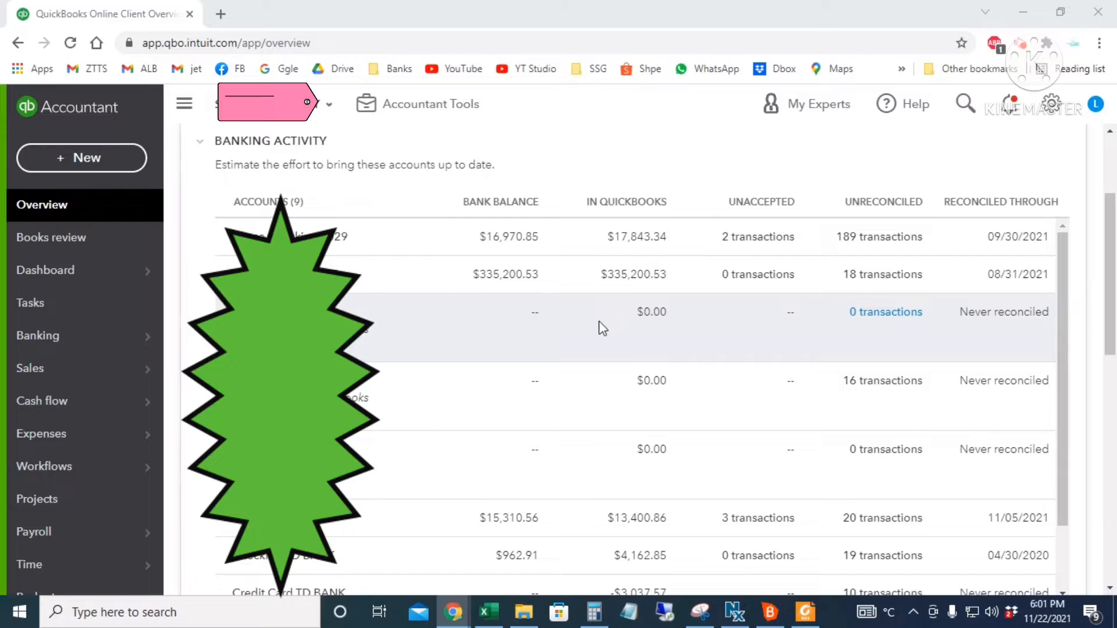
# - Look through the Books review Account reconciliation and Final review stages
pyautogui.click(83, 243)
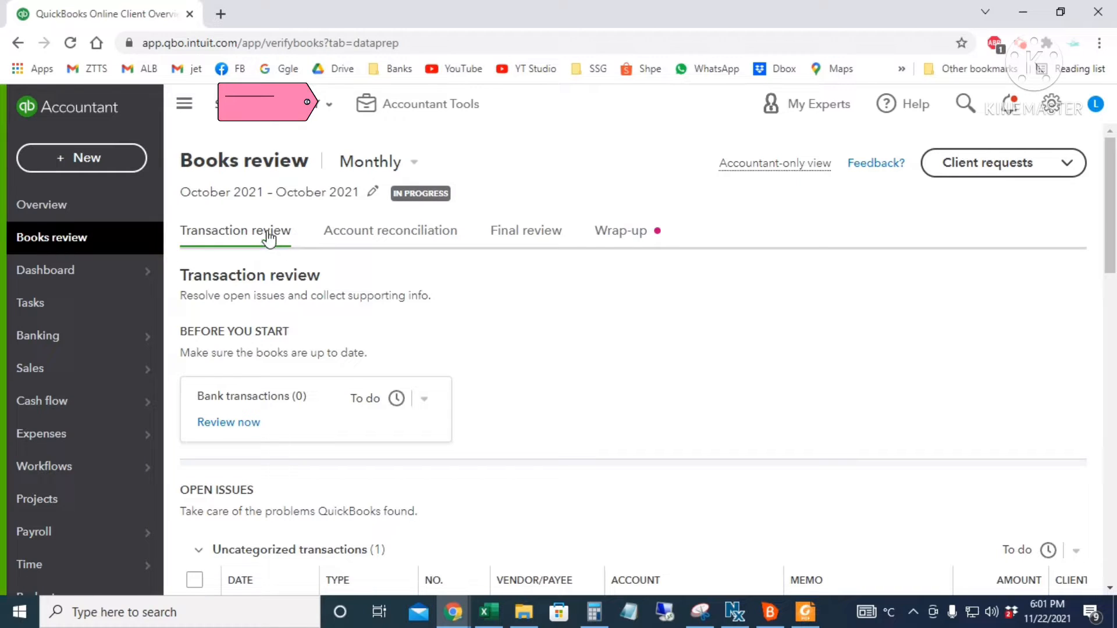
pyautogui.click(412, 234)
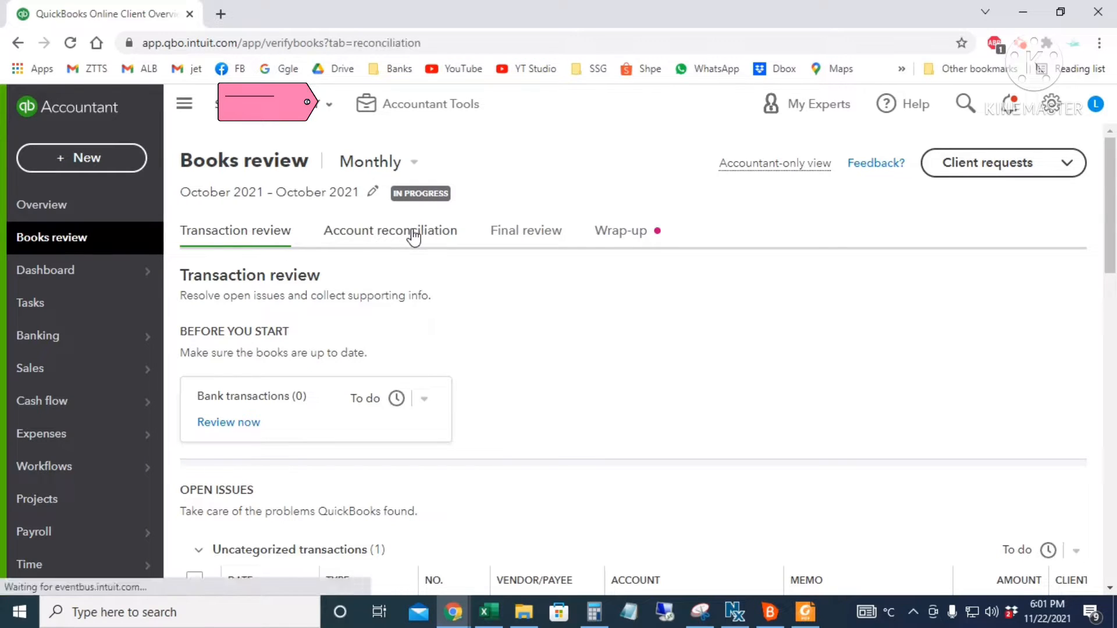
pyautogui.click(551, 235)
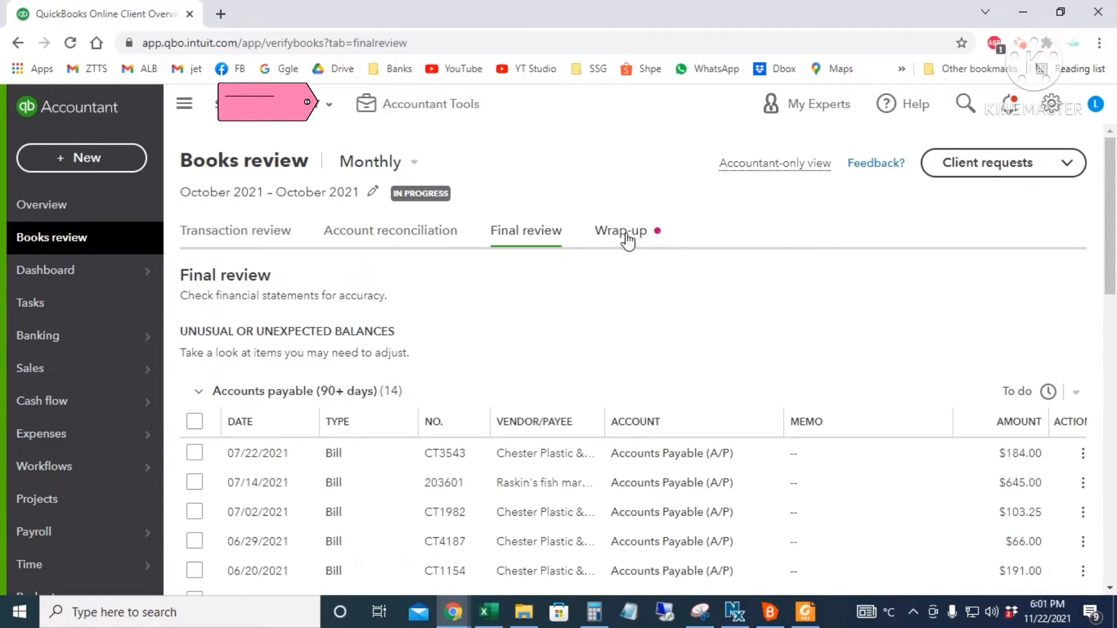
# - Return to Dashboard > Get things done and scroll through its Money in/out sections
pyautogui.moveTo(120, 281)
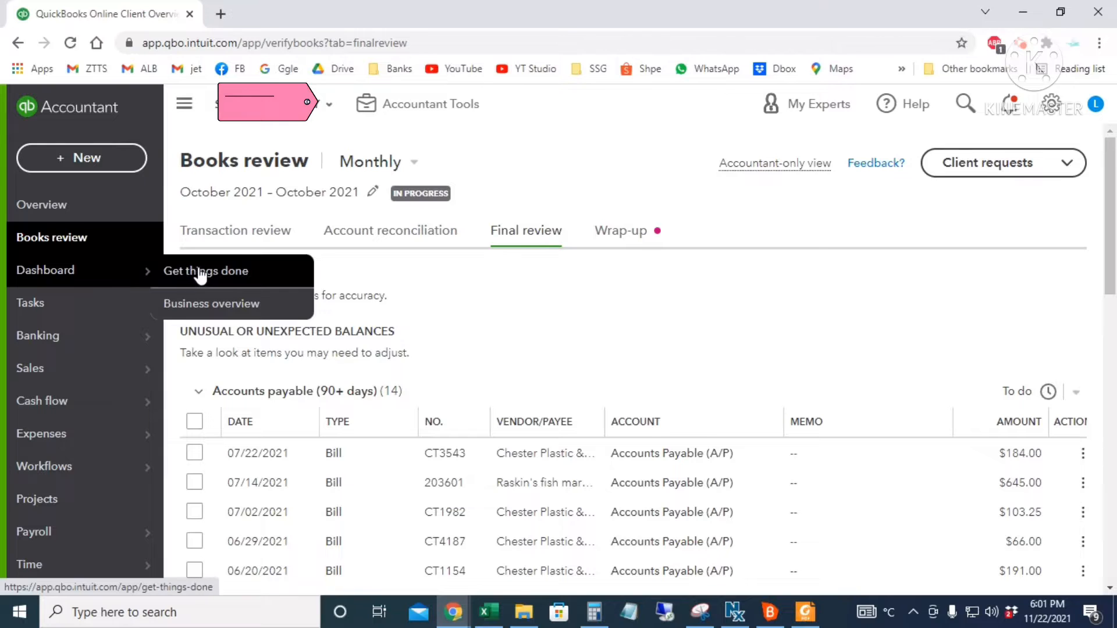
pyautogui.click(200, 273)
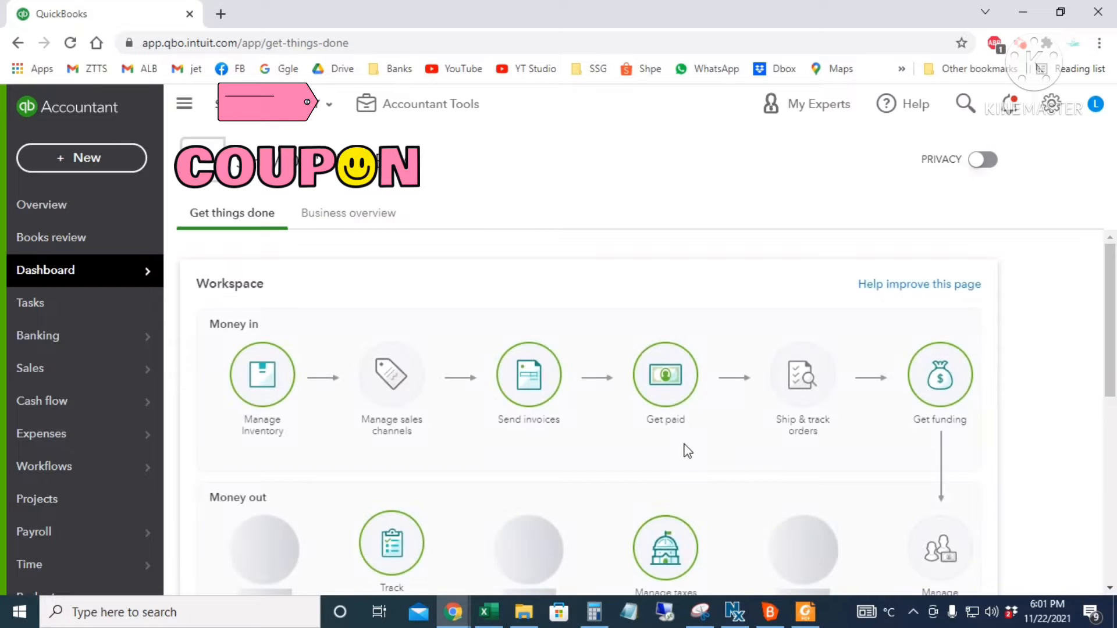
pyautogui.scroll(-3, 739, 431)
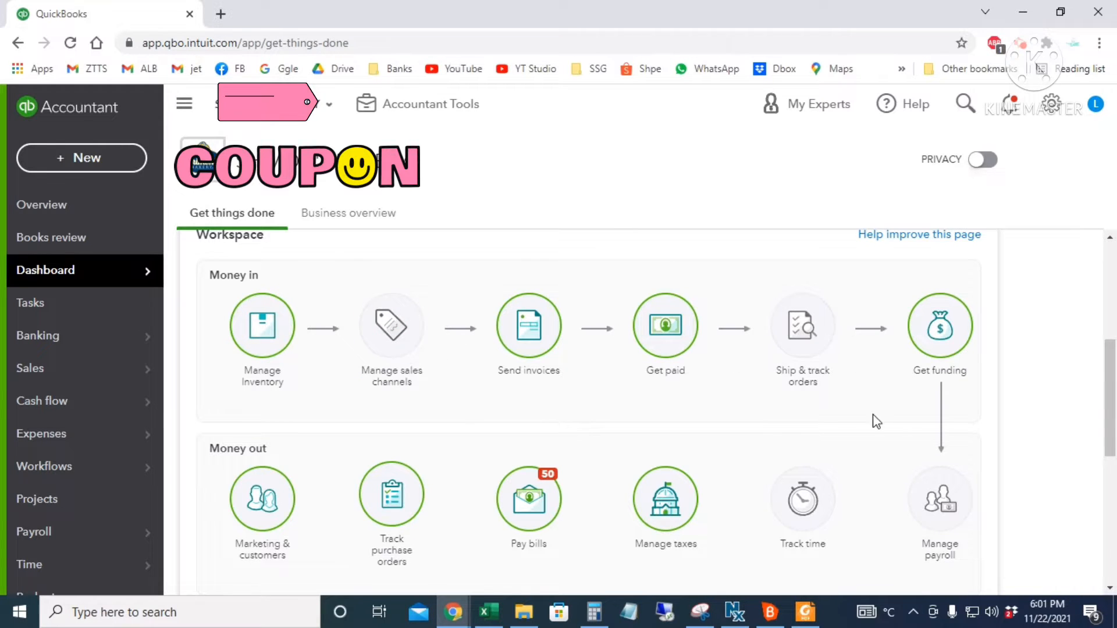
pyautogui.scroll(-1, 392, 426)
pyautogui.scroll(-2, 438, 471)
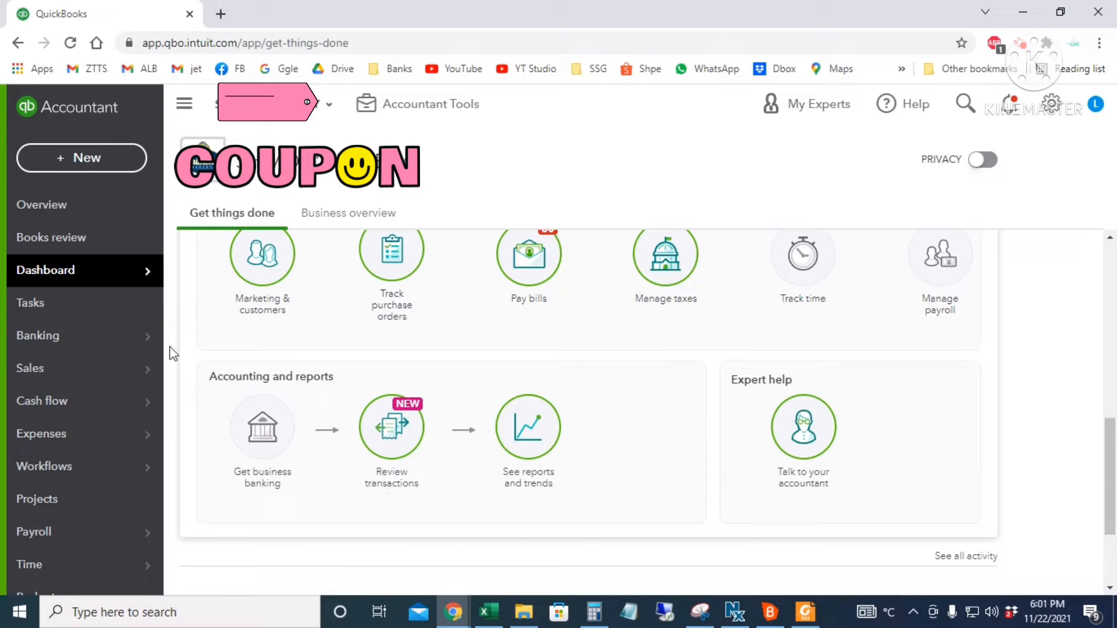
# - Check the Tasks list, then show Banking transactions for Chase Checking 7029
pyautogui.click(39, 304)
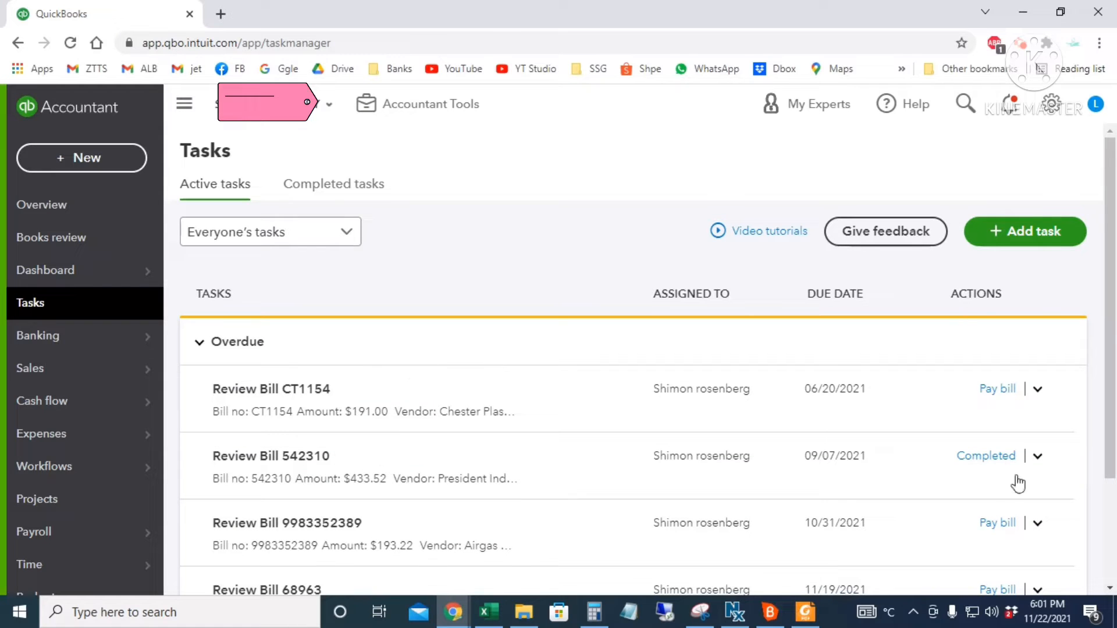
pyautogui.moveTo(135, 345)
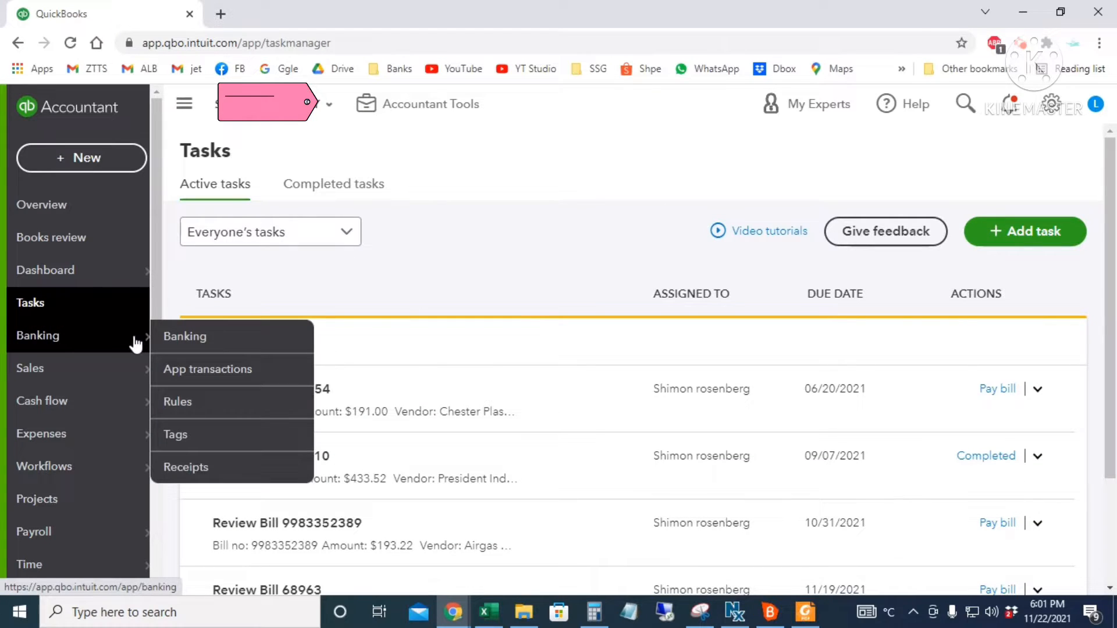
pyautogui.click(182, 346)
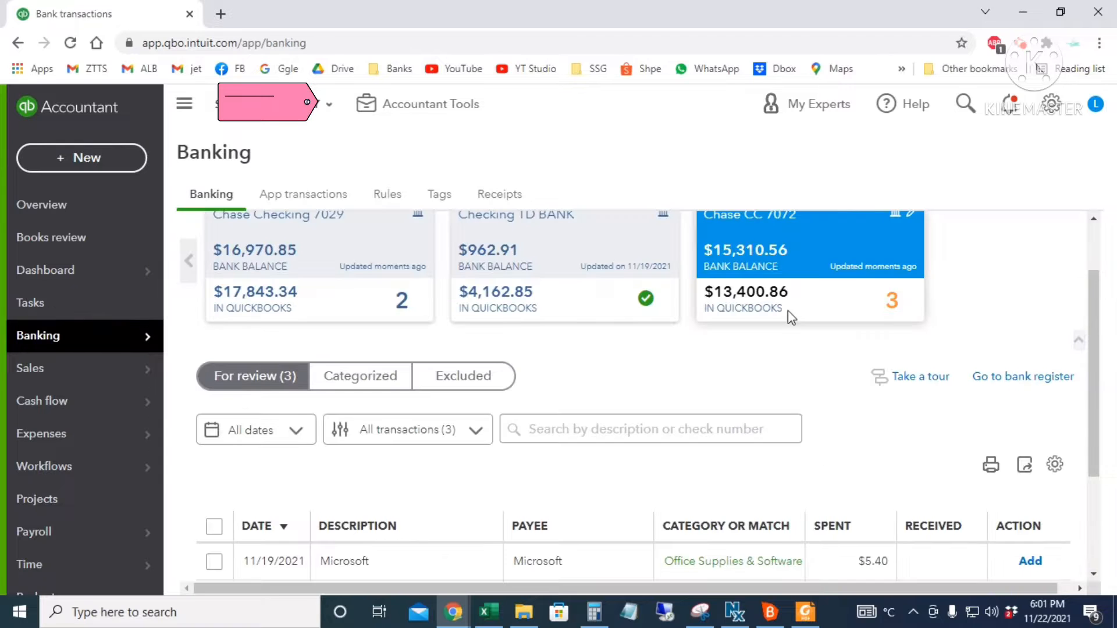
pyautogui.click(351, 306)
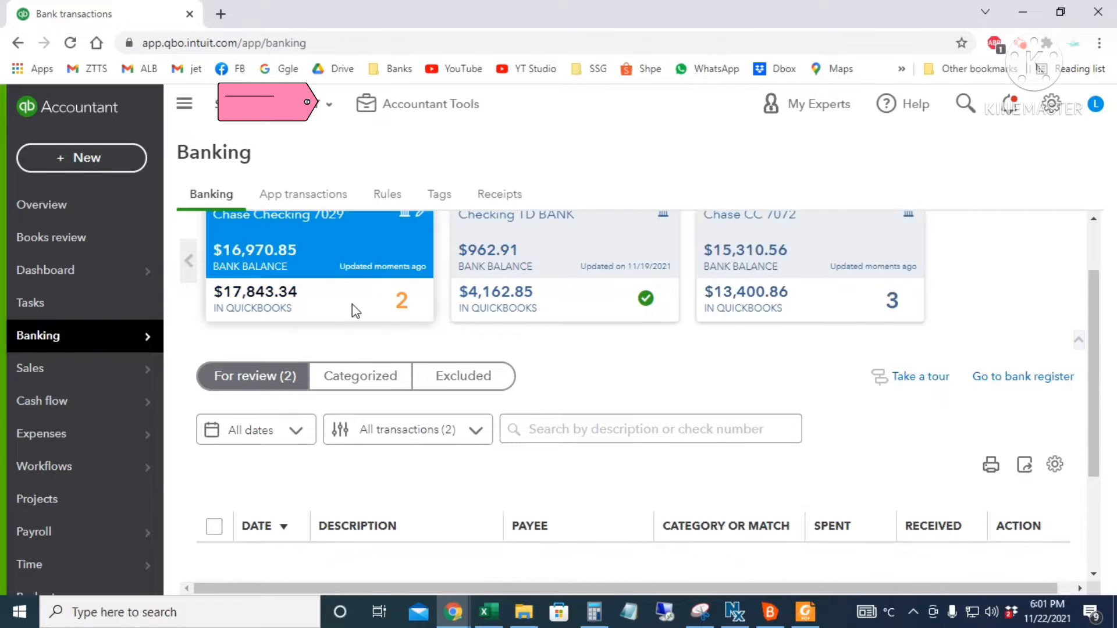
# - Browse the Sales Overview, with $52,814 paid in 30 days and a $212.00 deposit in transit
pyautogui.moveTo(52, 375)
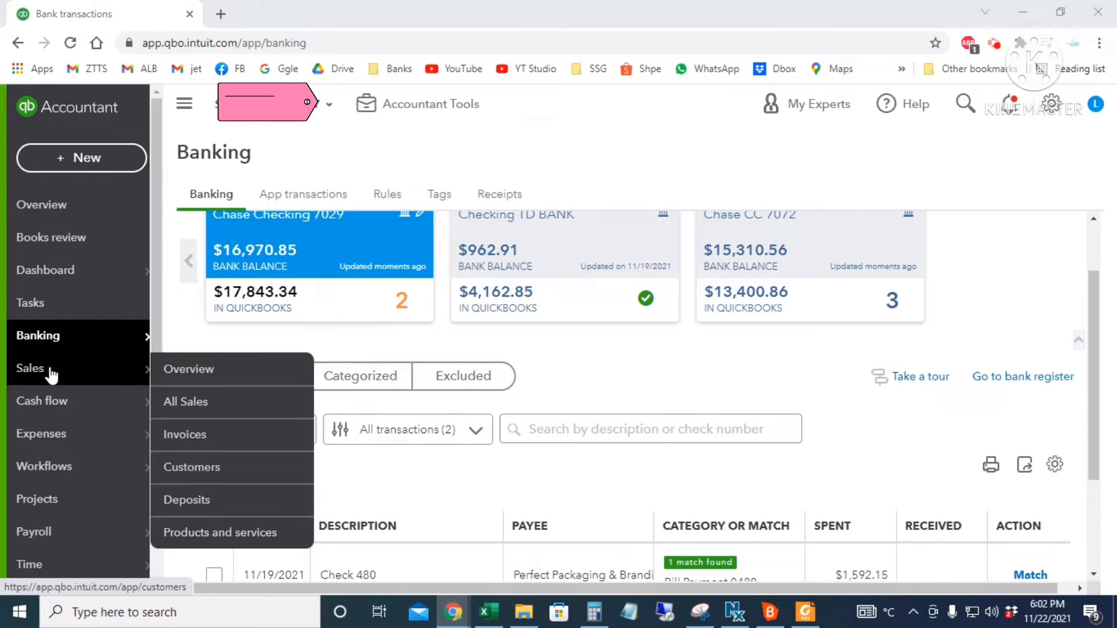
pyautogui.click(195, 368)
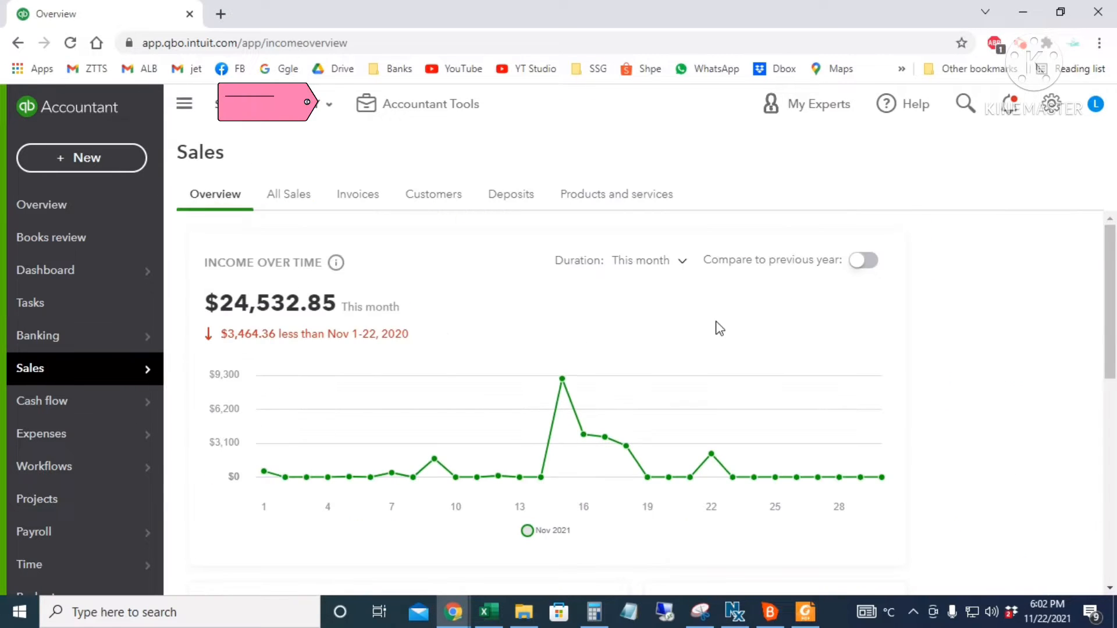
pyautogui.scroll(-3, 807, 433)
pyautogui.scroll(2, 717, 356)
pyautogui.scroll(-7, 721, 378)
pyautogui.scroll(-5, 738, 465)
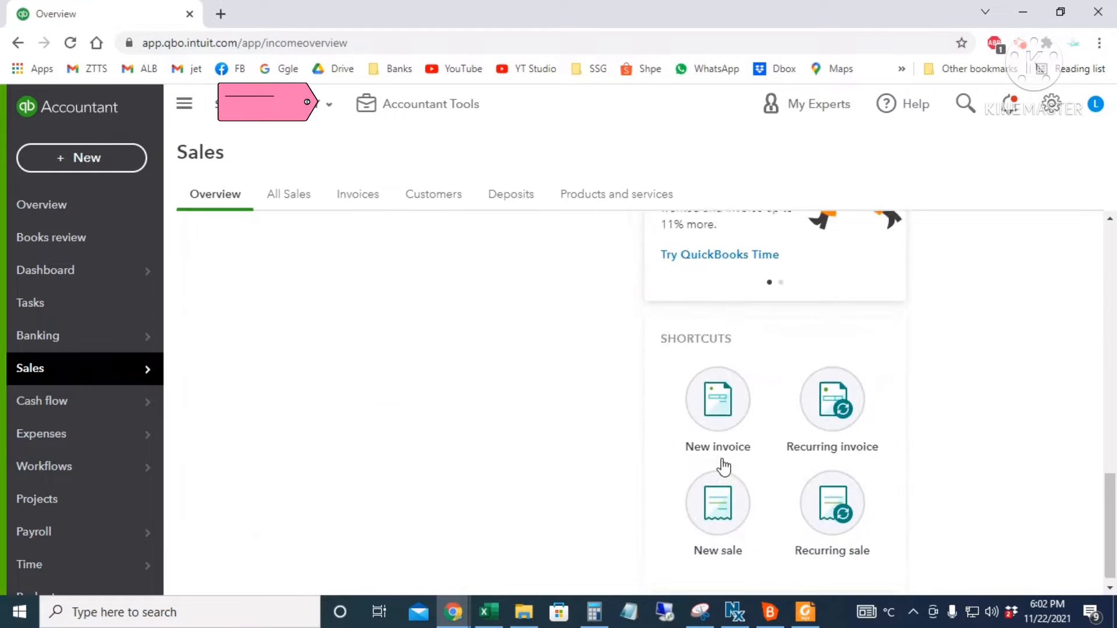
pyautogui.scroll(6, 720, 466)
pyautogui.moveTo(131, 375)
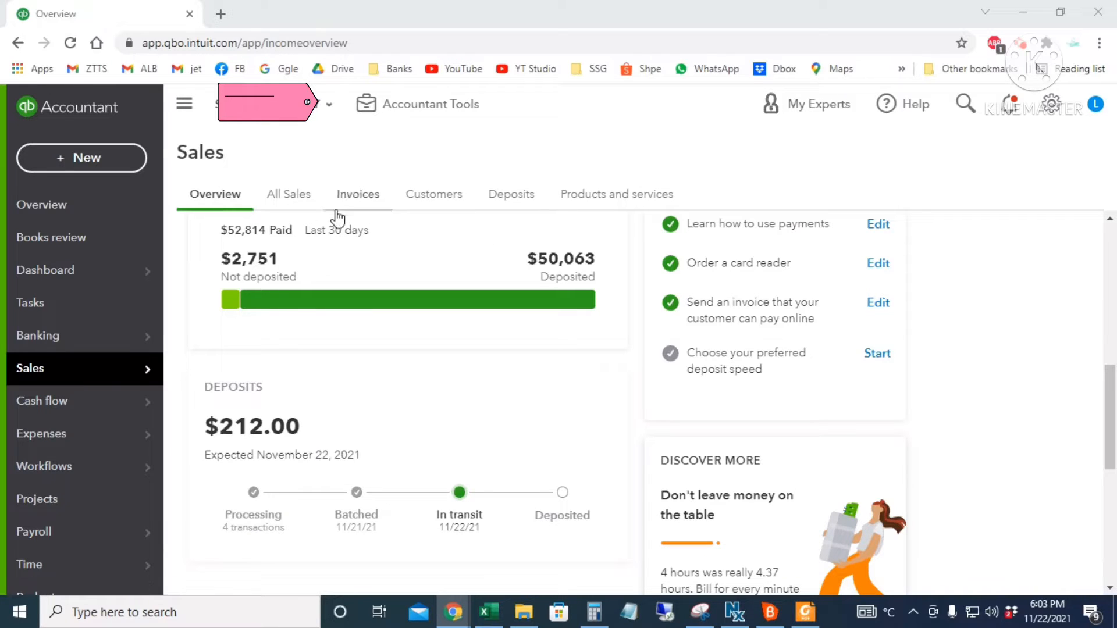
# - Browse the Sales Customers list
pyautogui.click(428, 197)
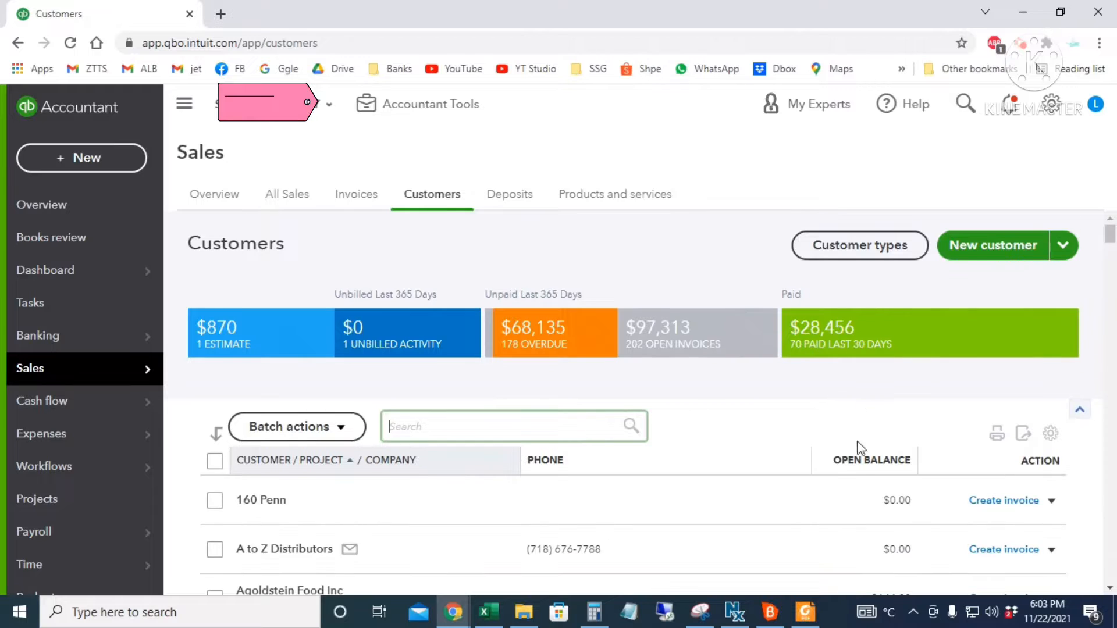
pyautogui.scroll(-15, 783, 521)
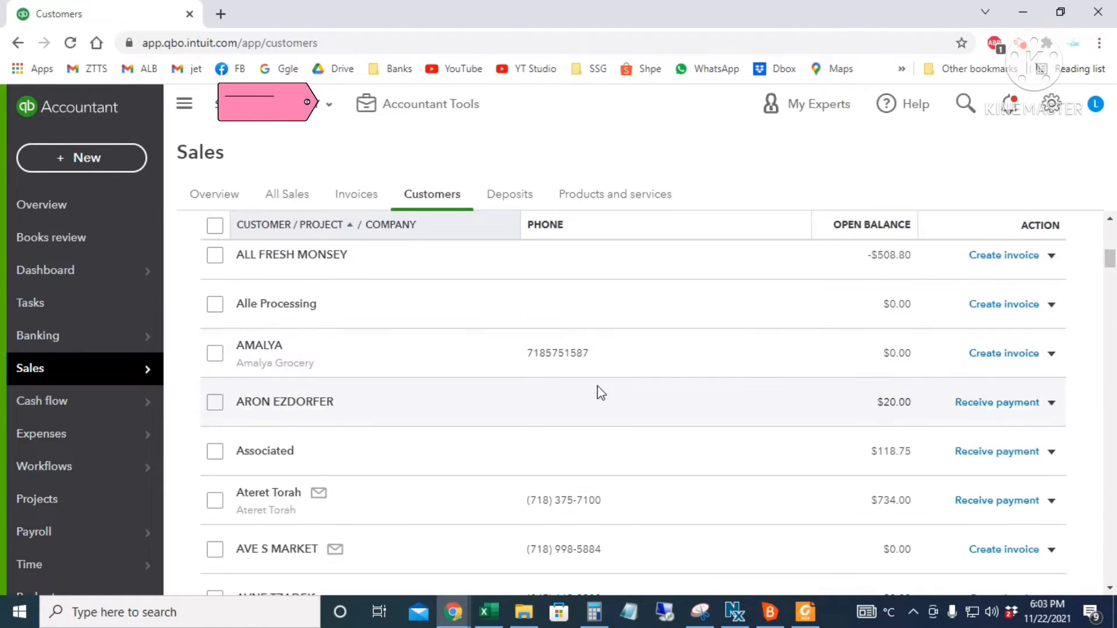
pyautogui.scroll(15, 649, 434)
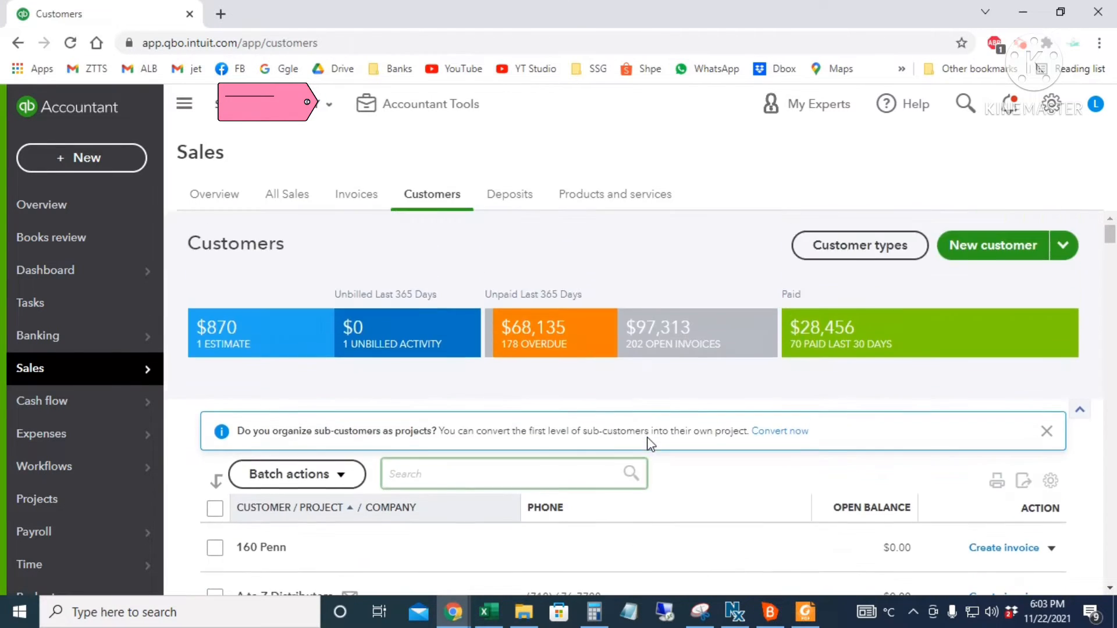
# - View the Cash flow Overview showing $19,280.07 expected in and $166,070.47 out
pyautogui.moveTo(99, 403)
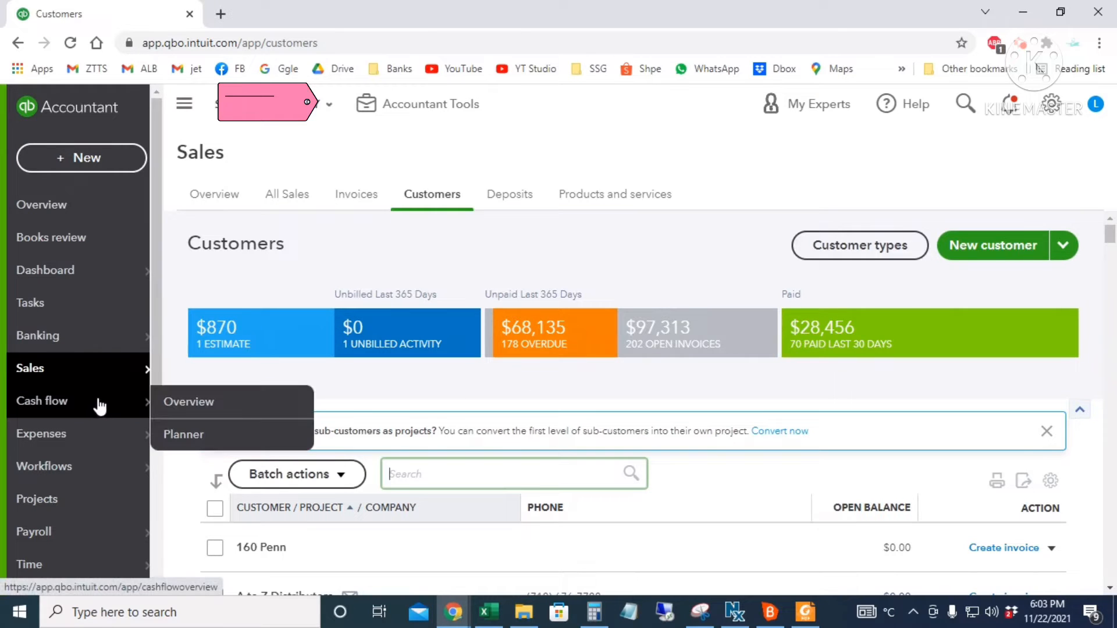
pyautogui.click(187, 410)
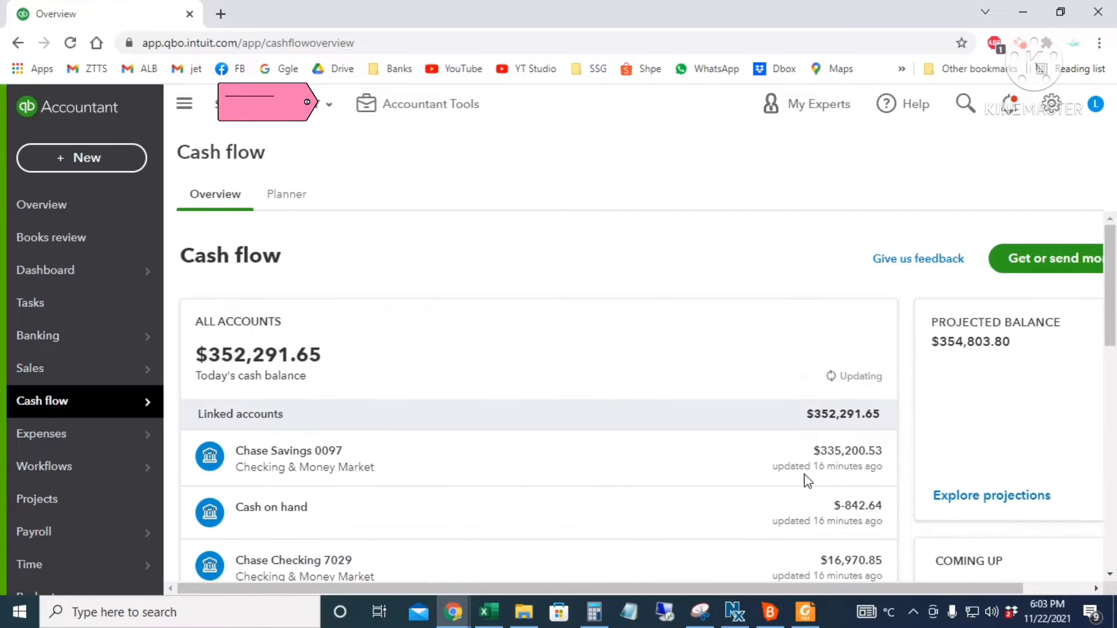
pyautogui.scroll(-3, 669, 425)
pyautogui.scroll(-6, 695, 448)
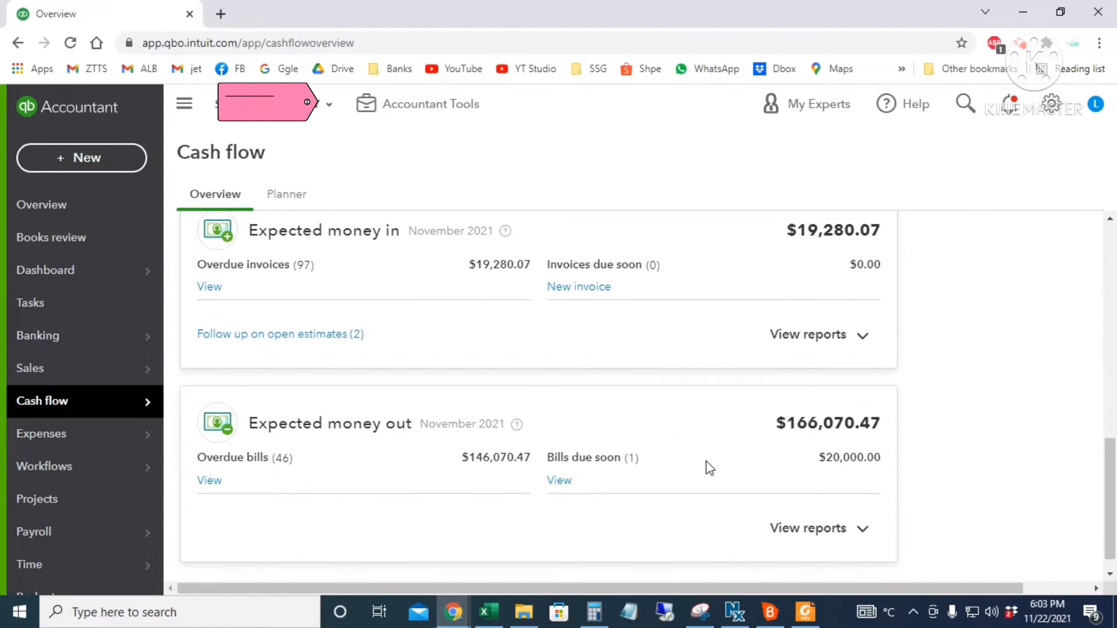
# - Browse the Expenses transaction list
pyautogui.moveTo(89, 450)
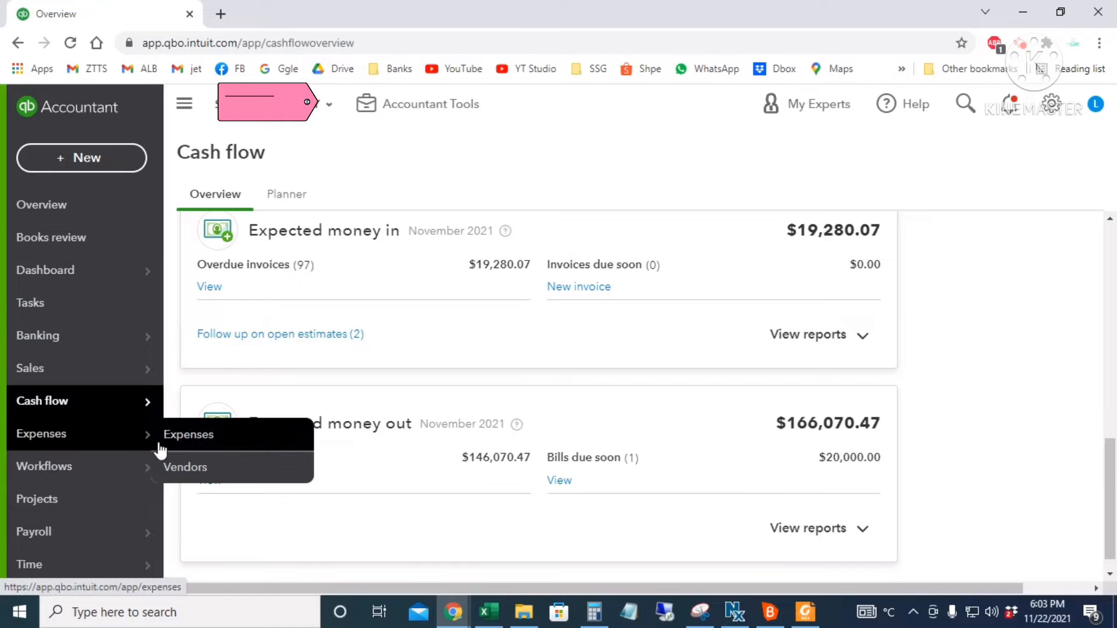
pyautogui.click(230, 438)
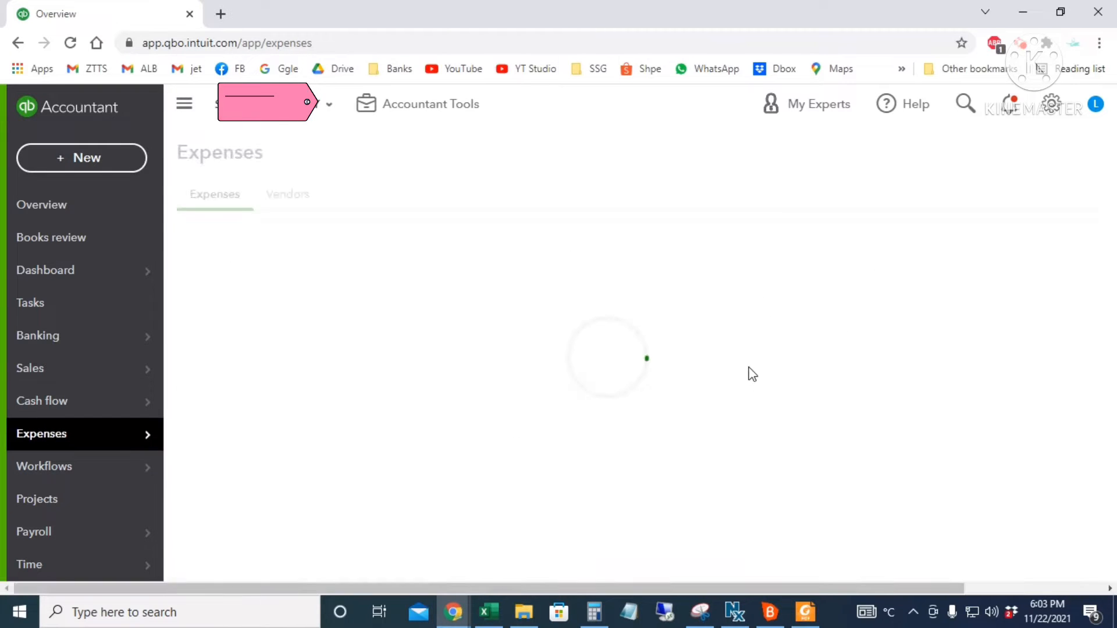
pyautogui.scroll(-5, 848, 456)
pyautogui.scroll(5, 848, 465)
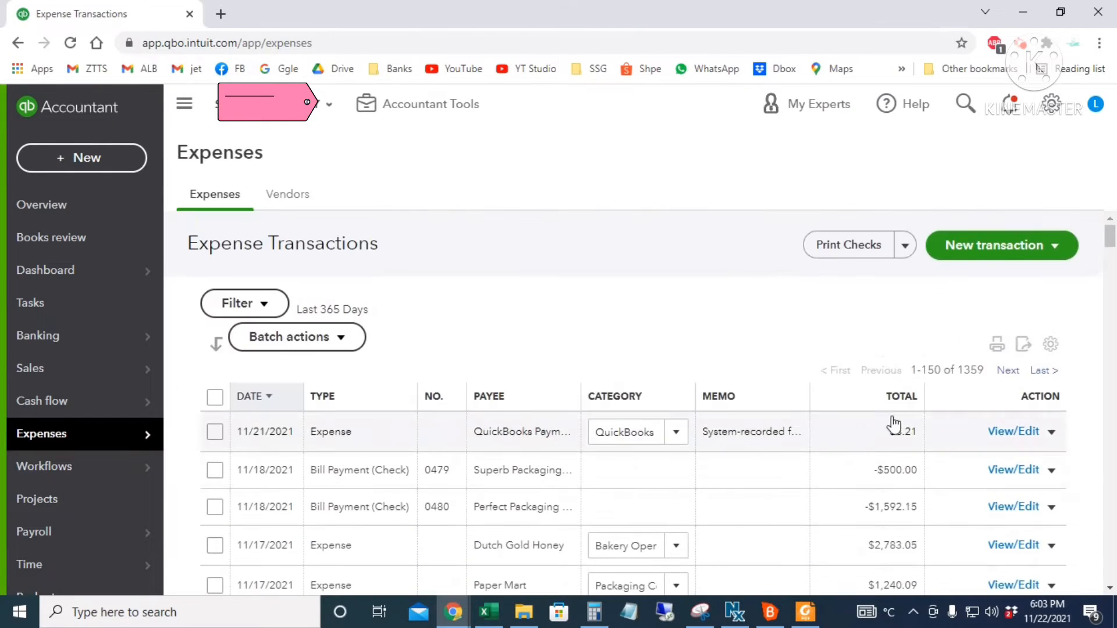
# - Look through the Vendors list, then view the Workflows template gallery
pyautogui.click(284, 198)
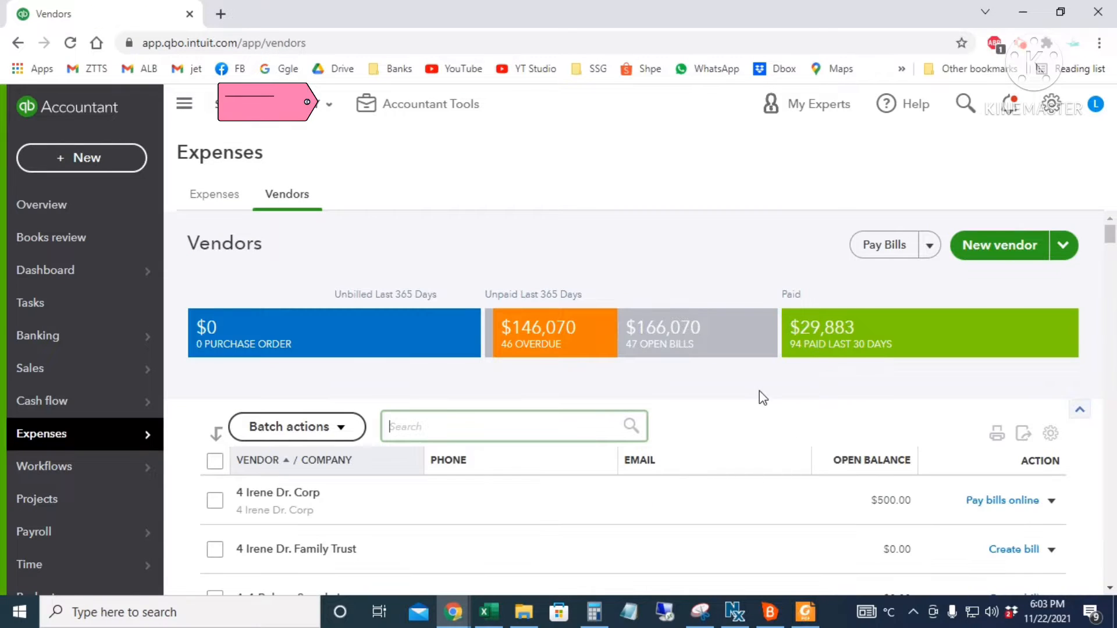
pyautogui.scroll(-8, 762, 459)
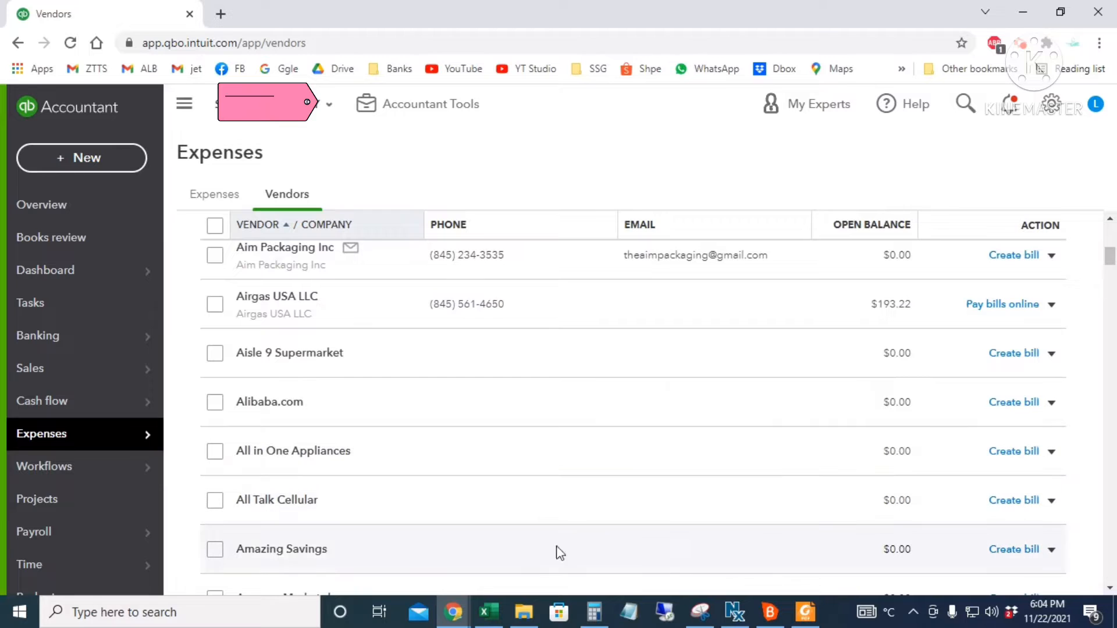
pyautogui.click(127, 474)
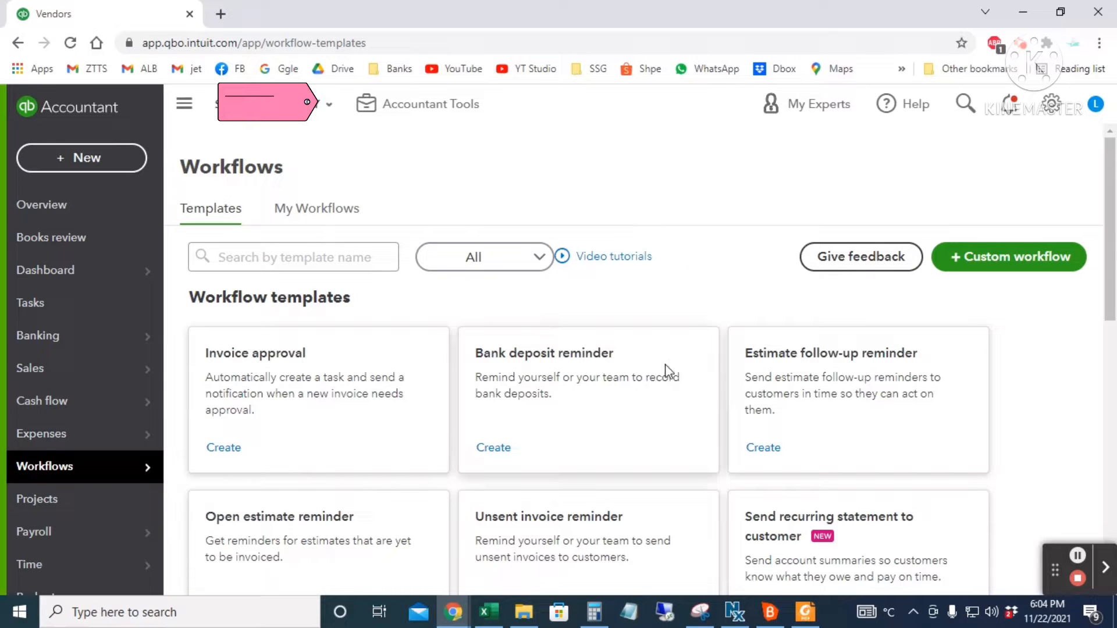
pyautogui.scroll(-3, 624, 418)
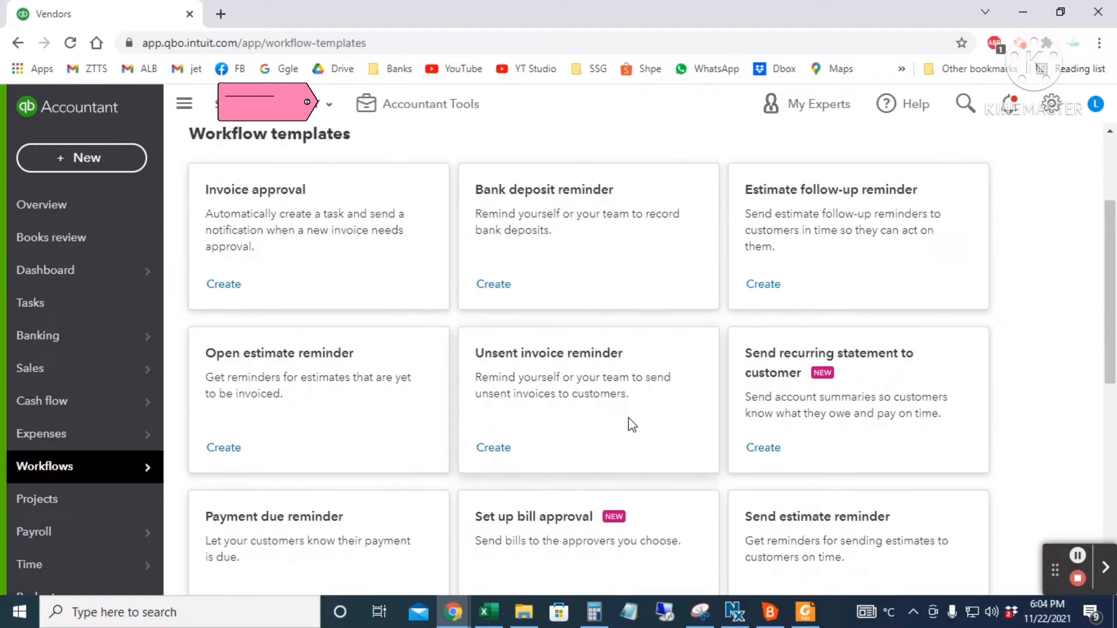
# - Visit Projects and the Payroll employee list, then open the Time overview page
pyautogui.click(34, 505)
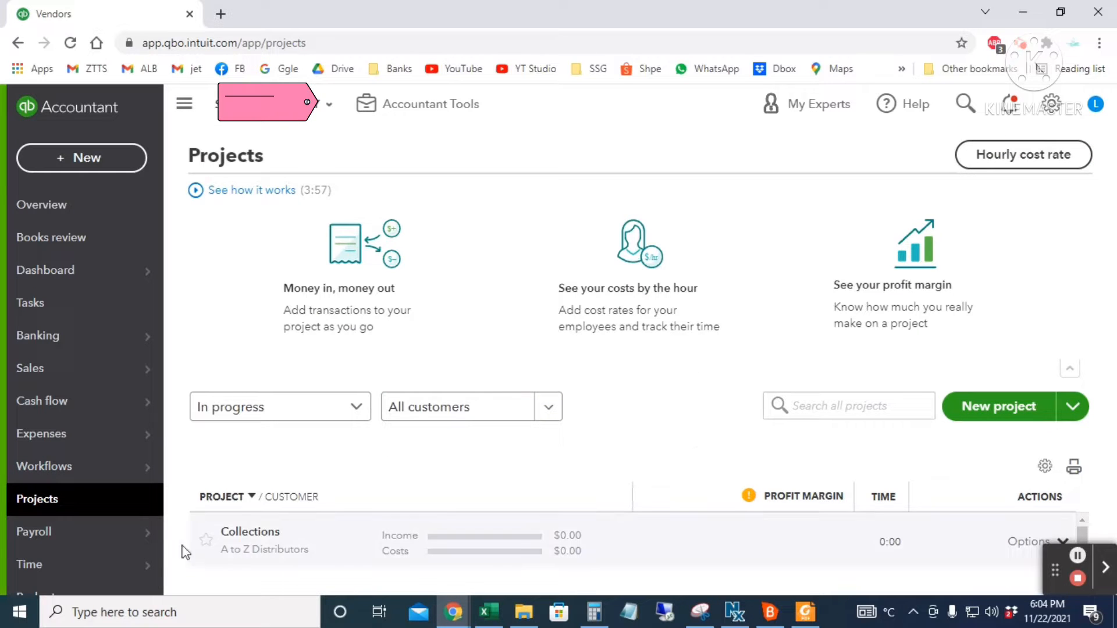
pyautogui.click(117, 541)
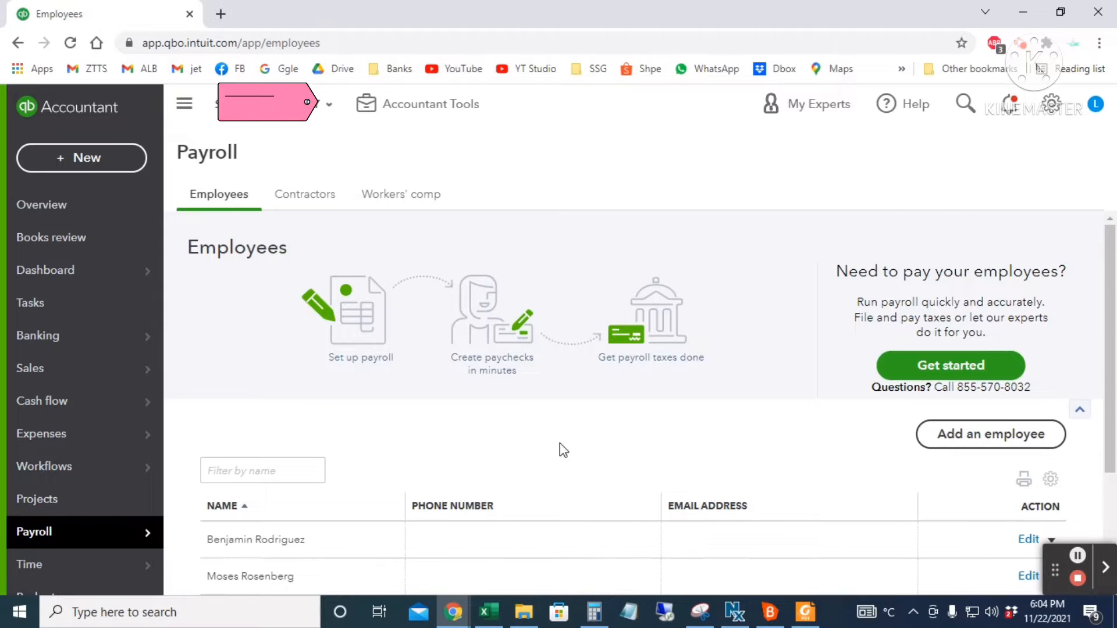
pyautogui.scroll(-3, 563, 450)
pyautogui.scroll(-4, 70, 407)
pyautogui.click(70, 351)
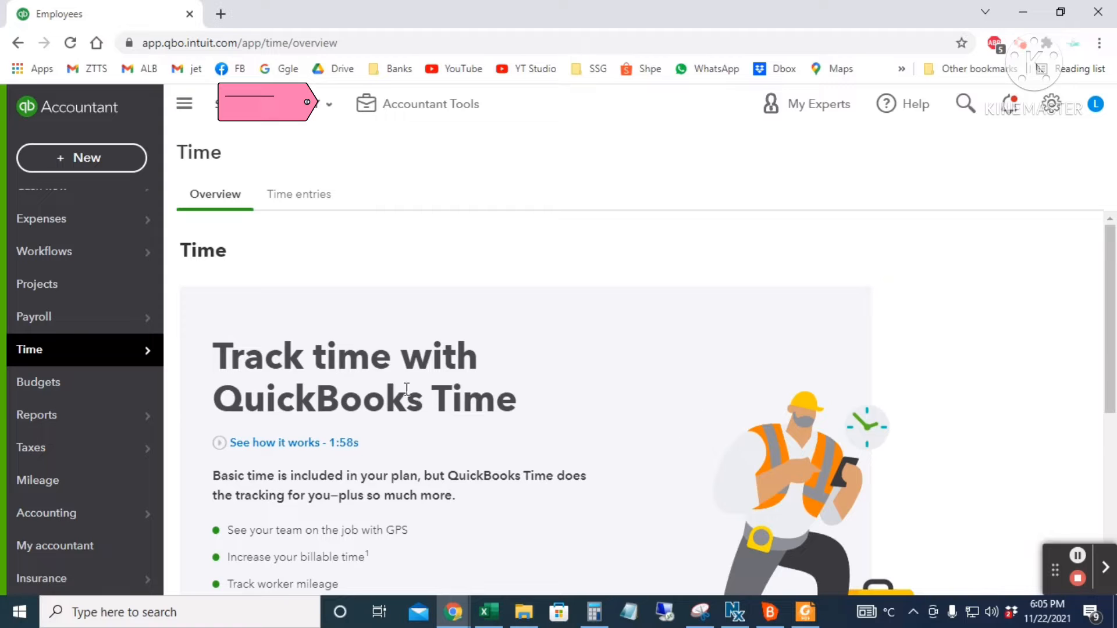
# - Check the empty Budgets page, then browse the Standard reports list in Reports
pyautogui.click(55, 384)
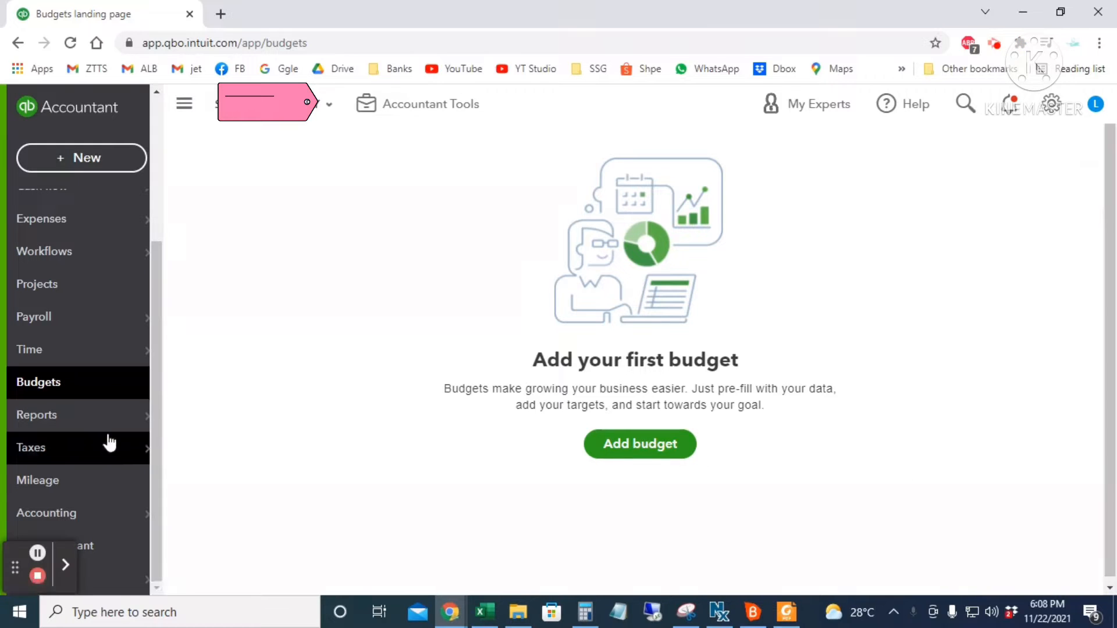
pyautogui.moveTo(103, 433)
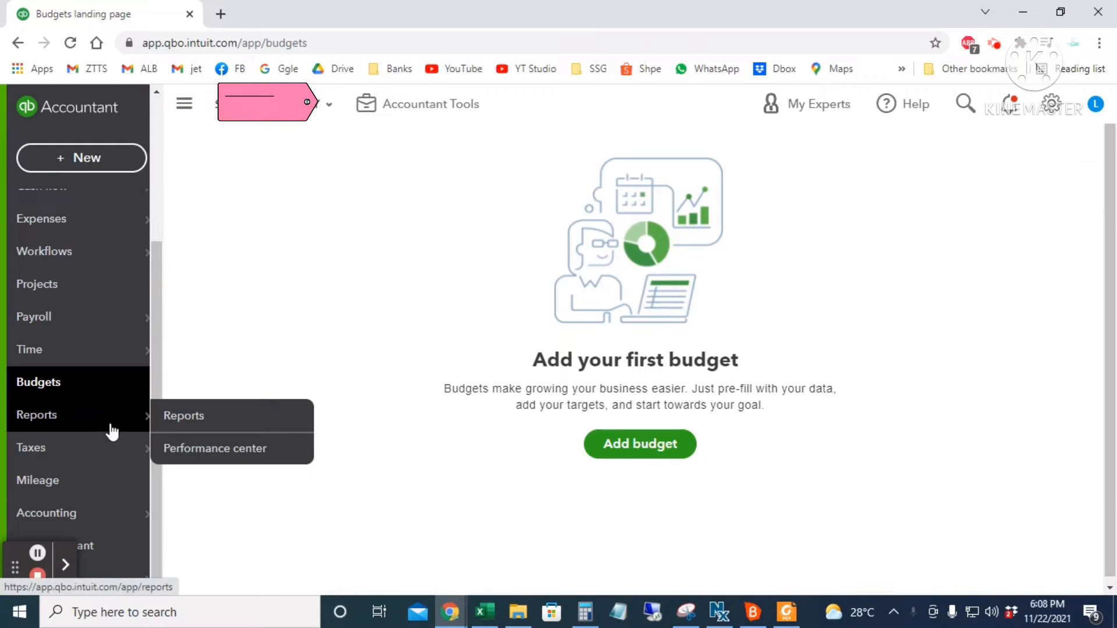
pyautogui.click(193, 426)
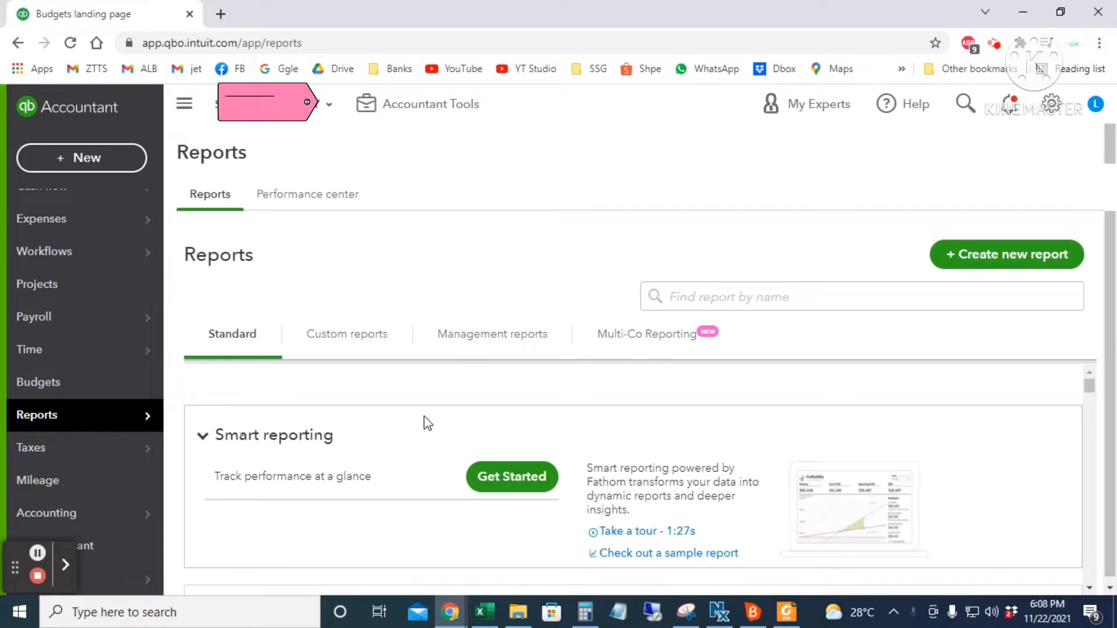
pyautogui.scroll(-4, 431, 501)
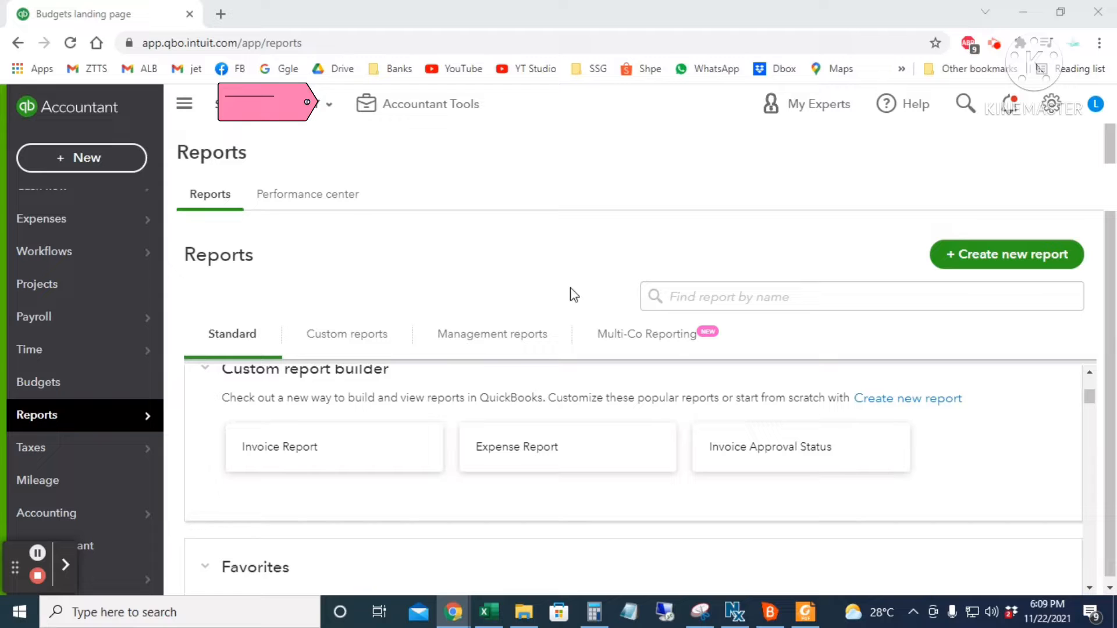
pyautogui.scroll(-3, 594, 517)
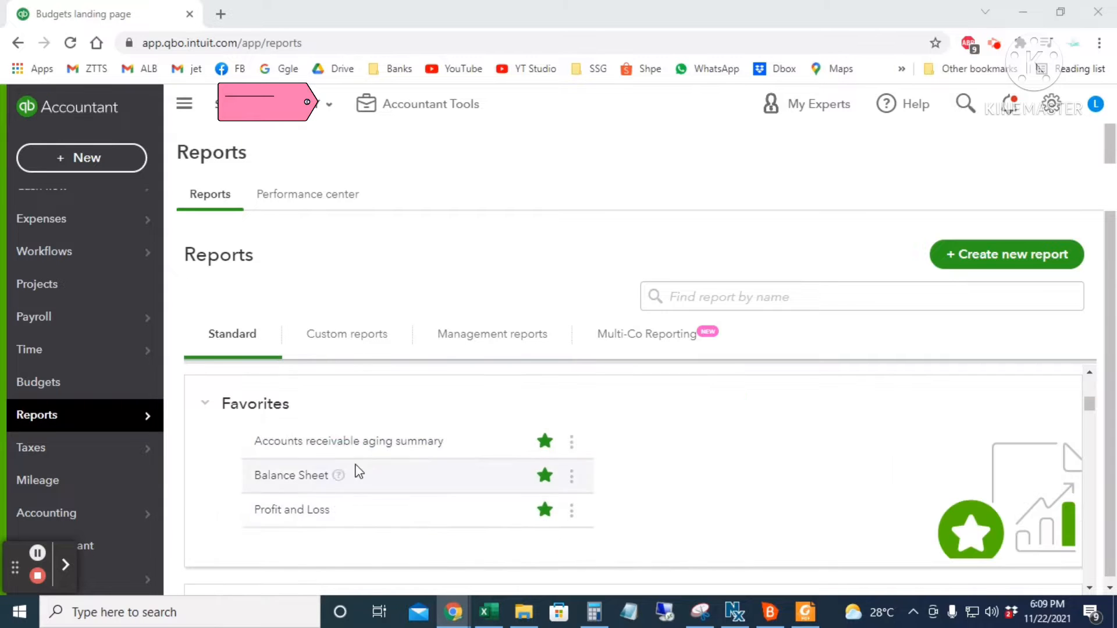
pyautogui.scroll(-5, 388, 540)
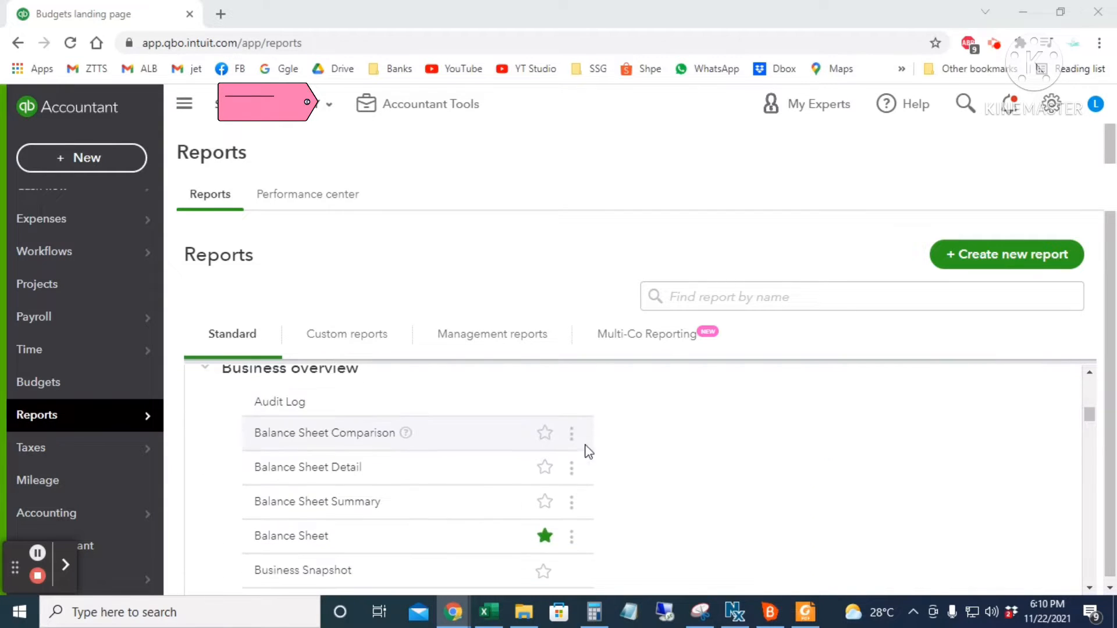
pyautogui.scroll(-6, 659, 469)
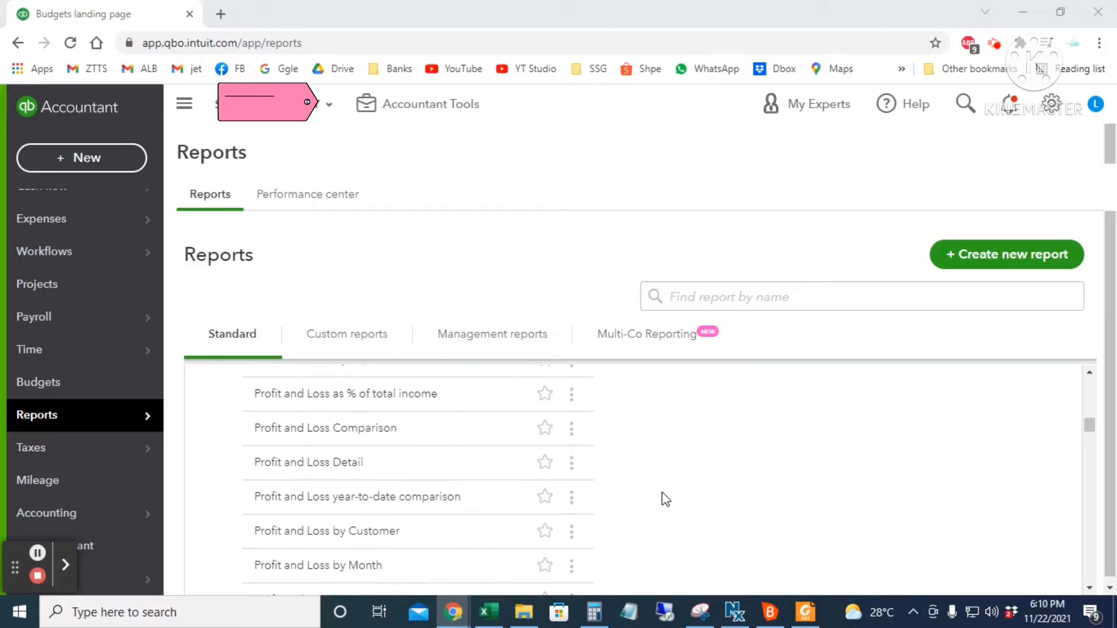
pyautogui.scroll(-8, 664, 500)
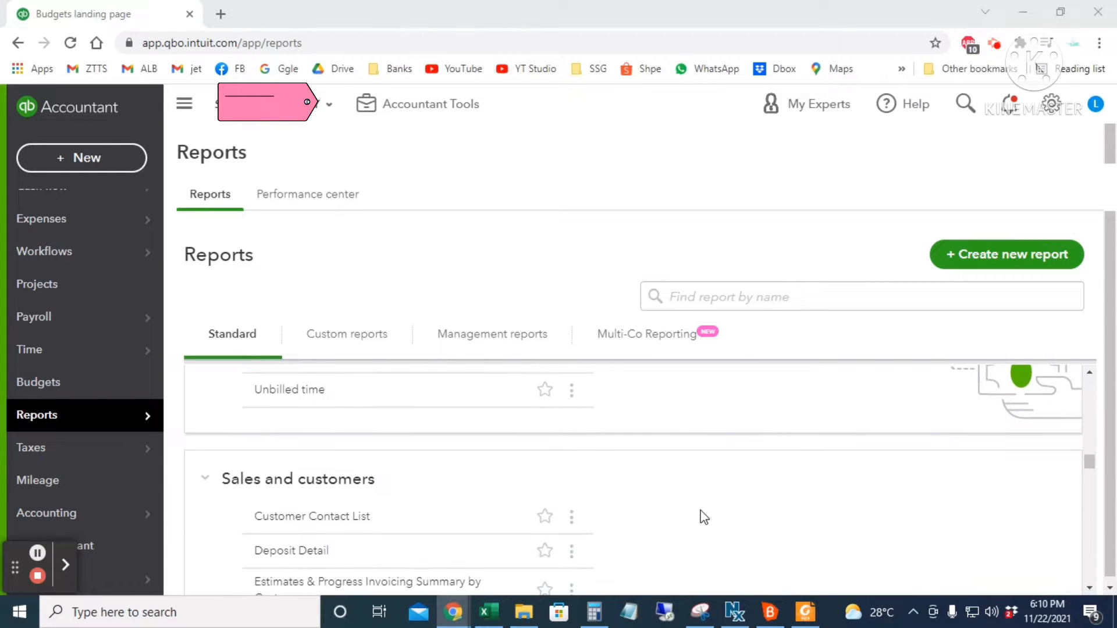
pyautogui.scroll(-10, 704, 517)
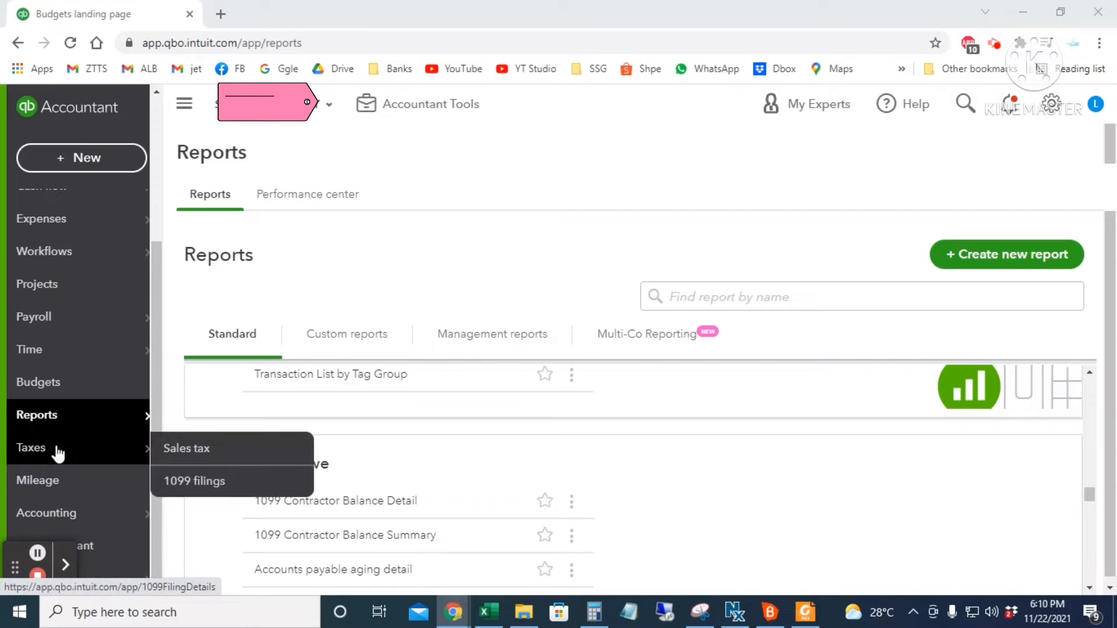
# - Look through the Taxes section's Sales tax and 1099 filings pages
pyautogui.click(92, 458)
pyautogui.click(215, 198)
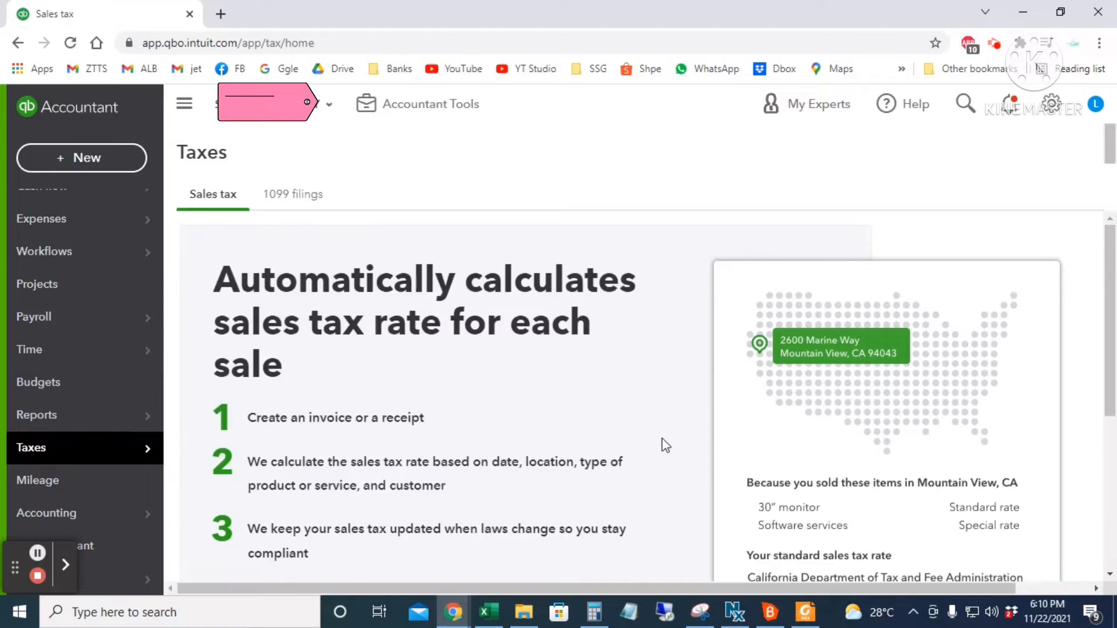
pyautogui.scroll(-2, 630, 384)
pyautogui.scroll(2, 630, 384)
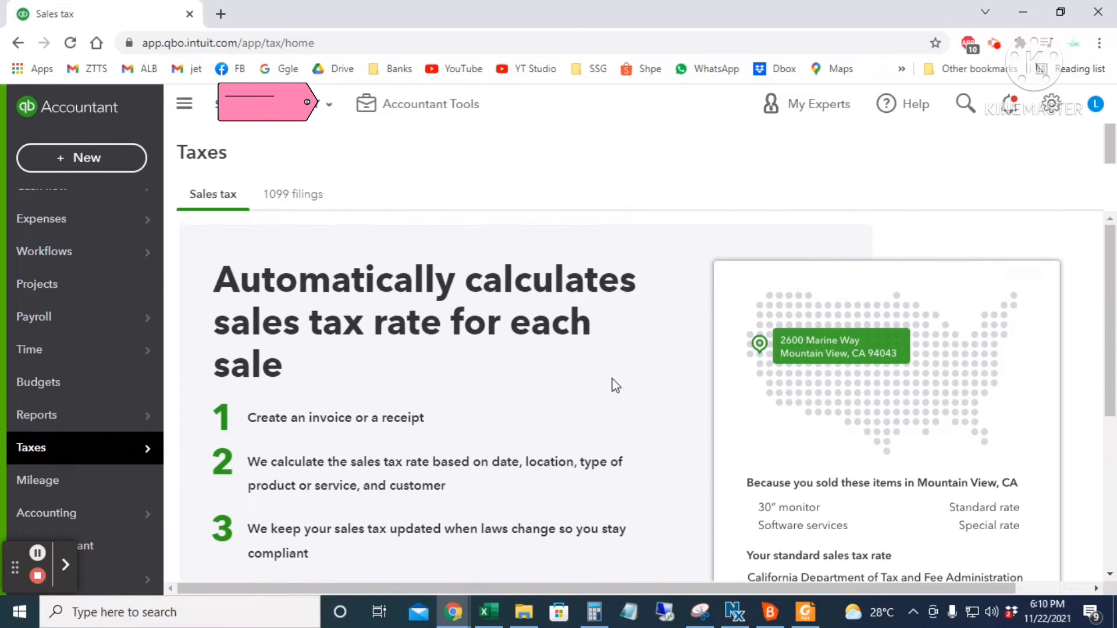
pyautogui.click(290, 196)
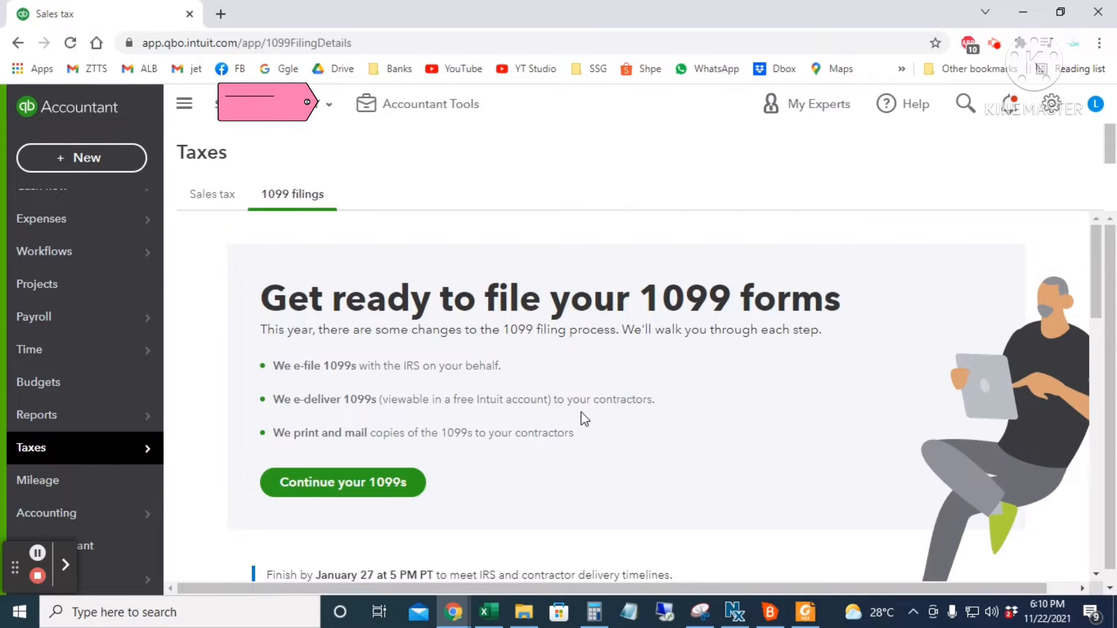
pyautogui.scroll(-3, 660, 474)
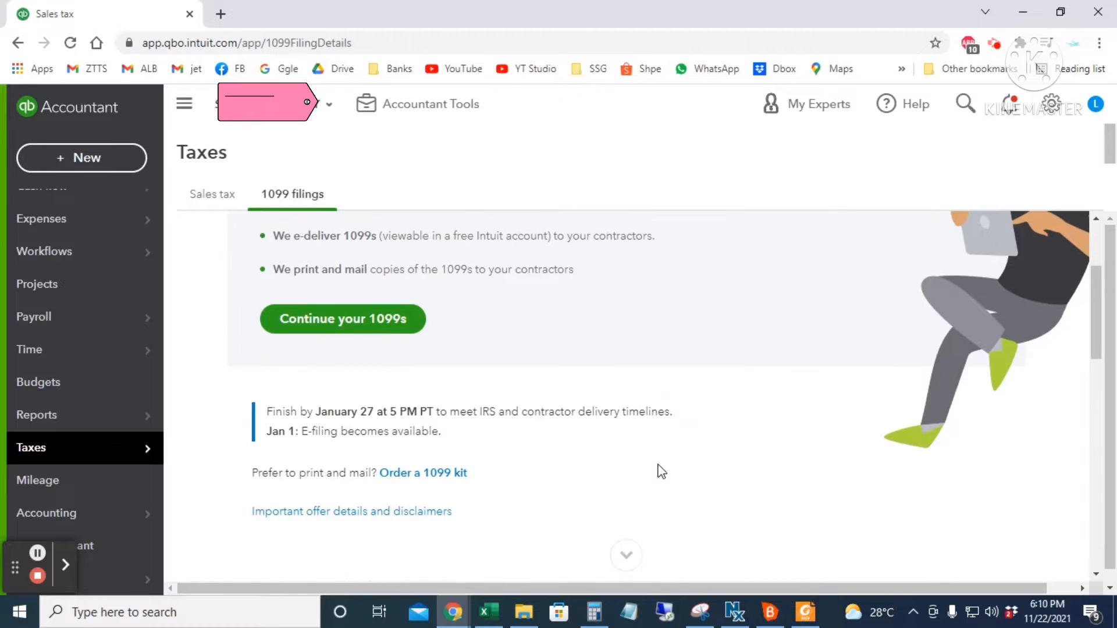
# - View the Mileage page offering the 2021 trip log download
pyautogui.click(50, 481)
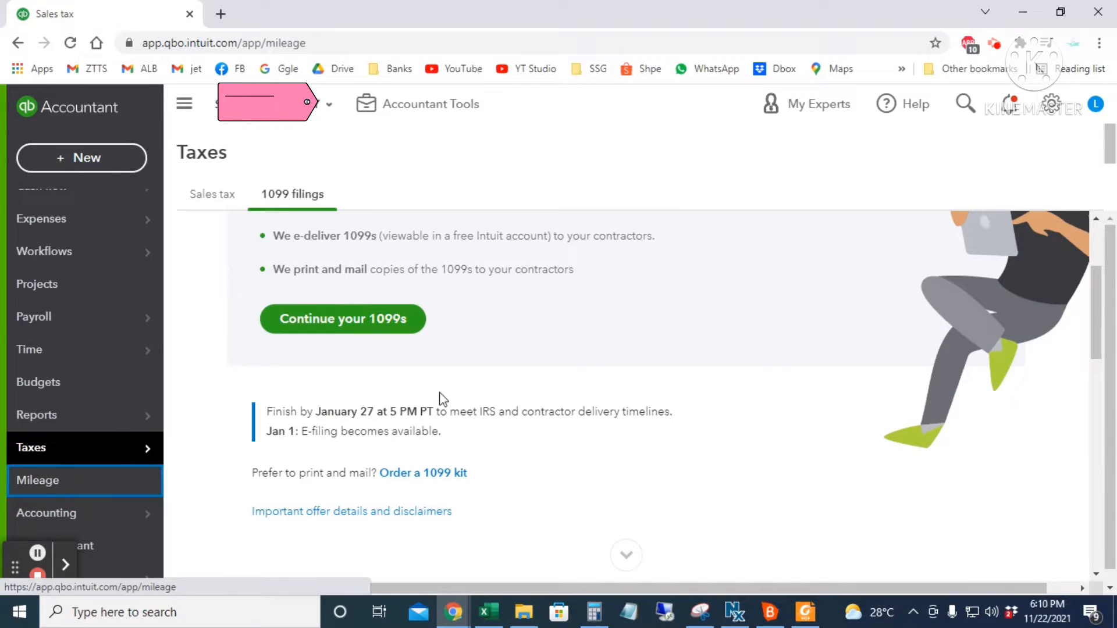
pyautogui.scroll(-3, 633, 441)
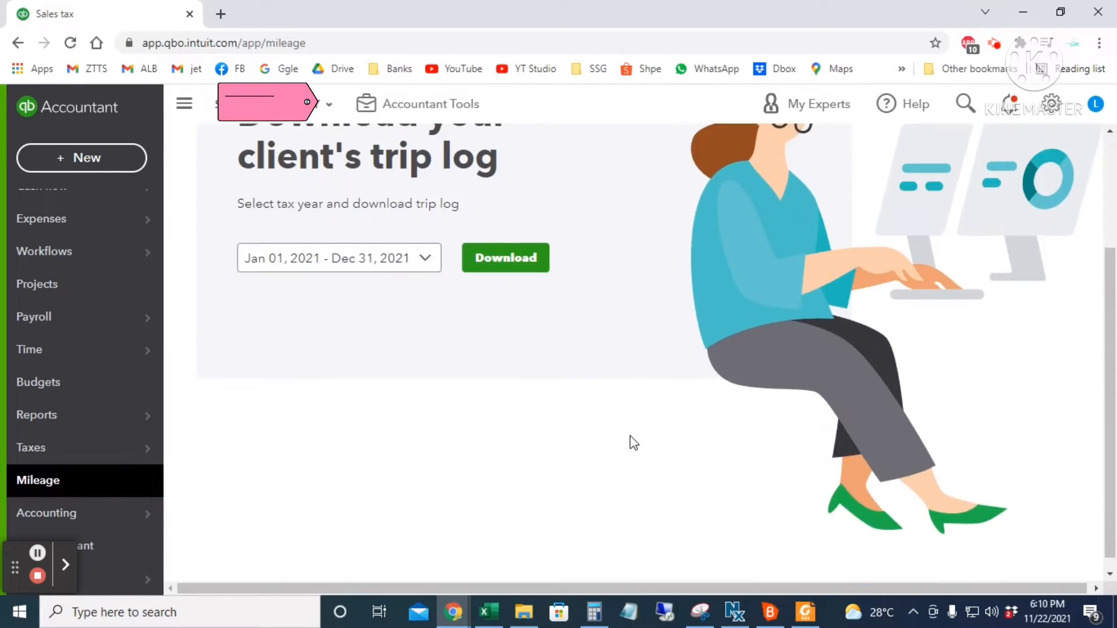
pyautogui.scroll(2, 618, 442)
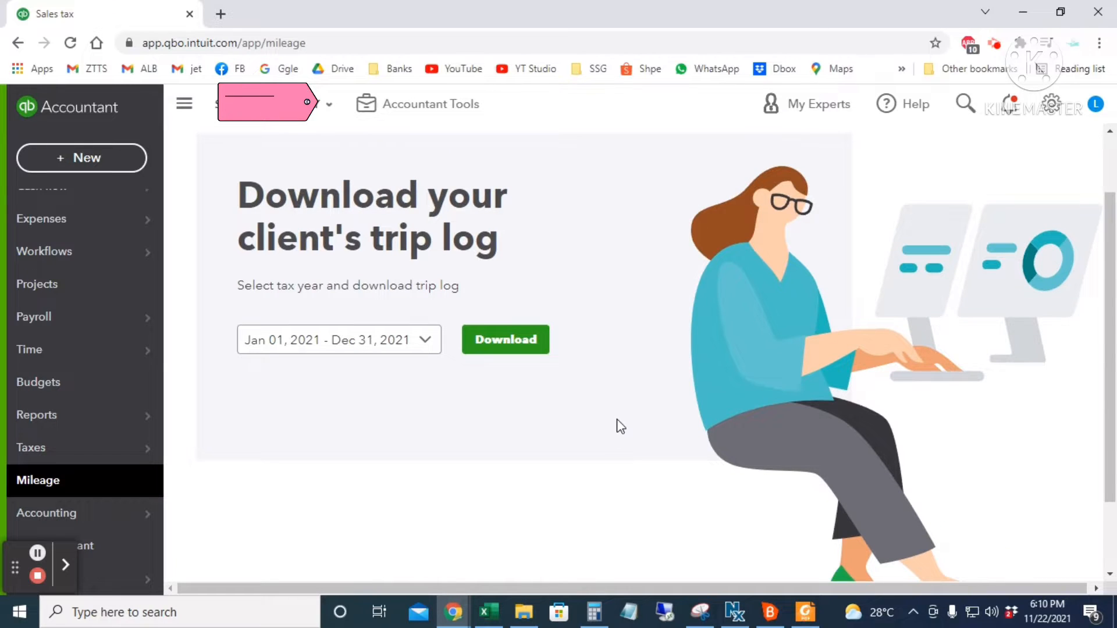
pyautogui.scroll(-2, 207, 509)
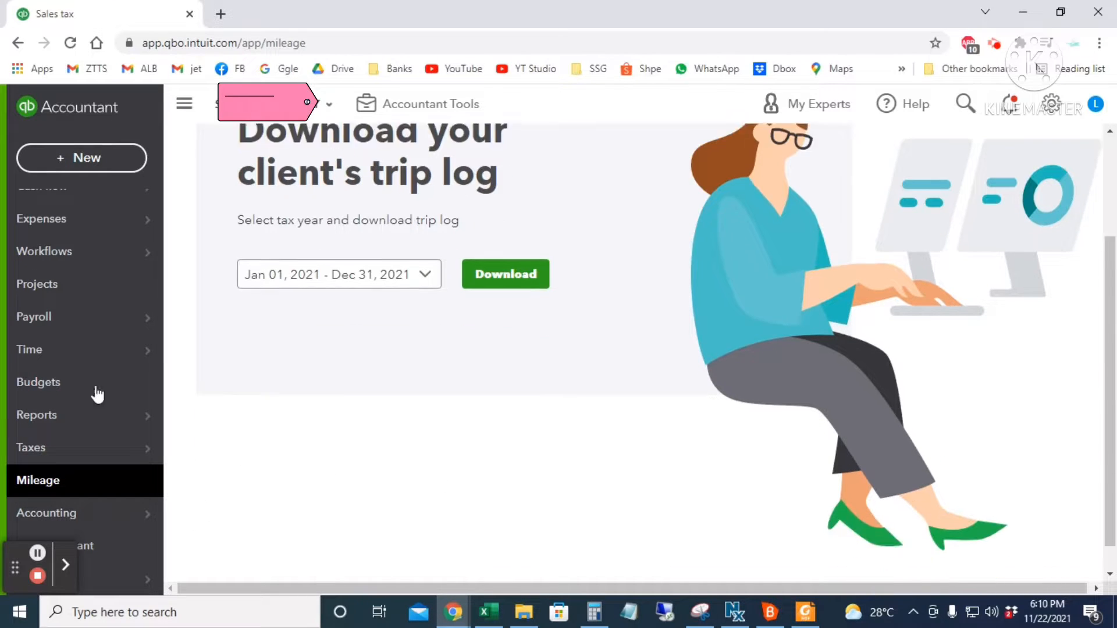
pyautogui.moveTo(77, 520)
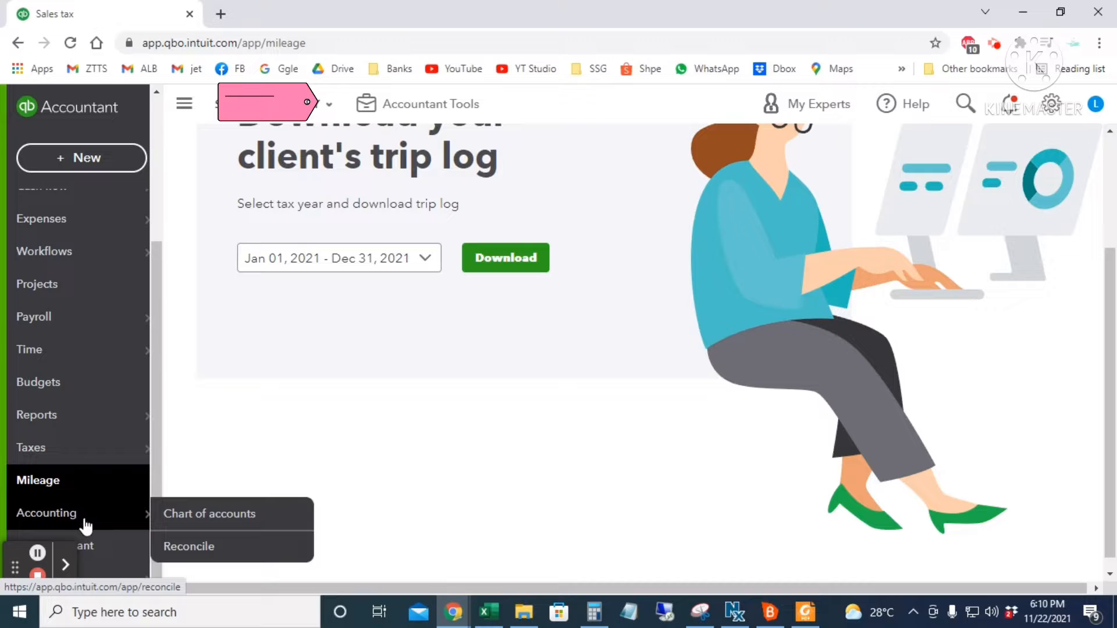
# - View the Chart of accounts and the Reconcile account form
pyautogui.click(194, 514)
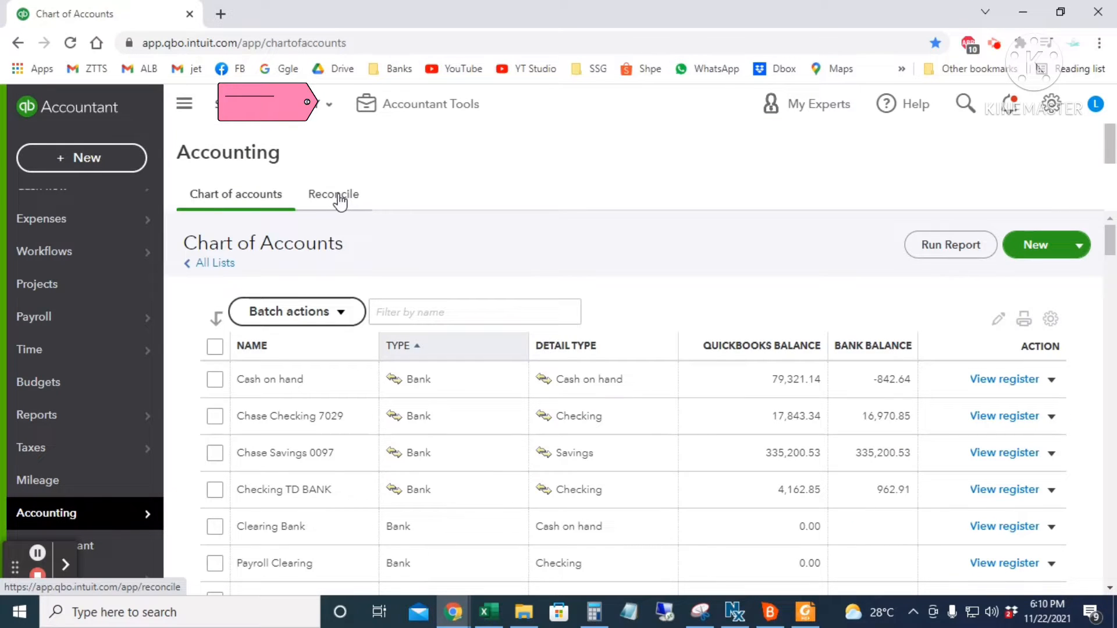
pyautogui.click(339, 198)
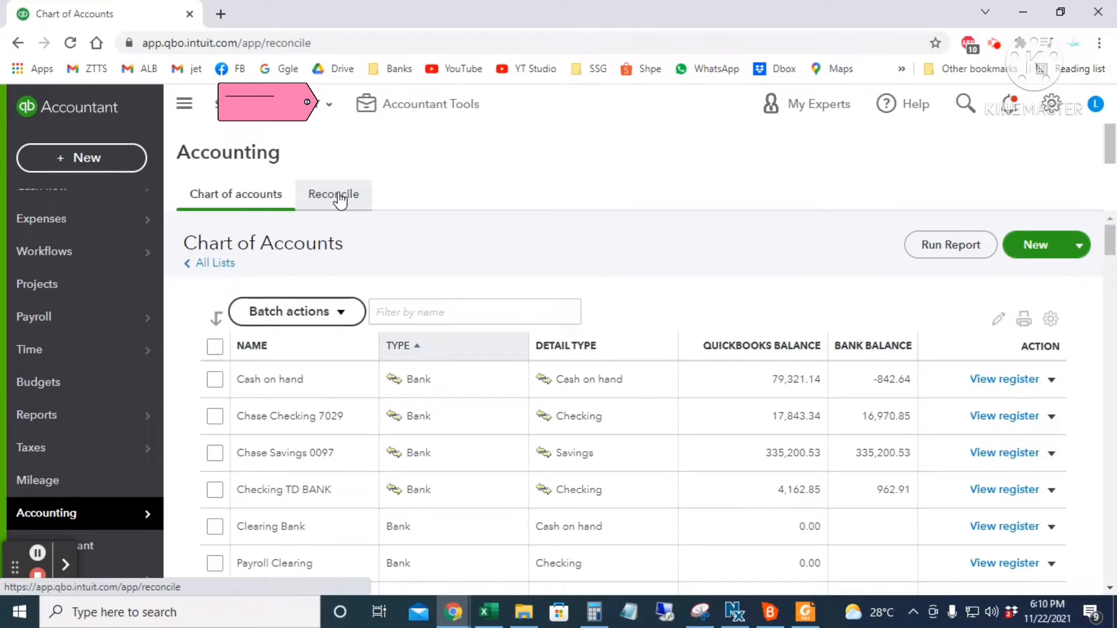
pyautogui.click(333, 194)
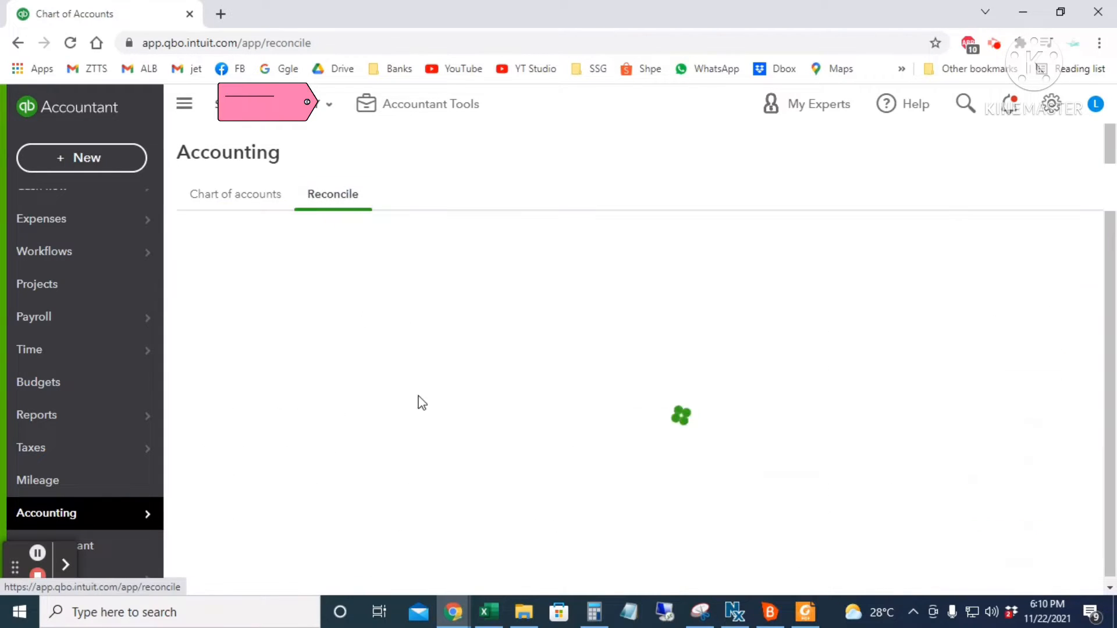
pyautogui.scroll(-3, 700, 460)
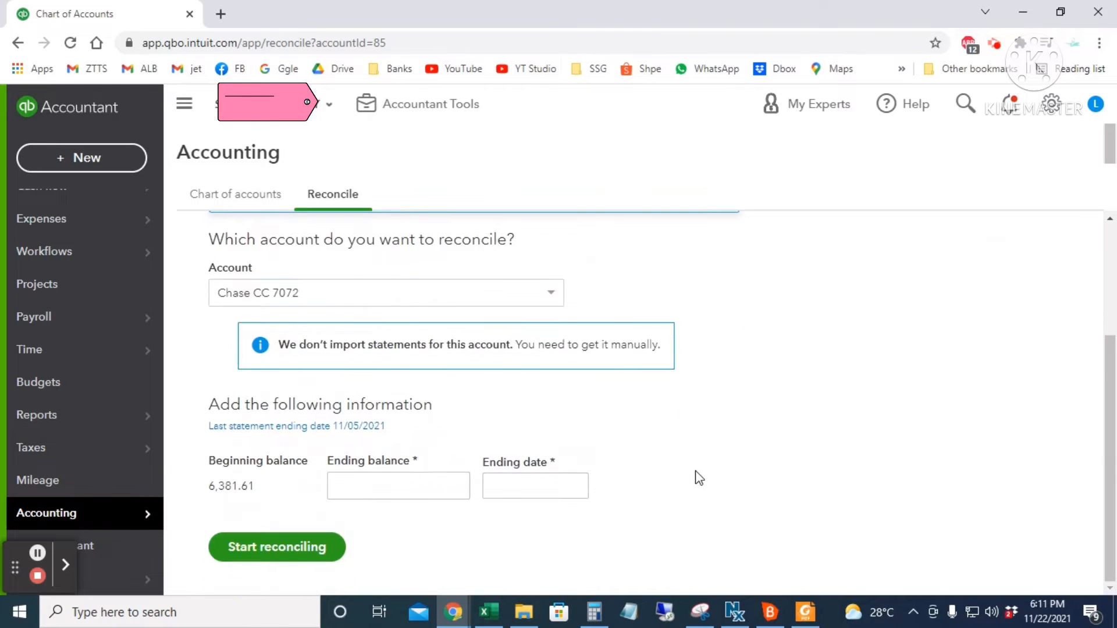
pyautogui.scroll(2, 692, 474)
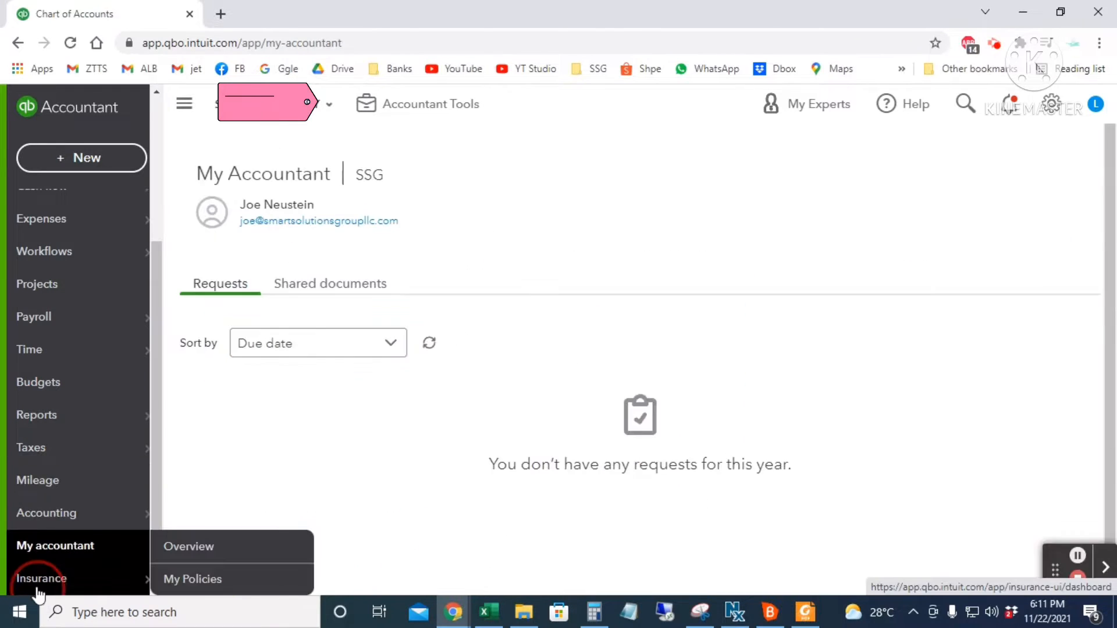
# - Show the Insurance section's My Policies page
pyautogui.click(58, 579)
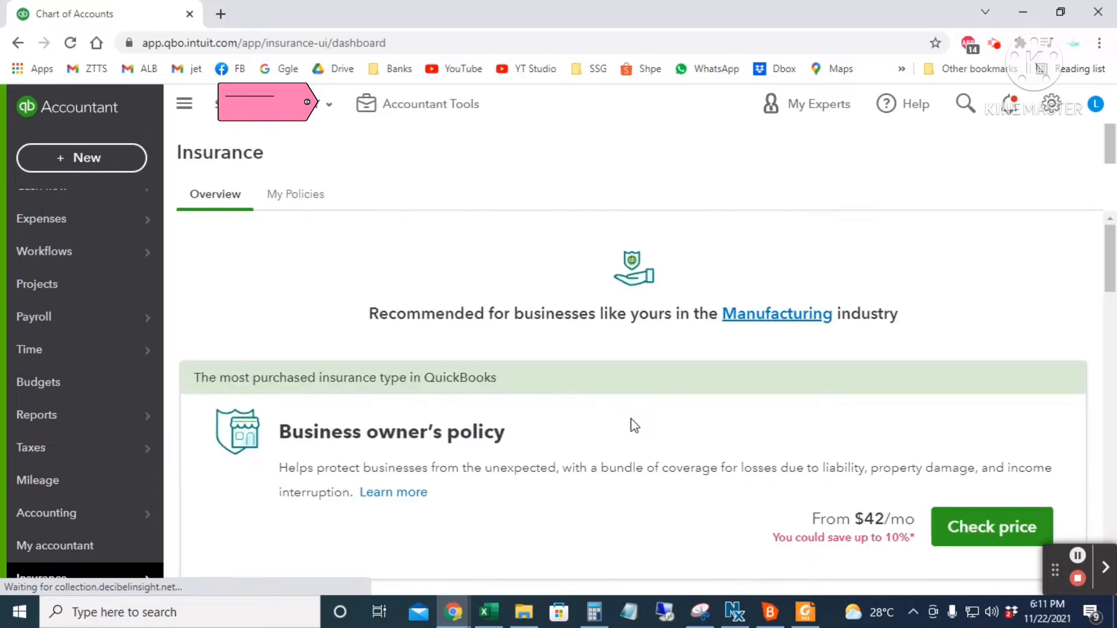
pyautogui.scroll(-5, 631, 422)
pyautogui.scroll(5, 632, 419)
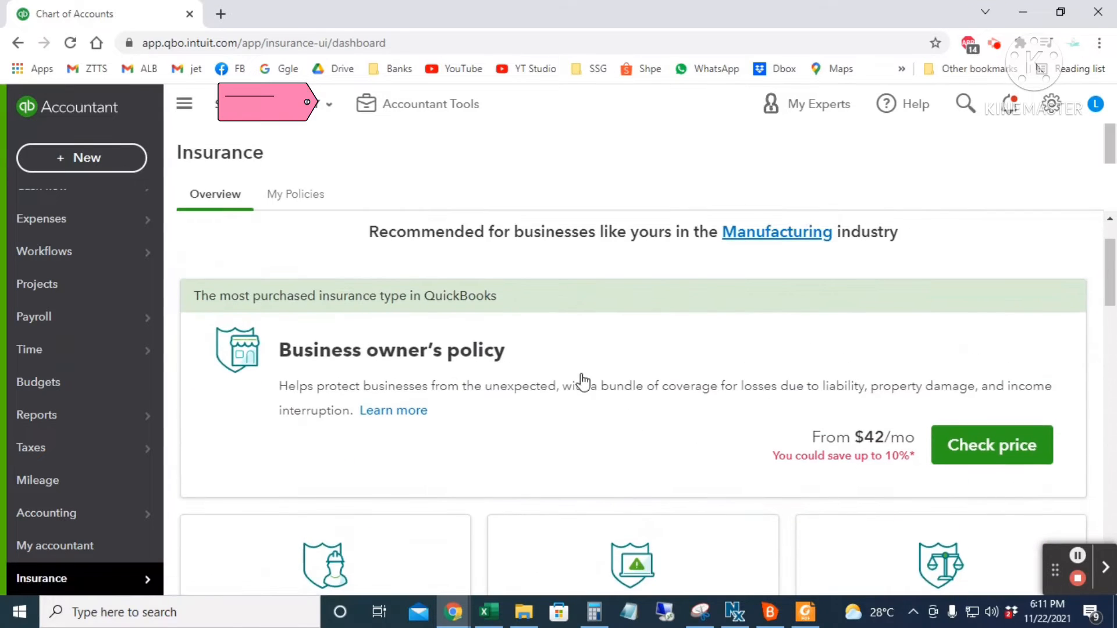
pyautogui.click(293, 207)
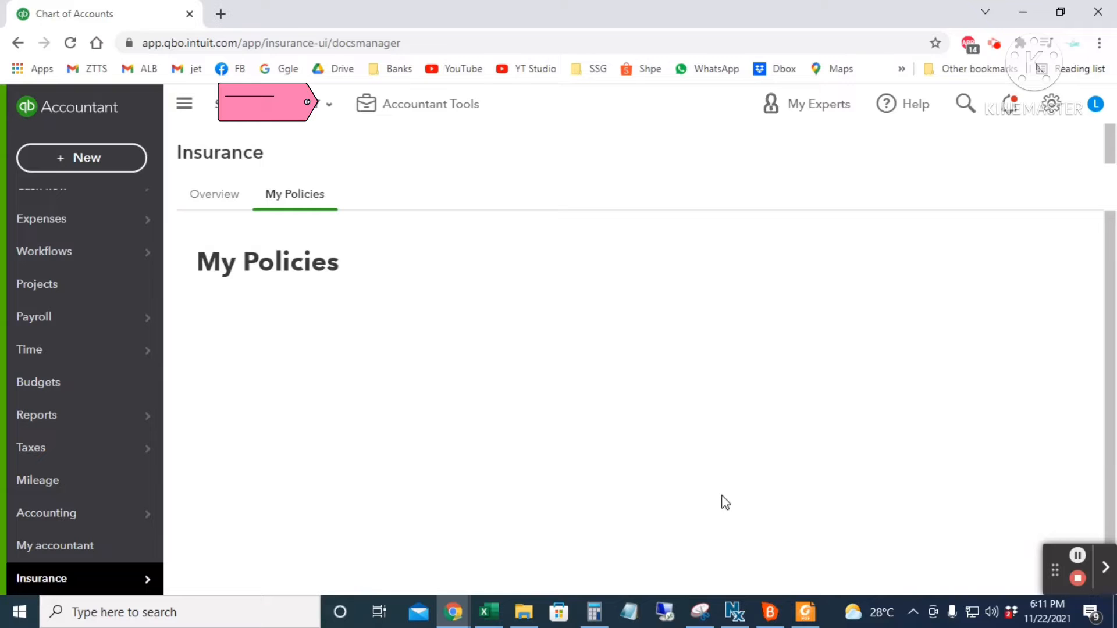
pyautogui.scroll(4, 68, 314)
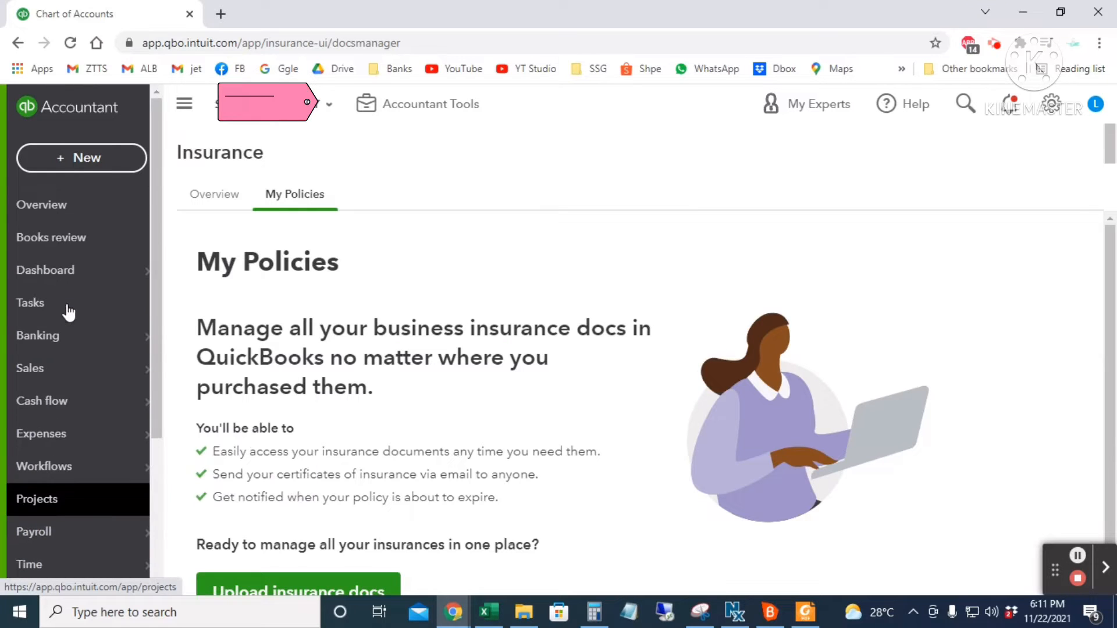
# - Collapse and re-expand the sidebar, then open a new invoice and close it unsaved
pyautogui.click(182, 108)
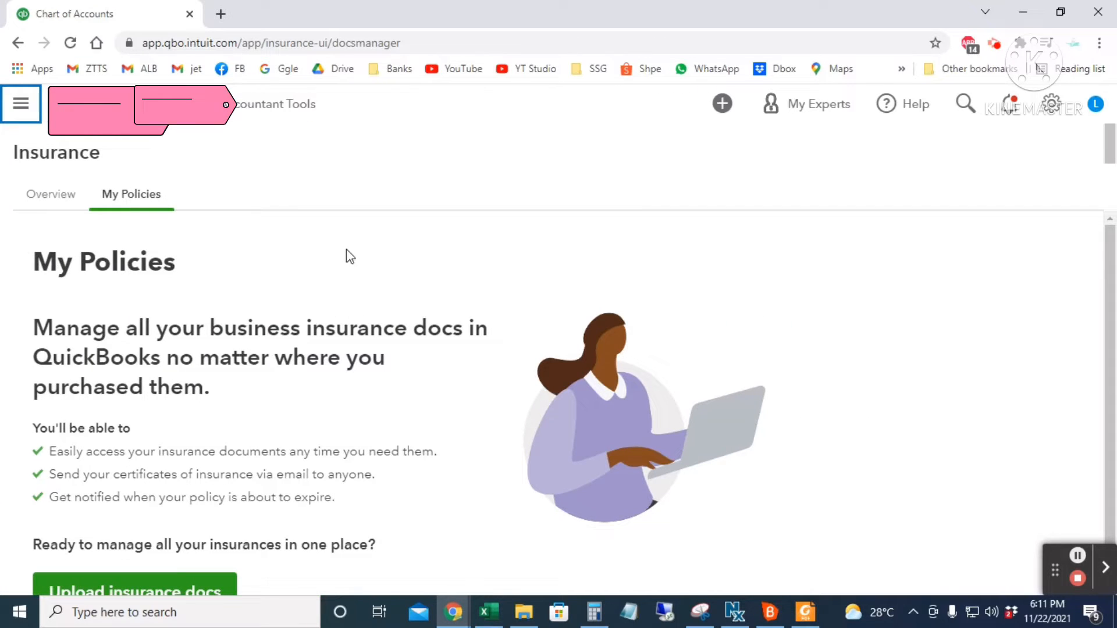
pyautogui.click(20, 103)
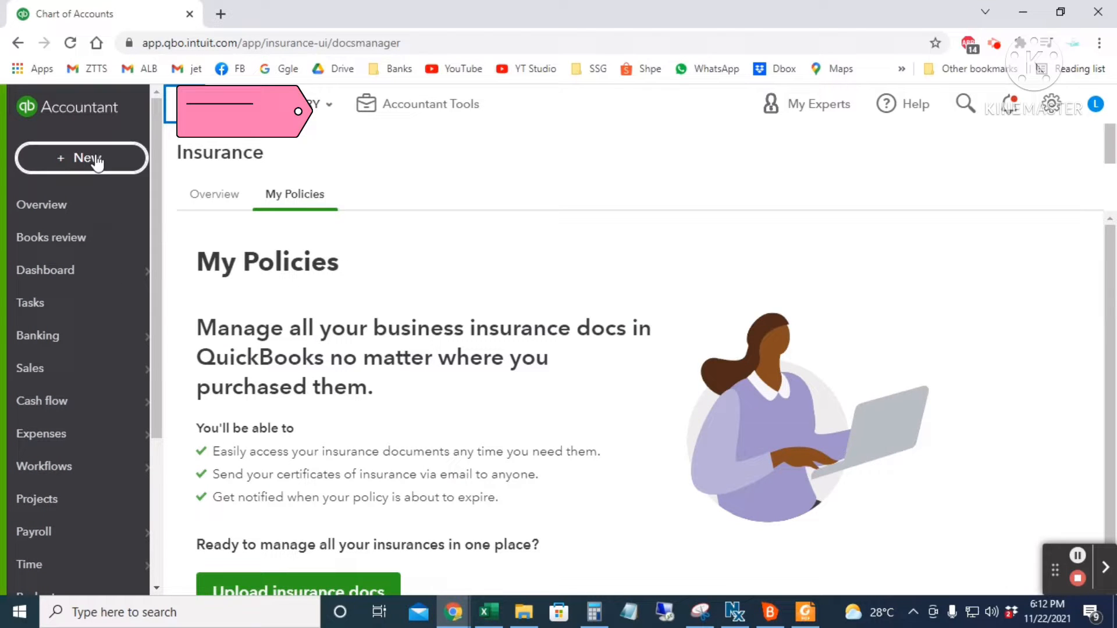
pyautogui.click(90, 160)
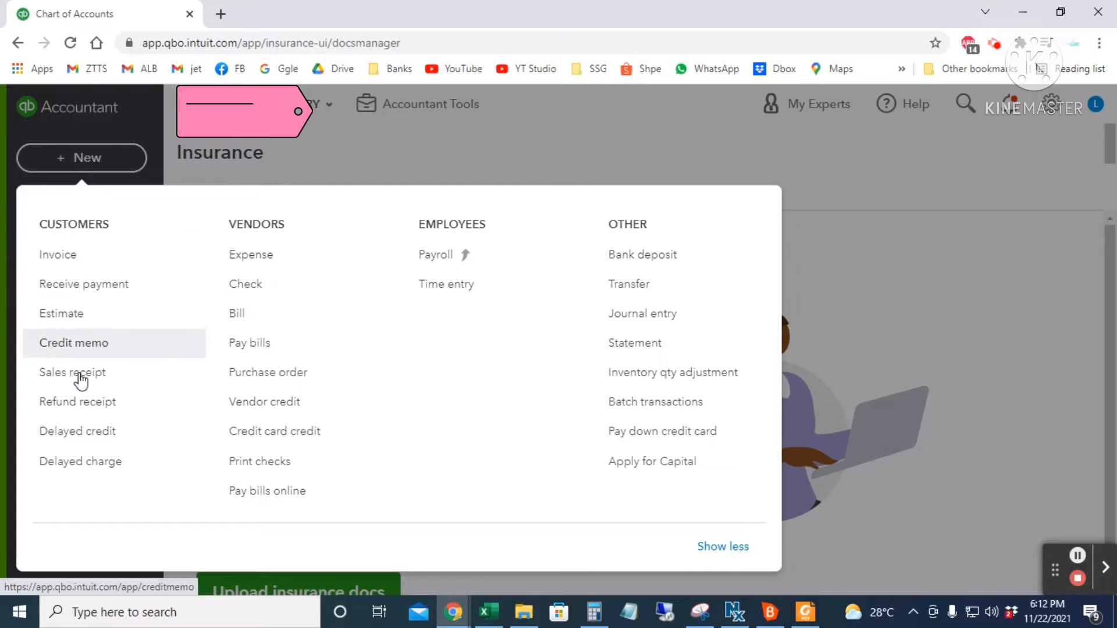
pyautogui.click(76, 258)
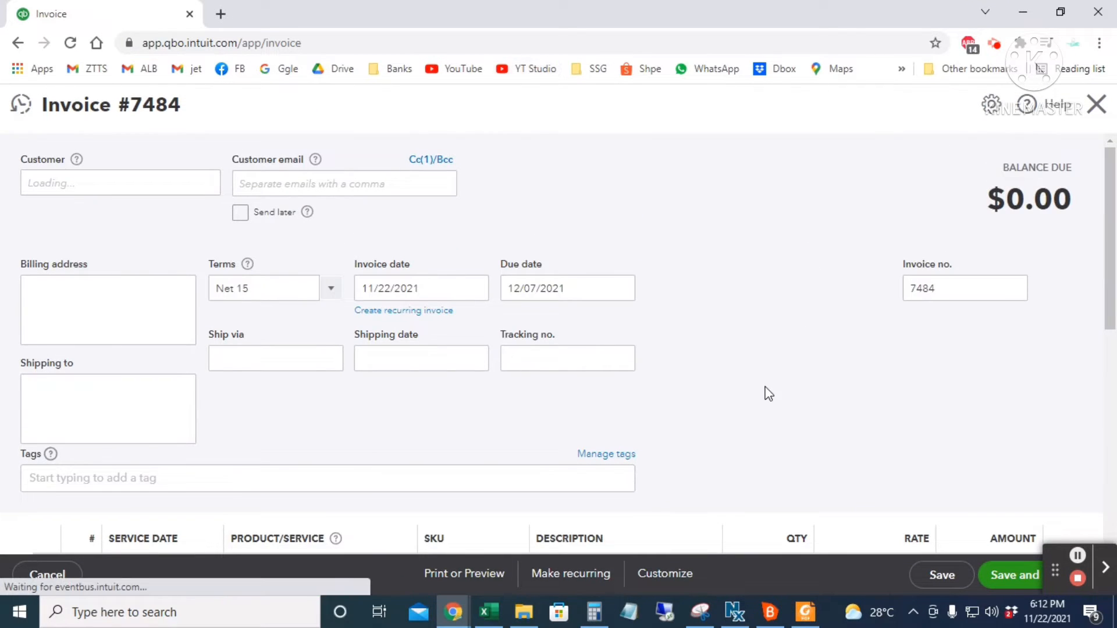
pyautogui.scroll(-5, 768, 393)
pyautogui.click(1095, 105)
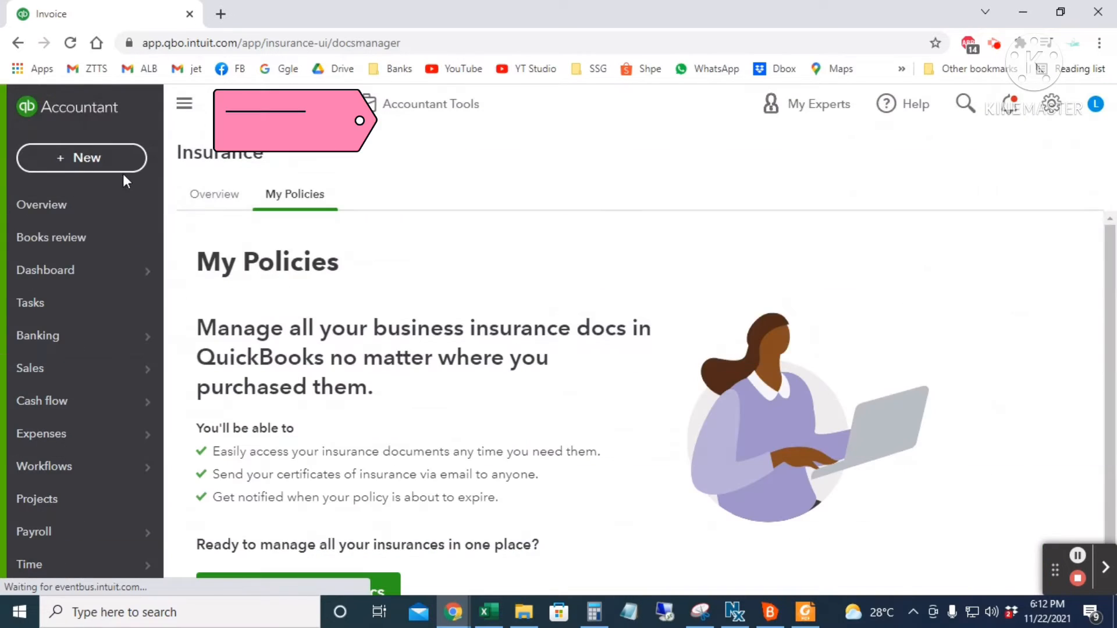
# - Open a Receive payment form and close it without saving
pyautogui.click(92, 158)
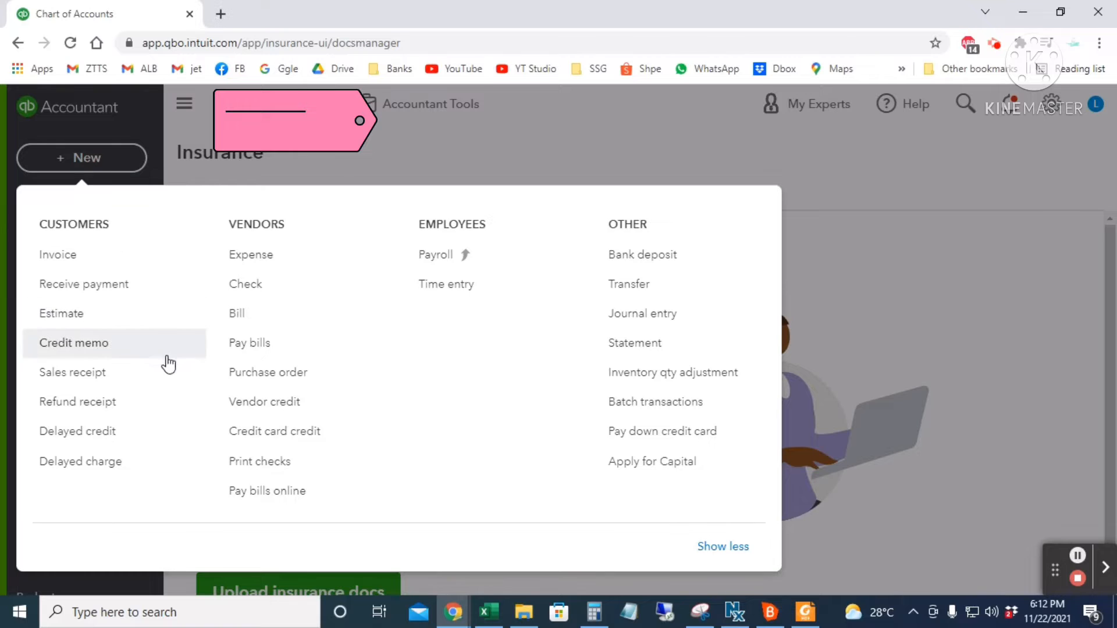
pyautogui.click(104, 289)
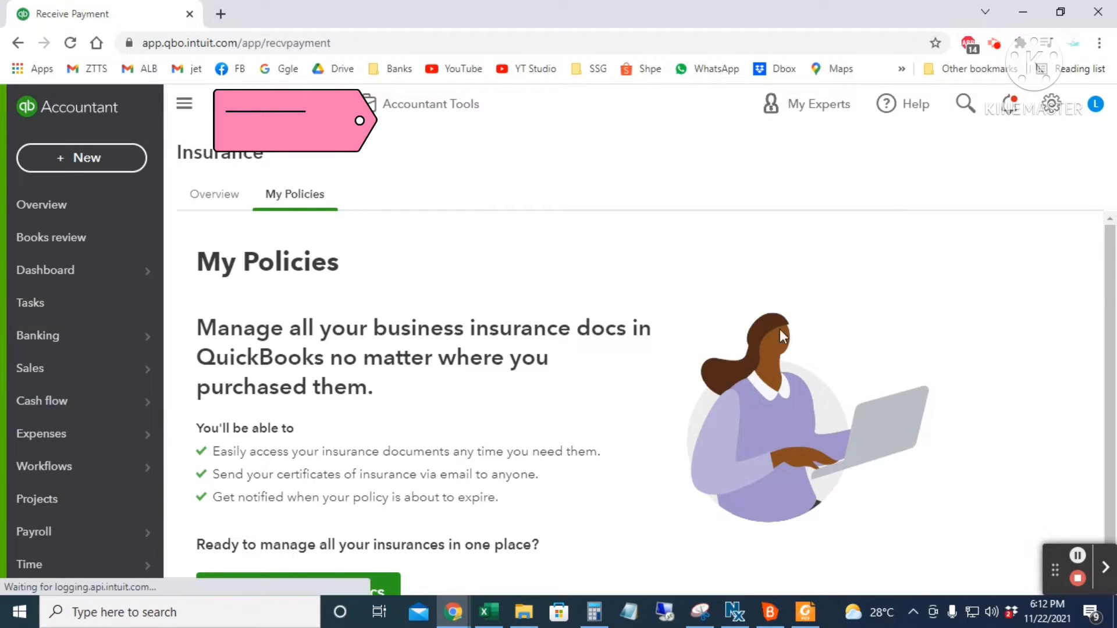
pyautogui.scroll(-2, 810, 391)
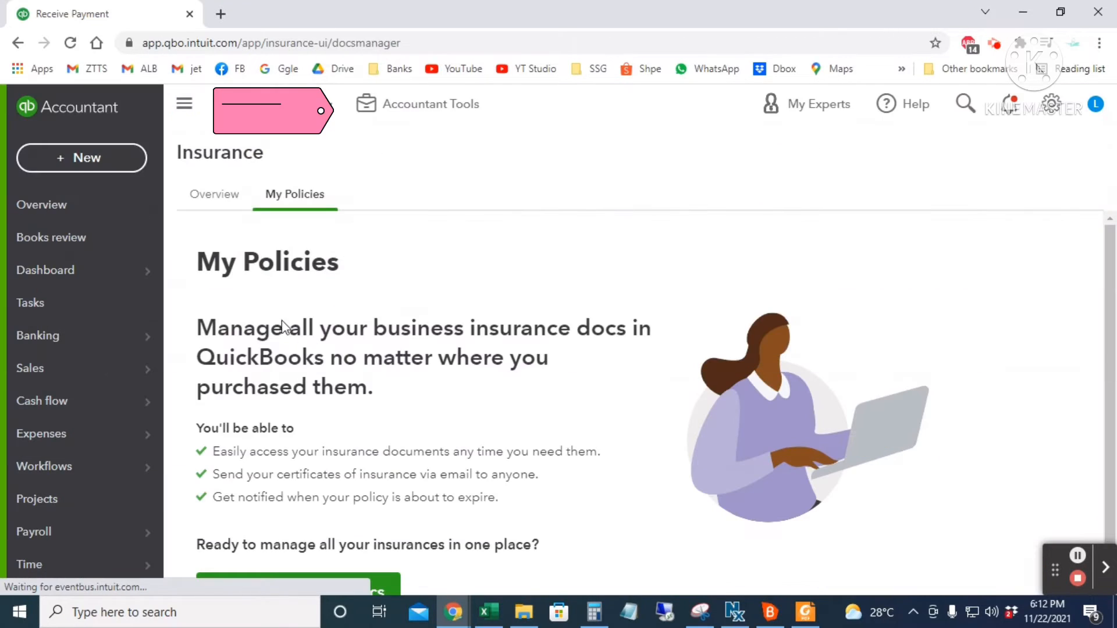
pyautogui.click(90, 163)
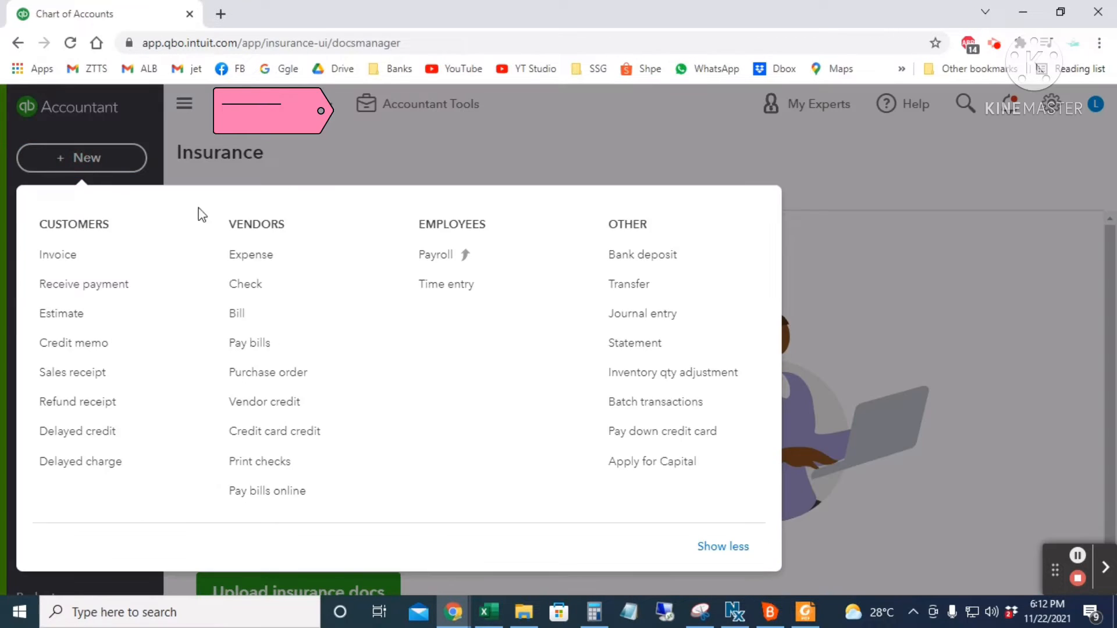
# - Open a new expense form and close it without saving
pyautogui.click(263, 256)
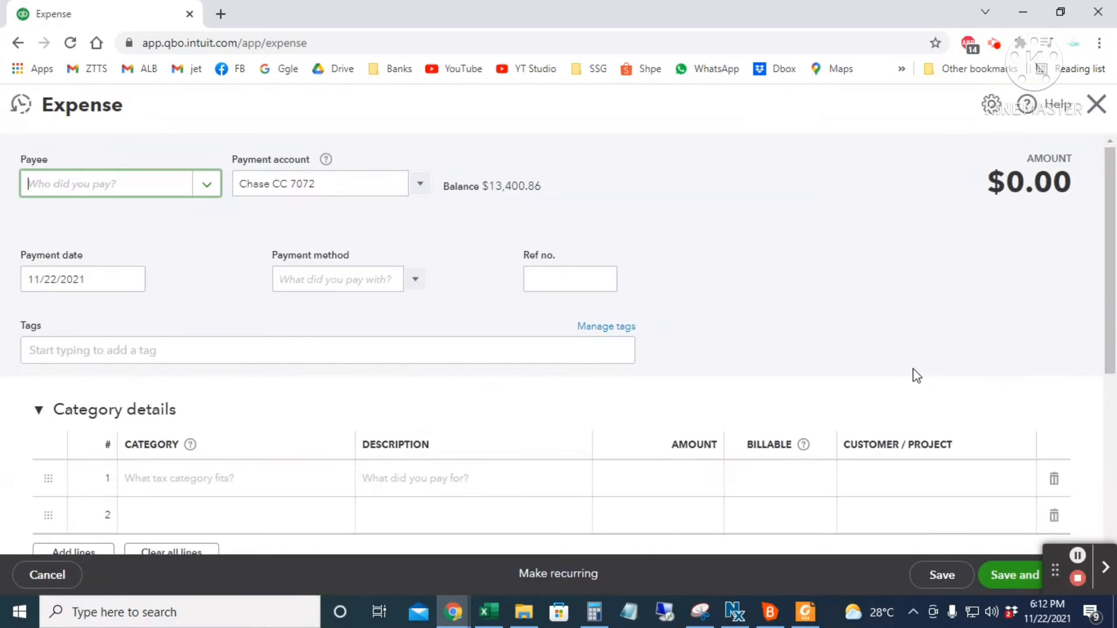
pyautogui.scroll(-4, 972, 250)
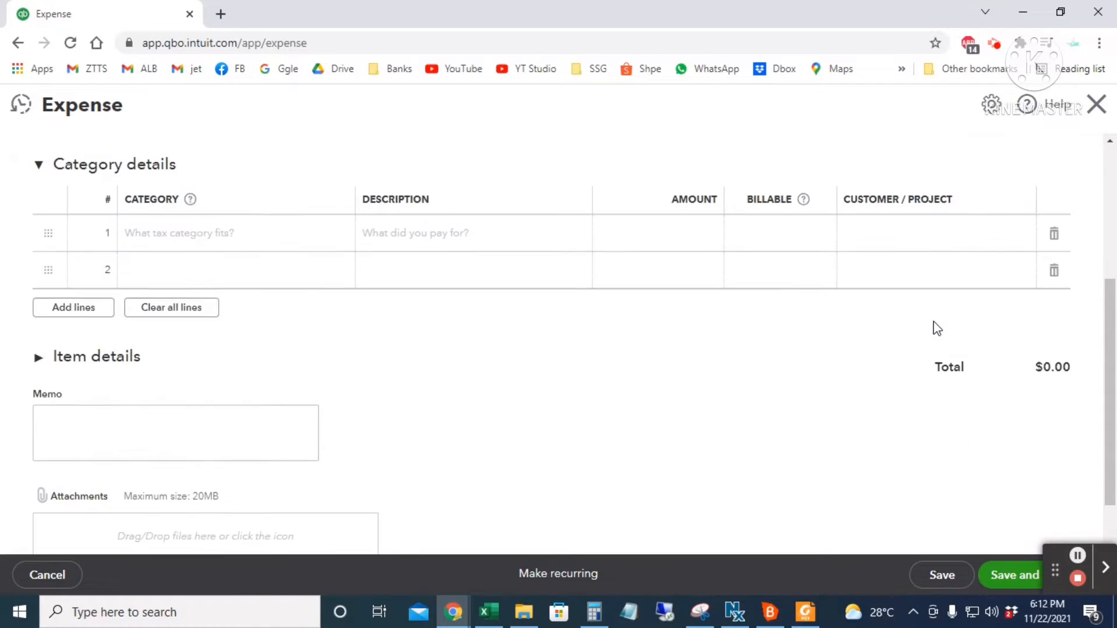
pyautogui.scroll(4, 934, 327)
pyautogui.click(1097, 104)
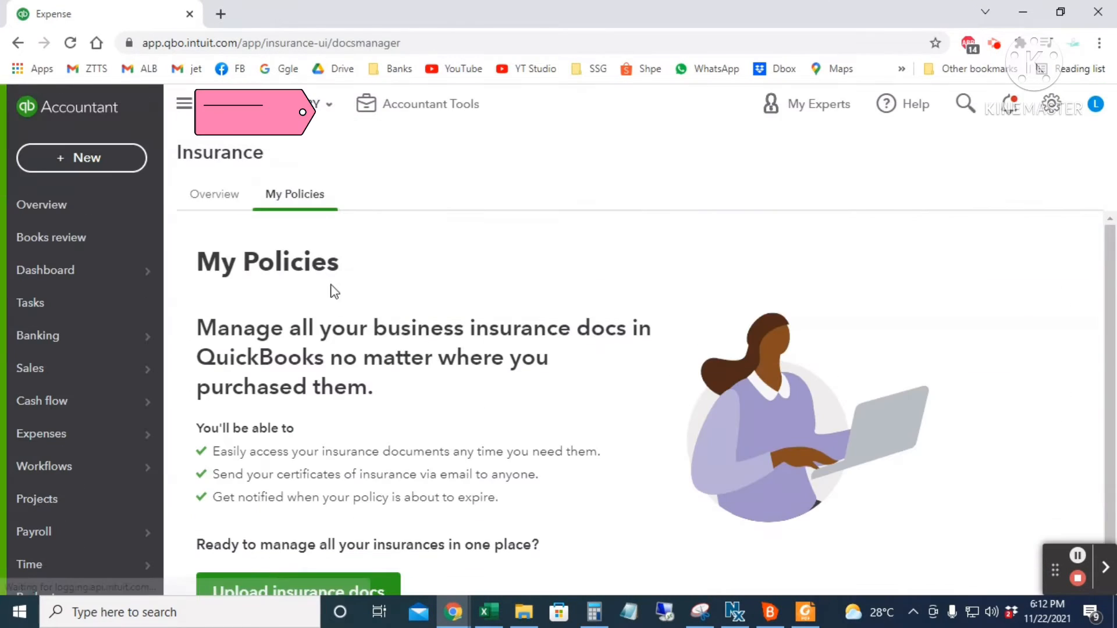
# - Open a new transfer form, close it unsaved, then dismiss the new-transaction list
pyautogui.click(113, 155)
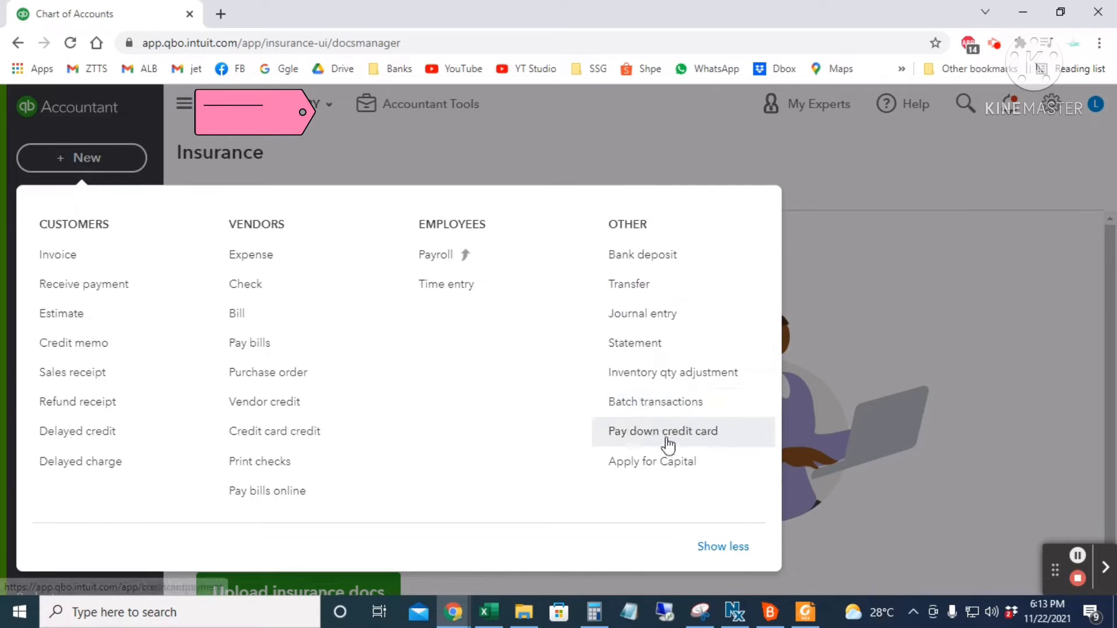
pyautogui.click(648, 286)
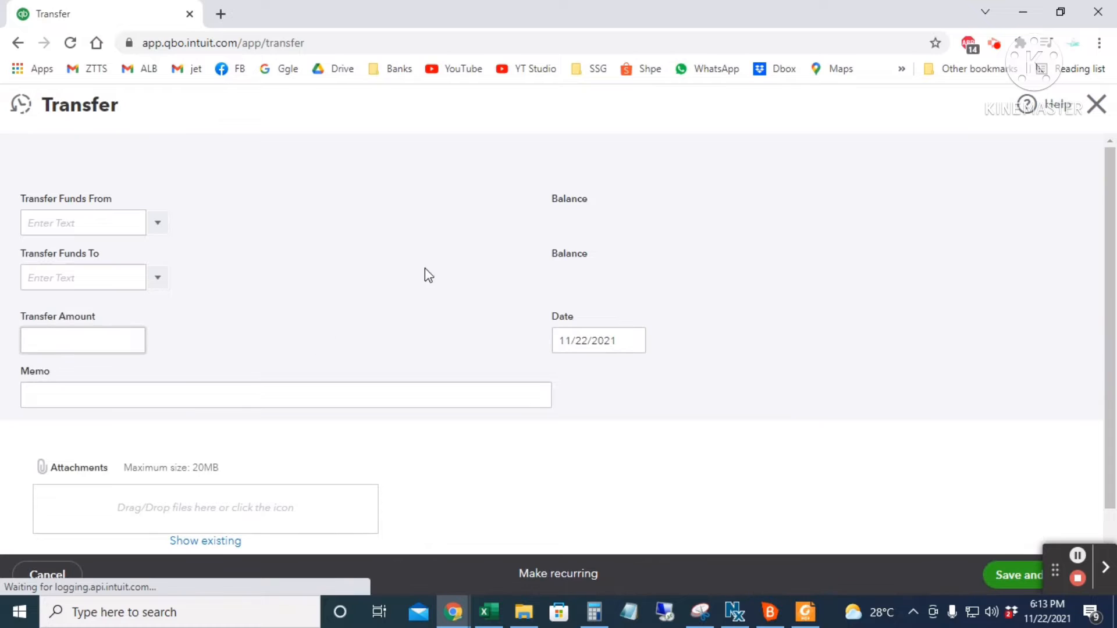
pyautogui.click(1096, 104)
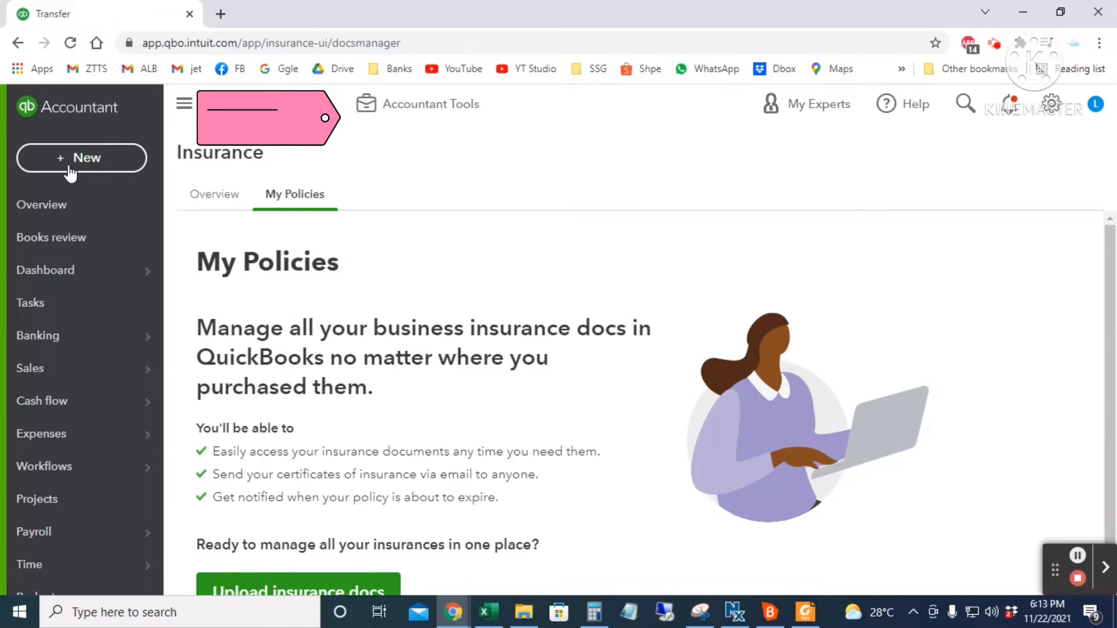
pyautogui.click(78, 165)
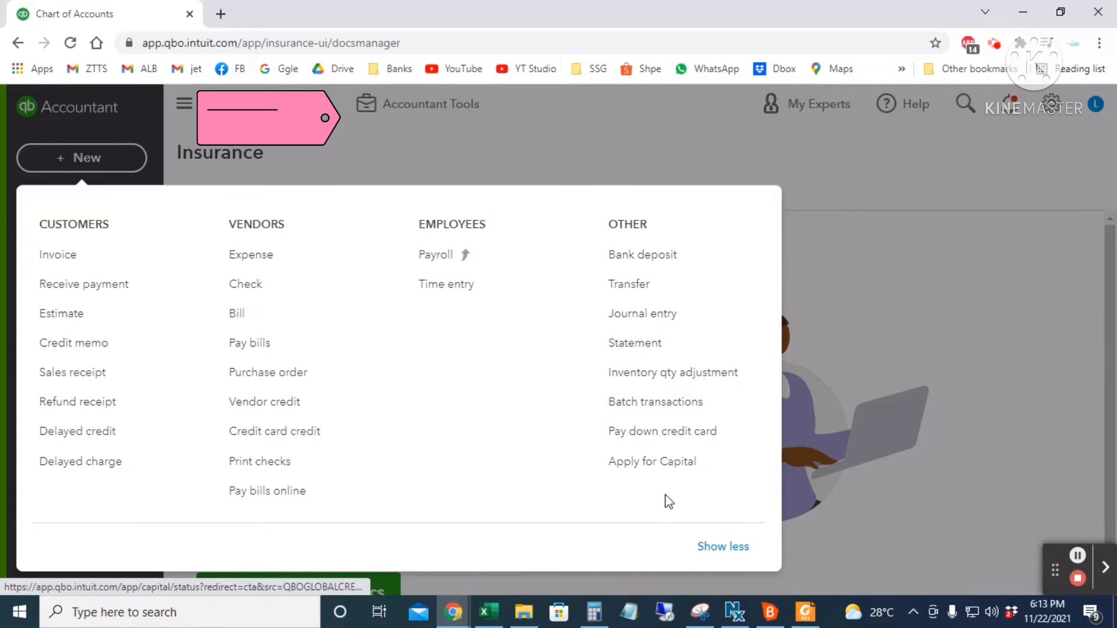
pyautogui.click(917, 309)
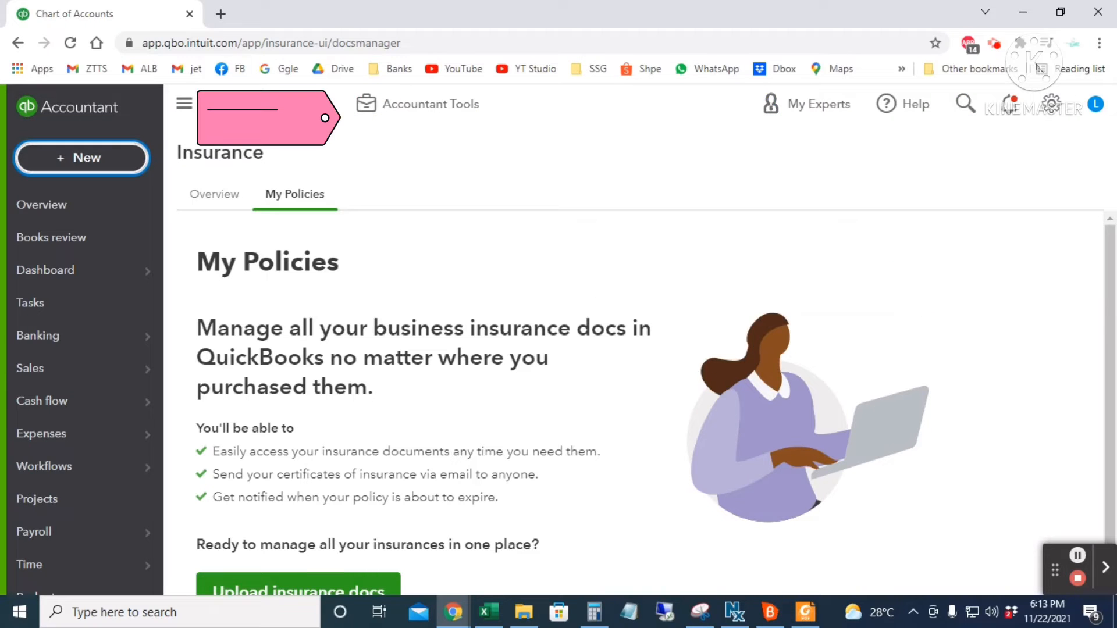
pyautogui.click(1052, 110)
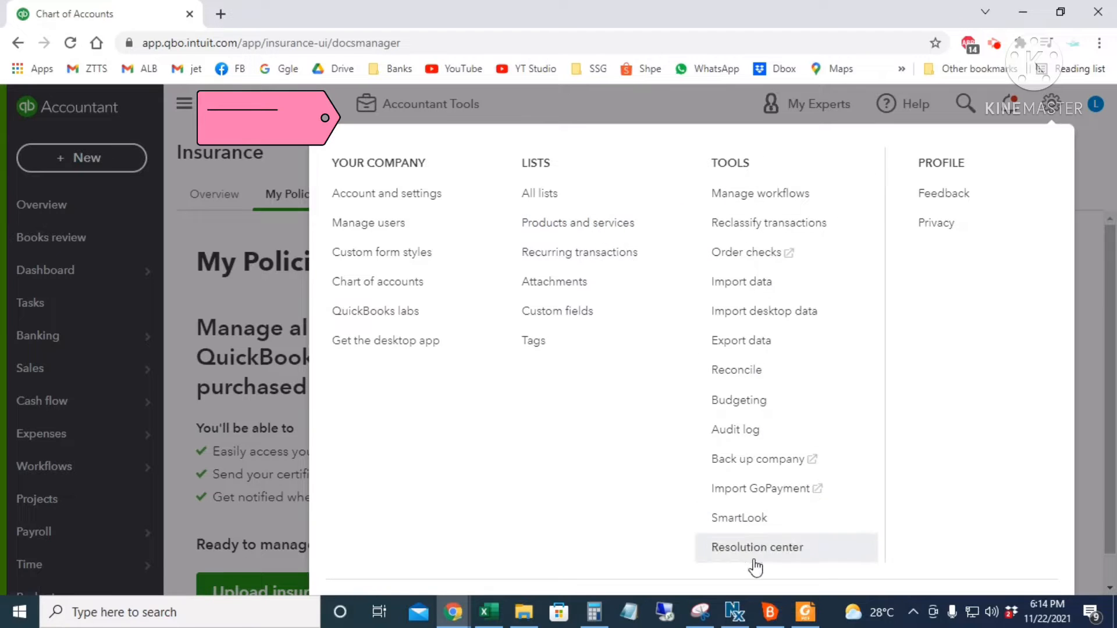
pyautogui.click(1040, 411)
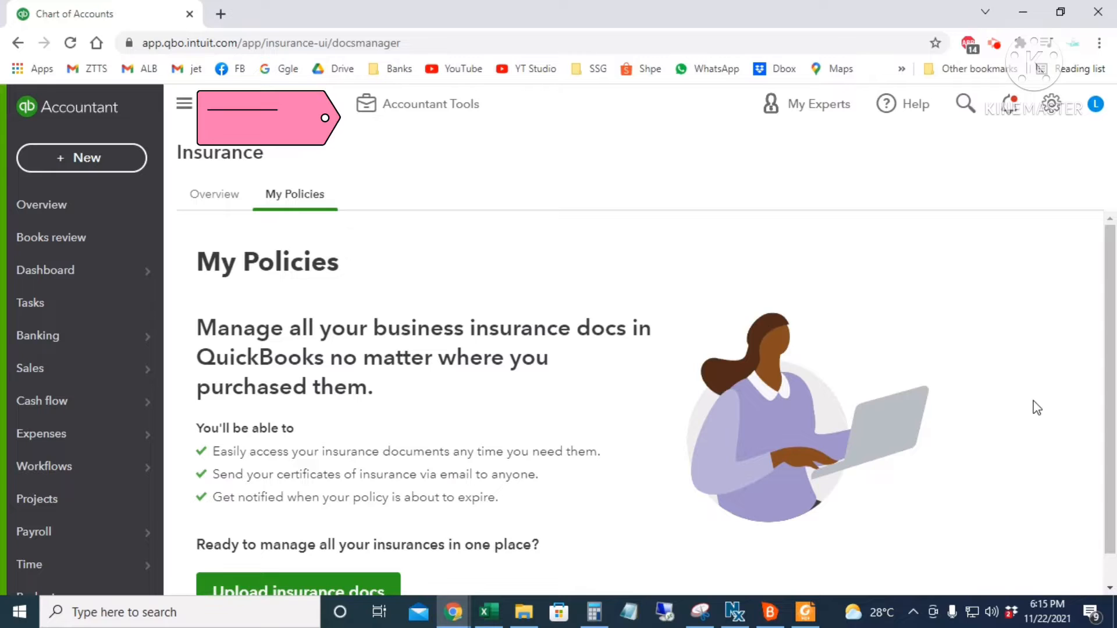
# - Sign out of the accountant session and select the prefilled sign-in e-mail to replace it
pyautogui.click(1097, 109)
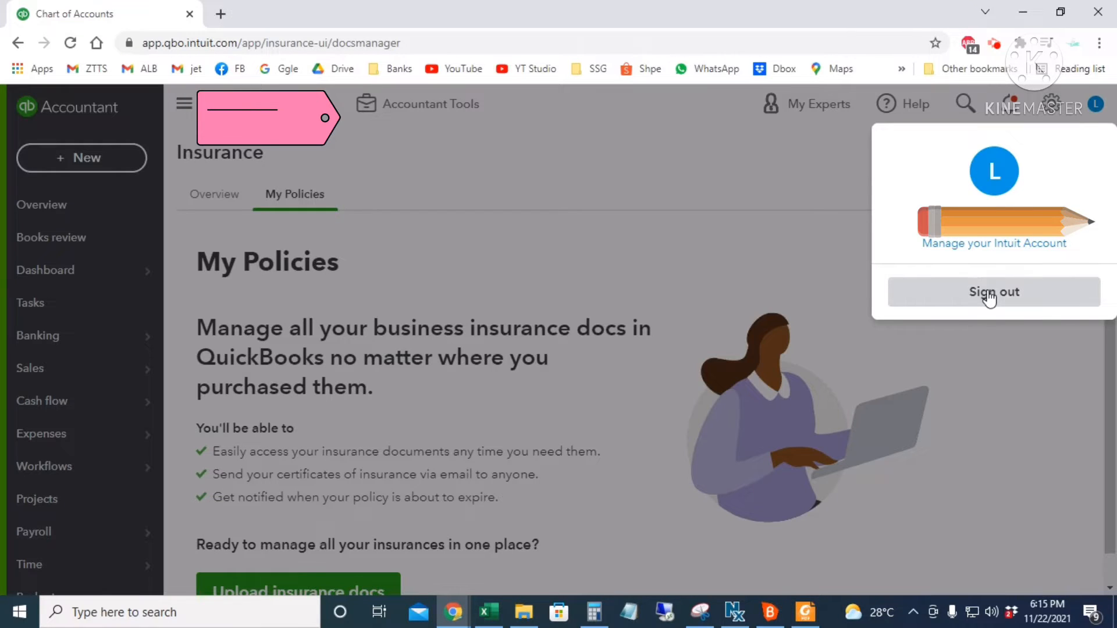
pyautogui.click(989, 295)
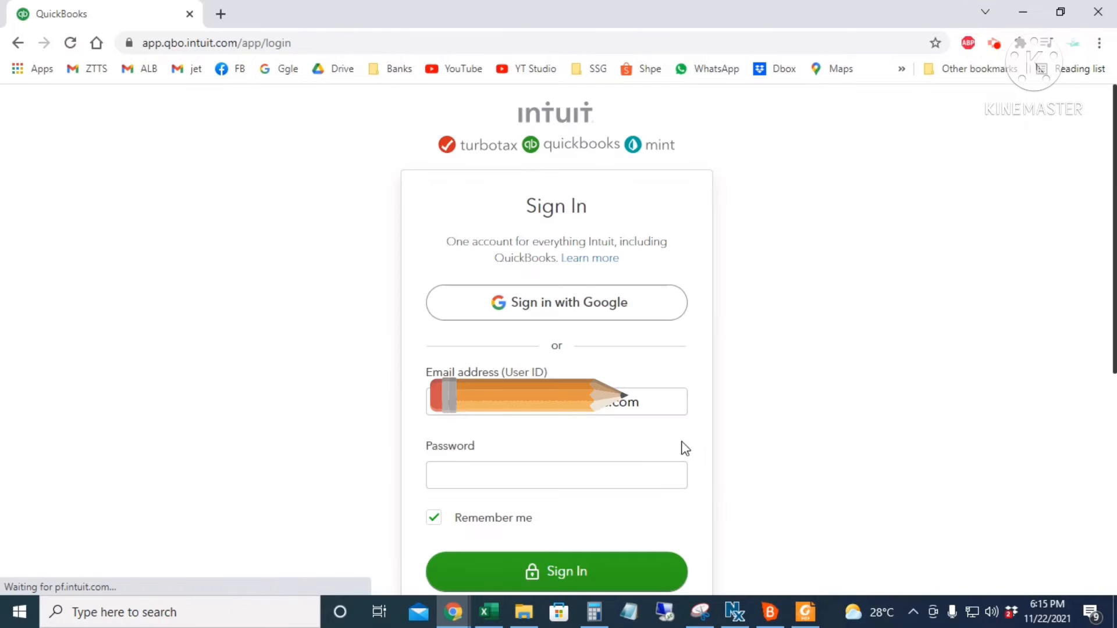
pyautogui.moveTo(655, 401); pyautogui.dragTo(461, 426)
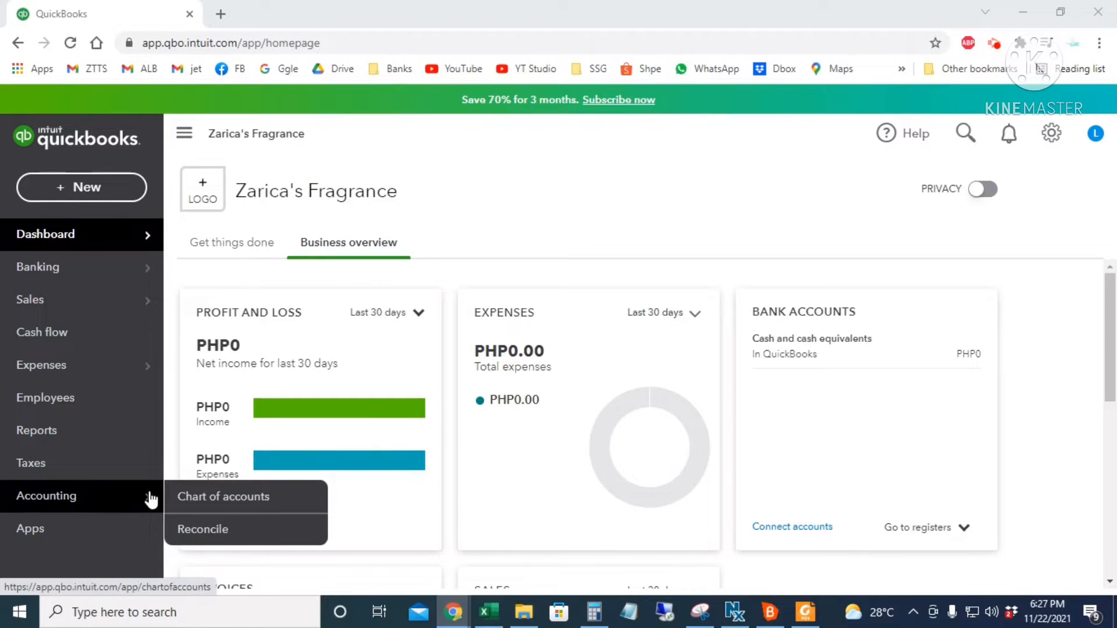
# - Search 'chart of account' to reach the Chart of Accounts, after briefly opening the settings list
pyautogui.click(1051, 143)
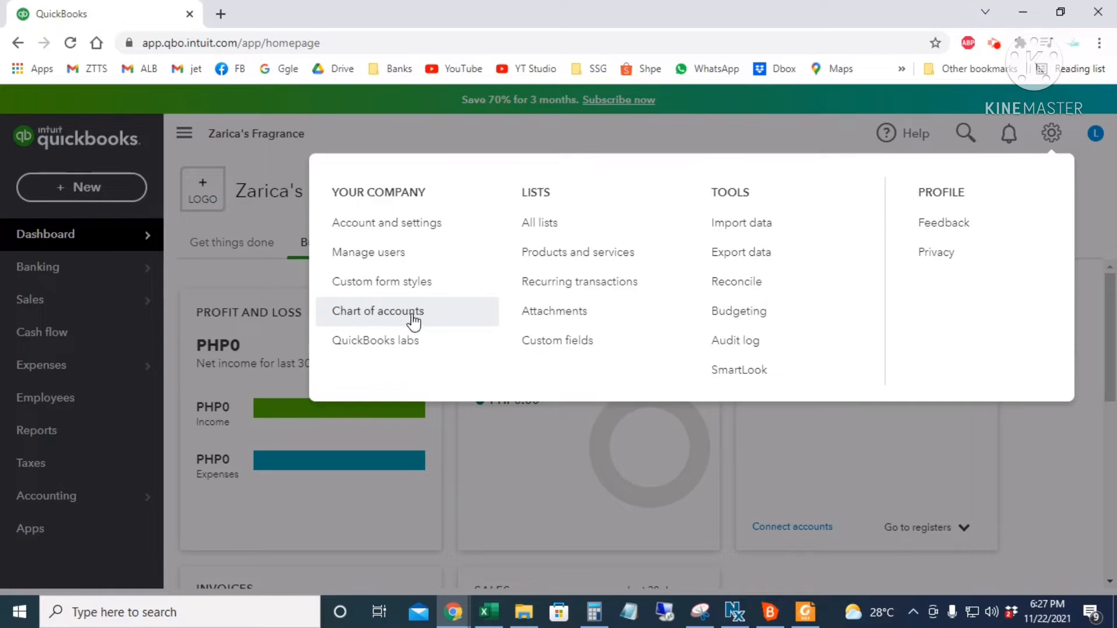
pyautogui.click(509, 105)
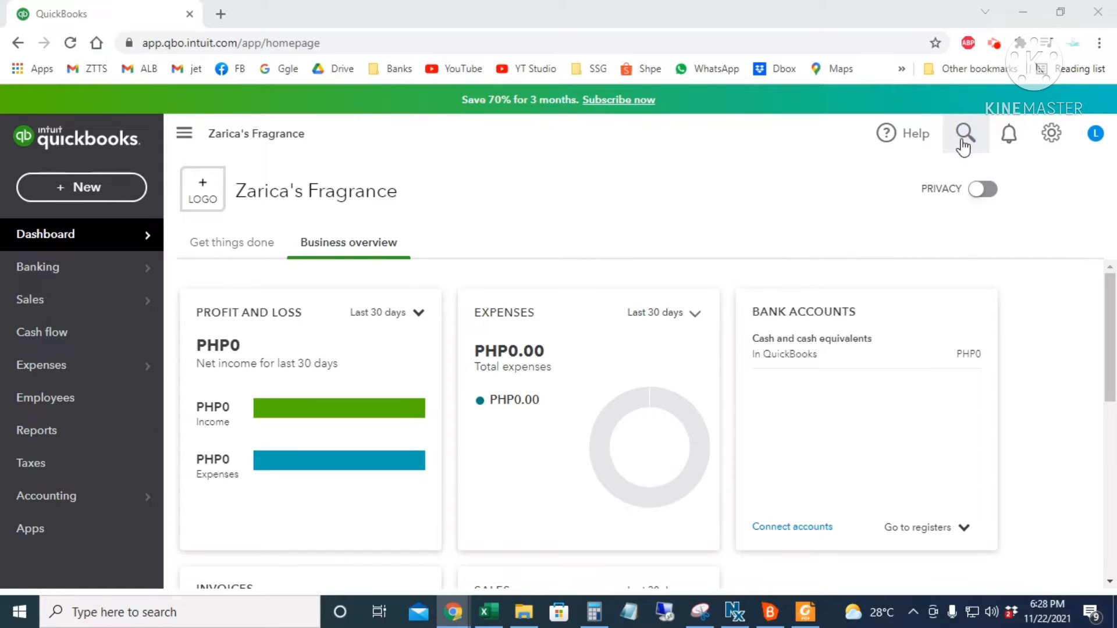
pyautogui.click(964, 143)
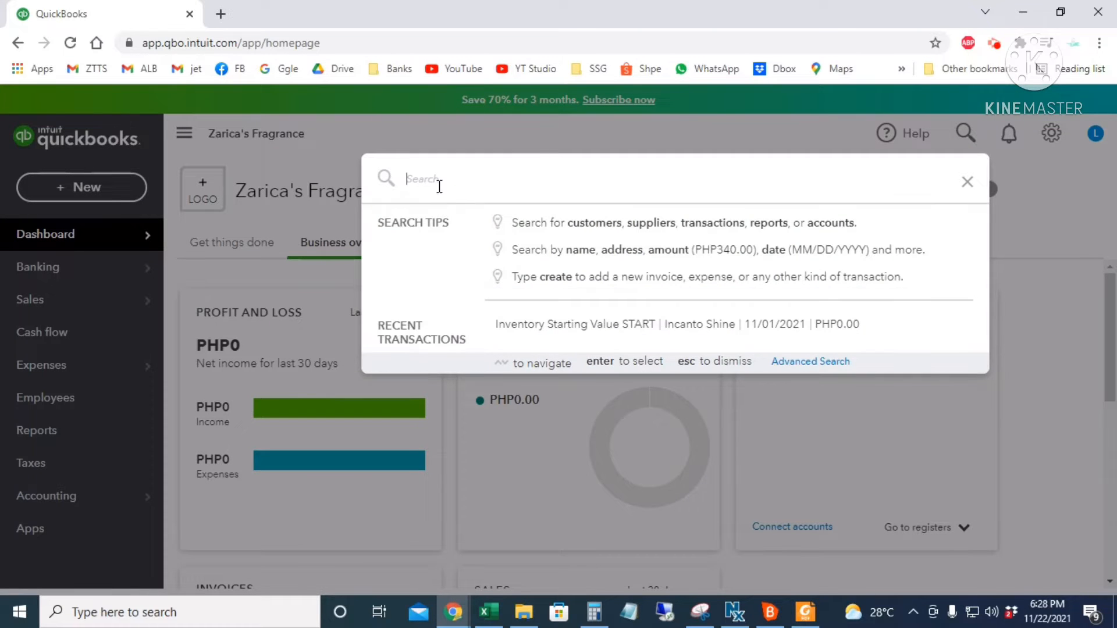
pyautogui.write('chart of account')
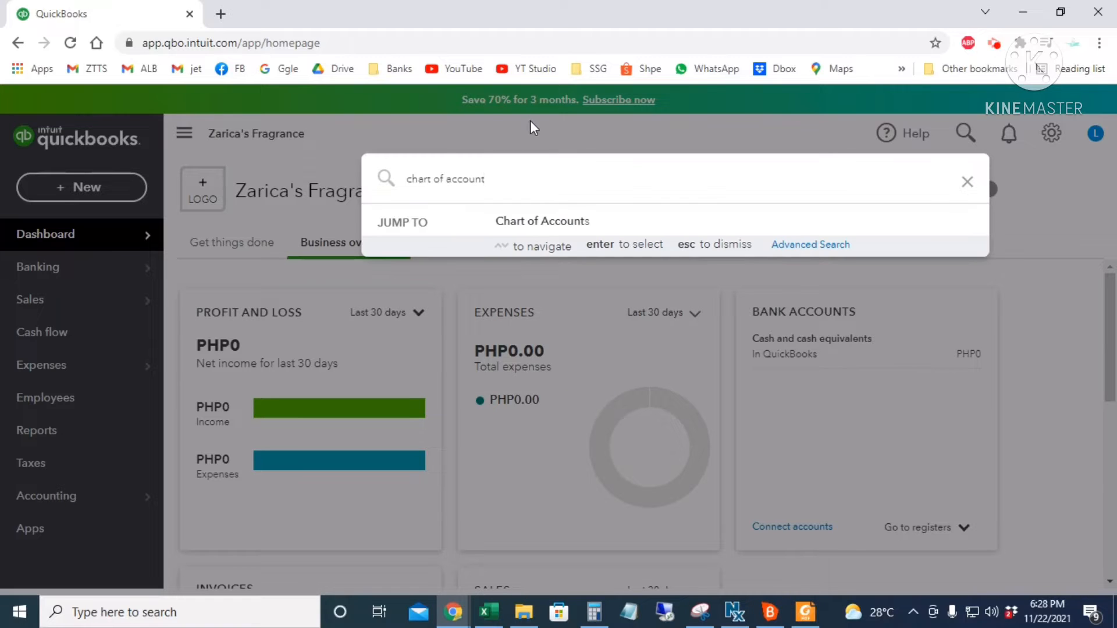
pyautogui.click(536, 233)
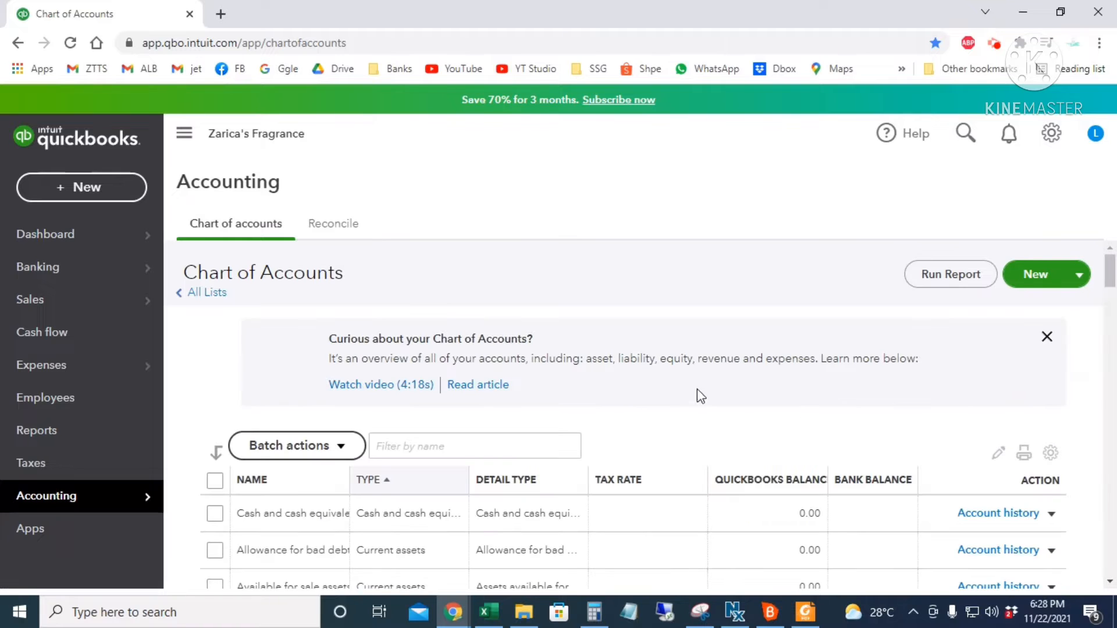
# - Scroll through the Chart of Accounts and open then close the search panel
pyautogui.scroll(-4, 813, 412)
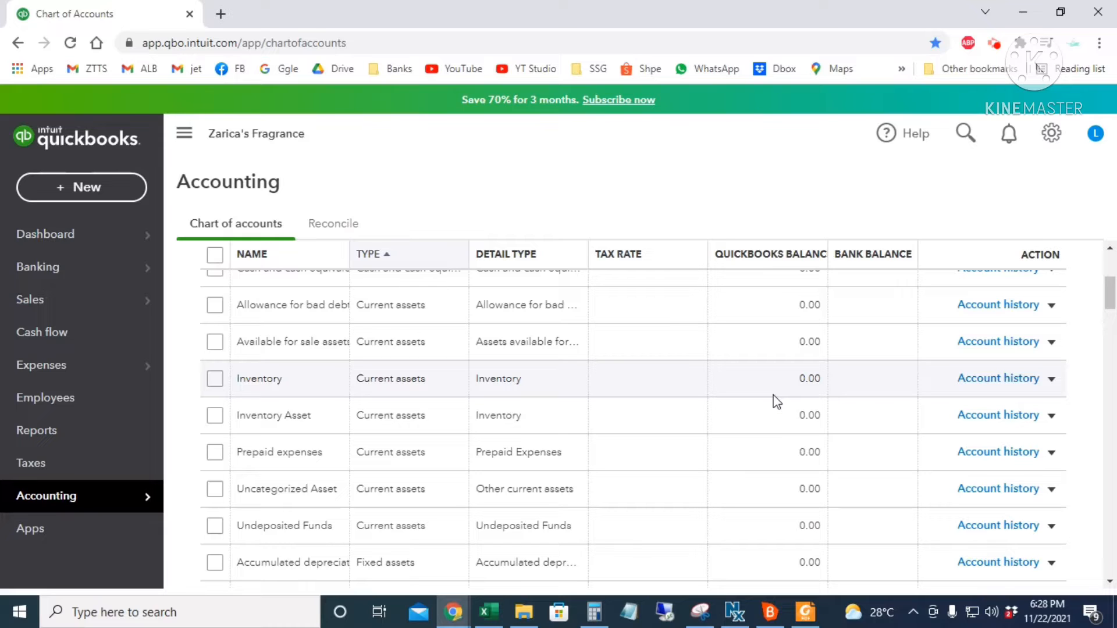
pyautogui.click(962, 133)
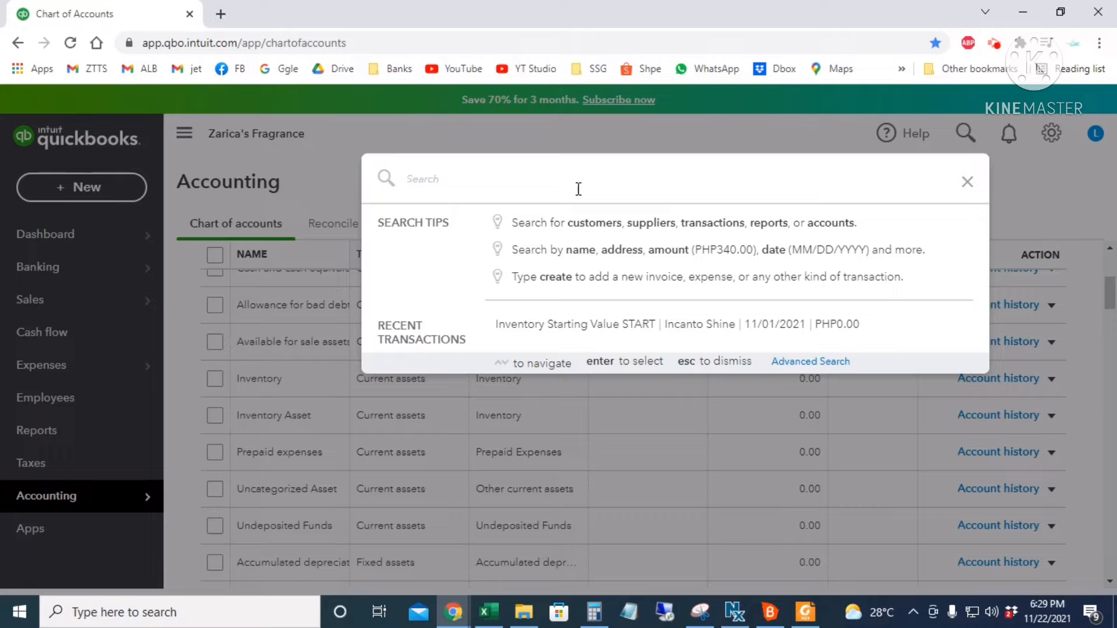
pyautogui.click(967, 182)
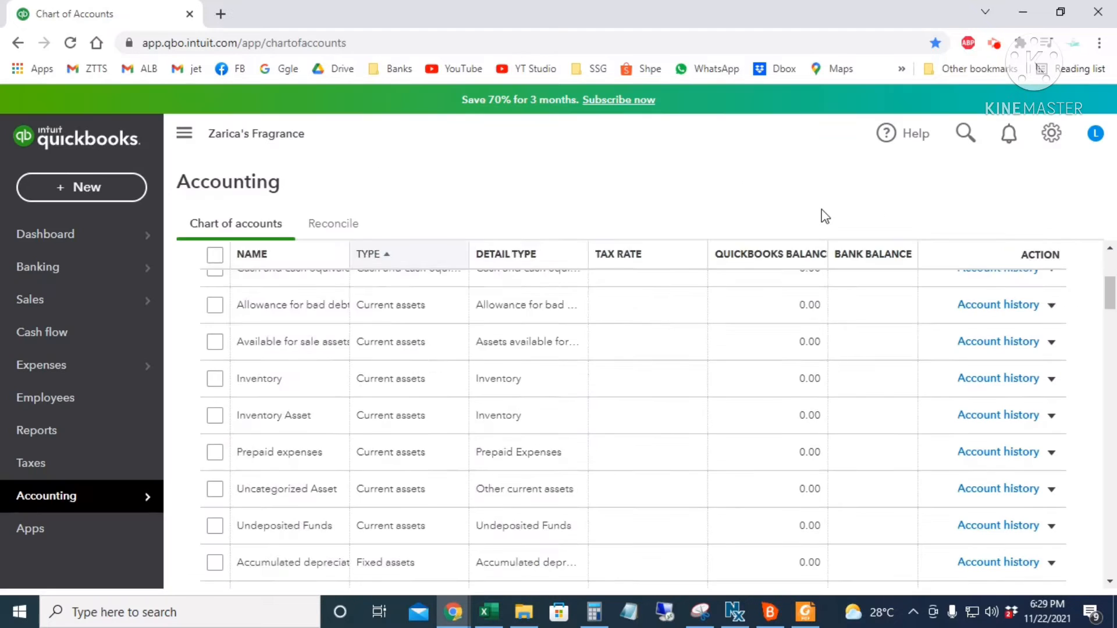
pyautogui.scroll(3, 731, 310)
pyautogui.scroll(-3, 732, 310)
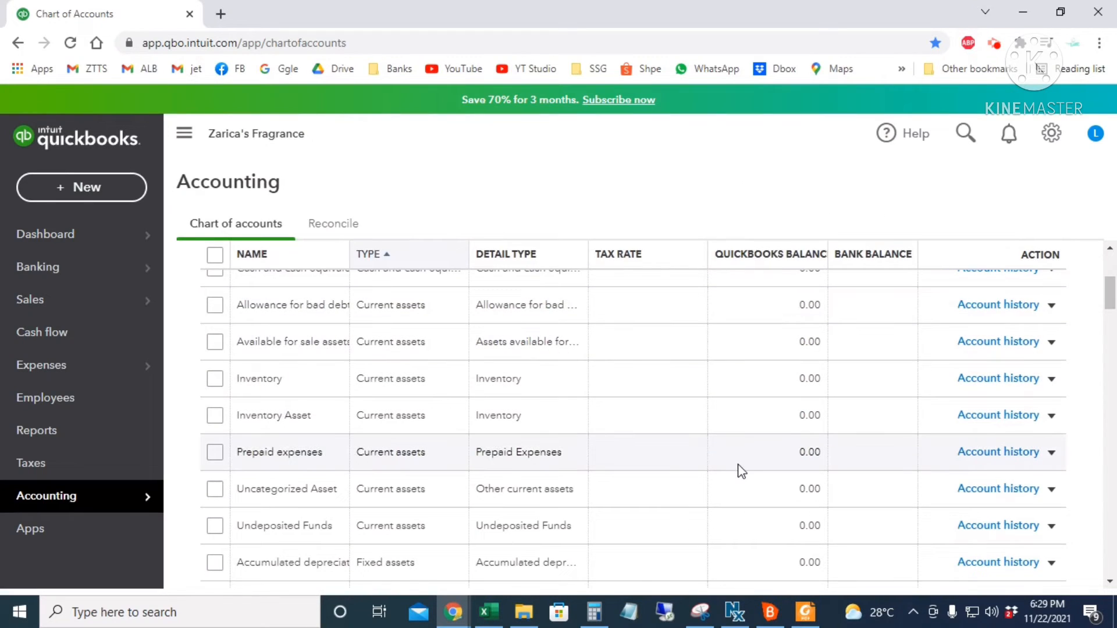
pyautogui.scroll(2, 744, 462)
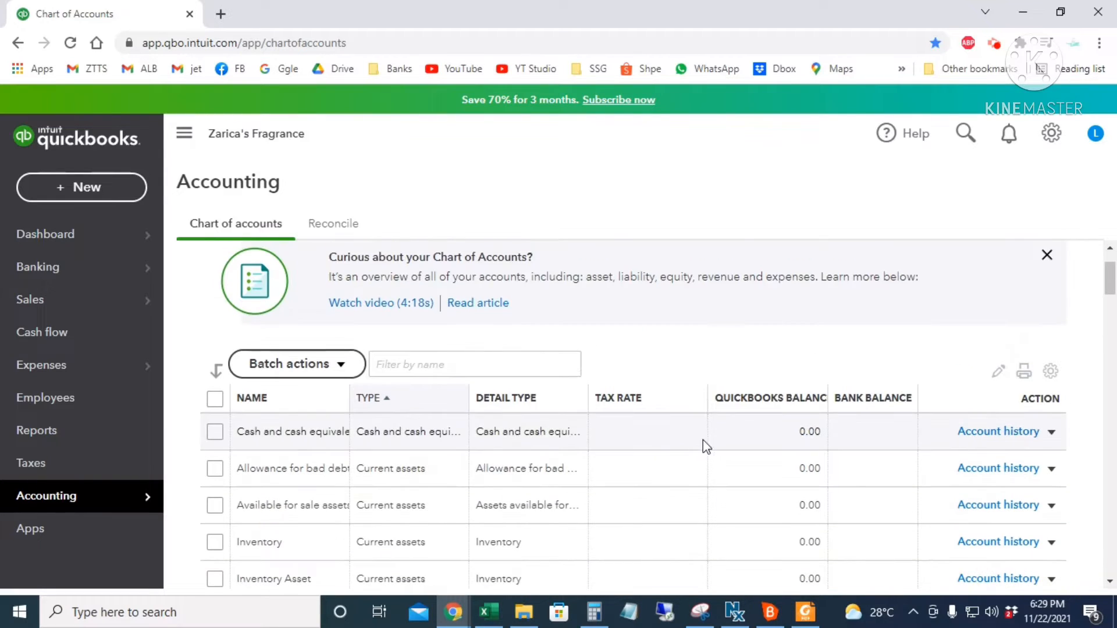
pyautogui.scroll(-1, 704, 469)
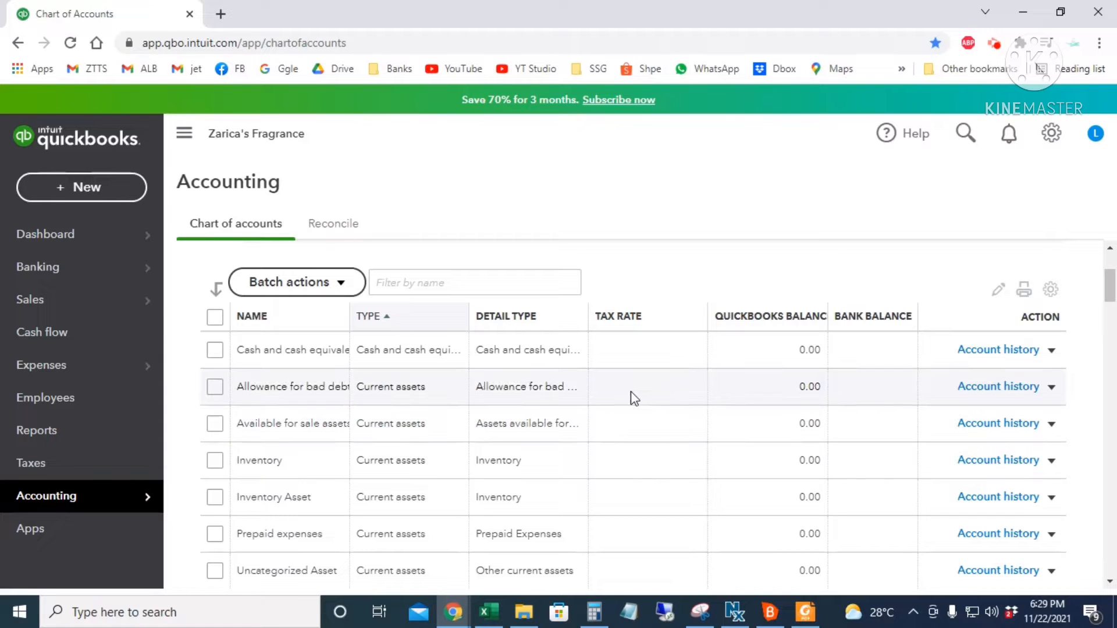
pyautogui.scroll(2, 631, 396)
pyautogui.scroll(-3, 842, 353)
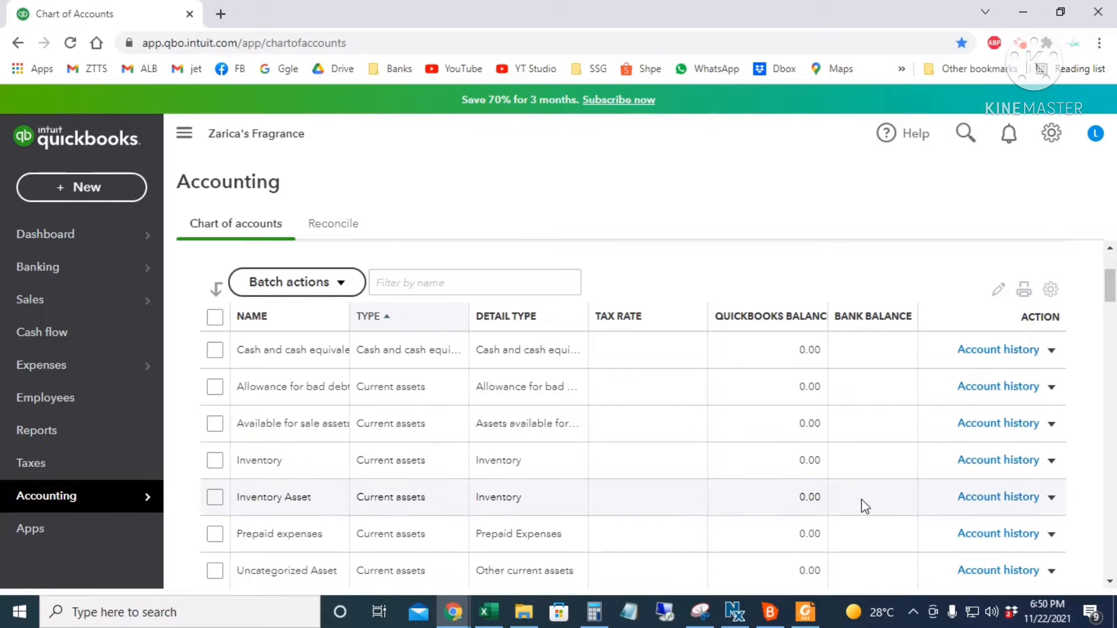
pyautogui.scroll(2, 862, 505)
pyautogui.scroll(1, 865, 506)
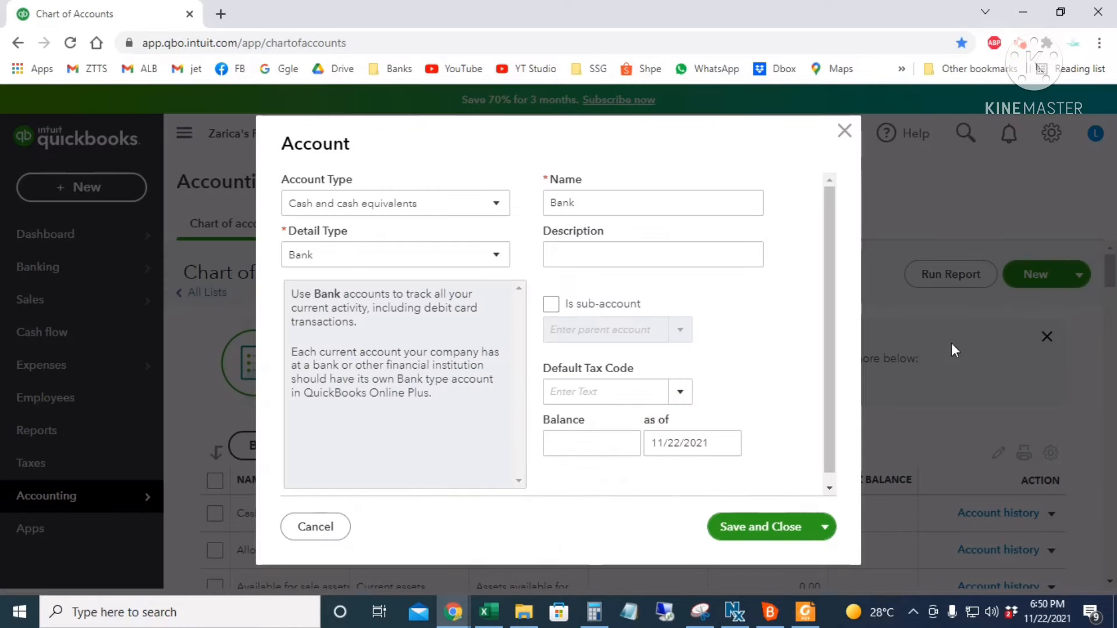
# - Create Chase Bank as a Cash and cash equivalents / Bank account, 1,000.00 as of 11/01/2021
pyautogui.click(503, 205)
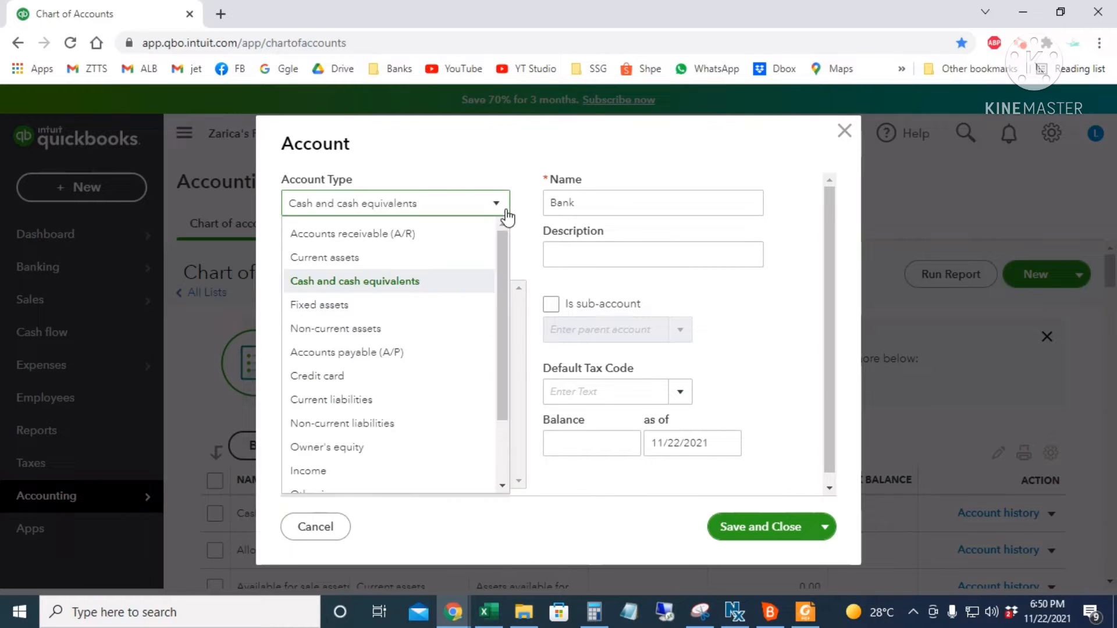
pyautogui.click(413, 285)
pyautogui.click(476, 262)
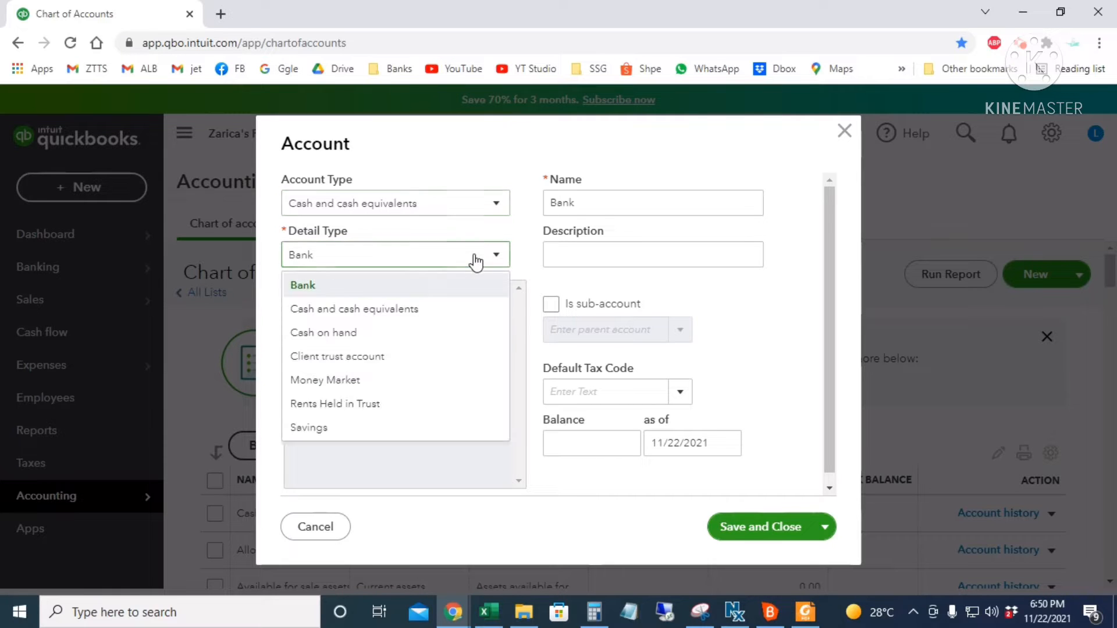
pyautogui.click(469, 283)
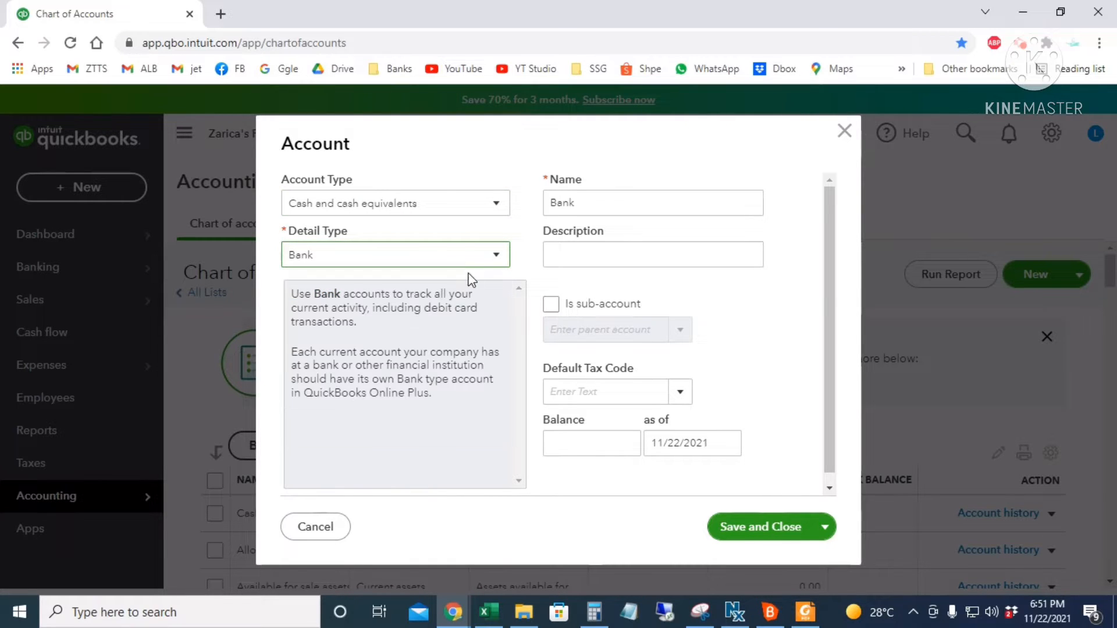
pyautogui.doubleClick(582, 206)
pyautogui.write('Chase B')
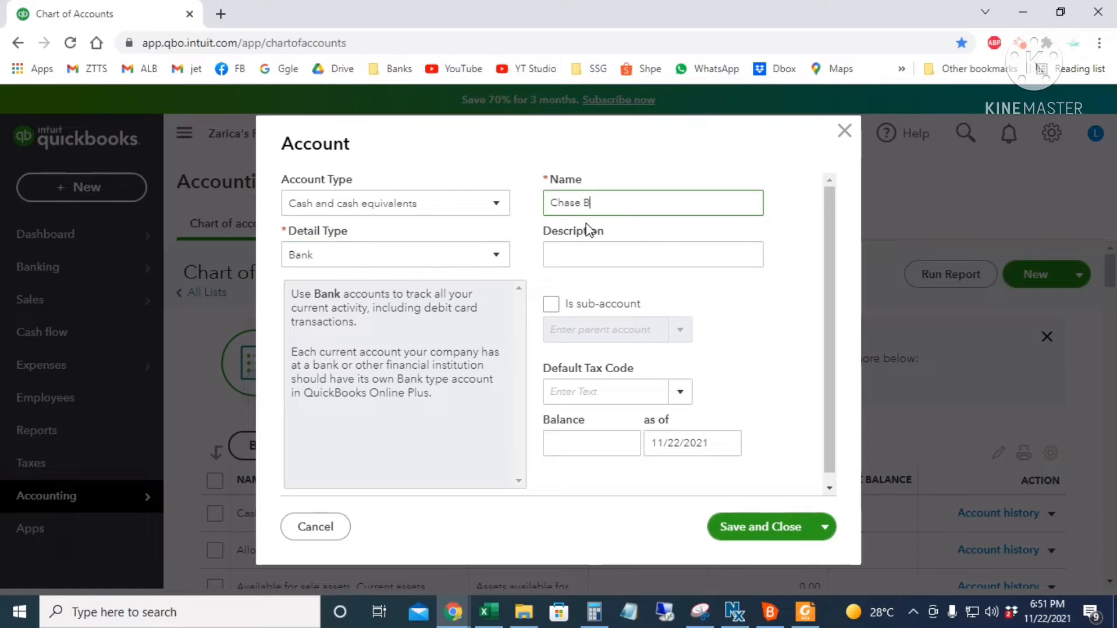
pyautogui.write('ank')
pyautogui.click(589, 445)
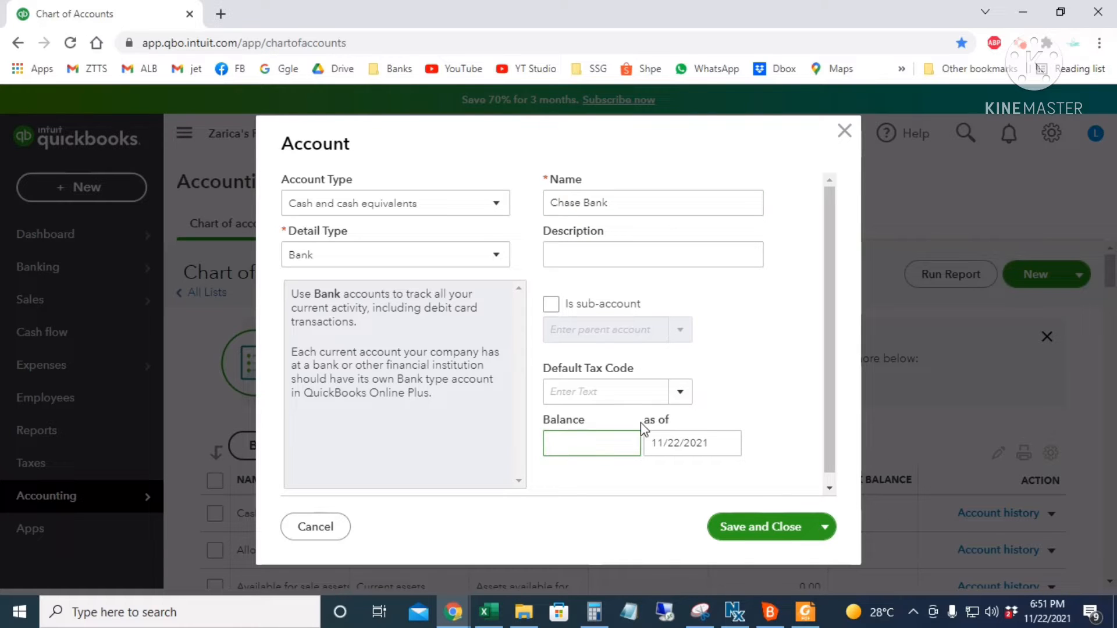
pyautogui.press('Tab')
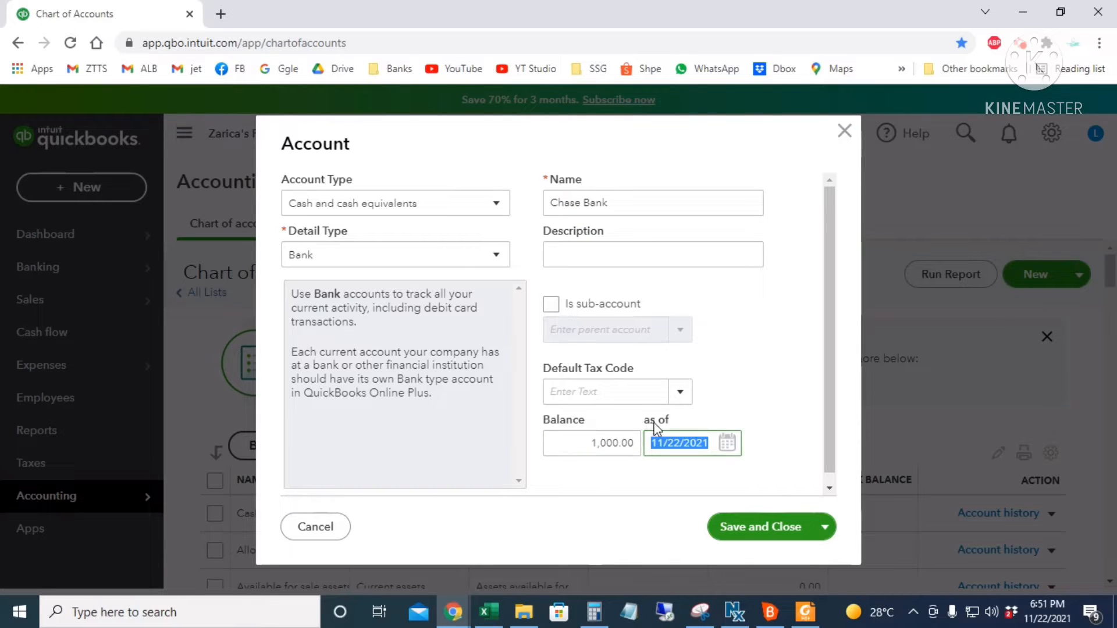
pyautogui.click(729, 446)
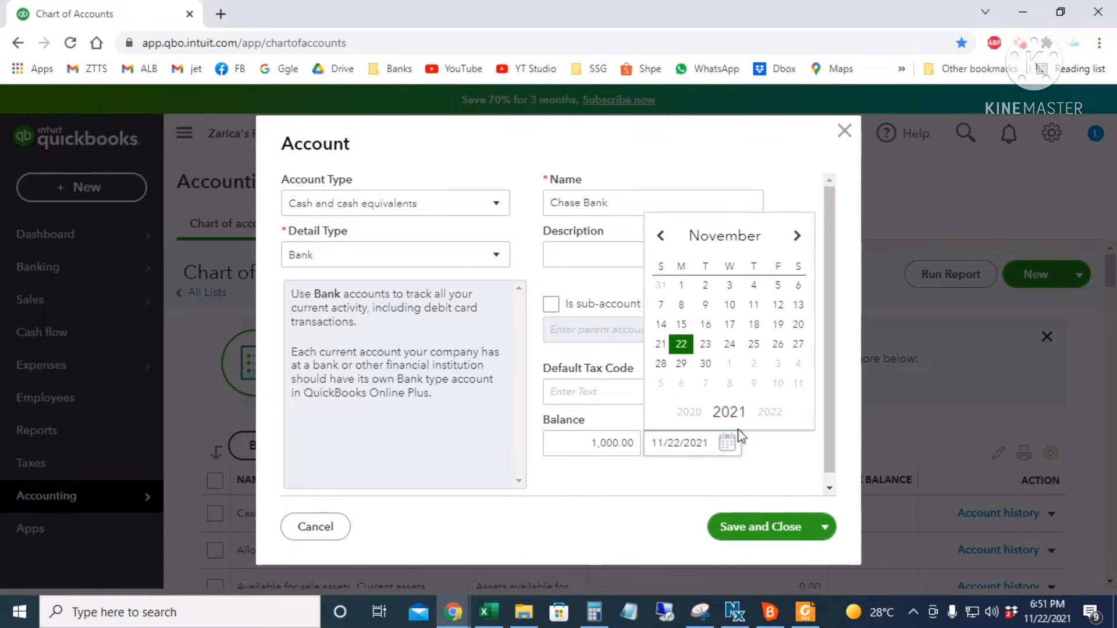
pyautogui.click(681, 286)
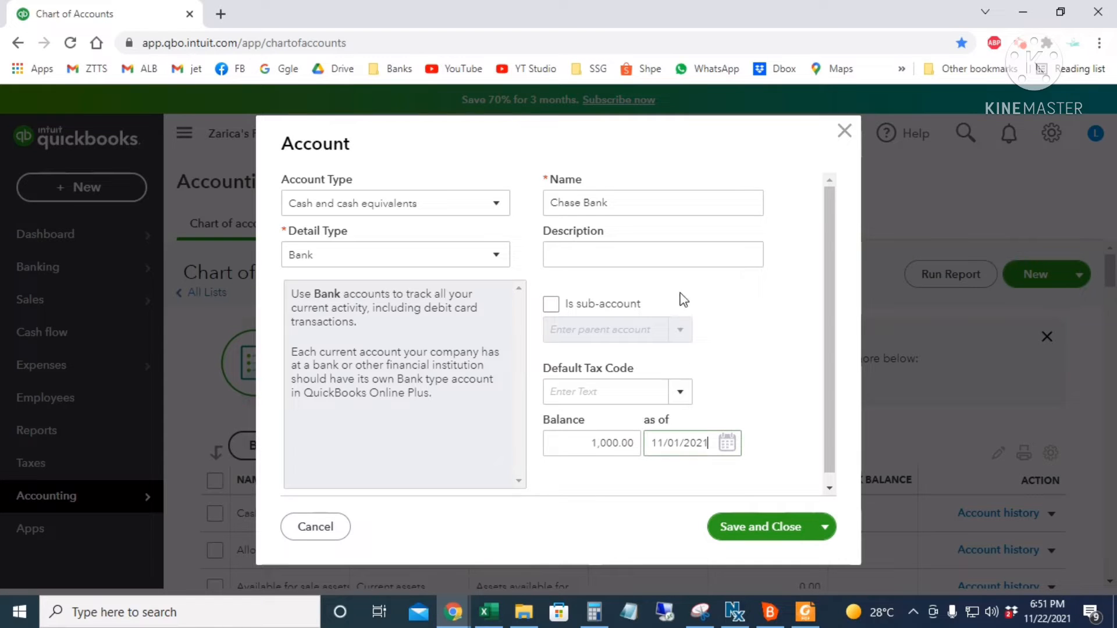
pyautogui.click(750, 528)
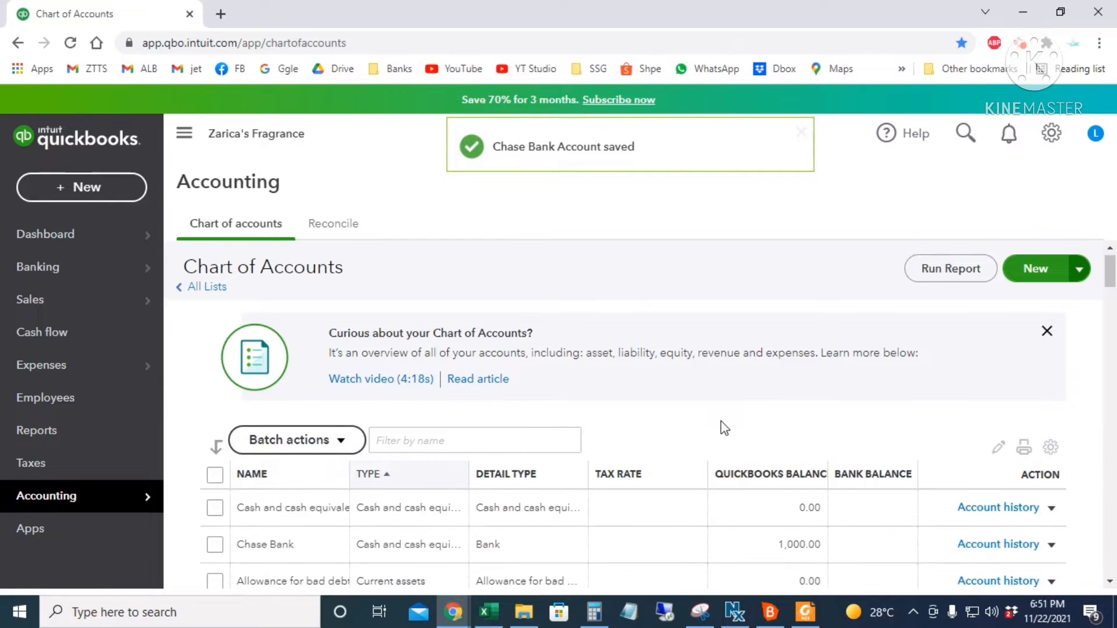
# - Edit the Bank charges expense account, renaming it 'Bank Service Charges', and save
pyautogui.scroll(-3, 724, 424)
pyautogui.scroll(3, 640, 518)
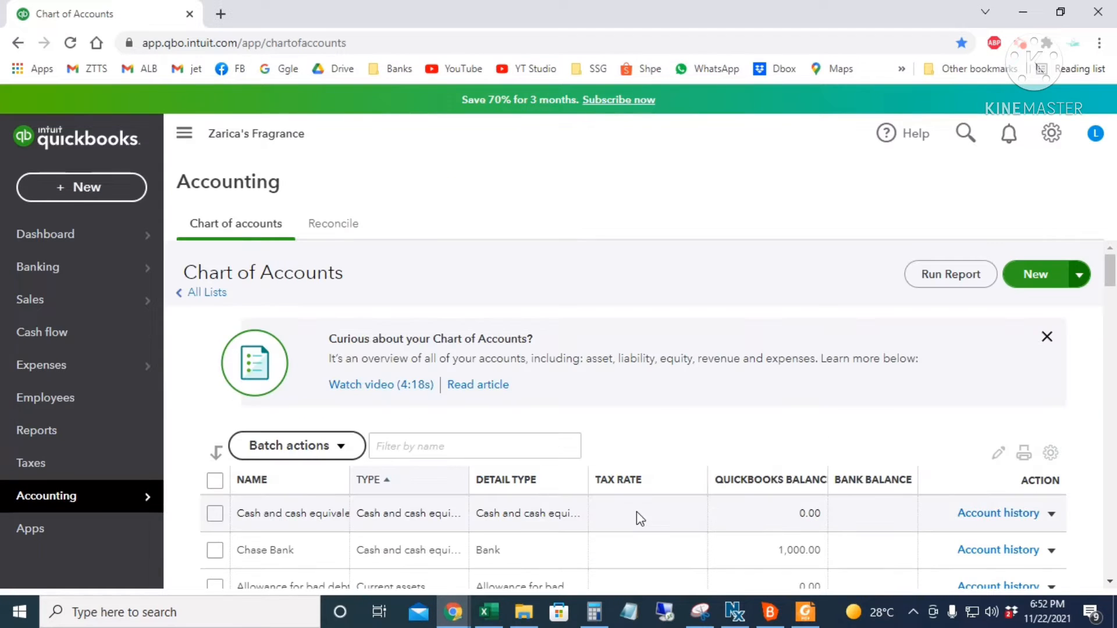
pyautogui.scroll(-10, 640, 515)
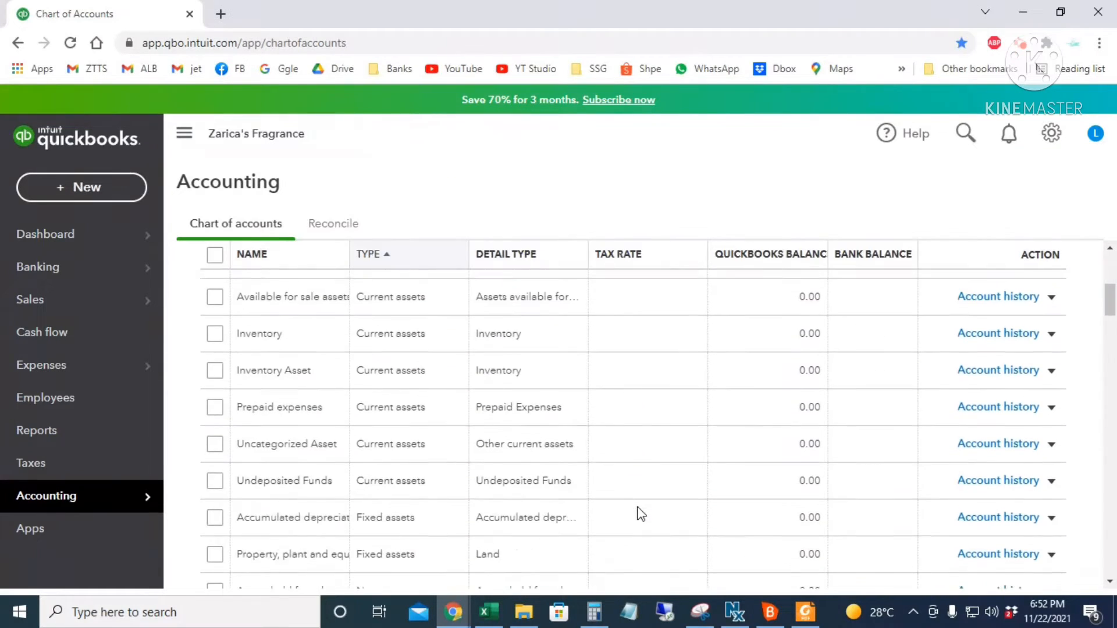
pyautogui.scroll(-10, 639, 518)
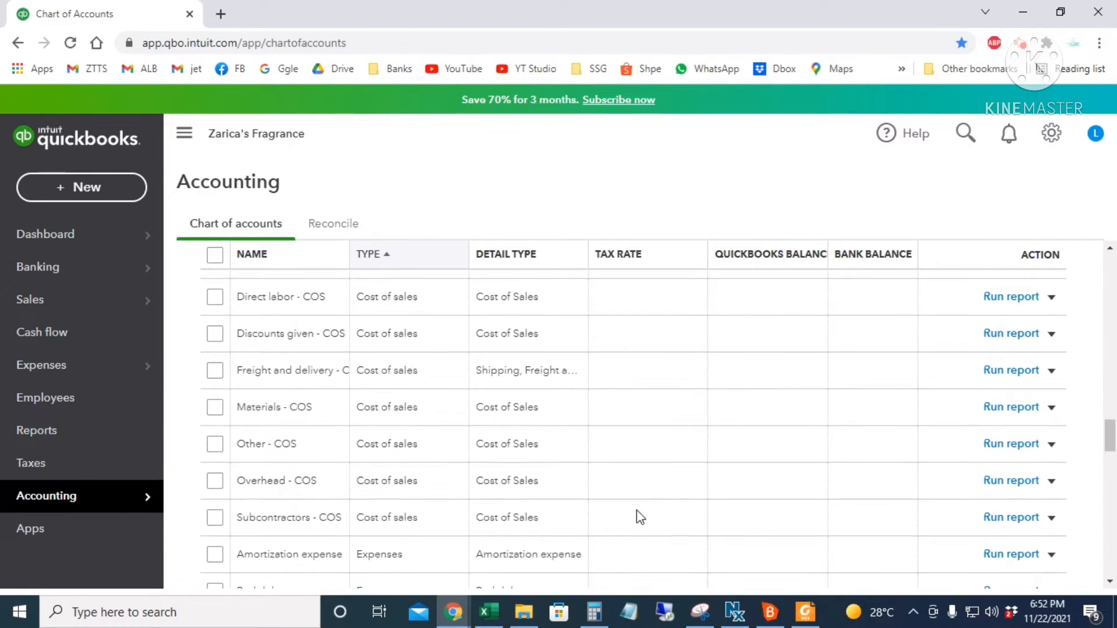
pyautogui.click(289, 385)
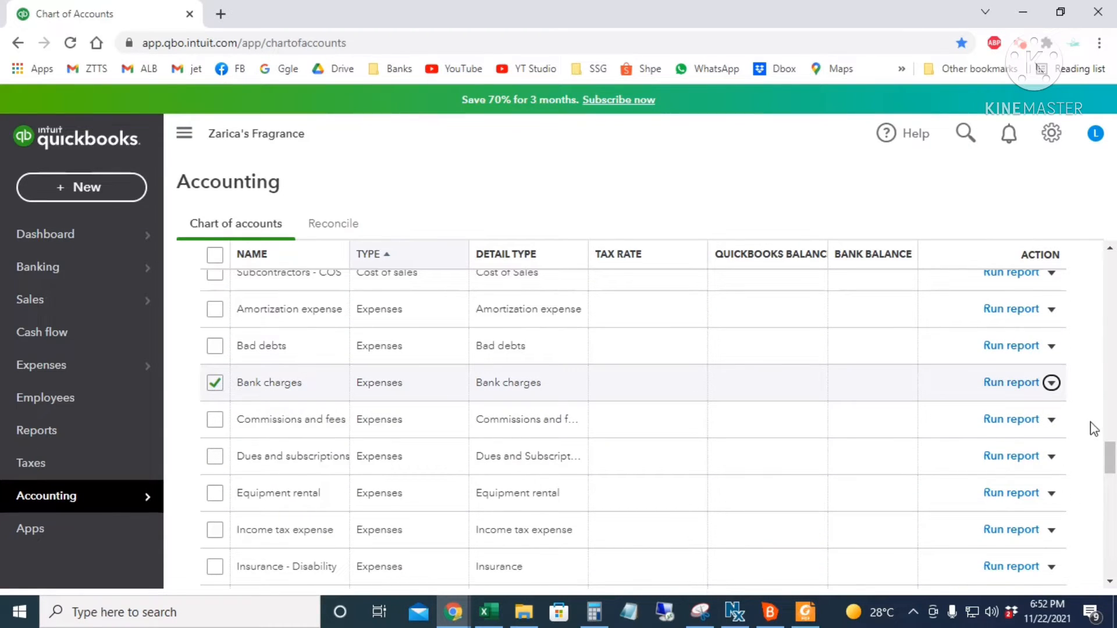
pyautogui.click(1051, 383)
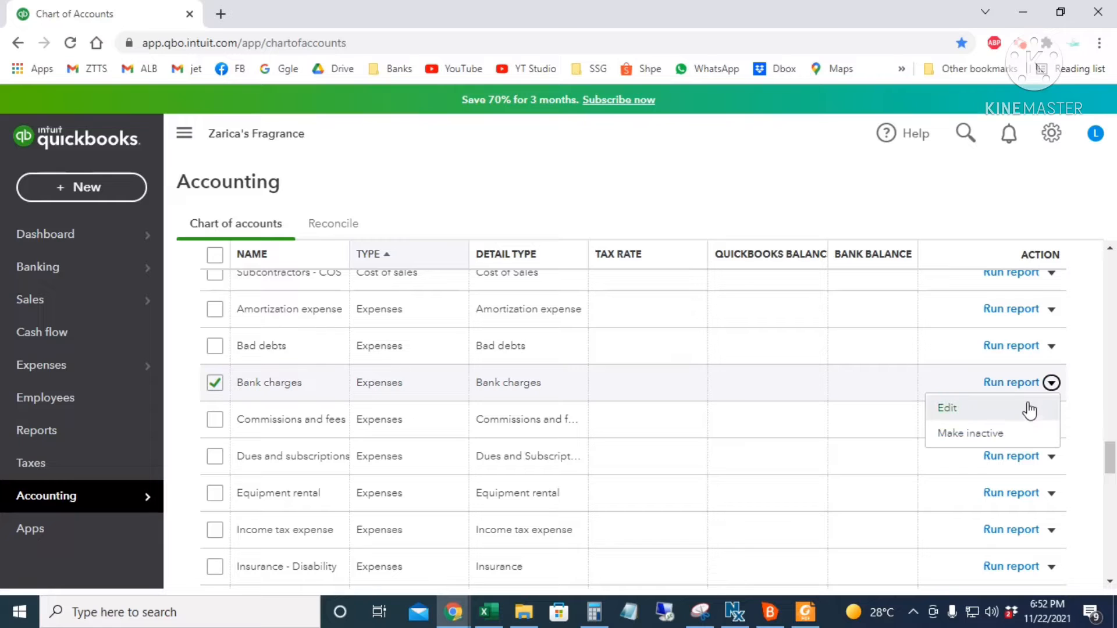
pyautogui.click(1030, 414)
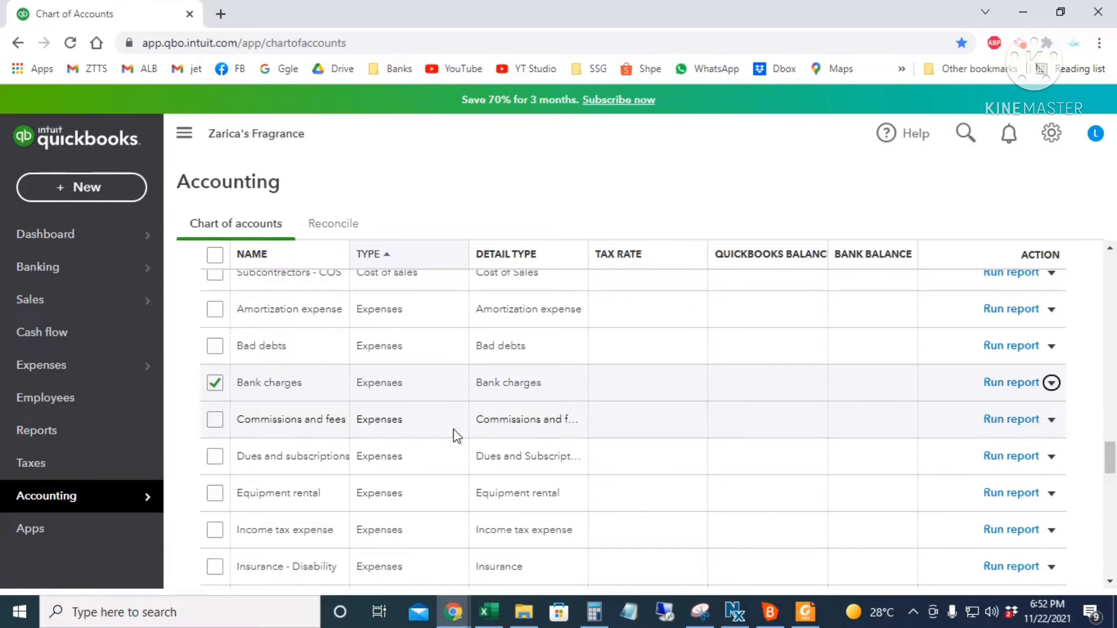
pyautogui.click(580, 205)
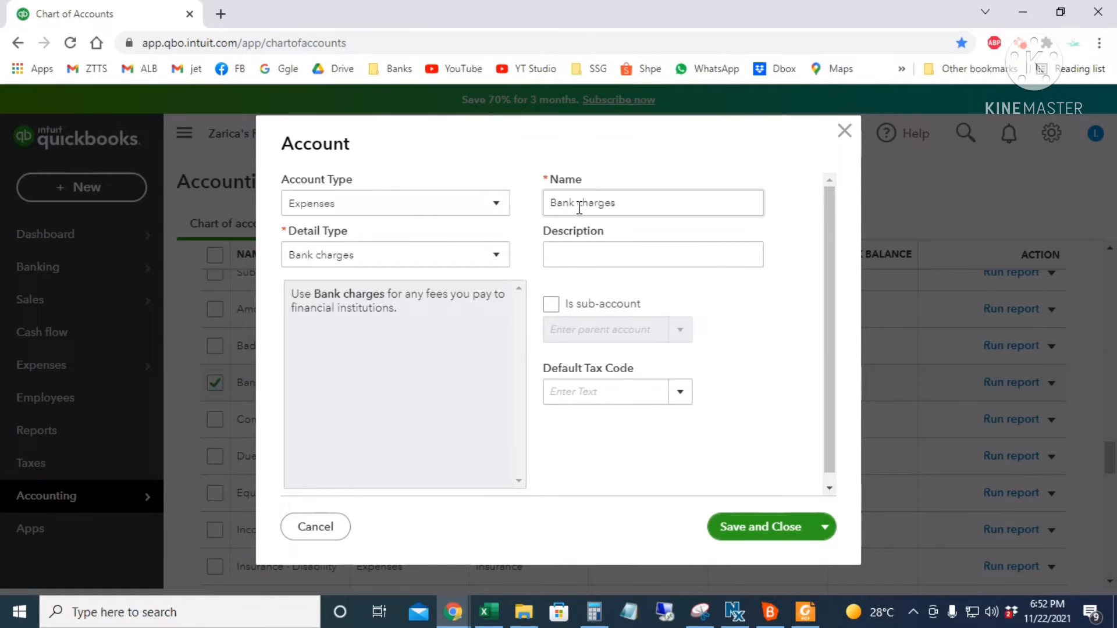
pyautogui.tripleClick(580, 205)
pyautogui.write('Ban')
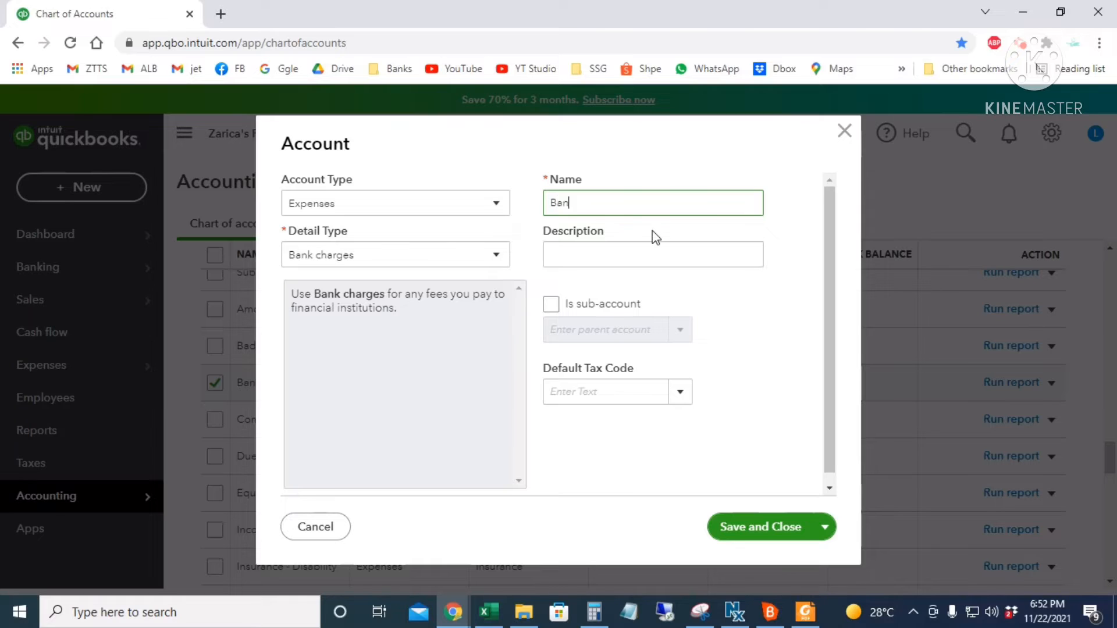
pyautogui.write('k Service Charges')
pyautogui.click(761, 532)
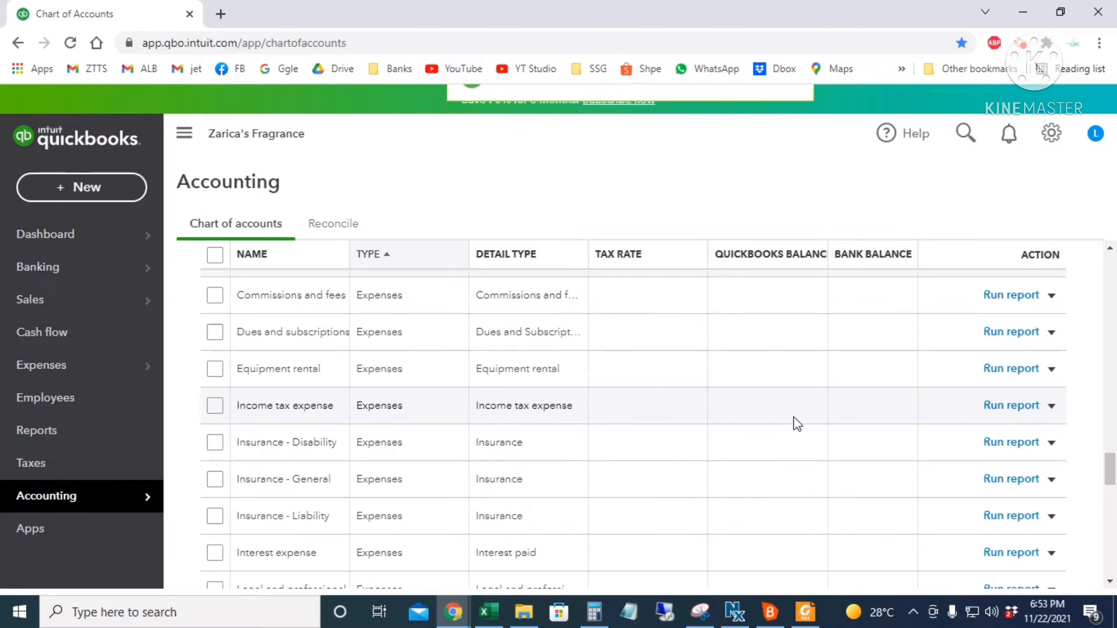
pyautogui.scroll(-2, 695, 500)
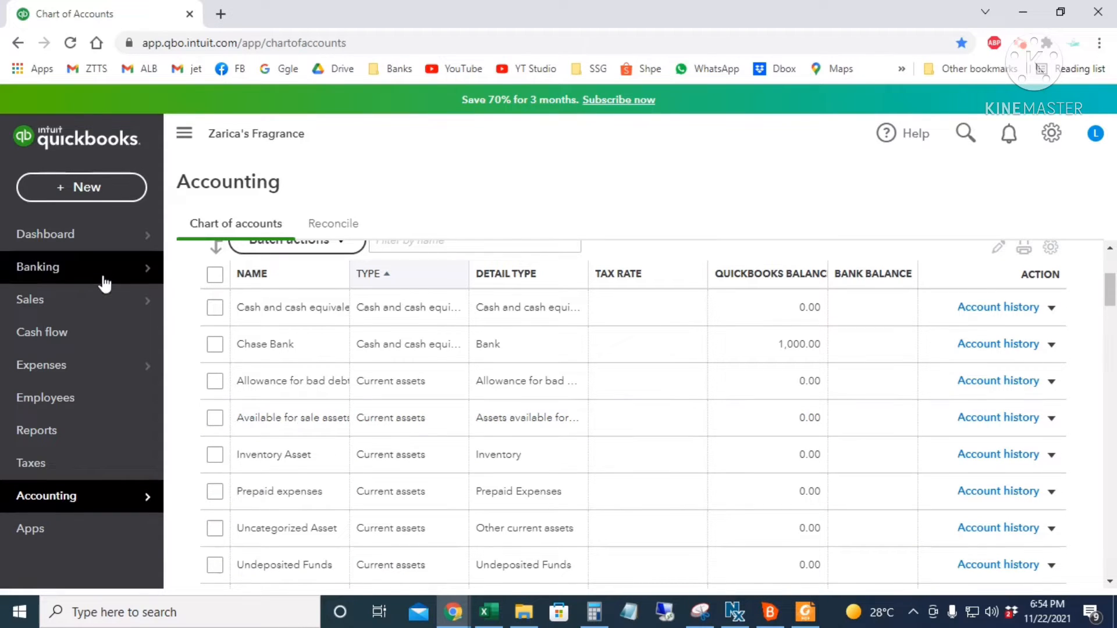
# - Search 'produ' to open the Products and Services list and begin a new item
pyautogui.click(960, 140)
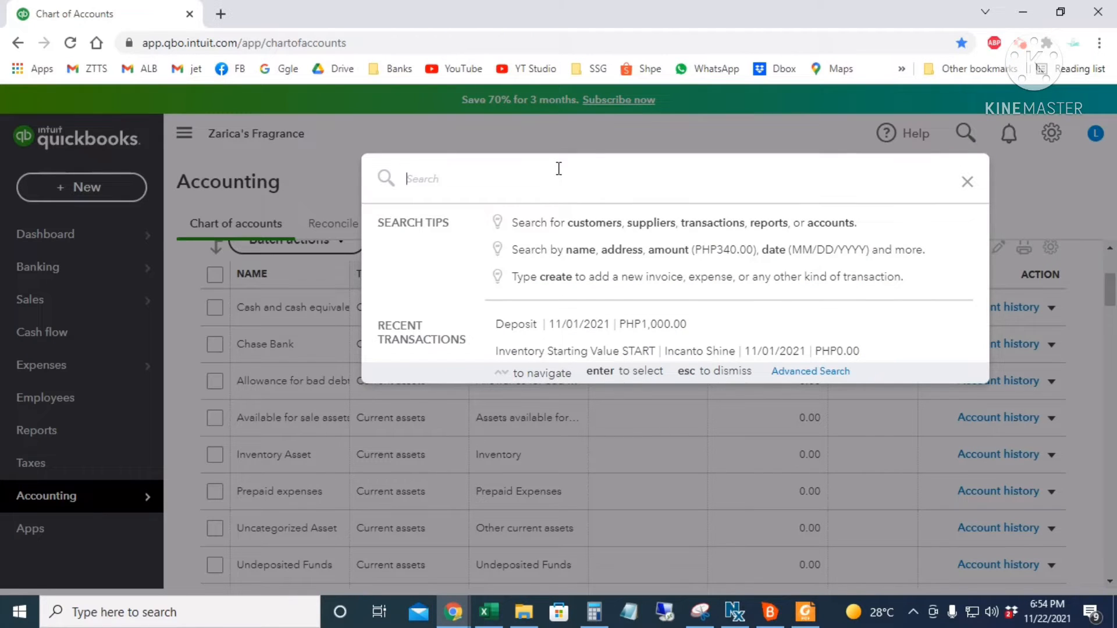
pyautogui.write('product')
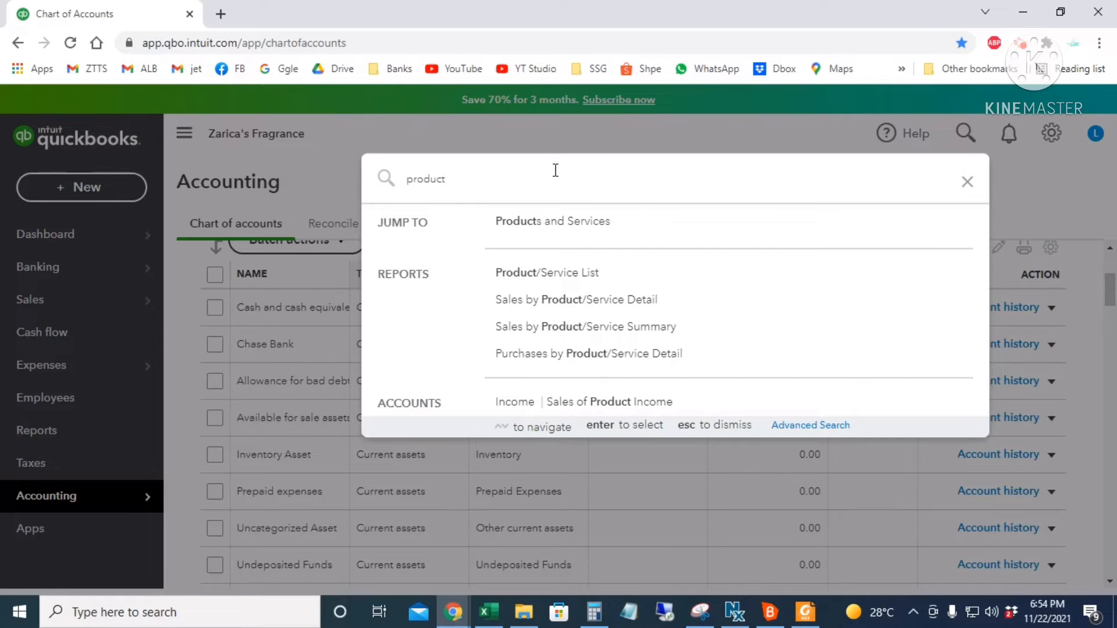
pyautogui.click(567, 233)
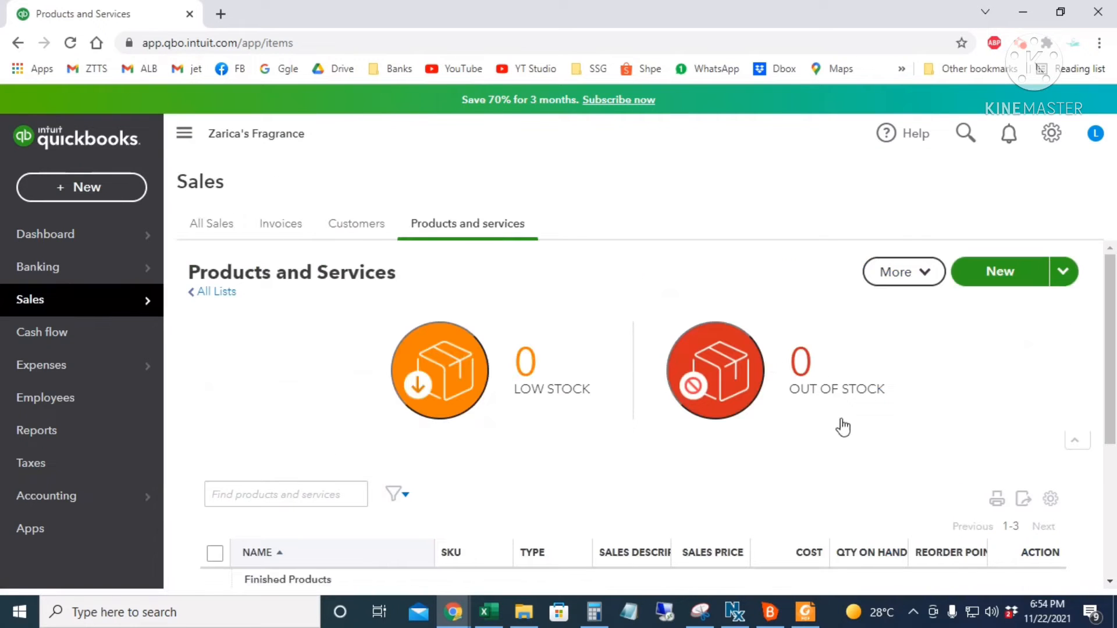
pyautogui.scroll(-4, 743, 342)
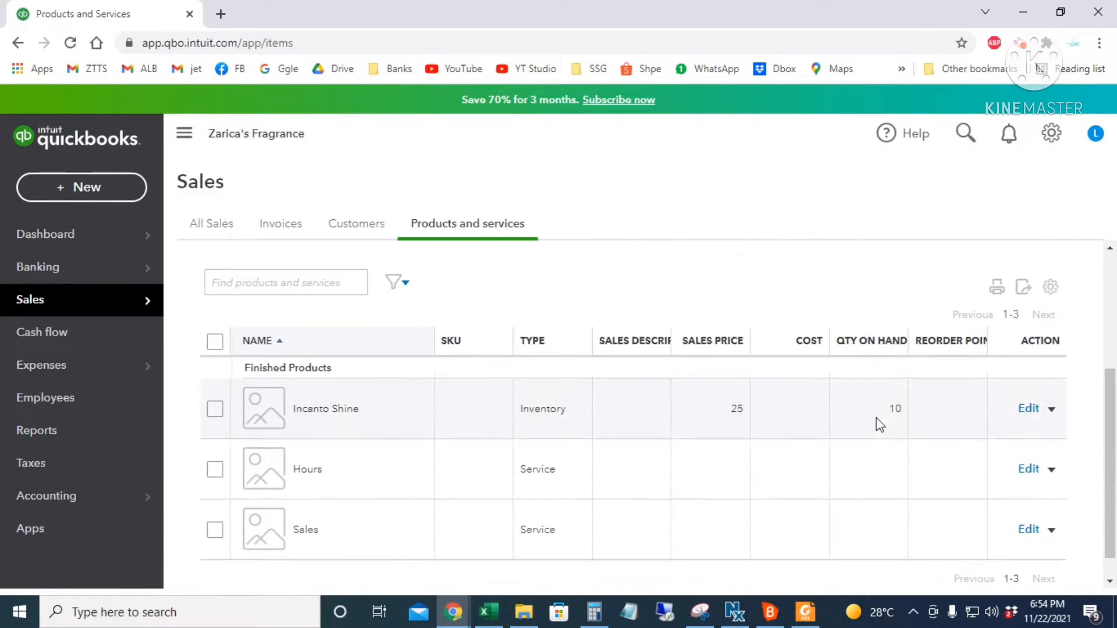
pyautogui.scroll(4, 866, 491)
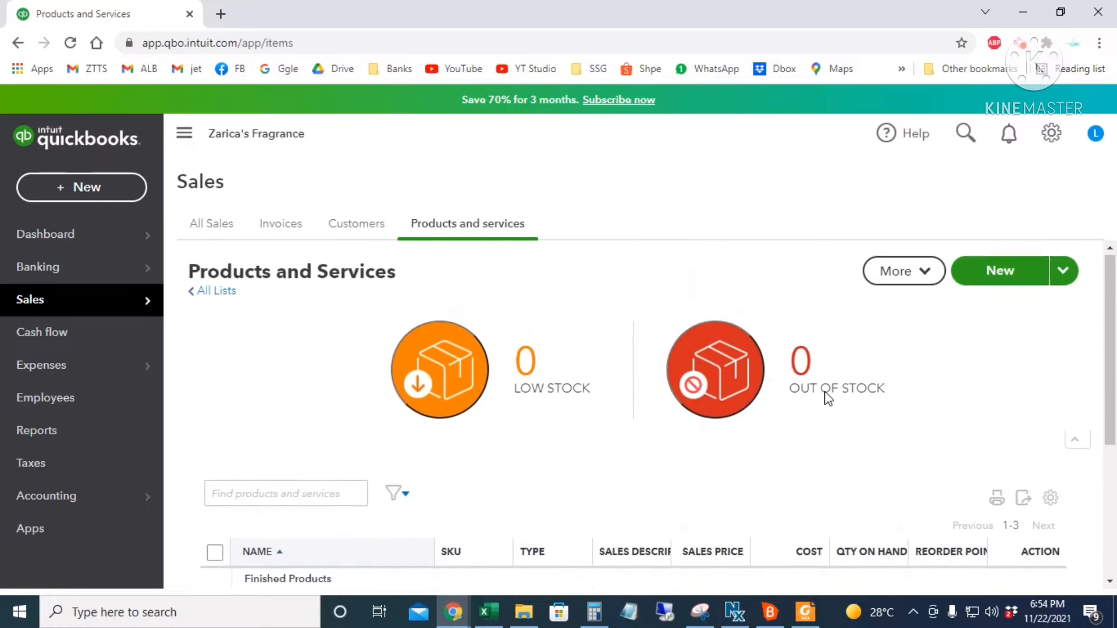
pyautogui.click(1000, 282)
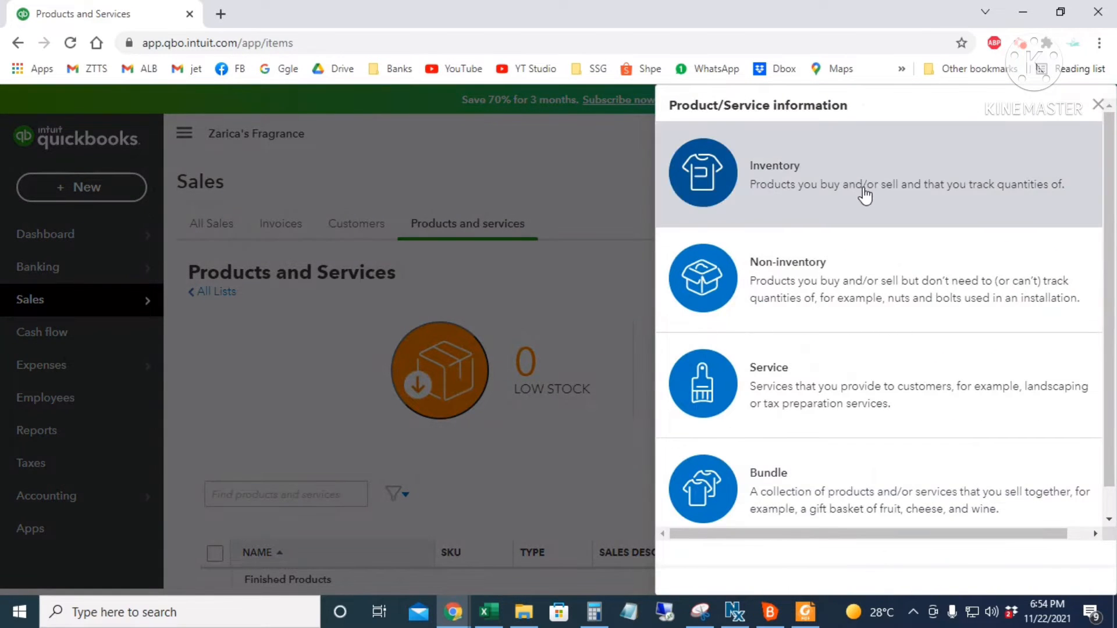
# - Make an inventory item 'Lacoste Red' under Finished Products, with quantity as of 11/01/2021
pyautogui.click(881, 186)
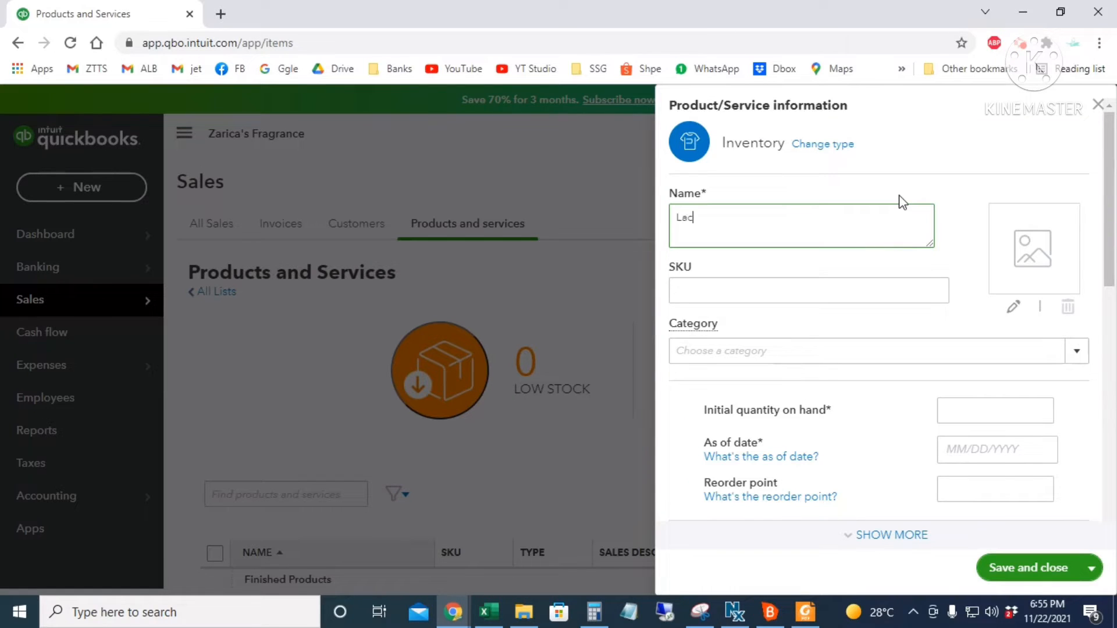
pyautogui.write('Lacoste Red')
pyautogui.click(719, 346)
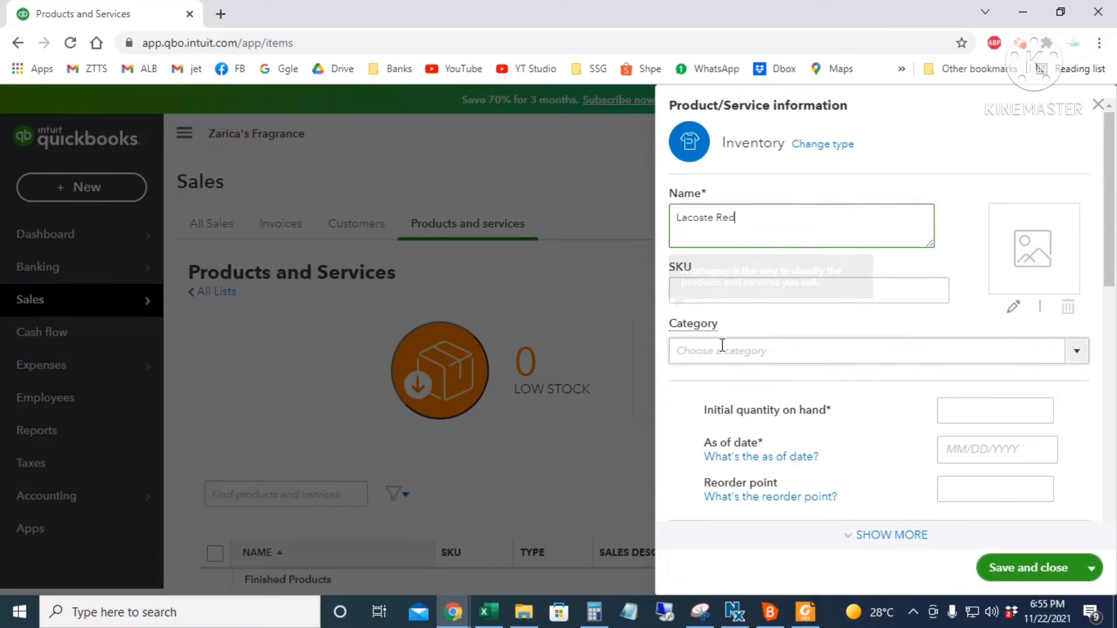
pyautogui.click(1077, 350)
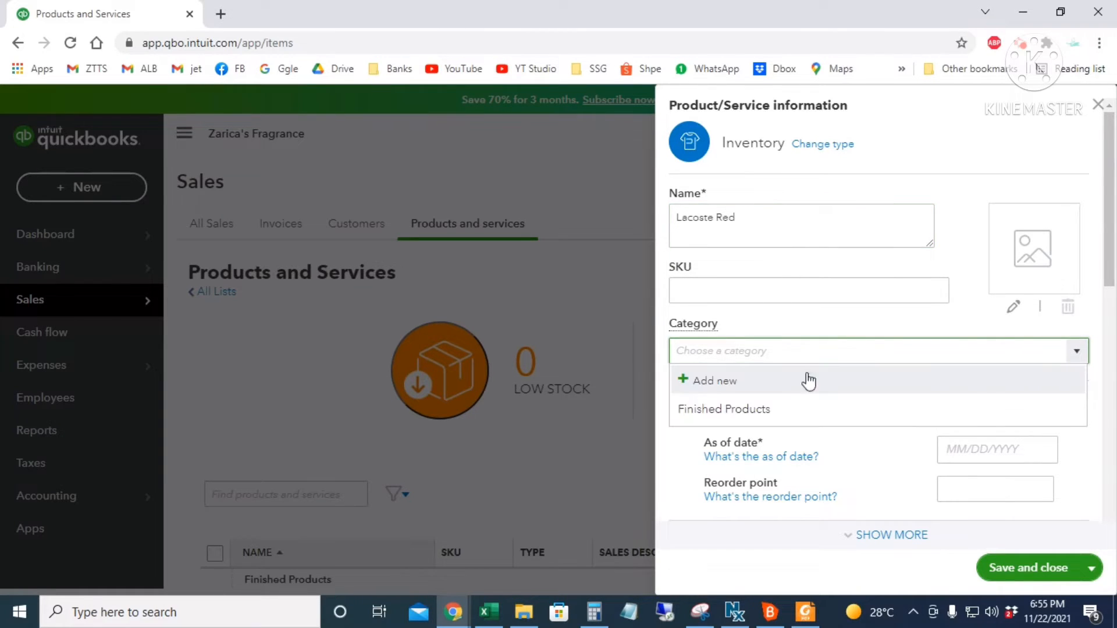
pyautogui.click(736, 410)
pyautogui.scroll(-2, 855, 378)
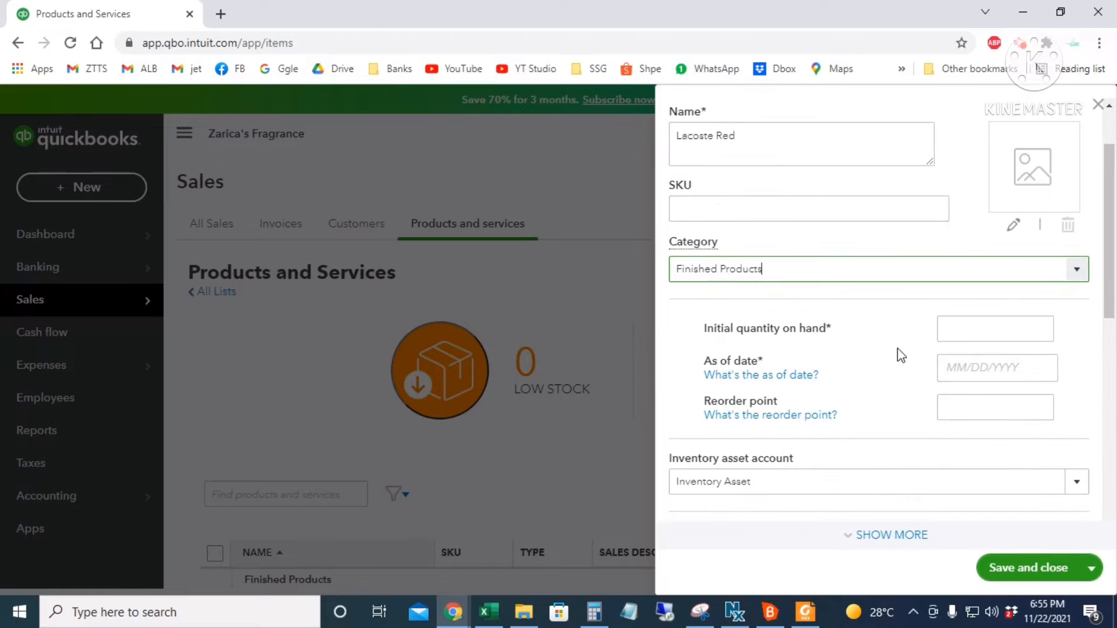
pyautogui.click(967, 326)
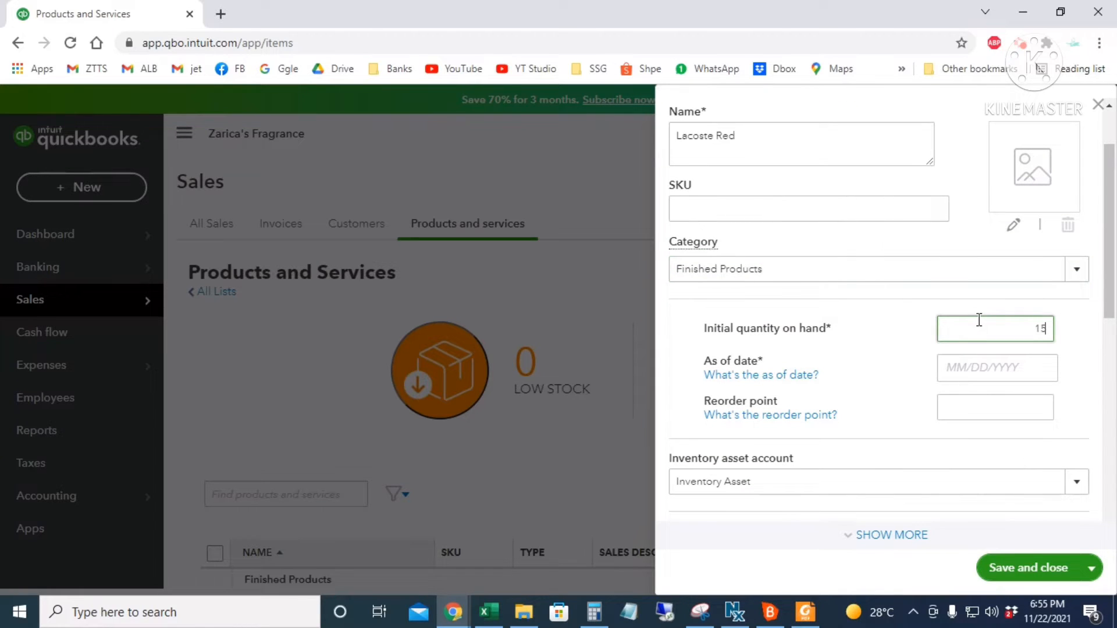
pyautogui.click(1017, 362)
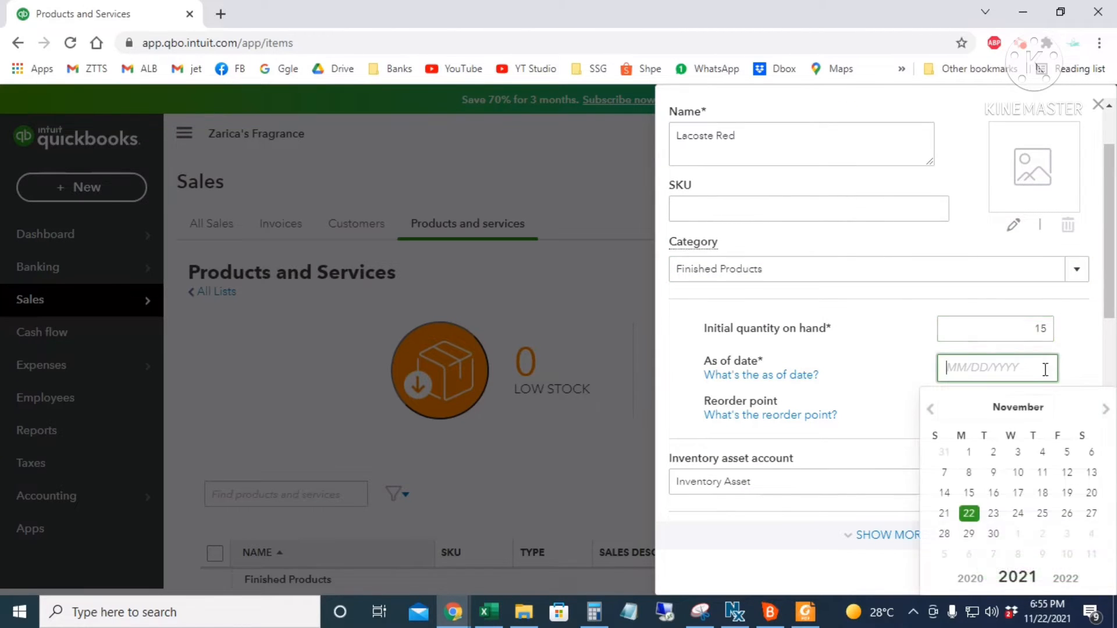
pyautogui.click(969, 452)
# - Review the inventory asset and income accounts, keep Cost of sales as expense account, and save
pyautogui.scroll(-2, 1047, 399)
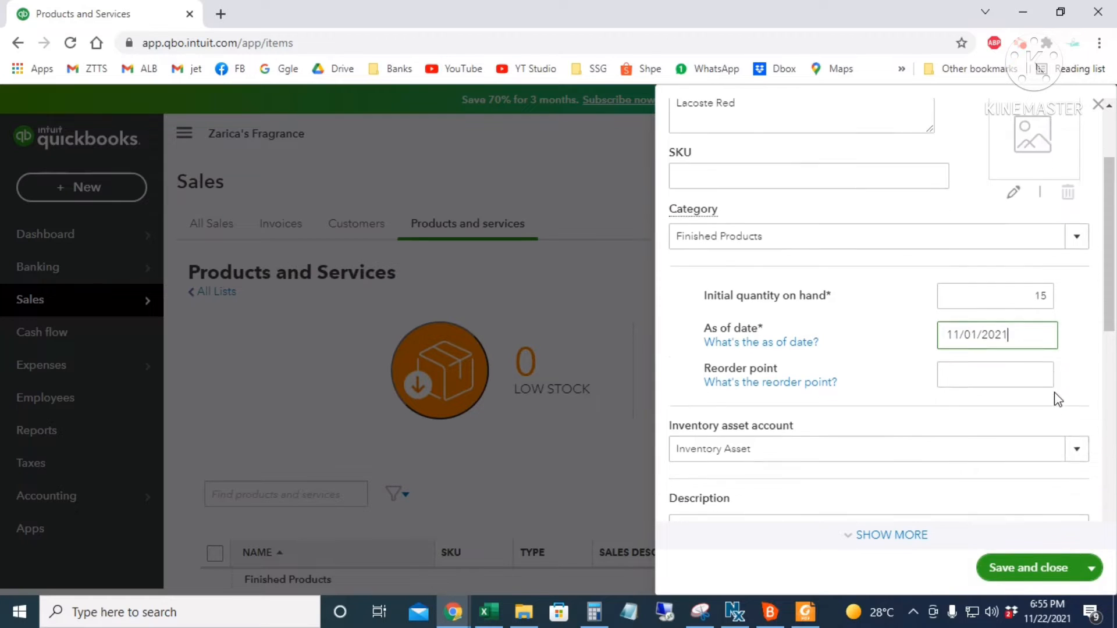
pyautogui.click(977, 319)
pyautogui.scroll(-3, 982, 319)
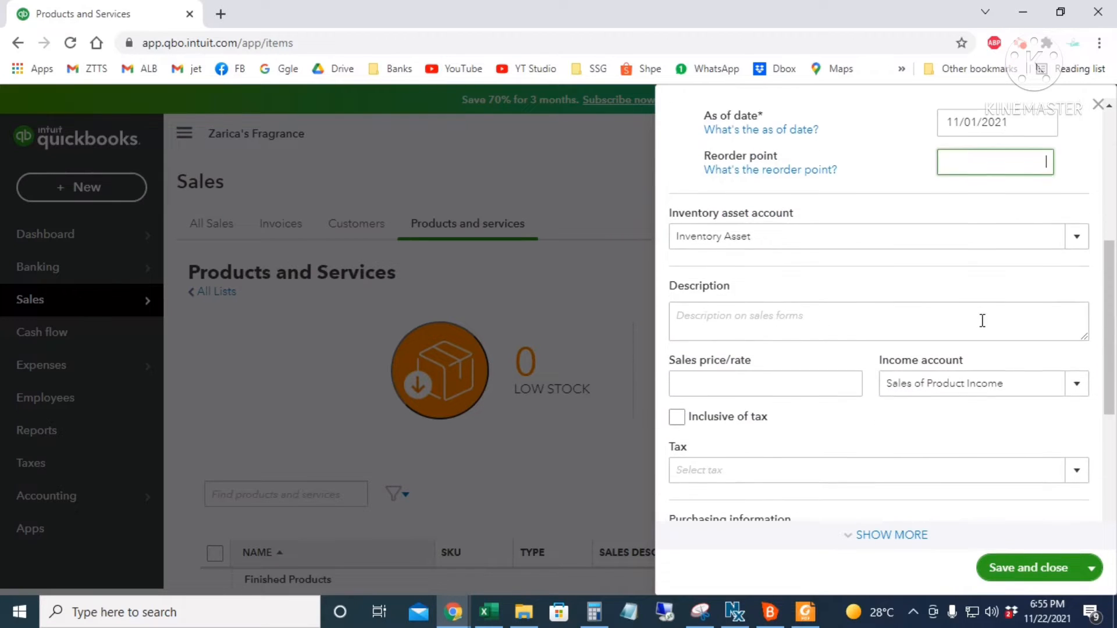
pyautogui.moveTo(766, 232); pyautogui.dragTo(661, 235)
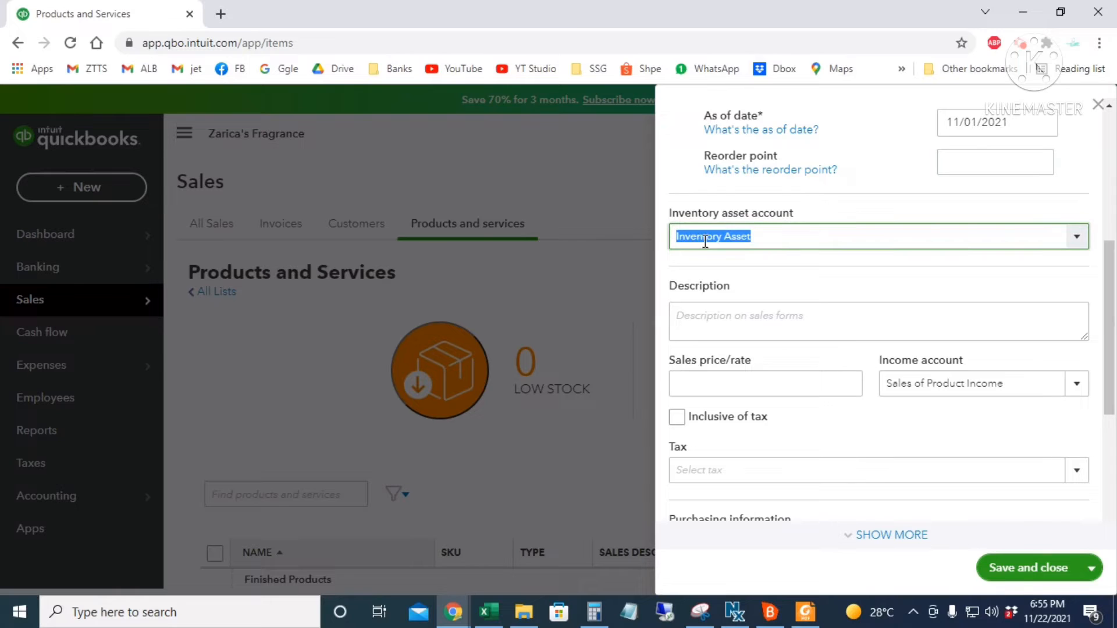
pyautogui.click(793, 240)
pyautogui.scroll(-1, 793, 240)
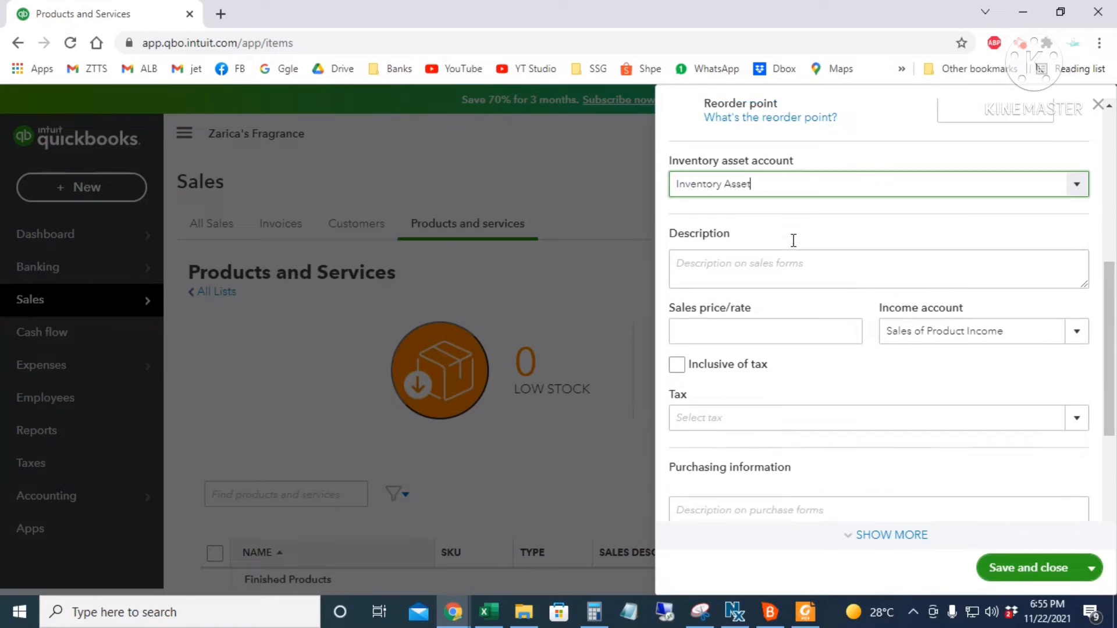
pyautogui.click(676, 236)
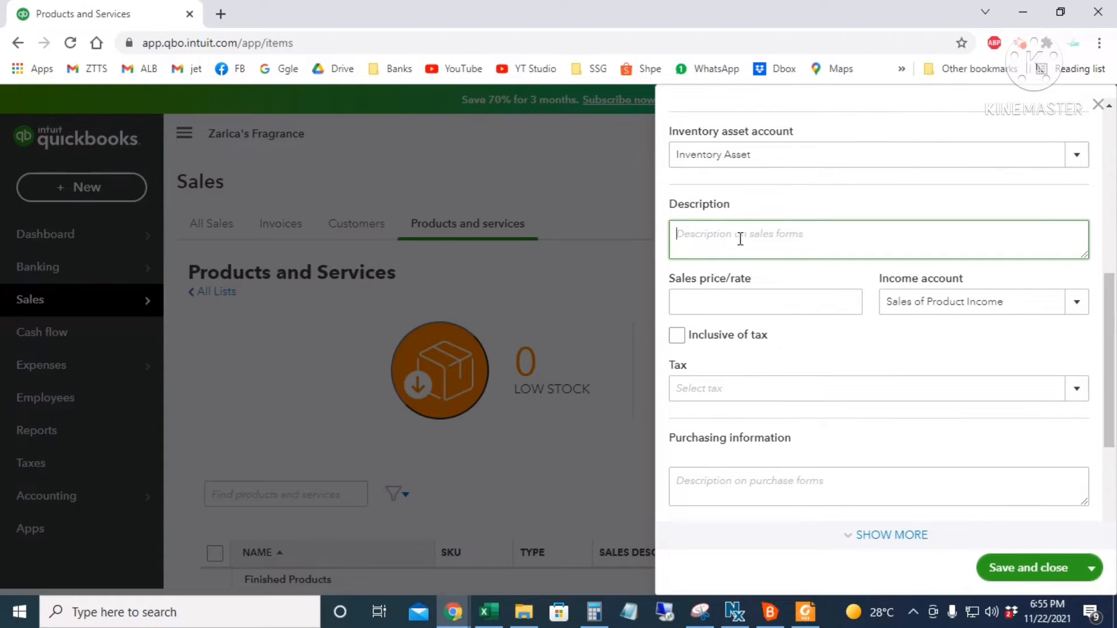
pyautogui.scroll(-1, 741, 239)
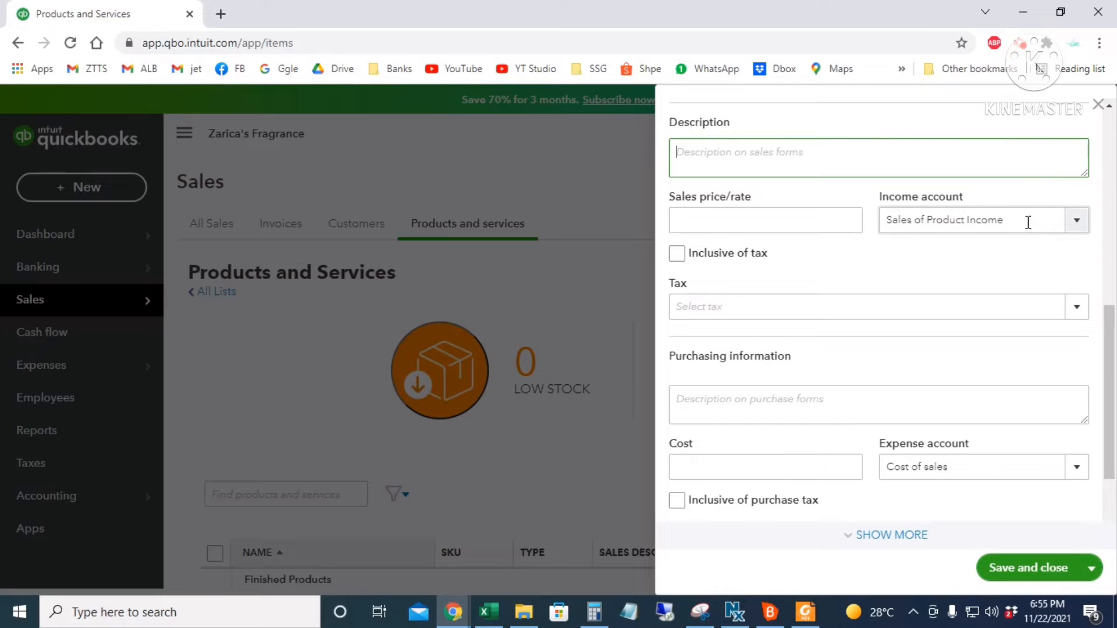
pyautogui.moveTo(1027, 222); pyautogui.dragTo(847, 220)
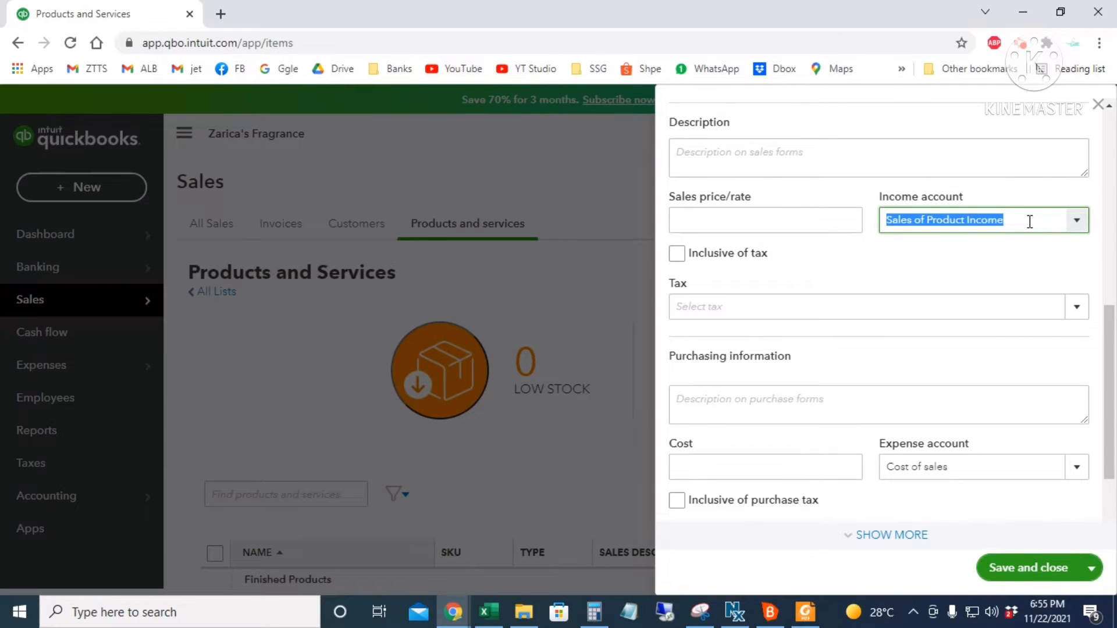
pyautogui.click(1022, 391)
pyautogui.scroll(-2, 1022, 392)
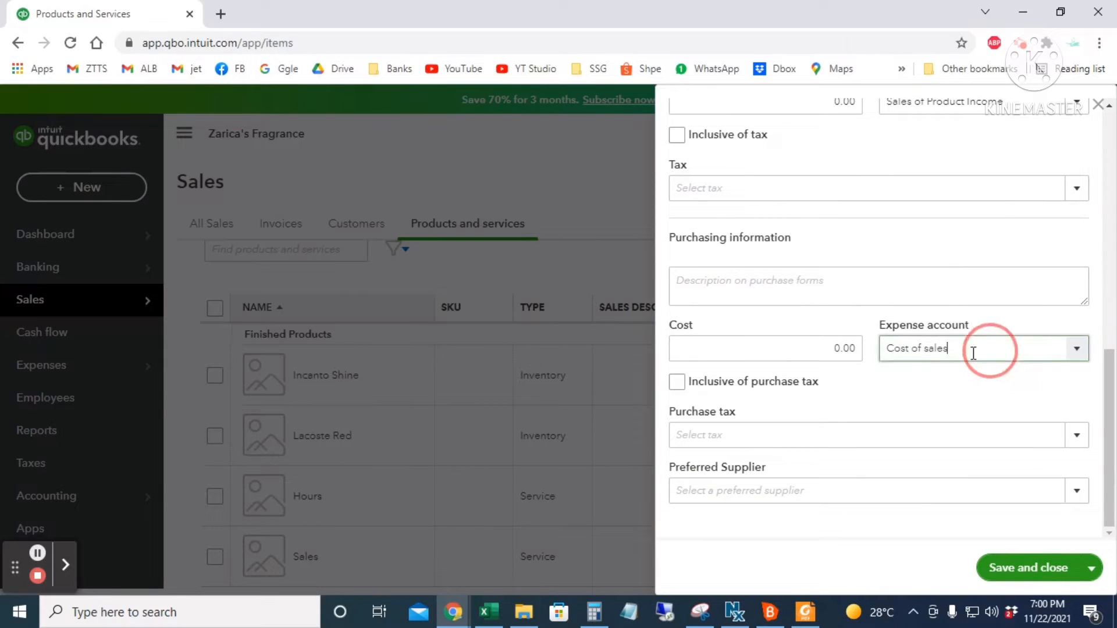
pyautogui.moveTo(977, 349); pyautogui.dragTo(884, 362)
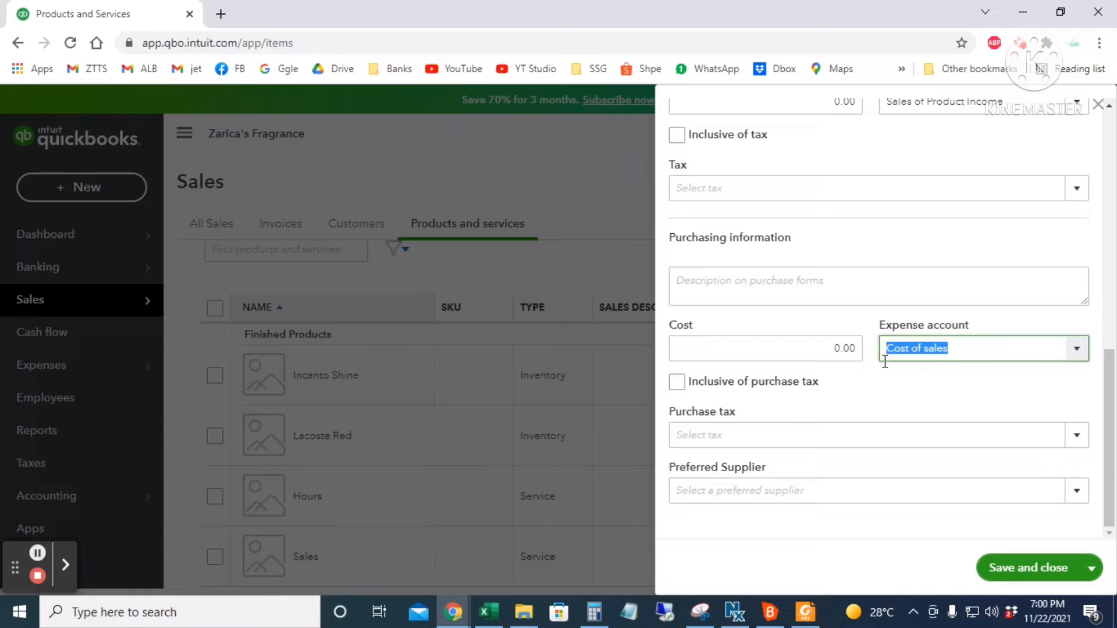
pyautogui.click(988, 354)
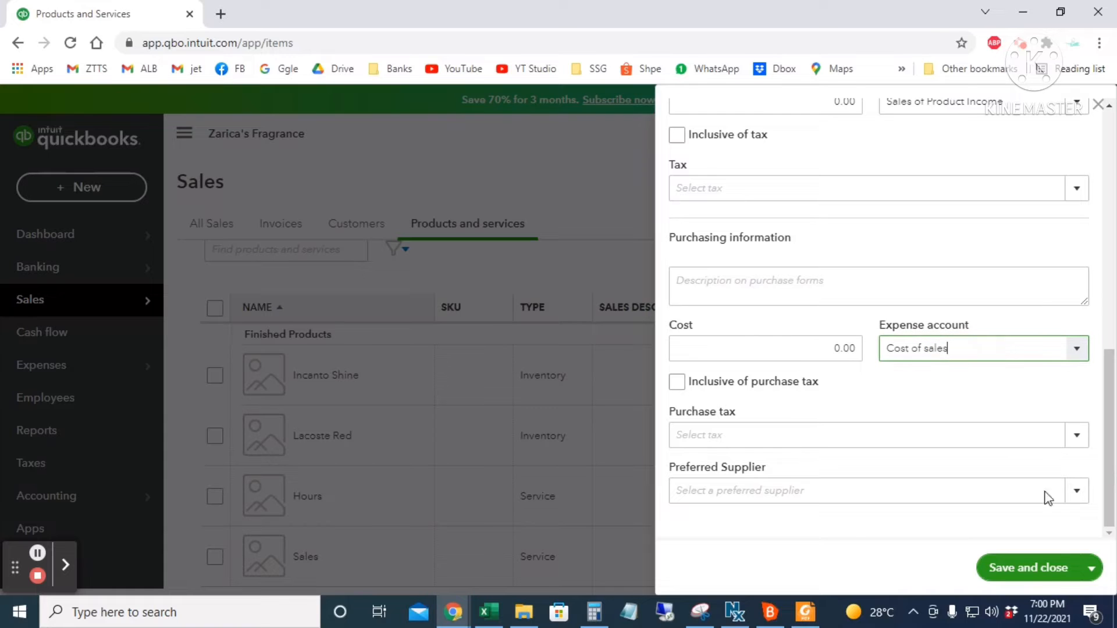
pyautogui.click(1022, 568)
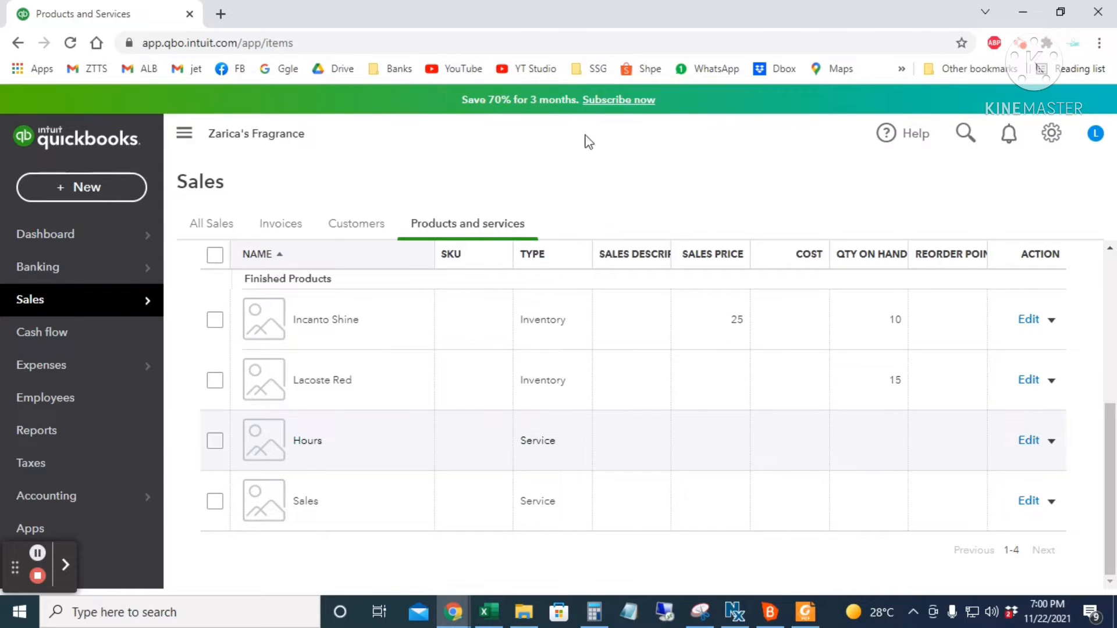
# - Open the Suppliers list and start a new supplier record
pyautogui.moveTo(117, 375)
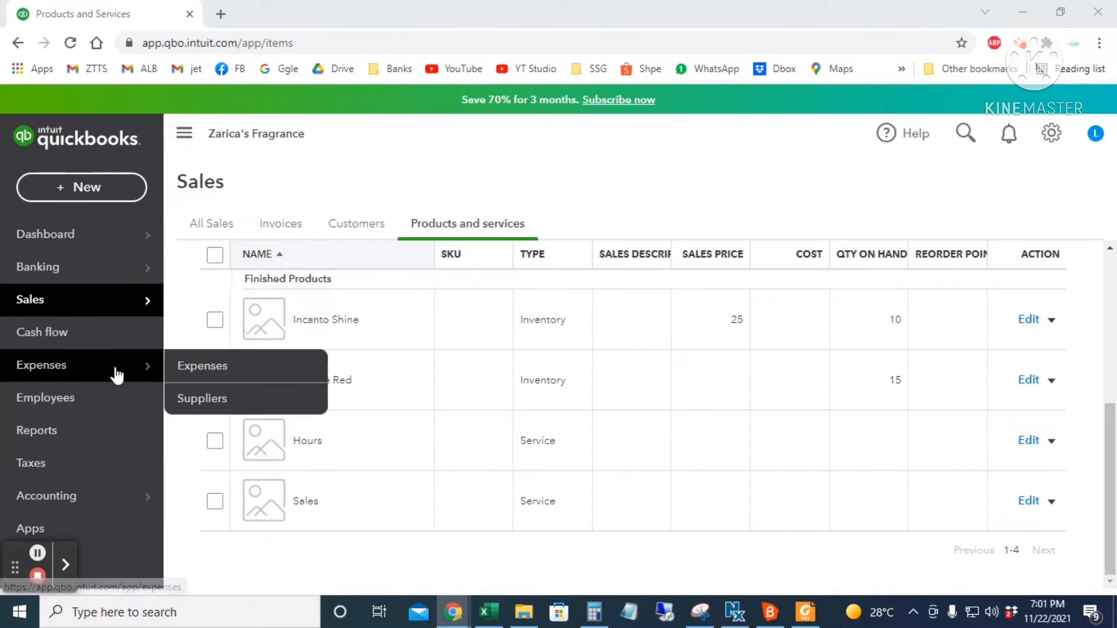
pyautogui.click(242, 401)
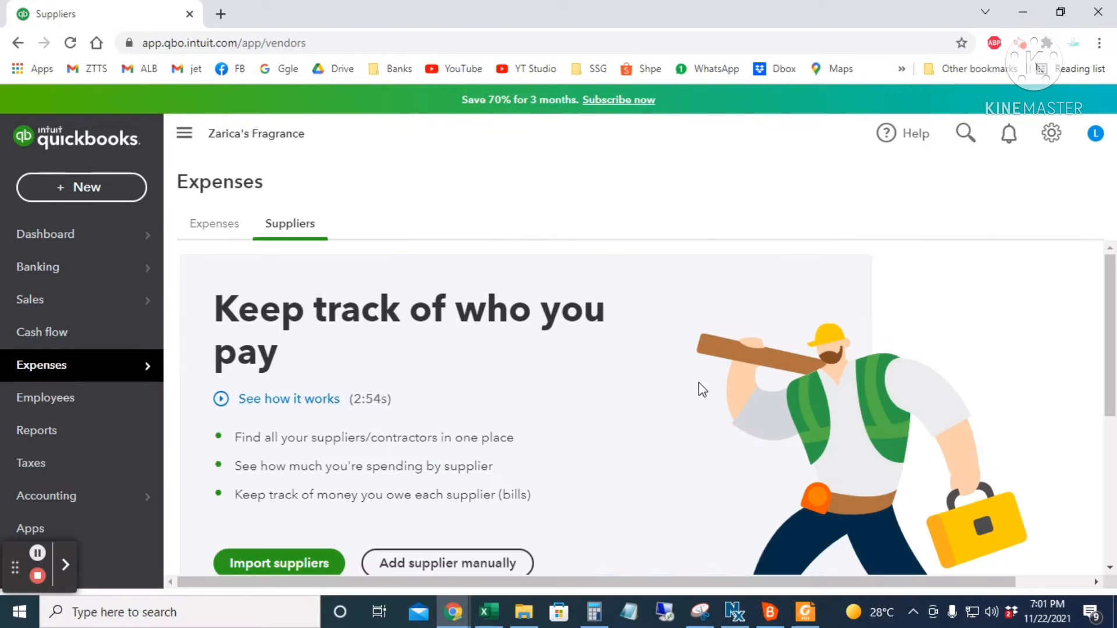
pyautogui.scroll(-4, 773, 479)
pyautogui.scroll(4, 773, 479)
pyautogui.scroll(-1, 634, 445)
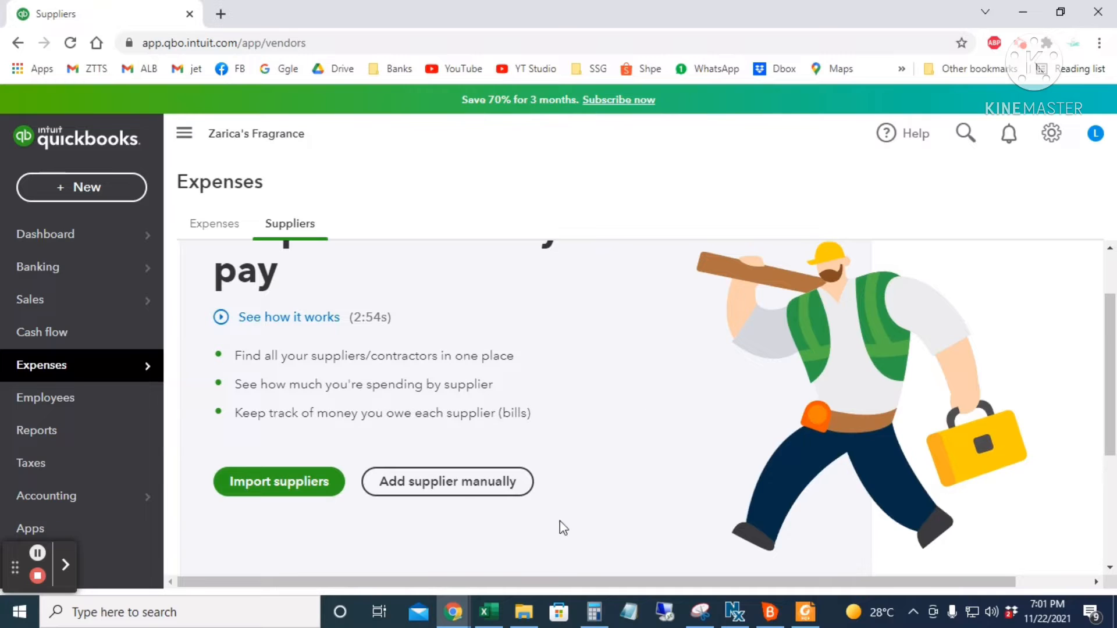
pyautogui.click(444, 483)
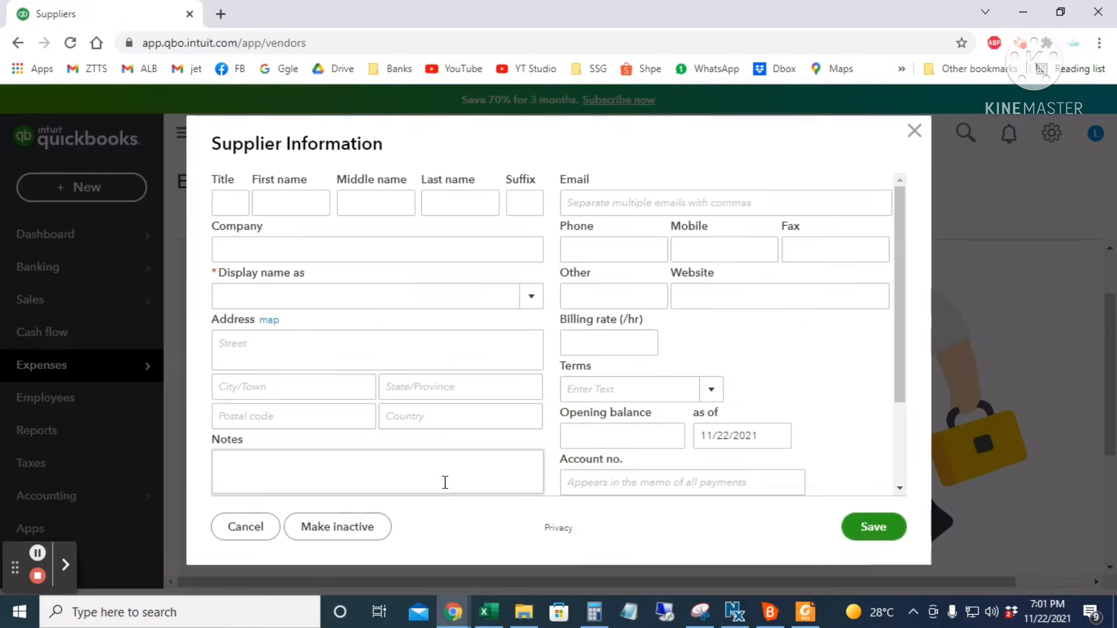
pyautogui.click(283, 198)
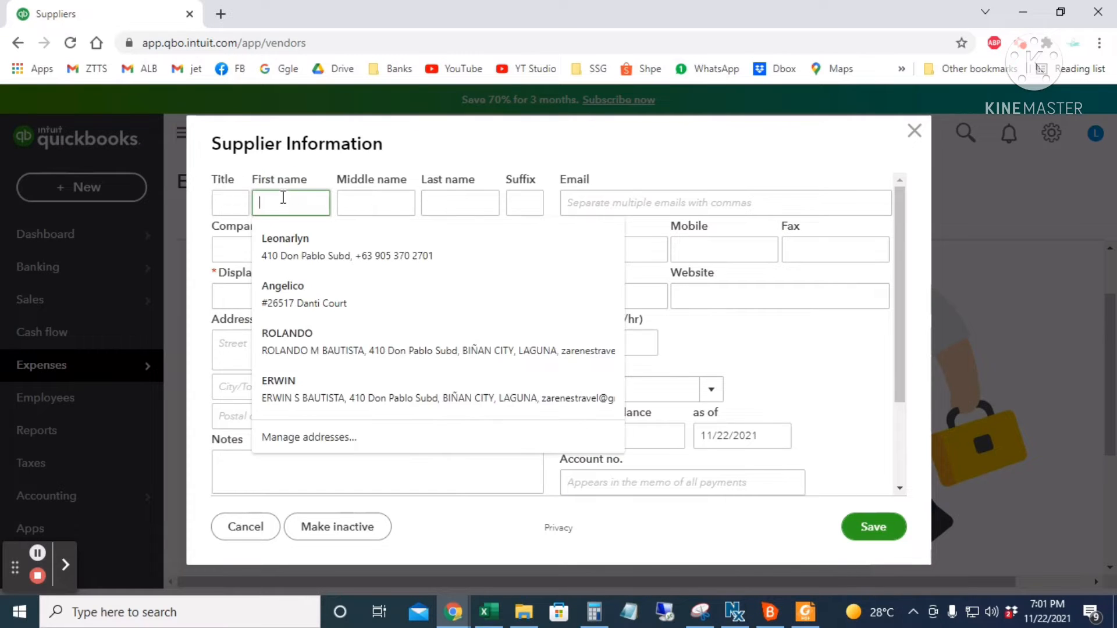
pyautogui.click(379, 200)
pyautogui.click(446, 203)
pyautogui.click(463, 221)
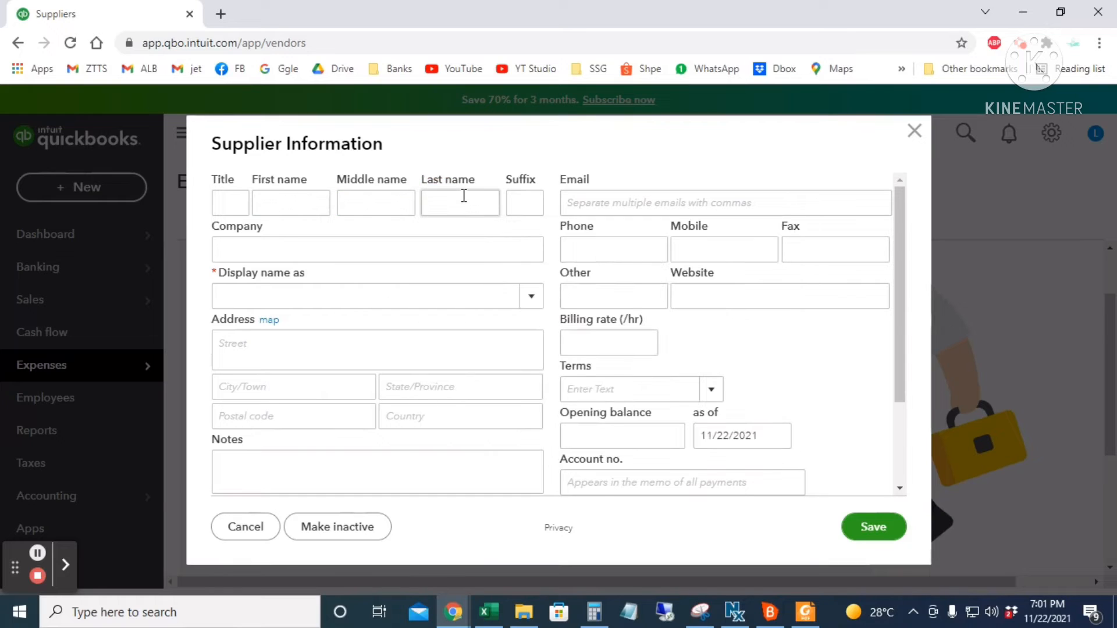
# - Enter Rox Fragrances as company and display name, then save the supplier
pyautogui.click(280, 249)
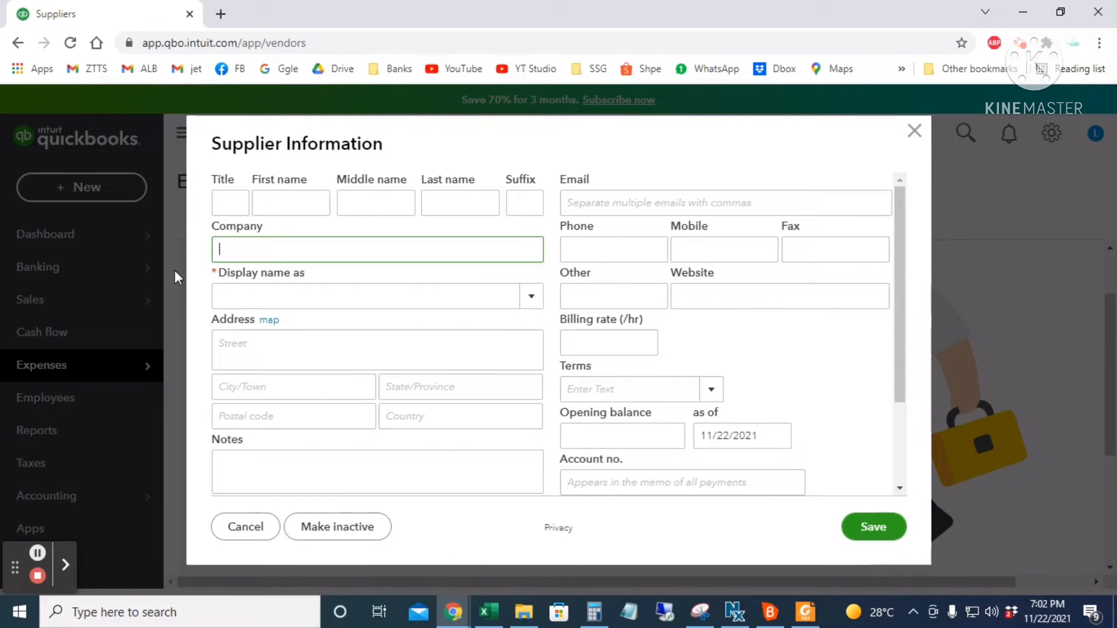
pyautogui.write('Rox Fragrances')
pyautogui.click(252, 296)
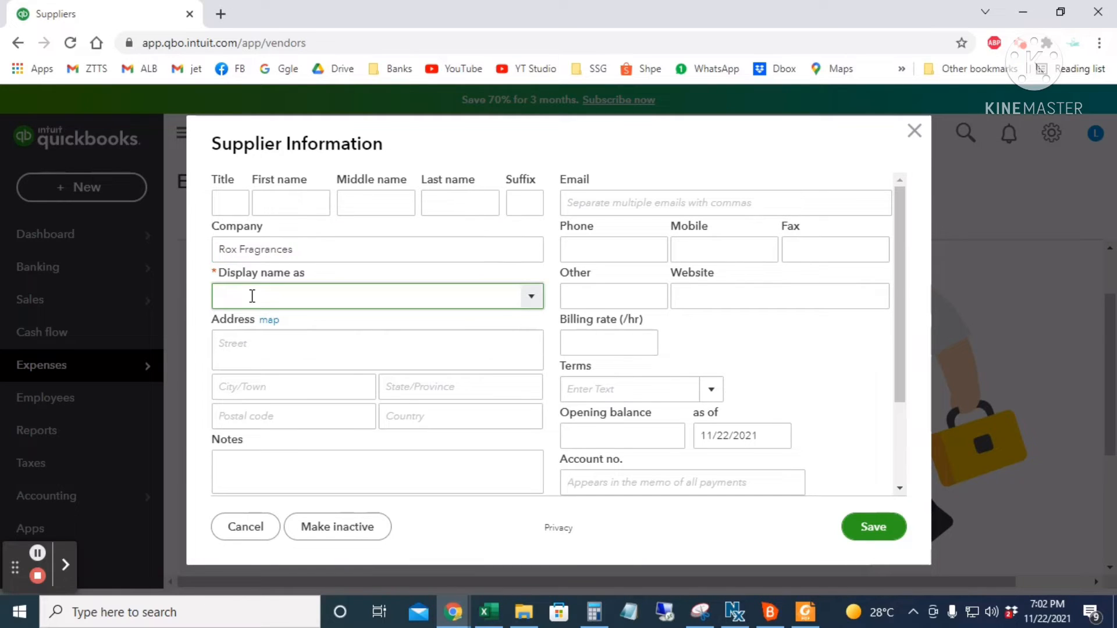
pyautogui.write('Rox Fragrances')
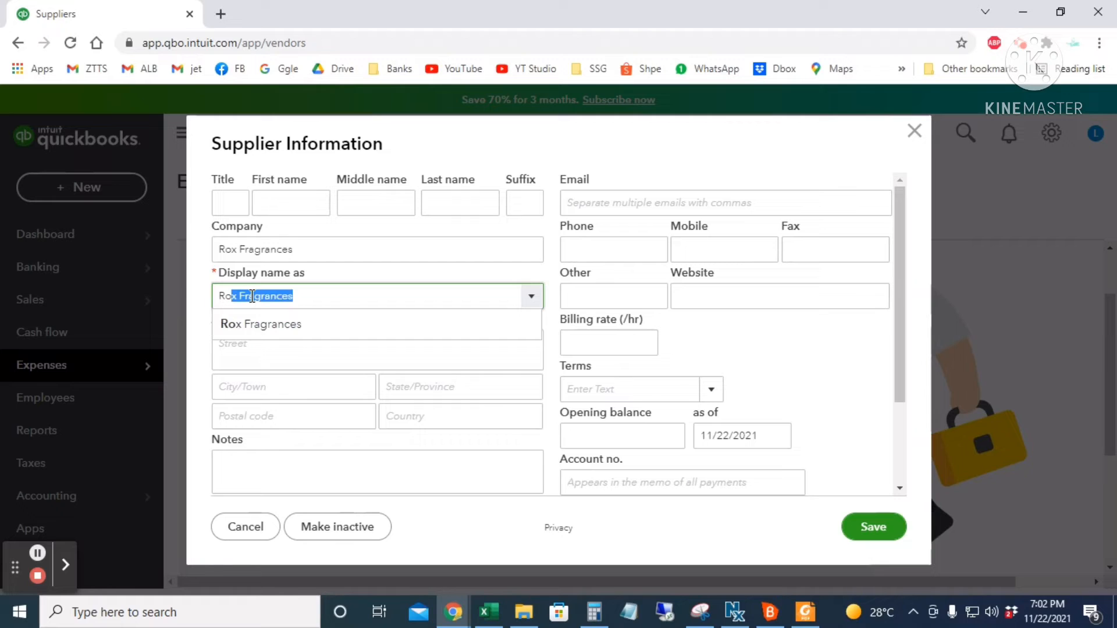
pyautogui.click(299, 323)
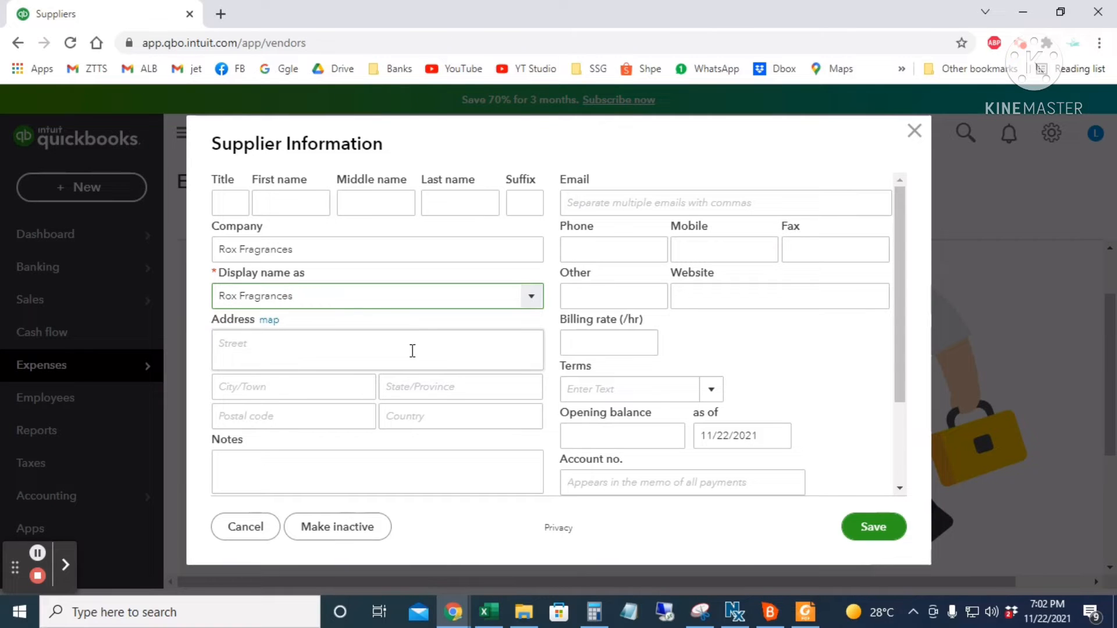
pyautogui.click(301, 390)
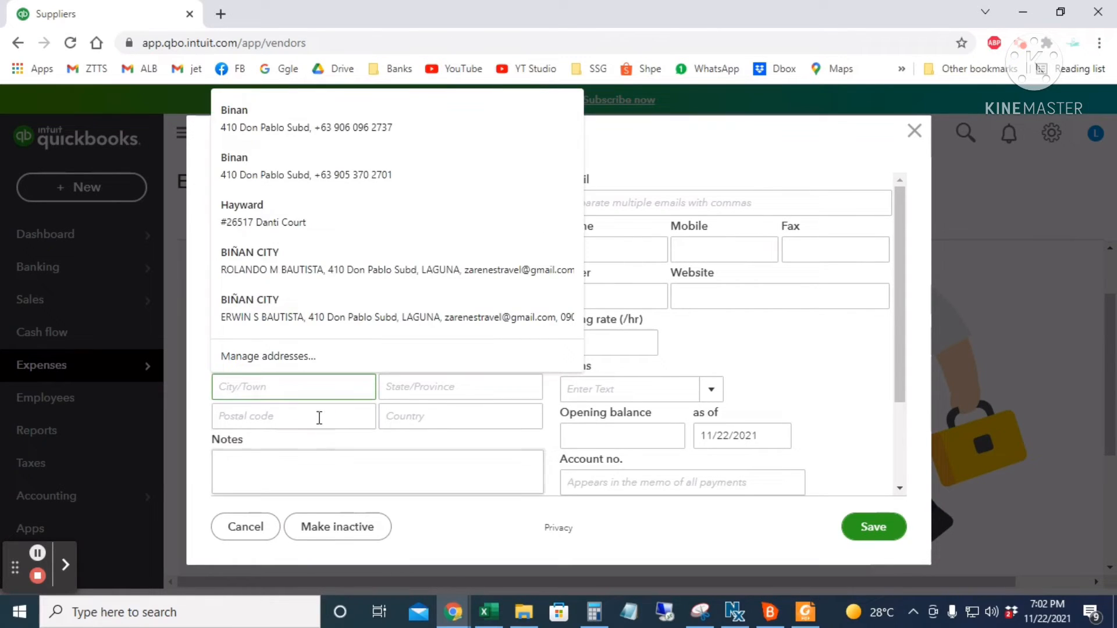
pyautogui.click(635, 519)
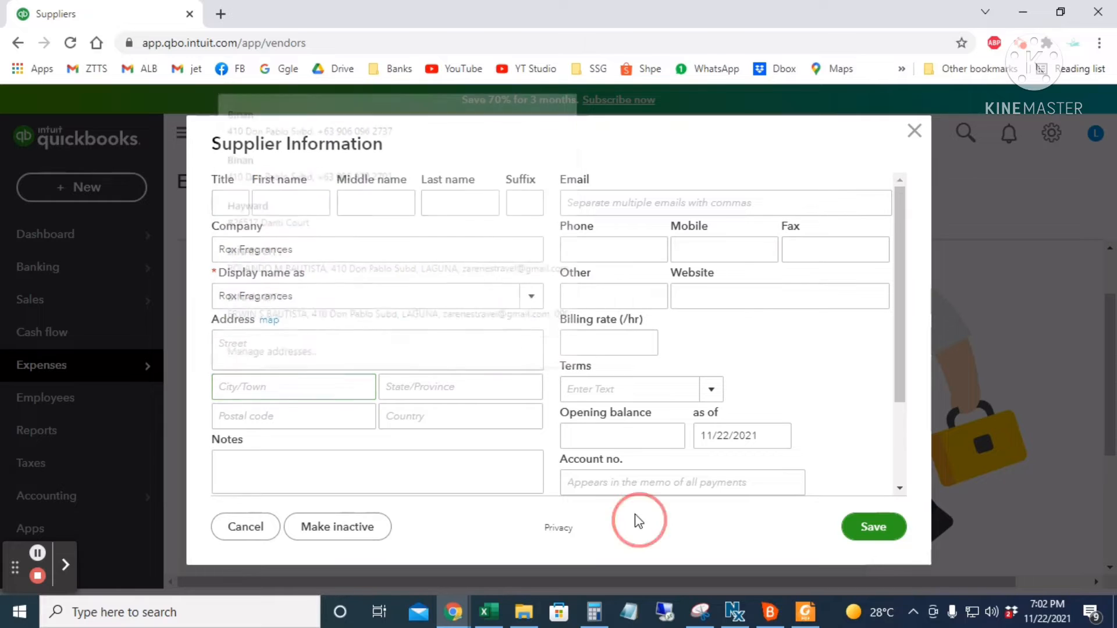
pyautogui.click(869, 534)
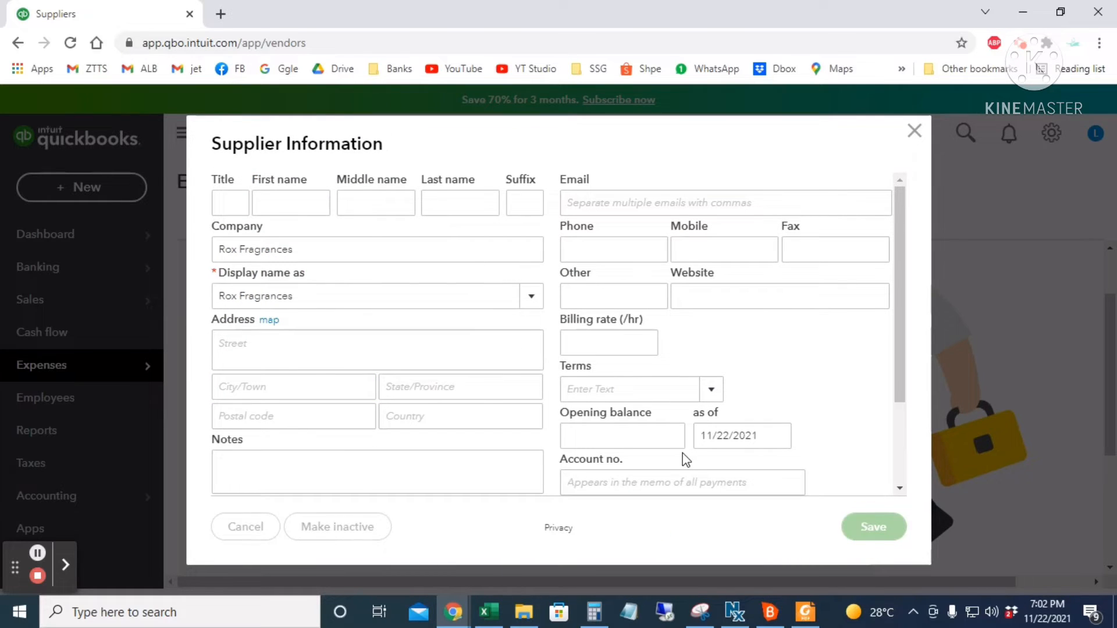
pyautogui.scroll(-3, 685, 466)
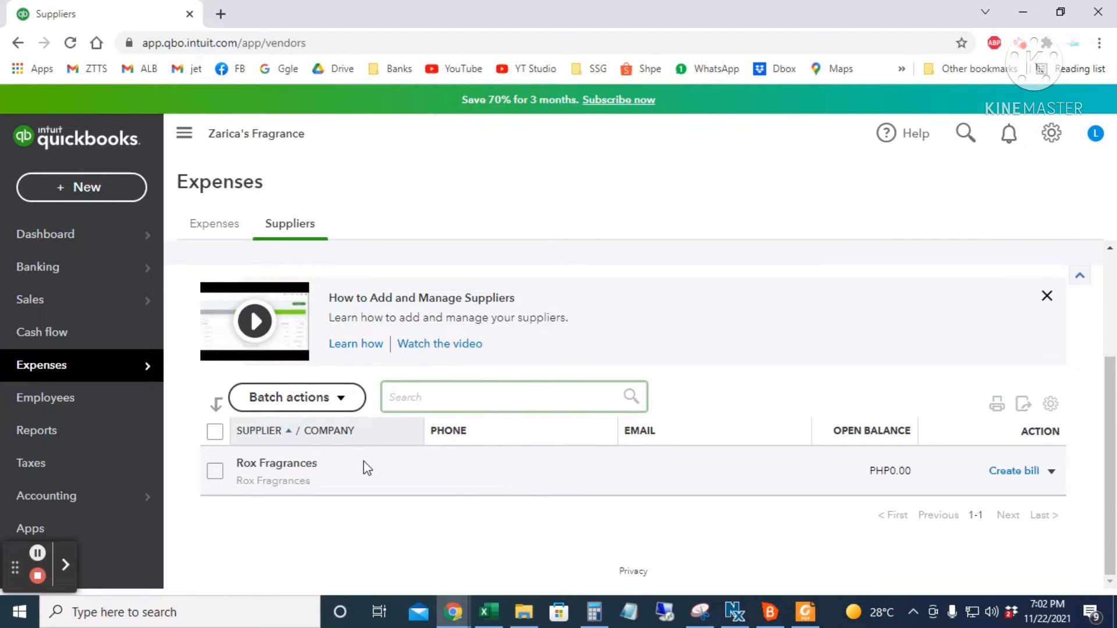
# - From the Customers list, add a customer with the company name as display name and save
pyautogui.moveTo(79, 301)
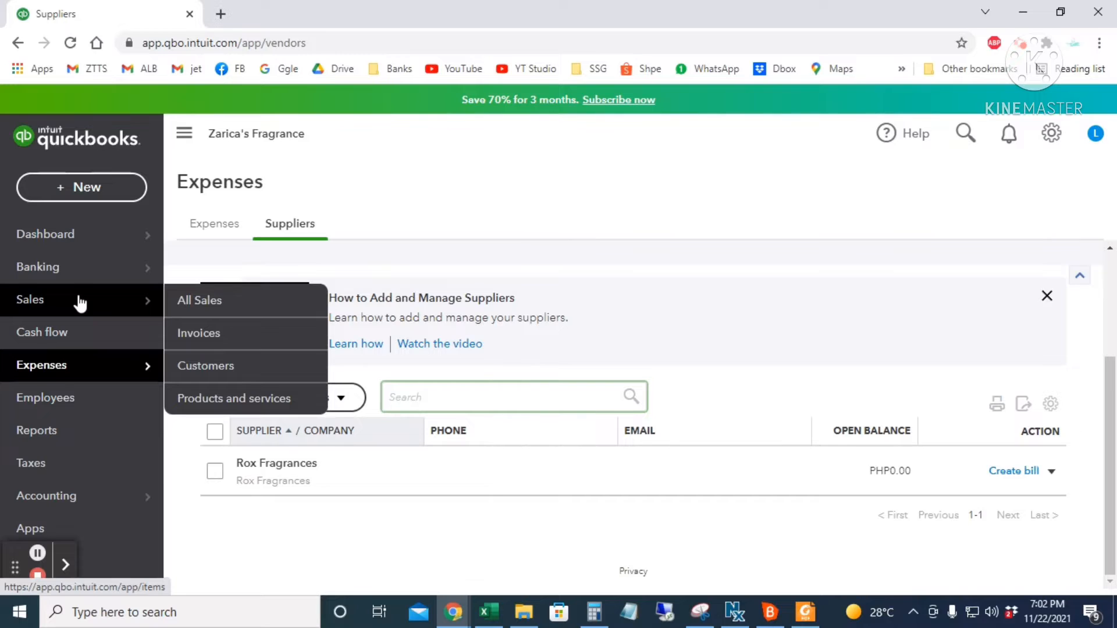
pyautogui.click(249, 371)
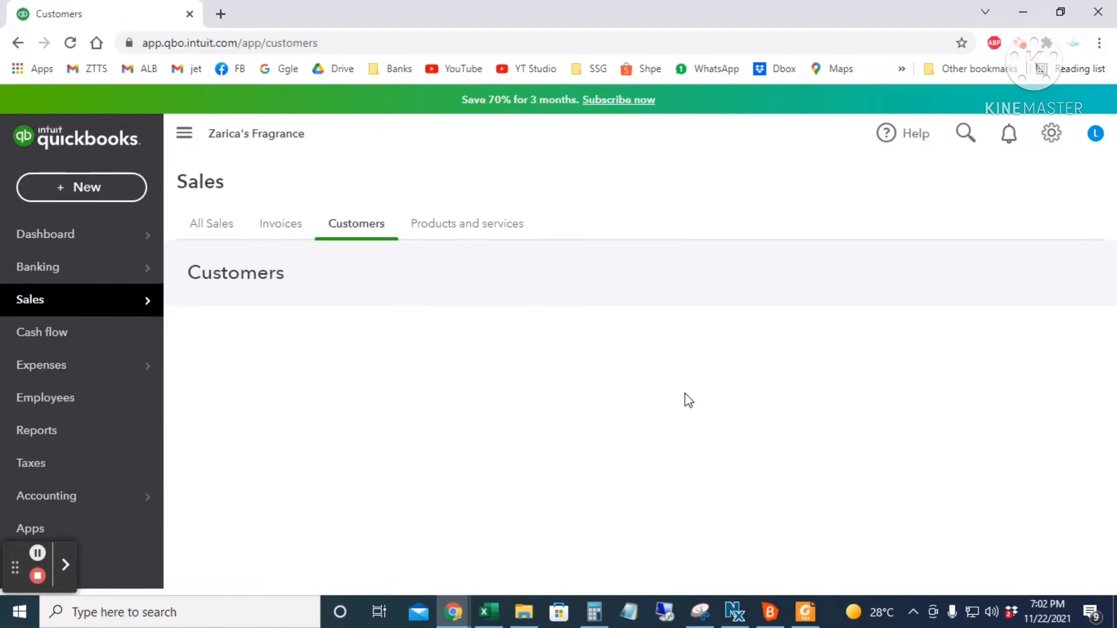
pyautogui.scroll(-3, 689, 428)
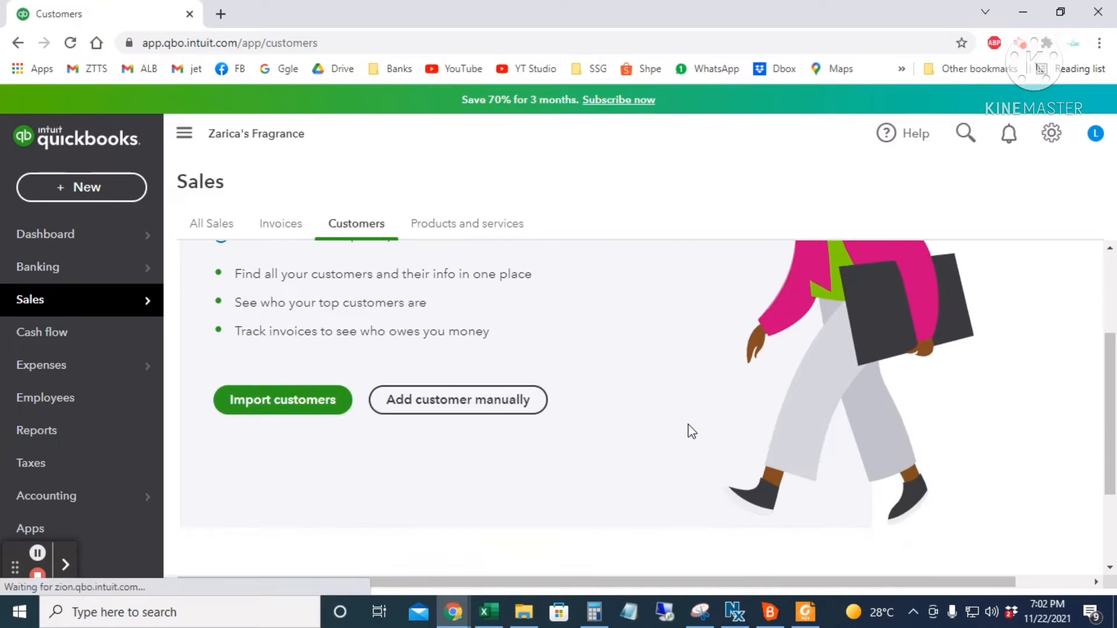
pyautogui.click(458, 406)
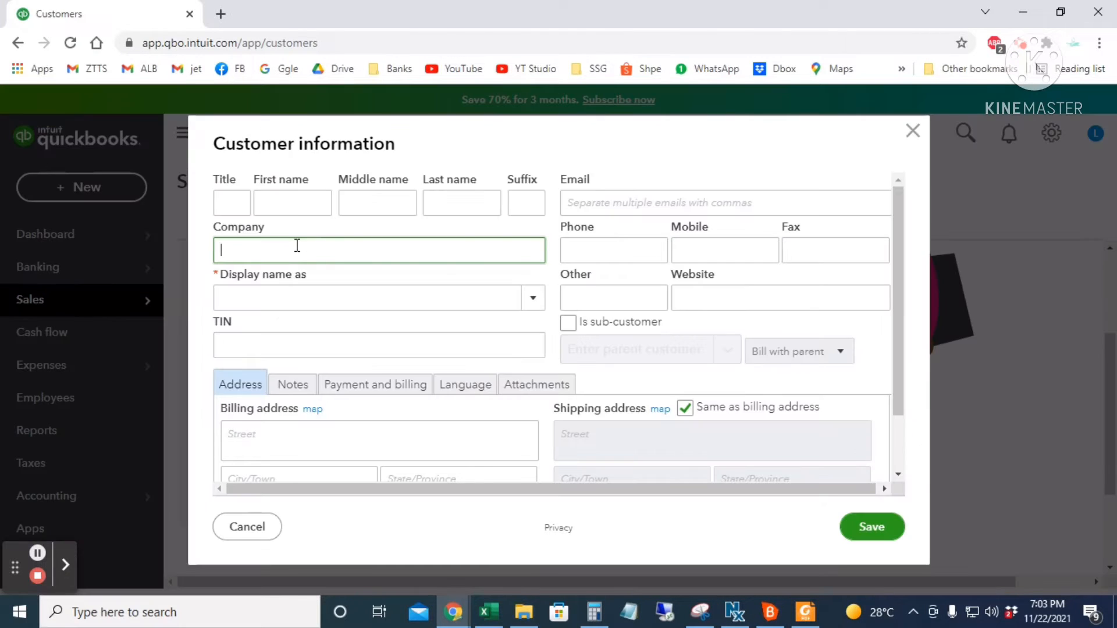
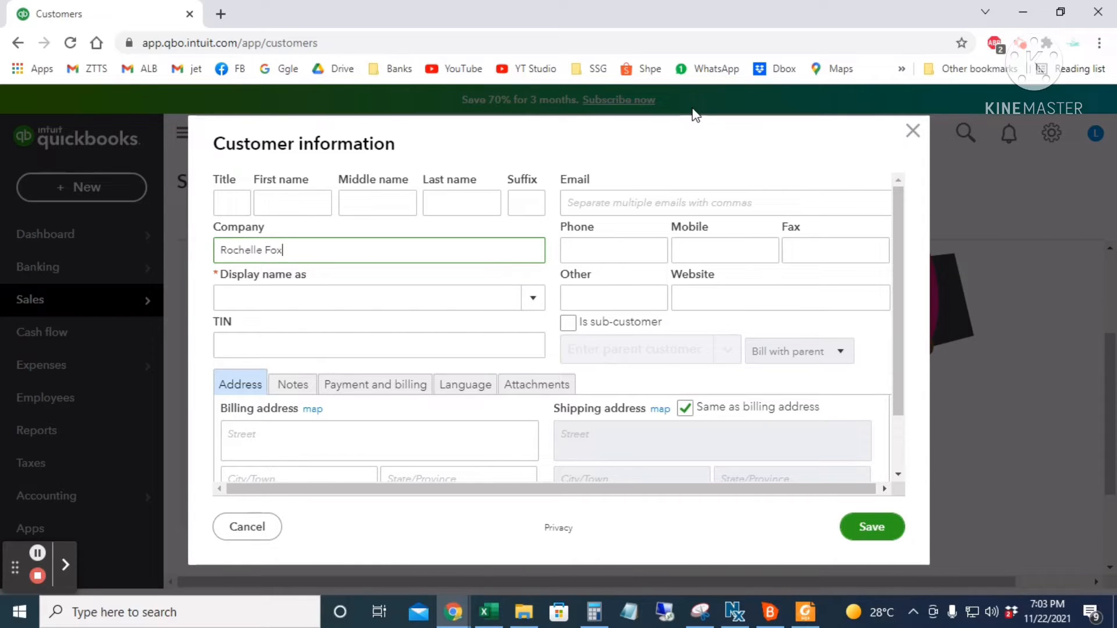
pyautogui.click(316, 298)
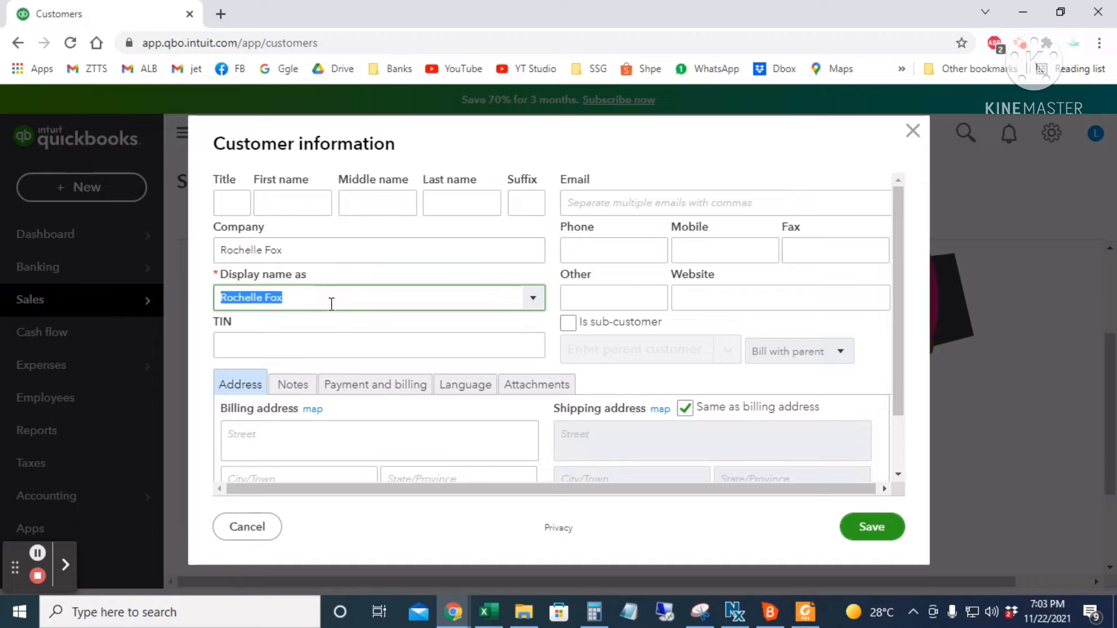
pyautogui.click(333, 301)
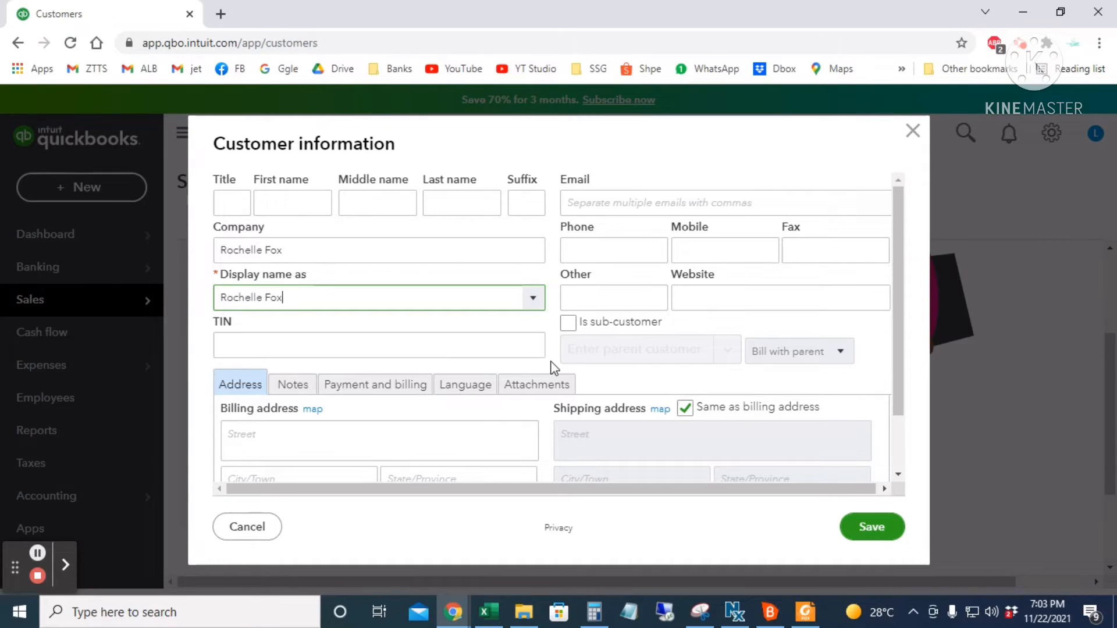
pyautogui.click(871, 527)
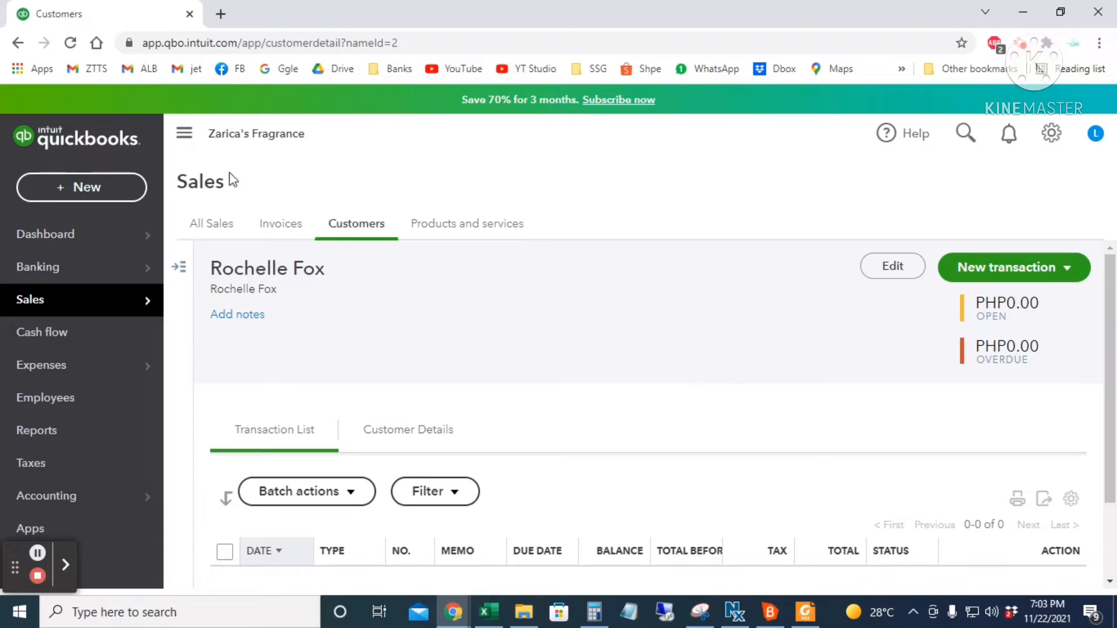
# - Open the + New menu to show the Expense, Check and Bill transaction options
pyautogui.click(84, 185)
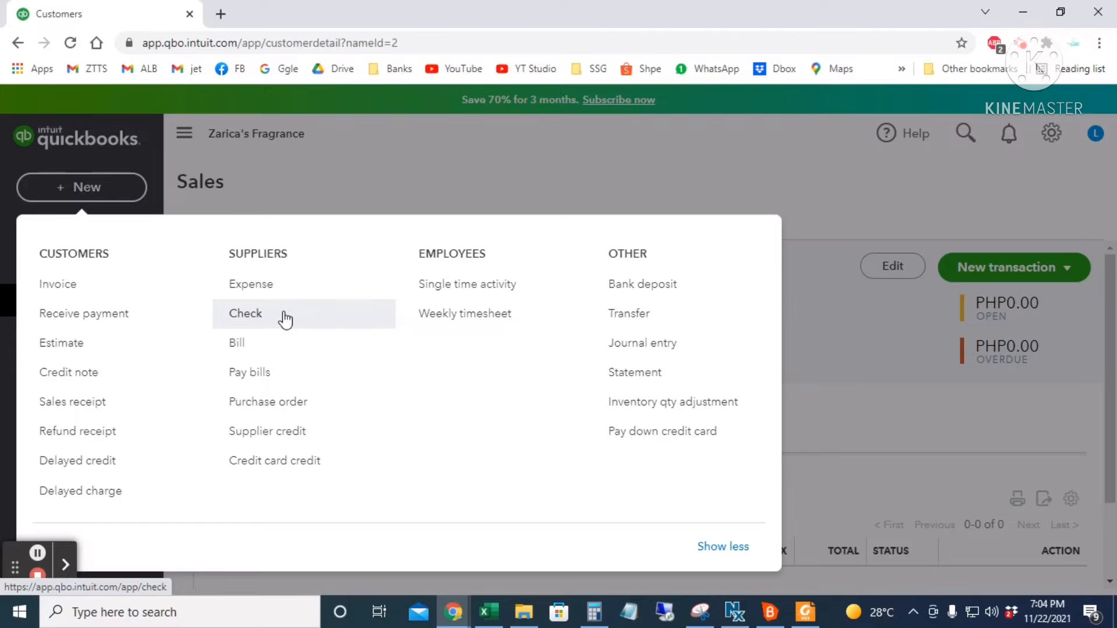
# - Start a new cheque with Rox Fragrances as the payee
pyautogui.click(285, 317)
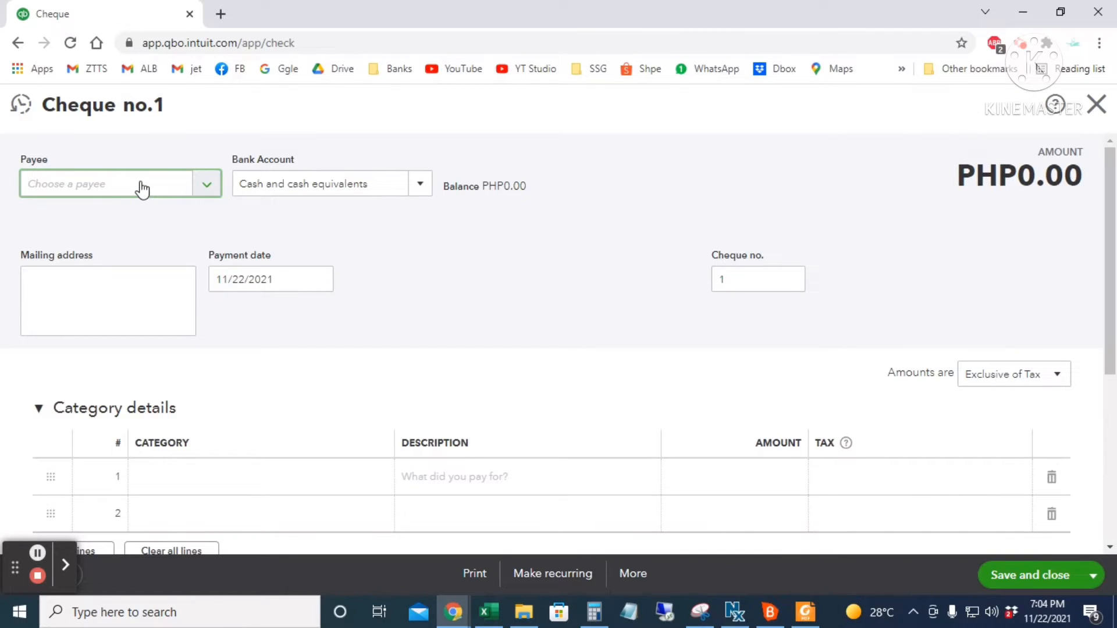
pyautogui.write('ro')
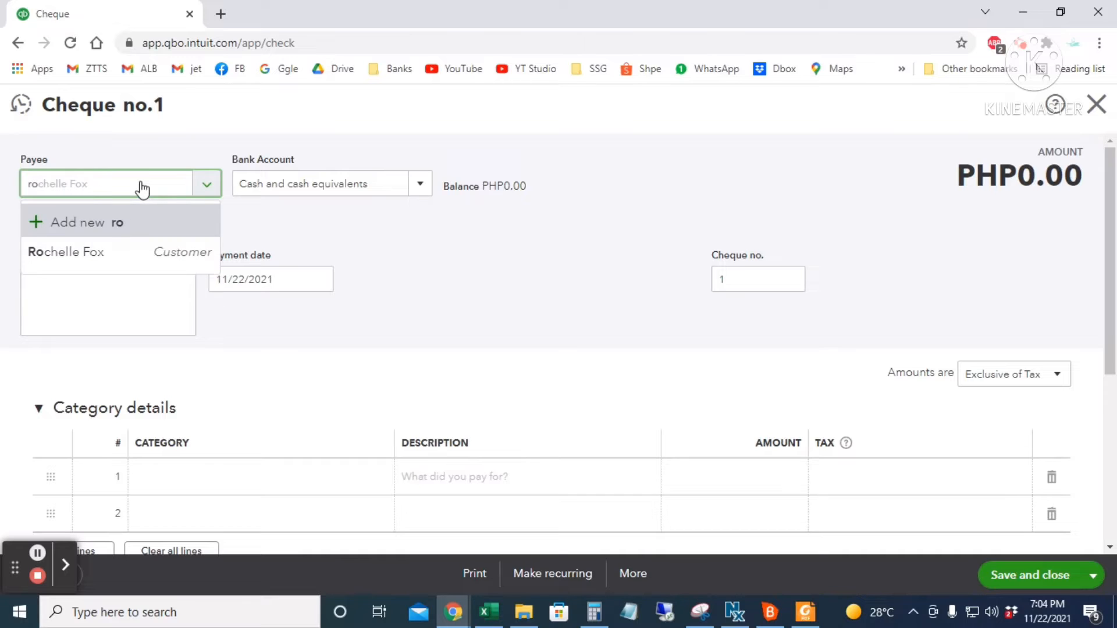
pyautogui.write('x')
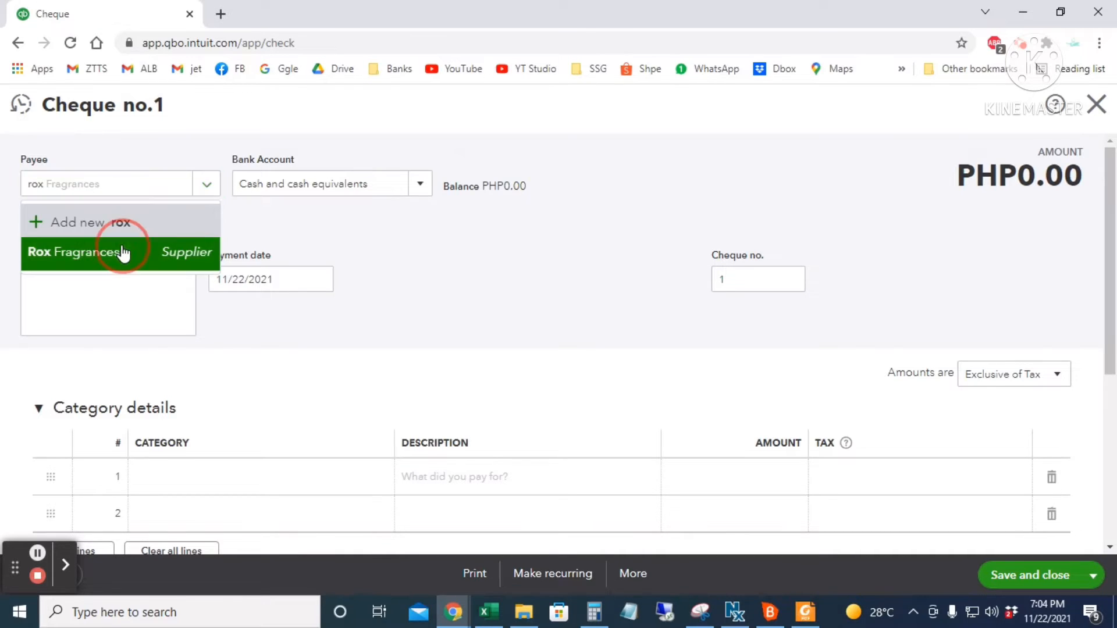
pyautogui.click(123, 251)
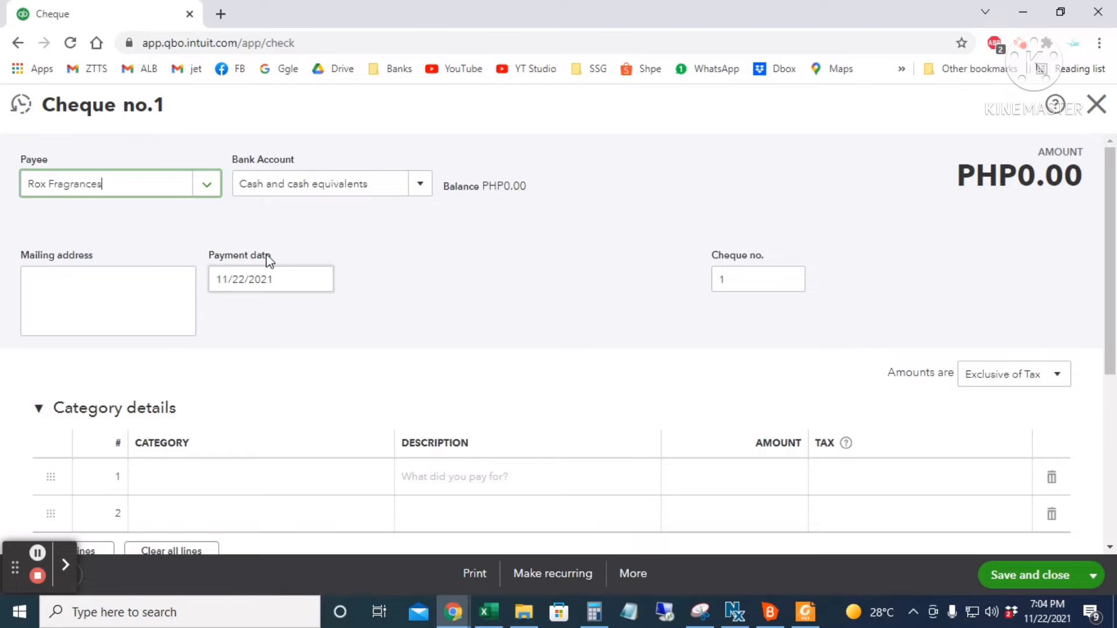
# - Pay the cheque from the Chase Bank account, balance PHP1,000.00
pyautogui.click(389, 186)
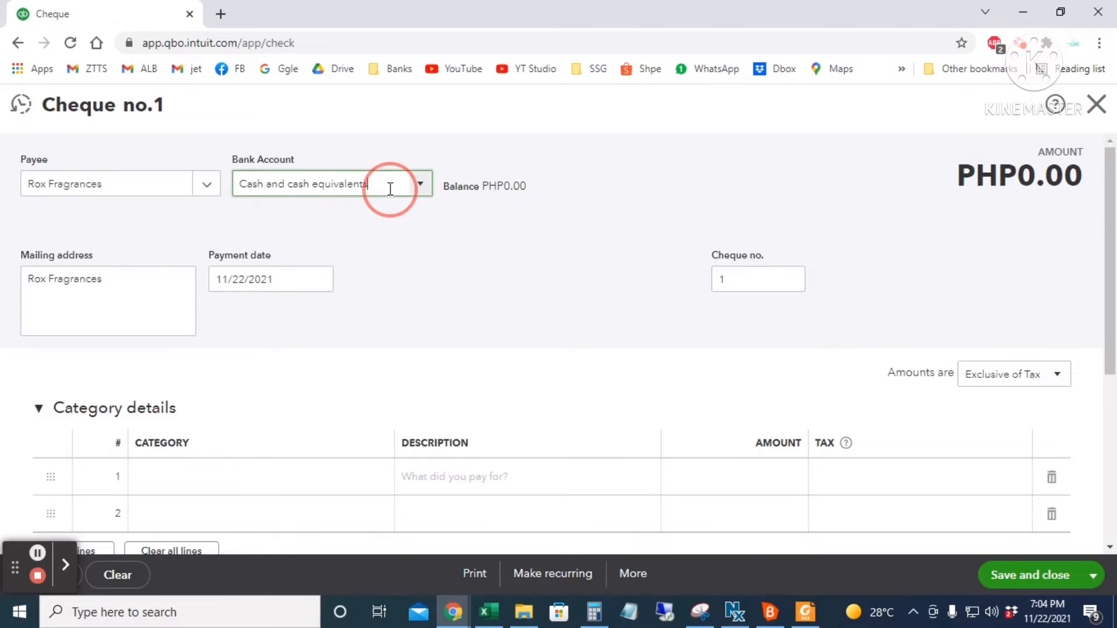
pyautogui.click(420, 185)
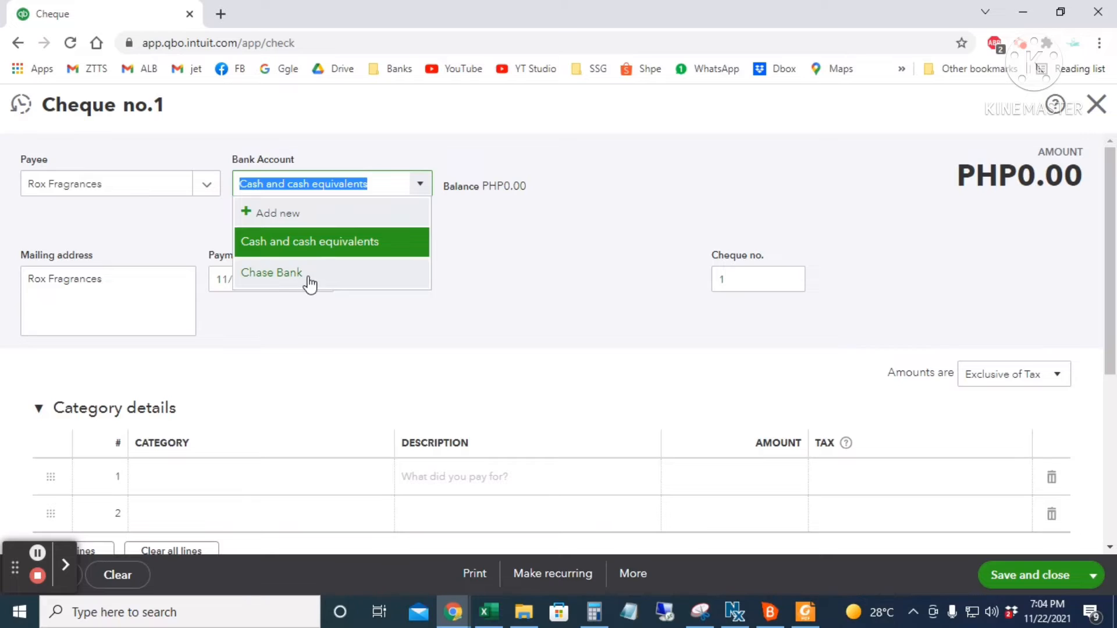
pyautogui.click(274, 272)
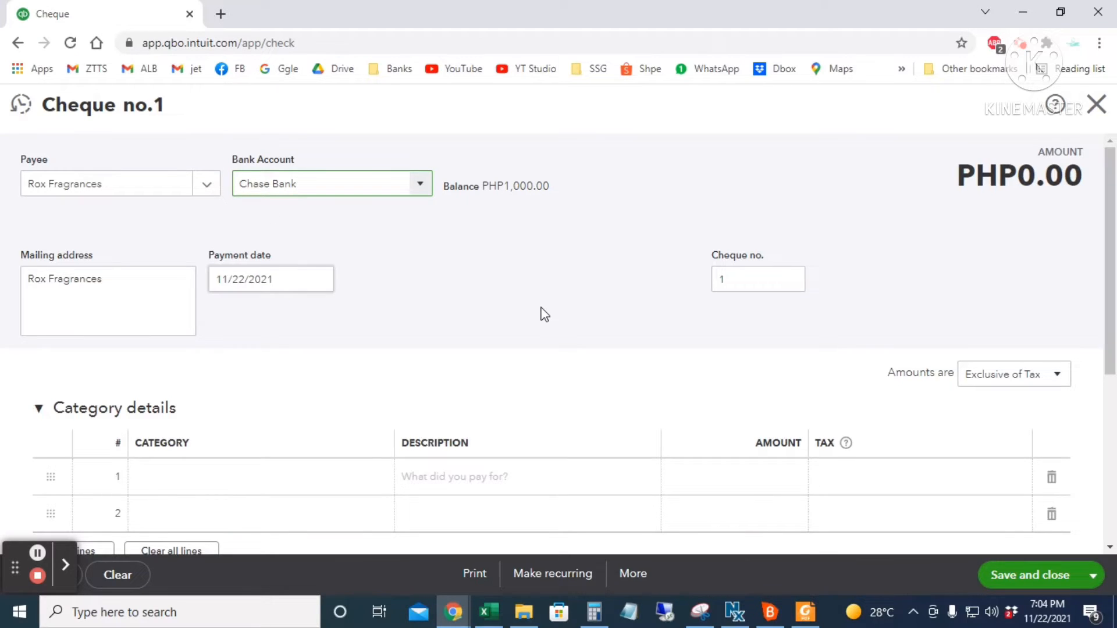
pyautogui.scroll(-3, 544, 315)
pyautogui.scroll(2, 334, 222)
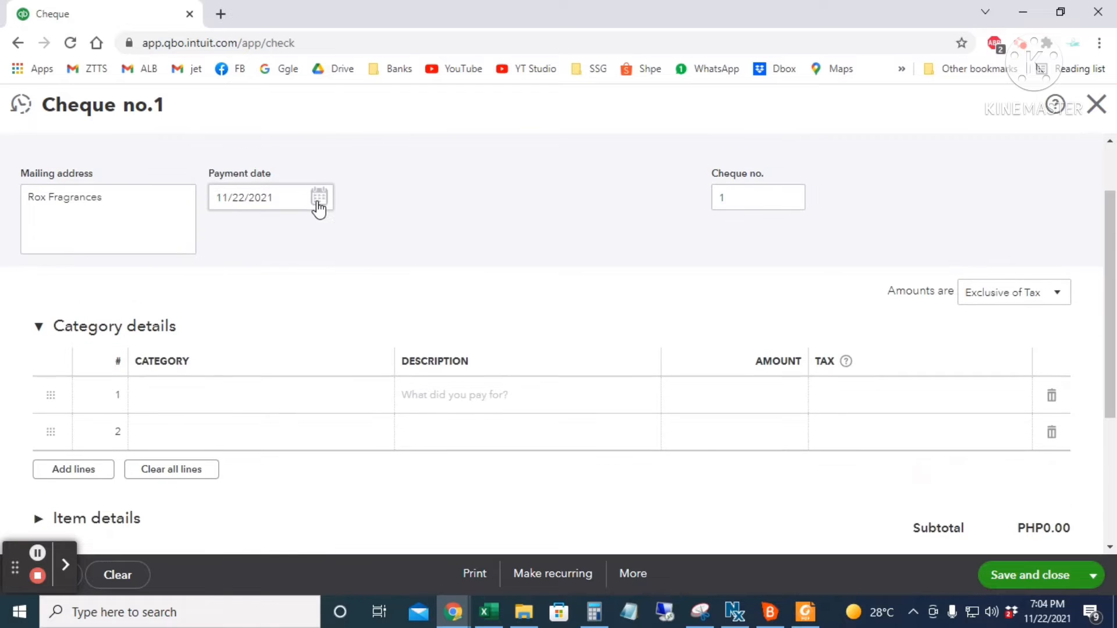
pyautogui.click(316, 205)
# - Set the cheque's payment date to 11/02/2021
pyautogui.click(270, 289)
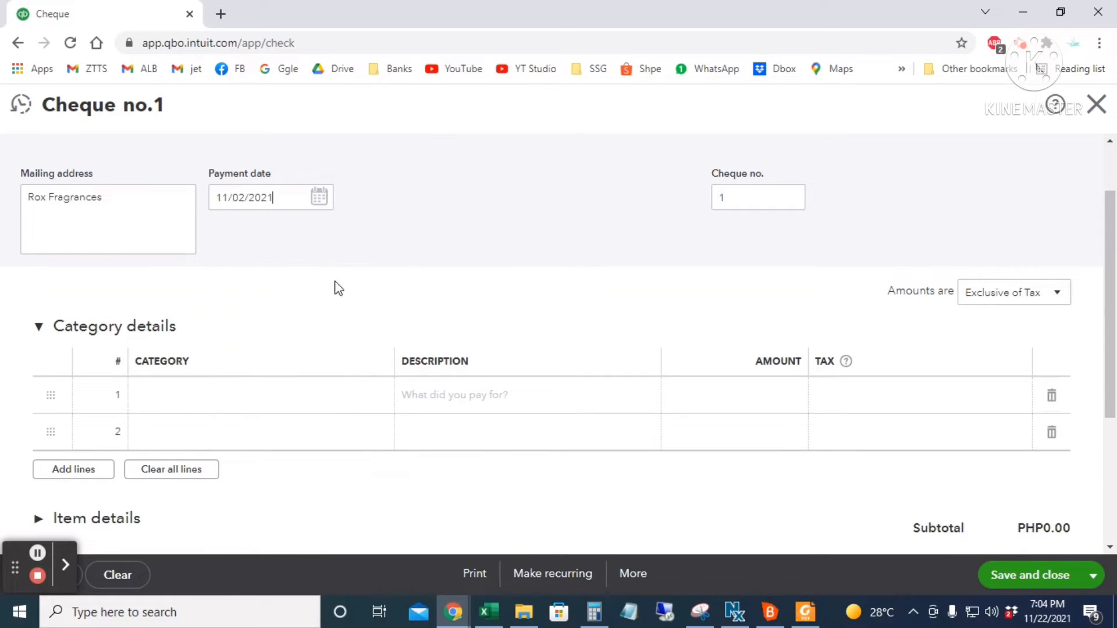
pyautogui.scroll(-3, 310, 304)
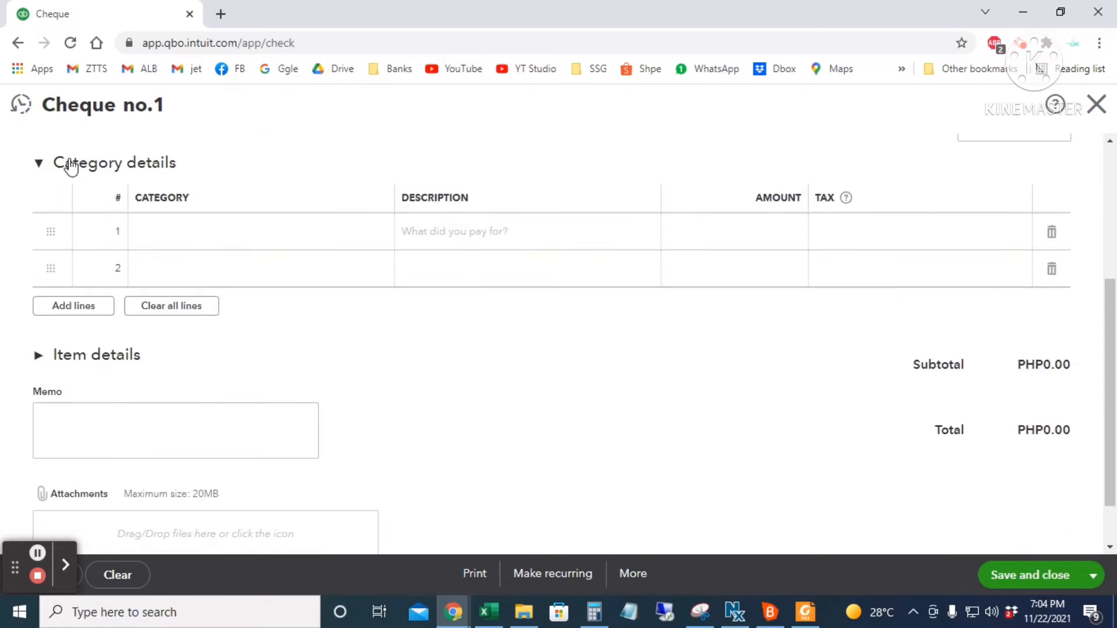
pyautogui.click(38, 163)
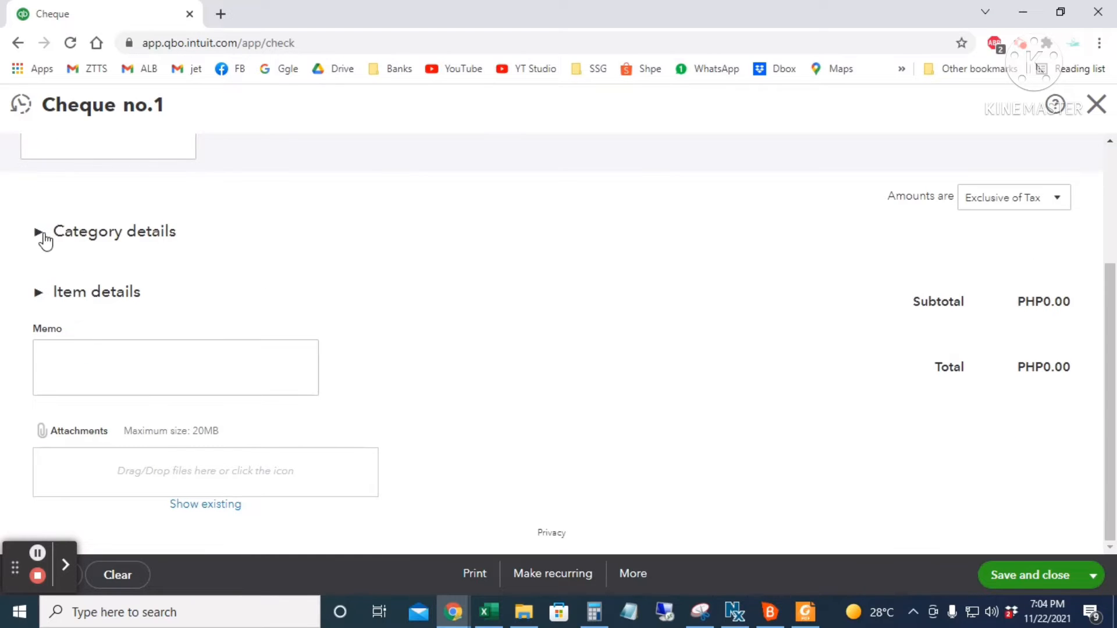
pyautogui.click(38, 231)
# - Leave Category details empty and collapsed, and expand the Item details table instead
pyautogui.click(255, 308)
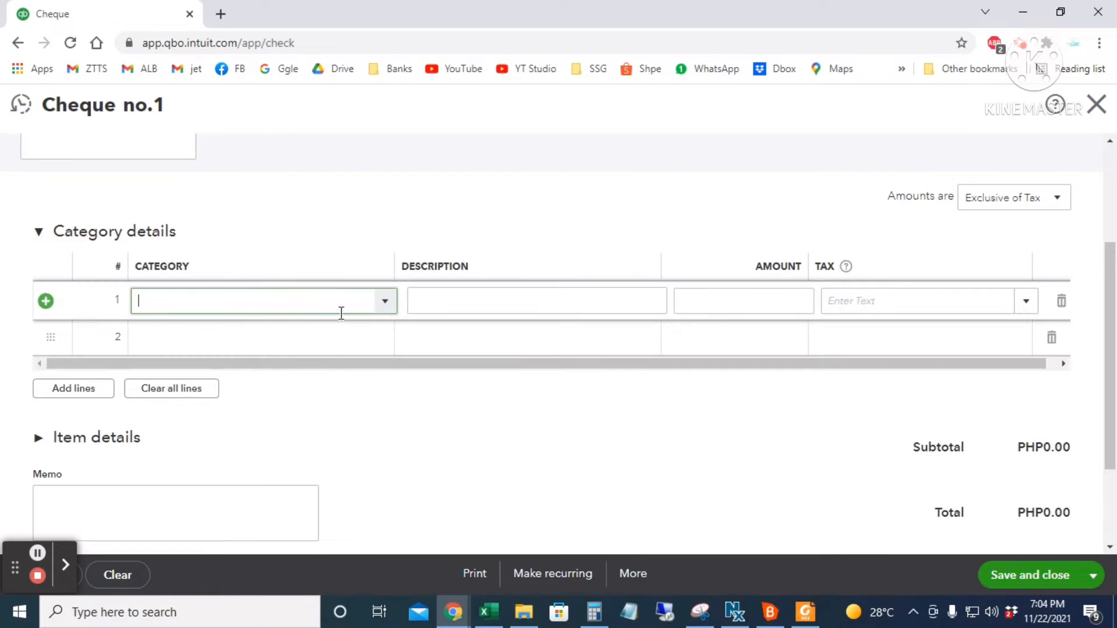
pyautogui.click(384, 301)
pyautogui.scroll(-5, 357, 486)
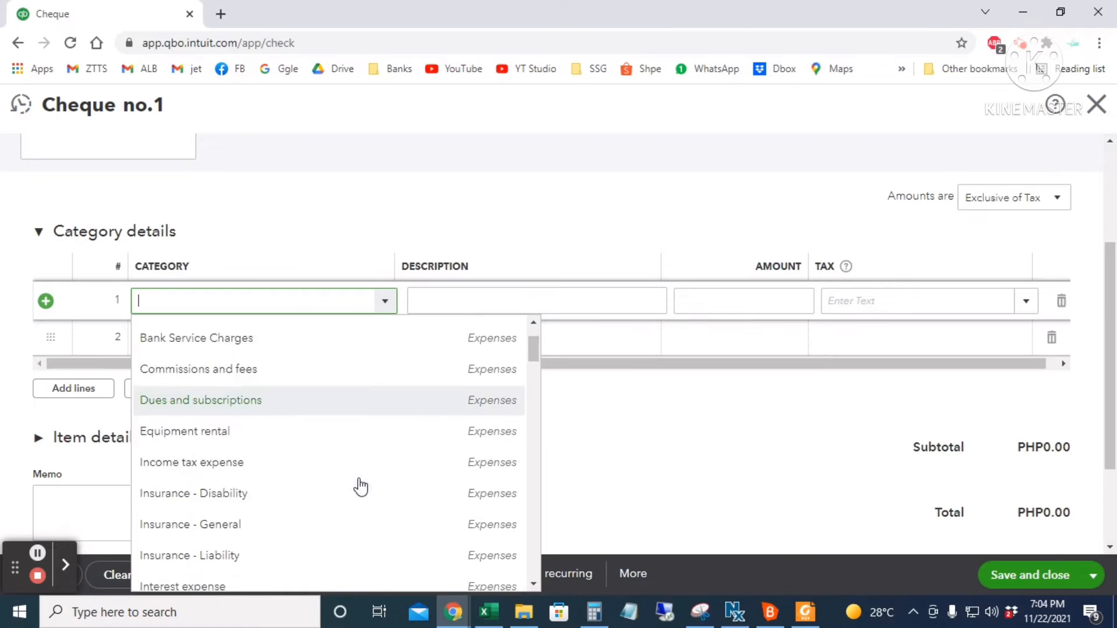
pyautogui.scroll(4, 369, 467)
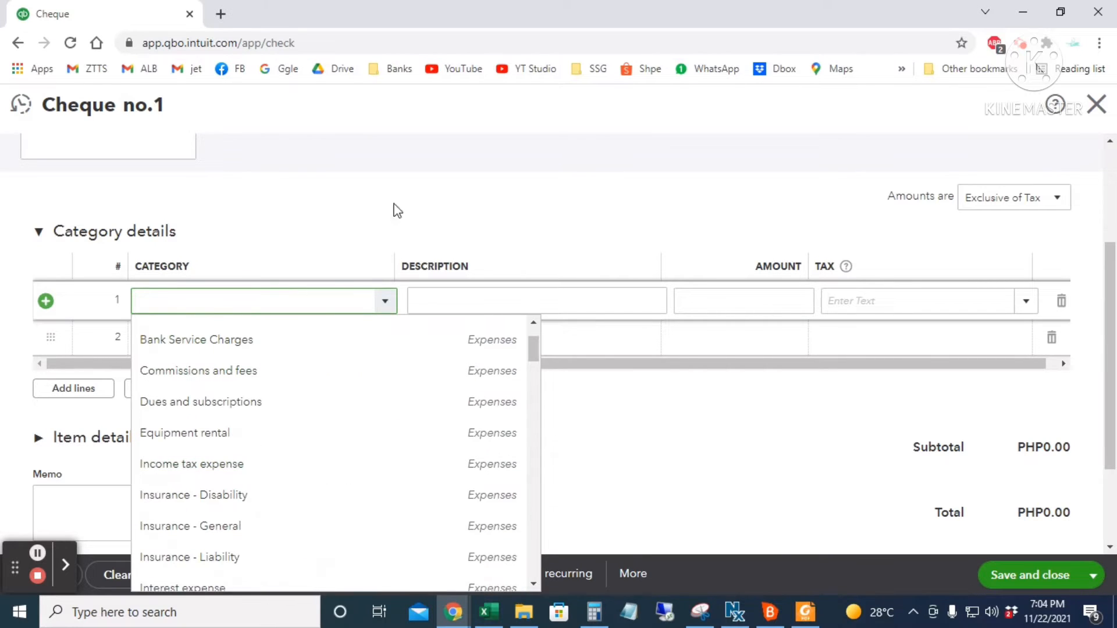
pyautogui.click(385, 307)
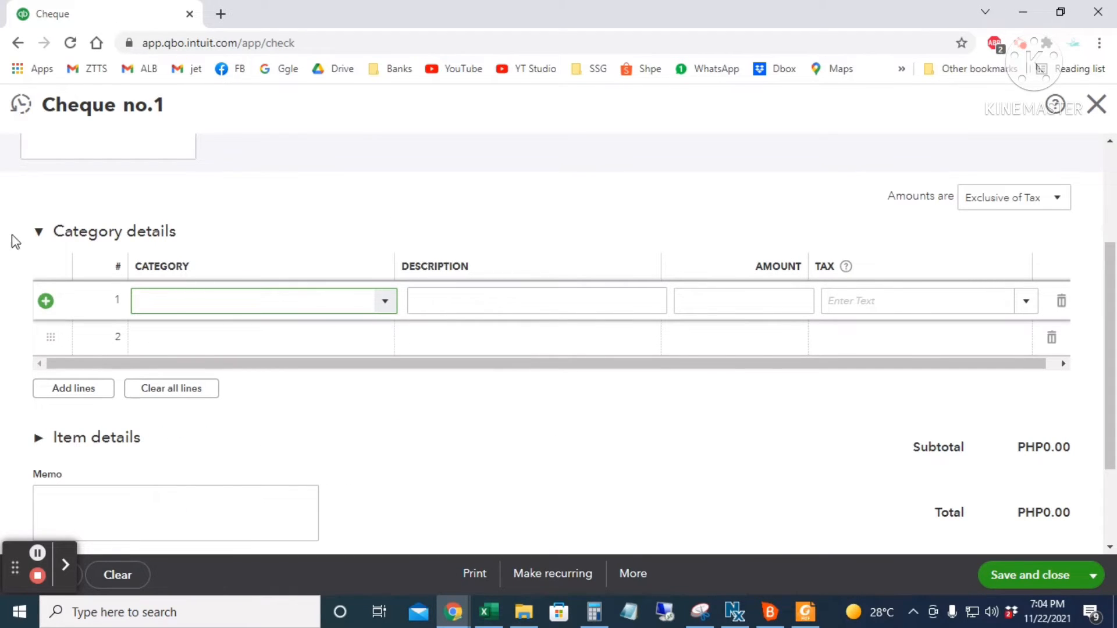
pyautogui.click(39, 232)
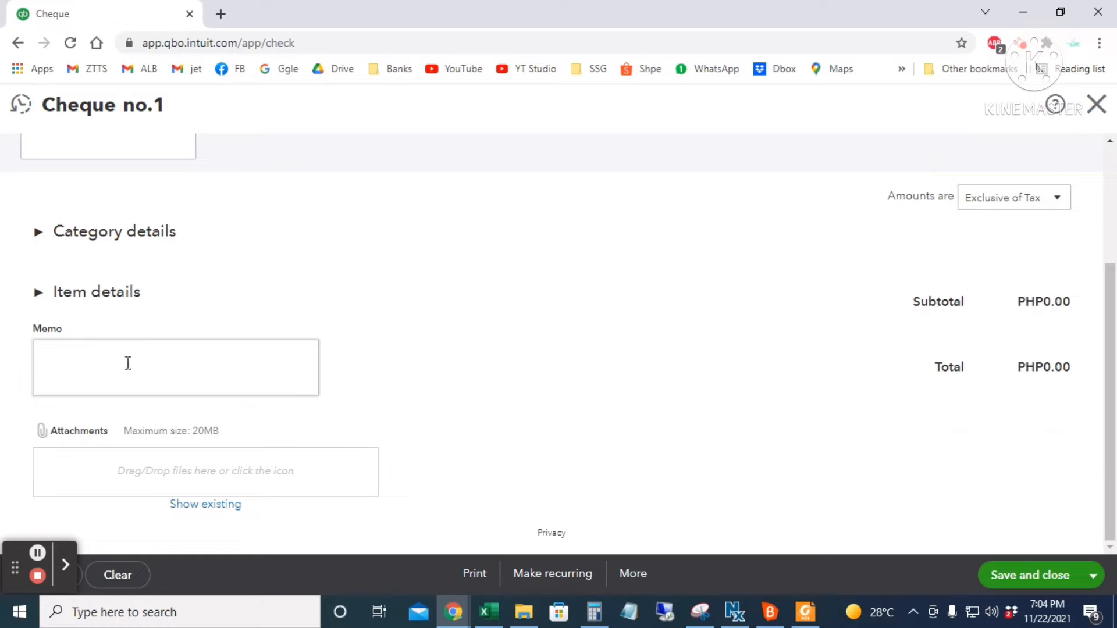
pyautogui.click(37, 296)
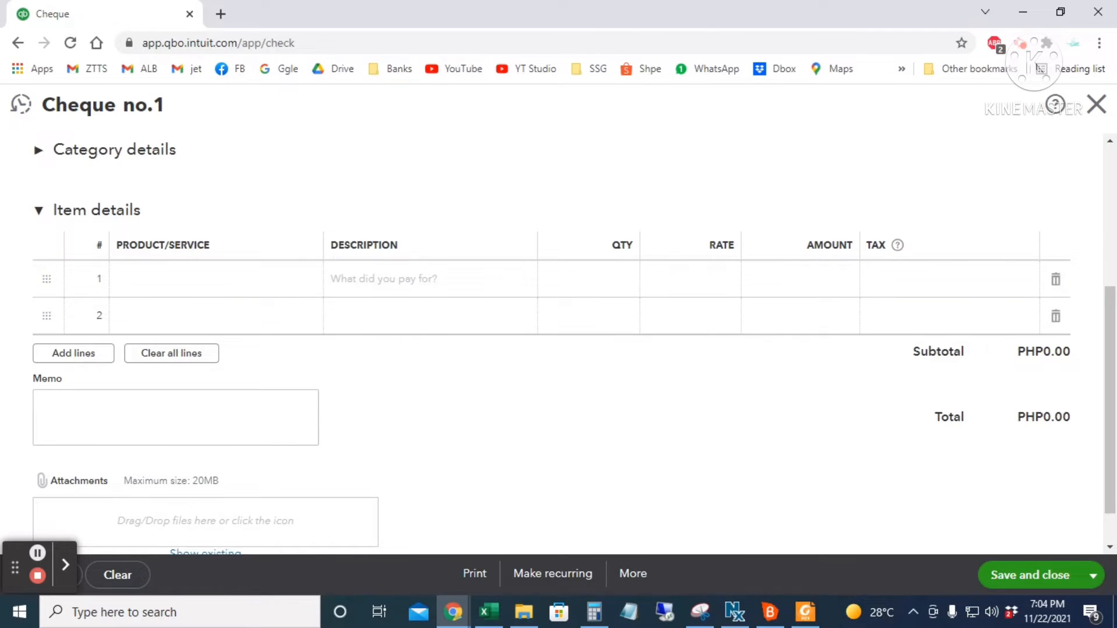
# - Put Lacoste Red on item line 1 with quantity 5 at rate 10
pyautogui.click(349, 279)
pyautogui.click(306, 281)
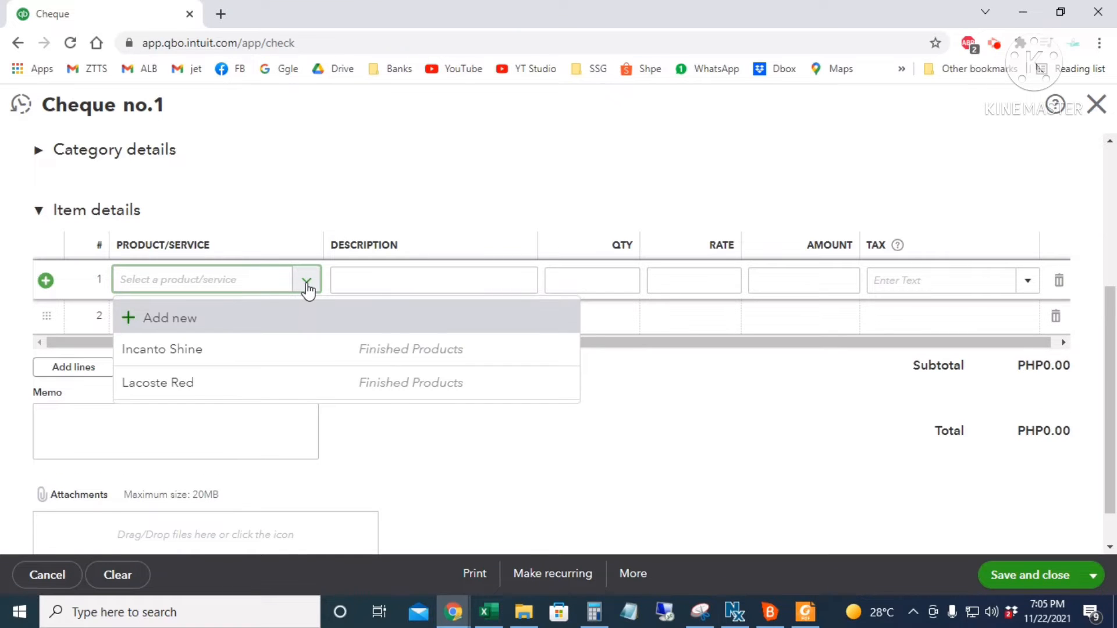
pyautogui.click(263, 385)
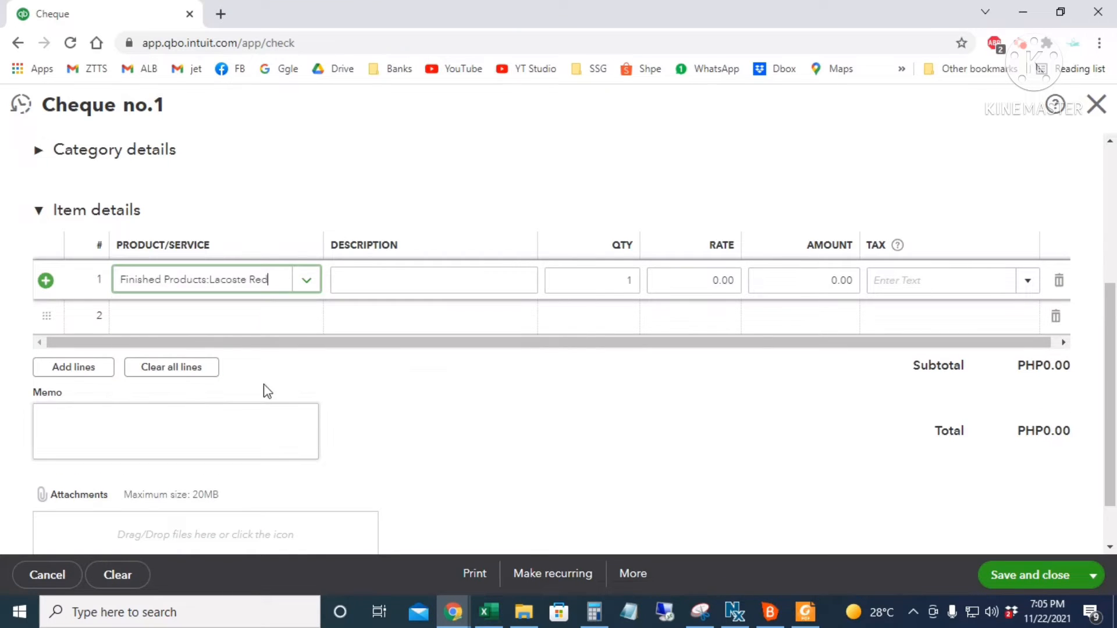
pyautogui.click(628, 291)
pyautogui.write('5')
pyautogui.click(680, 280)
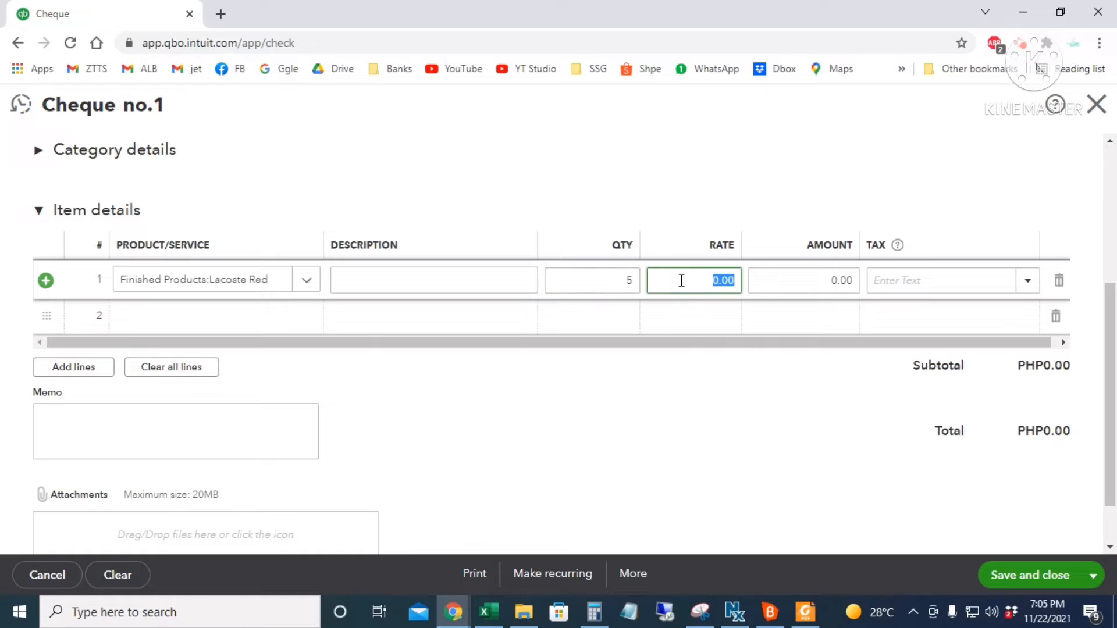
pyautogui.write('10')
pyautogui.press('Tab')
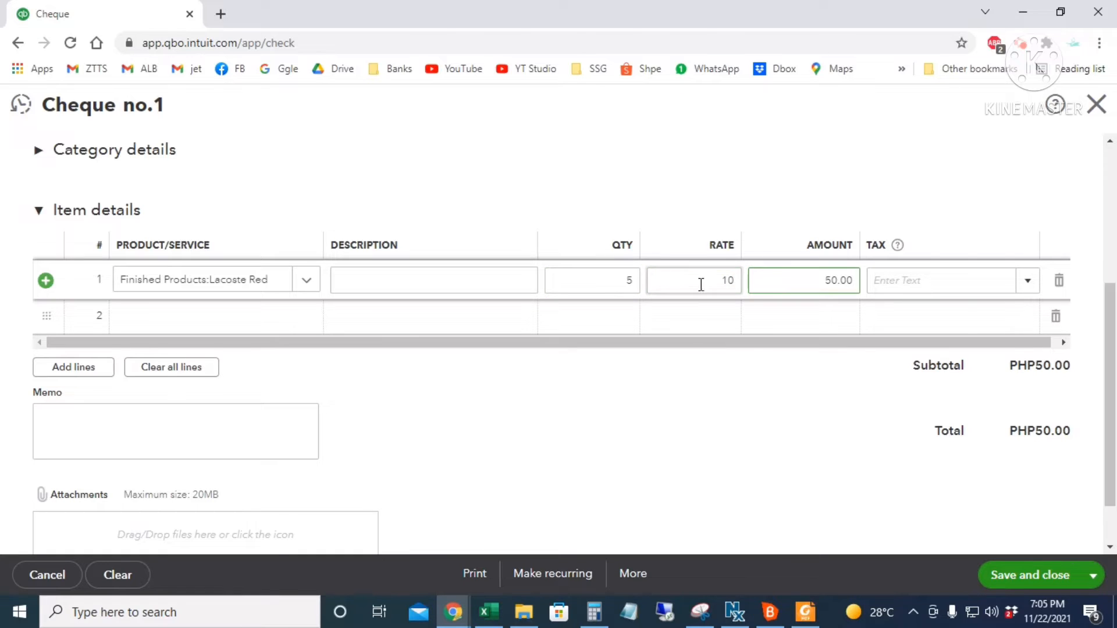
pyautogui.click(921, 279)
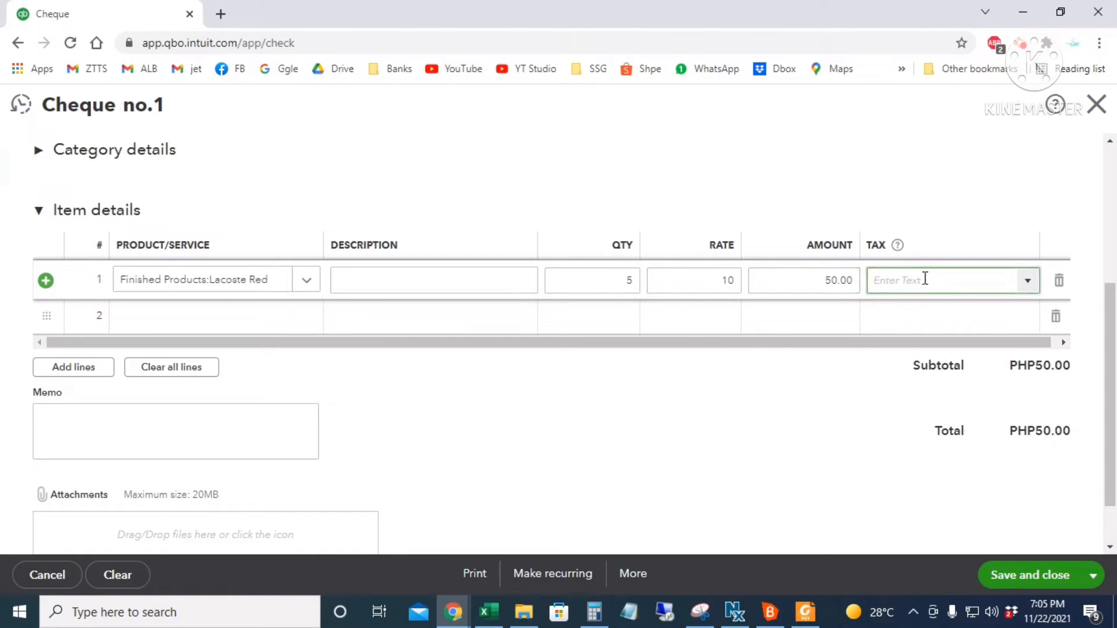
# - Put Incanto Shine on item line 2 with quantity 5 at rate 10
pyautogui.click(223, 317)
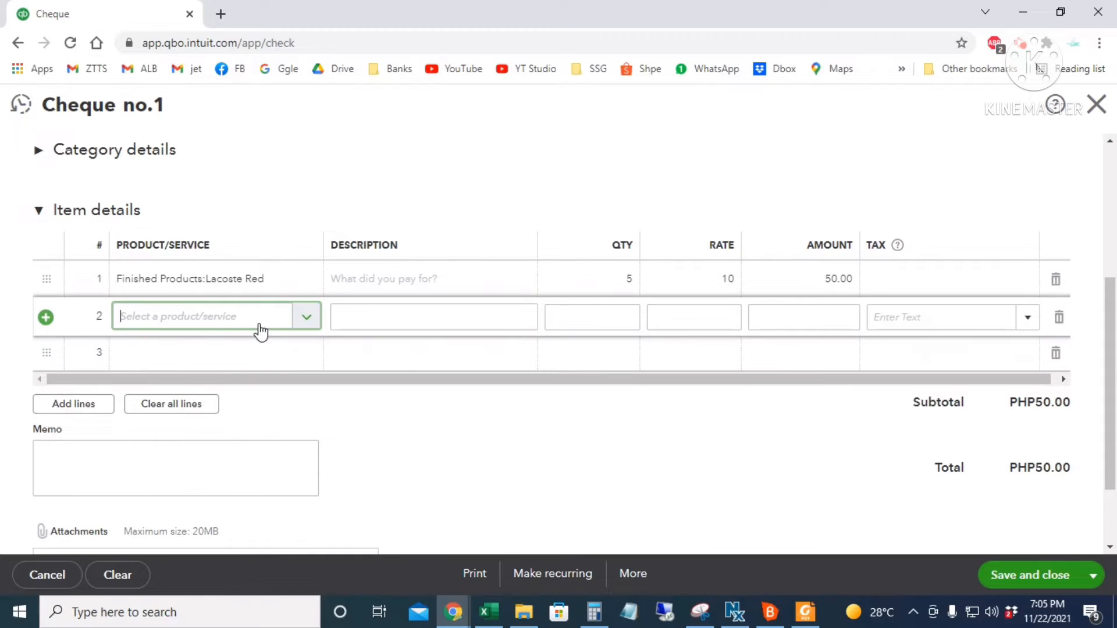
pyautogui.write('inc')
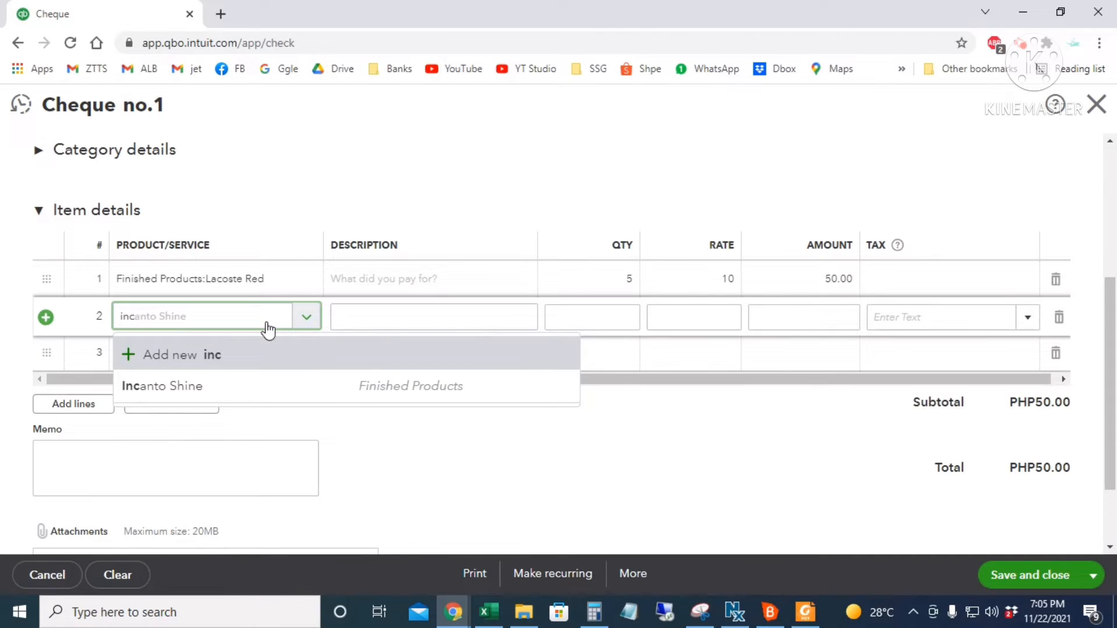
pyautogui.click(294, 388)
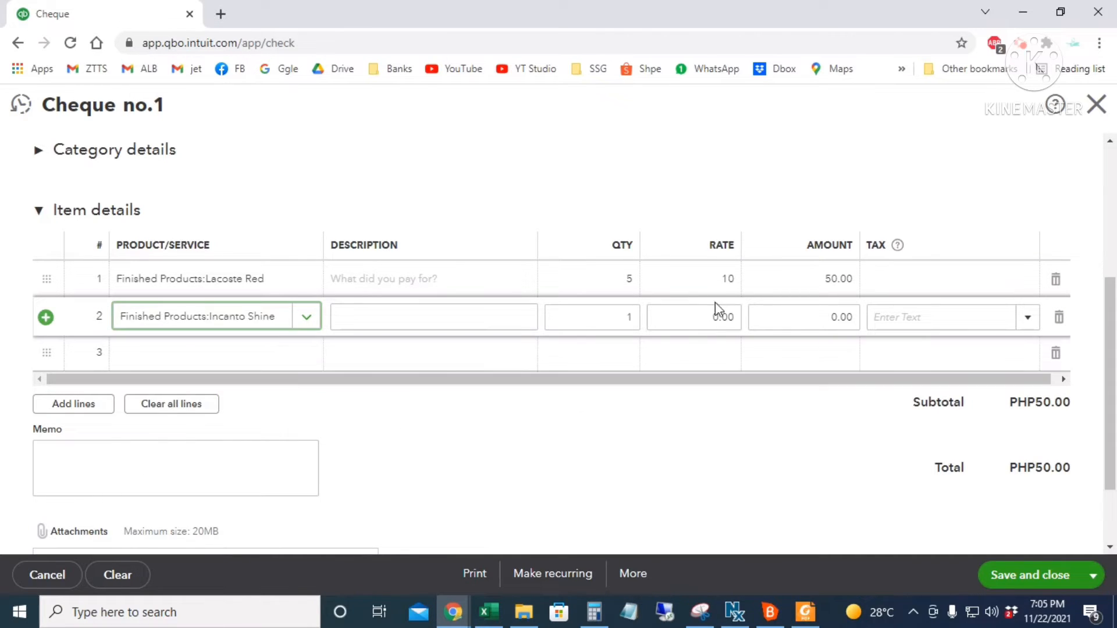
pyautogui.click(626, 318)
pyautogui.write('5')
pyautogui.press('Tab')
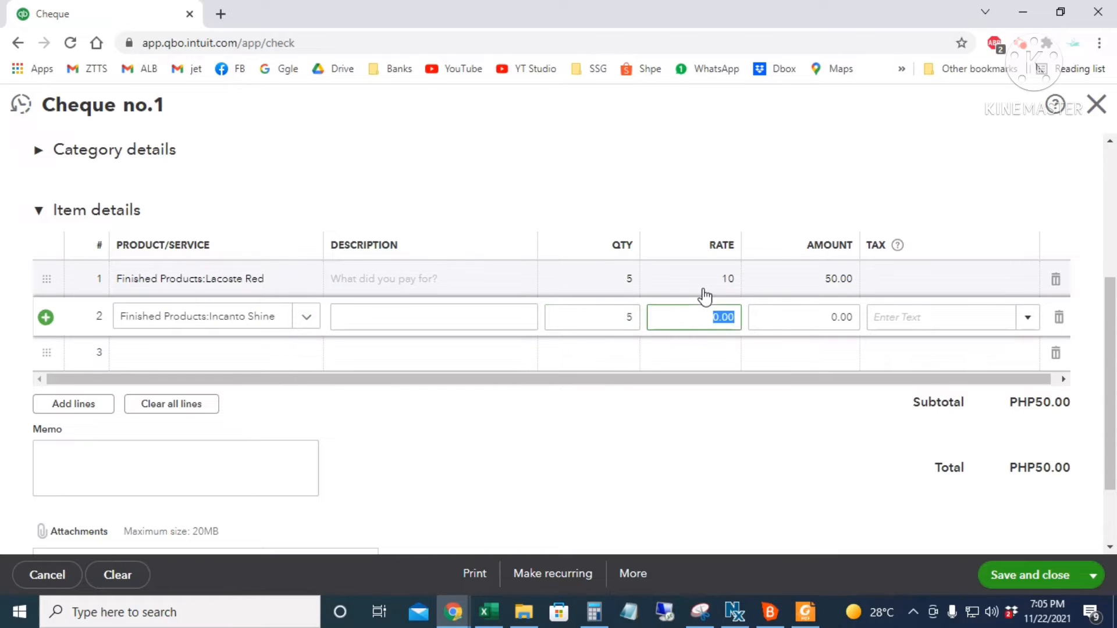
pyautogui.write('10')
pyautogui.press('Tab')
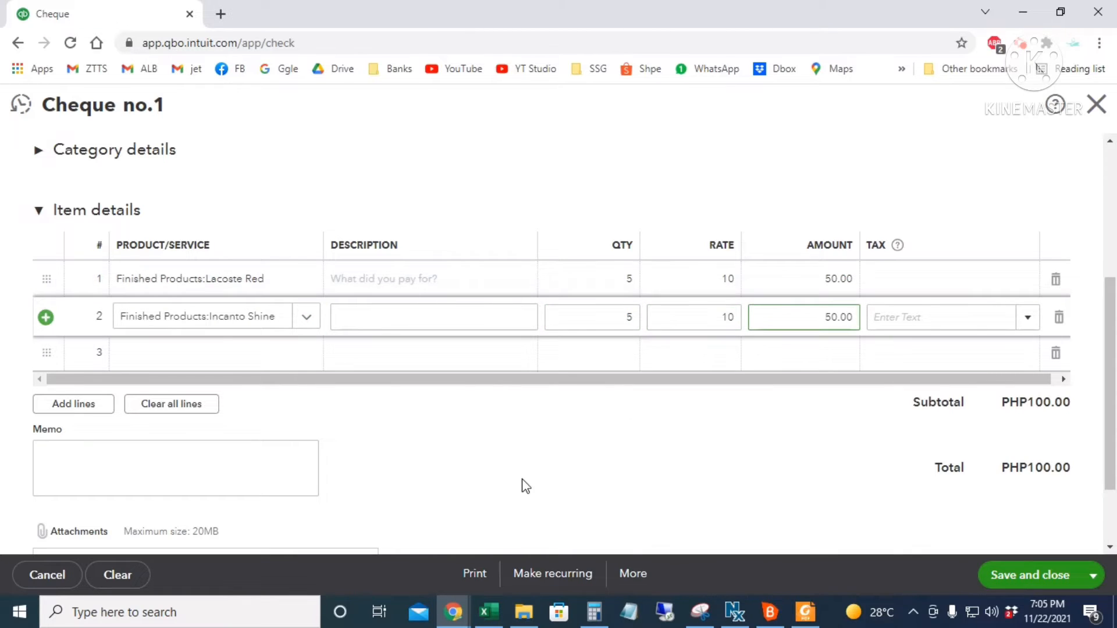
pyautogui.click(199, 352)
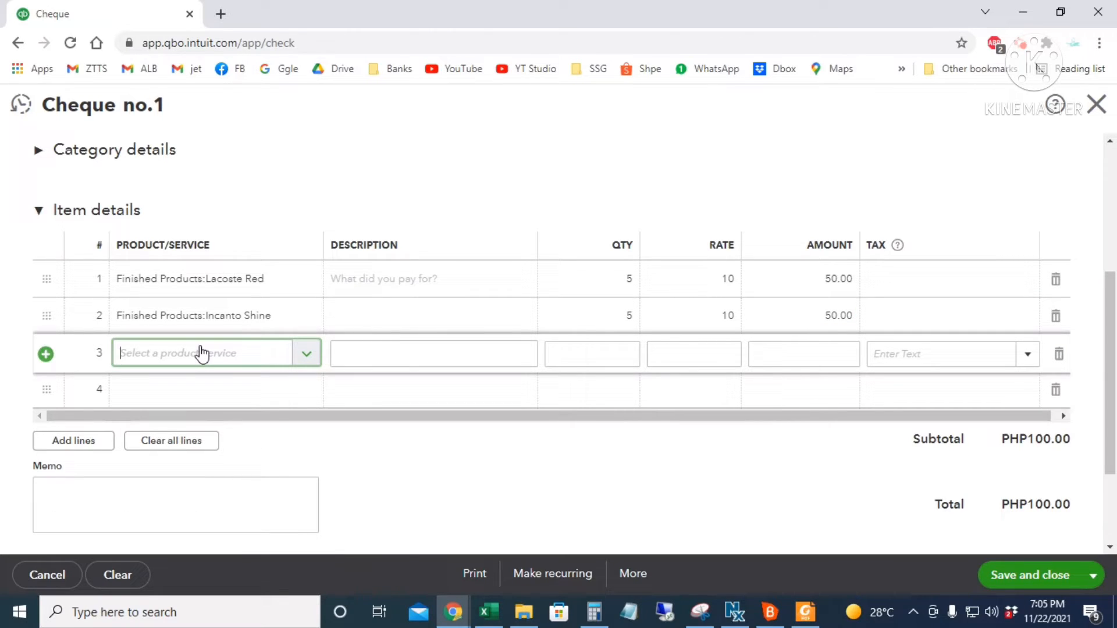
# - Create a new inventory product for line 3 in the Finished Products category
pyautogui.click(301, 360)
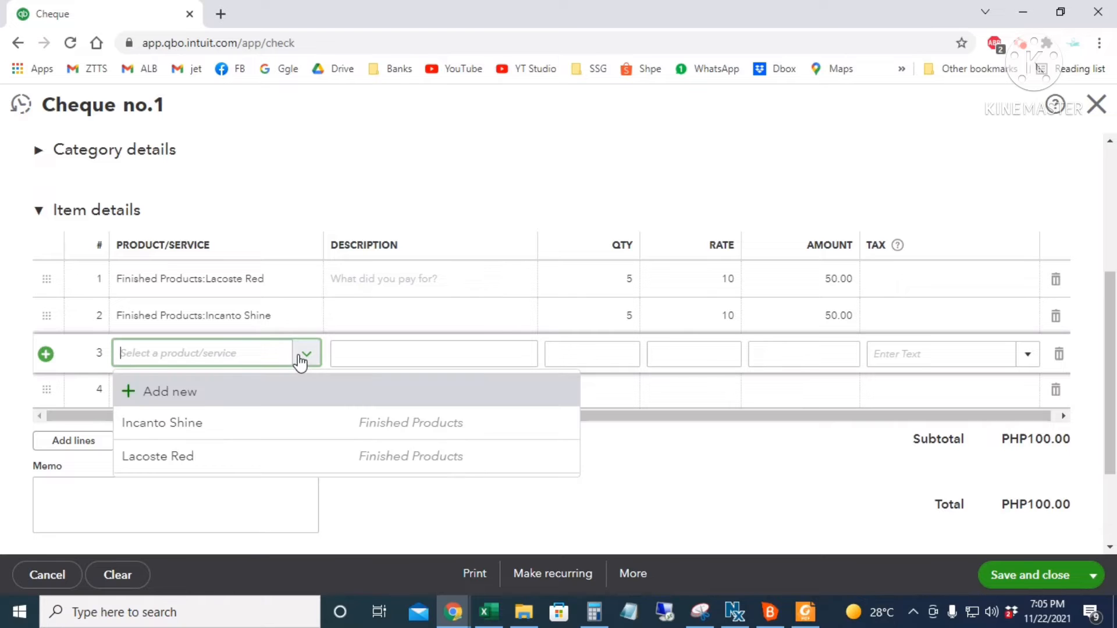
pyautogui.click(180, 391)
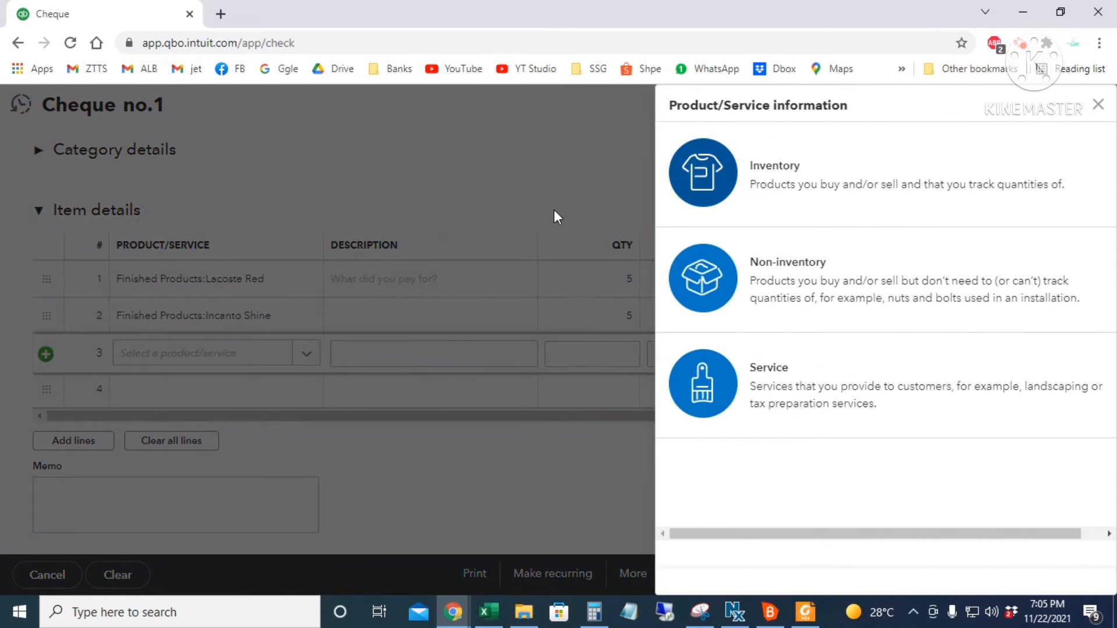
pyautogui.click(763, 182)
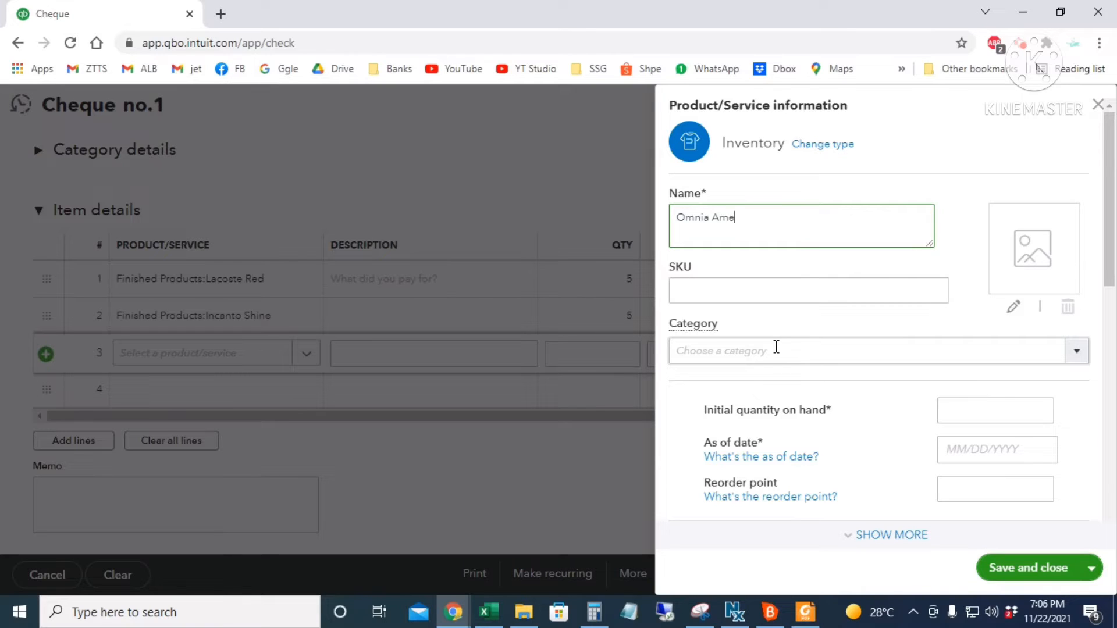
pyautogui.click(809, 357)
pyautogui.click(1077, 351)
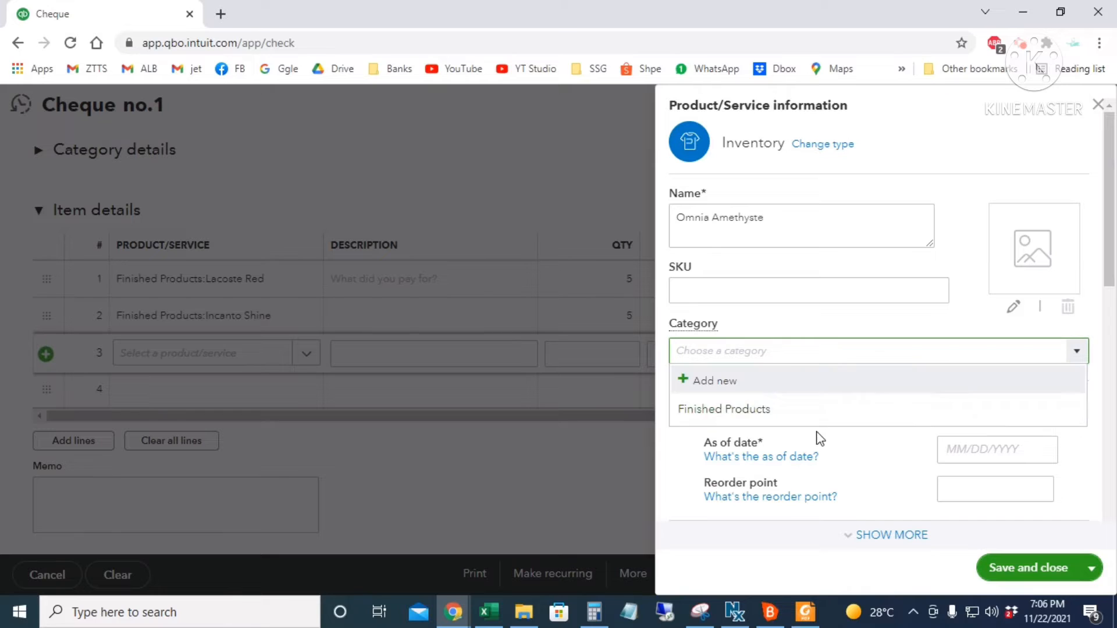
pyautogui.click(793, 410)
# - Check the inventory asset and Cost of sales accounts, then attempt to save
pyautogui.scroll(-1, 897, 426)
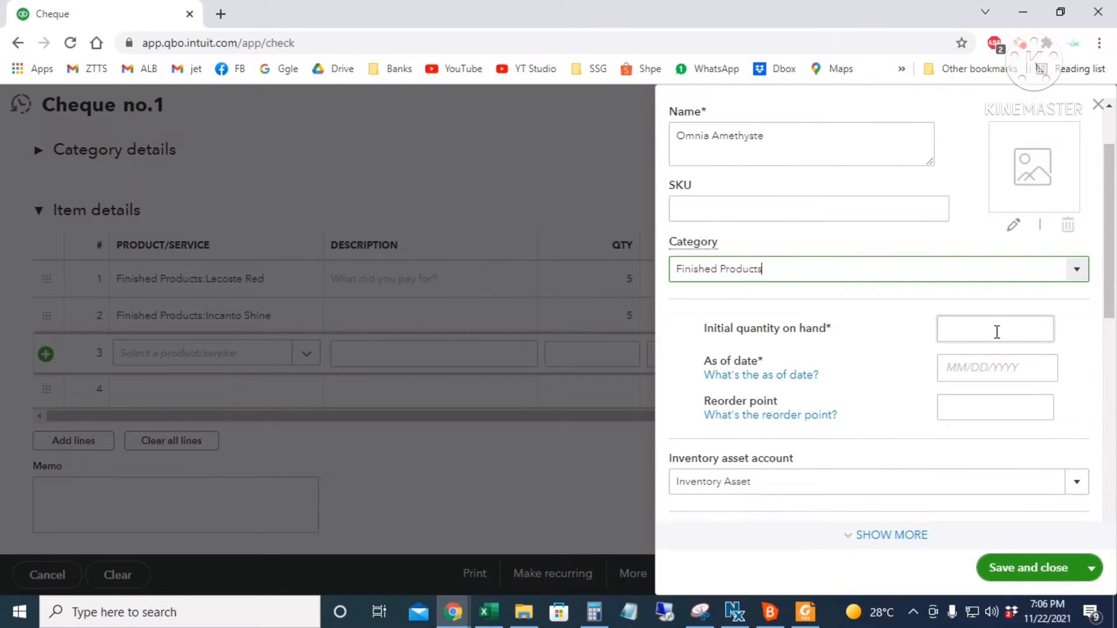
pyautogui.scroll(-2, 992, 399)
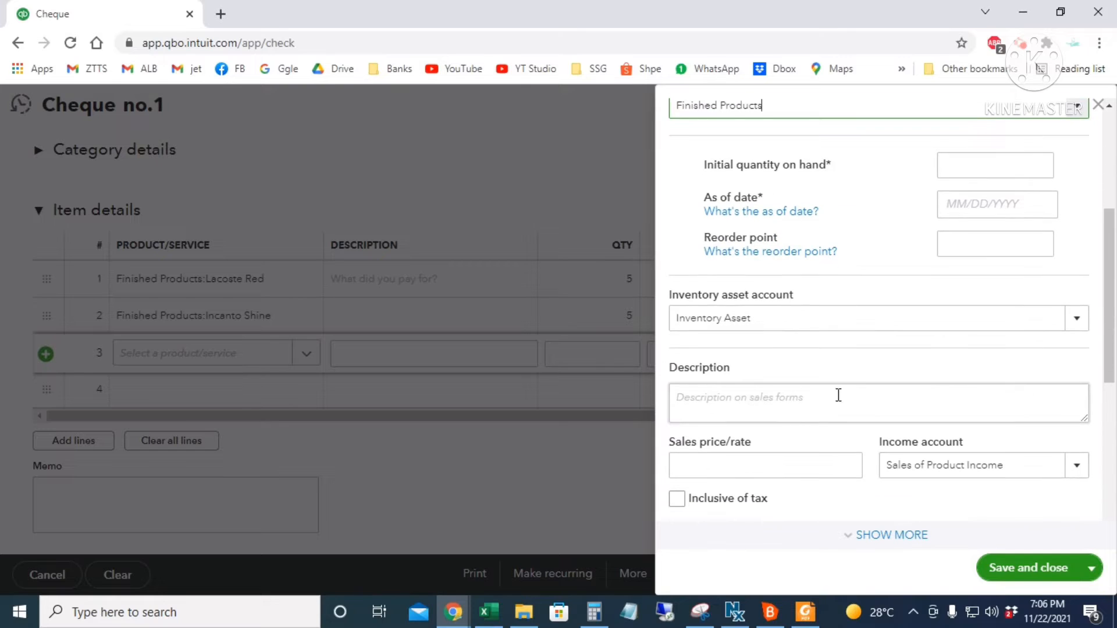
pyautogui.click(792, 322)
pyautogui.scroll(-3, 792, 323)
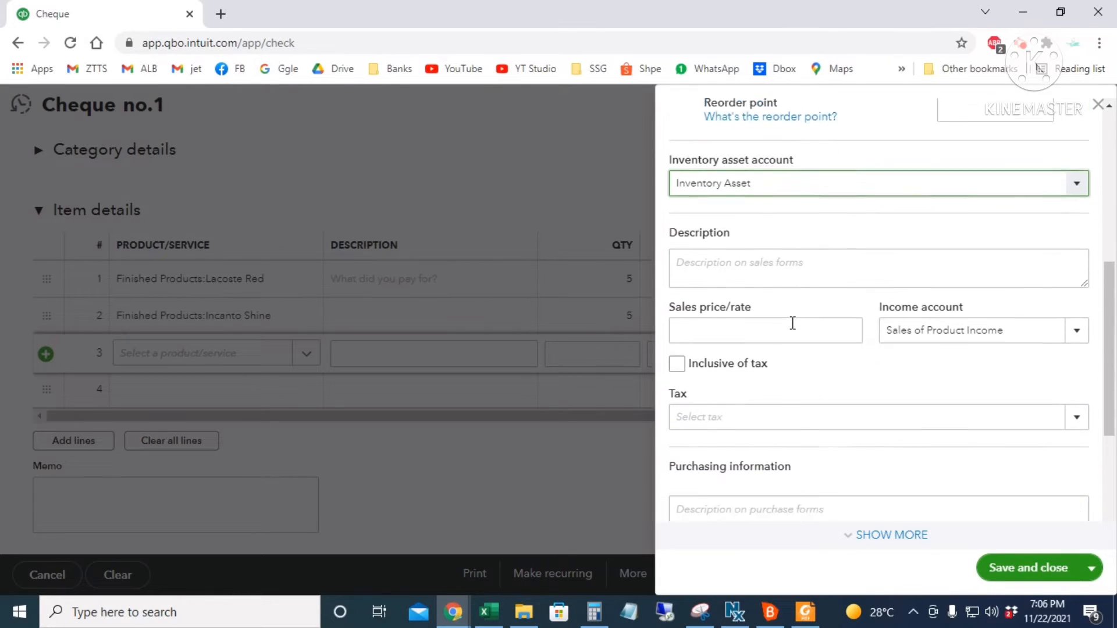
pyautogui.moveTo(1019, 299); pyautogui.dragTo(882, 306)
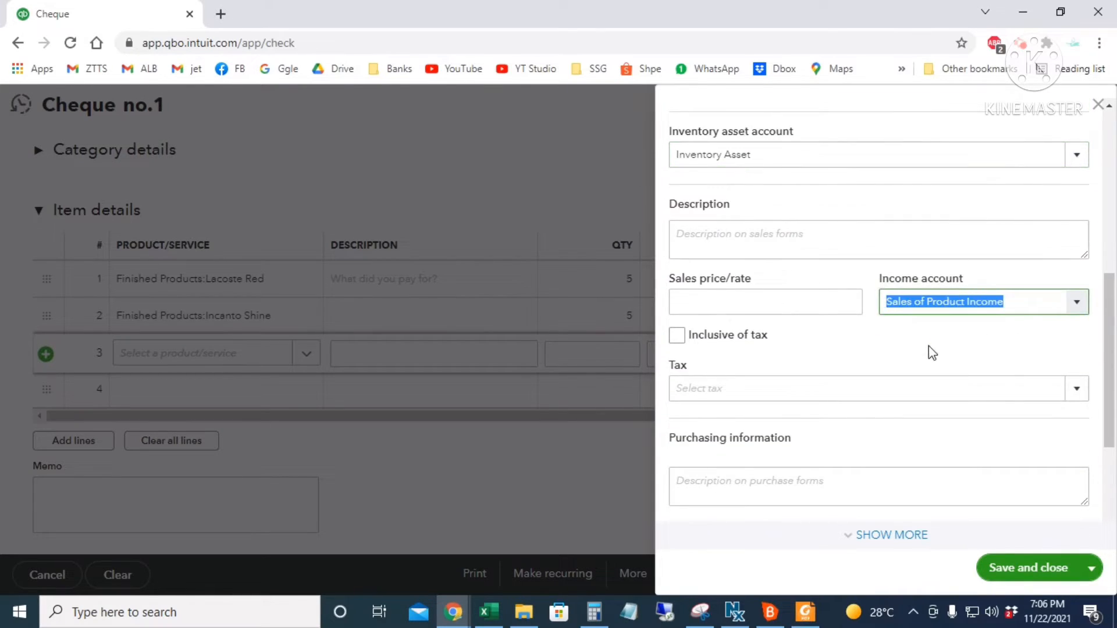
pyautogui.scroll(-3, 931, 353)
pyautogui.moveTo(974, 389); pyautogui.dragTo(828, 392)
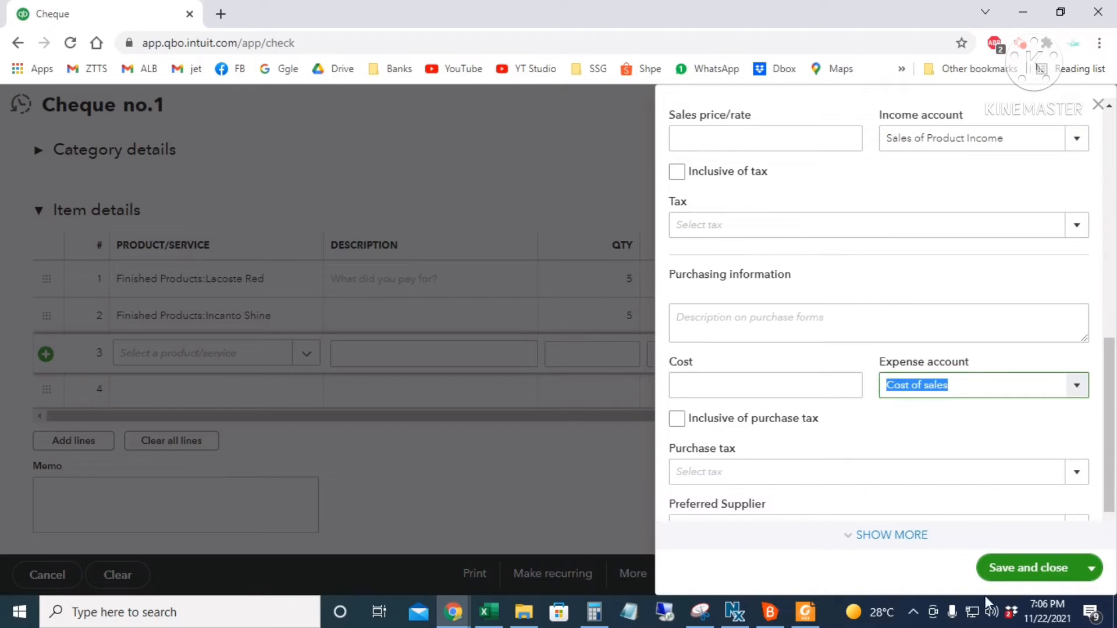
pyautogui.click(1013, 573)
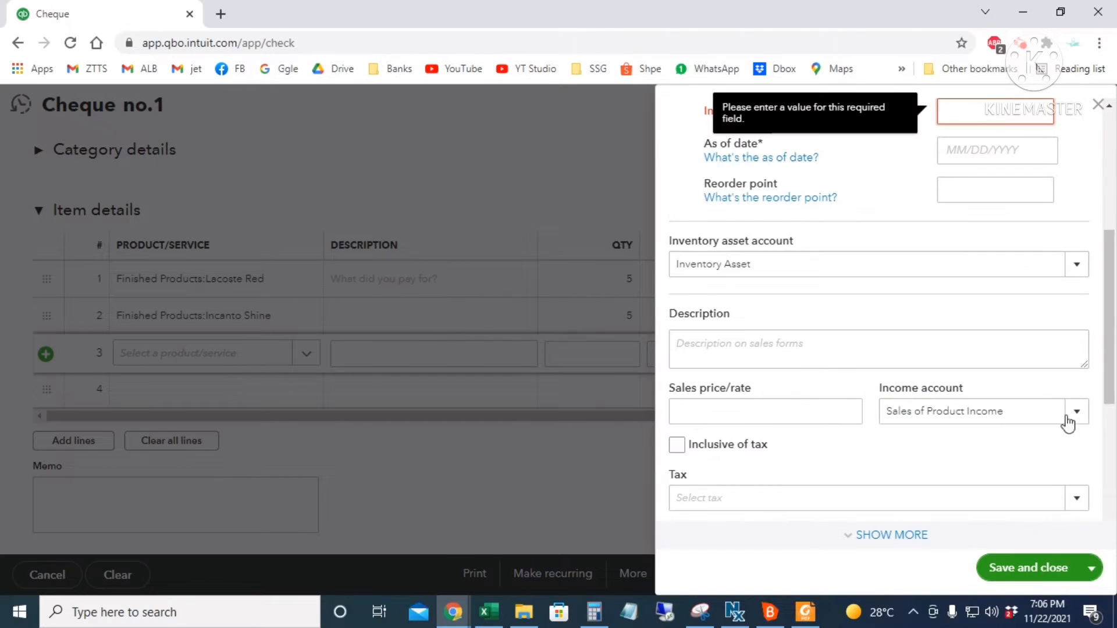
# - Give Omnia Amethyste 0 initial quantity on hand as of 11/01/2021 and save it
pyautogui.scroll(2, 1032, 209)
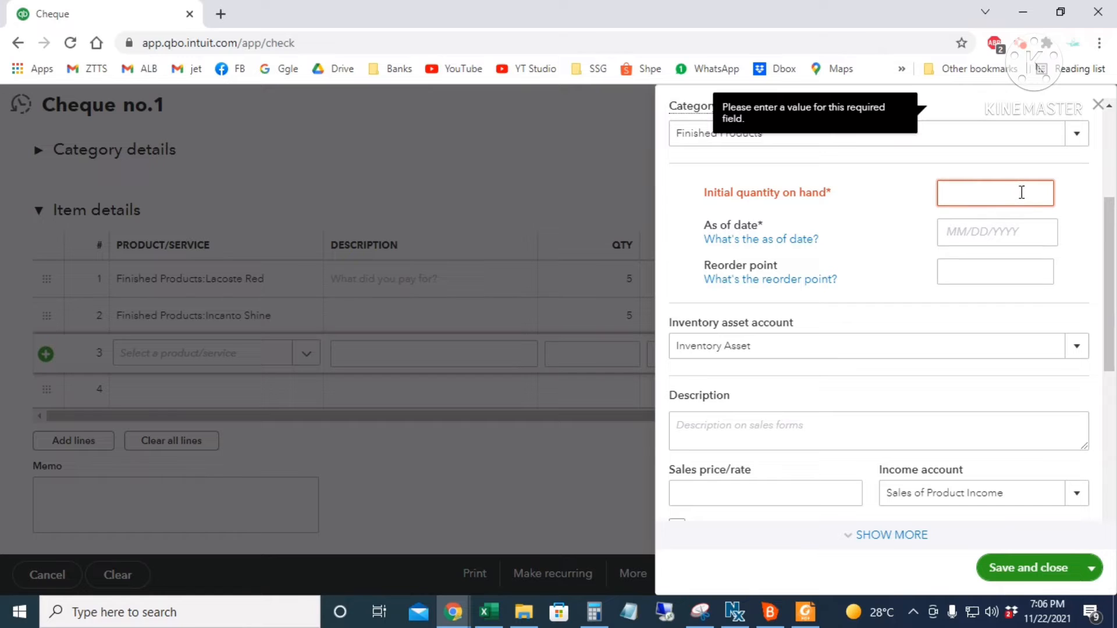
pyautogui.write('0')
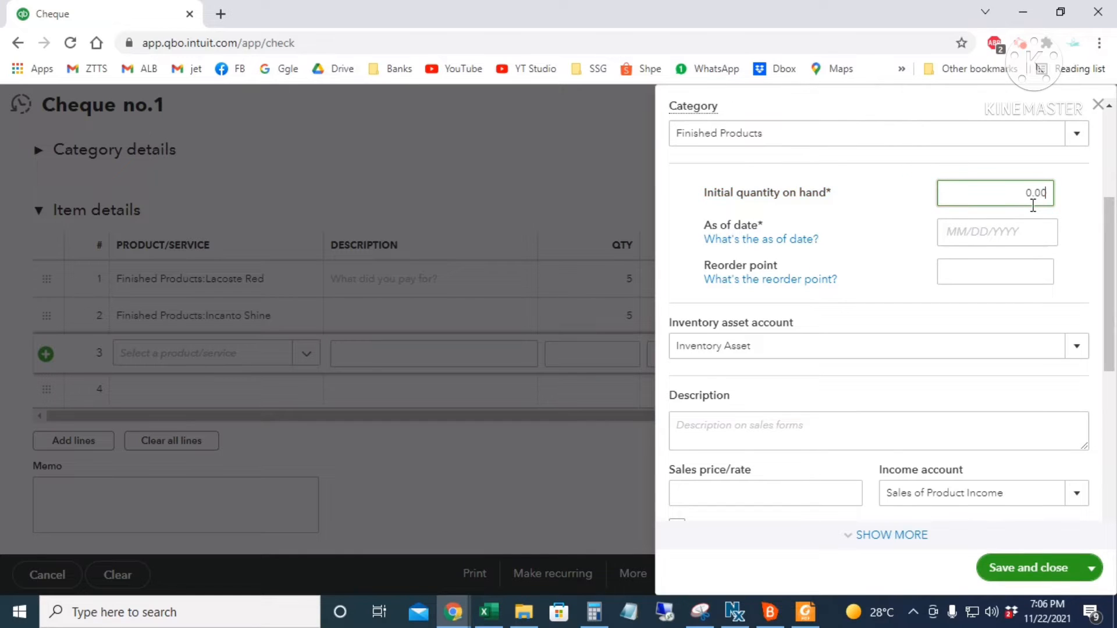
pyautogui.press('Tab')
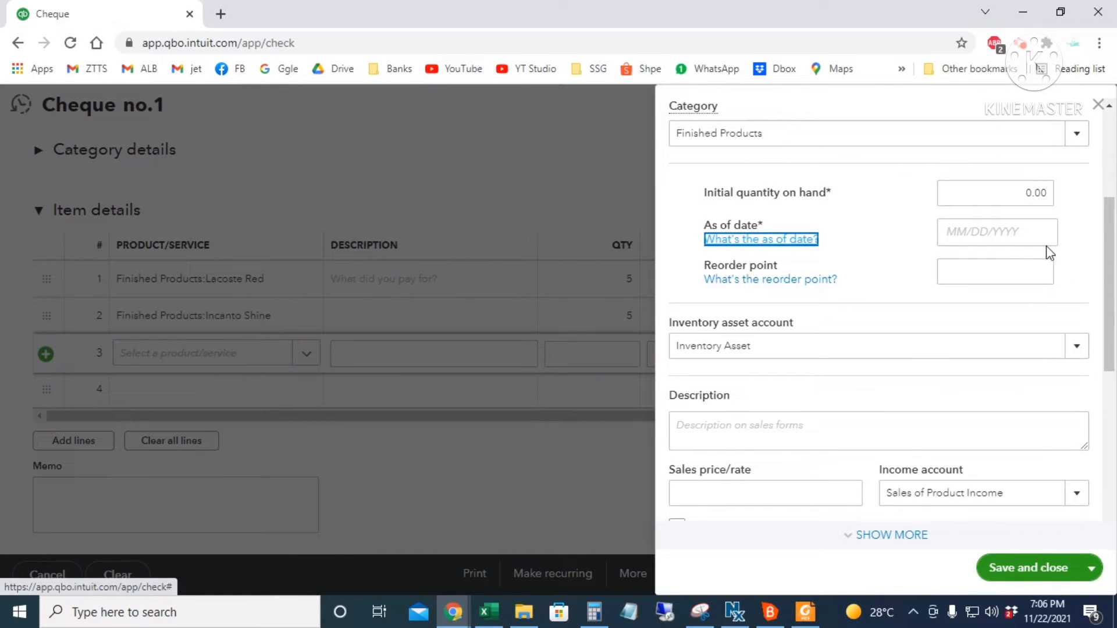
pyautogui.press('Tab')
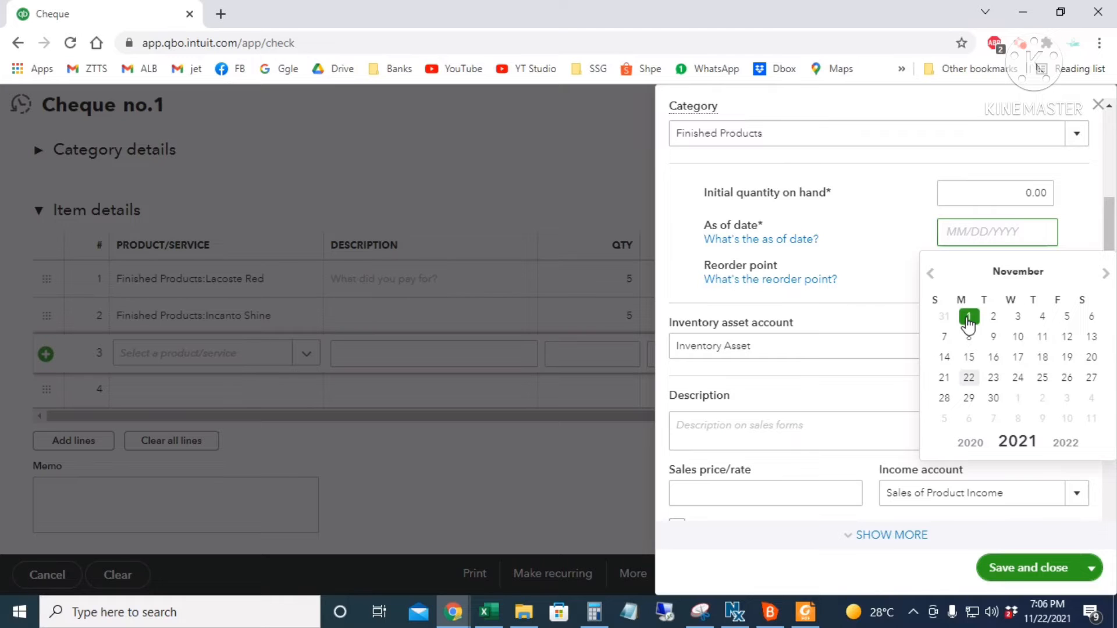
pyautogui.click(968, 319)
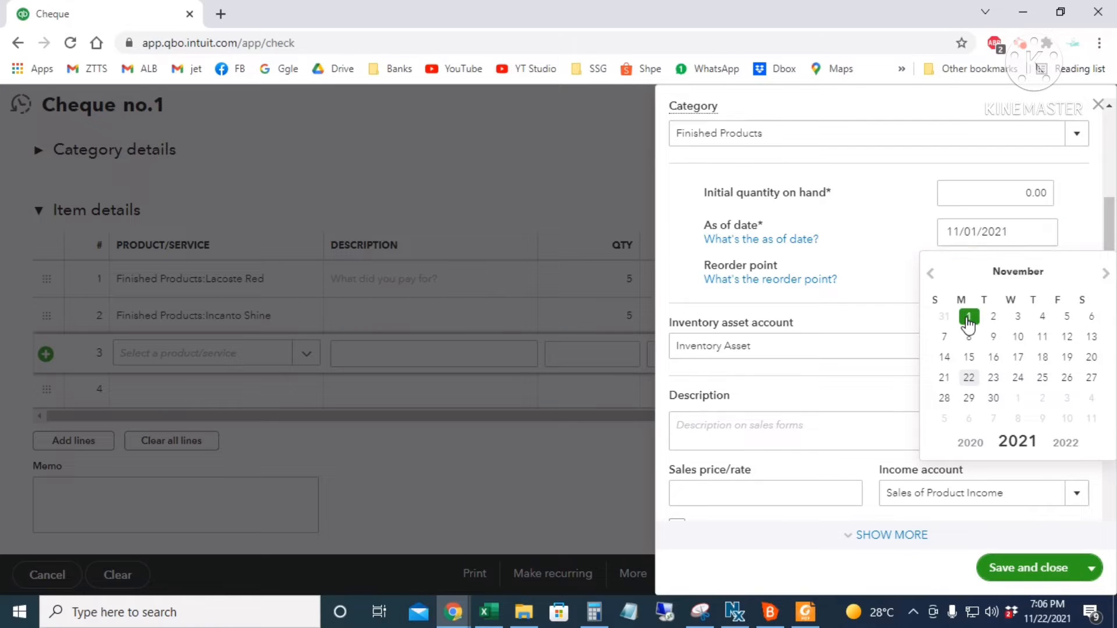
pyautogui.click(1029, 572)
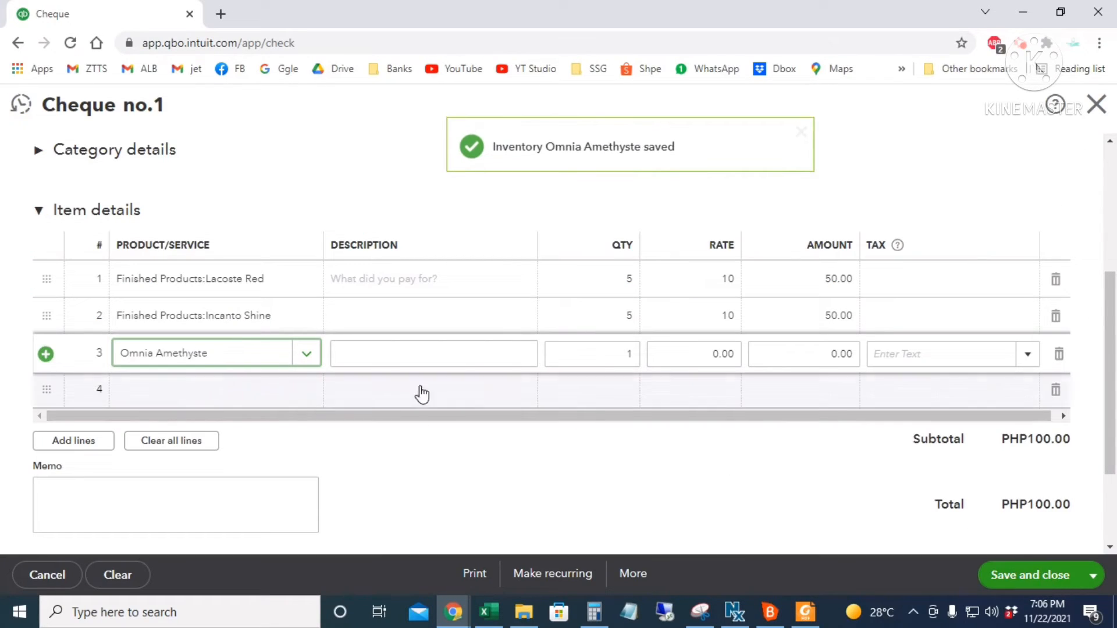
# - Set line 3 to quantity 5 at rate 10 for a PHP150.00 total and save the cheque
pyautogui.click(618, 352)
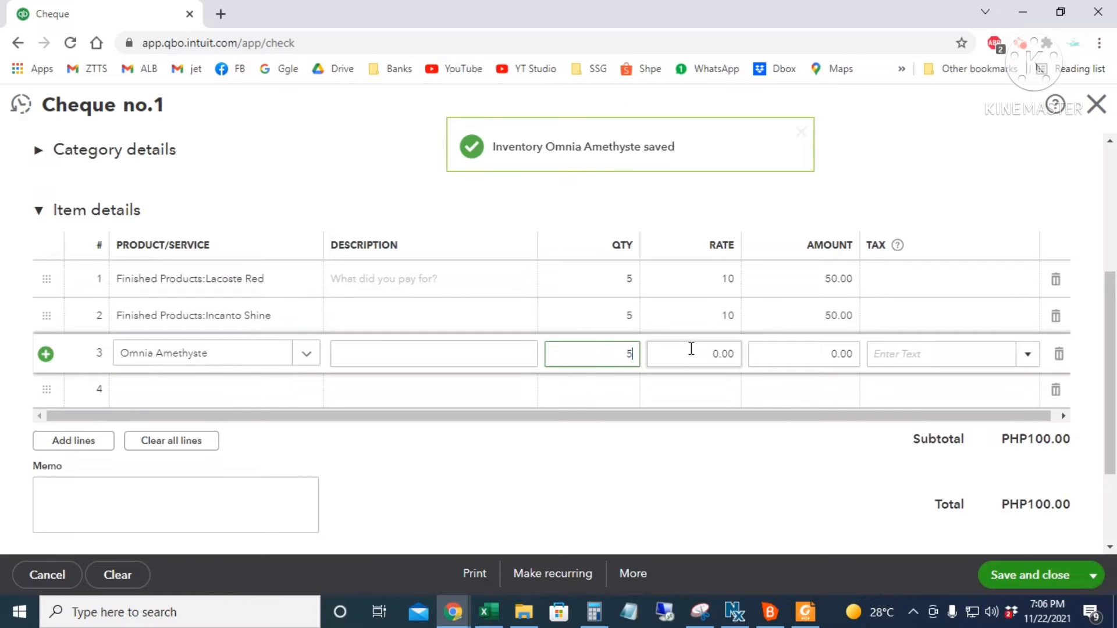
pyautogui.click(691, 349)
pyautogui.write('10')
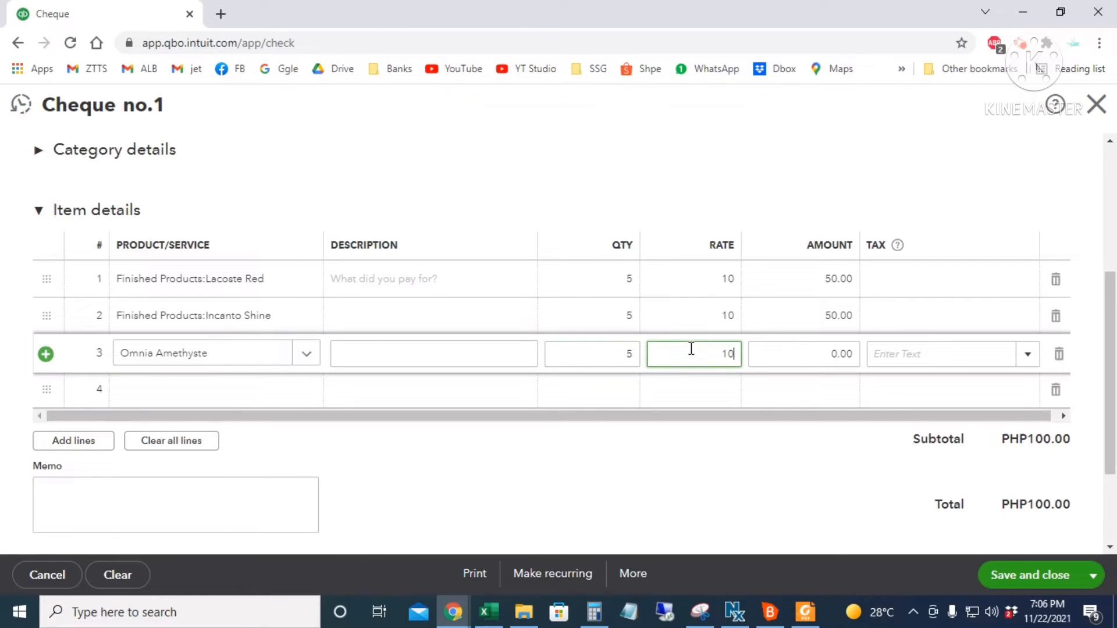
pyautogui.press('Tab')
pyautogui.scroll(5, 785, 466)
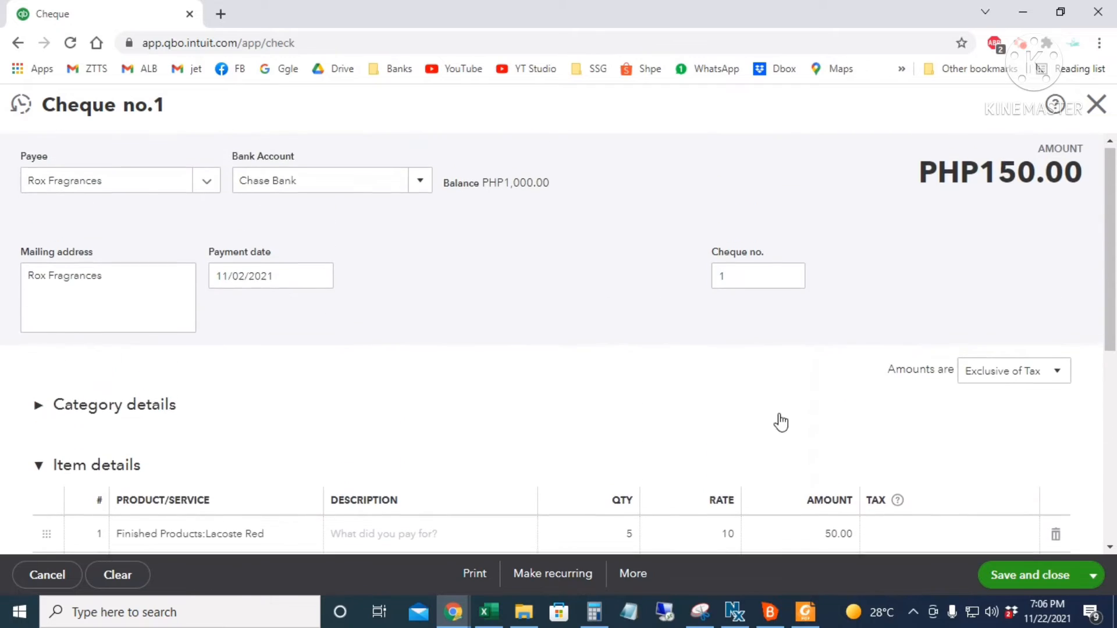
pyautogui.scroll(-7, 750, 338)
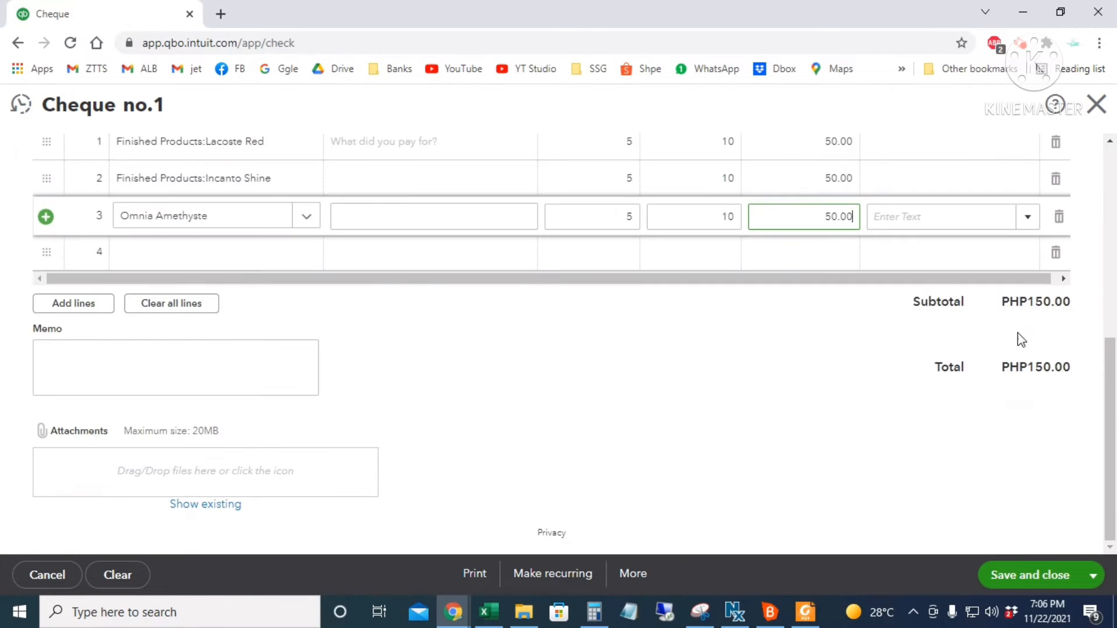
pyautogui.scroll(6, 733, 413)
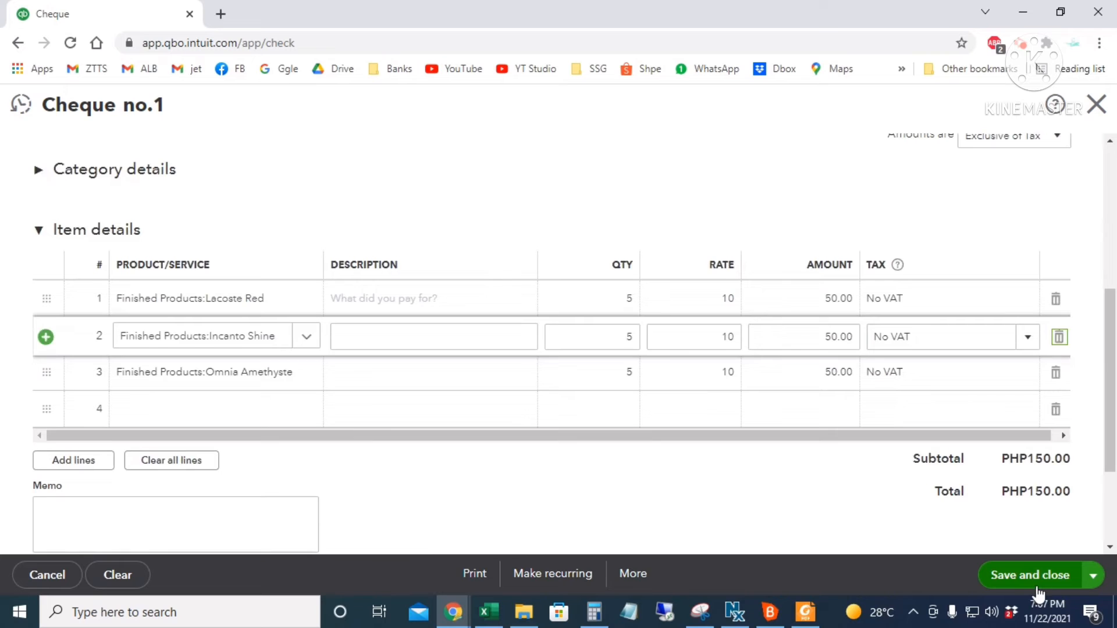
pyautogui.click(1037, 588)
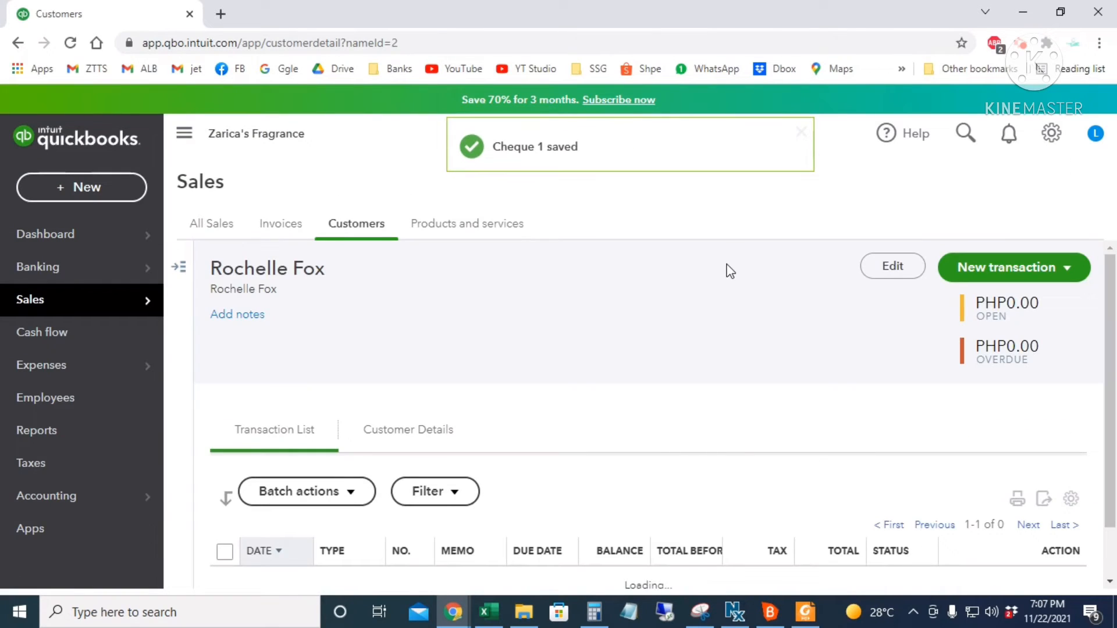
# - Search for Chase, open the Chase Bank account history, and dismiss the tour popup
pyautogui.click(963, 132)
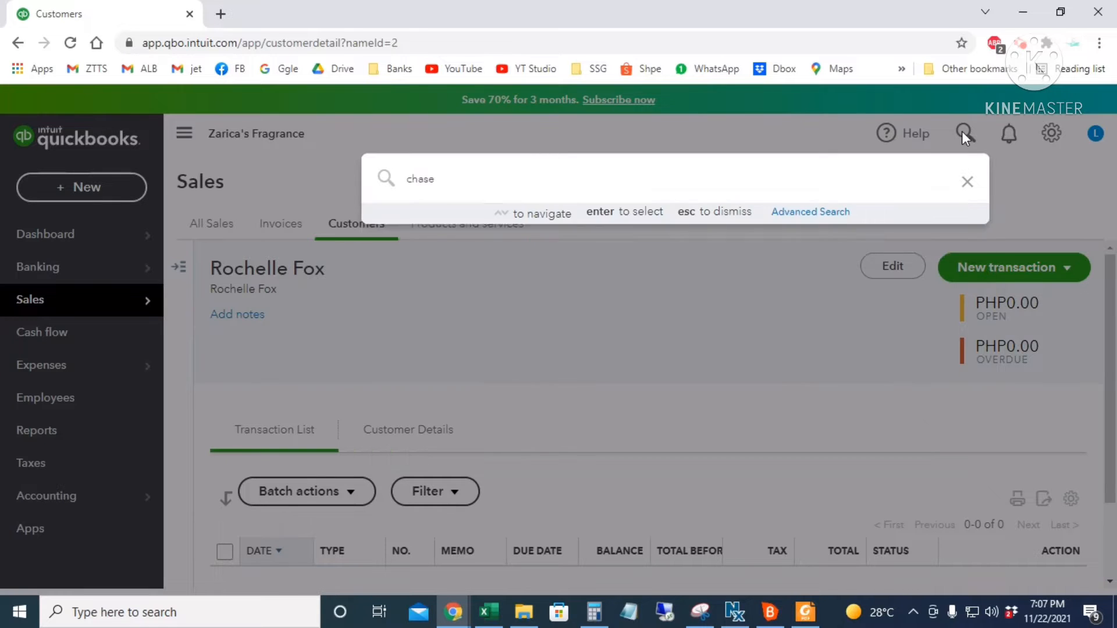
pyautogui.click(575, 230)
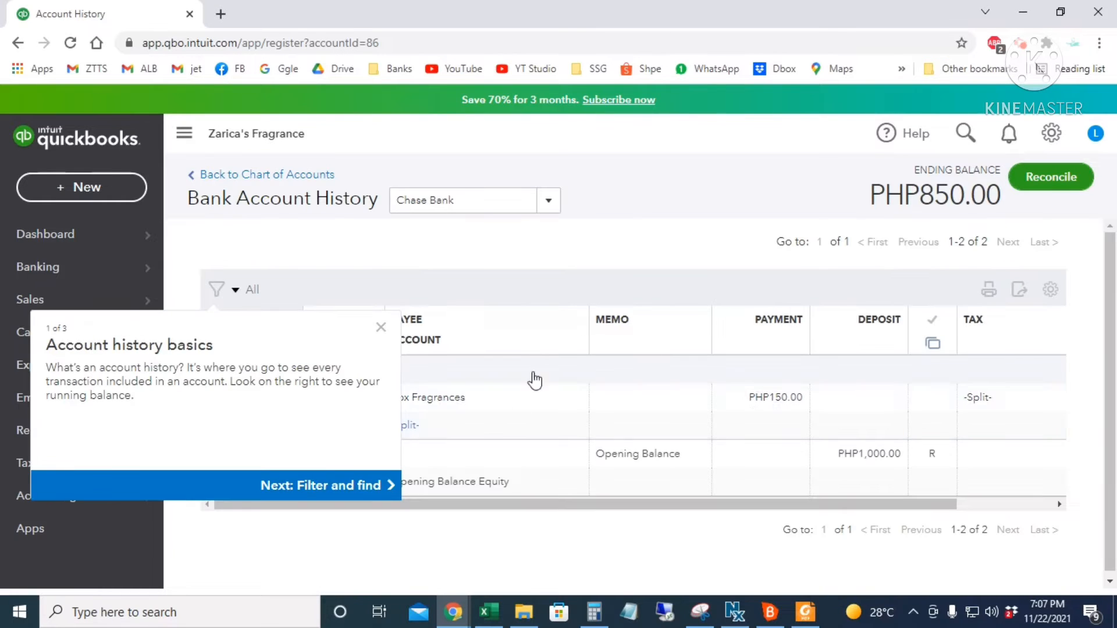
pyautogui.click(381, 327)
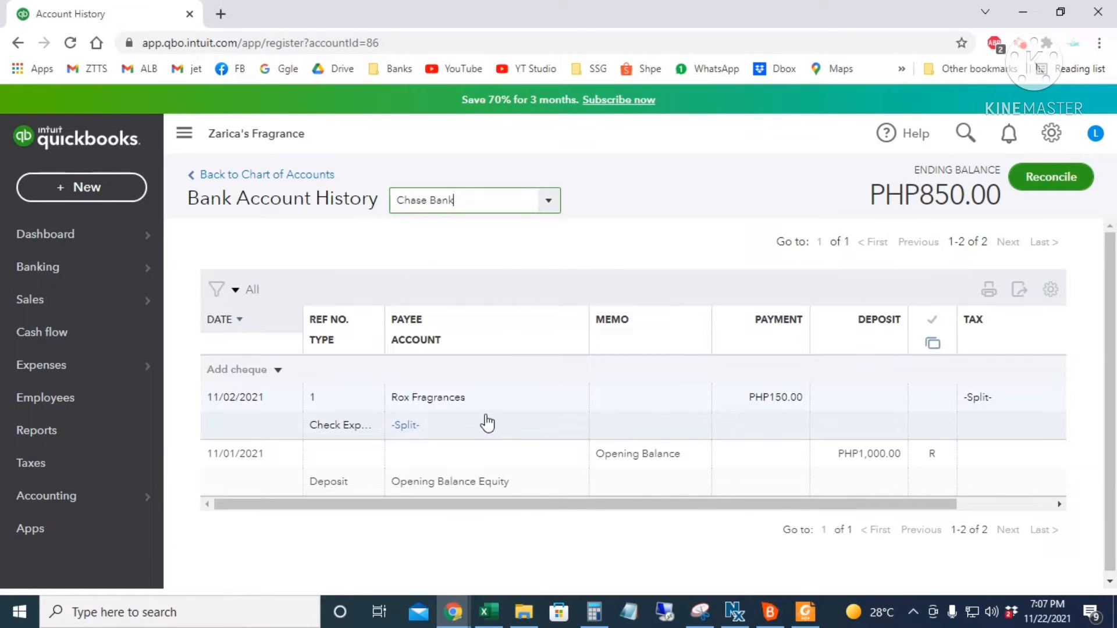
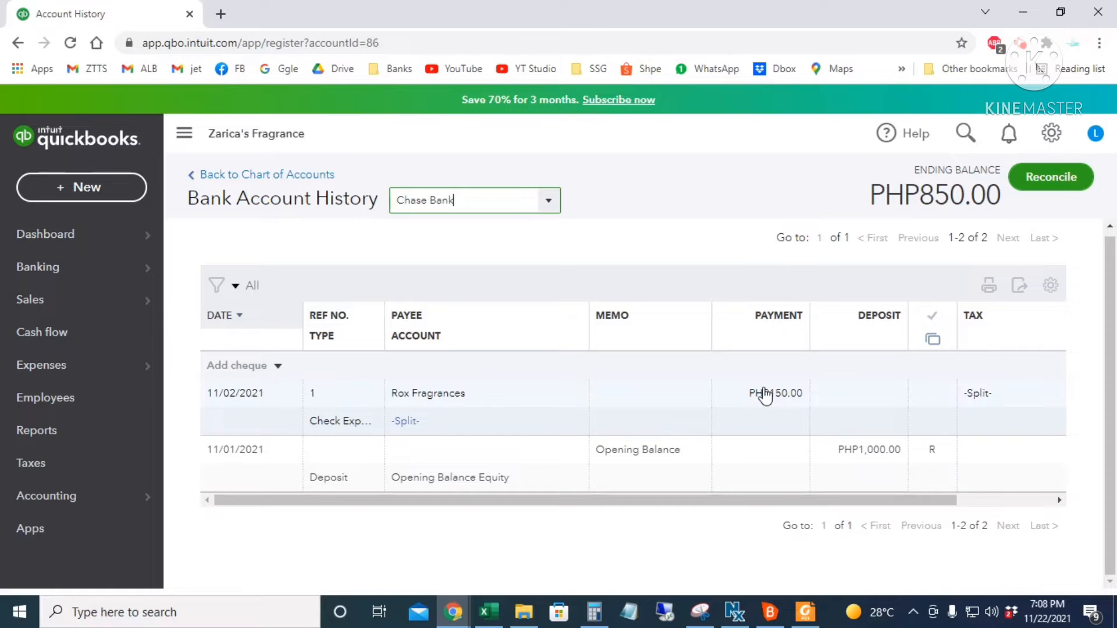
# - Jump from the Chase Bank history to the Products and Services list via search
pyautogui.click(964, 133)
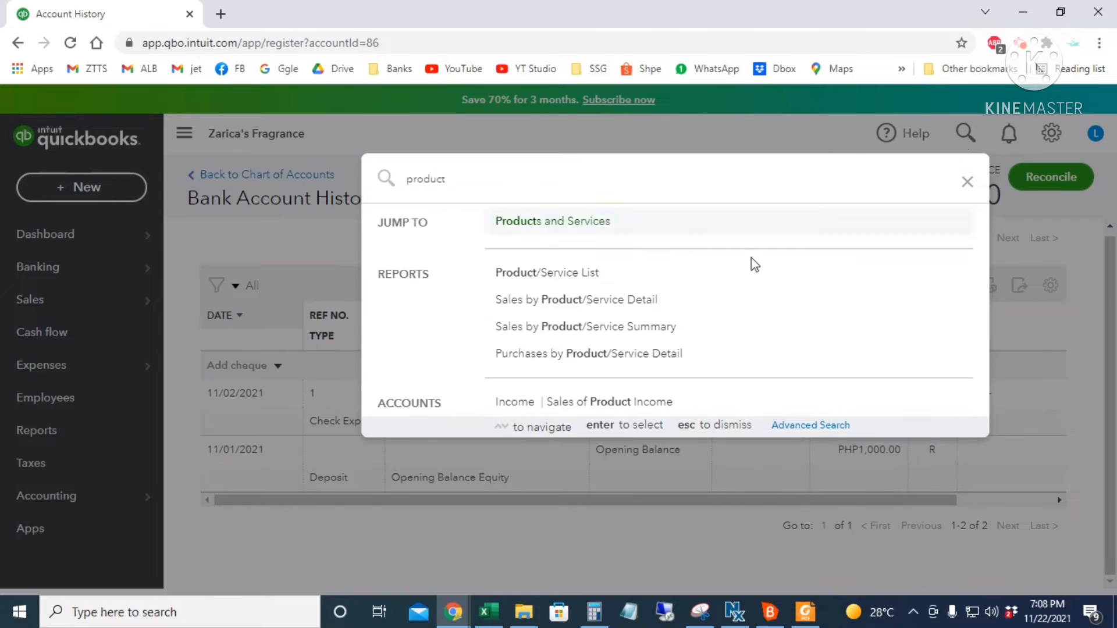
pyautogui.click(571, 230)
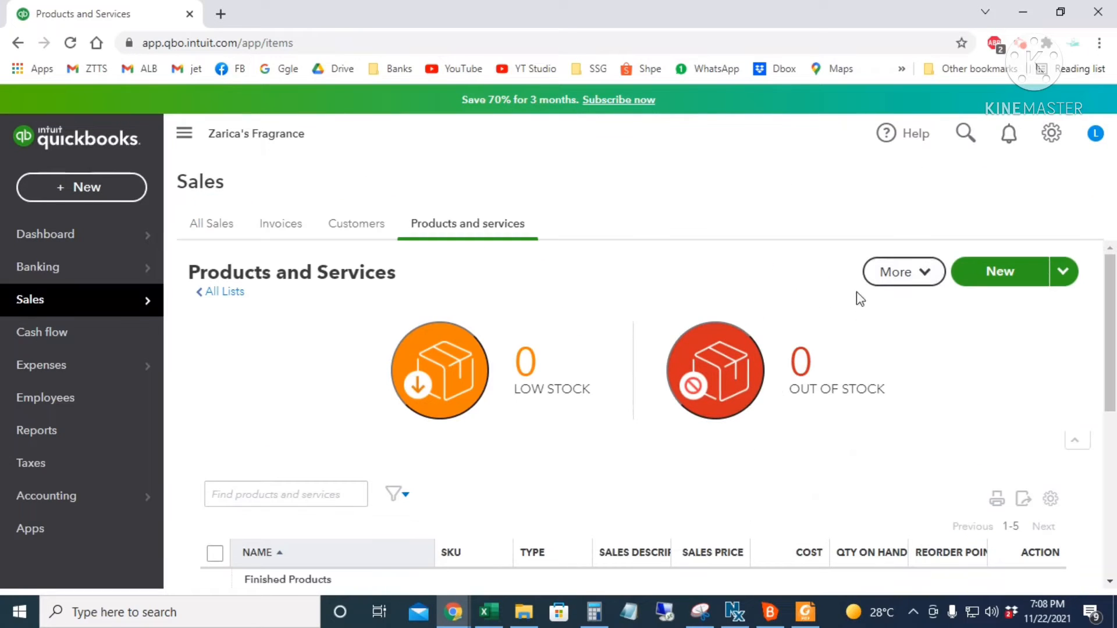
# - Run the QuickReport for Incanto Shine from its Edit dropdown
pyautogui.scroll(-2, 878, 440)
pyautogui.scroll(-3, 878, 434)
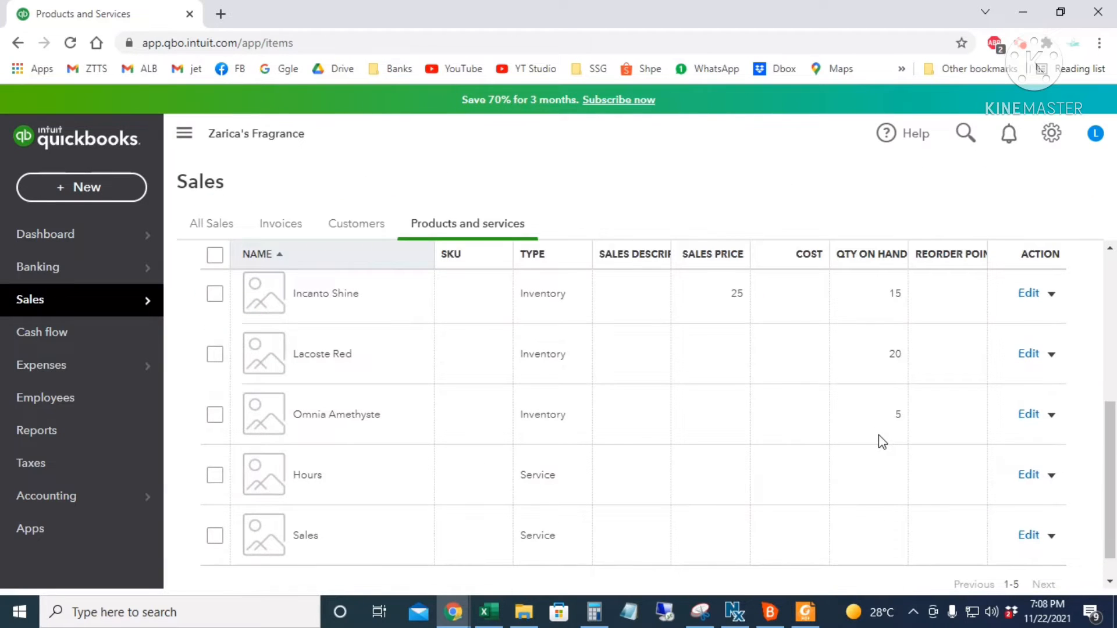
pyautogui.scroll(-1, 878, 442)
pyautogui.scroll(2, 896, 442)
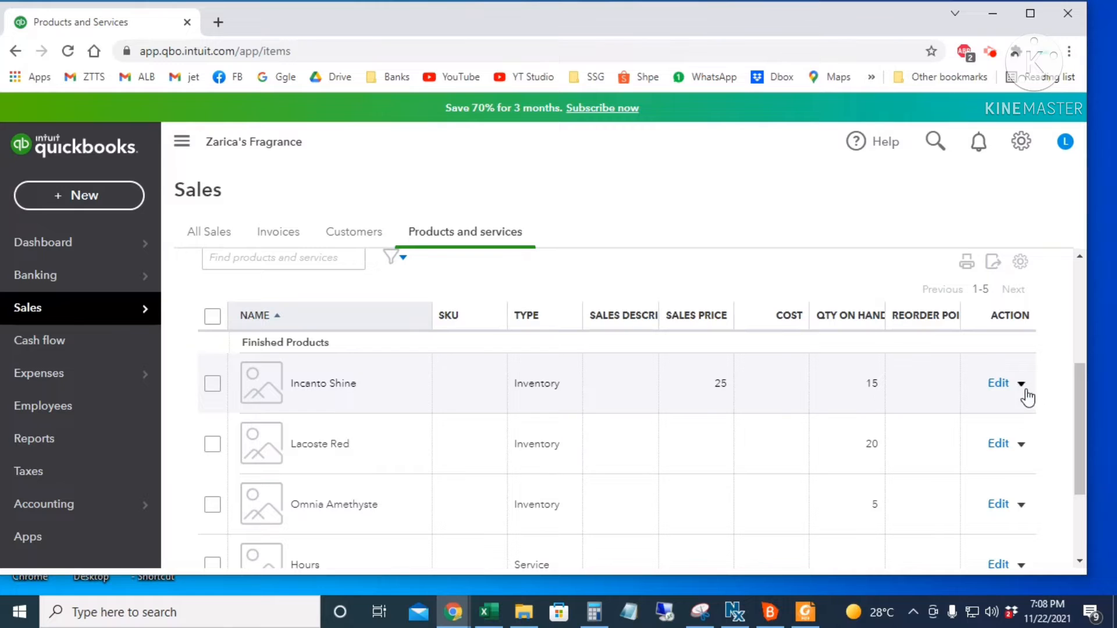
pyautogui.click(1021, 385)
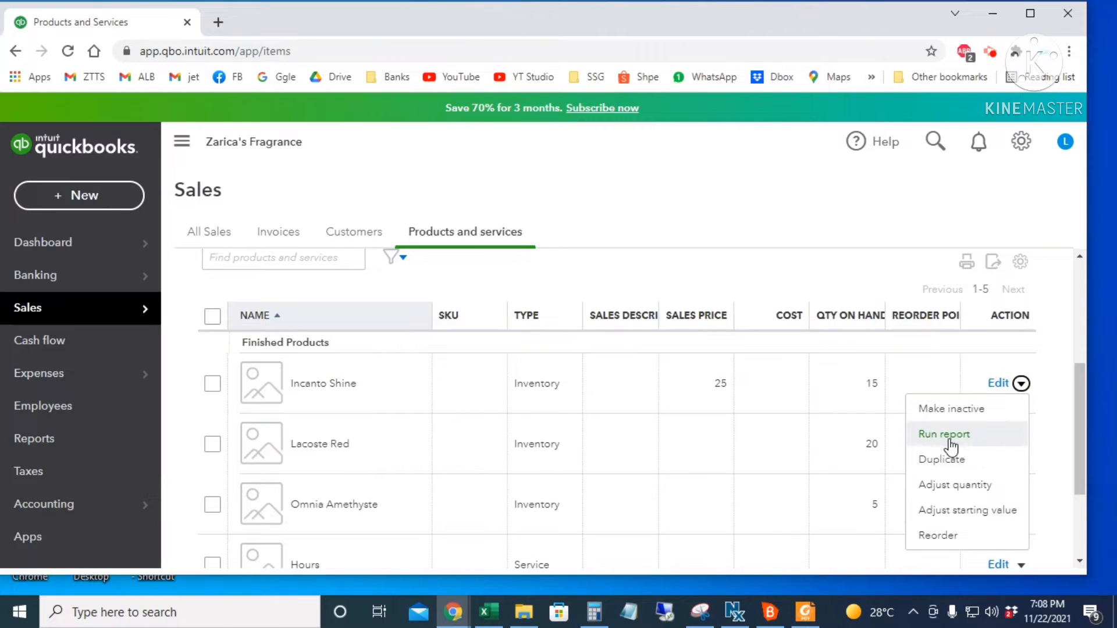
pyautogui.click(949, 441)
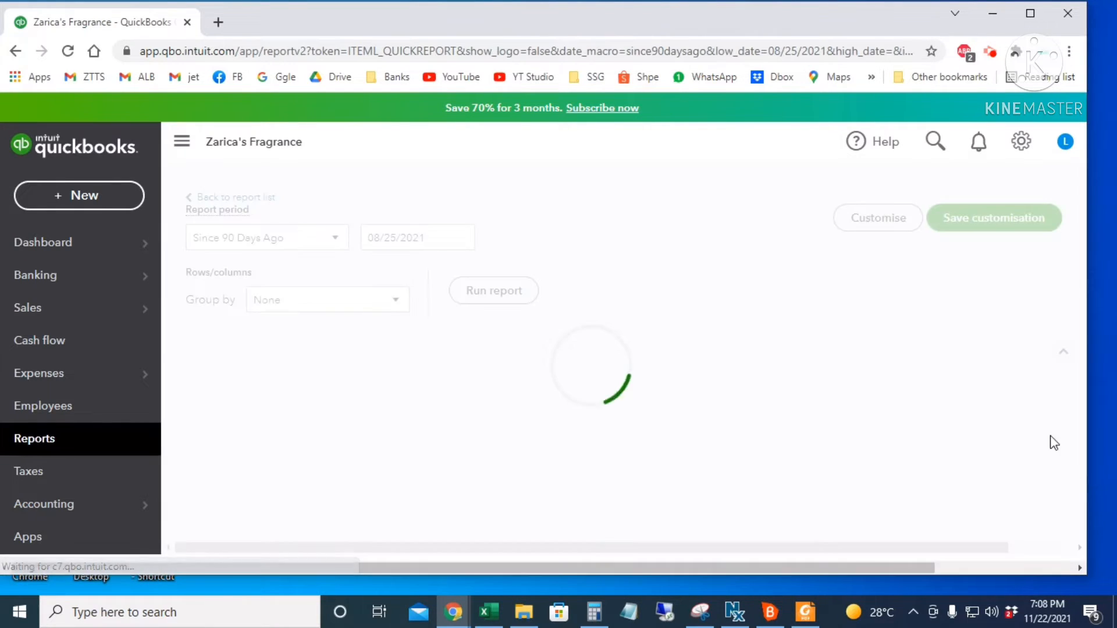
# - Scroll across the Incanto Shine report to review its PHP50.00 Inventory Asset columns
pyautogui.scroll(-1, 875, 370)
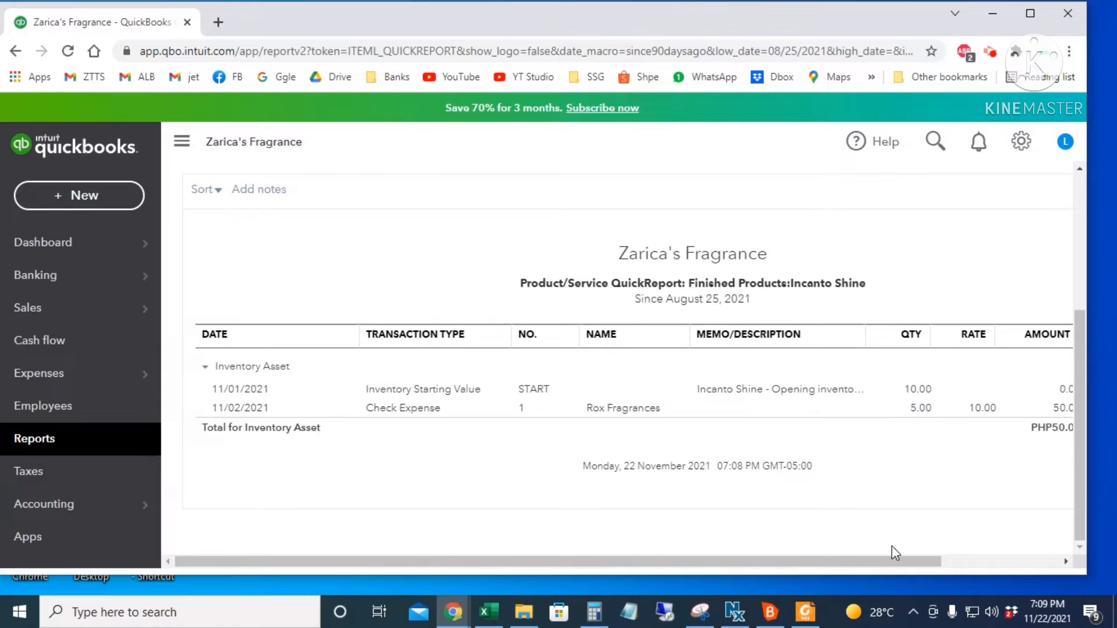
pyautogui.moveTo(882, 562); pyautogui.dragTo(1045, 556)
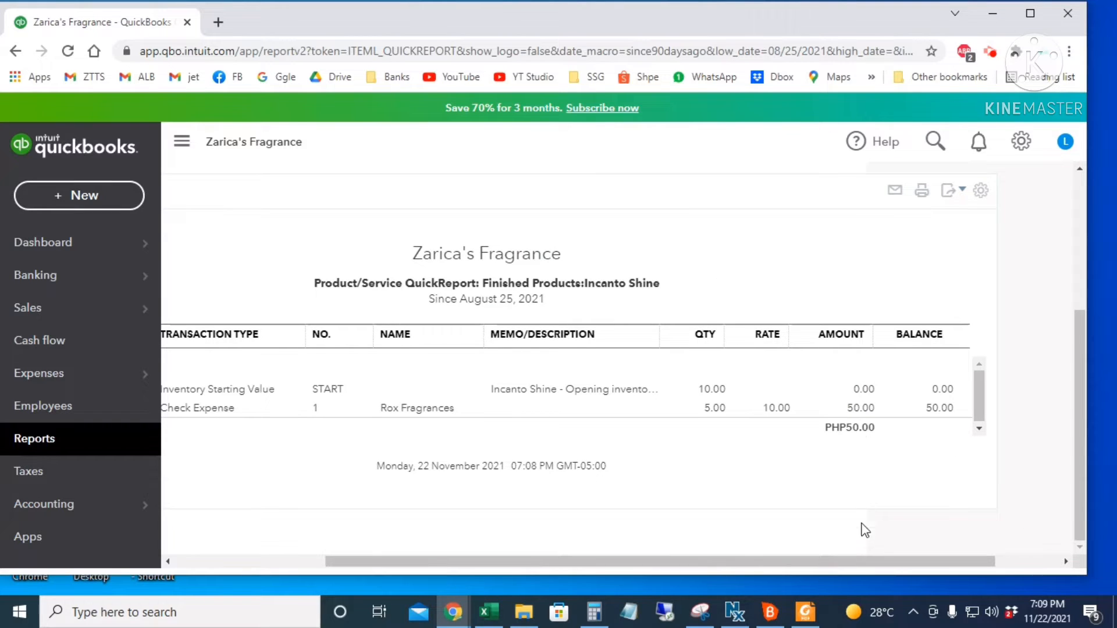
pyautogui.moveTo(891, 566); pyautogui.dragTo(794, 562)
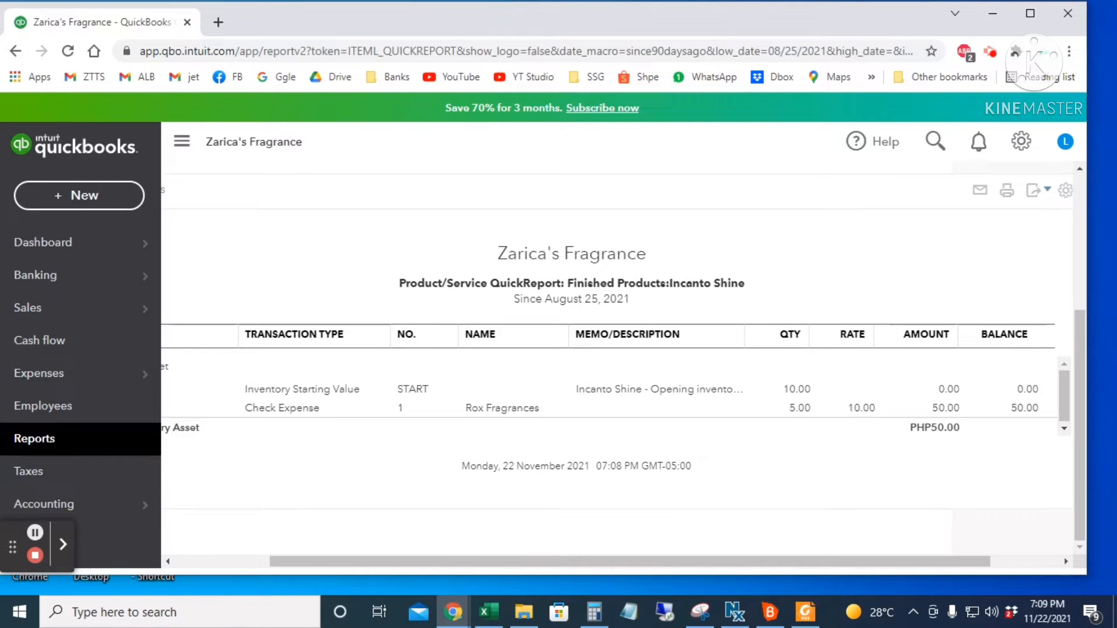
pyautogui.click(71, 198)
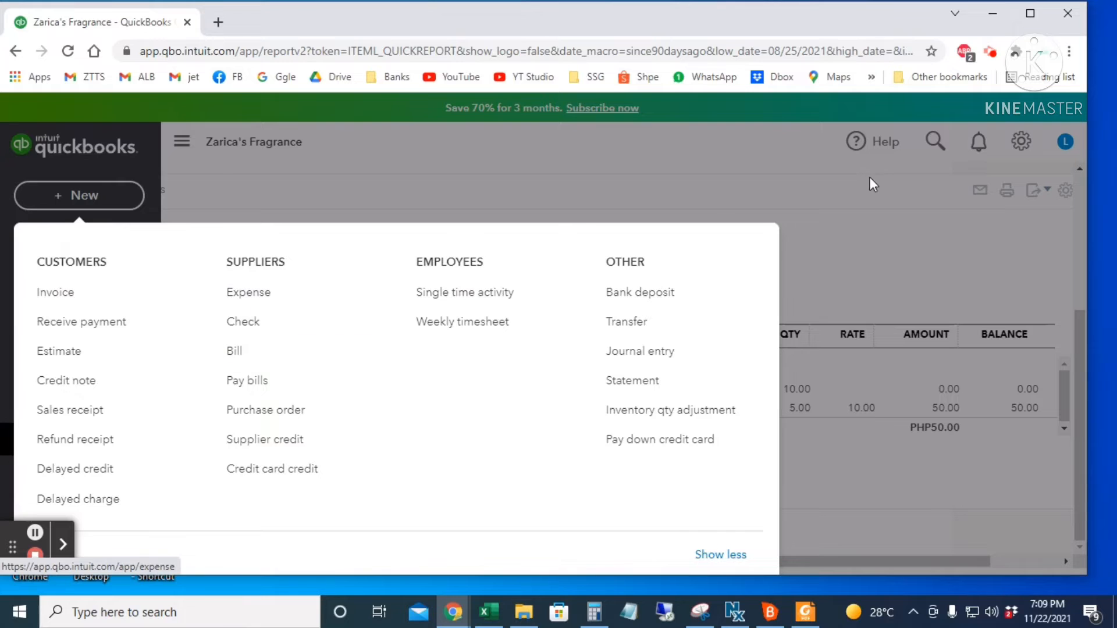
# - Start a new bill and create supplier Jennypeas Fragrances as its supplier
pyautogui.click(848, 187)
pyautogui.click(933, 143)
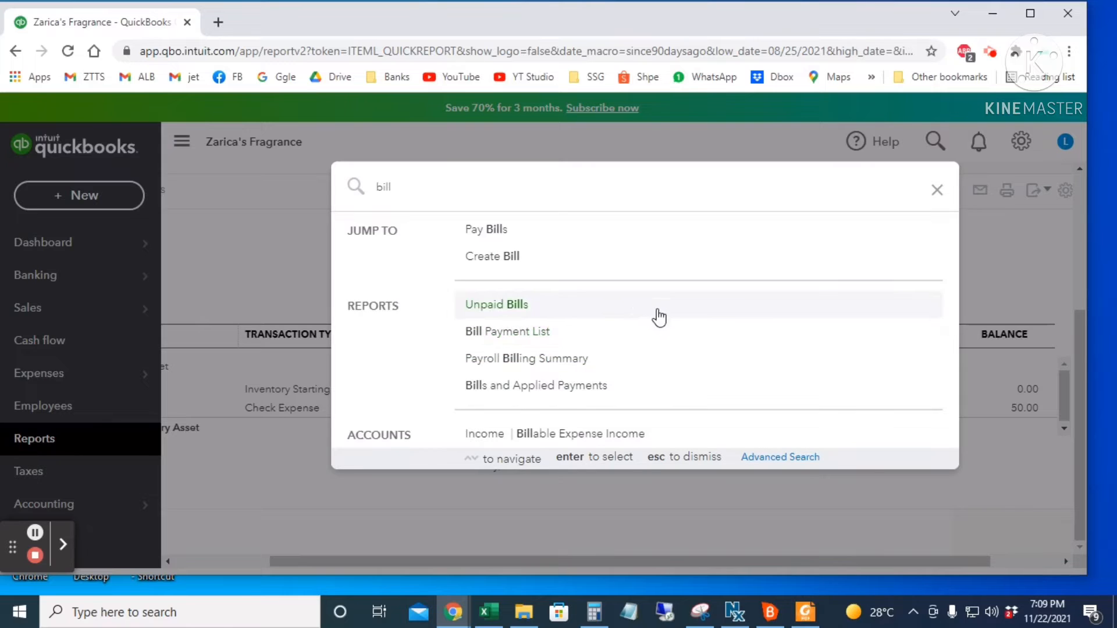
pyautogui.click(507, 260)
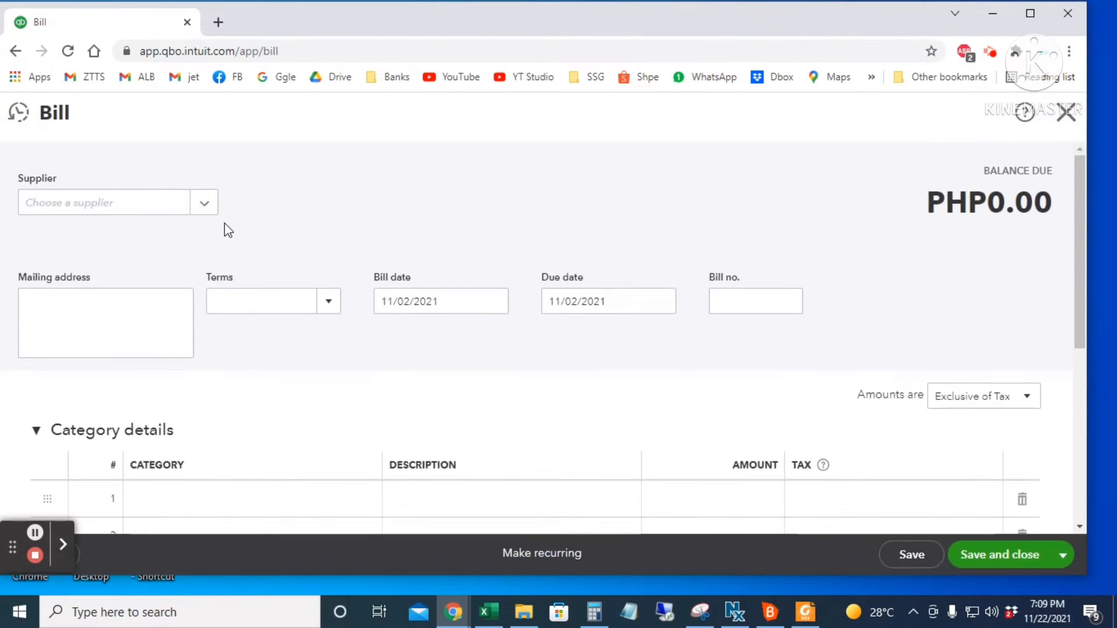
pyautogui.click(203, 208)
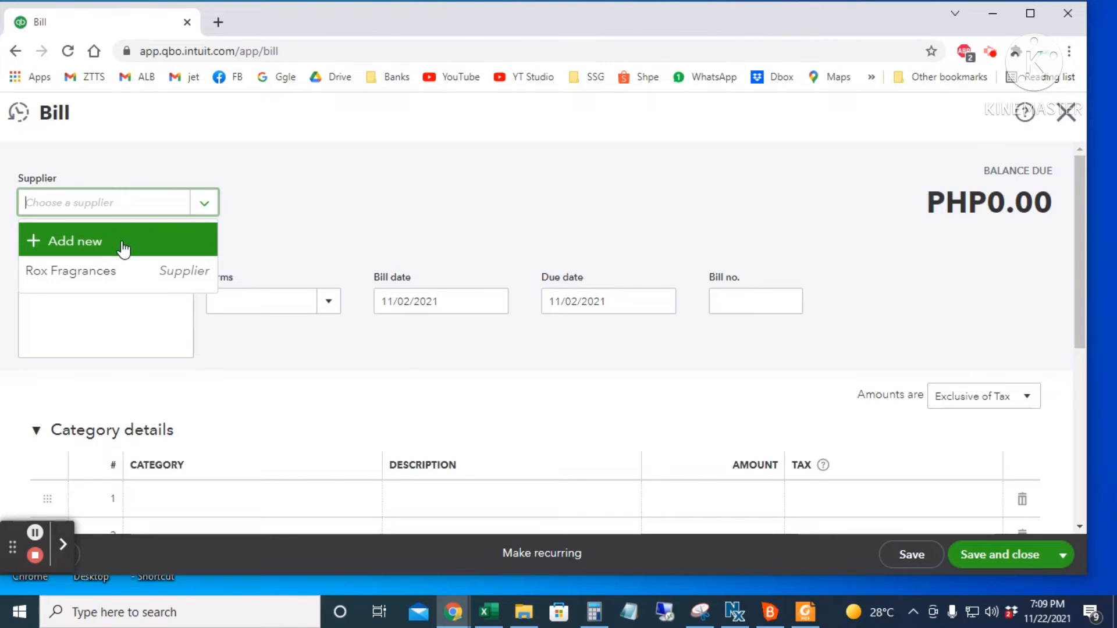
pyautogui.click(82, 241)
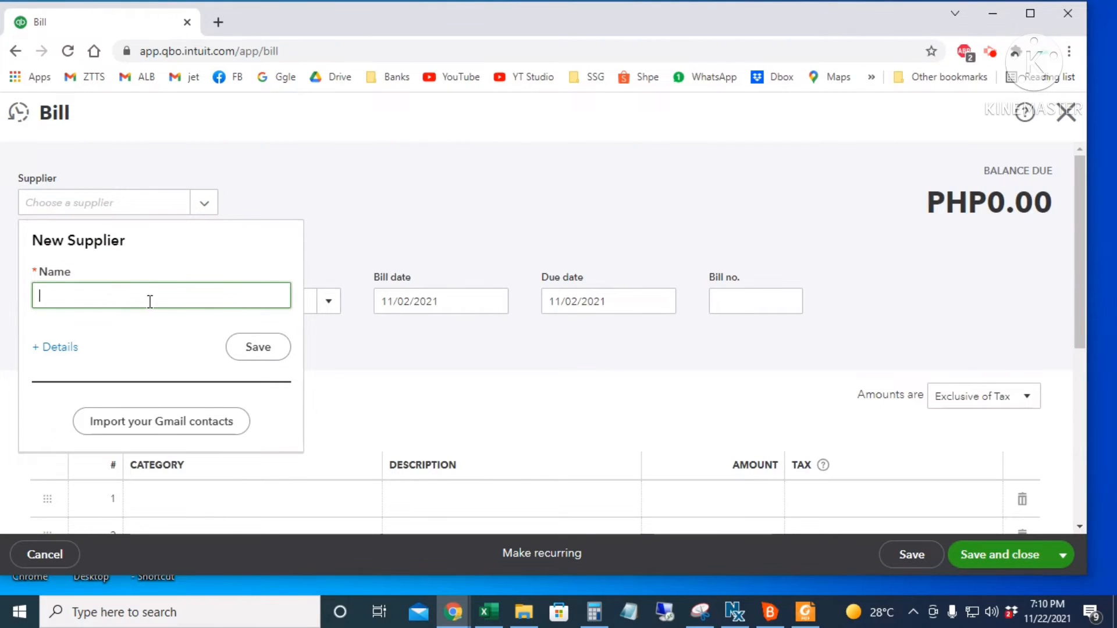
pyautogui.write('Jennypeas Fragr')
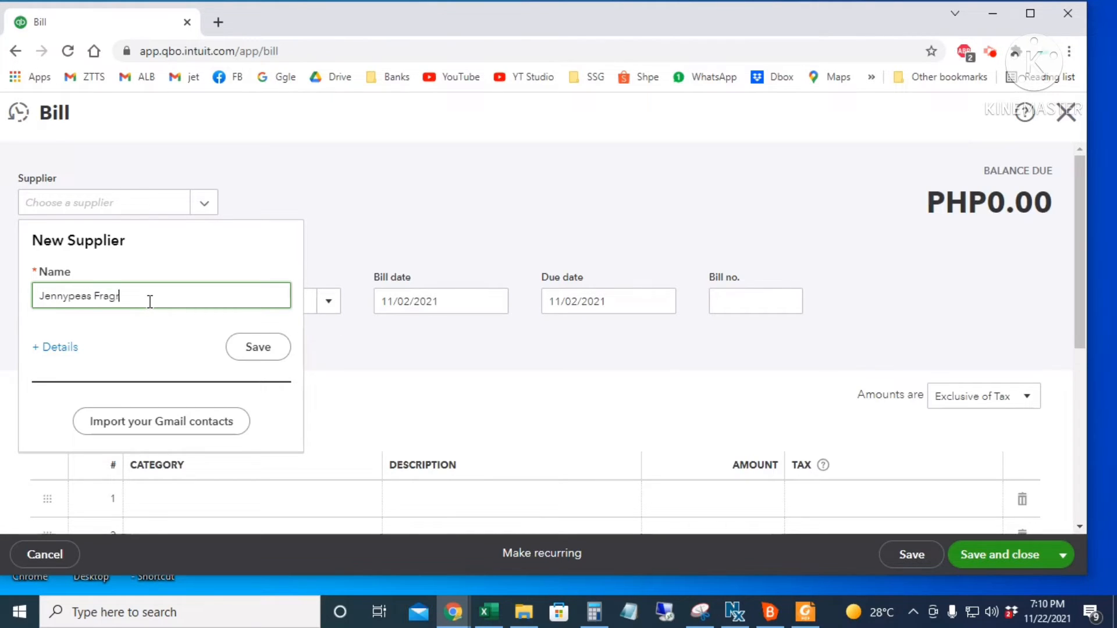
pyautogui.write('ances')
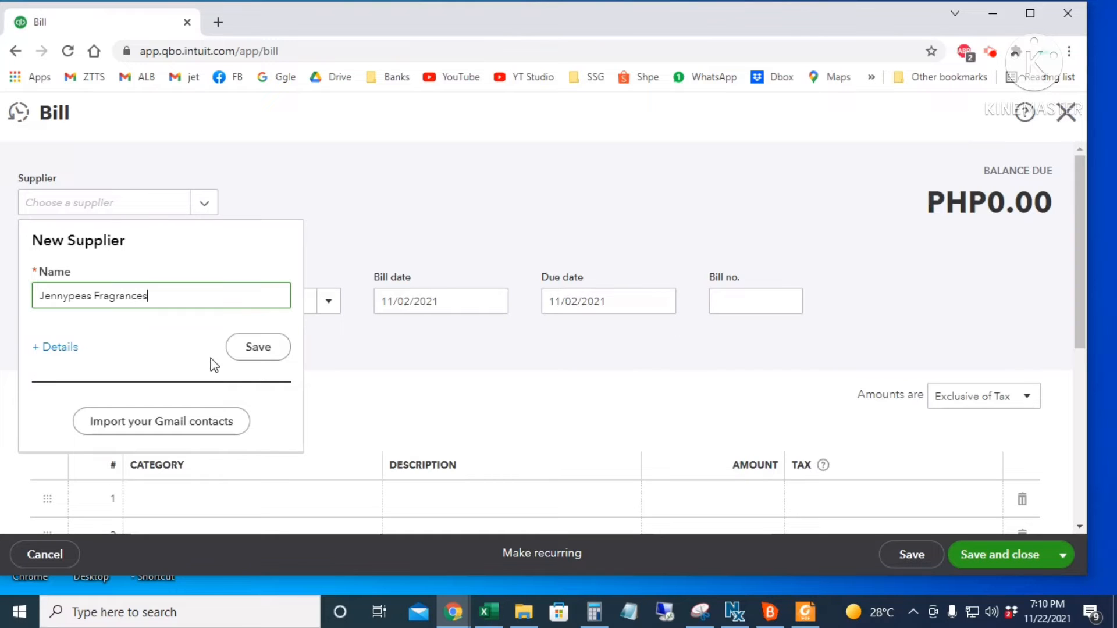
pyautogui.click(243, 352)
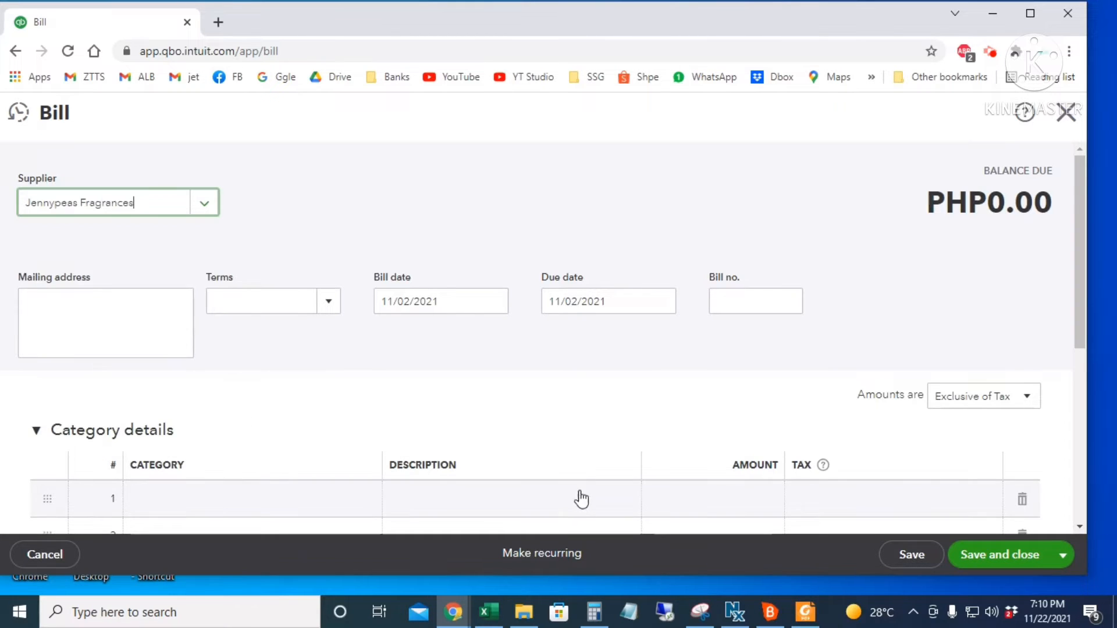
pyautogui.scroll(-1, 289, 342)
# - Give the bill Net 30 terms, bill date 11/03/2021 and due date 12/03/2021
pyautogui.click(327, 222)
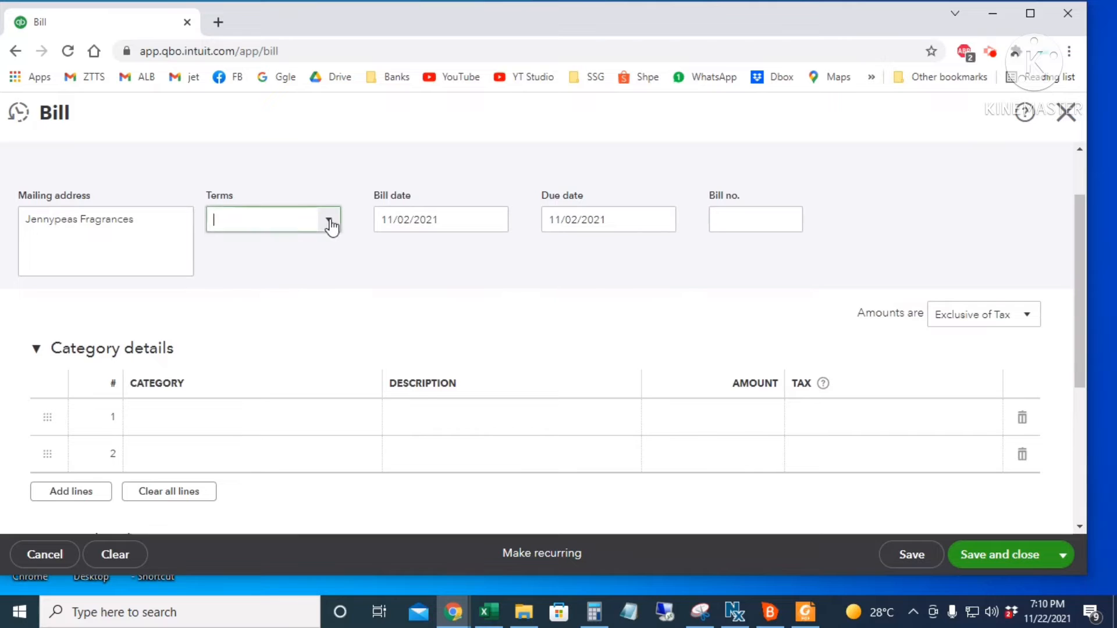
pyautogui.click(253, 342)
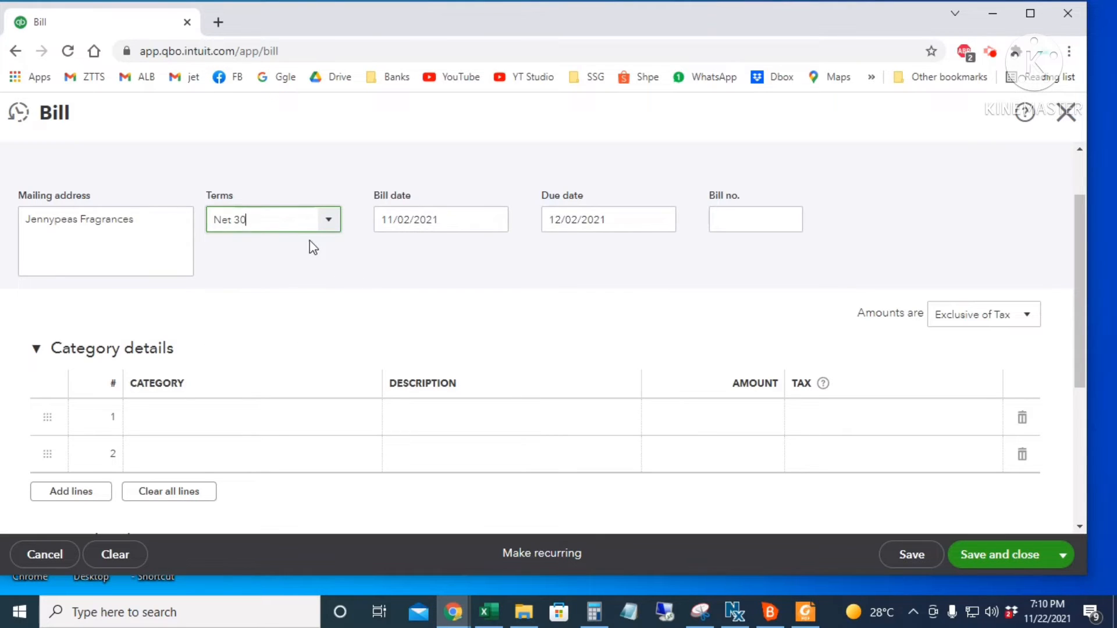
pyautogui.moveTo(274, 221); pyautogui.dragTo(199, 232)
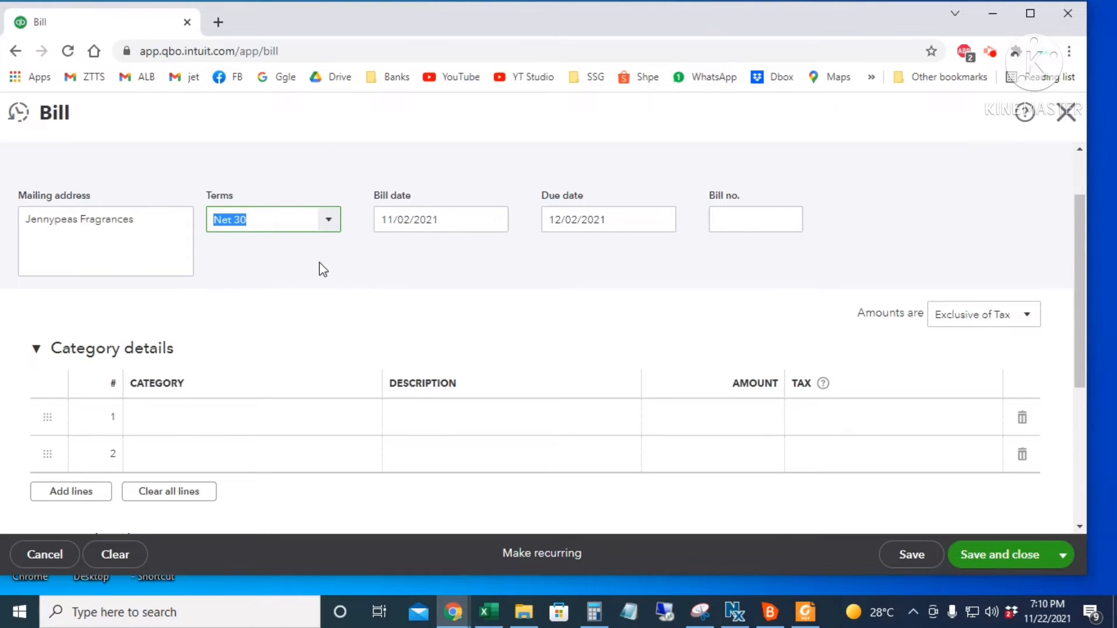
pyautogui.click(503, 228)
pyautogui.click(496, 226)
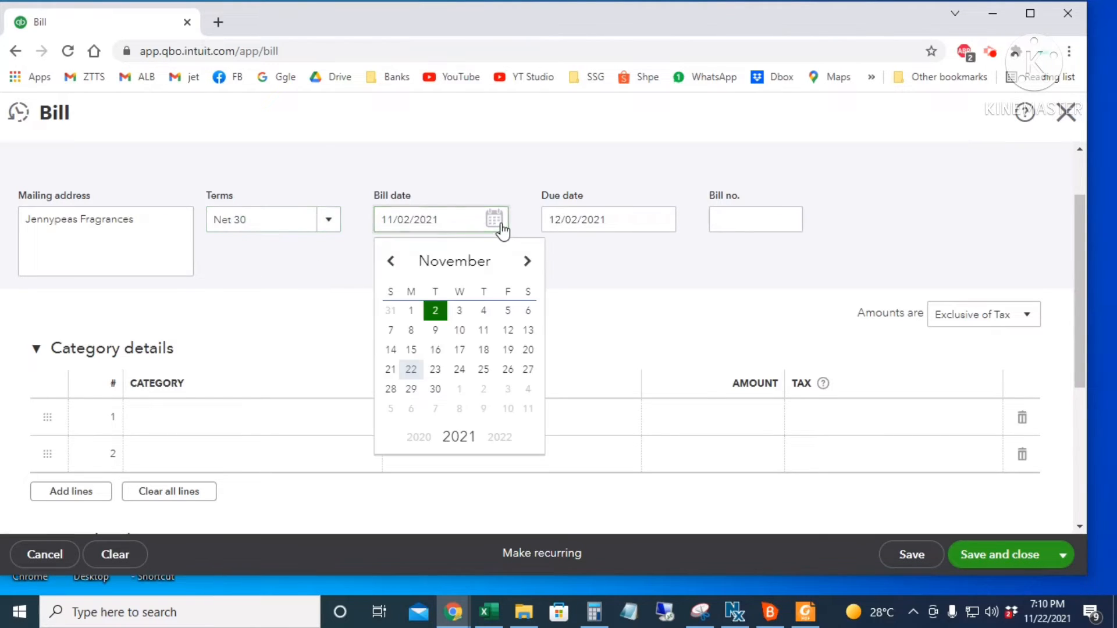
pyautogui.click(459, 312)
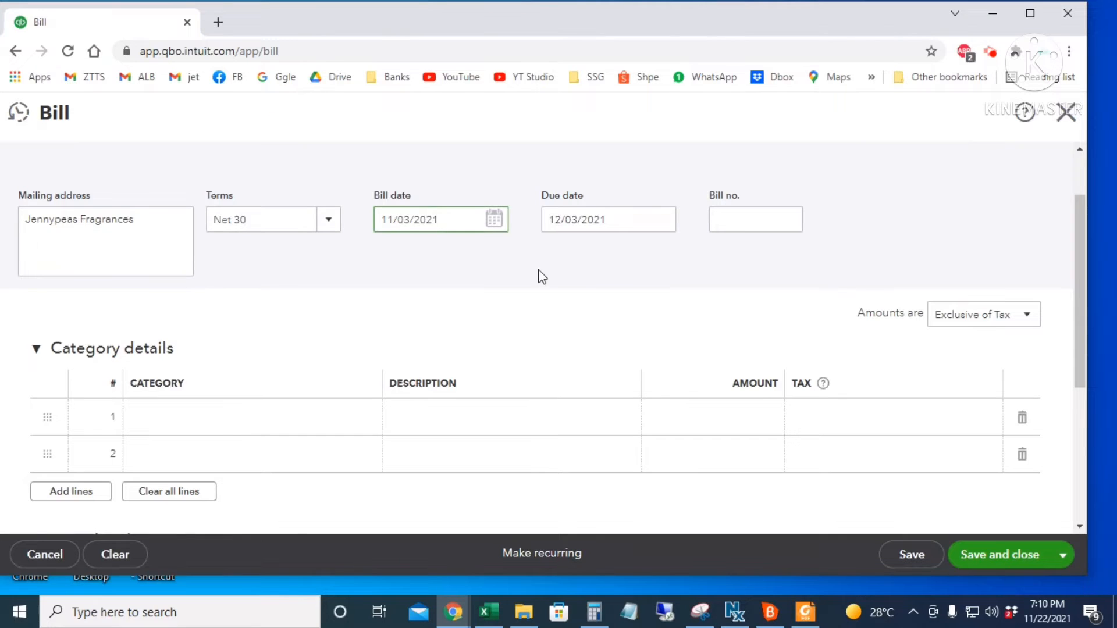
pyautogui.click(621, 221)
pyautogui.click(626, 219)
pyautogui.moveTo(625, 218); pyautogui.dragTo(516, 242)
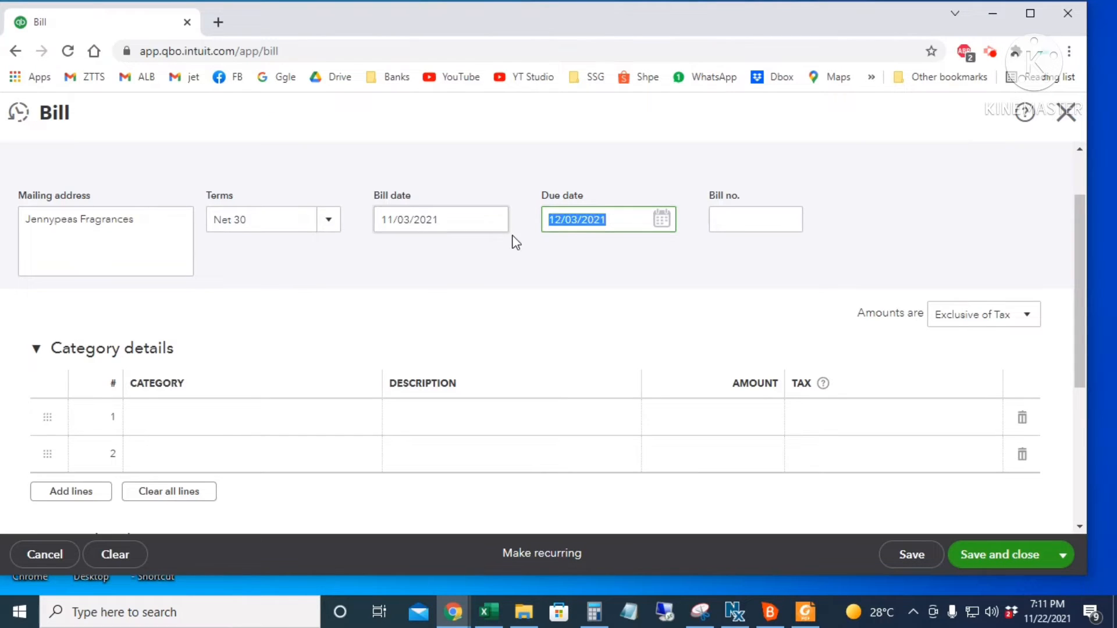
pyautogui.click(450, 225)
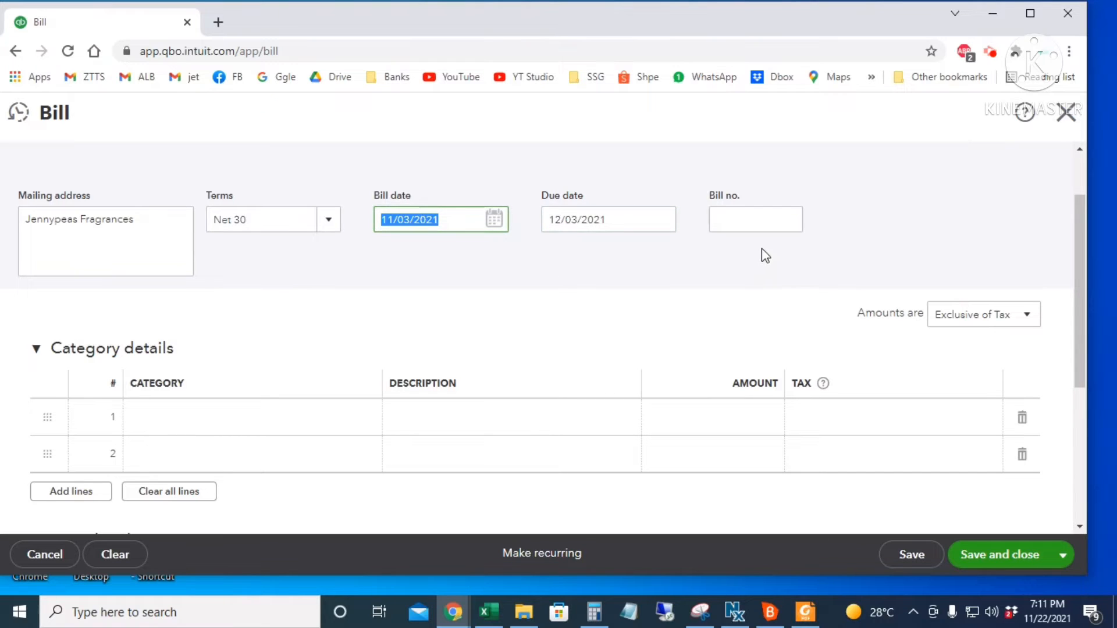
# - Enter bill number 12345 and switch from Category details to Item details
pyautogui.click(763, 218)
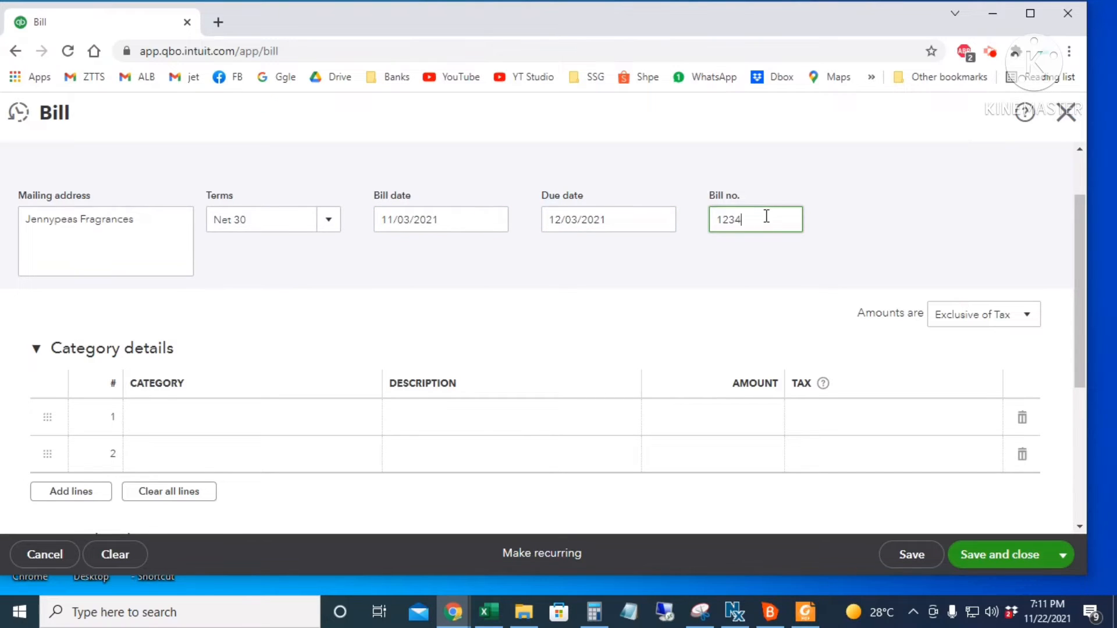
pyautogui.scroll(-3, 322, 389)
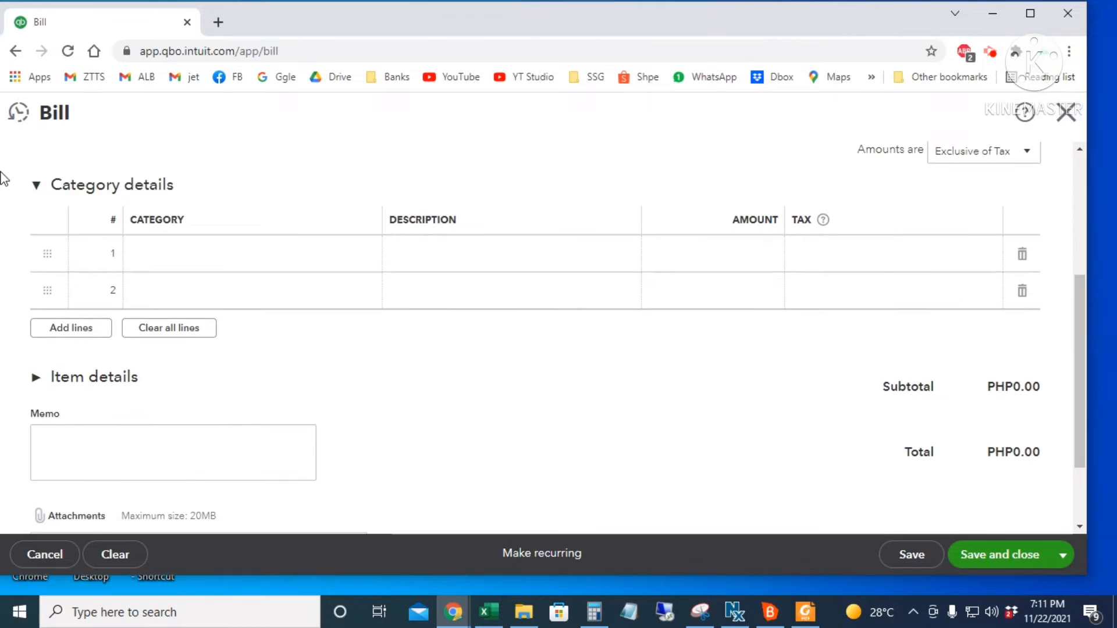
pyautogui.click(35, 186)
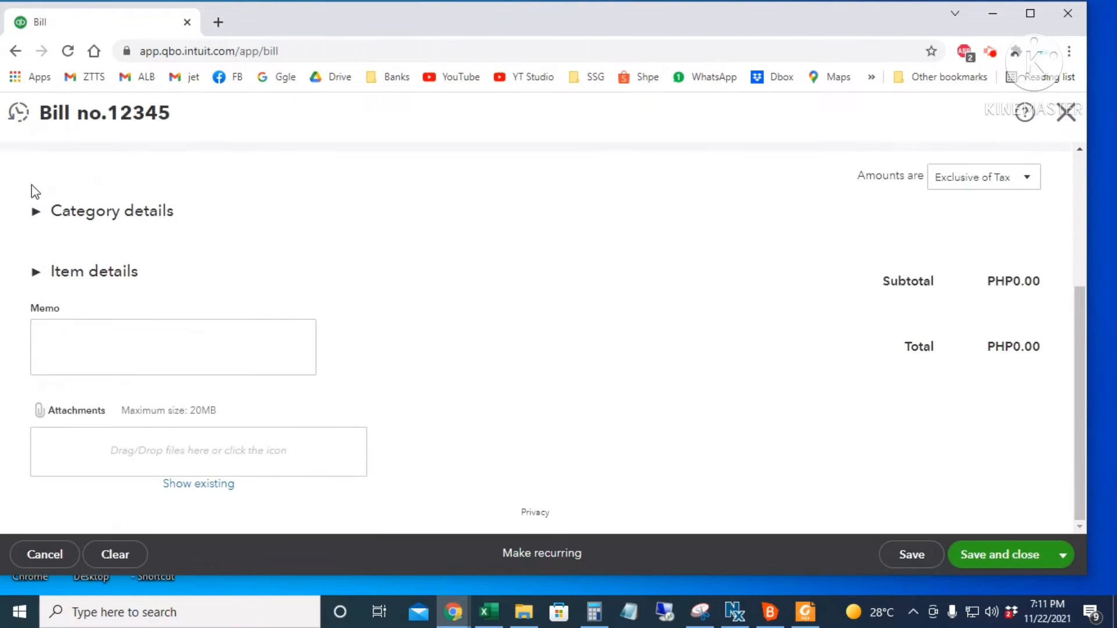
pyautogui.click(35, 276)
# - Put Omnia Amethyste on line 1: quantity 50, rate 10, No VAT
pyautogui.scroll(-1, 99, 317)
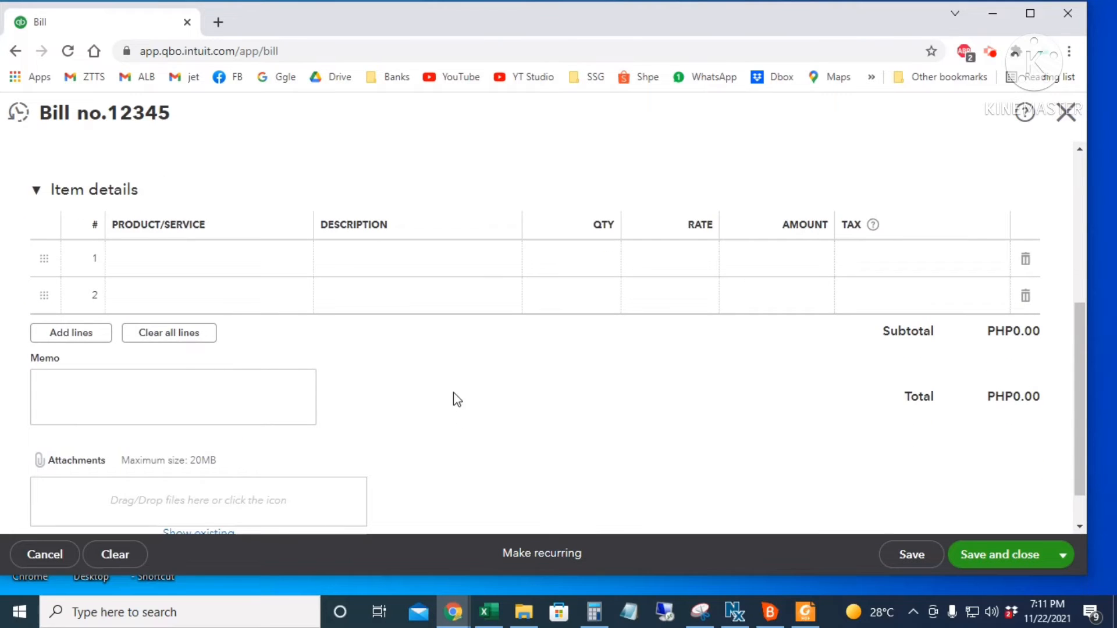
pyautogui.click(247, 270)
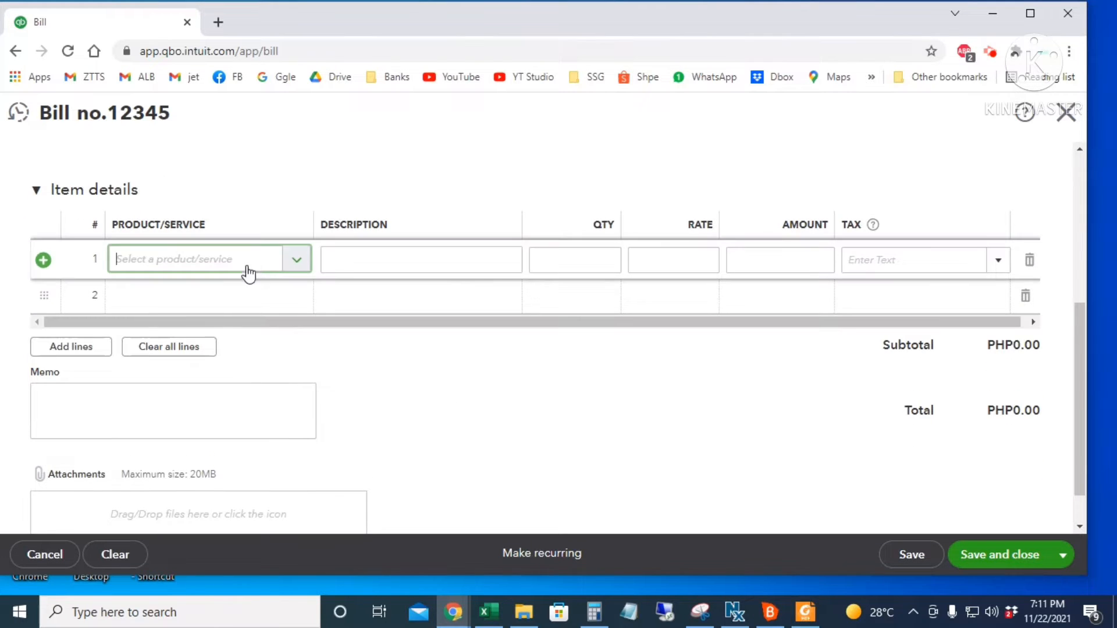
pyautogui.click(295, 262)
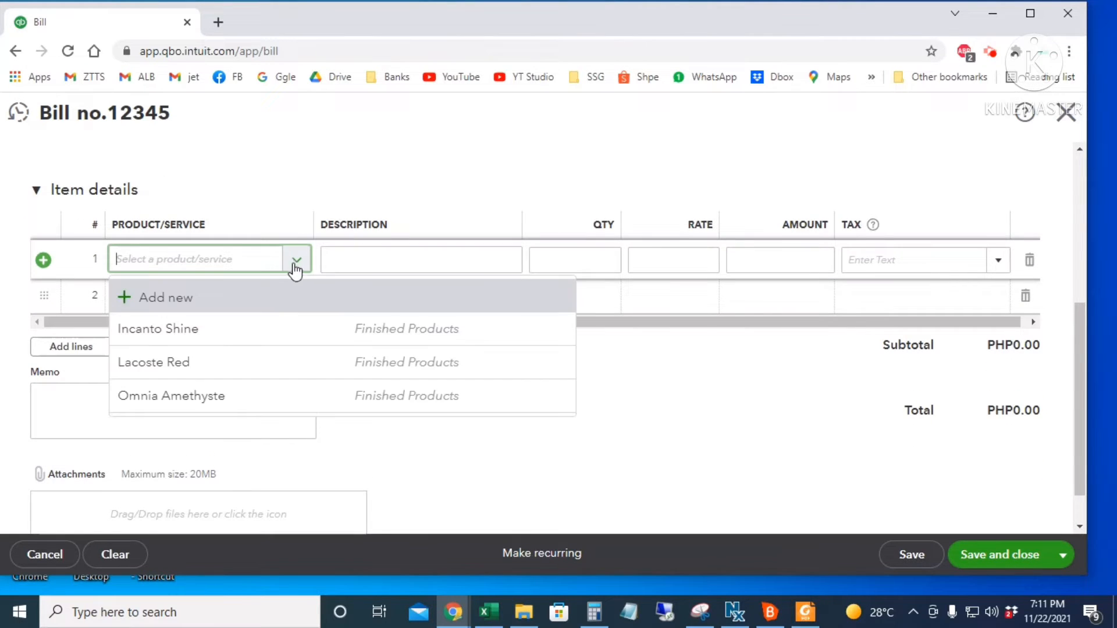
pyautogui.click(308, 405)
pyautogui.click(593, 264)
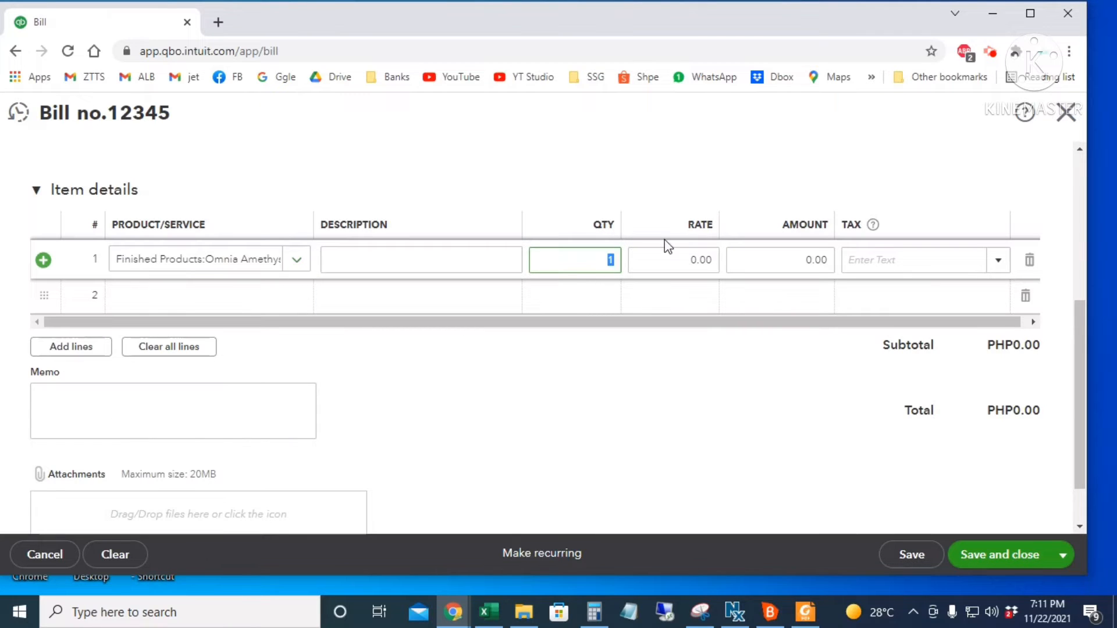
pyautogui.write('50')
pyautogui.press('Tab')
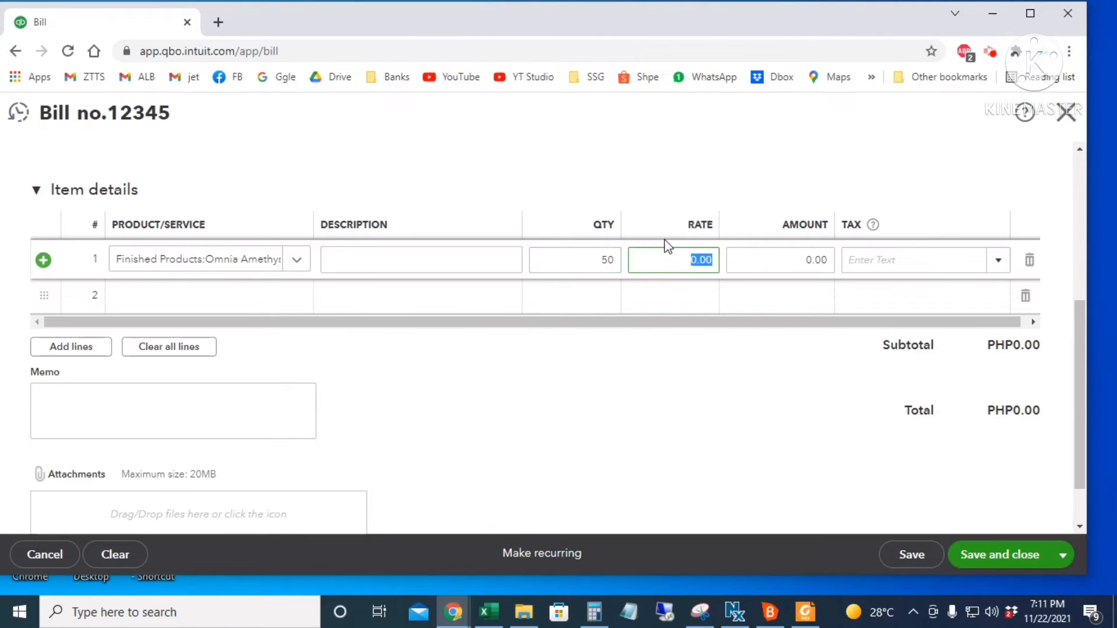
pyautogui.press('BackSpace')
pyautogui.write('10')
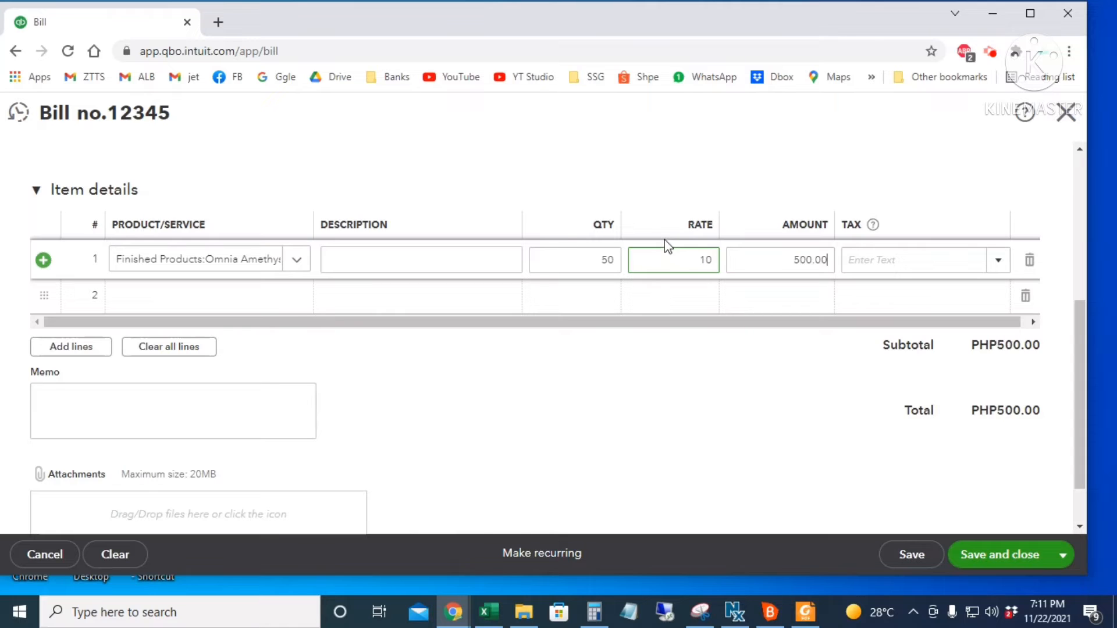
pyautogui.press('Tab')
pyautogui.click(861, 258)
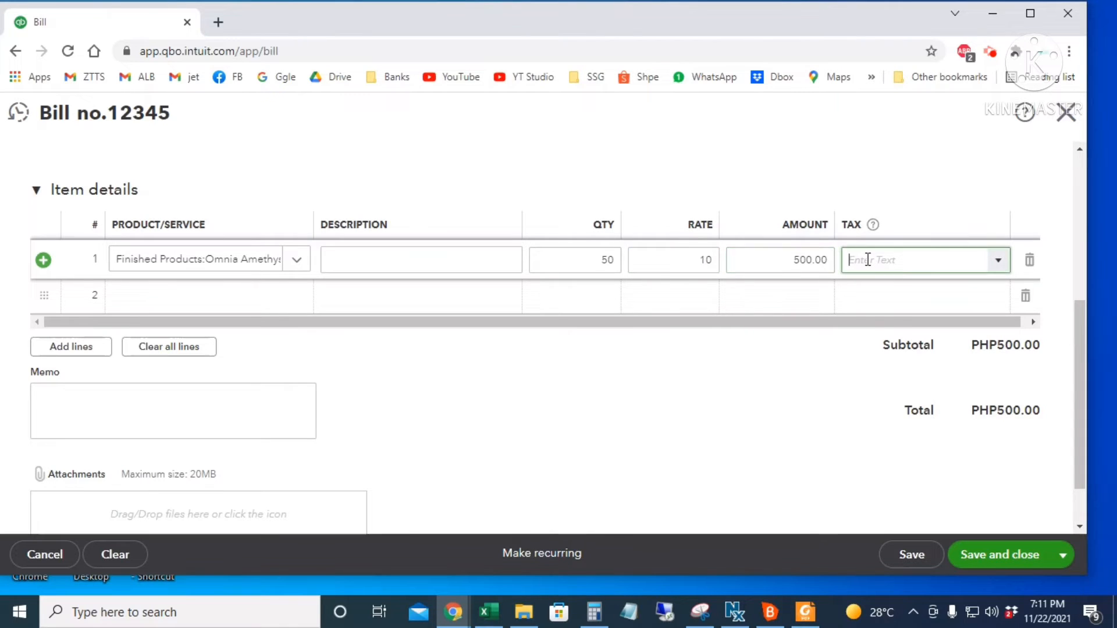
pyautogui.write('no')
pyautogui.click(895, 323)
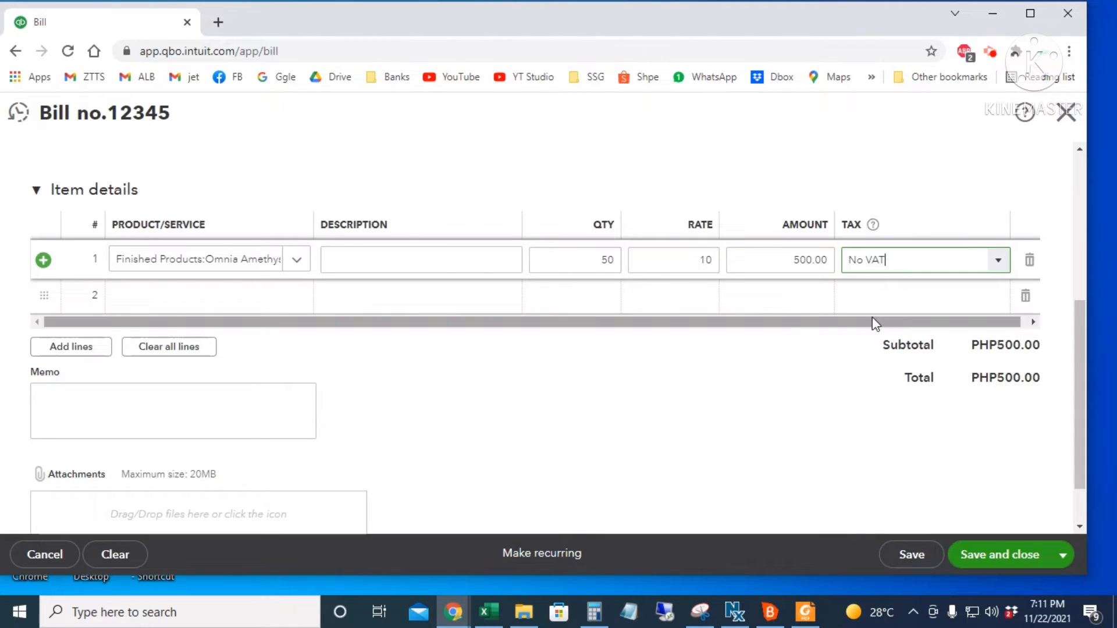
# - Add Lacoste Red on line 2 at 50 × 10, No VAT, and save the bill
pyautogui.click(190, 303)
pyautogui.click(296, 297)
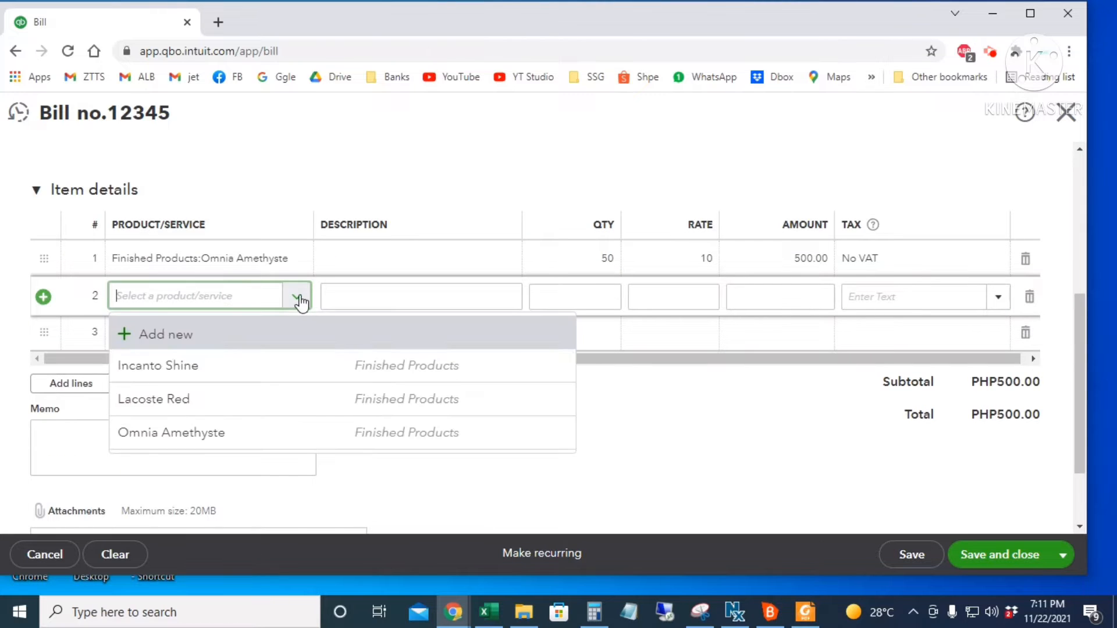
pyautogui.click(231, 392)
pyautogui.click(552, 302)
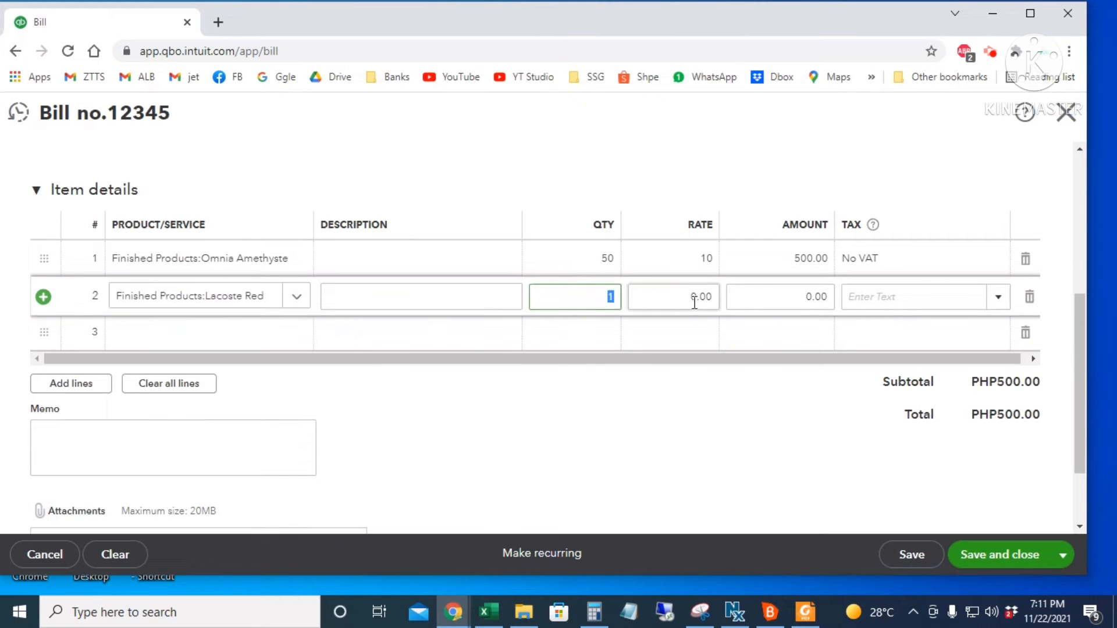
pyautogui.click(696, 302)
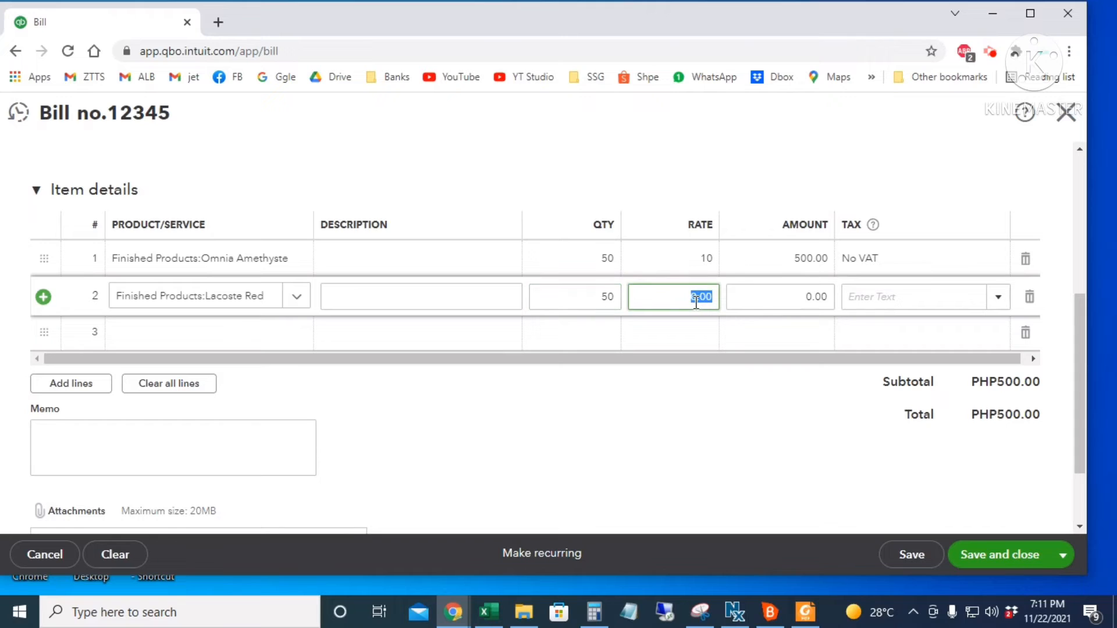
pyautogui.write('10')
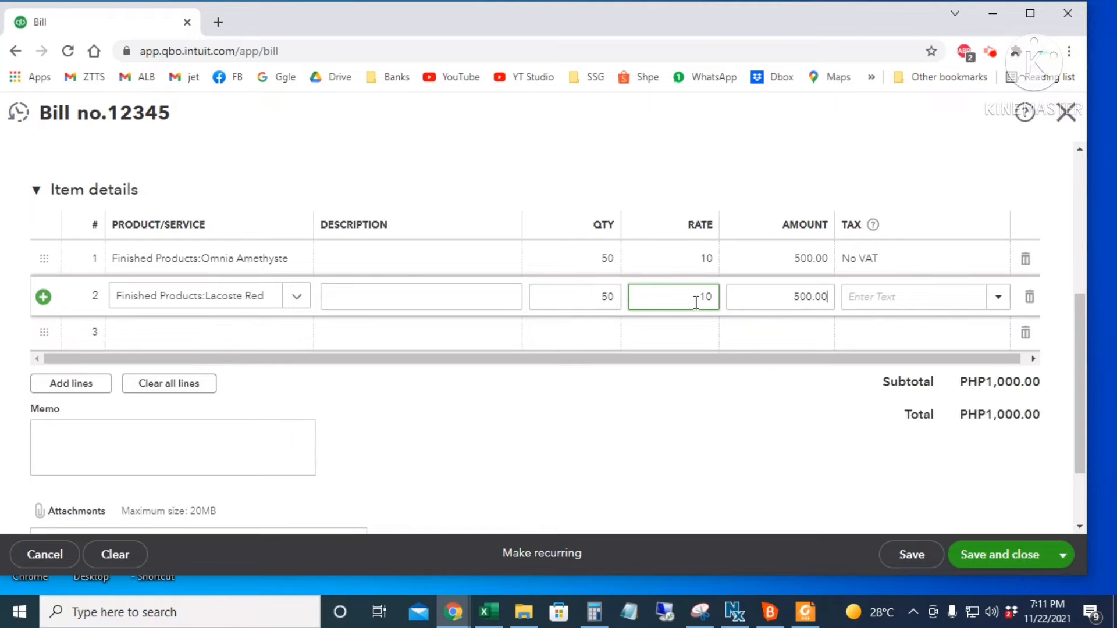
pyautogui.press('Tab')
pyautogui.click(855, 301)
pyautogui.write('No VAT')
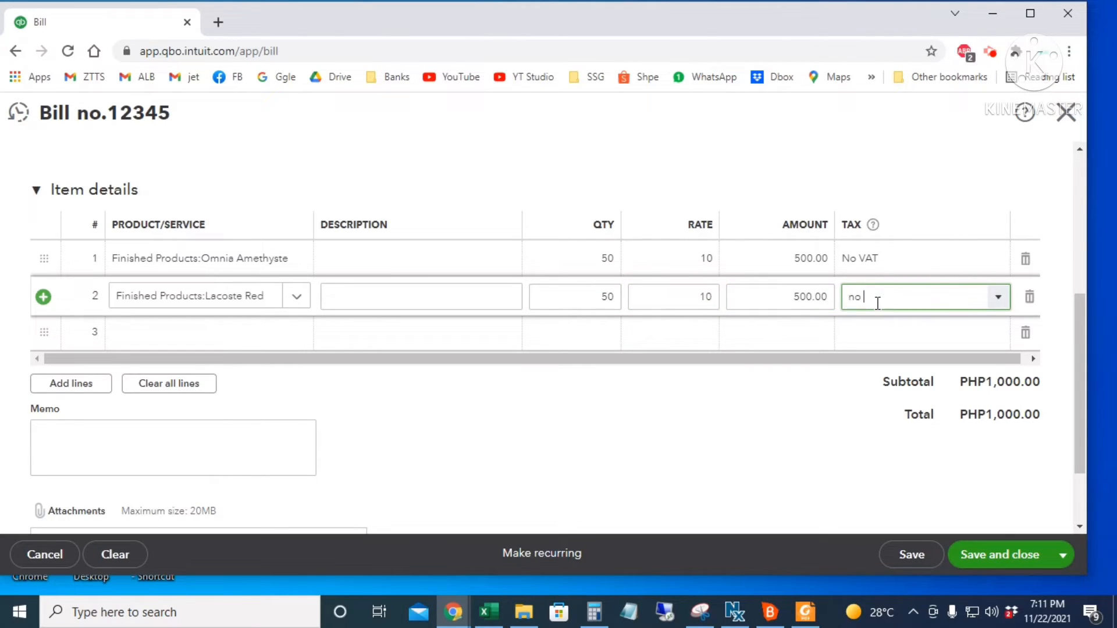
pyautogui.press('Return')
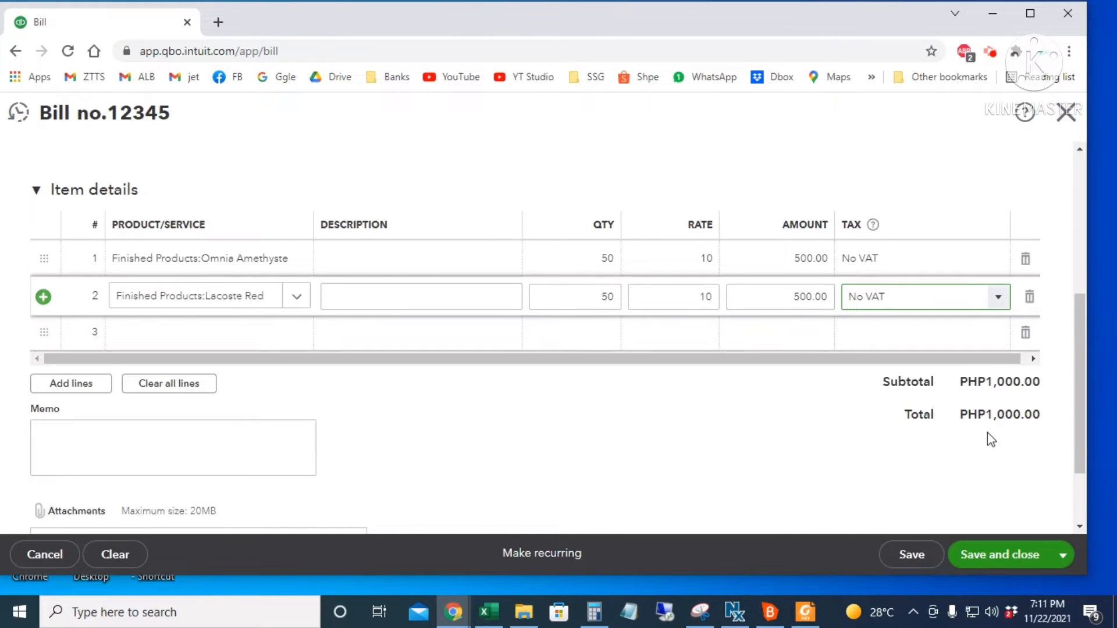
pyautogui.click(966, 558)
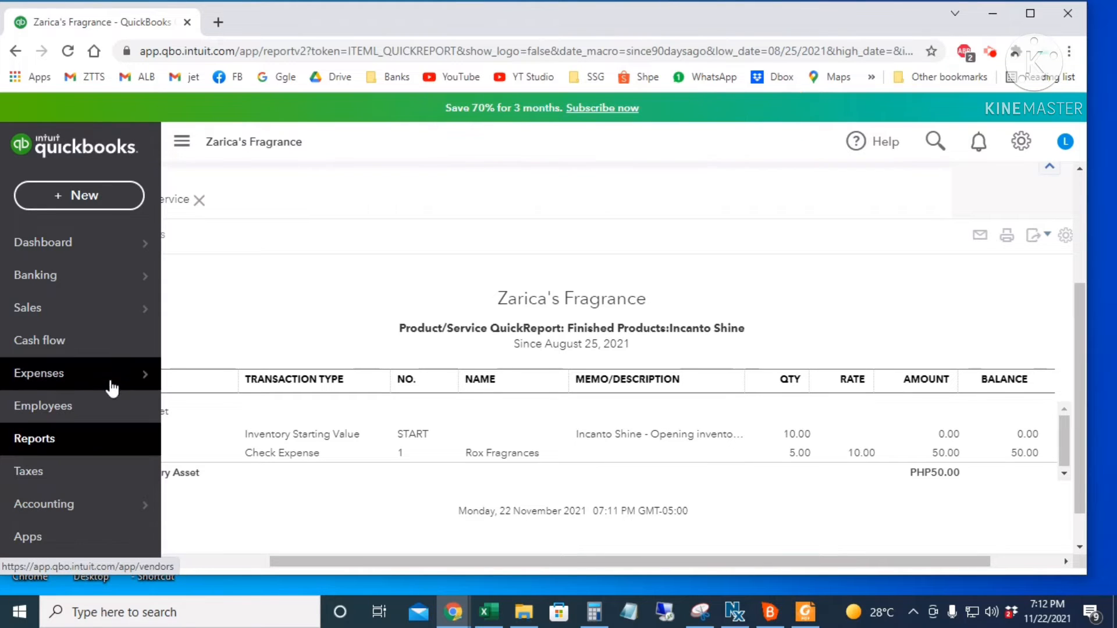
# - Search 'jenny' and open the Jennypeas Fragrances supplier page to review bill 12345
pyautogui.moveTo(119, 377)
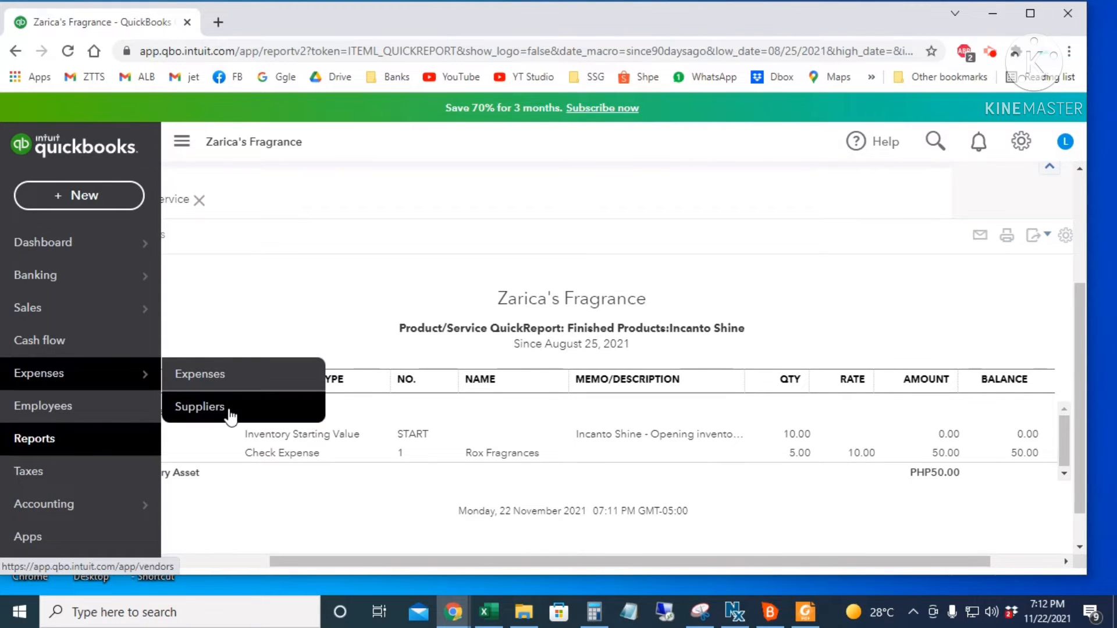
pyautogui.click(934, 145)
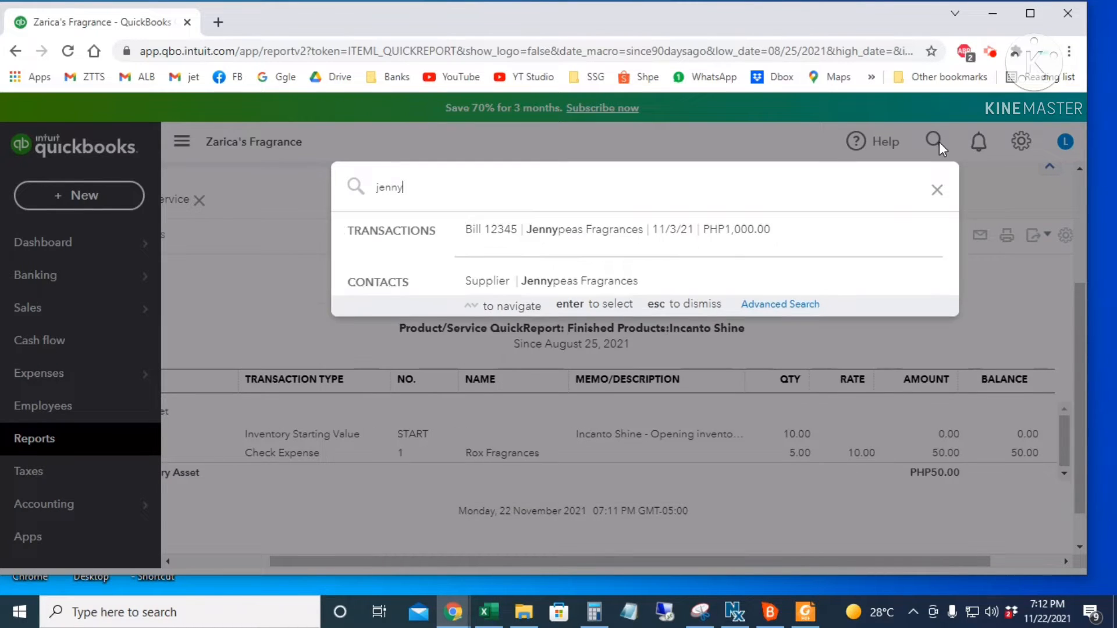
pyautogui.click(560, 281)
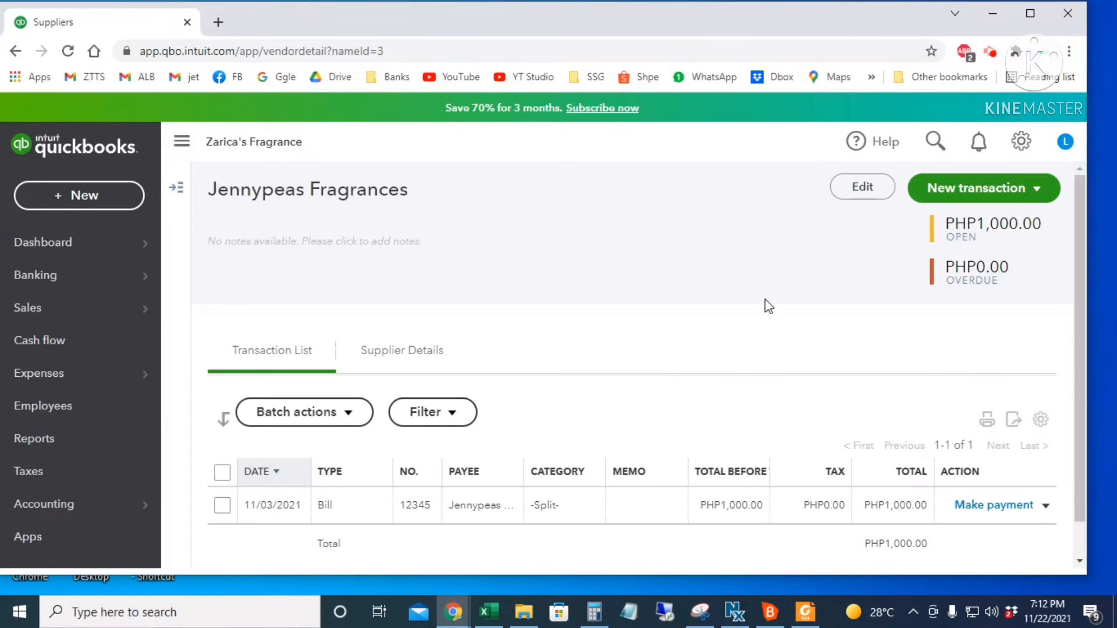
pyautogui.scroll(-1, 763, 300)
pyautogui.scroll(1, 925, 453)
pyautogui.scroll(-1, 549, 299)
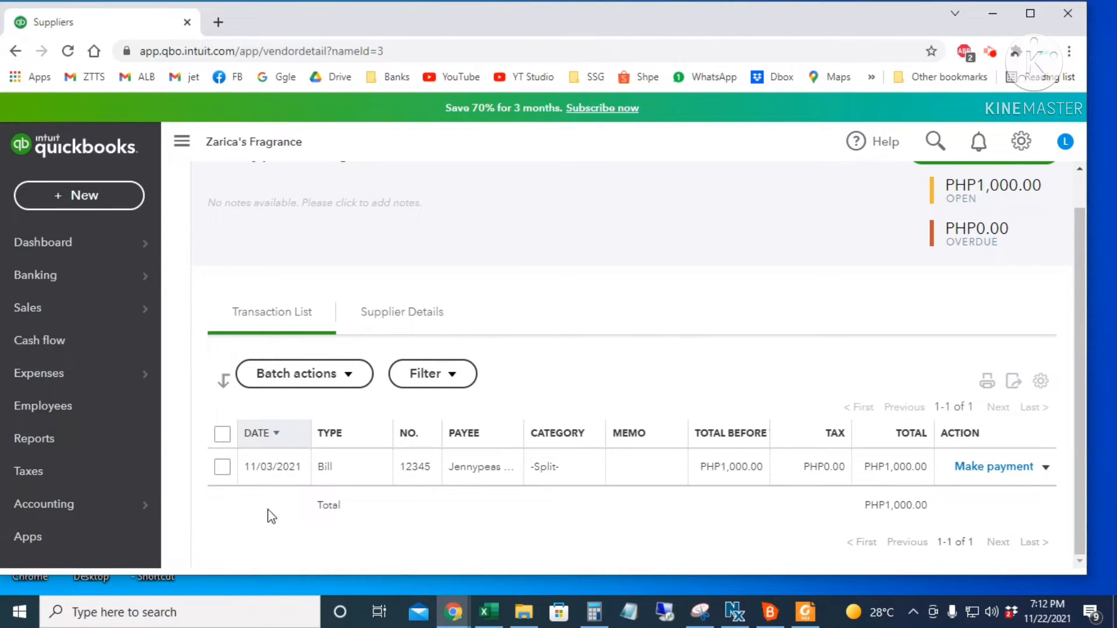
# - Open the Accounts payable aging detail report and review bill 12345's PHP1,000.00 balance
pyautogui.click(38, 438)
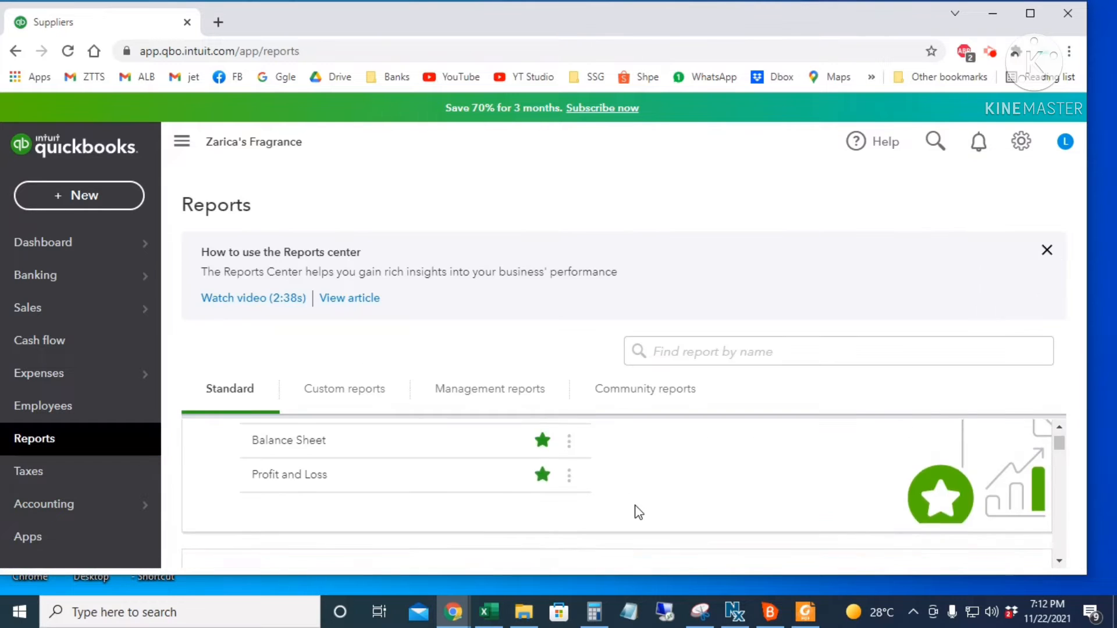
pyautogui.scroll(-10, 636, 511)
pyautogui.scroll(-15, 638, 511)
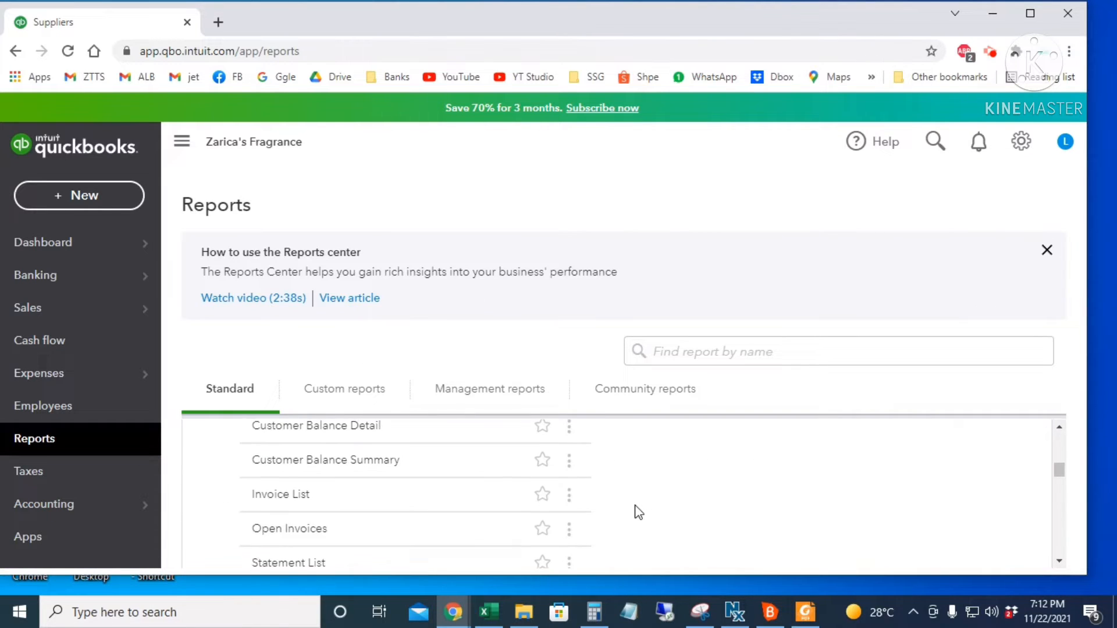
pyautogui.scroll(-3, 637, 511)
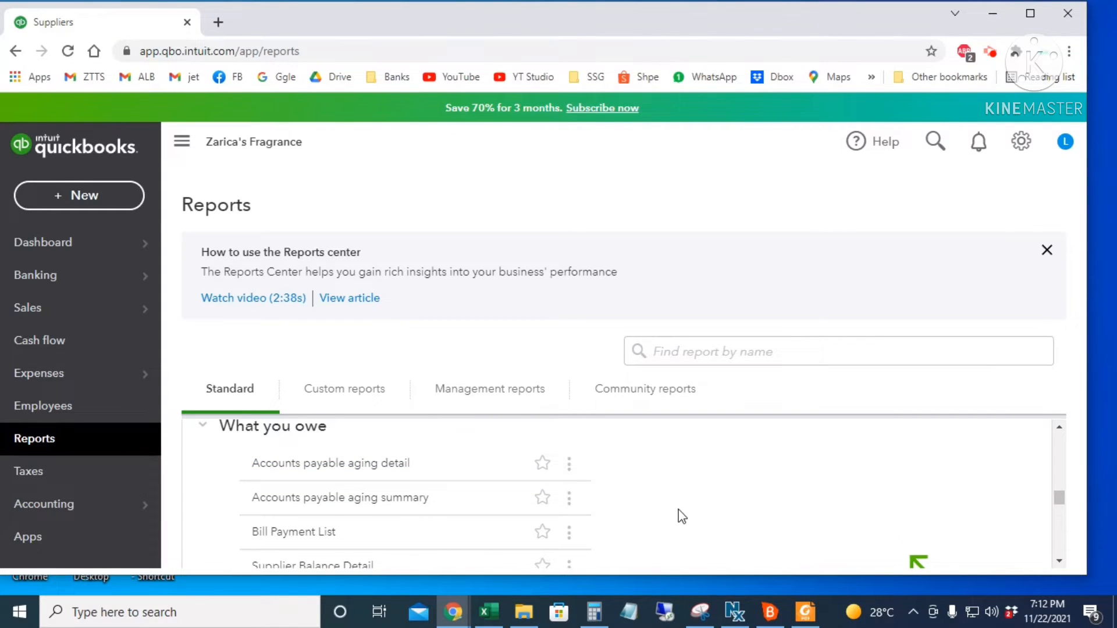
pyautogui.click(370, 465)
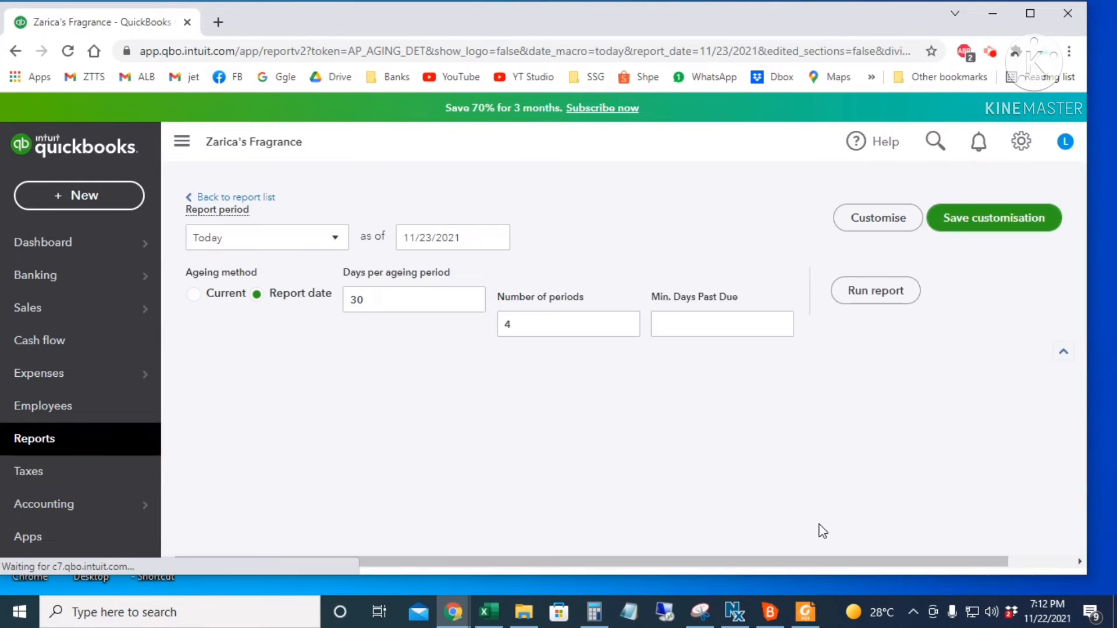
pyautogui.scroll(-3, 820, 530)
pyautogui.scroll(-1, 811, 335)
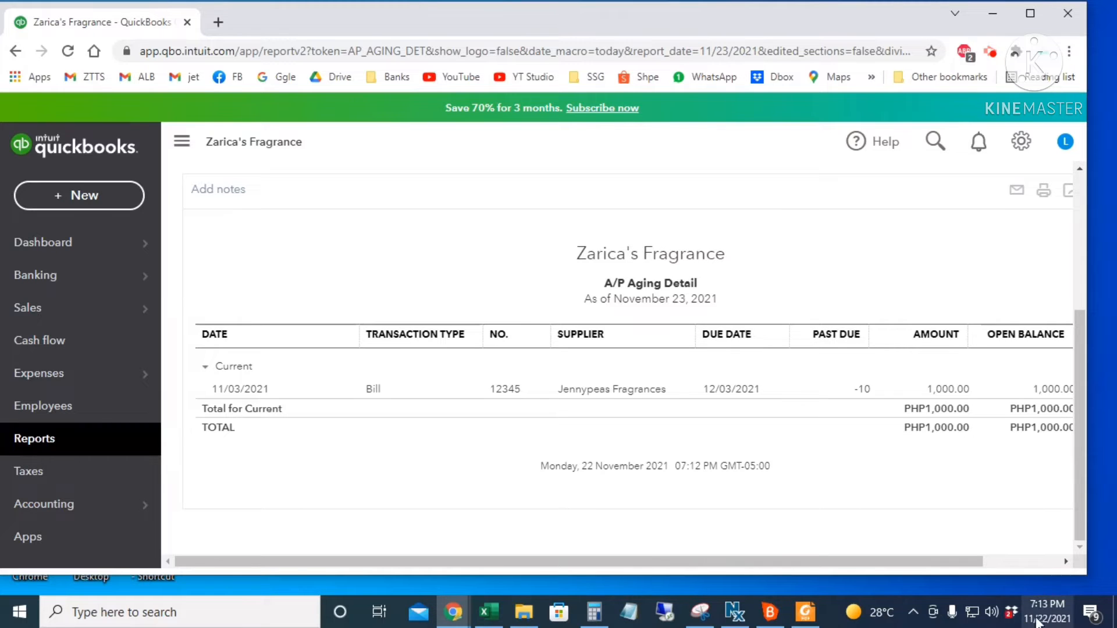
pyautogui.hscroll(2, 815, 388)
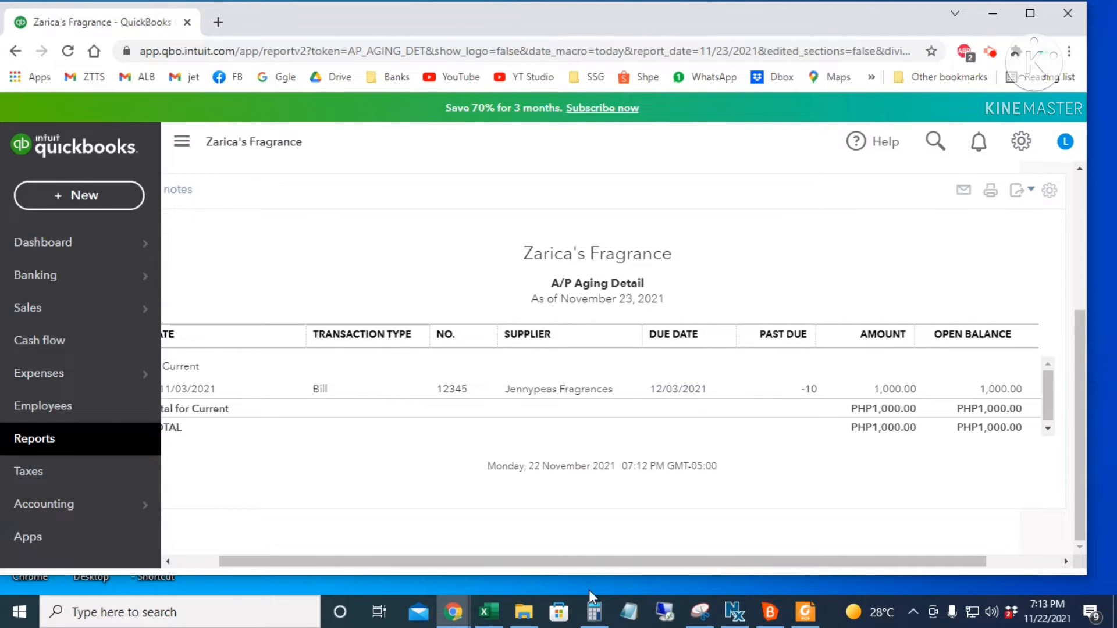
pyautogui.moveTo(614, 560); pyautogui.dragTo(585, 570)
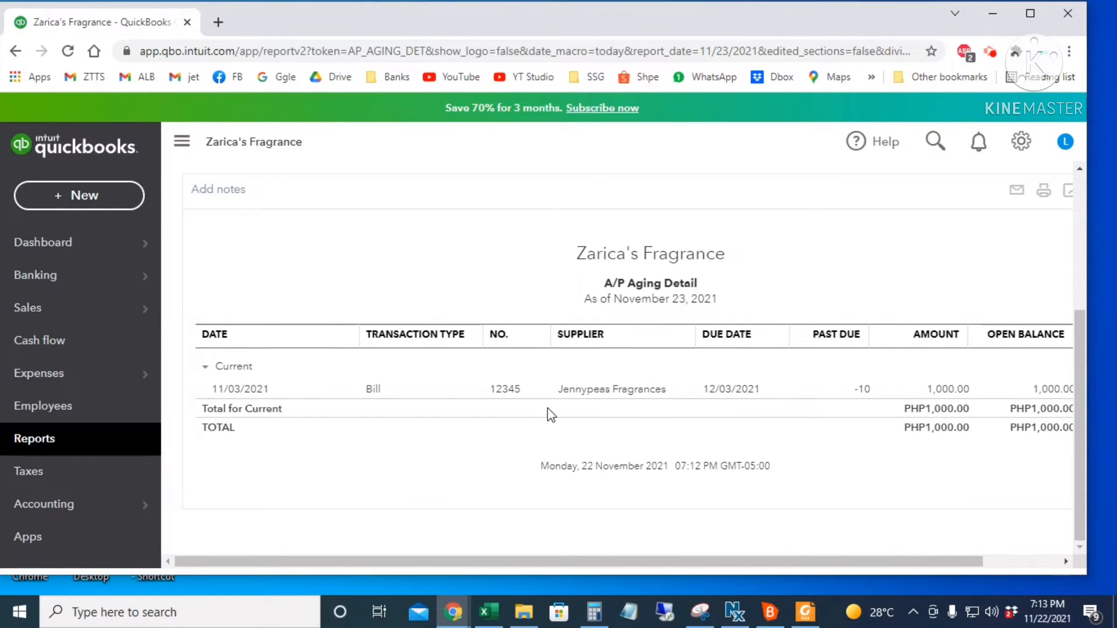
pyautogui.click(85, 195)
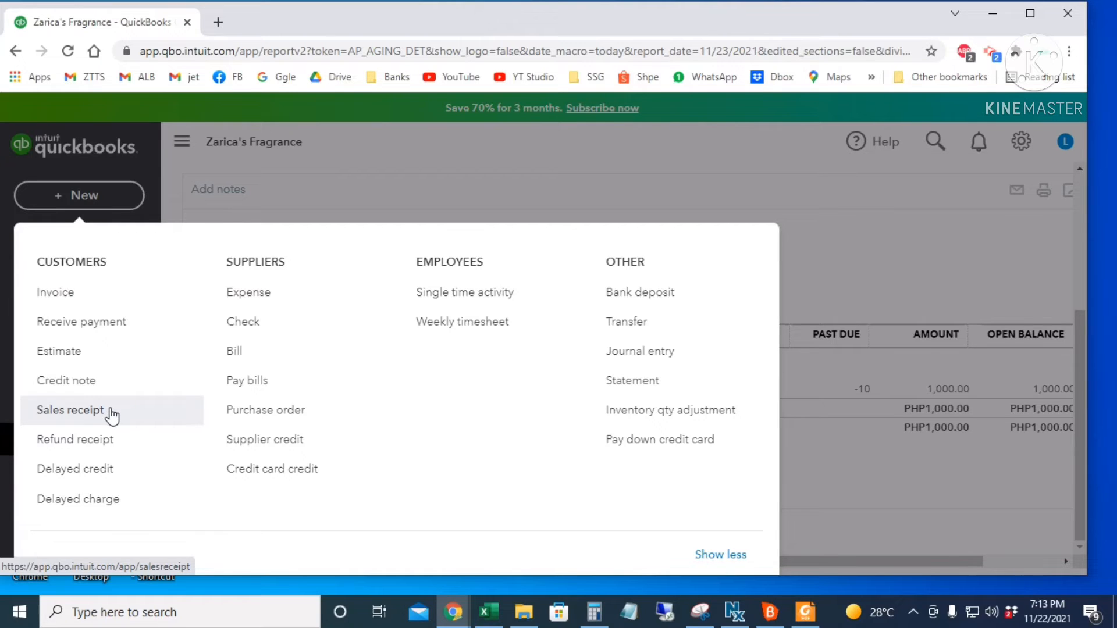
# - Start a sales receipt for the chosen customer, dated 11/04/2021, receipt no. 1001
pyautogui.click(112, 416)
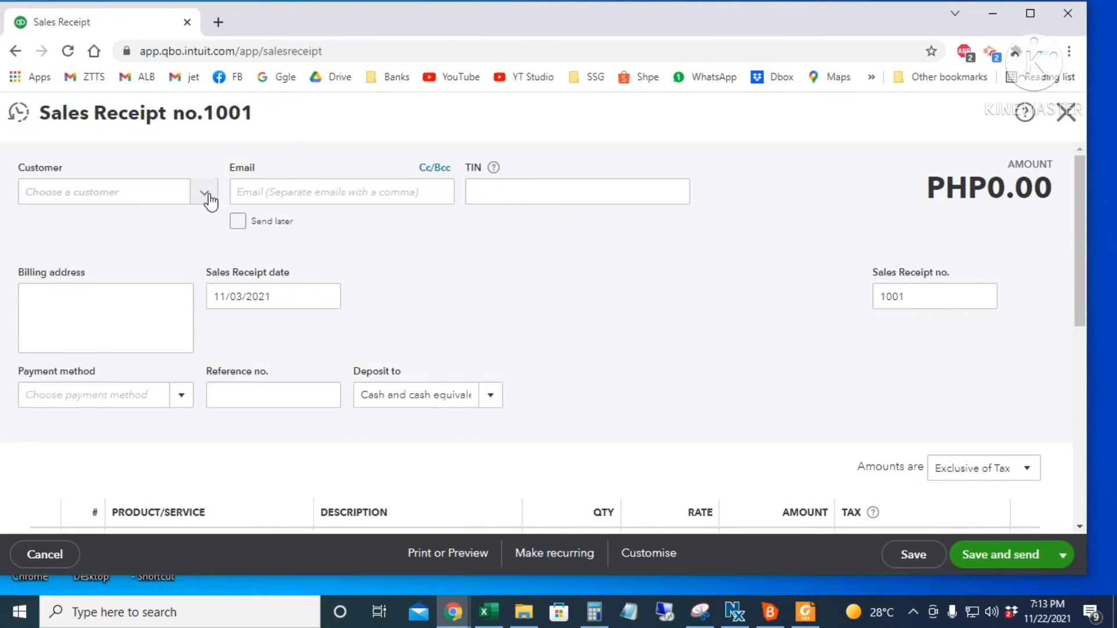
pyautogui.click(204, 193)
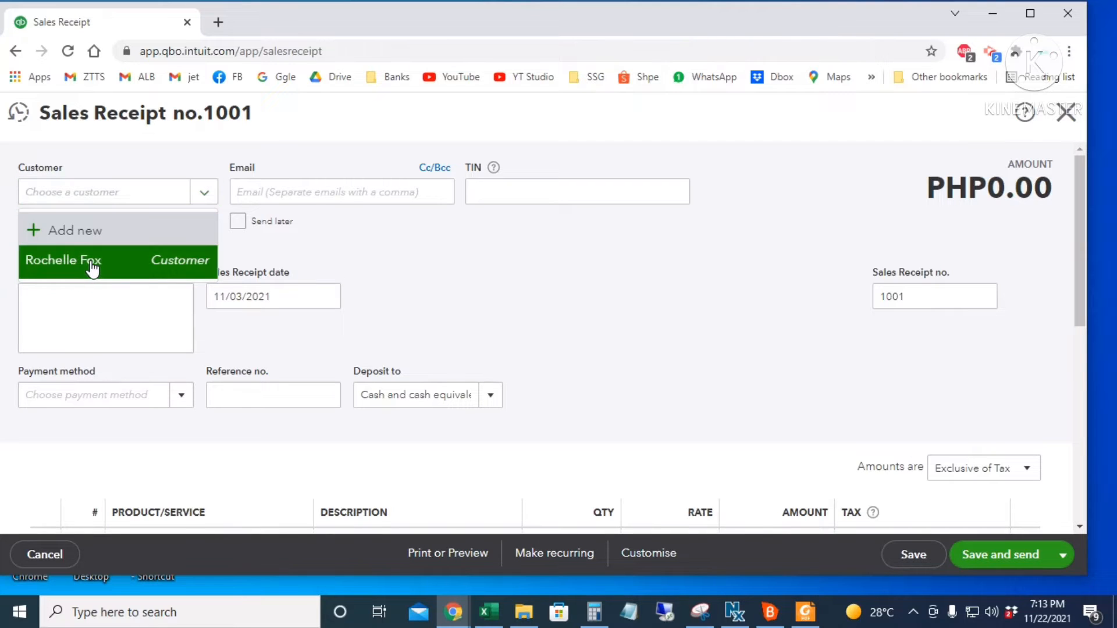
pyautogui.click(91, 265)
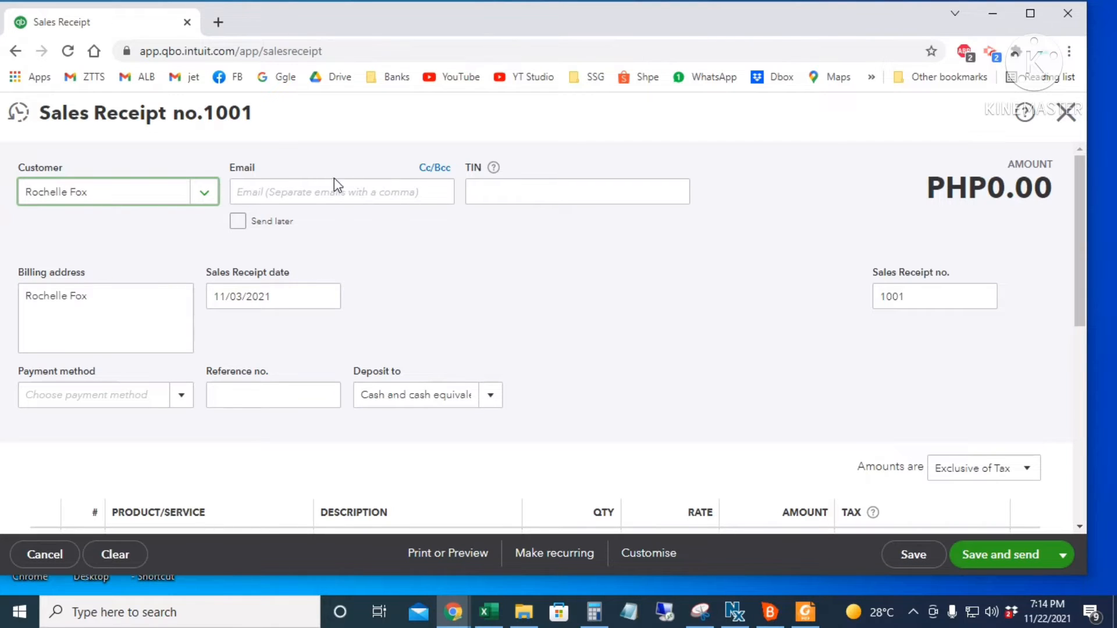
pyautogui.click(349, 193)
pyautogui.click(556, 192)
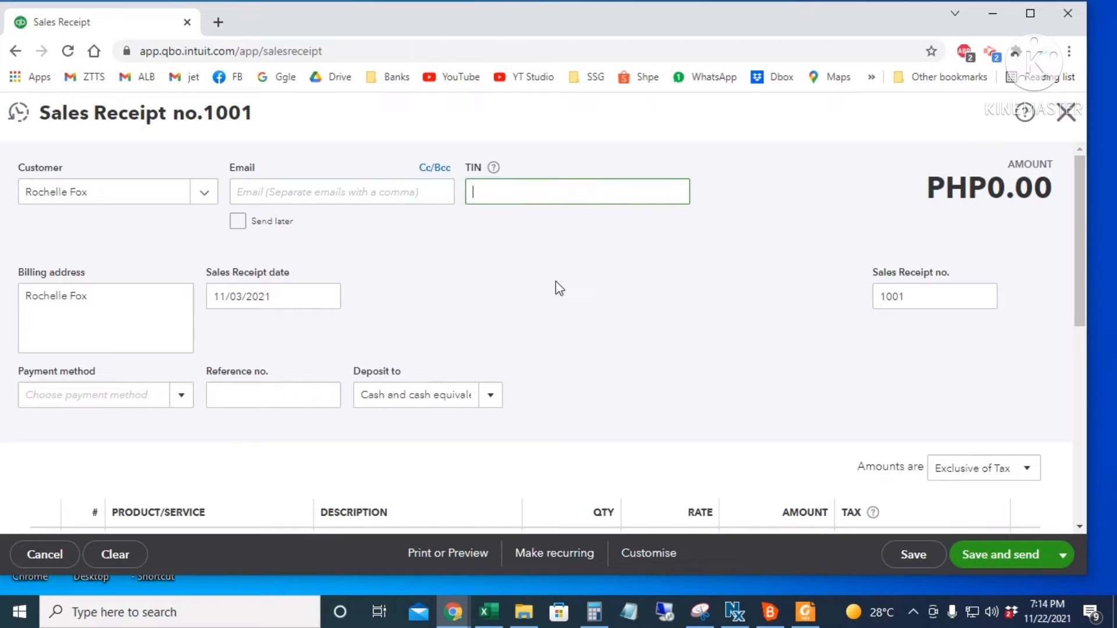
pyautogui.click(541, 325)
pyautogui.scroll(-3, 384, 291)
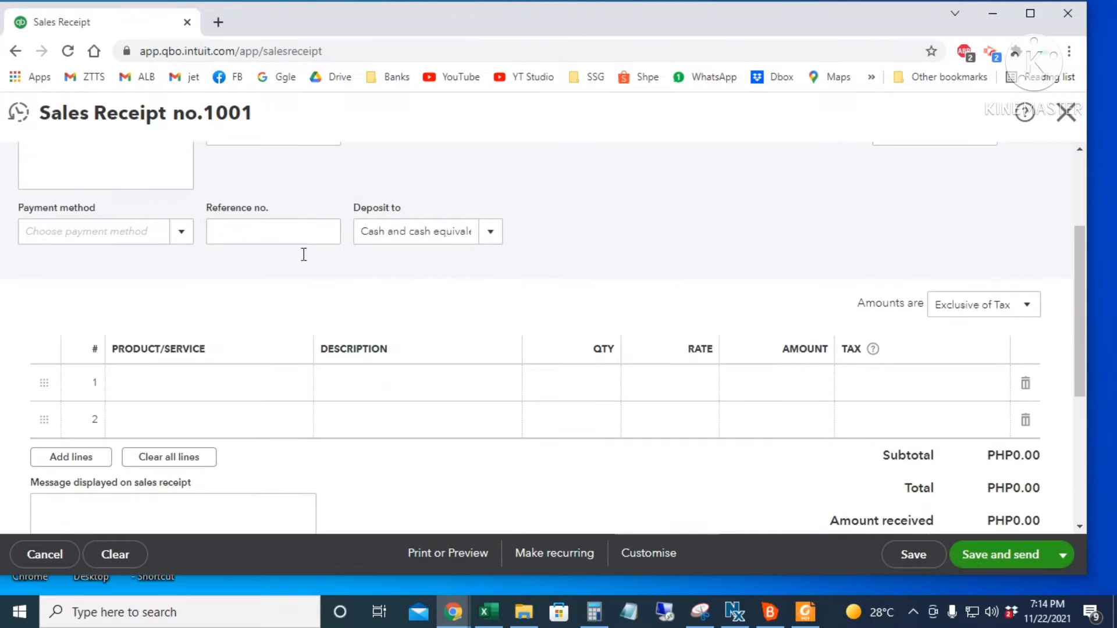
pyautogui.scroll(3, 303, 285)
pyautogui.click(320, 309)
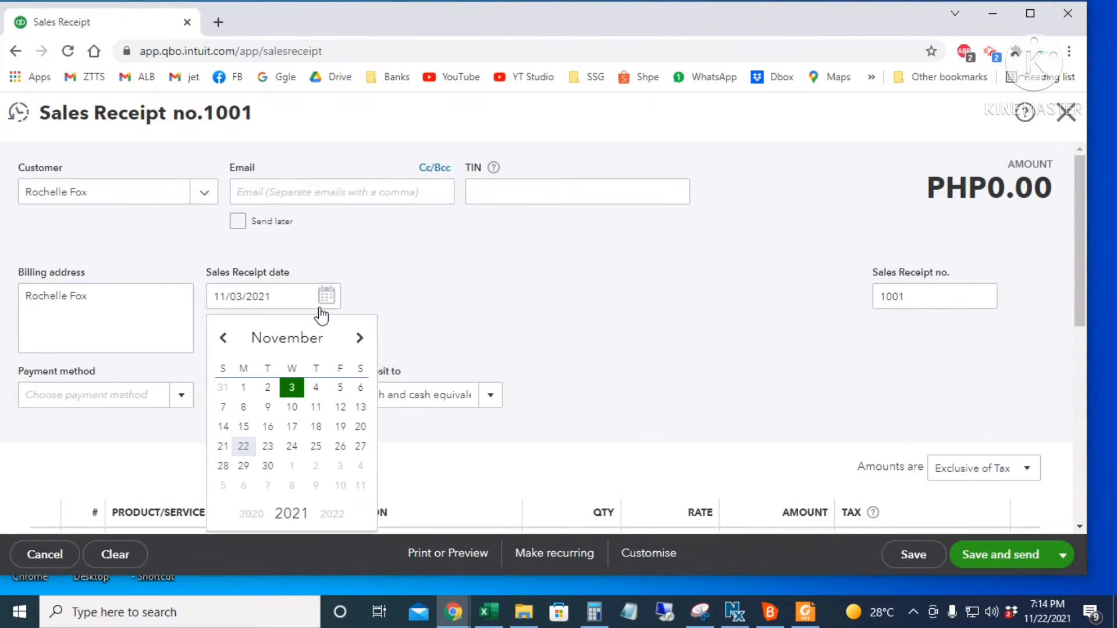
pyautogui.click(316, 388)
pyautogui.moveTo(929, 298); pyautogui.dragTo(856, 301)
# - Add 10 Incanto Shine at rate 25 with No VAT
pyautogui.scroll(-5, 727, 372)
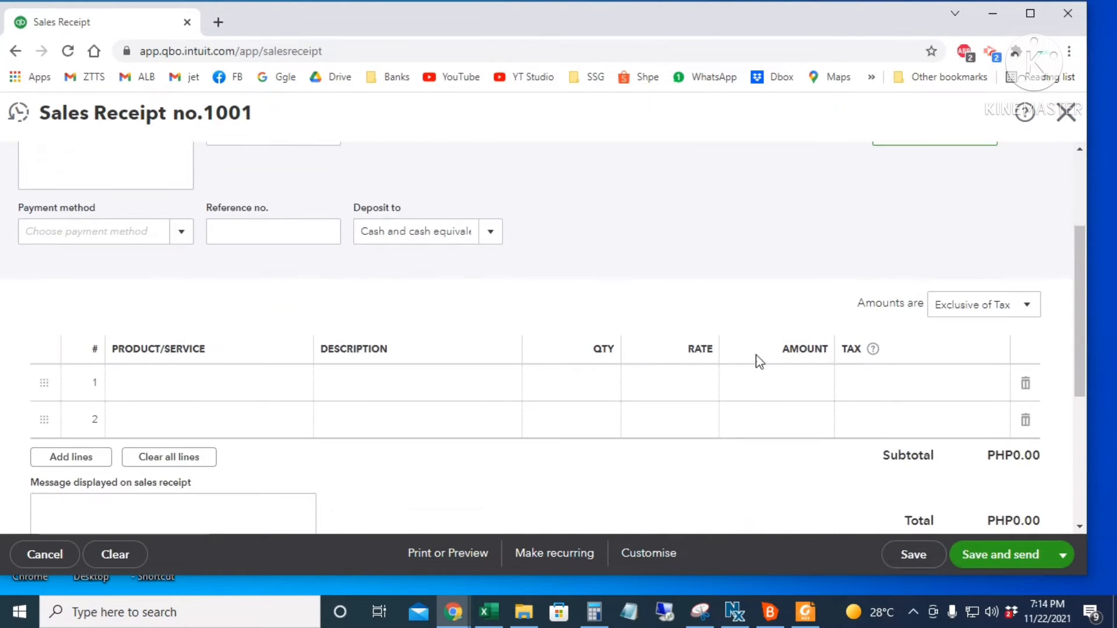
pyautogui.click(203, 241)
pyautogui.click(324, 324)
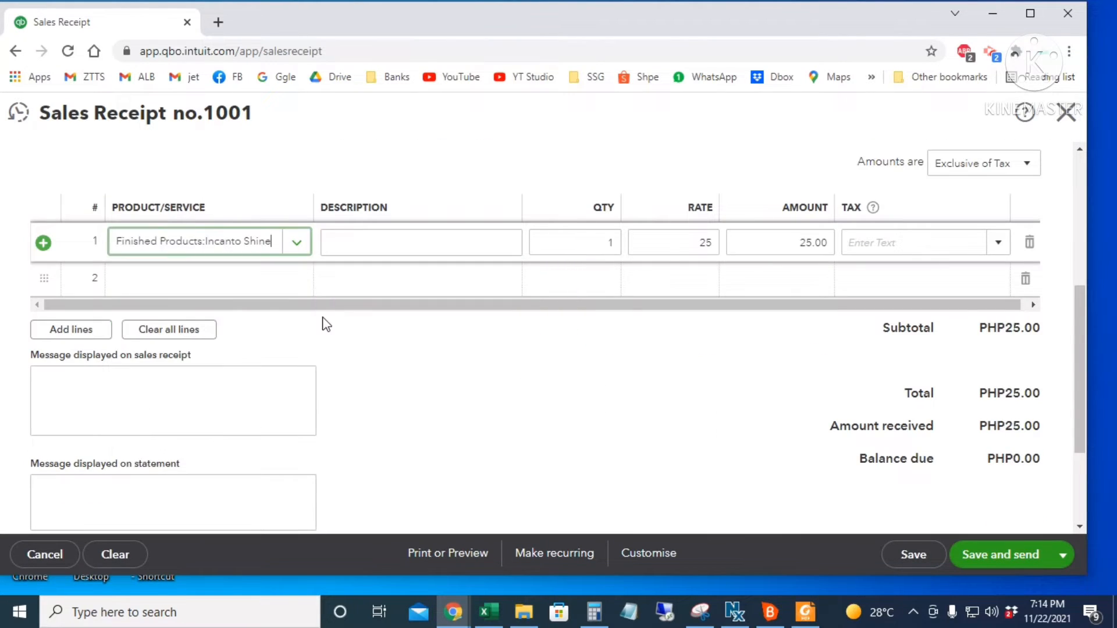
pyautogui.click(607, 241)
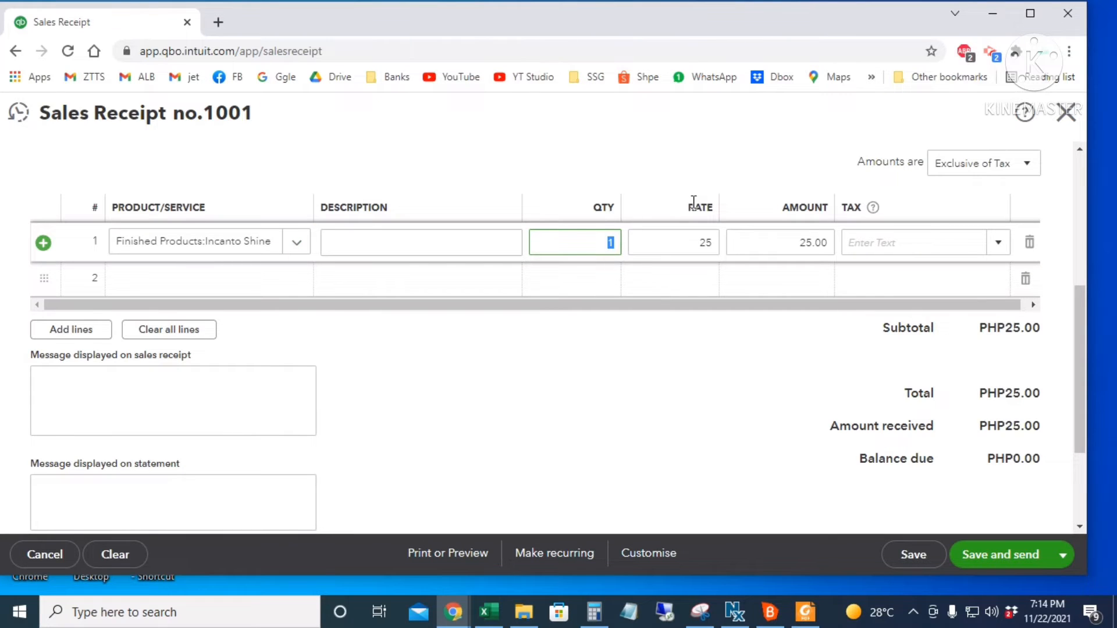
pyautogui.write('10')
pyautogui.press('Tab')
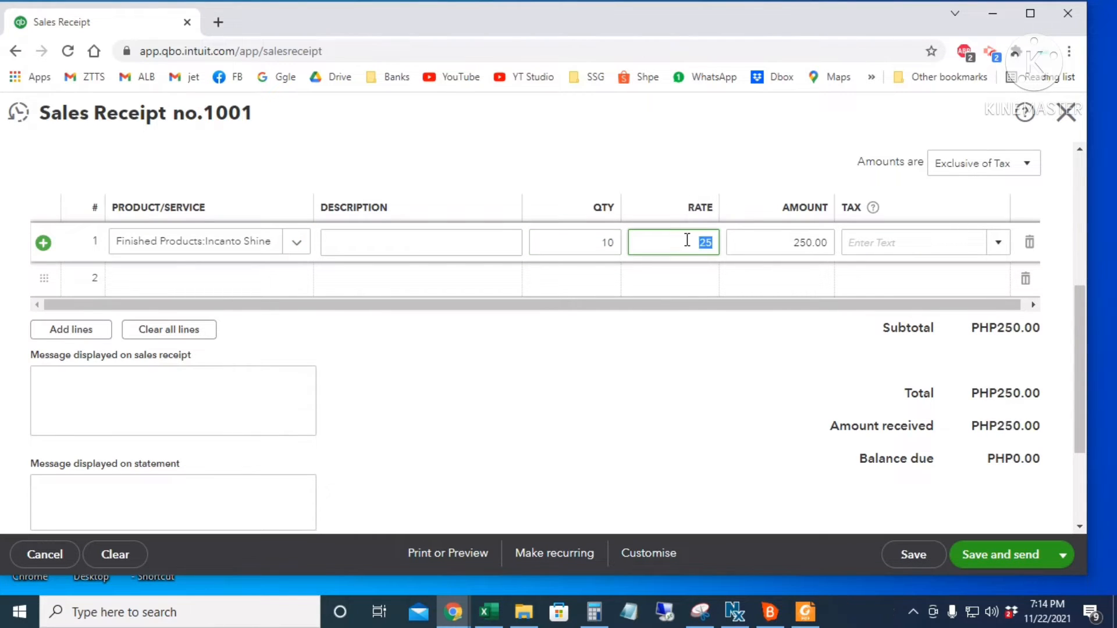
pyautogui.click(770, 244)
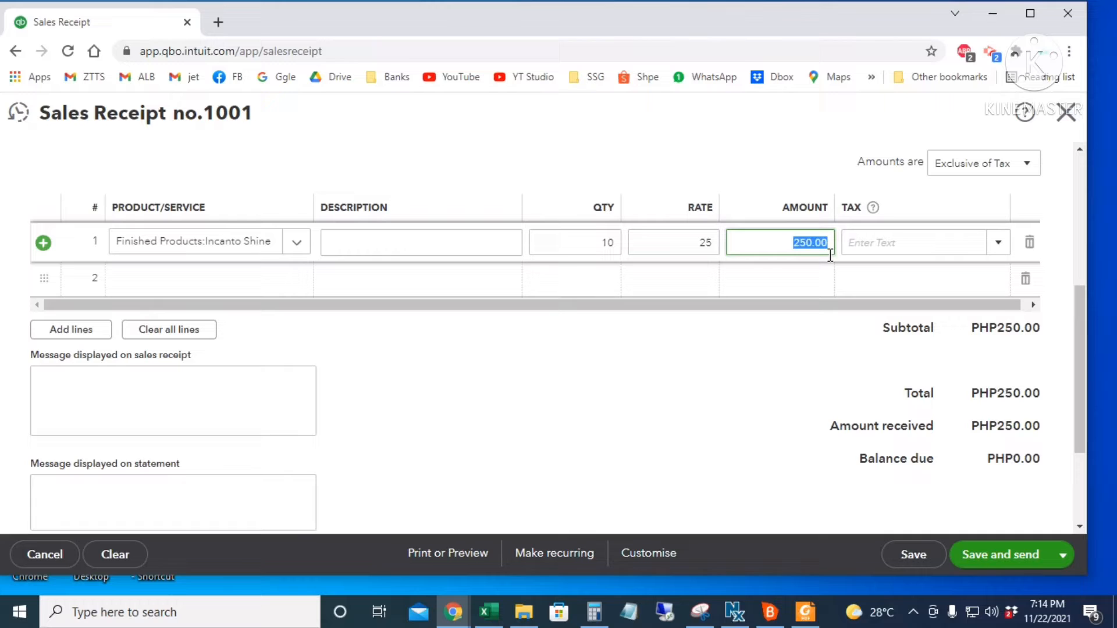
pyautogui.click(873, 242)
pyautogui.write('No VAT')
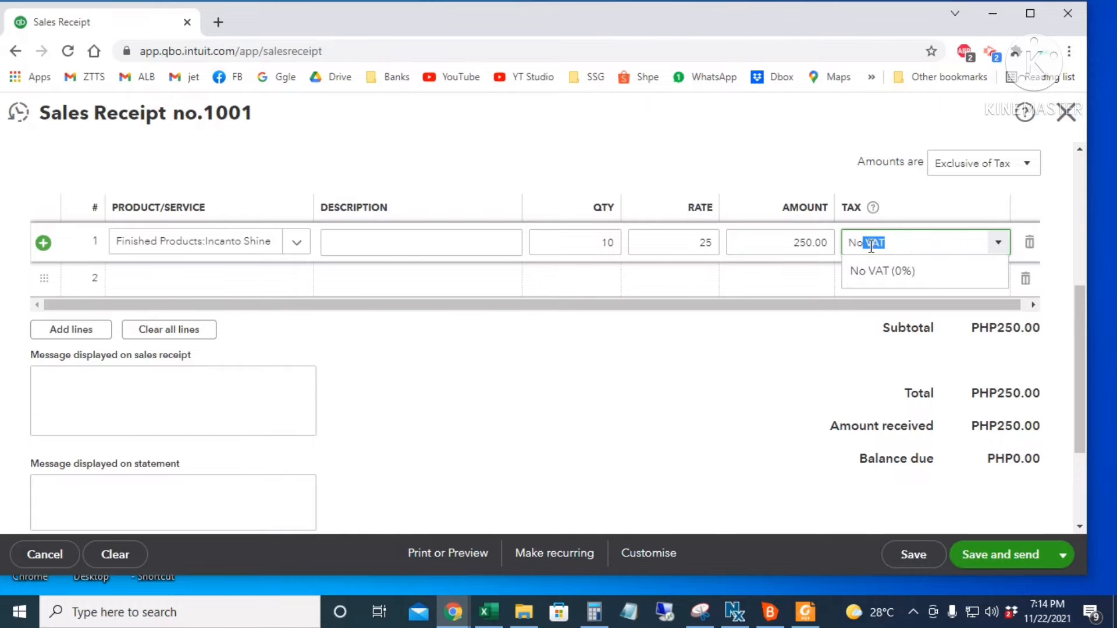
pyautogui.press('Return')
# - Set payment method Cash, deposit to Chase Bank, and save and close
pyautogui.scroll(4, 159, 326)
pyautogui.click(177, 317)
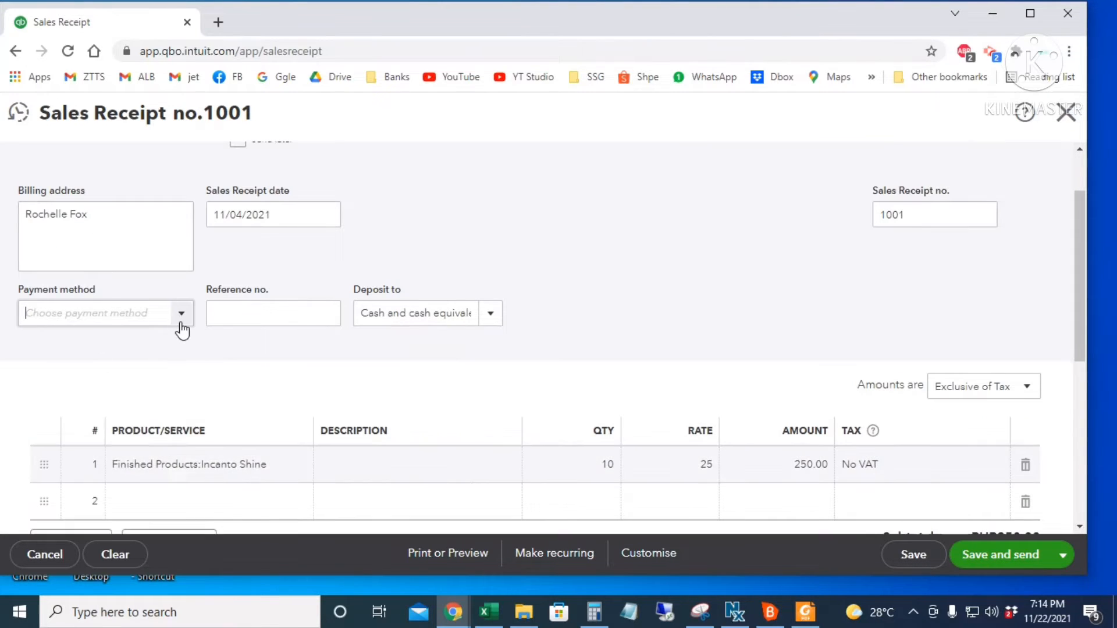
pyautogui.click(103, 378)
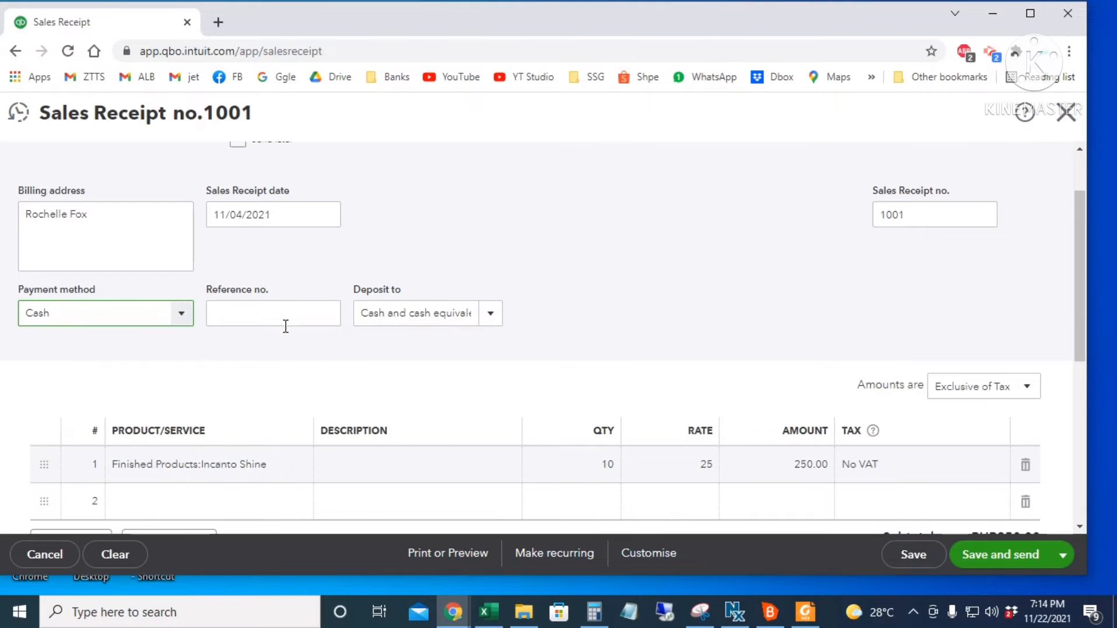
pyautogui.click(489, 317)
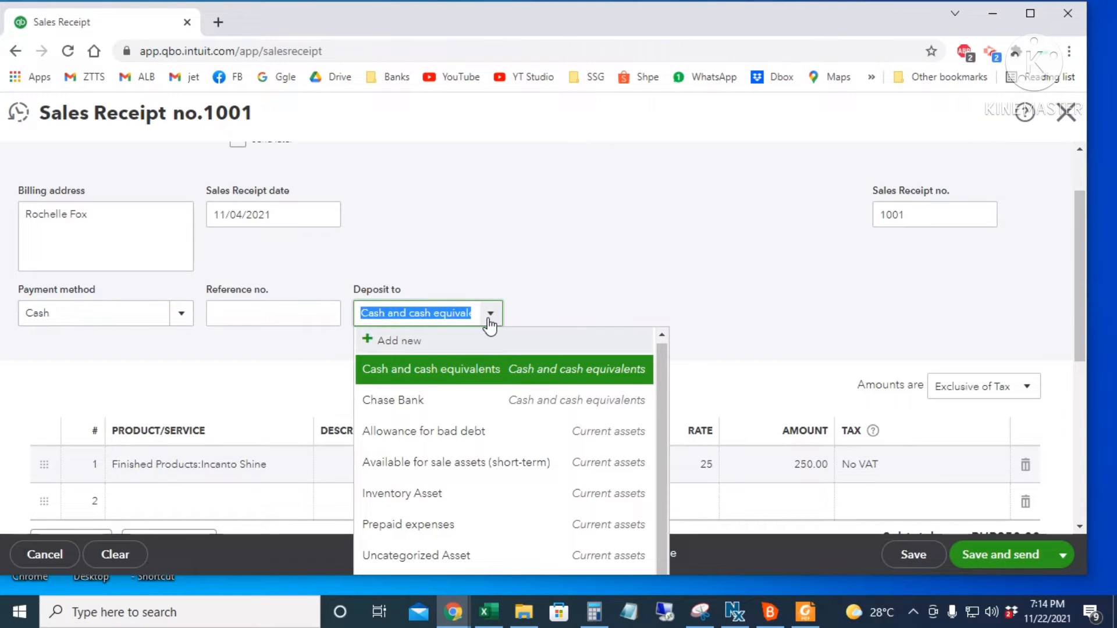
pyautogui.click(484, 401)
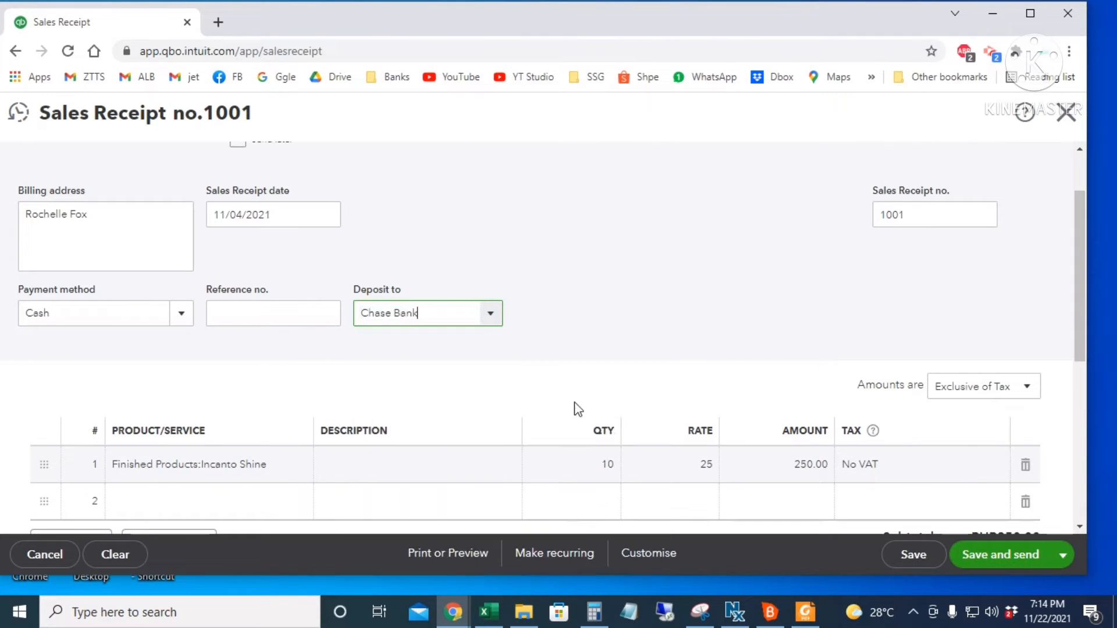
pyautogui.scroll(-3, 681, 315)
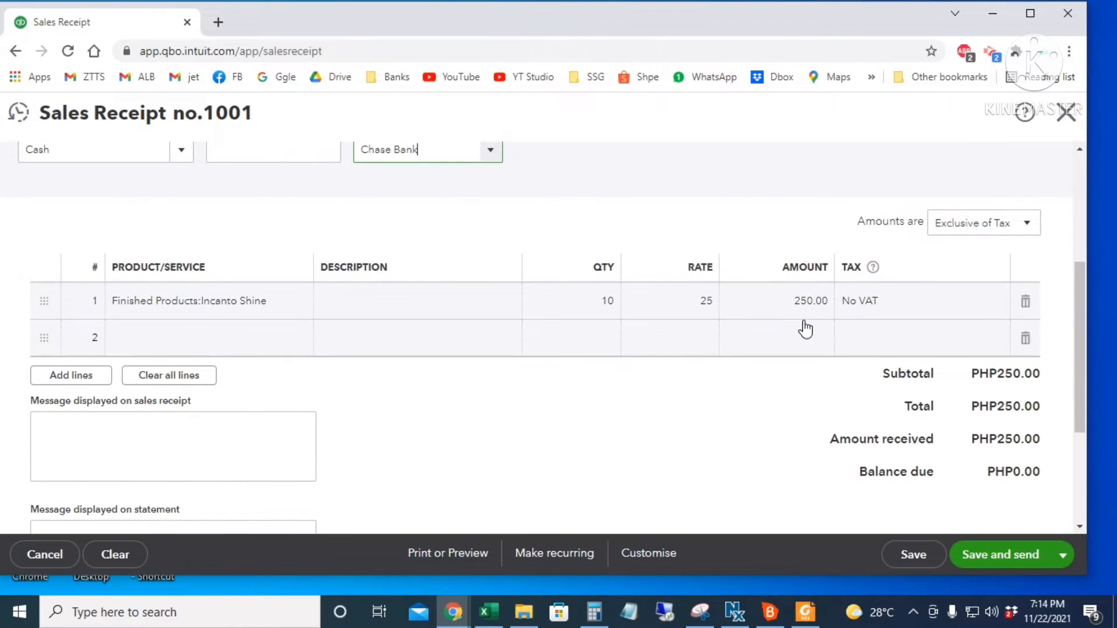
pyautogui.click(1068, 558)
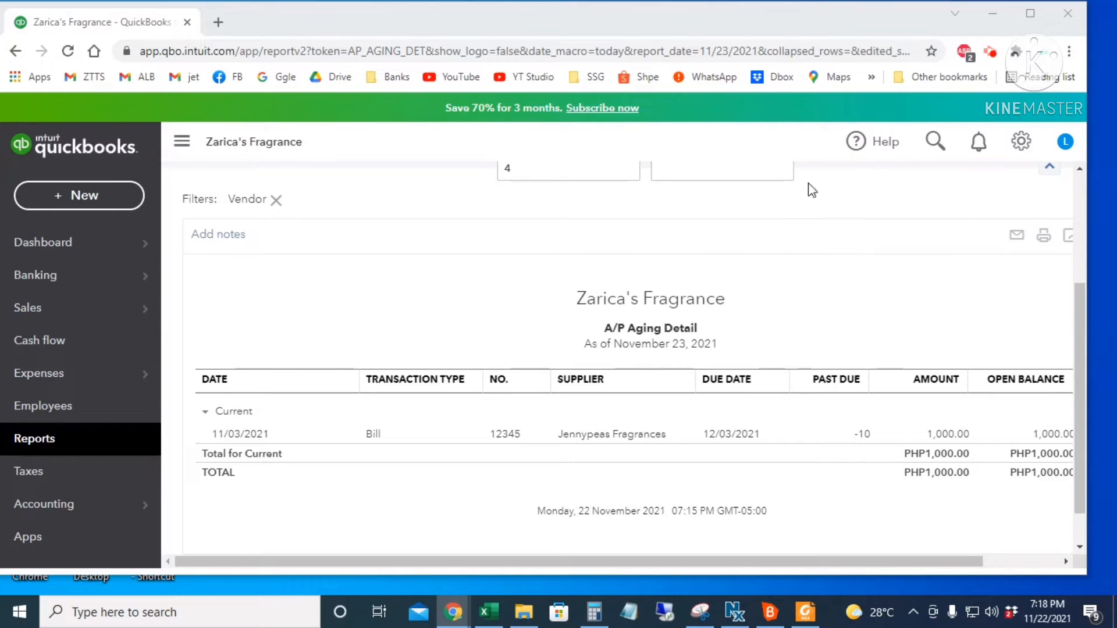
# - Start invoice 1002 and create a new customer by entering their full name
pyautogui.click(77, 194)
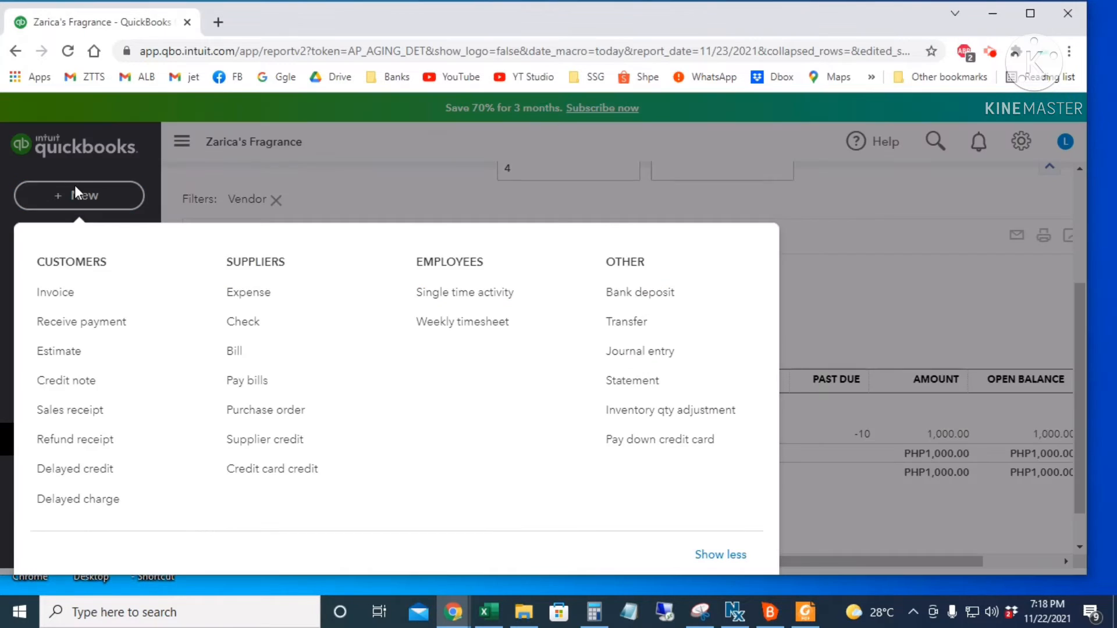
pyautogui.click(79, 295)
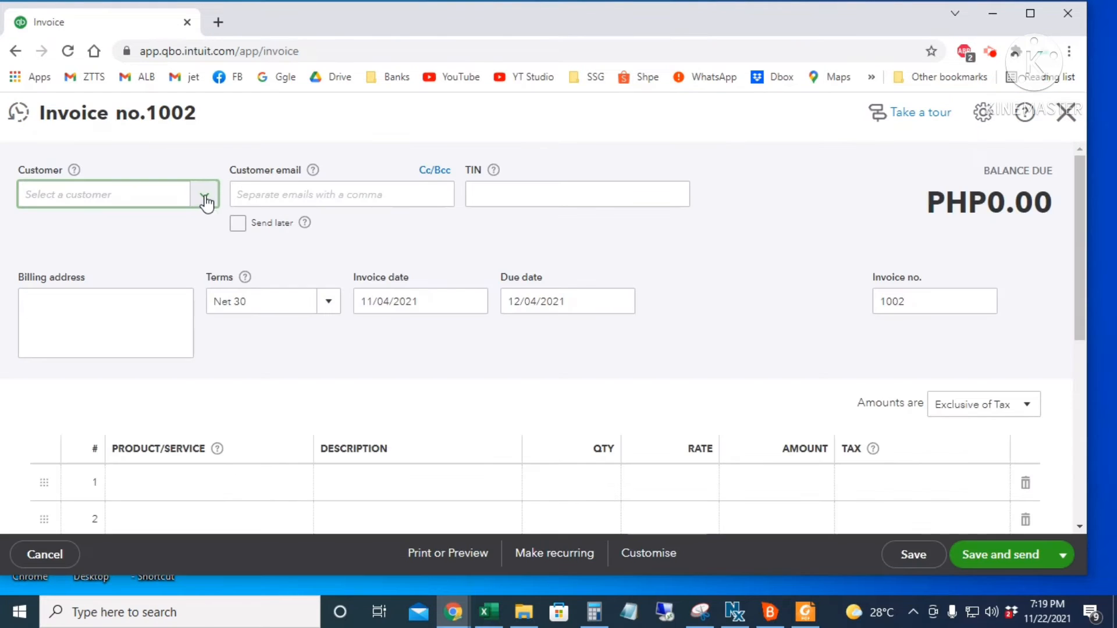
pyautogui.click(205, 200)
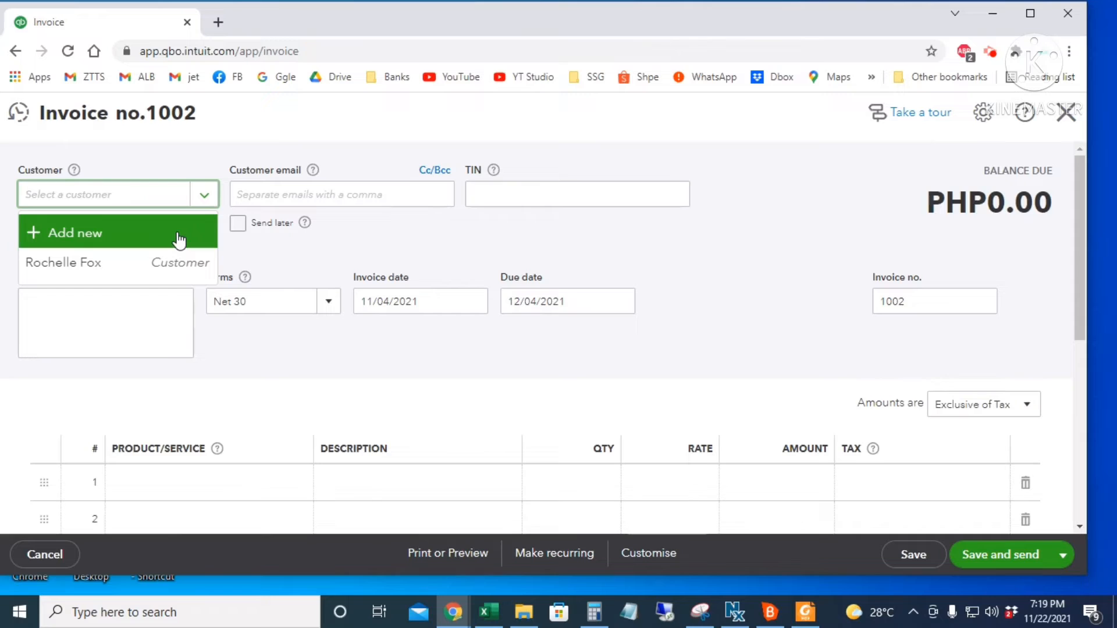
pyautogui.click(147, 232)
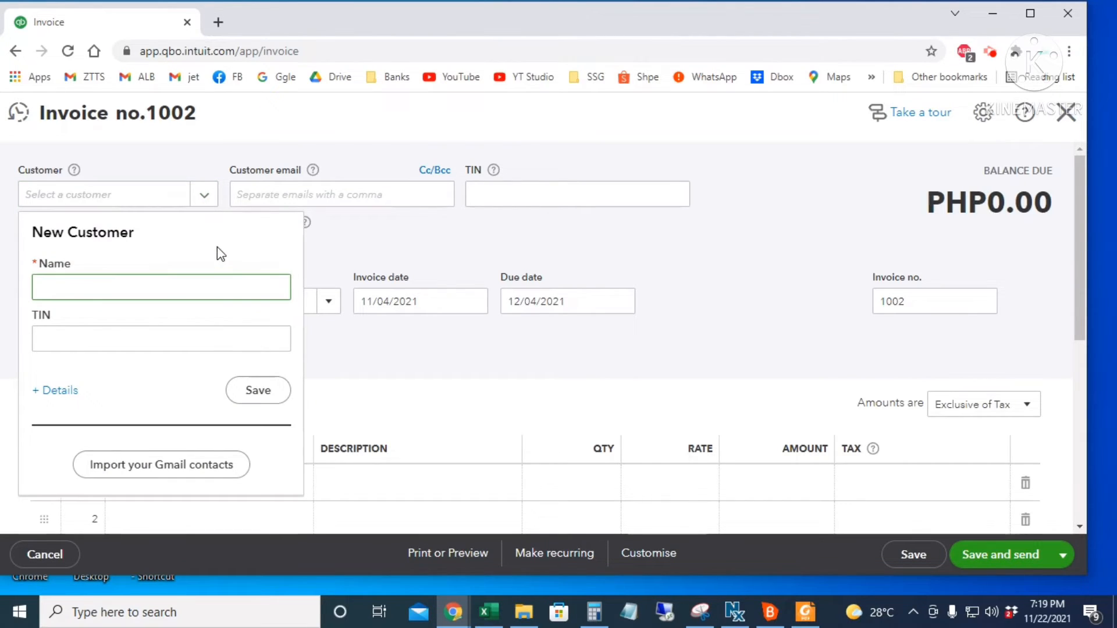
pyautogui.click(276, 399)
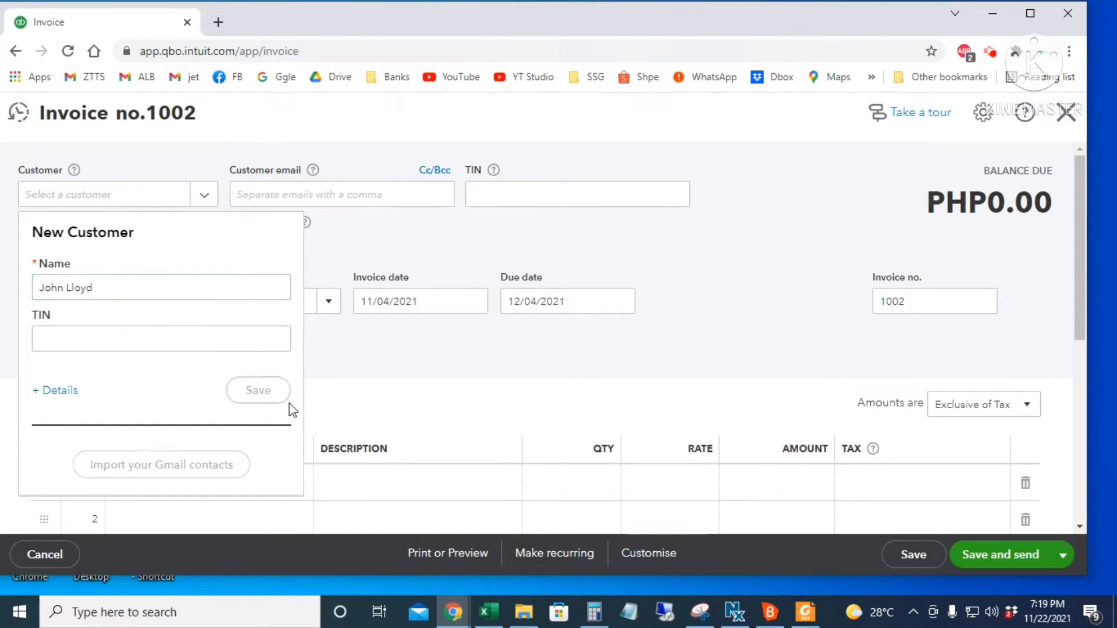
pyautogui.click(329, 194)
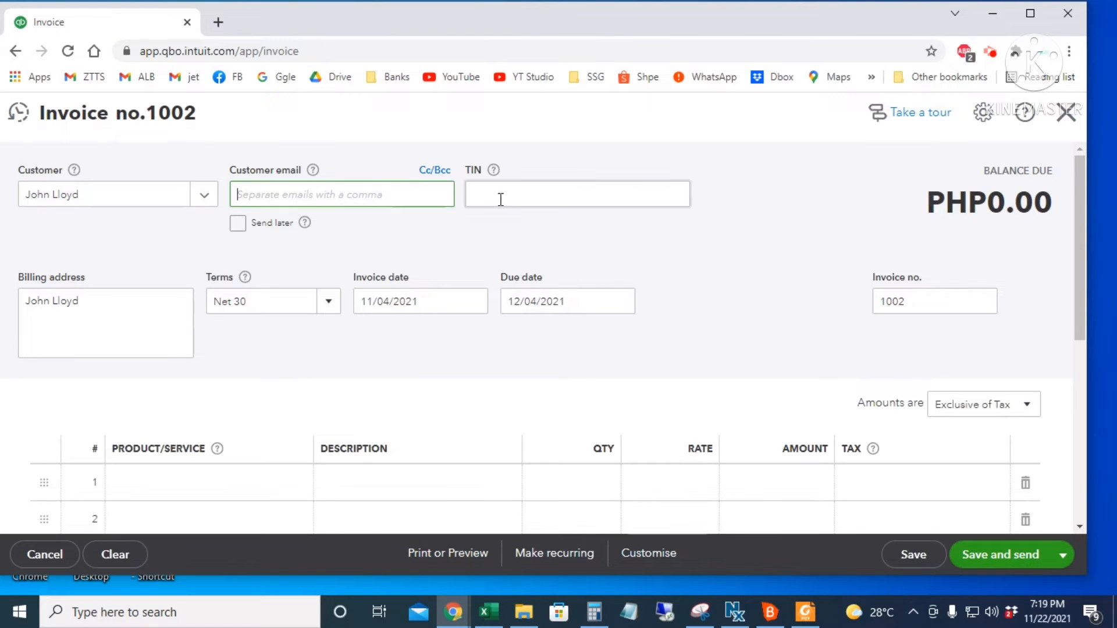
# - Set invoice 1002's terms to Net 15 and its date to 11/05/2021
pyautogui.click(500, 199)
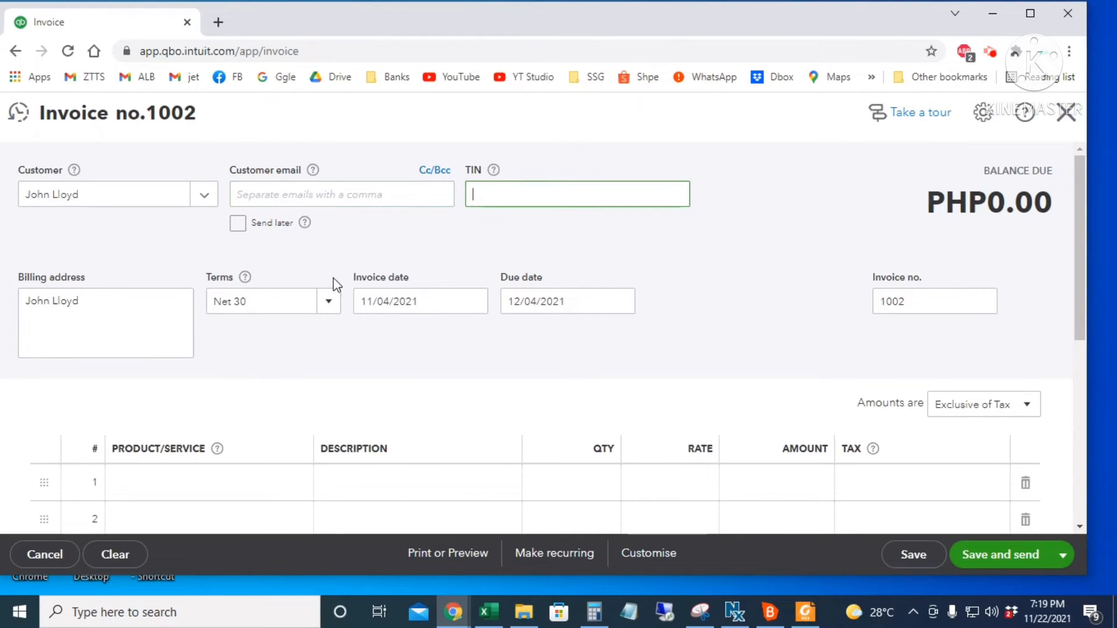
pyautogui.click(319, 307)
pyautogui.click(300, 387)
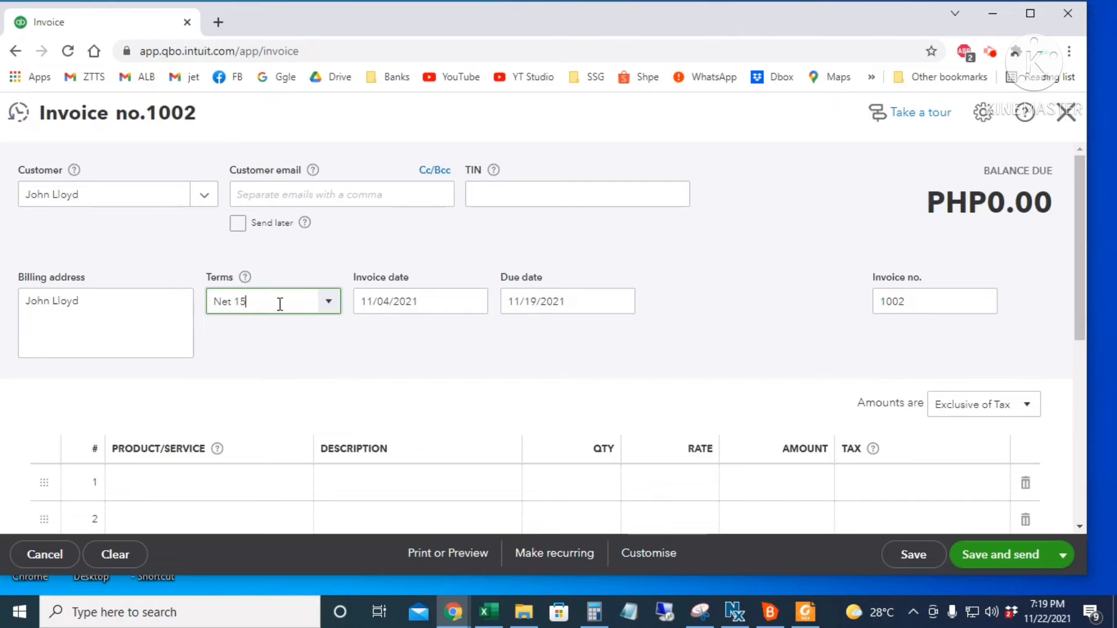
pyautogui.click(416, 303)
pyautogui.click(473, 301)
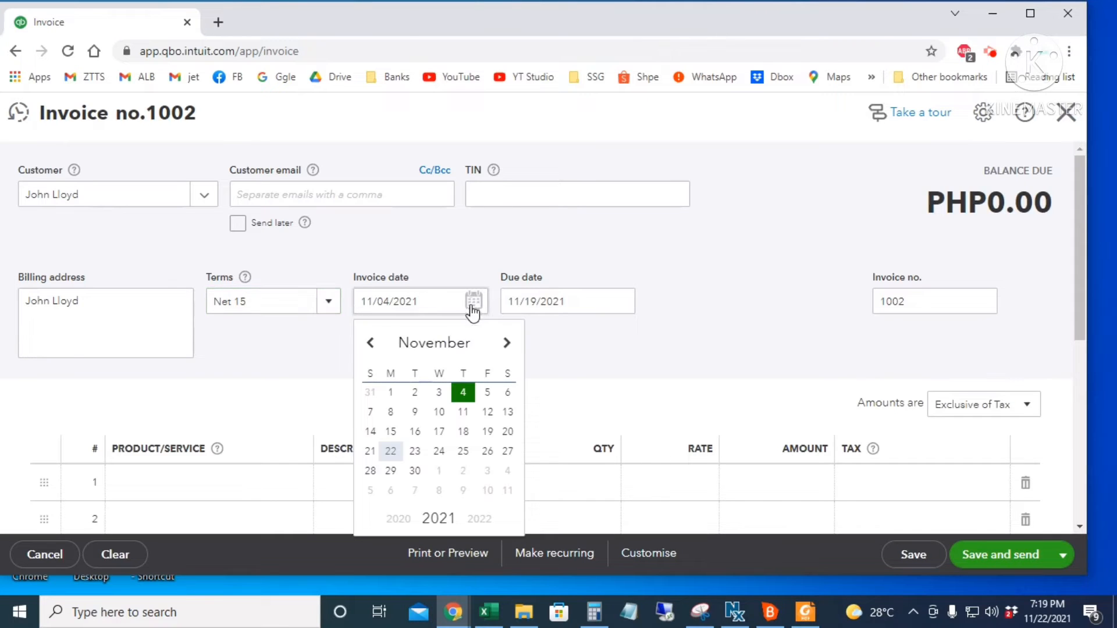
pyautogui.click(488, 394)
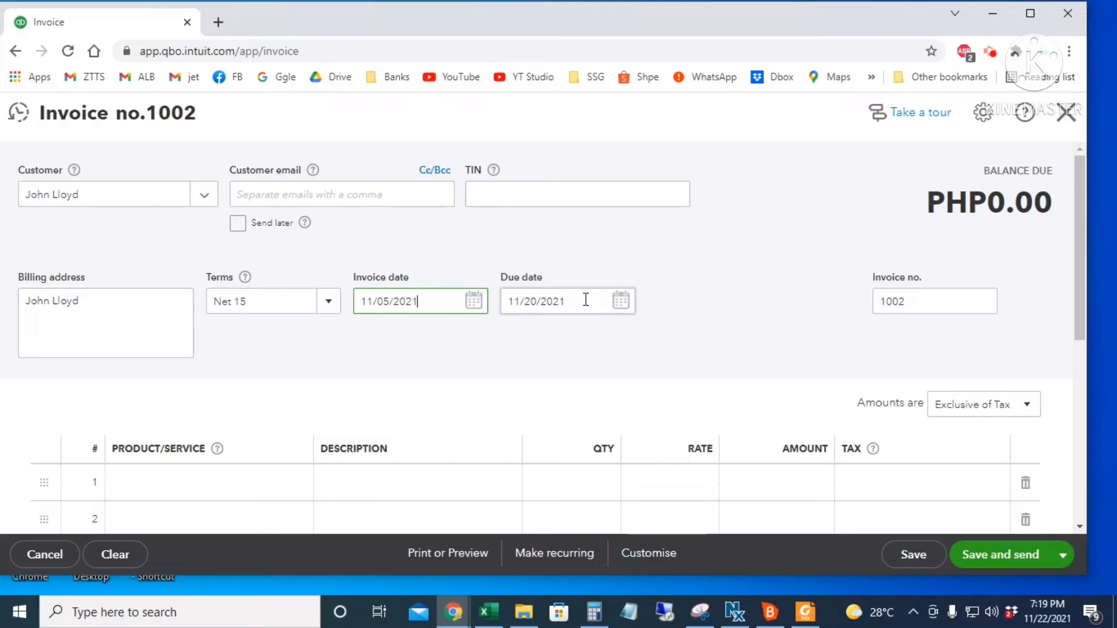
pyautogui.click(269, 299)
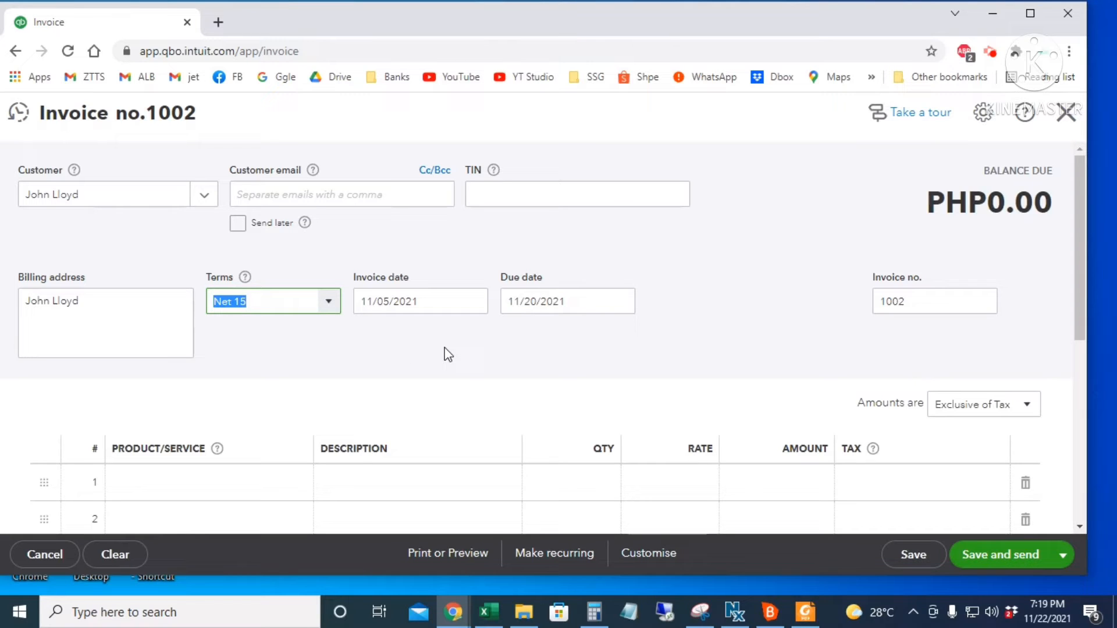
pyautogui.click(931, 296)
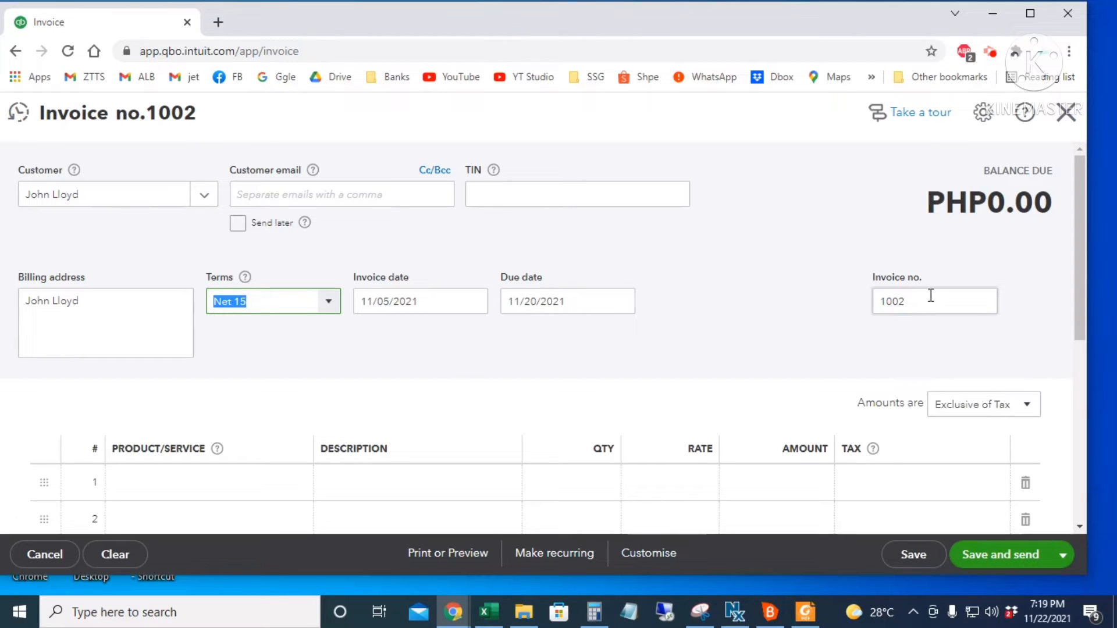
pyautogui.doubleClick(912, 299)
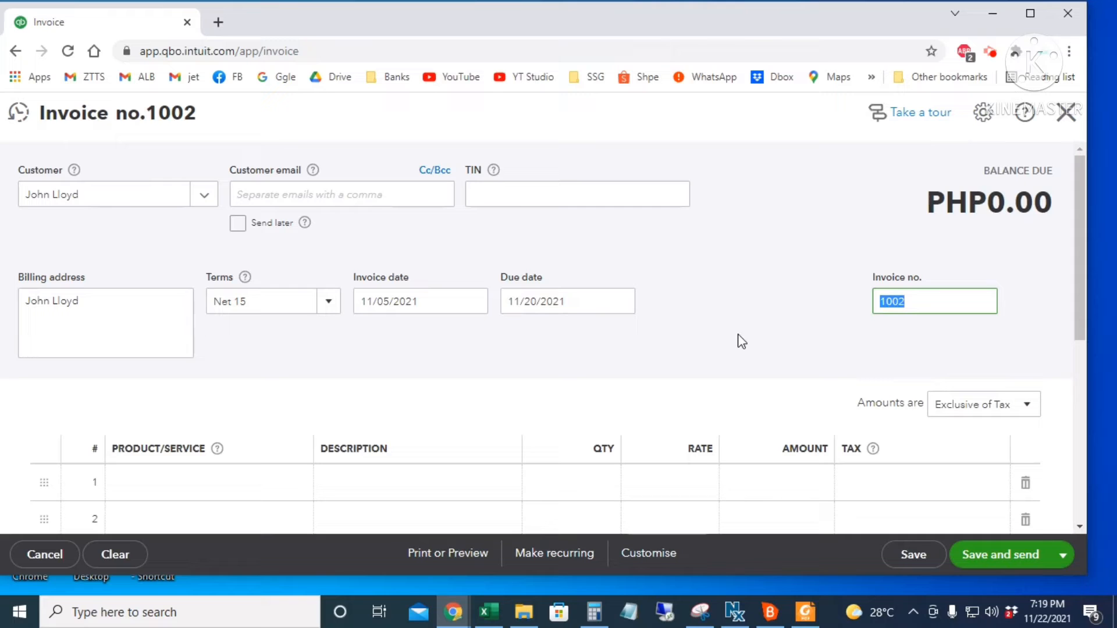
# - Add a first line of 15 Omnia Amethyste at a rate of 30 with No VAT
pyautogui.scroll(-3, 739, 341)
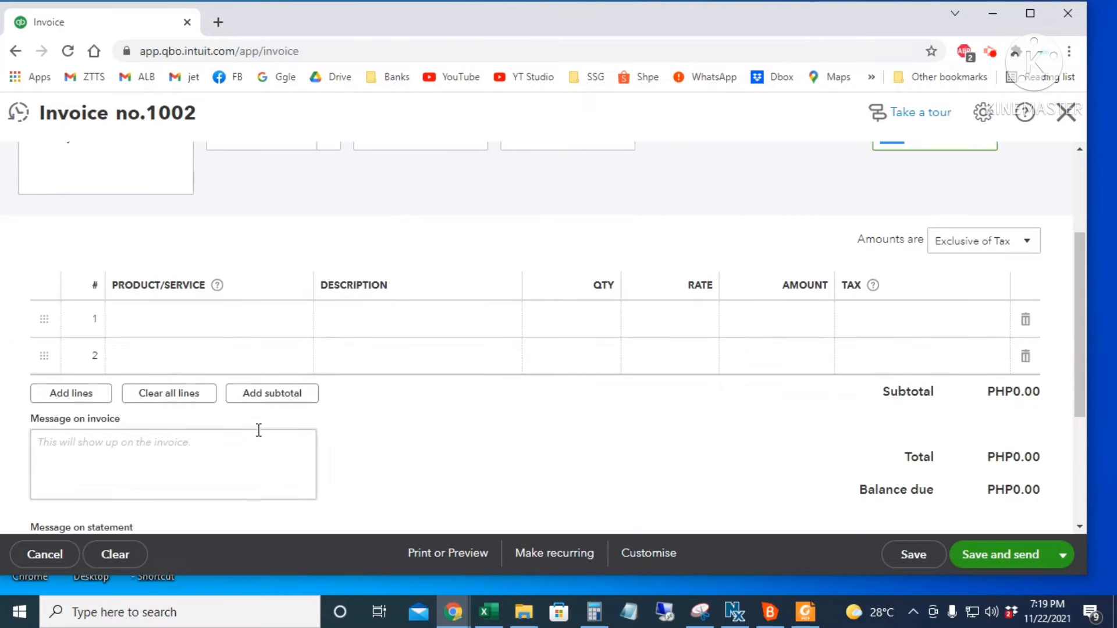
pyautogui.click(228, 310)
pyautogui.click(298, 320)
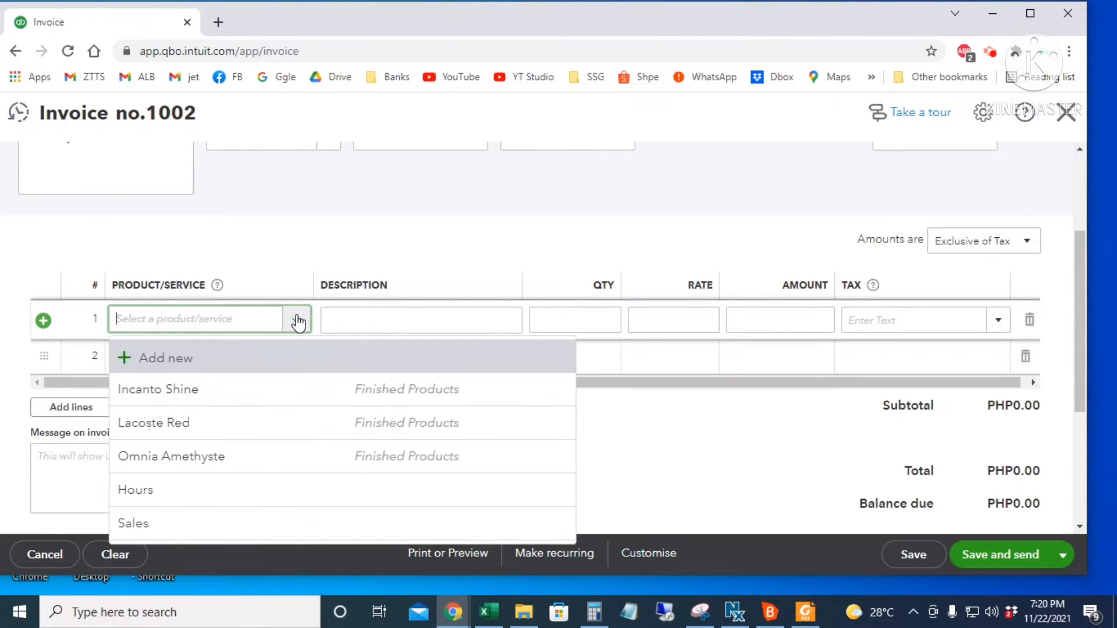
pyautogui.click(195, 462)
pyautogui.click(574, 317)
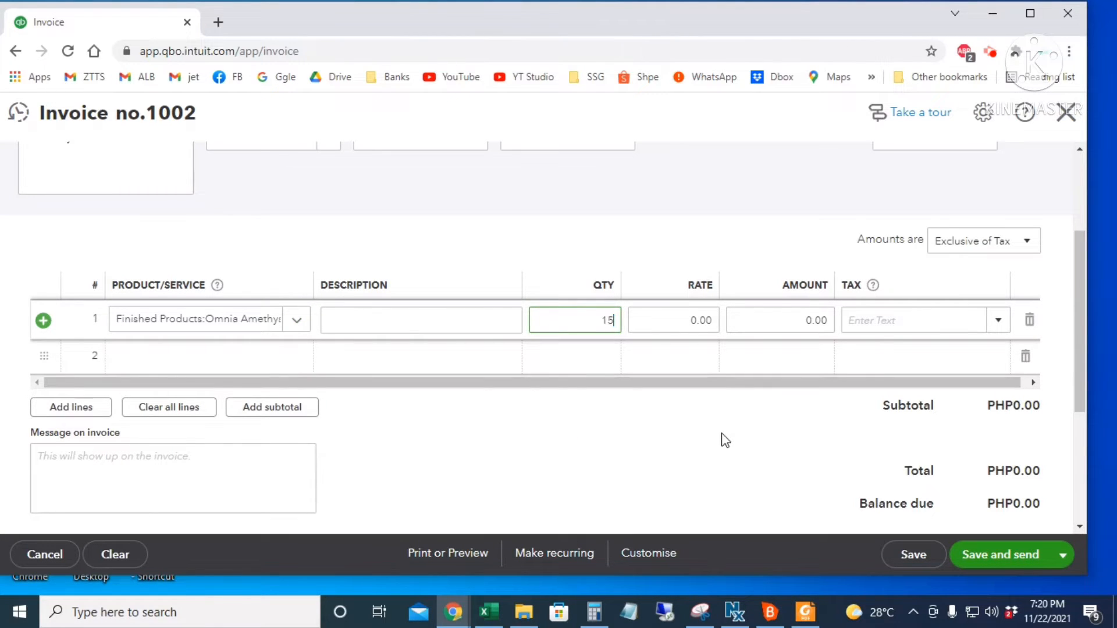
pyautogui.press('Tab')
pyautogui.write('30')
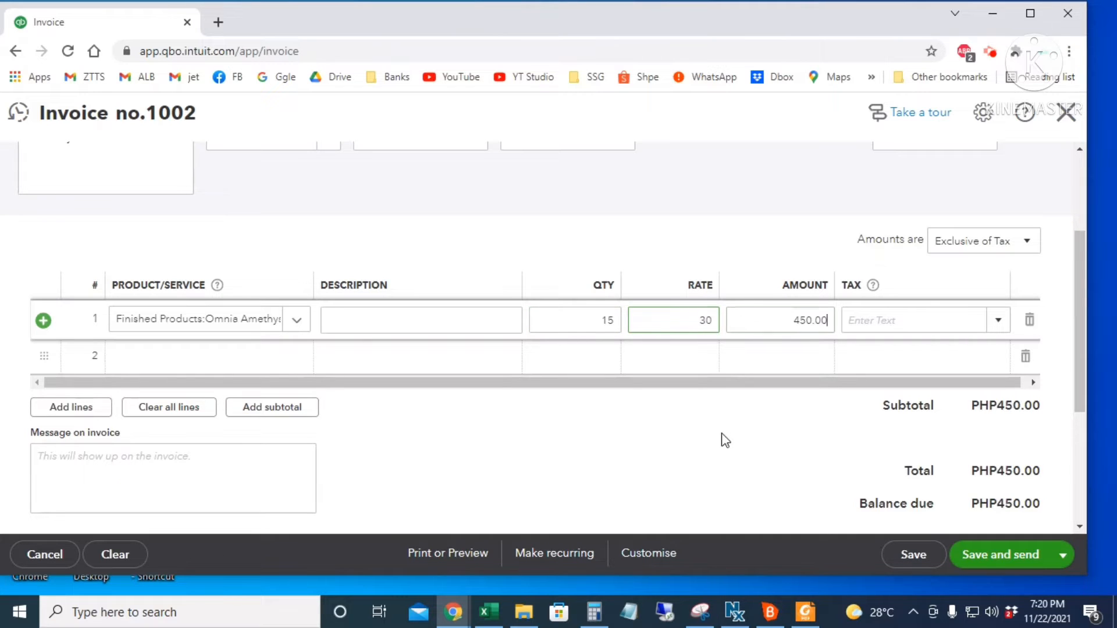
pyautogui.press('Tab')
pyautogui.press('Tab')
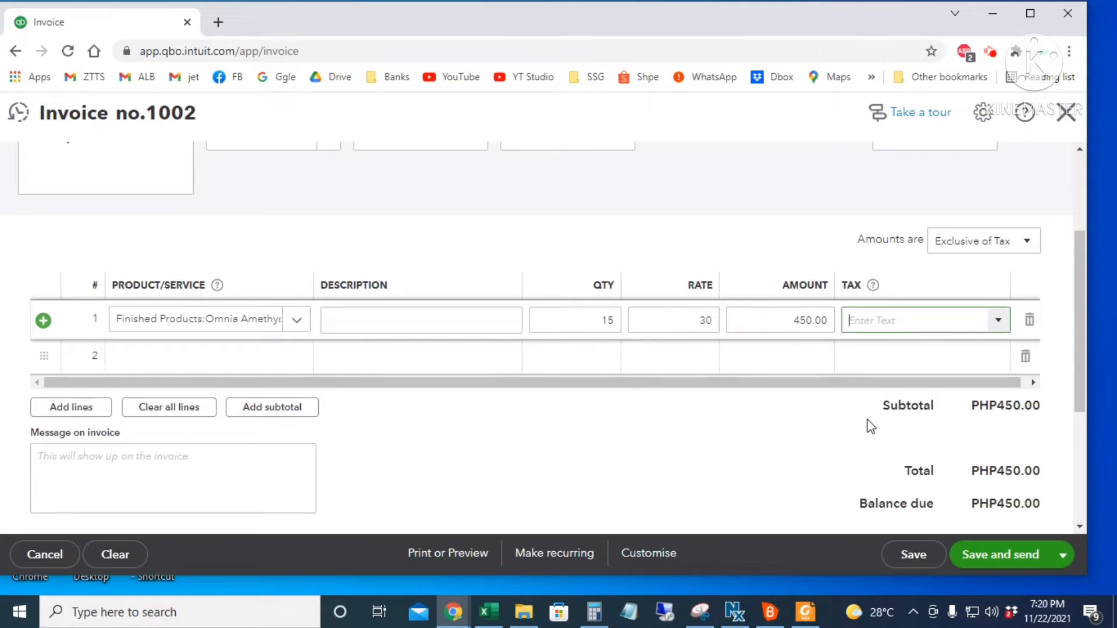
pyautogui.write('Mn')
pyautogui.press('BackSpace')
pyautogui.press('BackSpace')
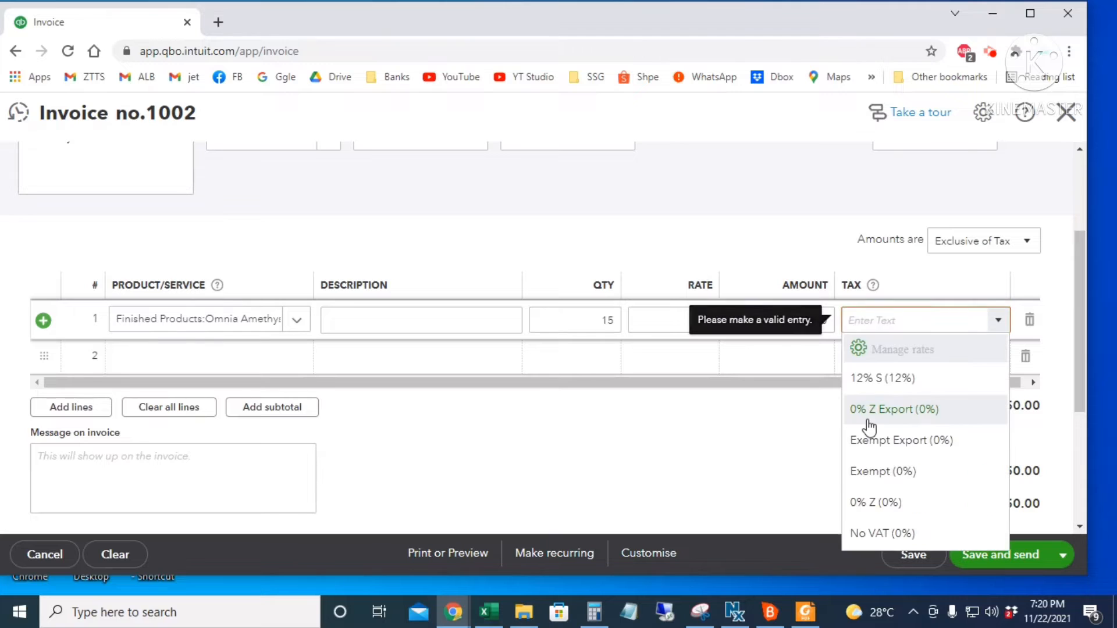
pyautogui.write('No VAT')
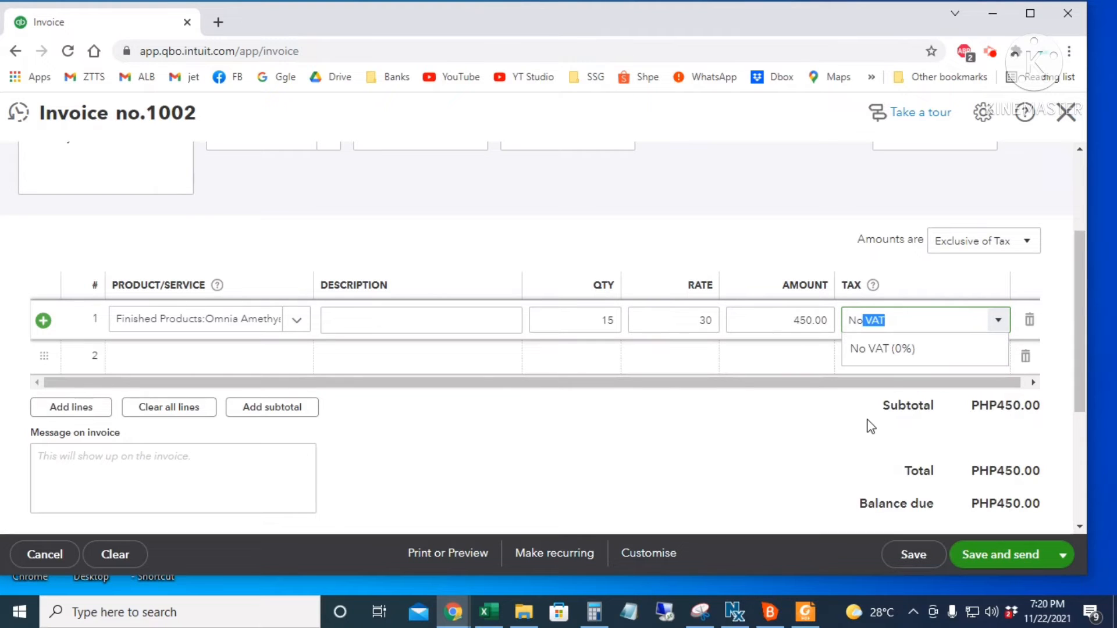
pyautogui.press('Tab')
# - Add a second line of 20 Lacoste Red at 30 with No VAT
pyautogui.click(204, 363)
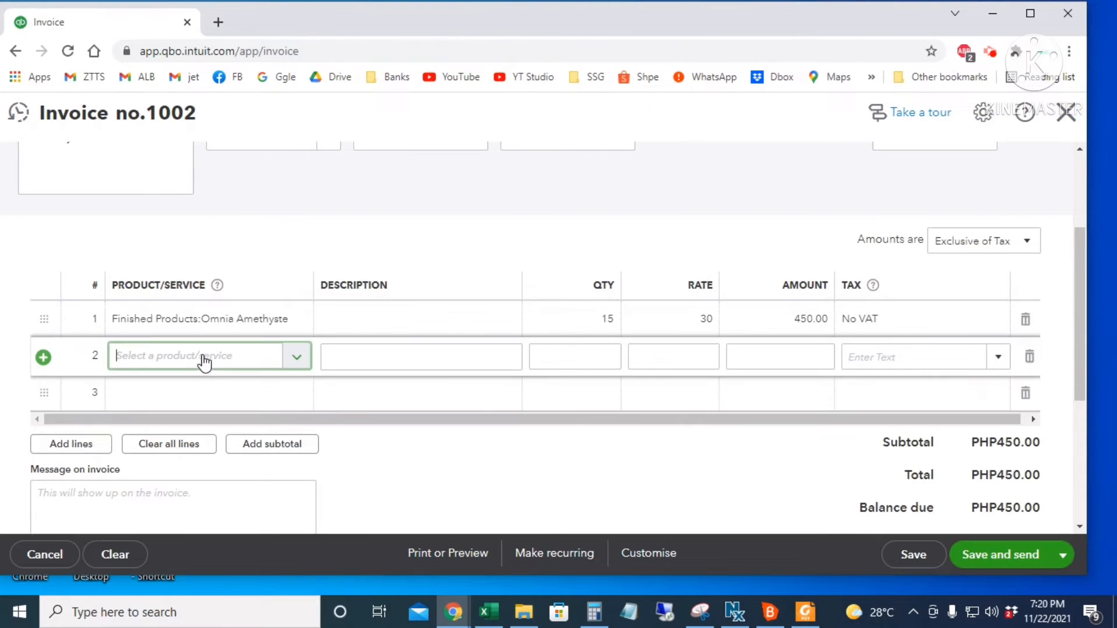
pyautogui.write('laco')
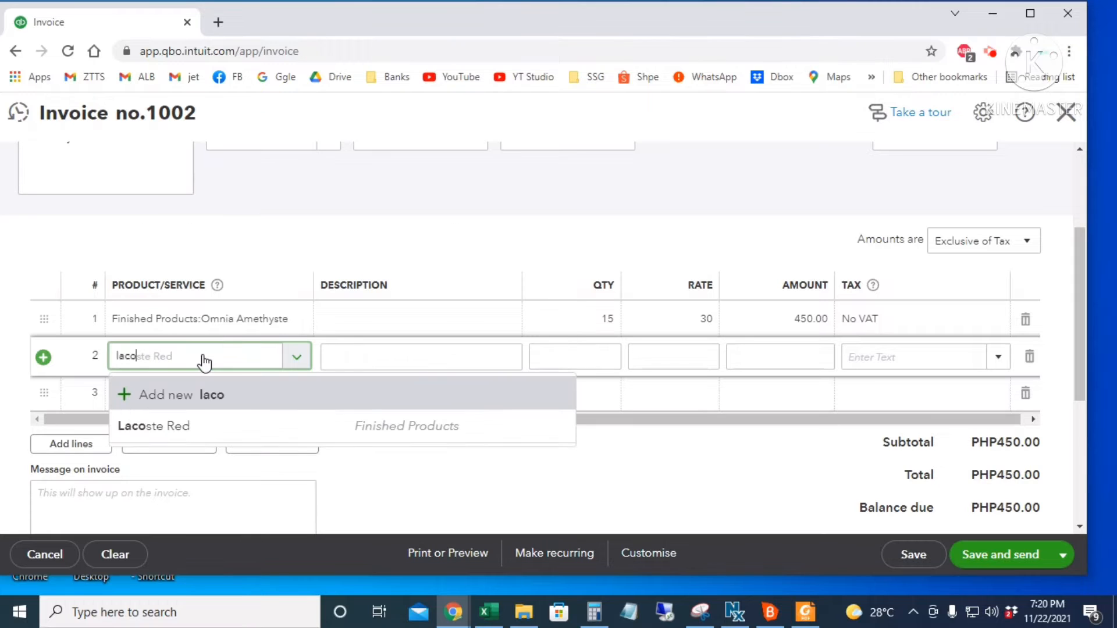
pyautogui.click(219, 427)
pyautogui.click(596, 358)
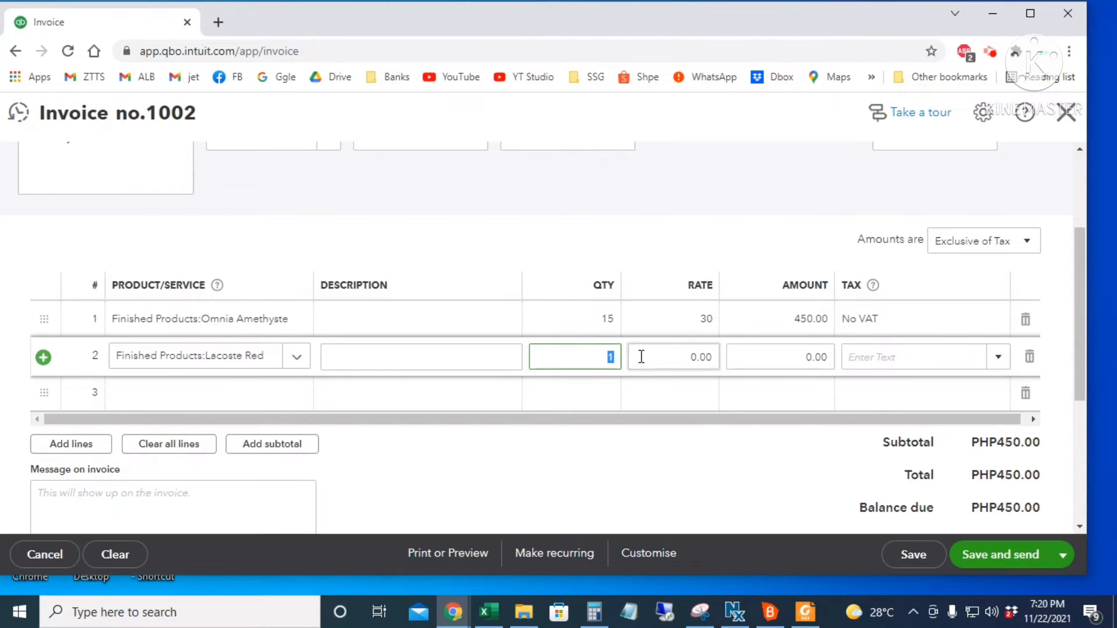
pyautogui.click(641, 357)
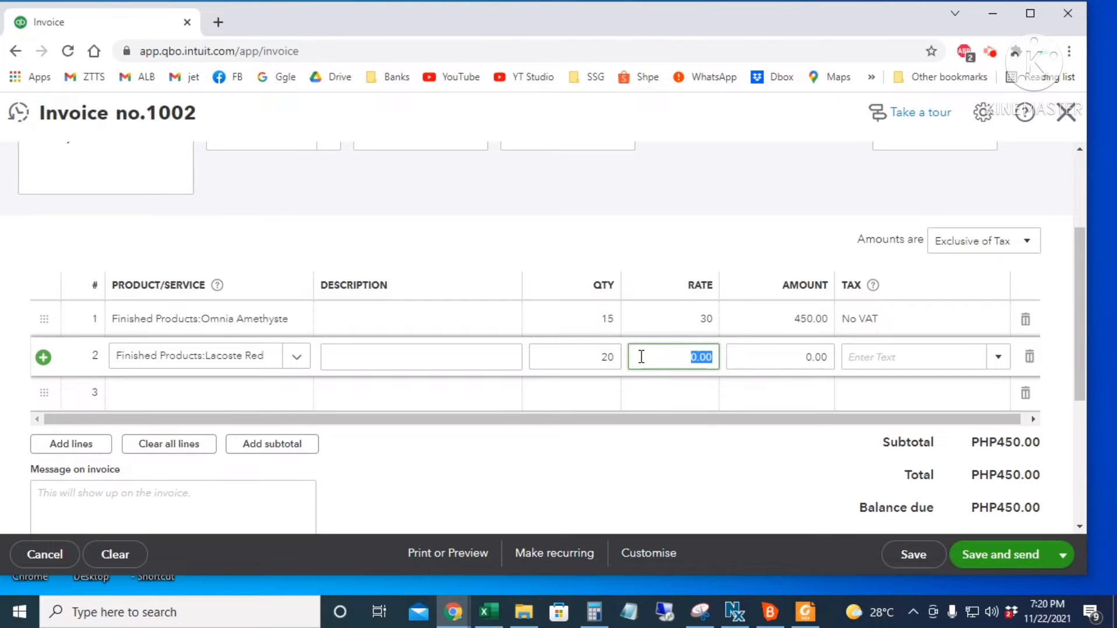
pyautogui.write('30')
pyautogui.press('Tab')
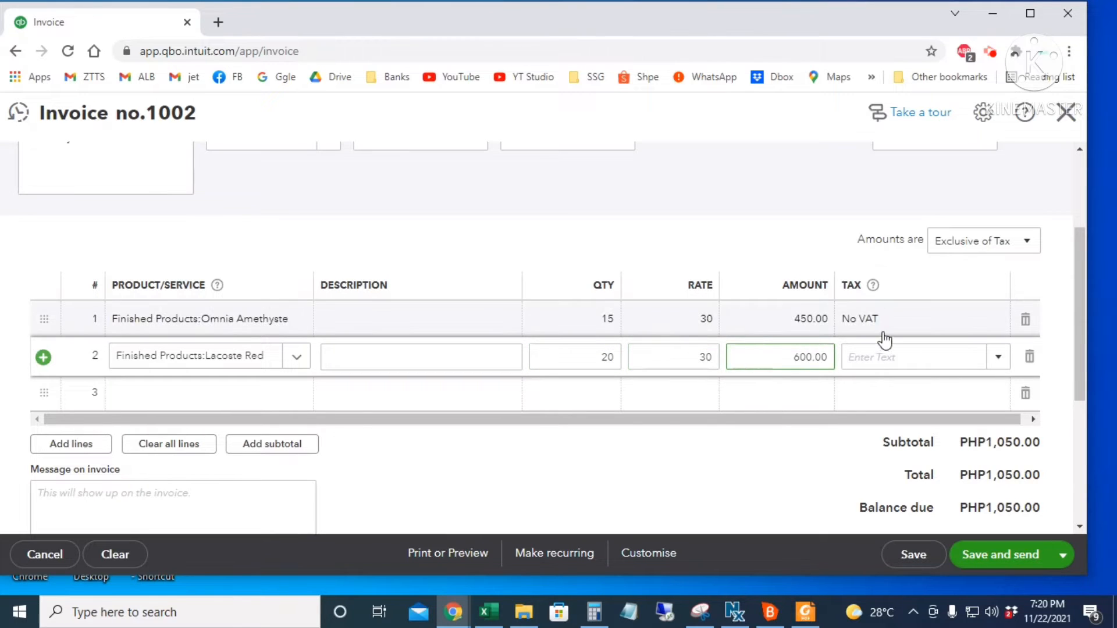
pyautogui.click(877, 357)
pyautogui.write('No va')
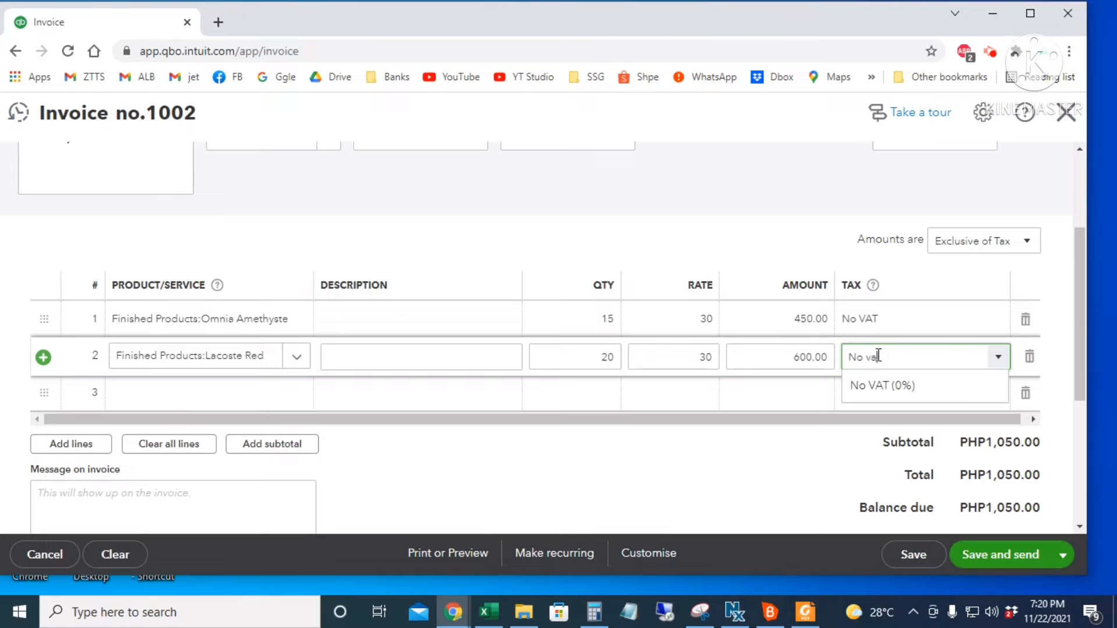
pyautogui.press('Tab')
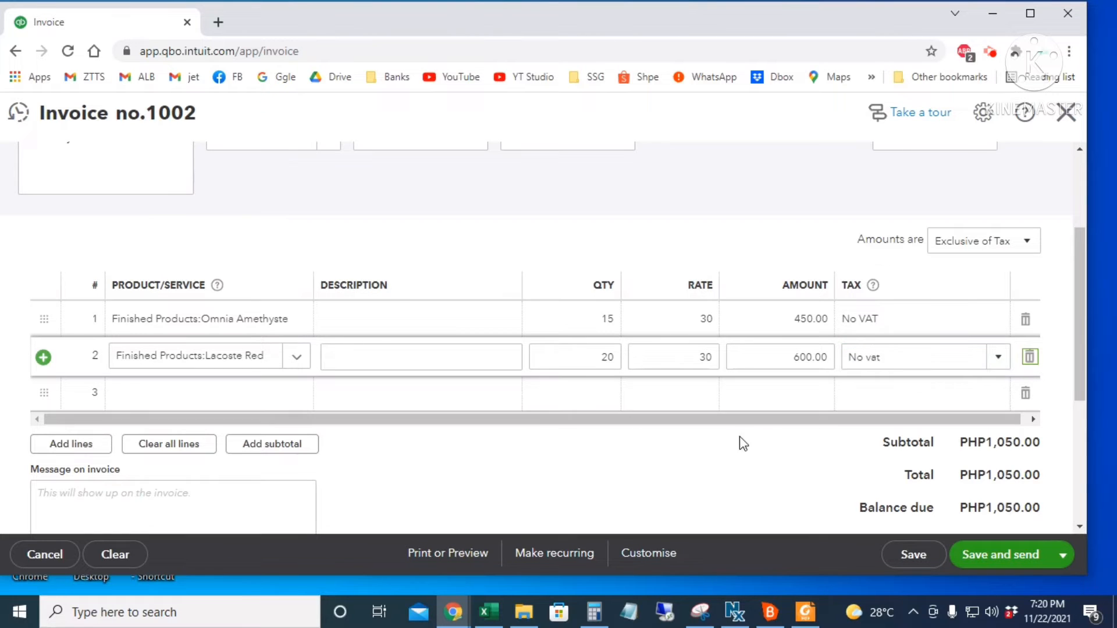
# - Save and close invoice 1002, totalling PHP1,050.00
pyautogui.scroll(-1, 763, 466)
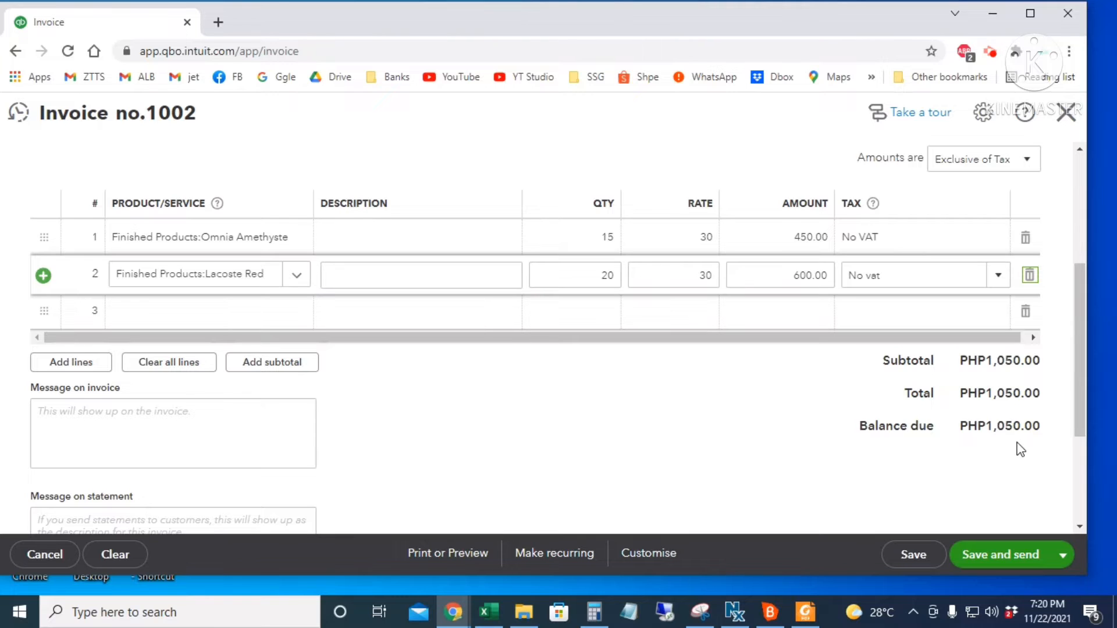
pyautogui.click(1063, 555)
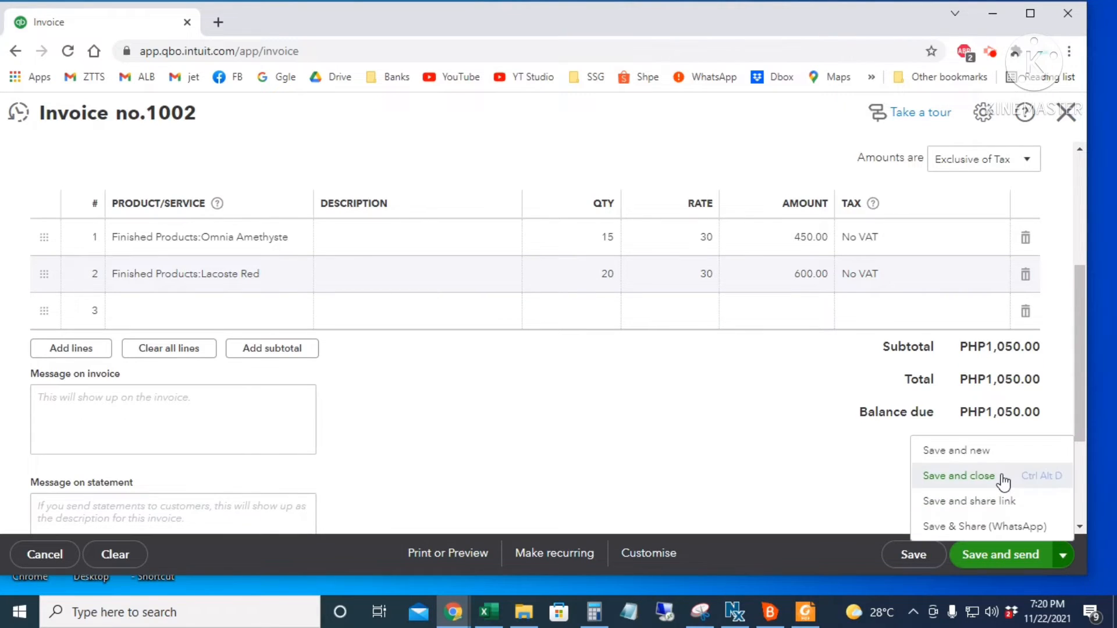
pyautogui.click(1001, 481)
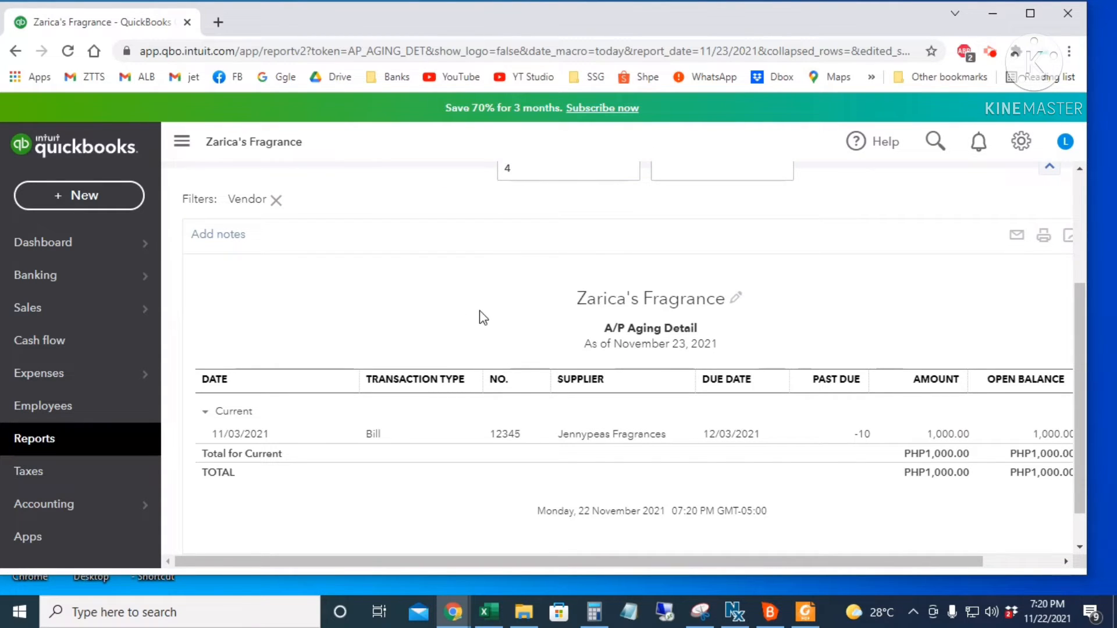
# - Search for the customer and open their page showing invoice 1002 overdue at PHP1,050.00
pyautogui.moveTo(120, 319)
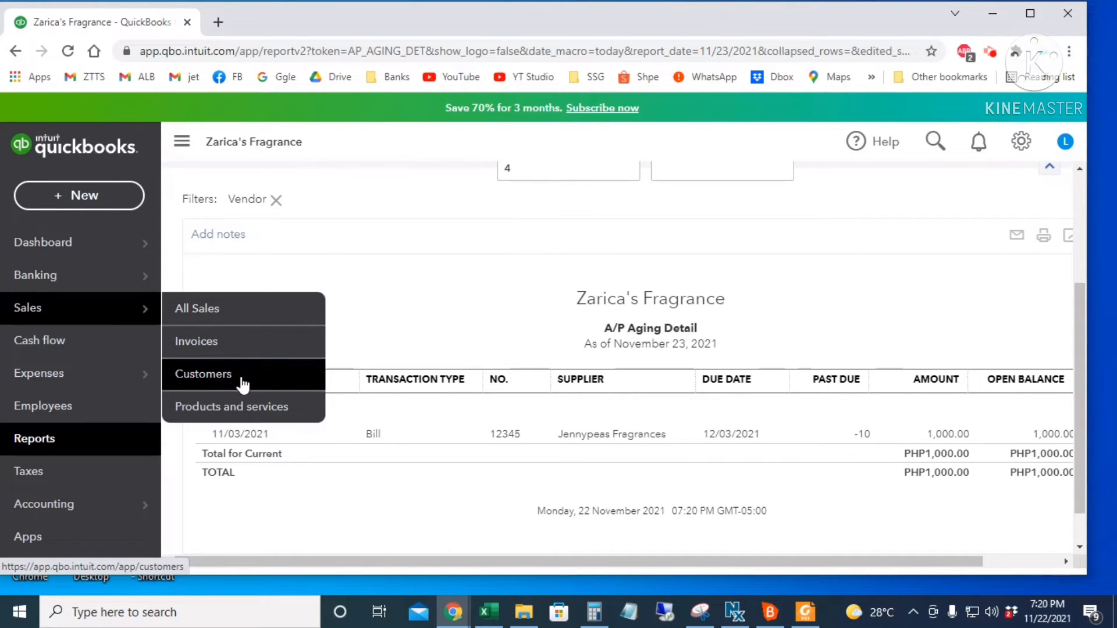
pyautogui.click(932, 143)
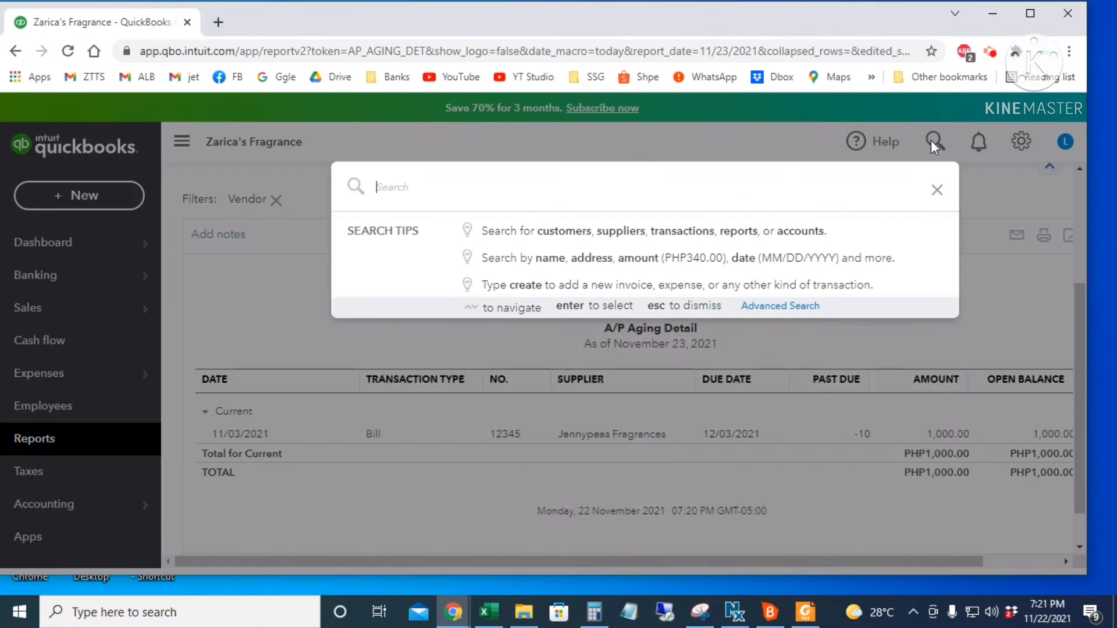
pyautogui.write('john')
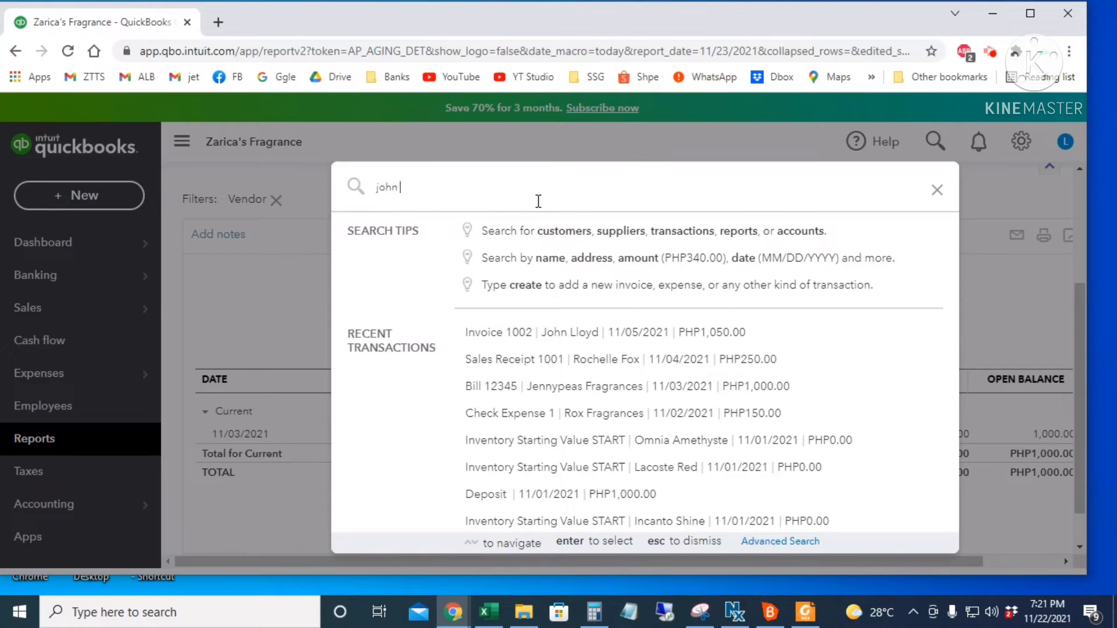
pyautogui.write(' l')
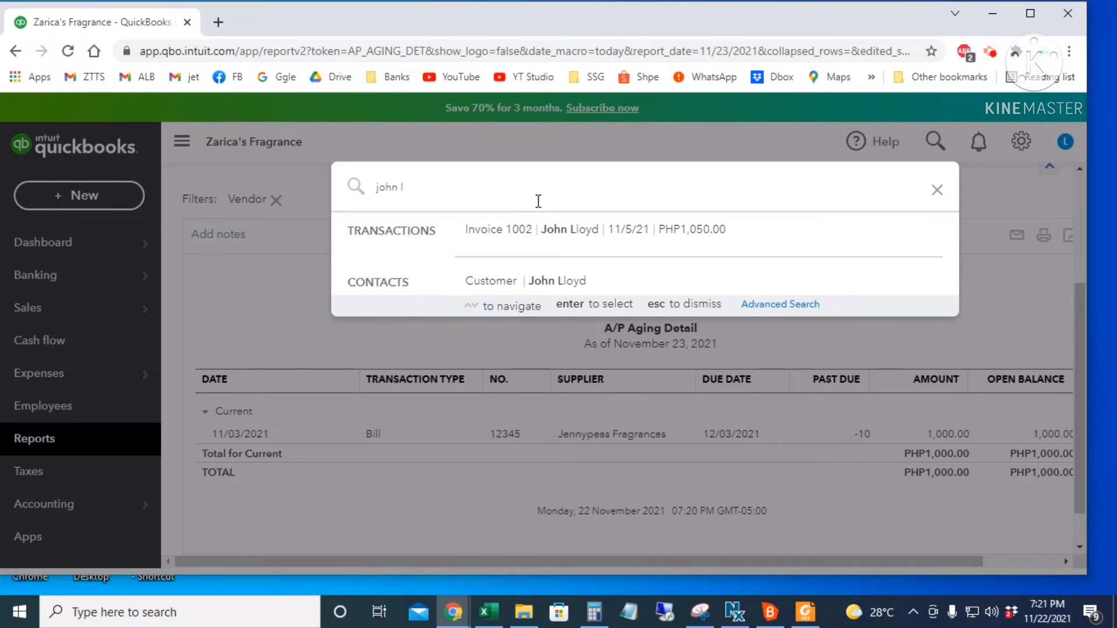
pyautogui.click(541, 285)
pyautogui.scroll(-2, 769, 403)
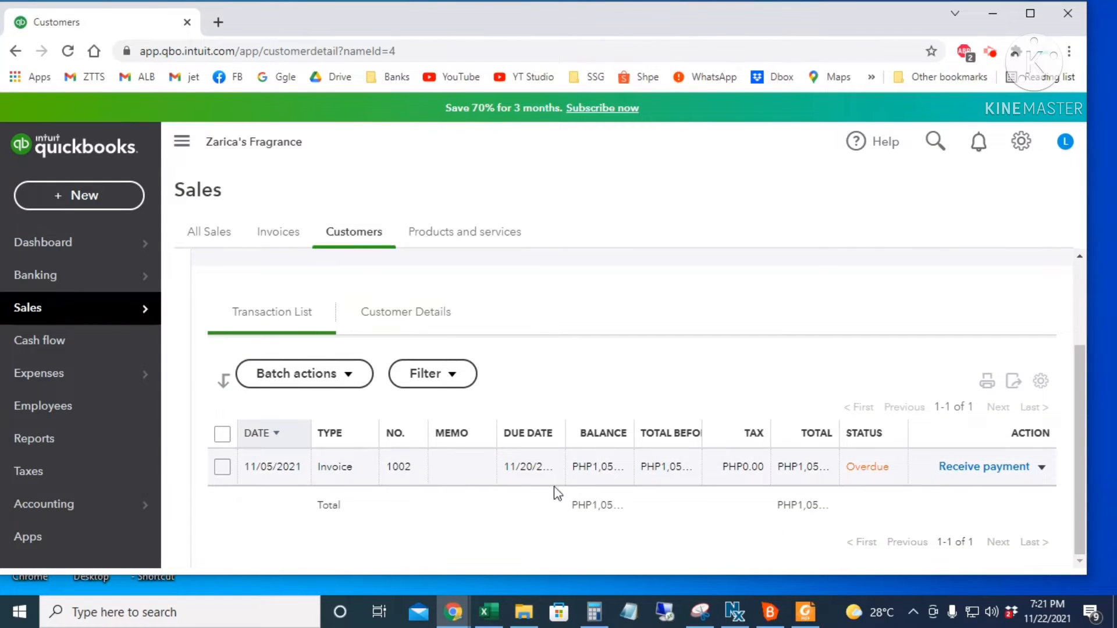
pyautogui.scroll(2, 553, 486)
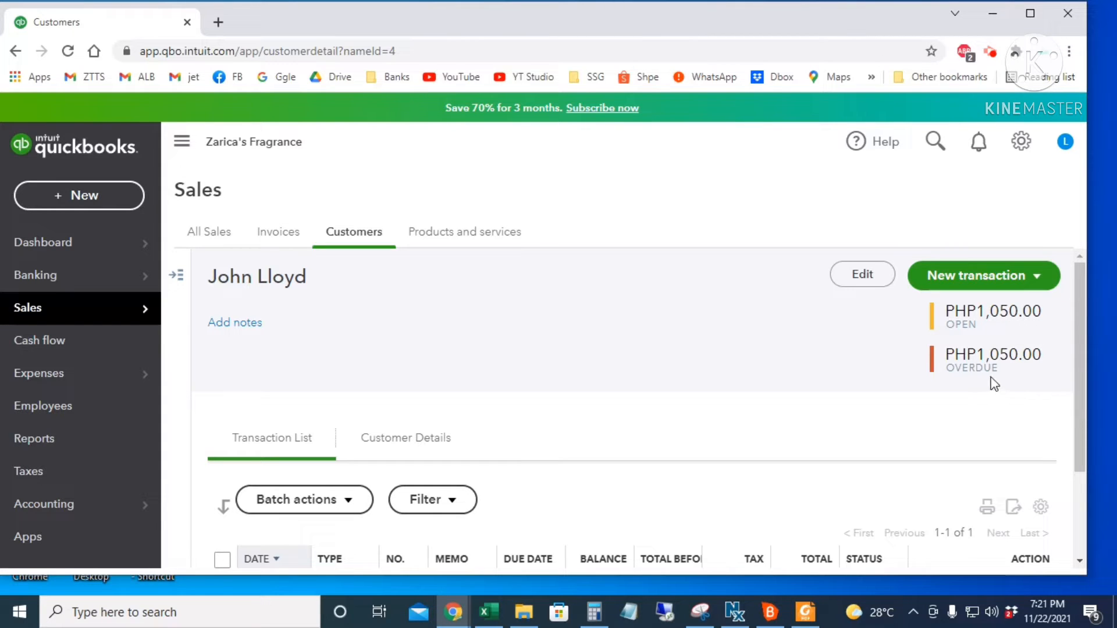
pyautogui.scroll(-2, 994, 384)
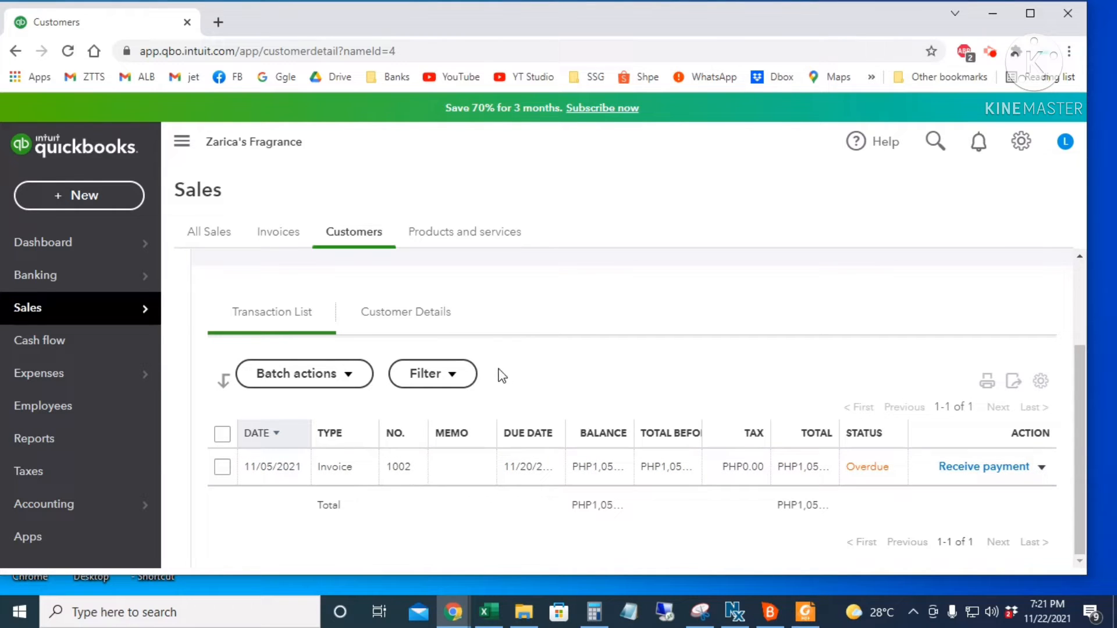
# - Open the Accounts receivable aging detail report and review invoice 1002's 1–30 days past due entry
pyautogui.click(67, 447)
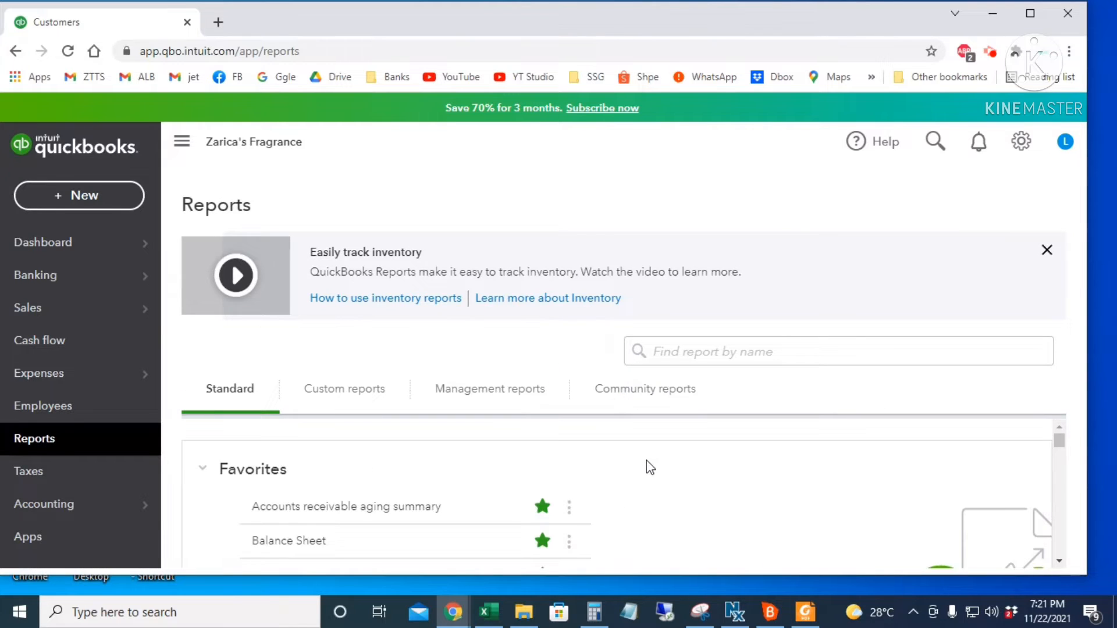
pyautogui.scroll(-5, 647, 465)
pyautogui.scroll(-8, 658, 474)
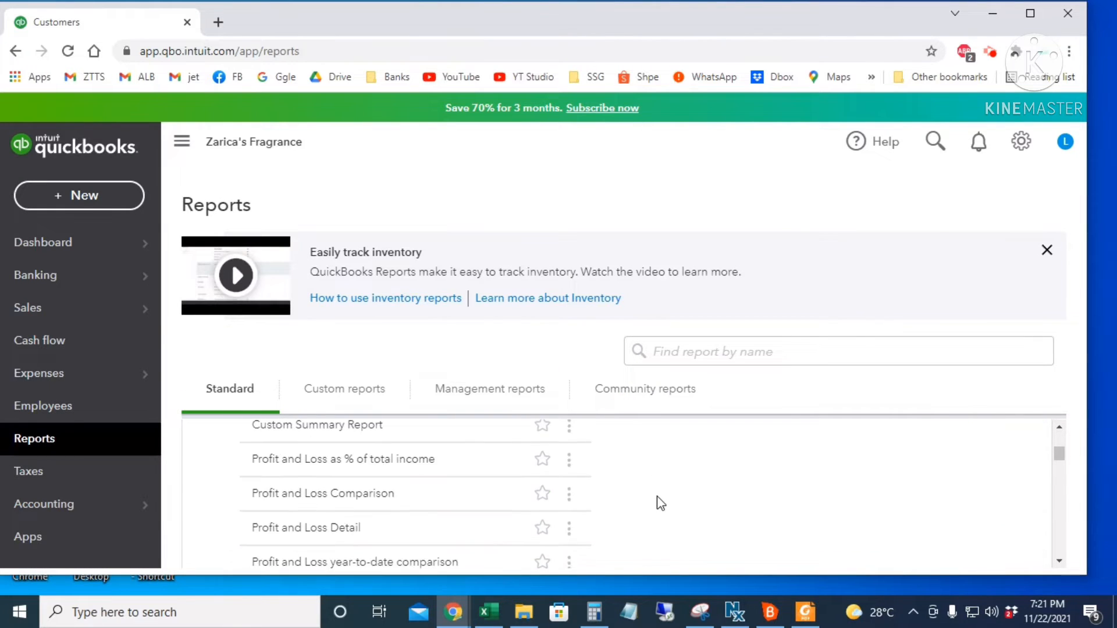
pyautogui.scroll(-3, 663, 512)
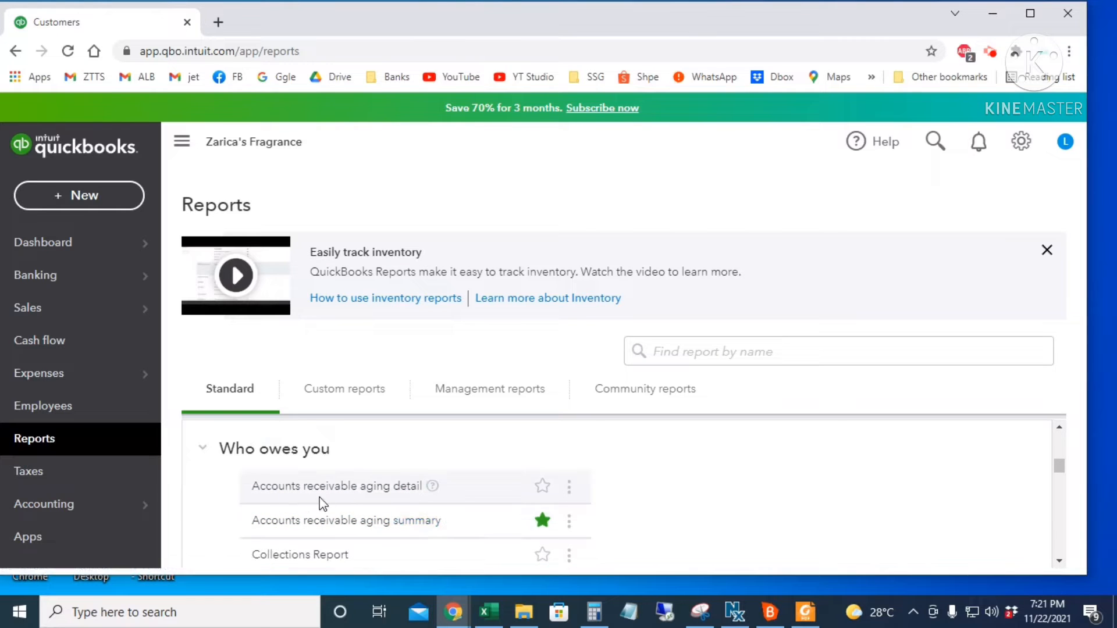
pyautogui.click(361, 489)
pyautogui.scroll(-2, 757, 500)
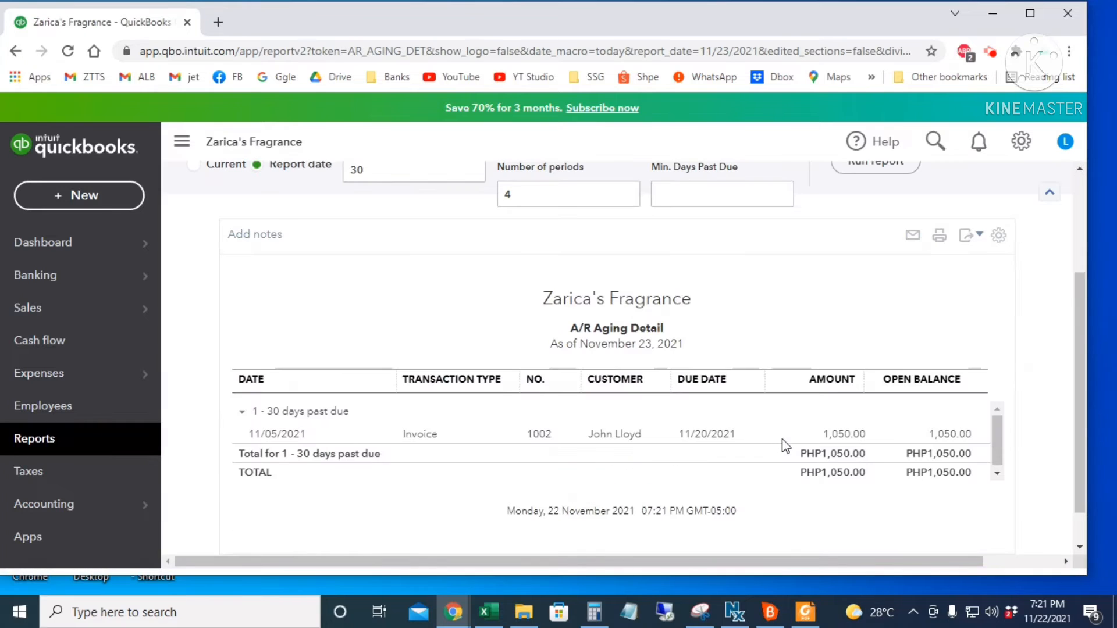
pyautogui.scroll(-1, 878, 312)
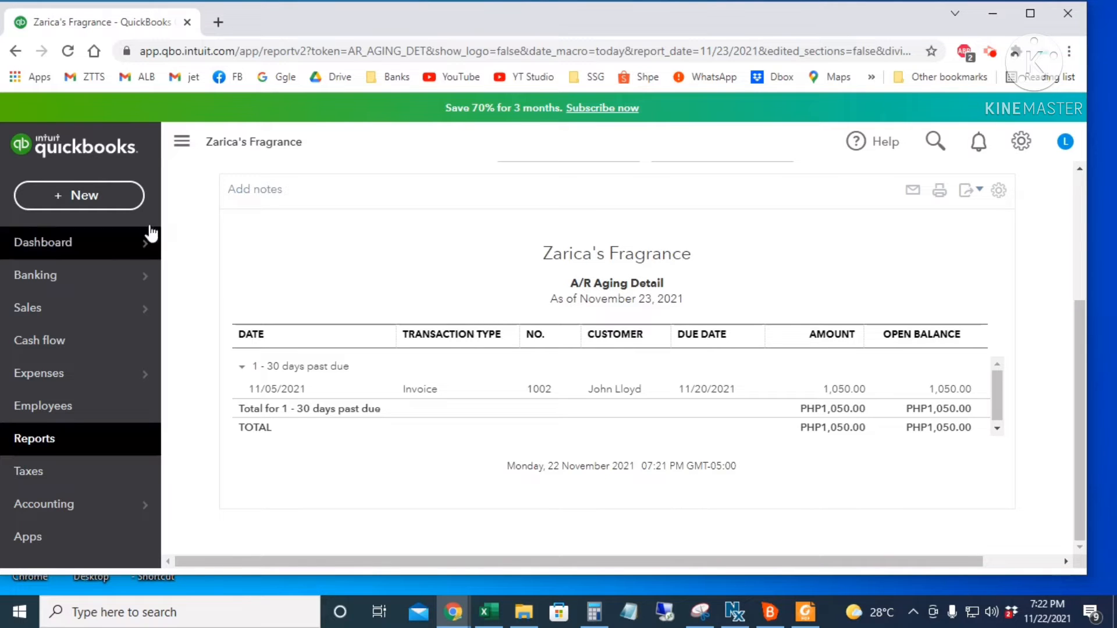
pyautogui.click(93, 202)
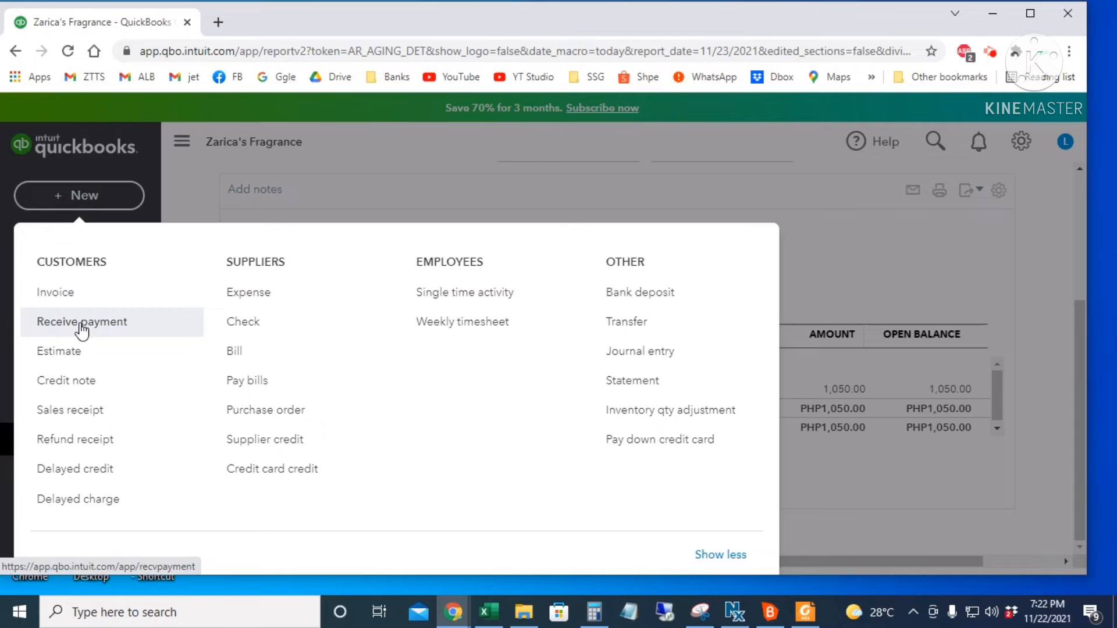
# - Find the customer via search and start receiving payment on invoice 1002
pyautogui.click(855, 222)
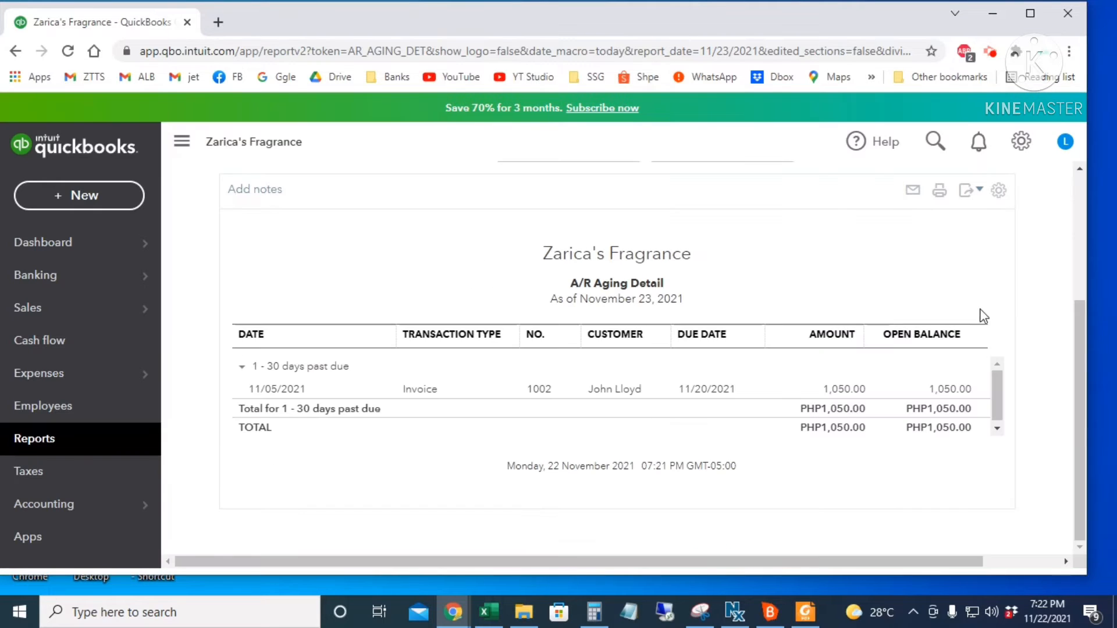
pyautogui.click(933, 145)
pyautogui.write('recei')
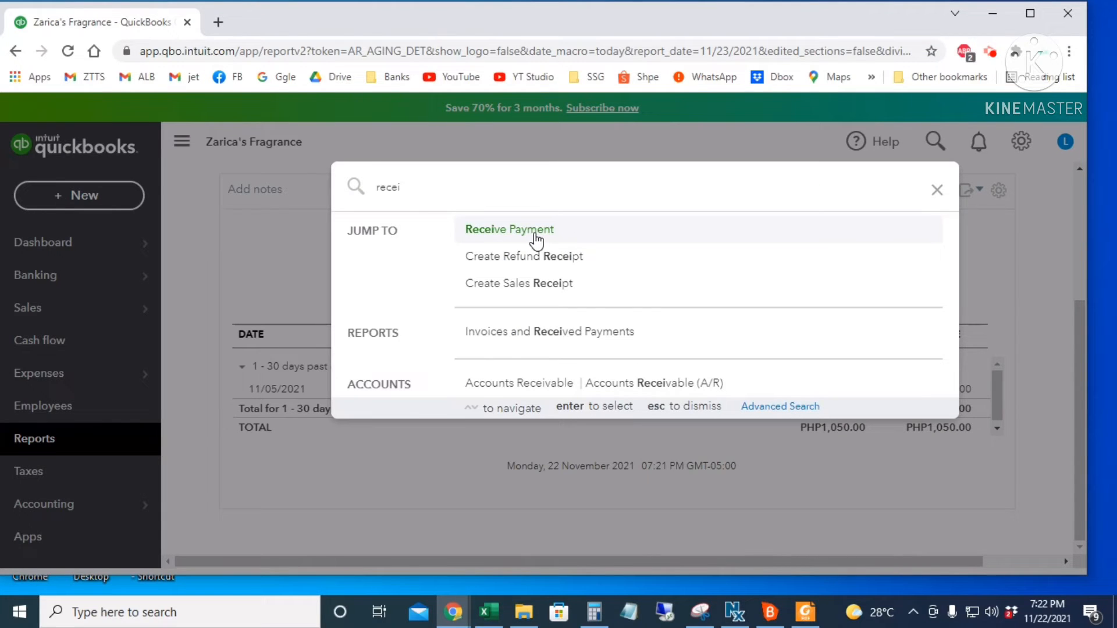
pyautogui.click(937, 189)
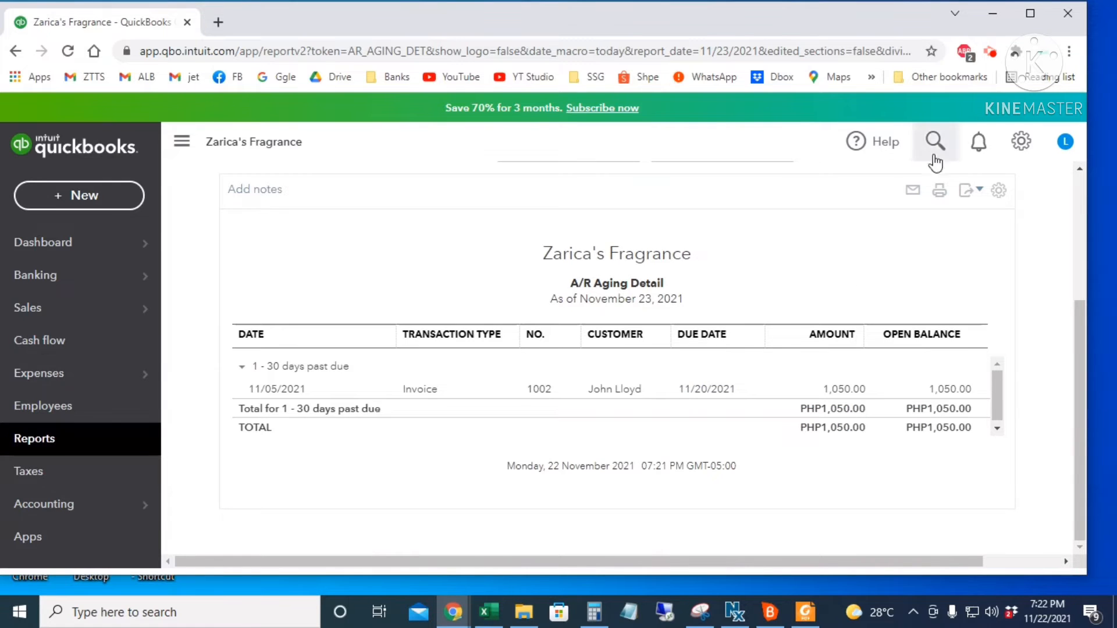
pyautogui.click(934, 142)
pyautogui.write('john')
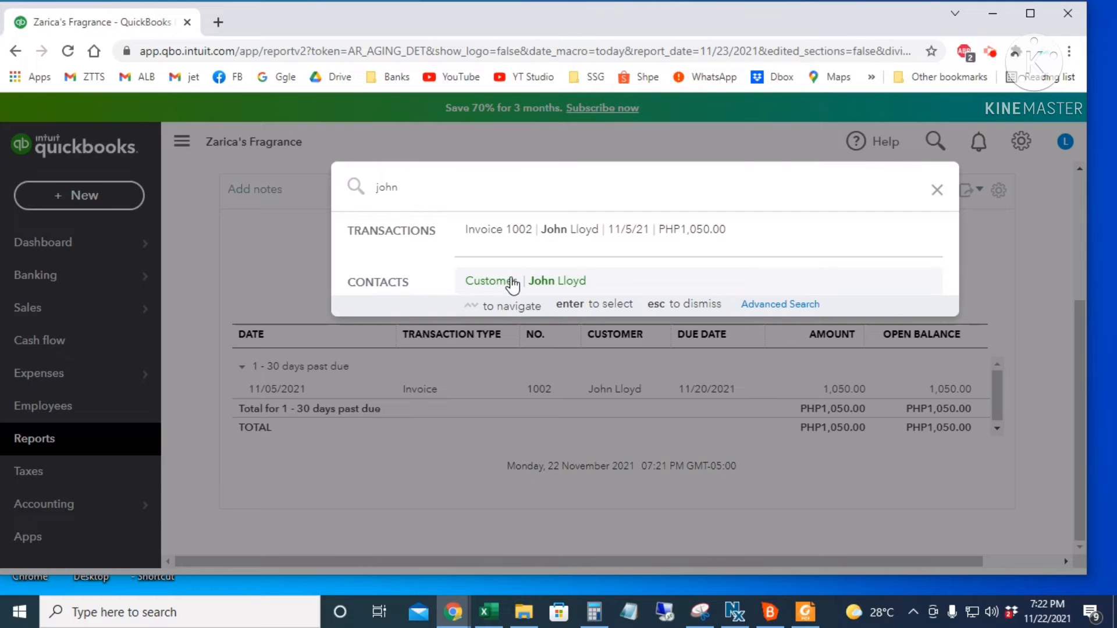
pyautogui.click(511, 282)
pyautogui.scroll(-1, 879, 372)
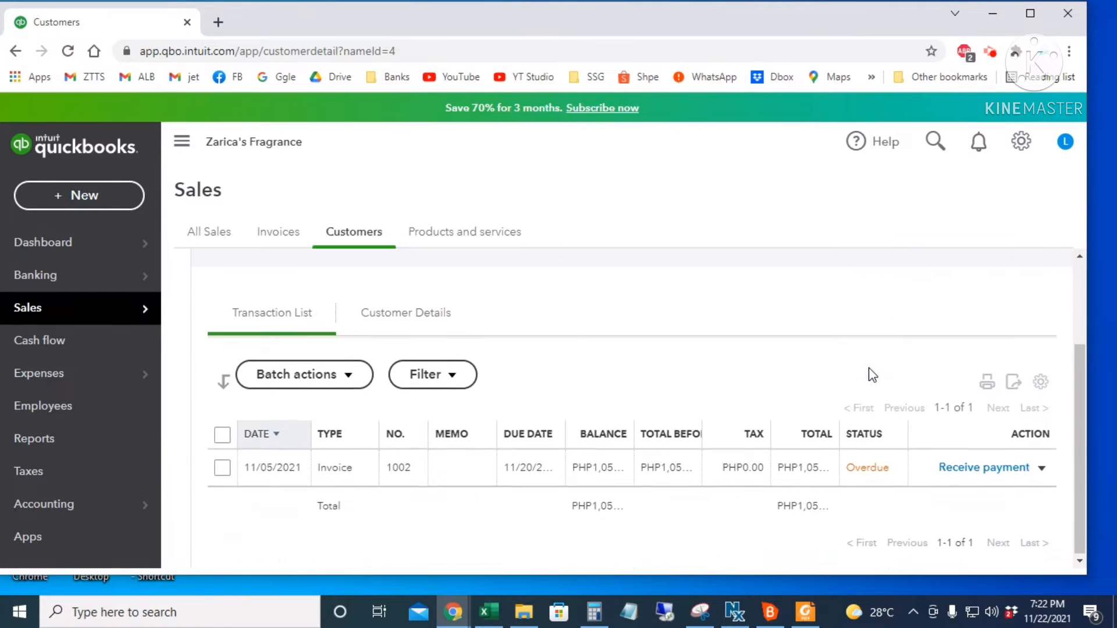
pyautogui.click(968, 468)
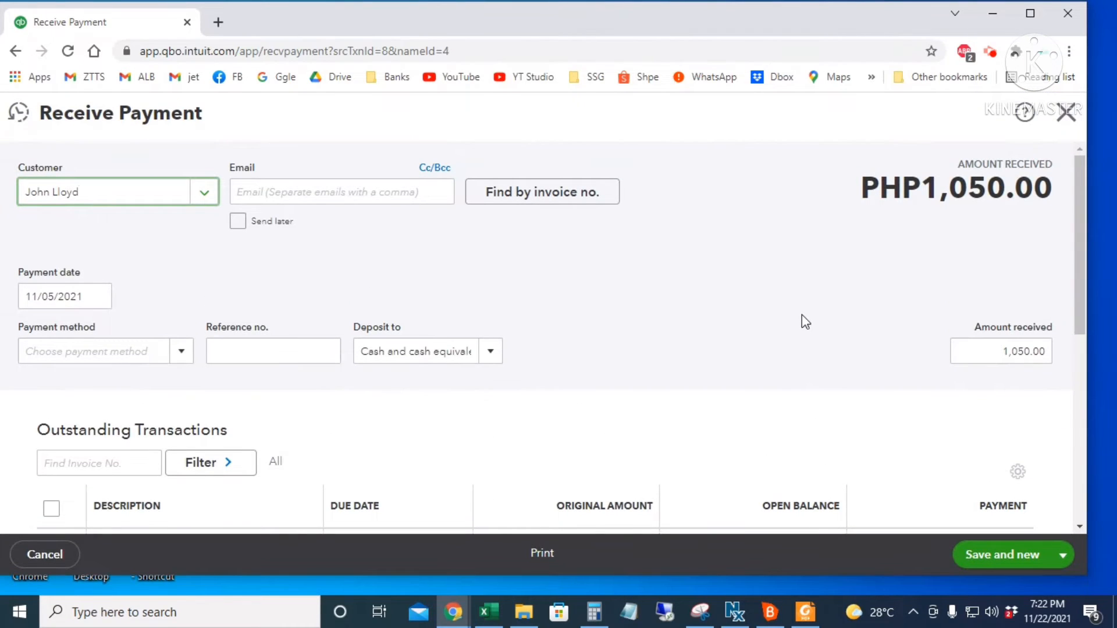
# - Date the payment November 21, set method to Check, and deposit into Chase Bank
pyautogui.scroll(-2, 523, 274)
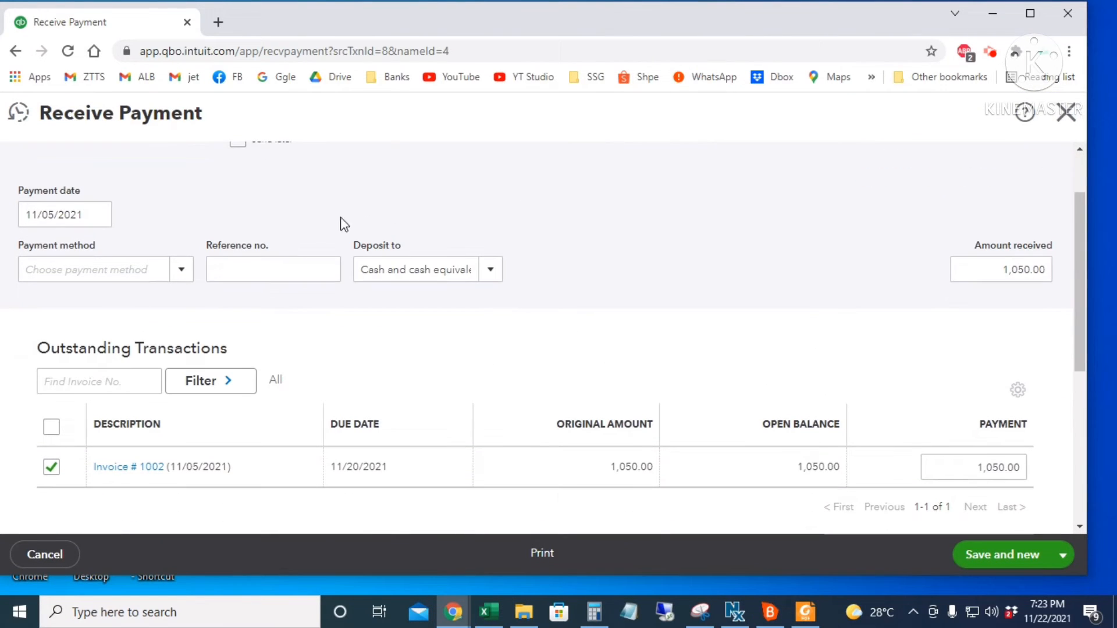
pyautogui.click(96, 216)
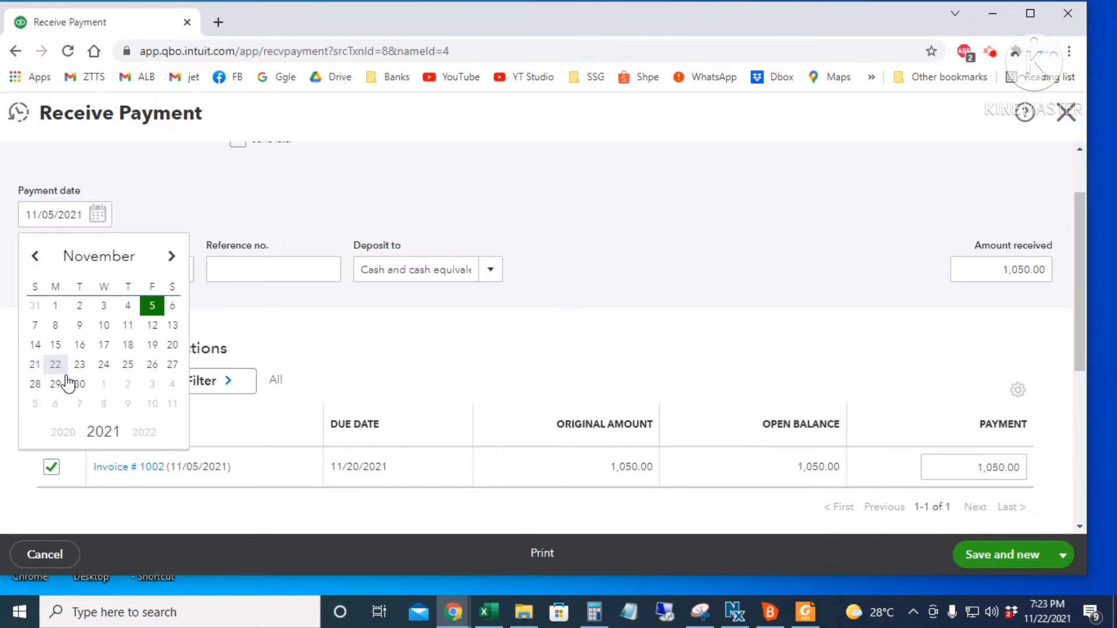
pyautogui.click(35, 365)
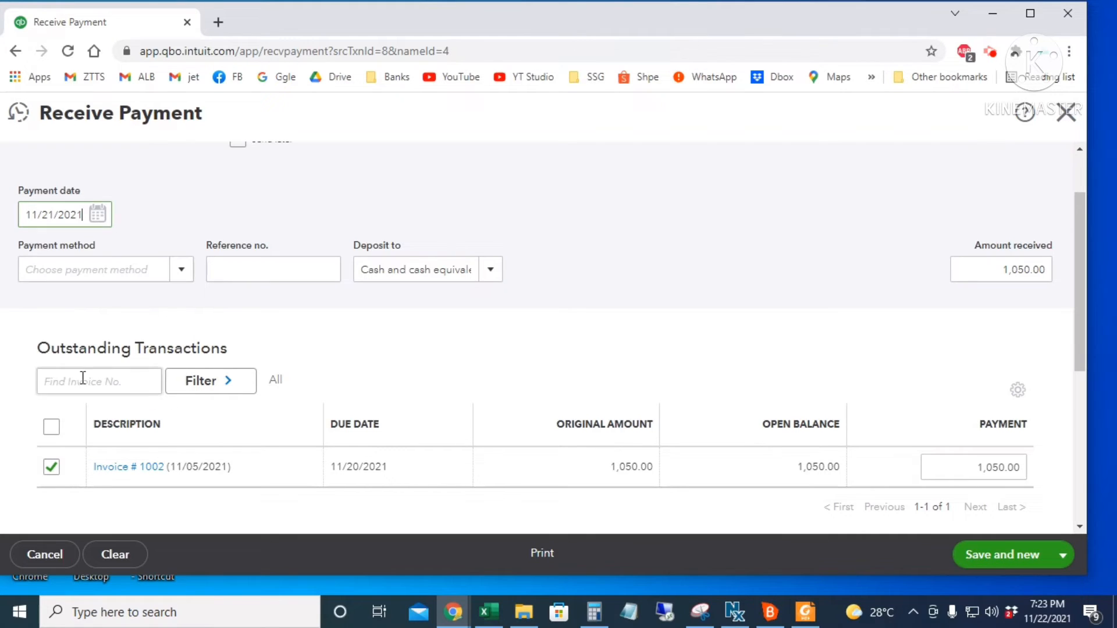
pyautogui.click(181, 272)
pyautogui.click(116, 356)
pyautogui.click(215, 270)
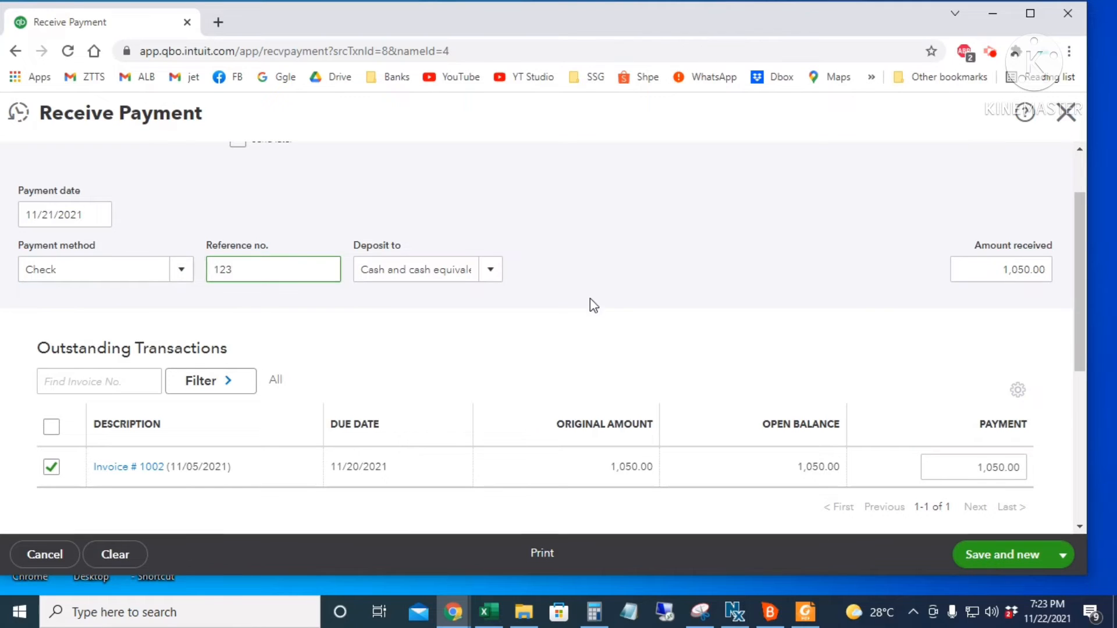
pyautogui.scroll(-1, 499, 256)
pyautogui.click(485, 197)
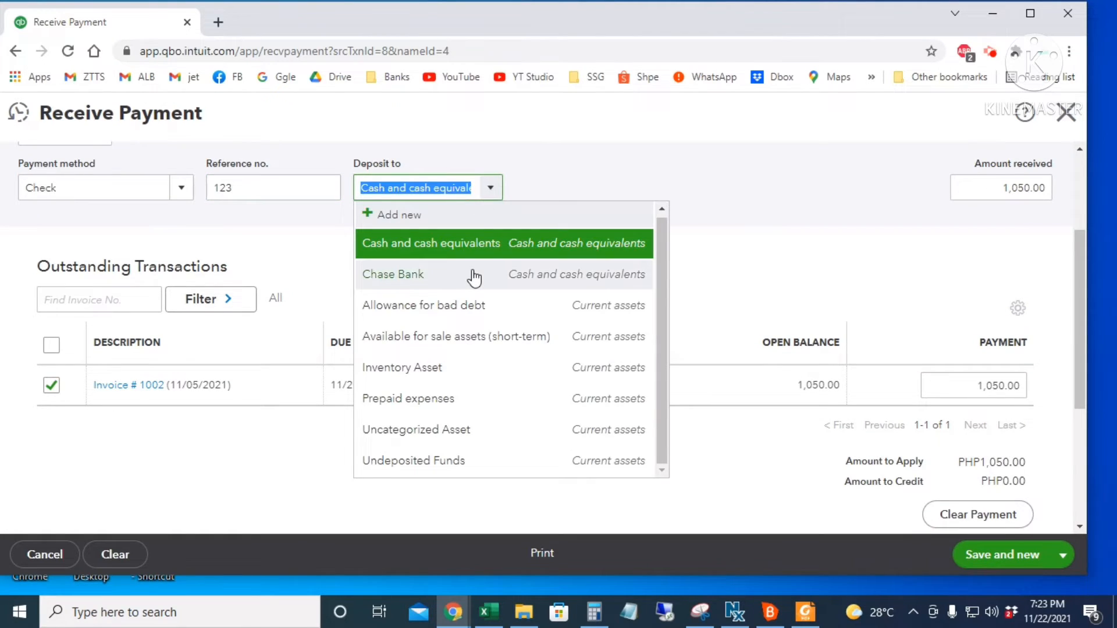
pyautogui.click(474, 275)
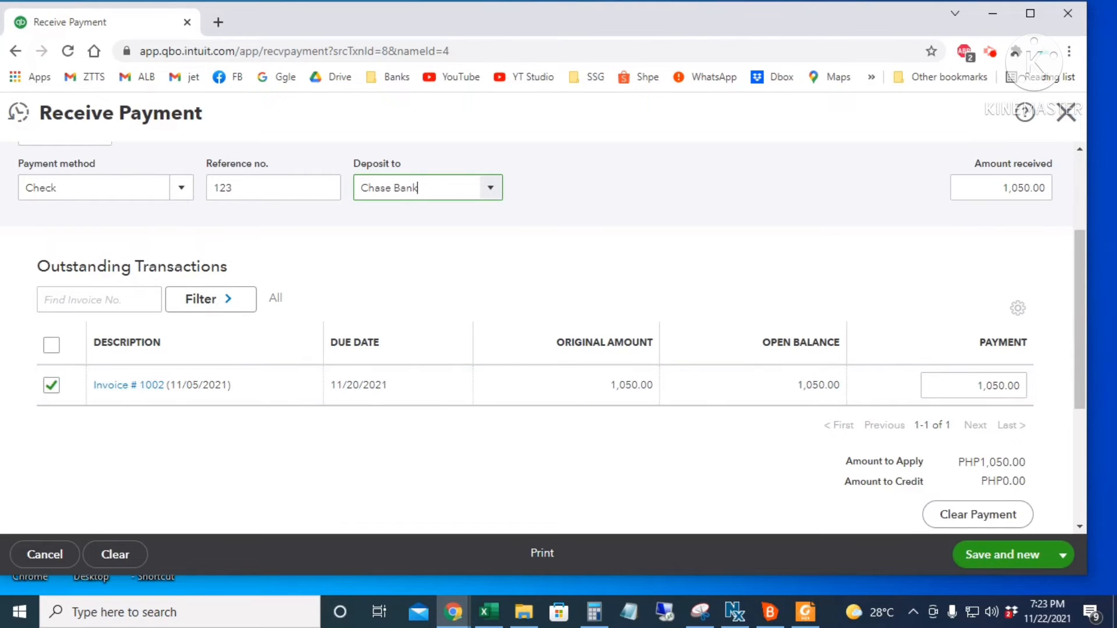
# - Confirm the 1,050.00 amount received and save and close the payment
pyautogui.click(982, 184)
pyautogui.moveTo(982, 184); pyautogui.dragTo(1057, 180)
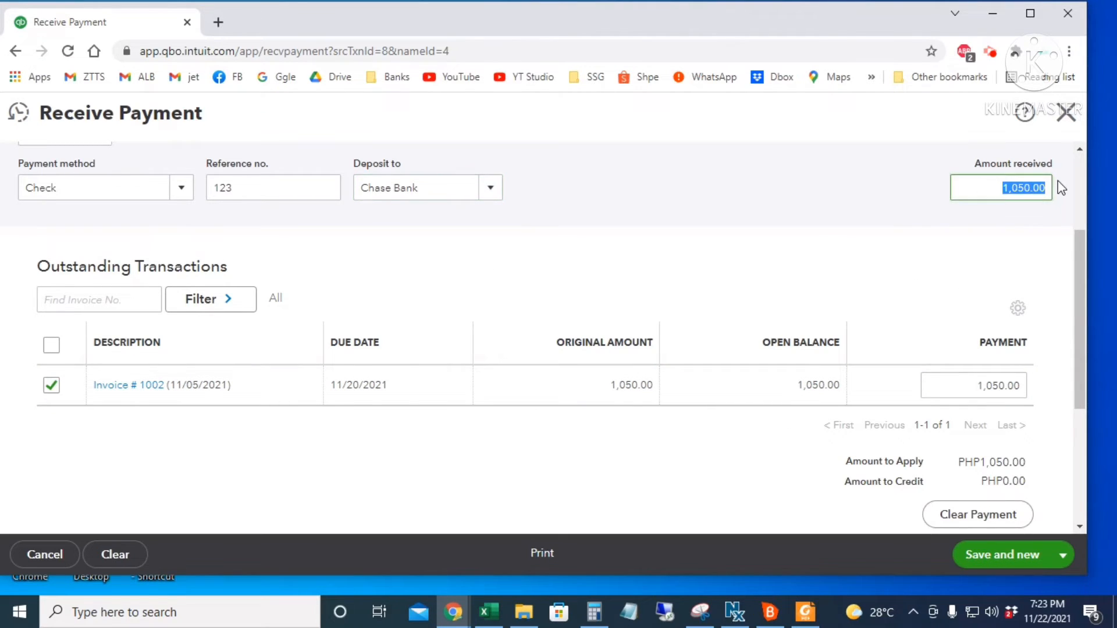
pyautogui.scroll(-1, 1019, 291)
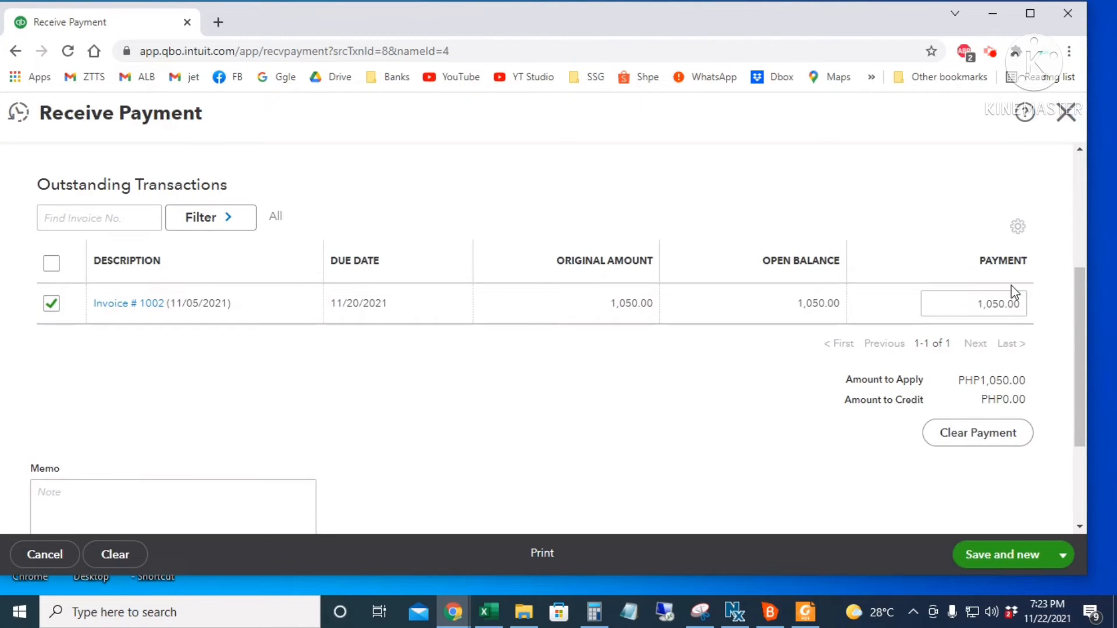
pyautogui.click(1062, 555)
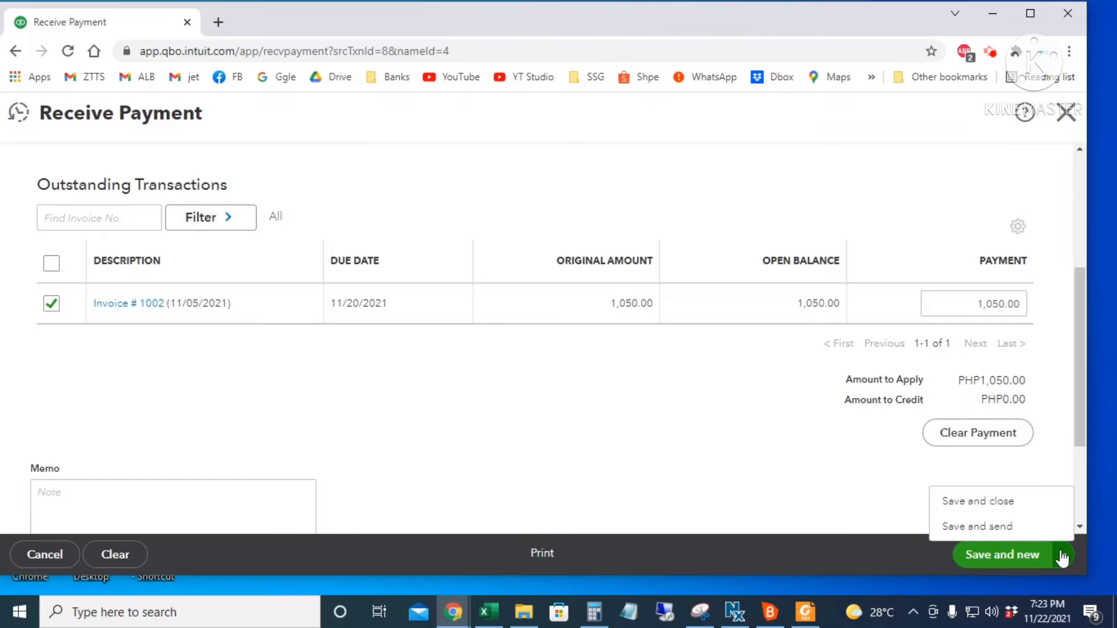
pyautogui.click(1027, 511)
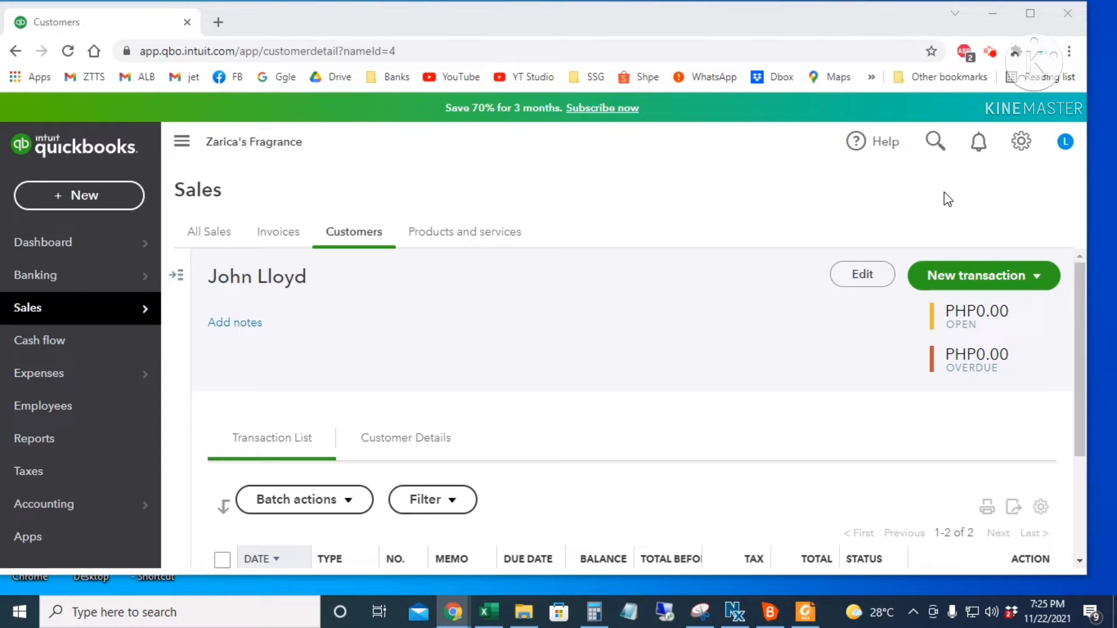
# - Open the Chase Bank register via search and review its PHP2,150.00 ending balance
pyautogui.click(934, 139)
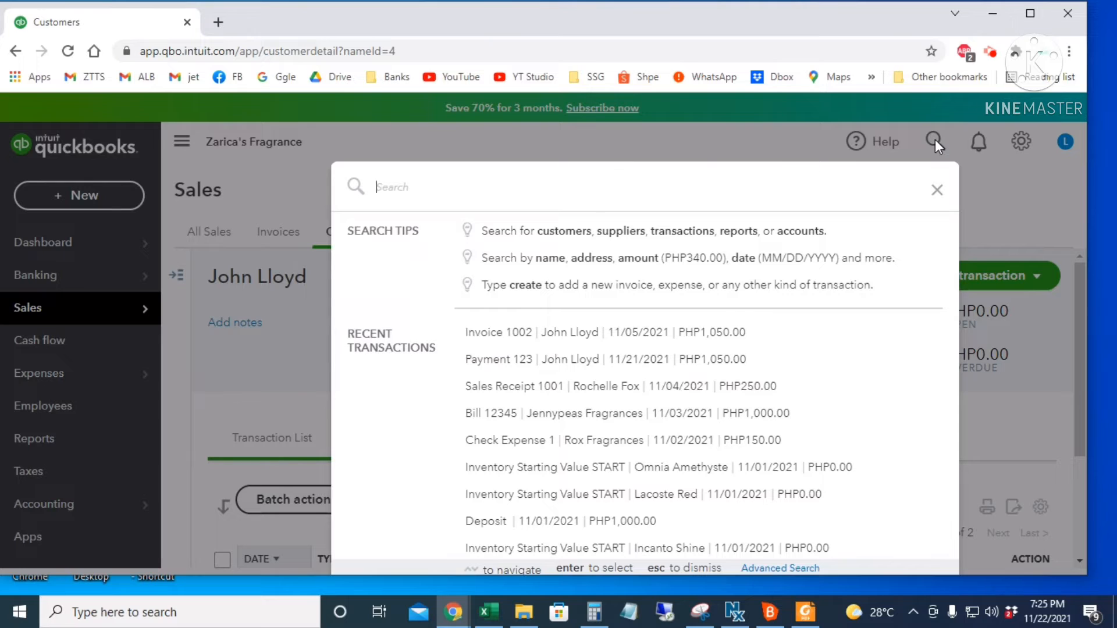
pyautogui.write('CHASE')
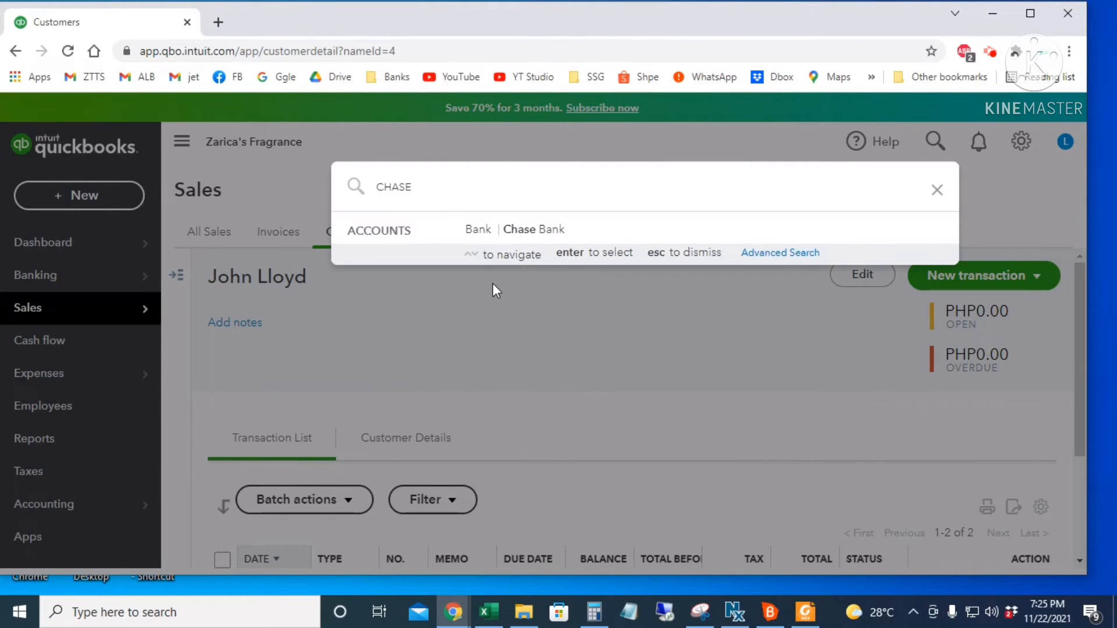
pyautogui.click(529, 233)
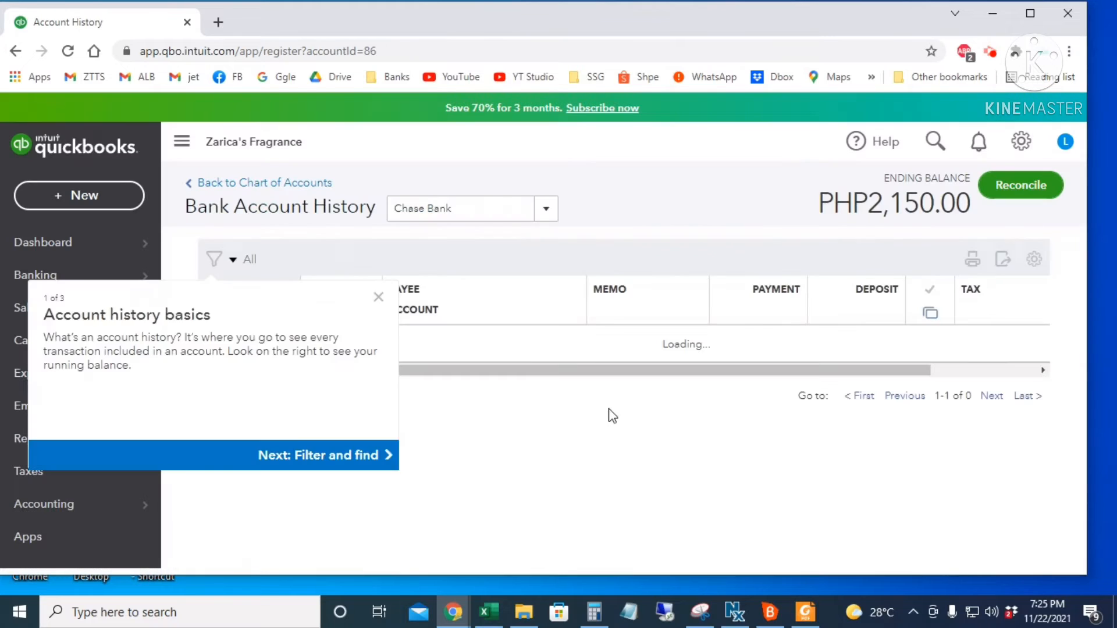
pyautogui.click(379, 335)
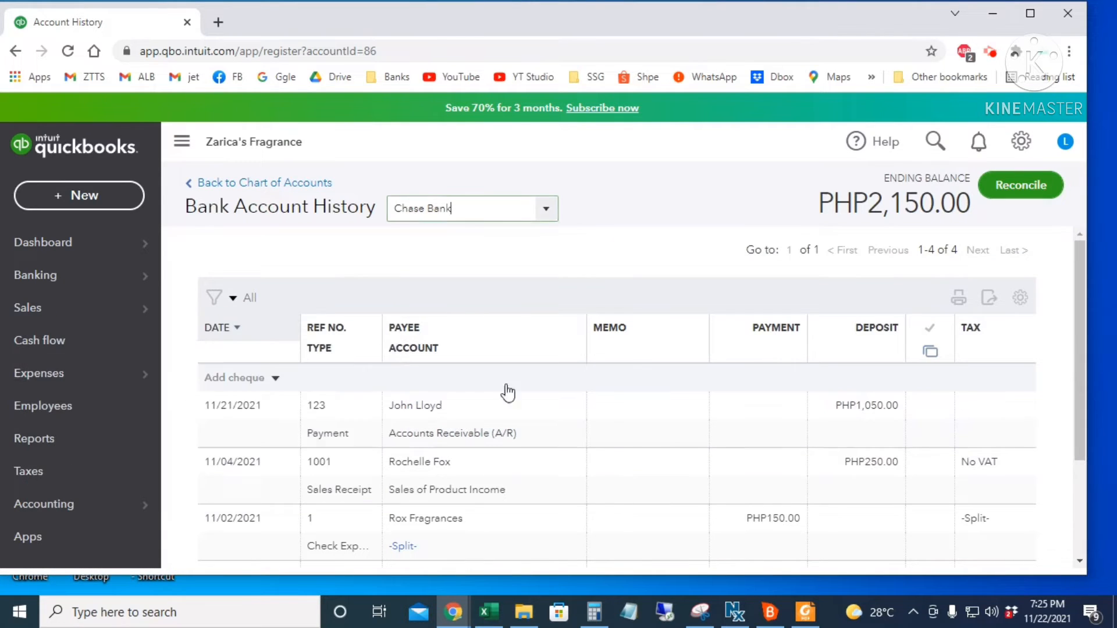
pyautogui.scroll(-3, 863, 406)
pyautogui.scroll(3, 963, 454)
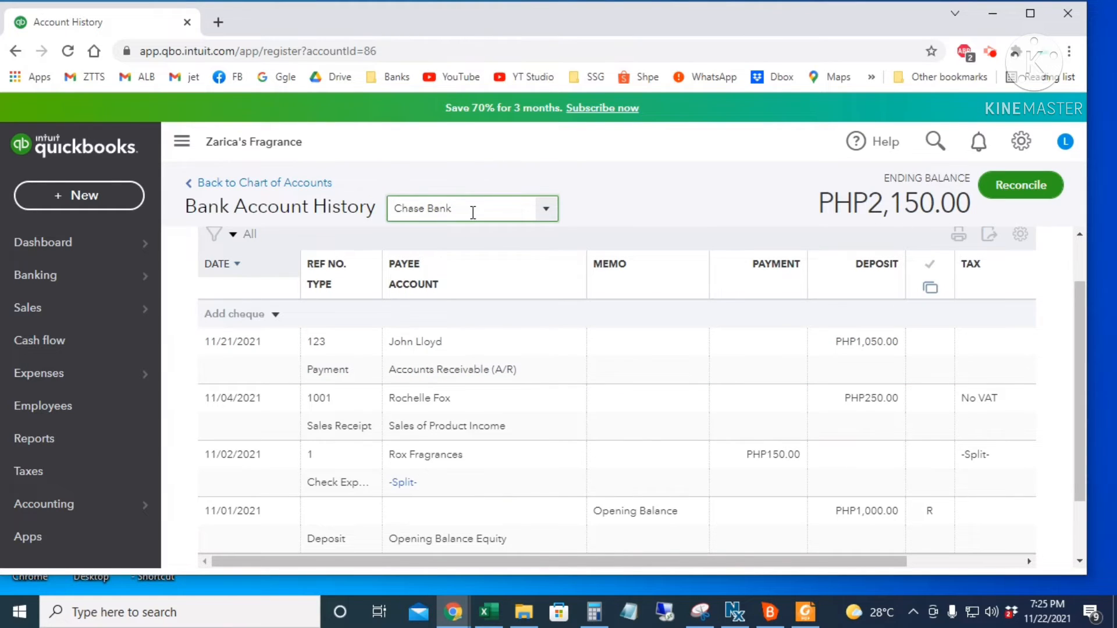
pyautogui.click(539, 216)
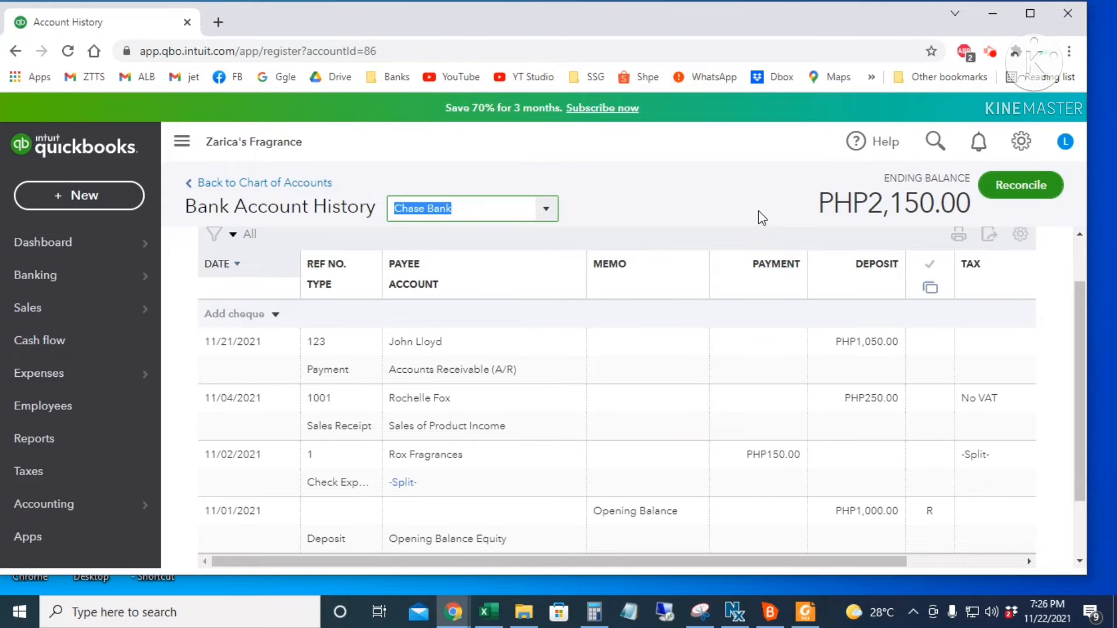
pyautogui.click(82, 197)
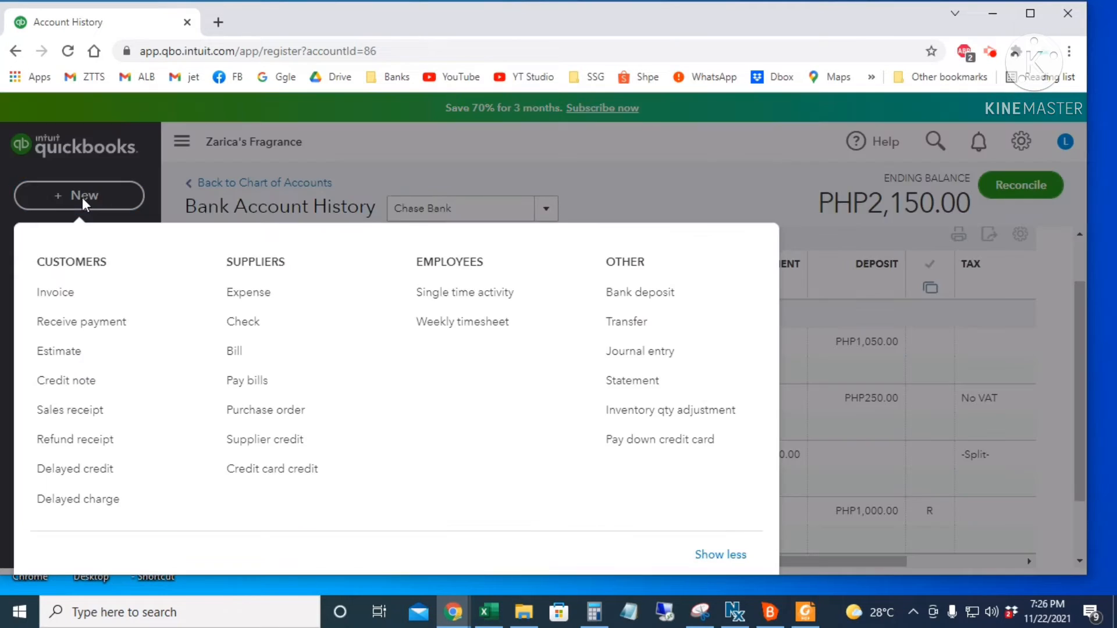
# - Pay the Jennypeas Fragrances bill from Chase Bank, dated 11/19/2021, with Ref no. 456
pyautogui.click(249, 381)
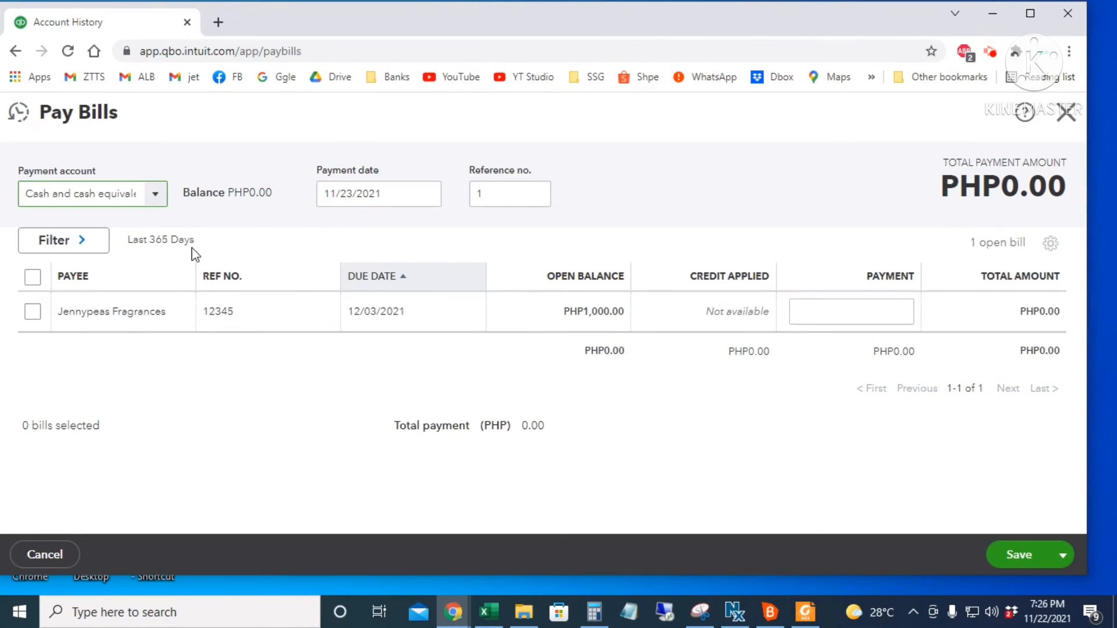
pyautogui.click(160, 202)
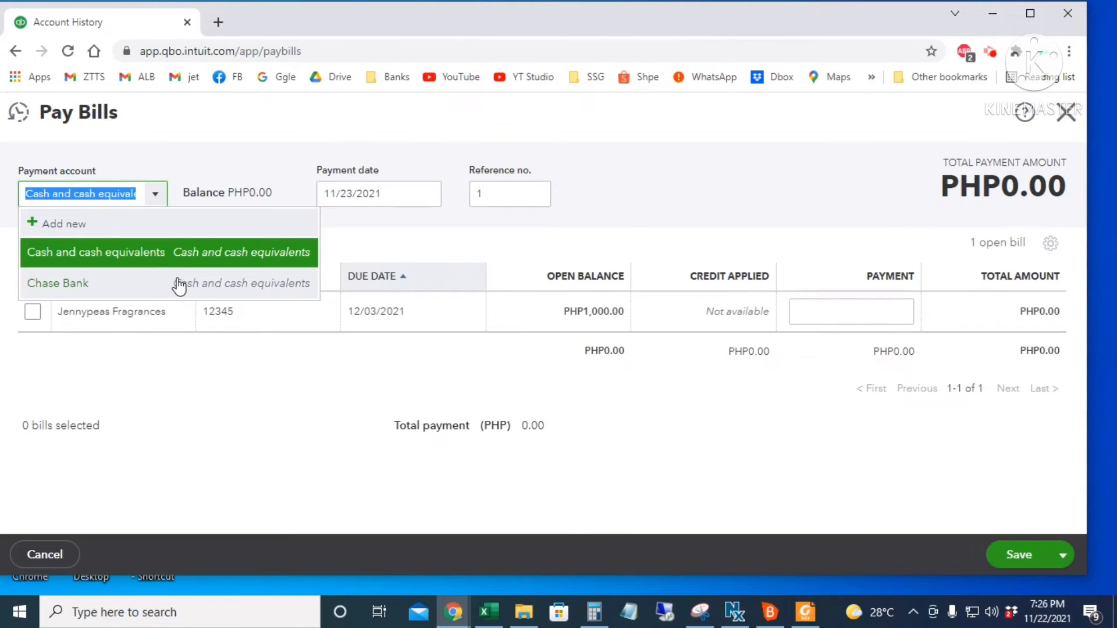
pyautogui.click(180, 285)
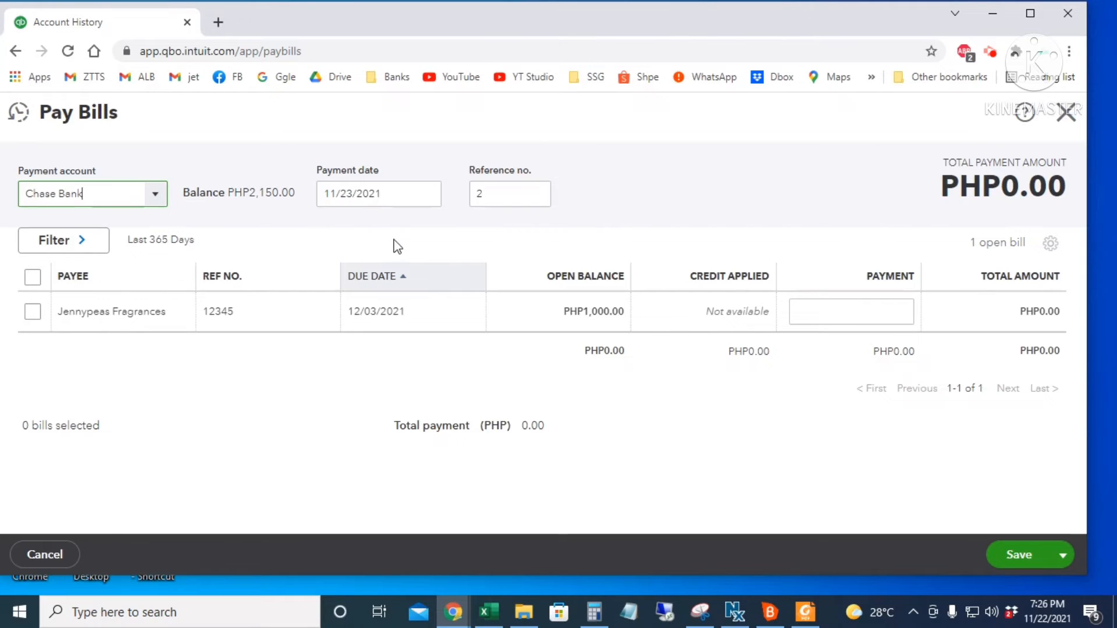
pyautogui.click(427, 194)
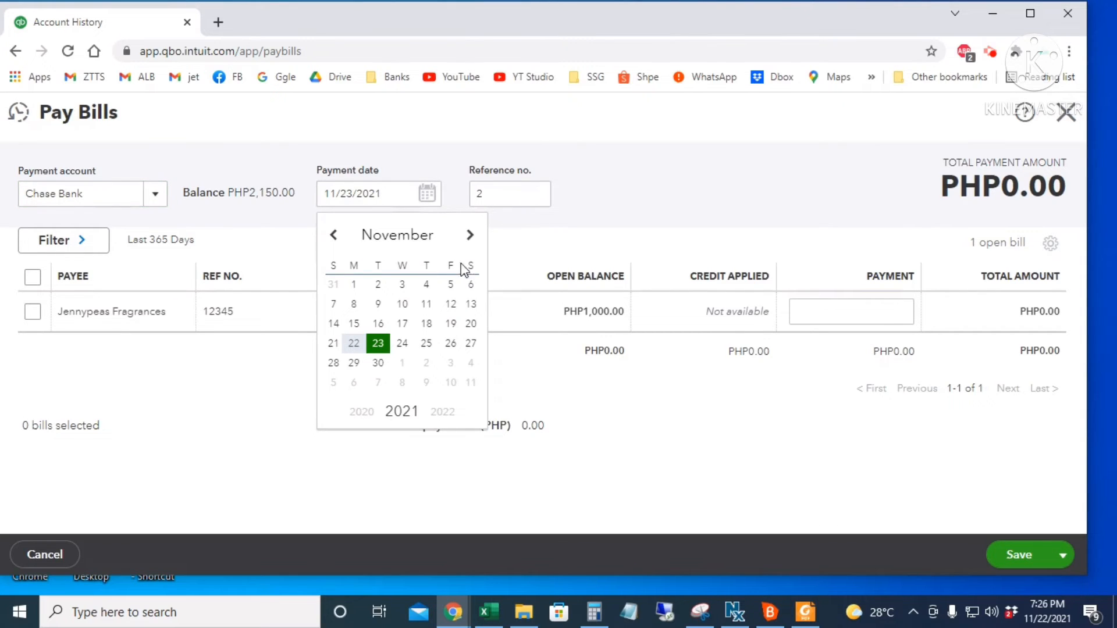
pyautogui.click(450, 324)
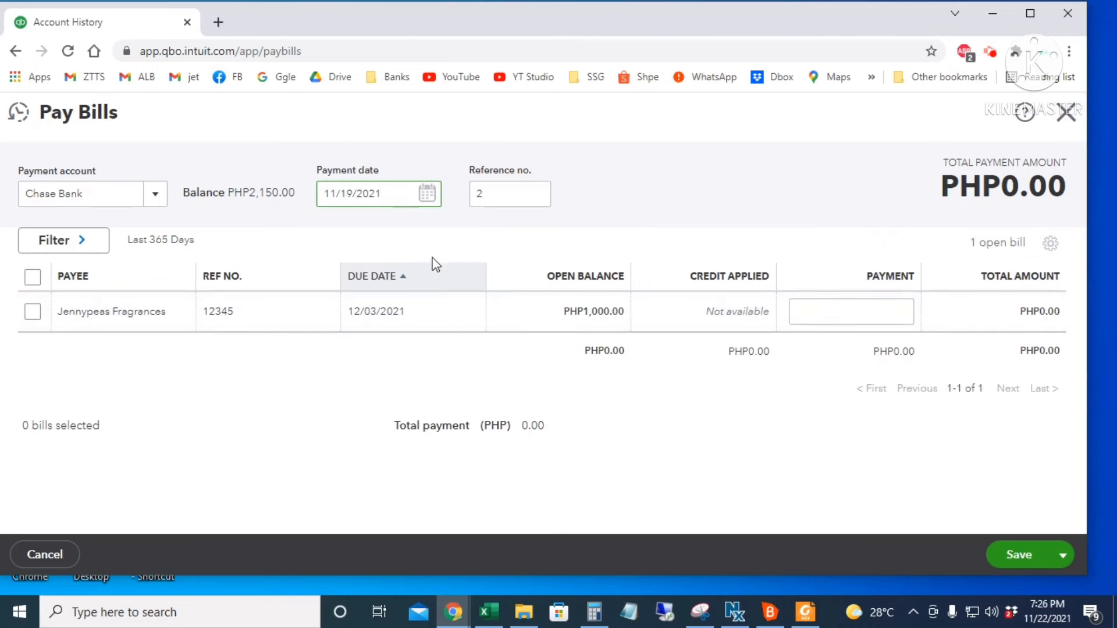
pyautogui.click(32, 312)
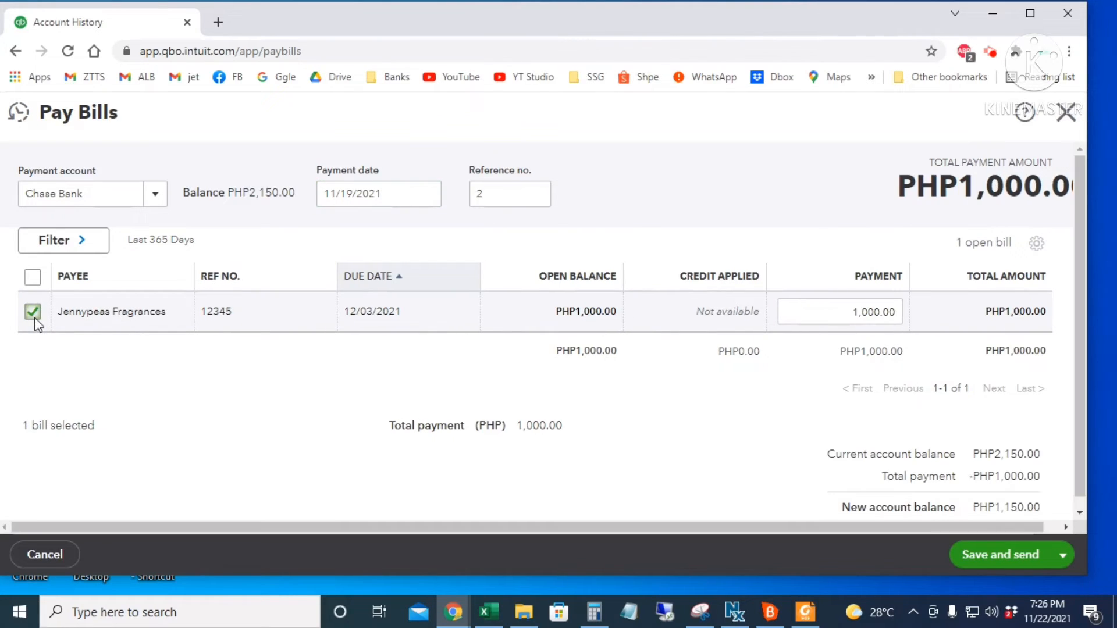
pyautogui.click(497, 199)
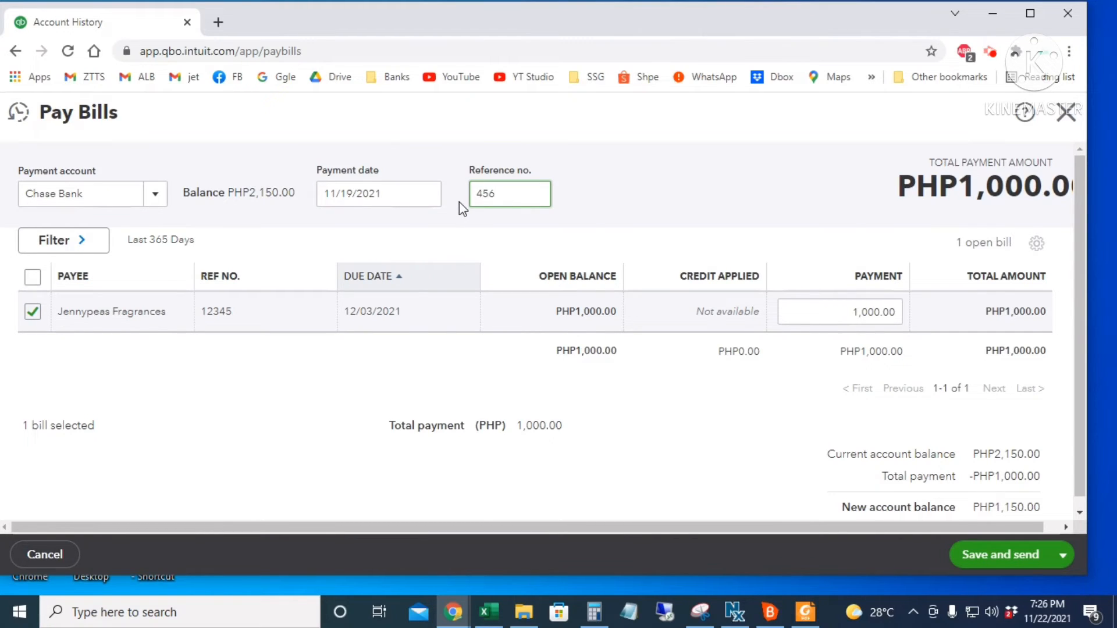
# - Check the 1,000.00 payment amount and save and close the bill payment
pyautogui.moveTo(810, 316); pyautogui.dragTo(902, 316)
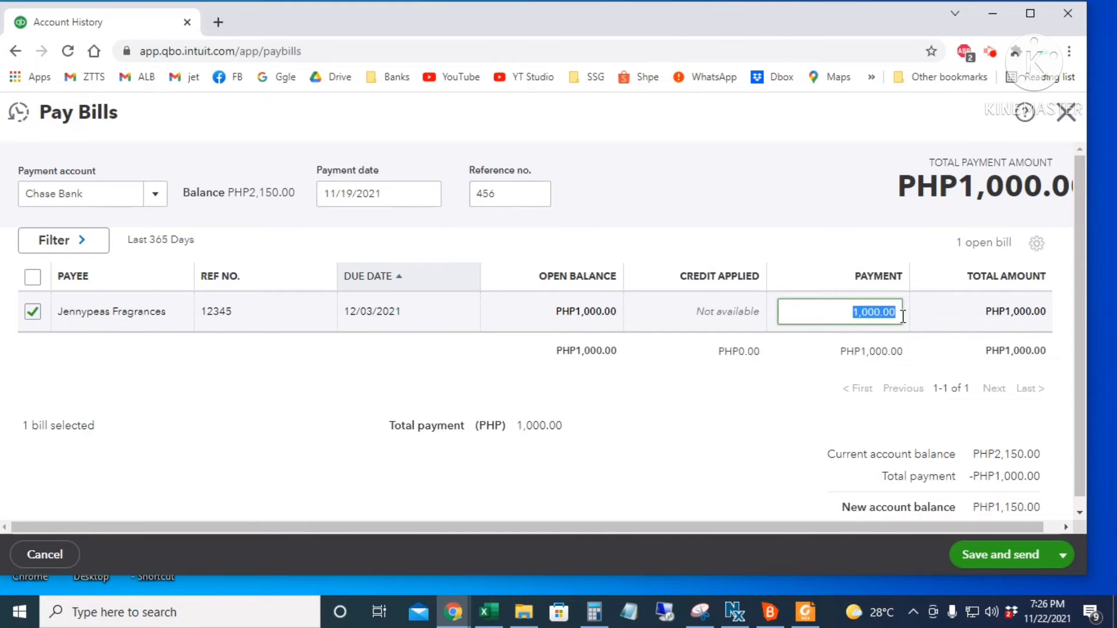
pyautogui.click(839, 311)
pyautogui.moveTo(839, 311); pyautogui.dragTo(903, 310)
pyautogui.click(1069, 557)
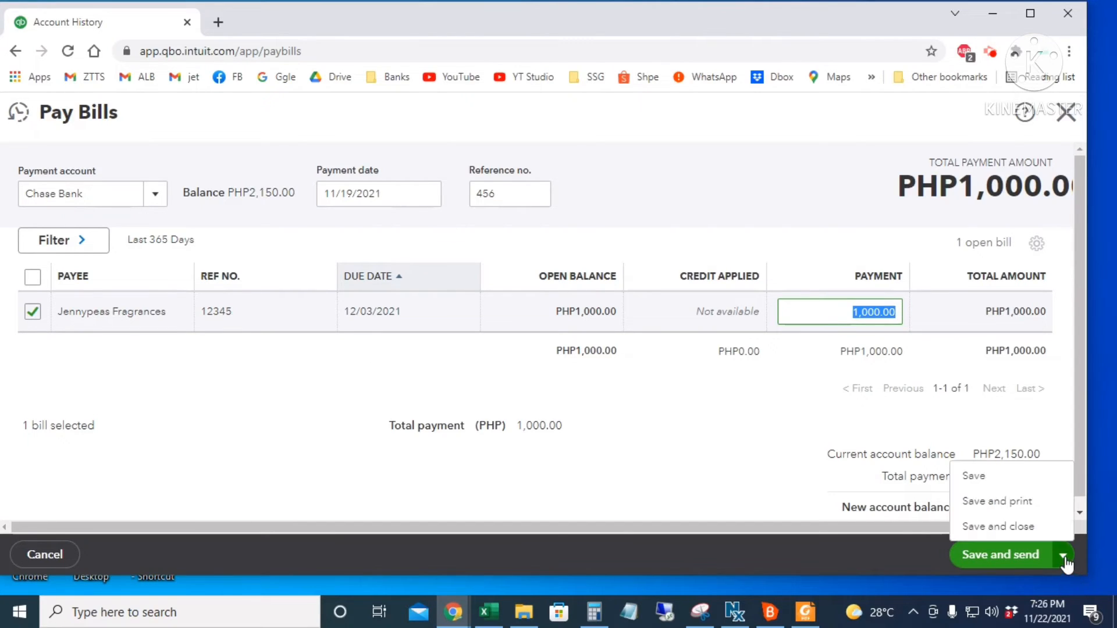
pyautogui.click(1032, 530)
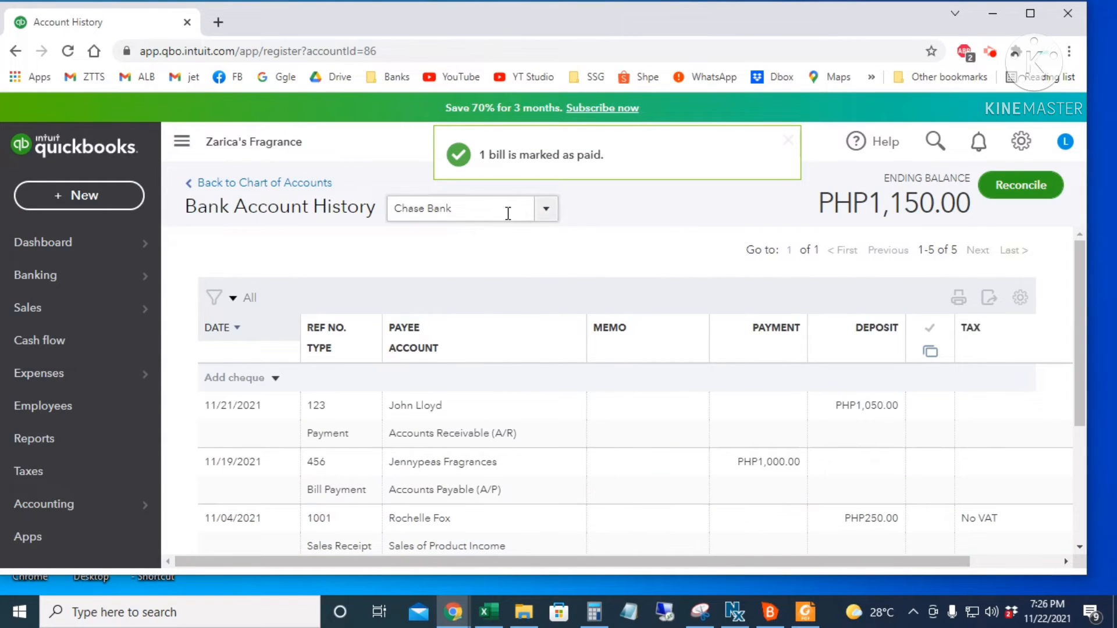
# - Scroll the Chase Bank register to review the PHP7,000.00 transfer and PHP50.00 refund
pyautogui.scroll(-1, 581, 311)
pyautogui.scroll(-1, 648, 481)
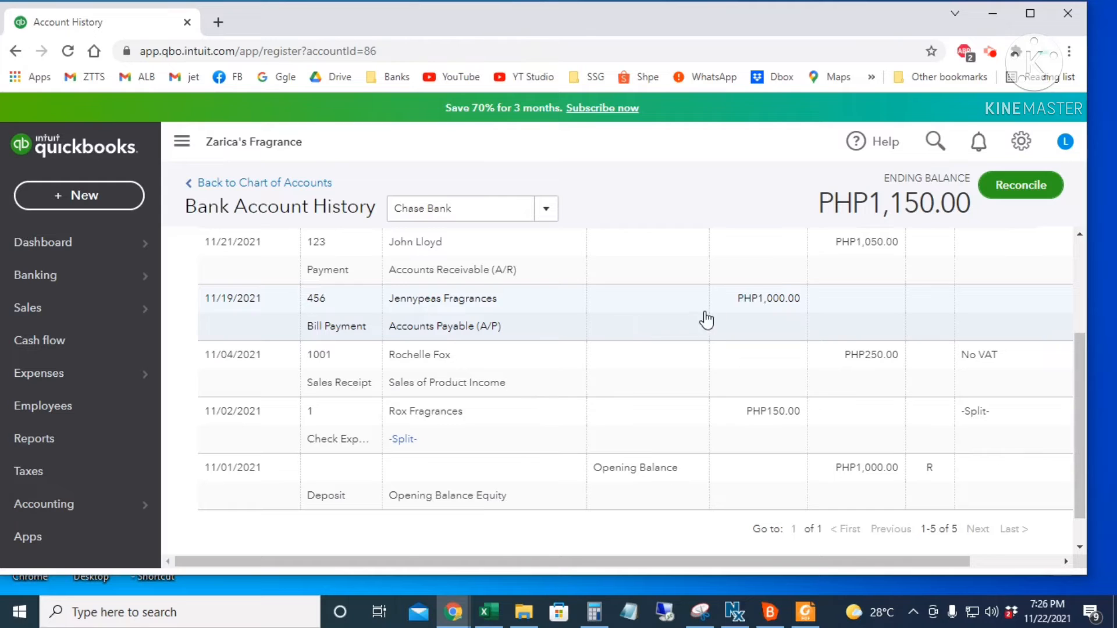
pyautogui.scroll(2, 760, 326)
pyautogui.scroll(-3, 750, 477)
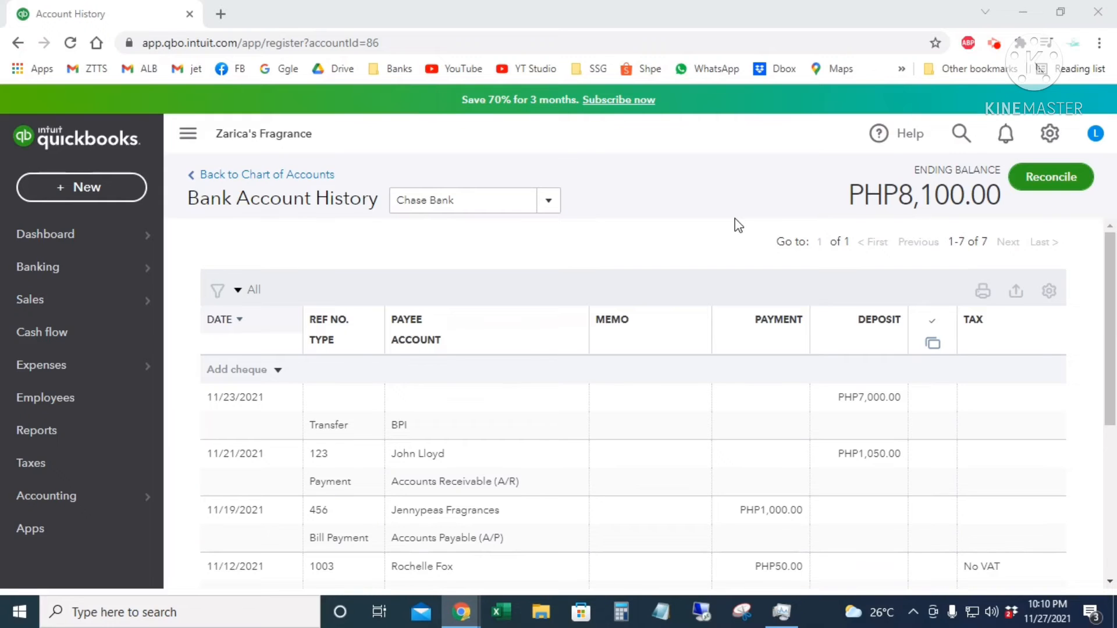
pyautogui.click(80, 197)
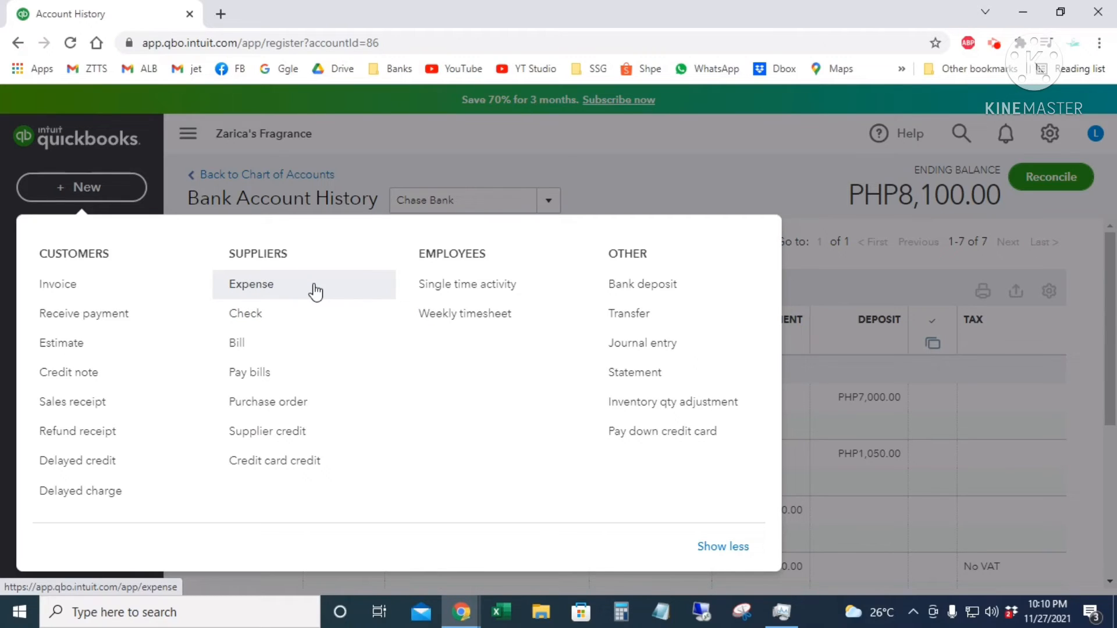
# - Start a new expense and add 711 as a new payee
pyautogui.click(314, 293)
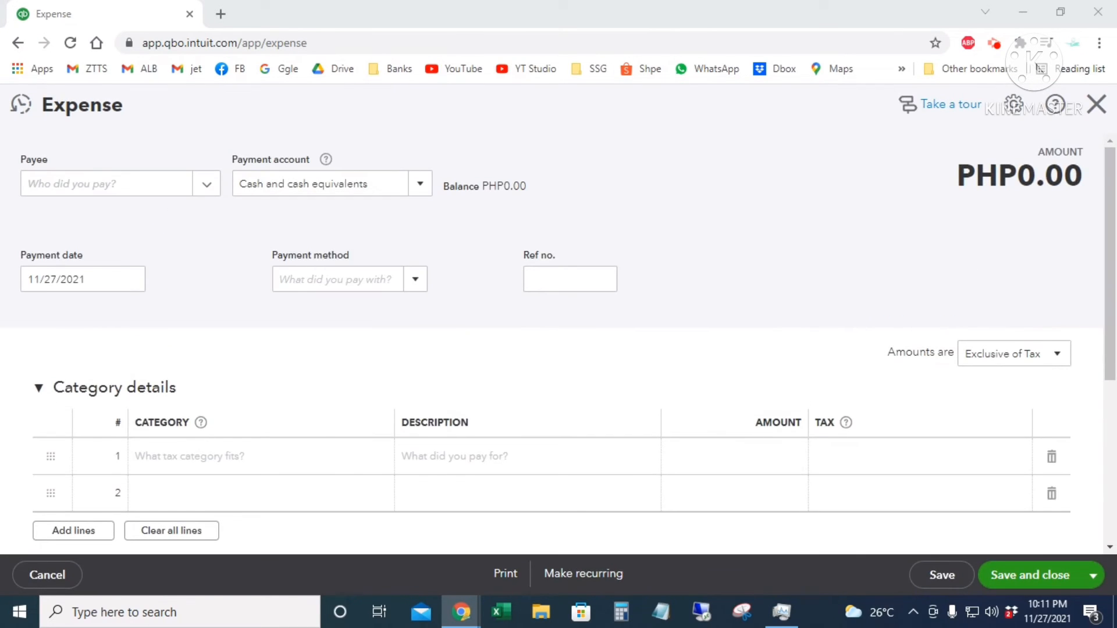
pyautogui.click(130, 186)
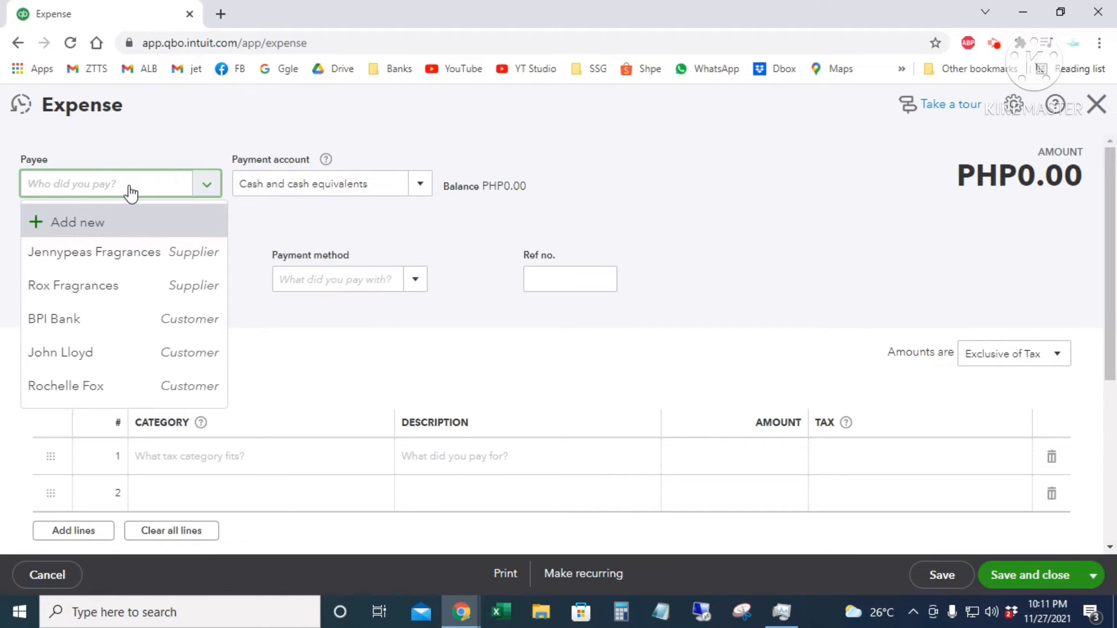
pyautogui.click(87, 219)
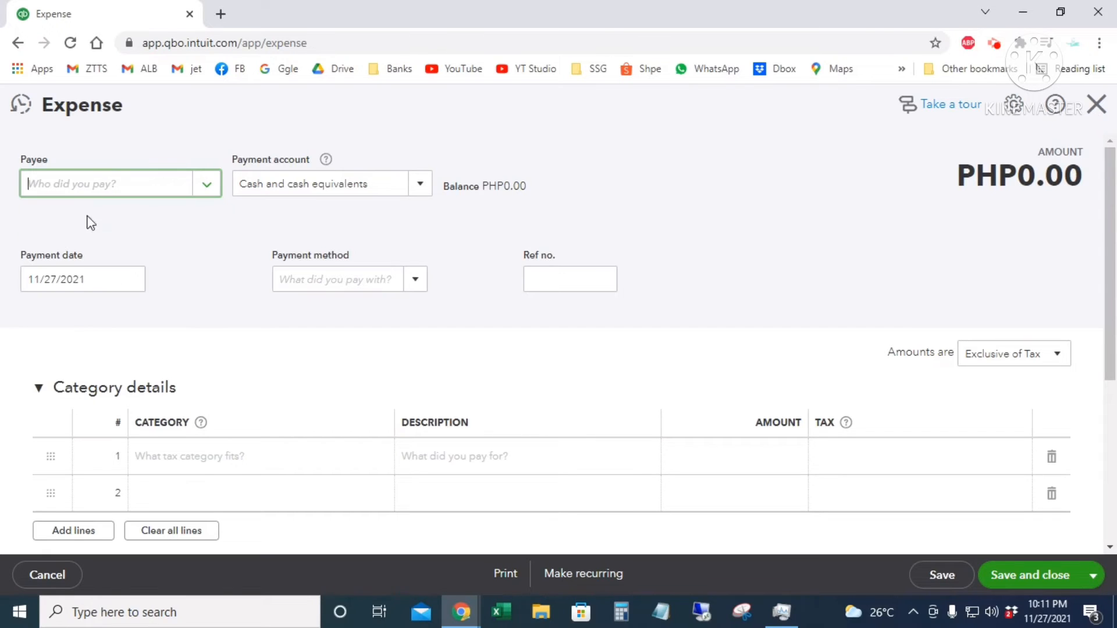
pyautogui.write('711')
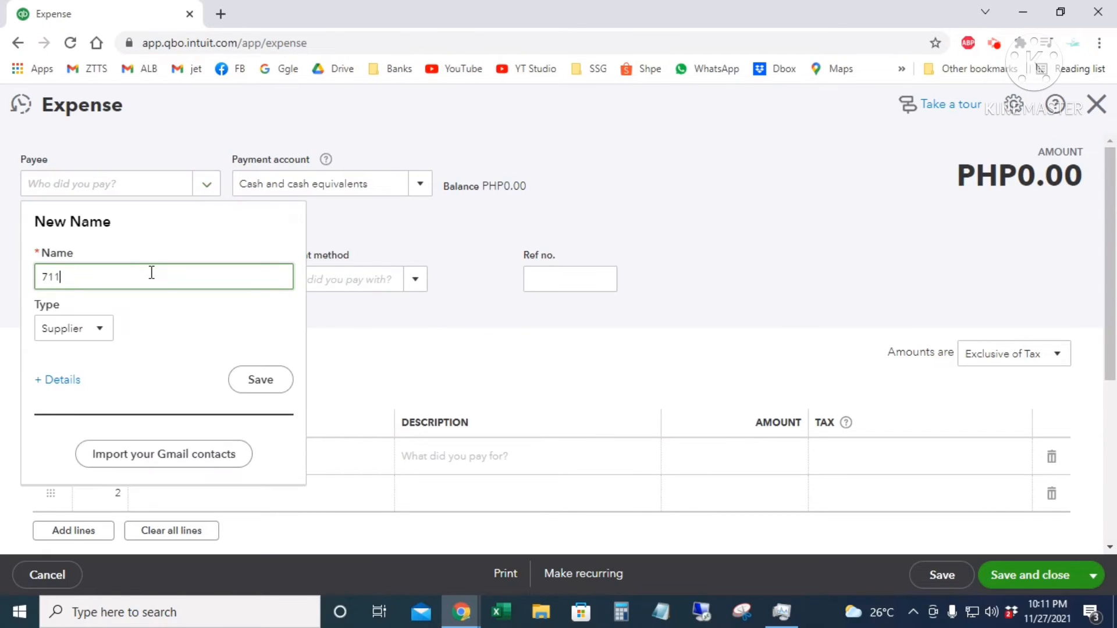
pyautogui.click(265, 382)
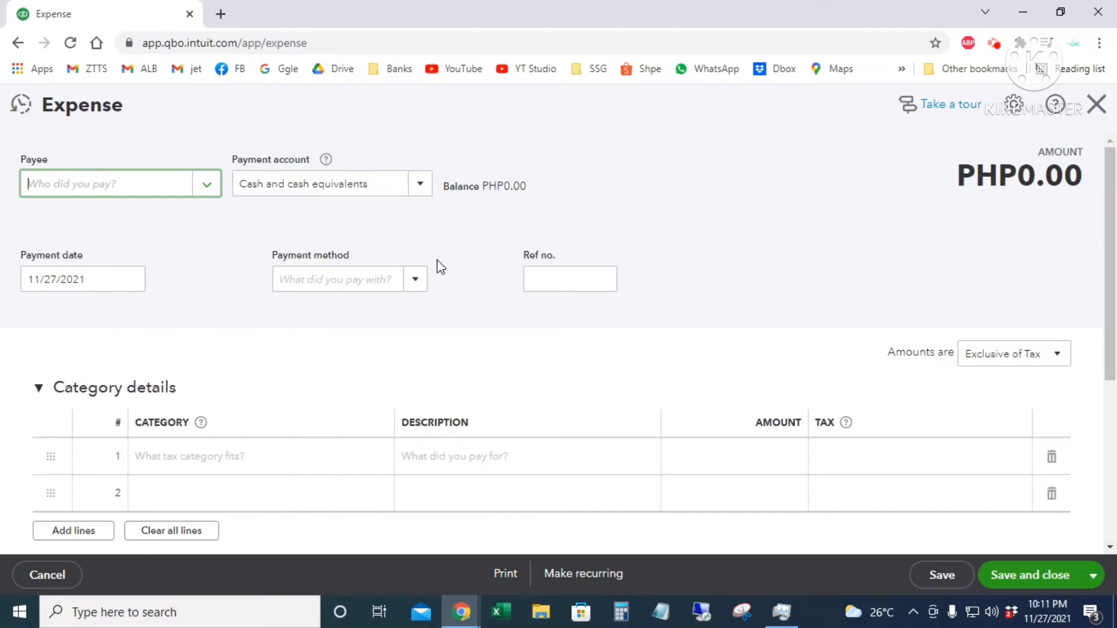
# - Pay the expense from Petty Cash Fund, dated 11/05/2021, by Cash
pyautogui.click(420, 185)
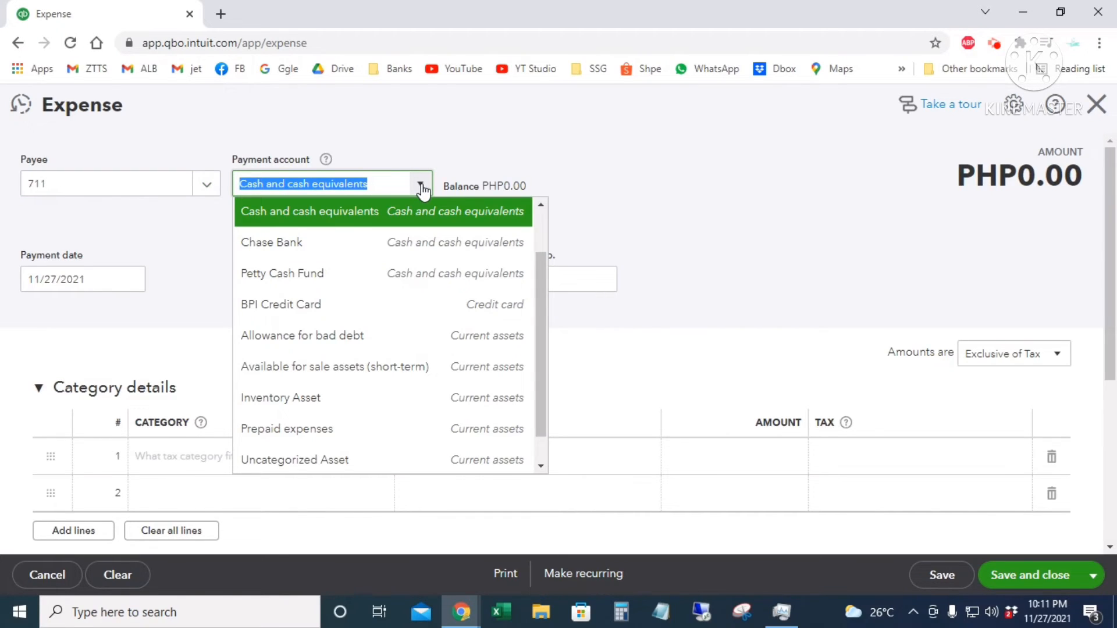
pyautogui.click(346, 284)
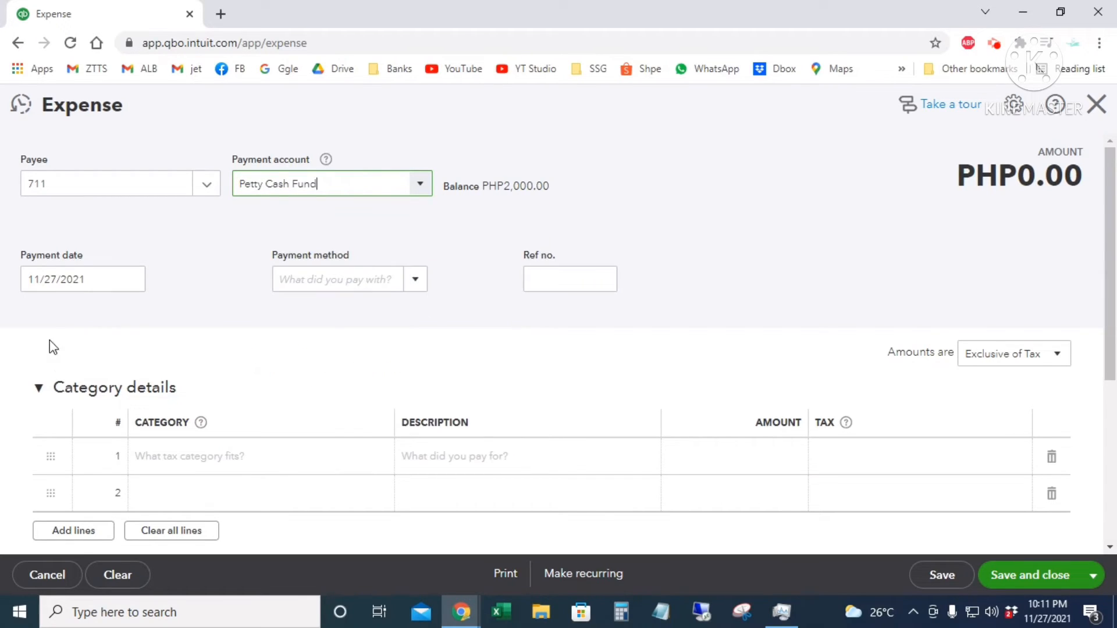
pyautogui.click(137, 288)
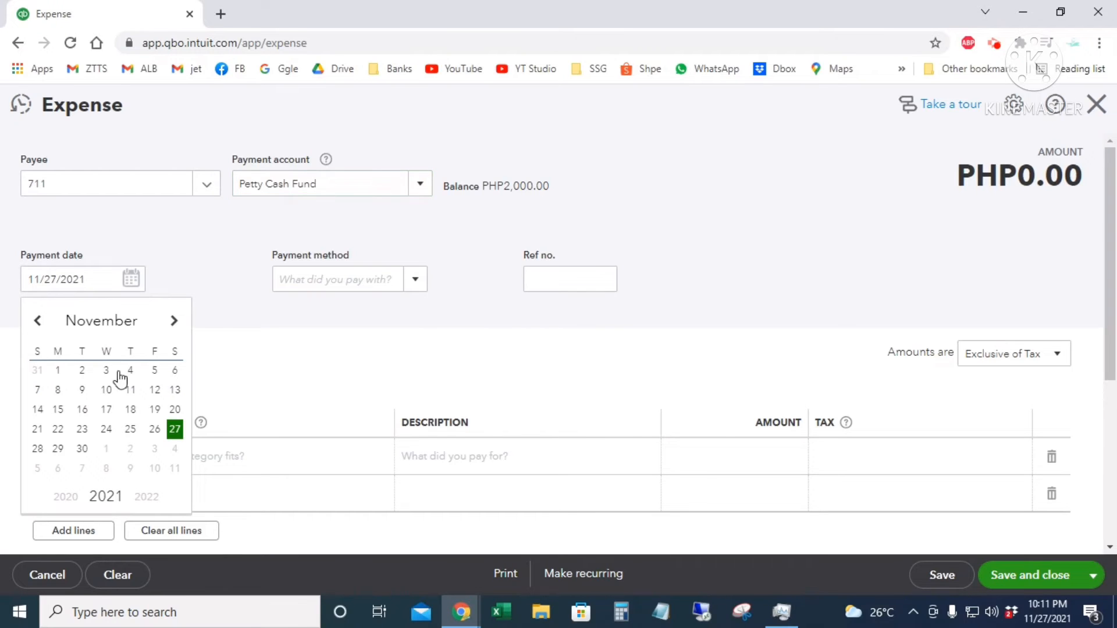
pyautogui.click(155, 371)
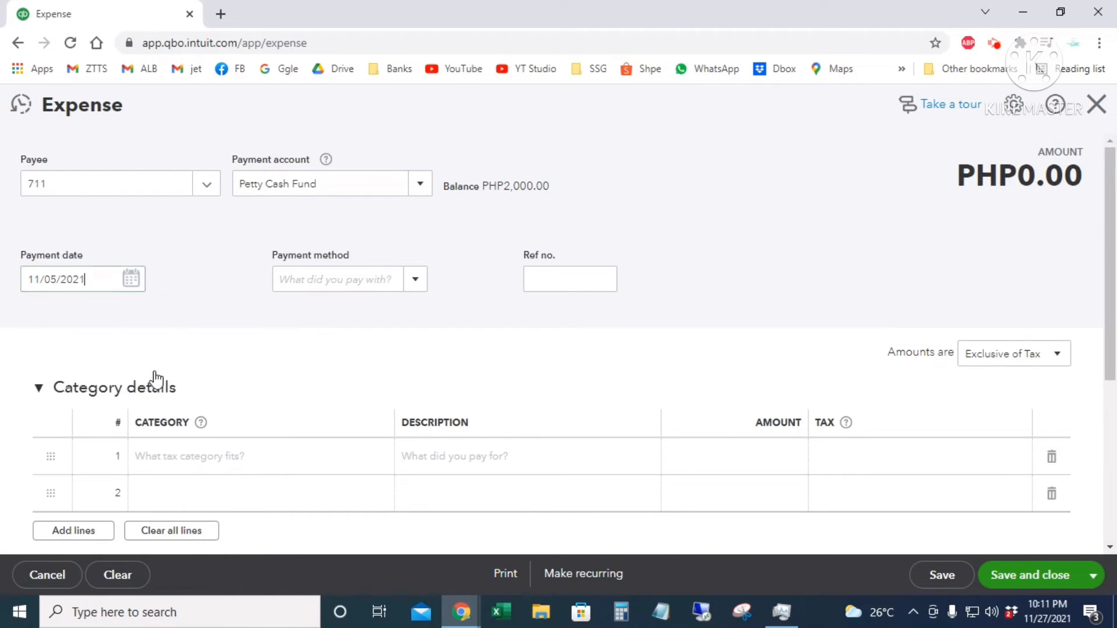
pyautogui.click(415, 281)
pyautogui.click(369, 336)
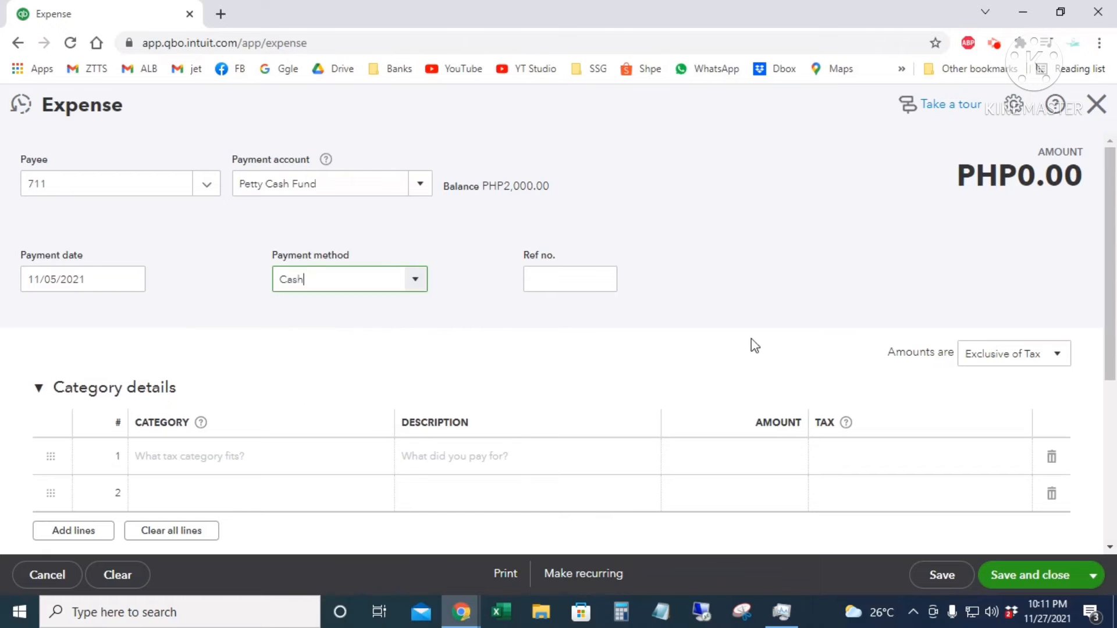
pyautogui.click(575, 277)
# - Expand the Item details section of the 711 expense
pyautogui.scroll(-3, 698, 314)
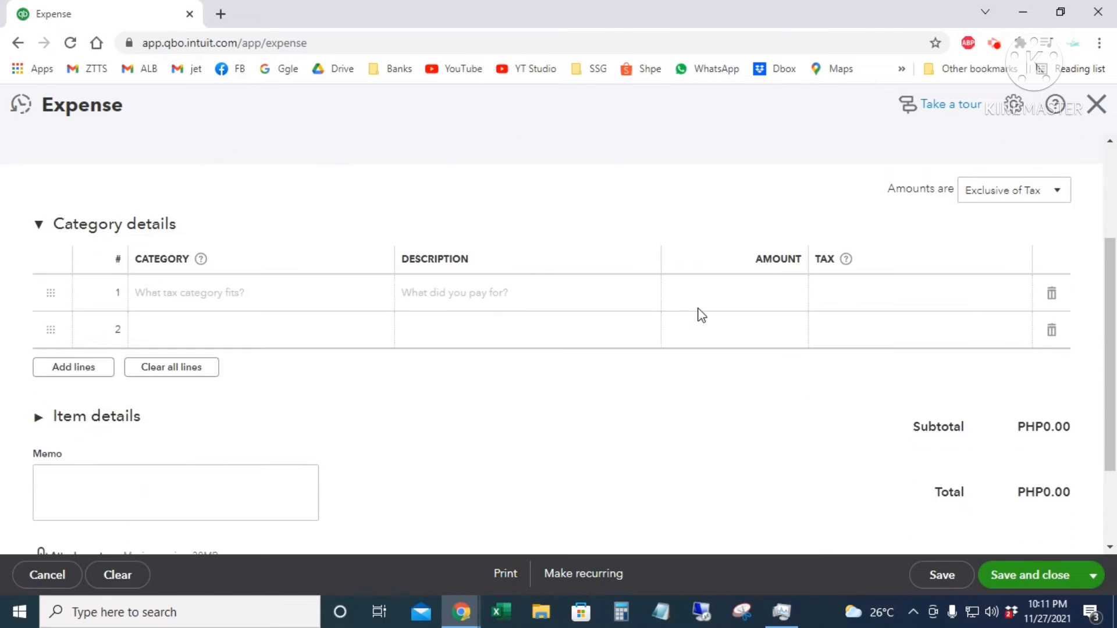
pyautogui.scroll(-2, 421, 459)
pyautogui.scroll(1, 436, 459)
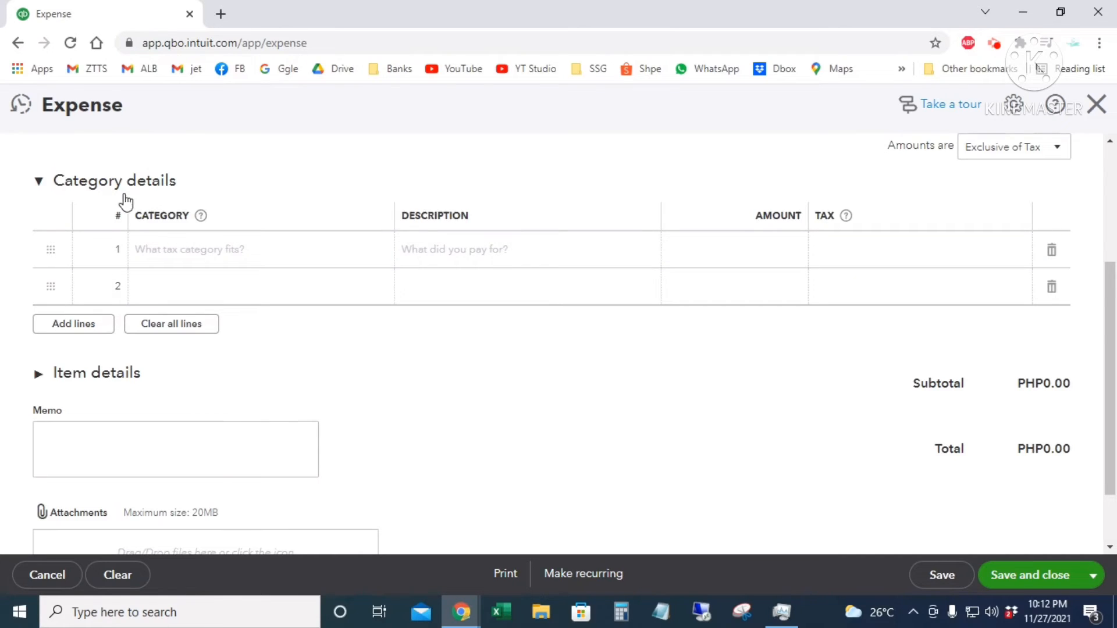
pyautogui.click(37, 377)
pyautogui.scroll(-1, 160, 404)
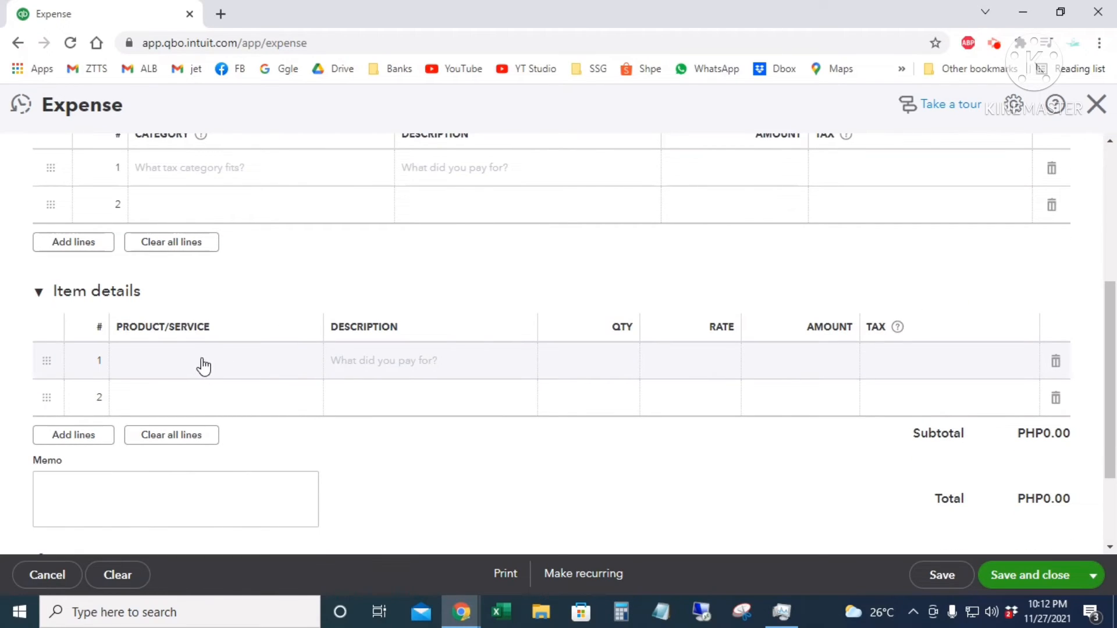
pyautogui.scroll(1, 267, 352)
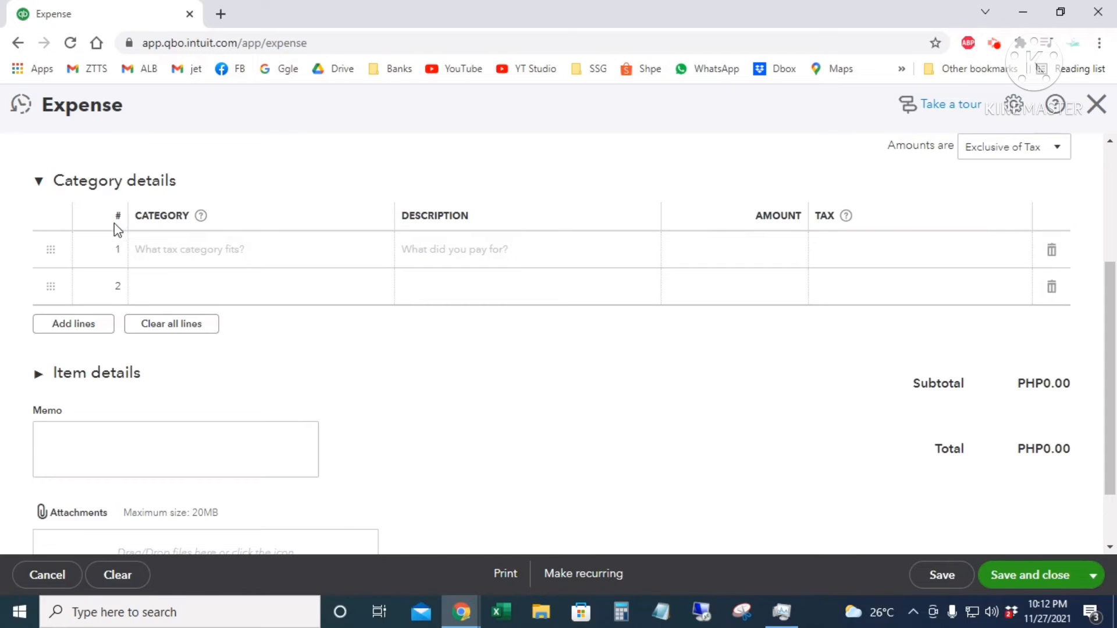
pyautogui.scroll(1, 127, 205)
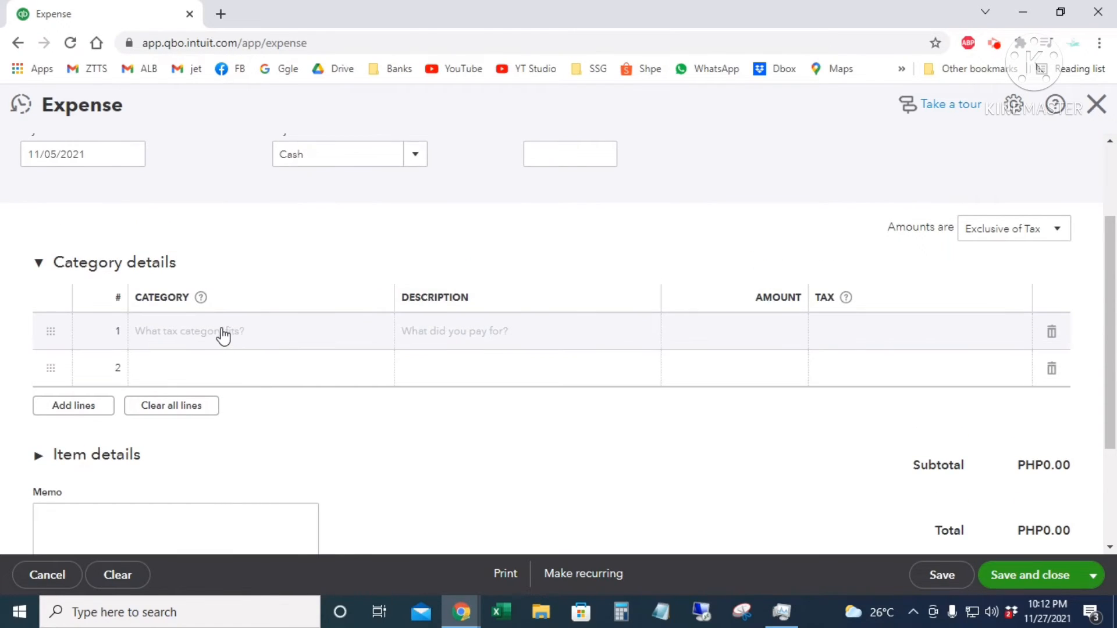
# - Add a Meals and entertainment line of 200.00 with No VAT, then save and new
pyautogui.click(295, 340)
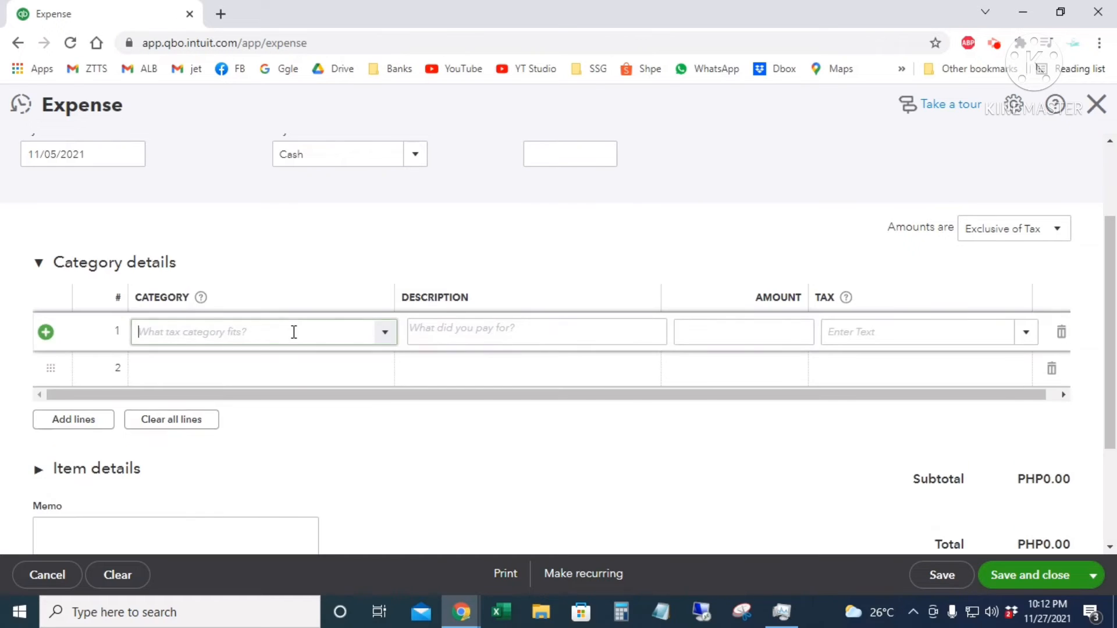
pyautogui.click(385, 335)
pyautogui.scroll(-2, 356, 418)
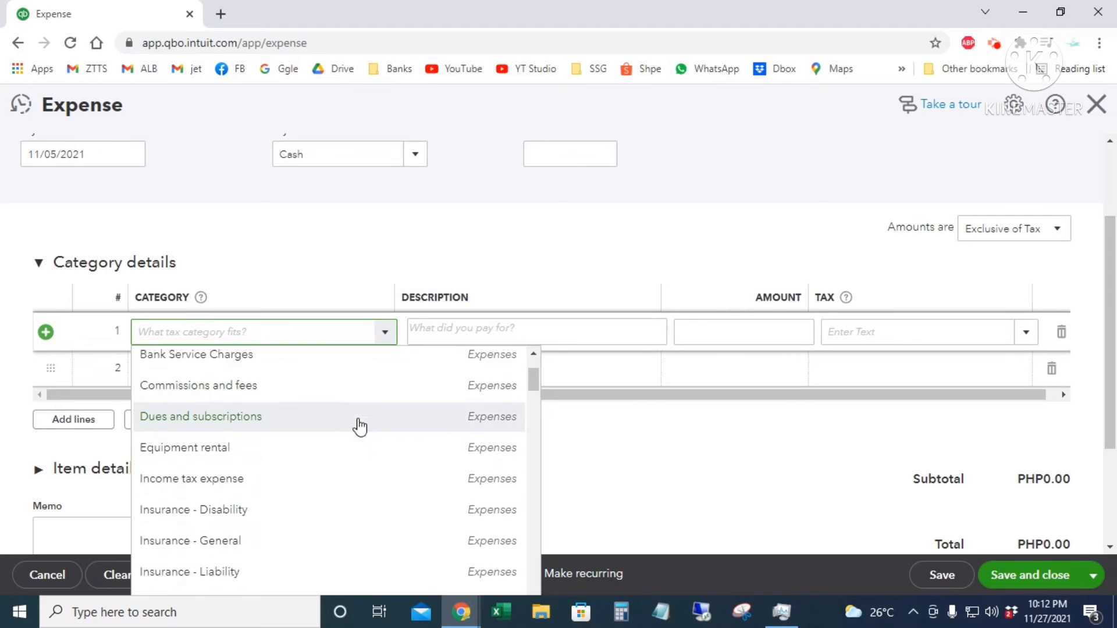
pyautogui.scroll(-8, 360, 427)
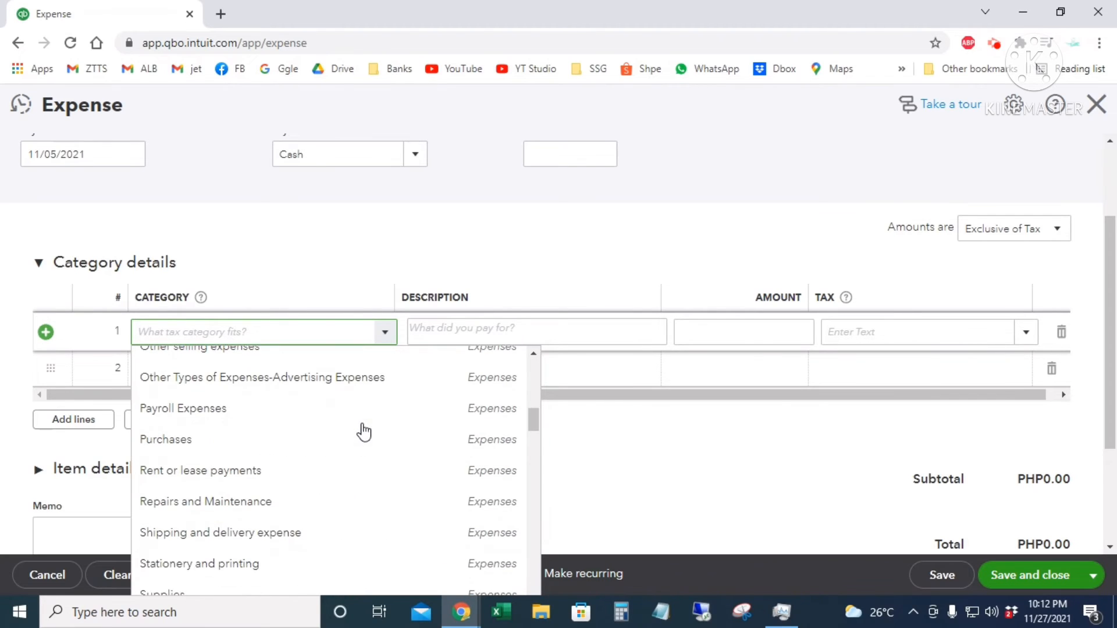
pyautogui.scroll(-6, 364, 431)
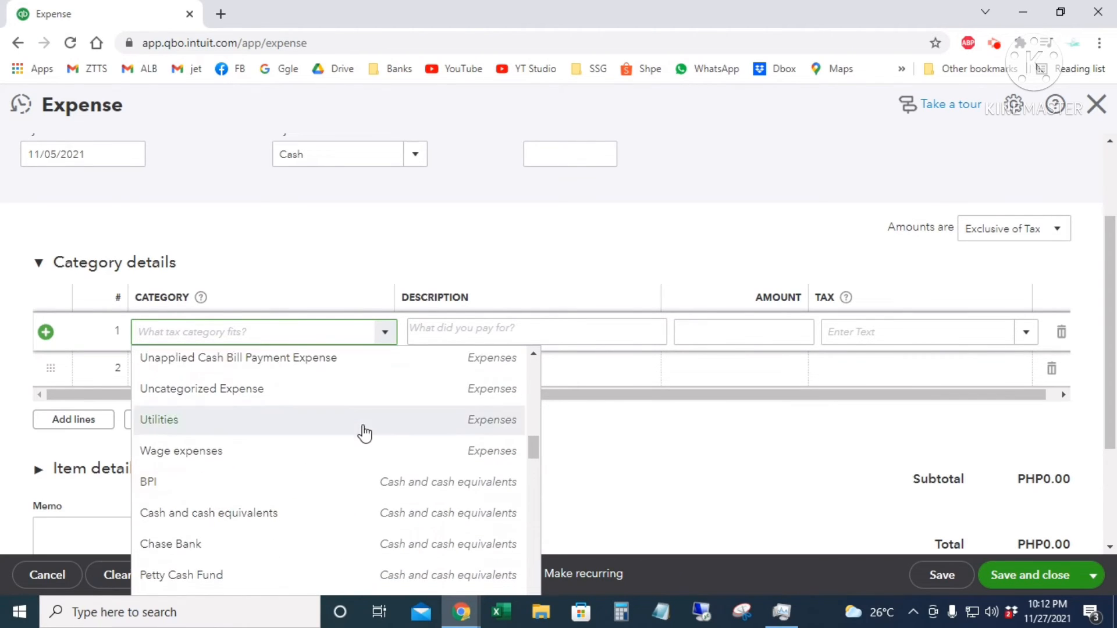
pyautogui.scroll(-7, 365, 433)
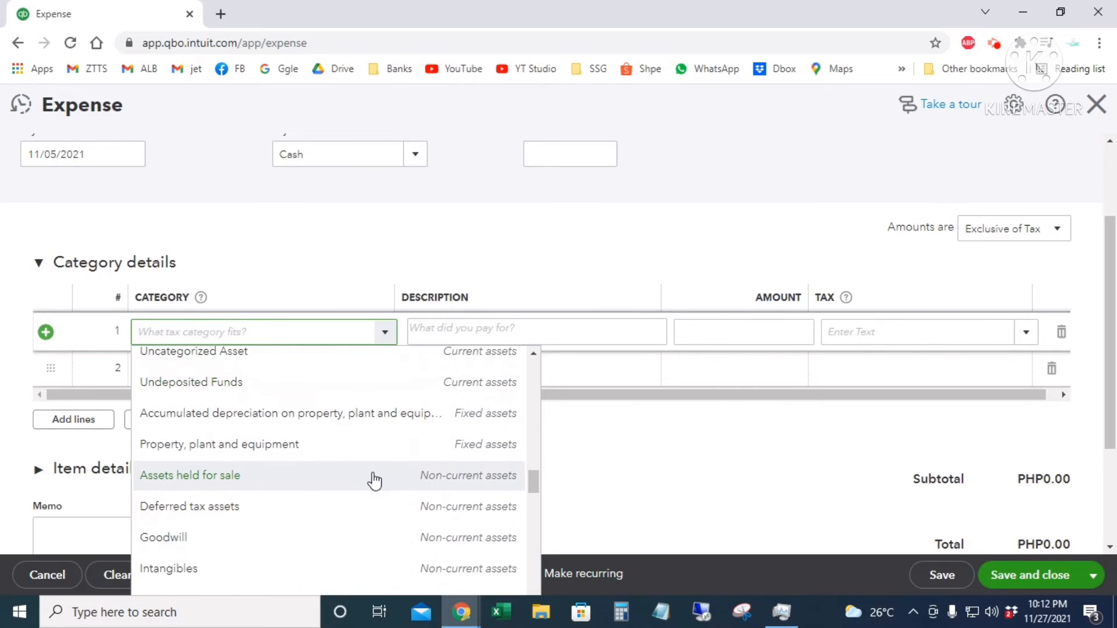
pyautogui.scroll(-6, 374, 479)
pyautogui.click(281, 332)
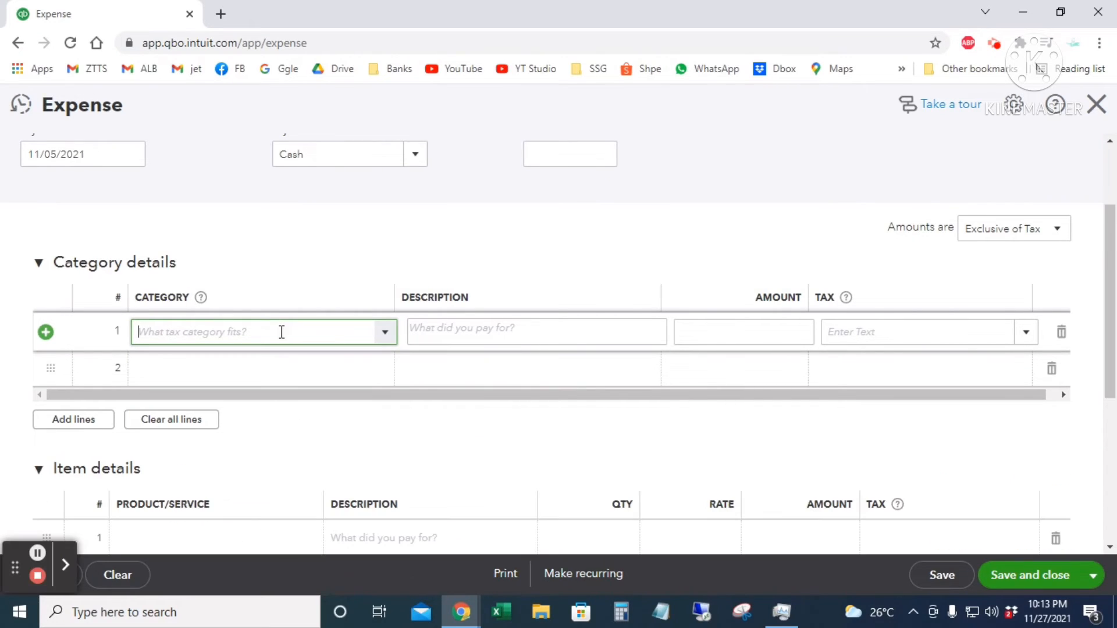
pyautogui.write('mea')
pyautogui.press('Tab')
pyautogui.press('Tab')
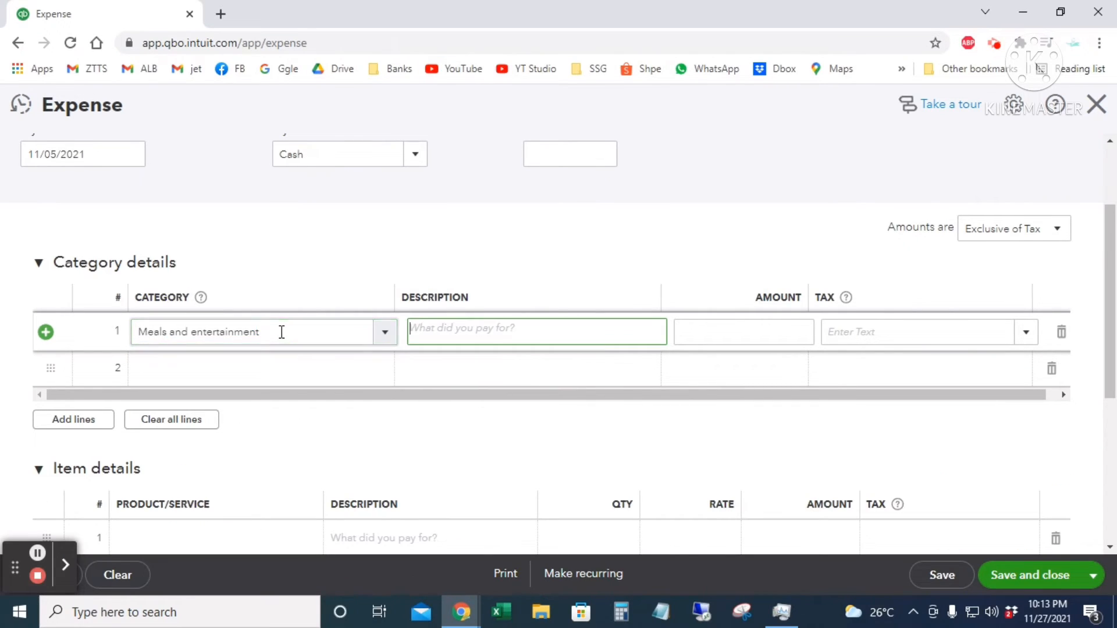
pyautogui.press('Tab')
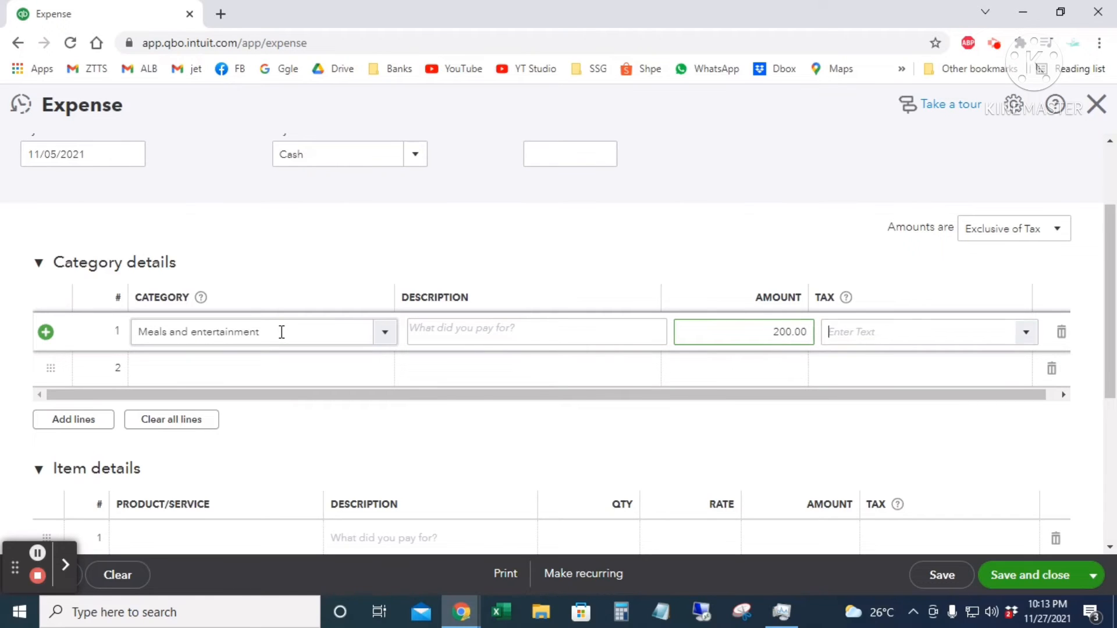
pyautogui.write('no')
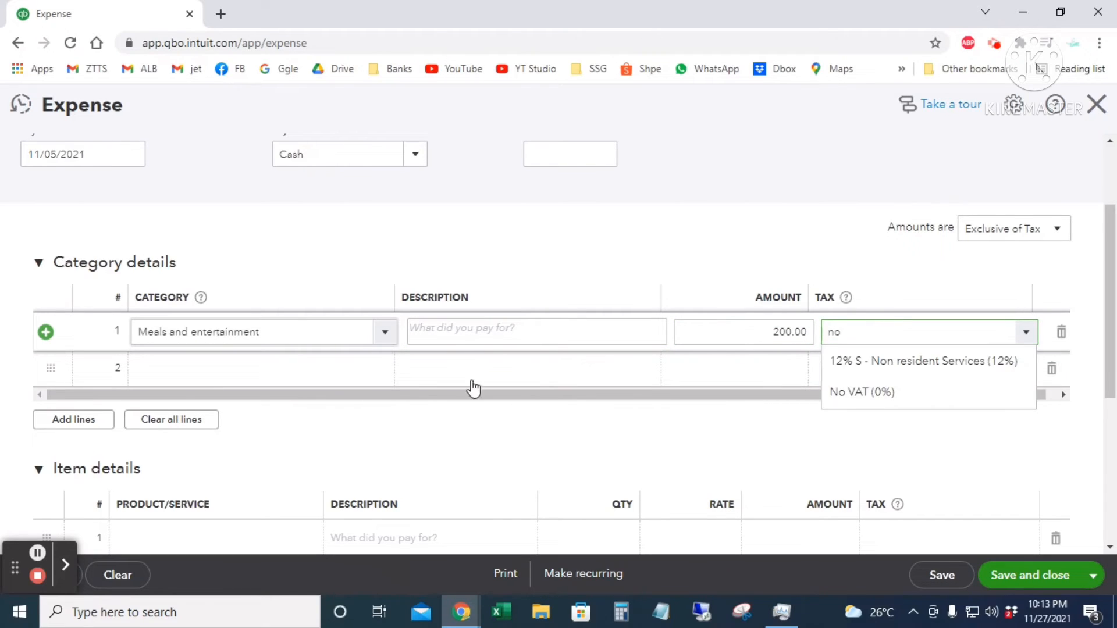
pyautogui.click(852, 393)
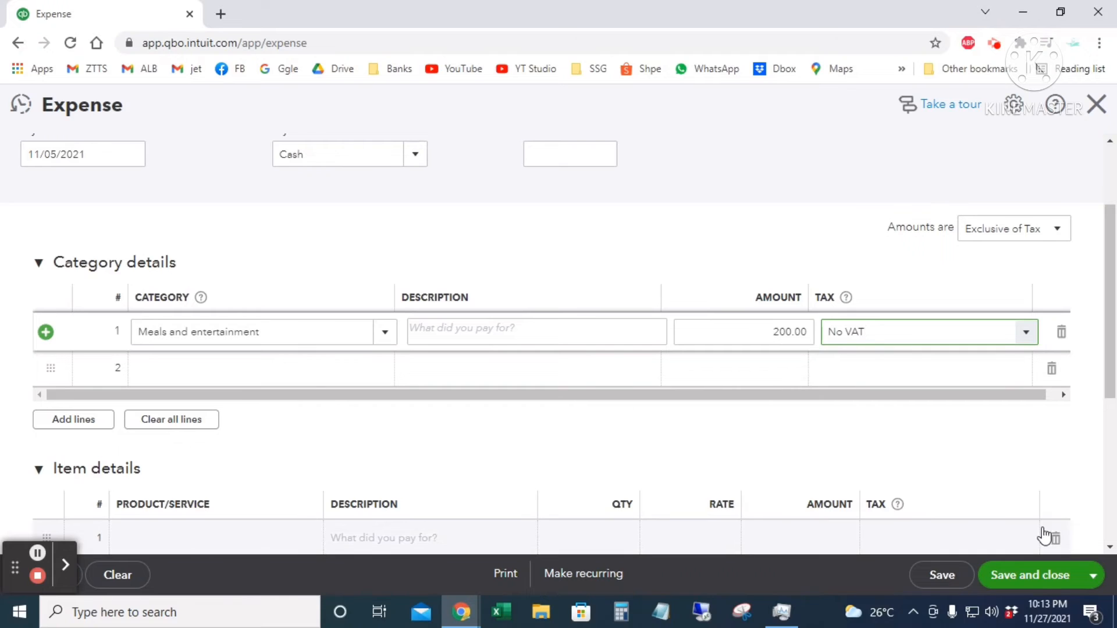
pyautogui.click(1091, 578)
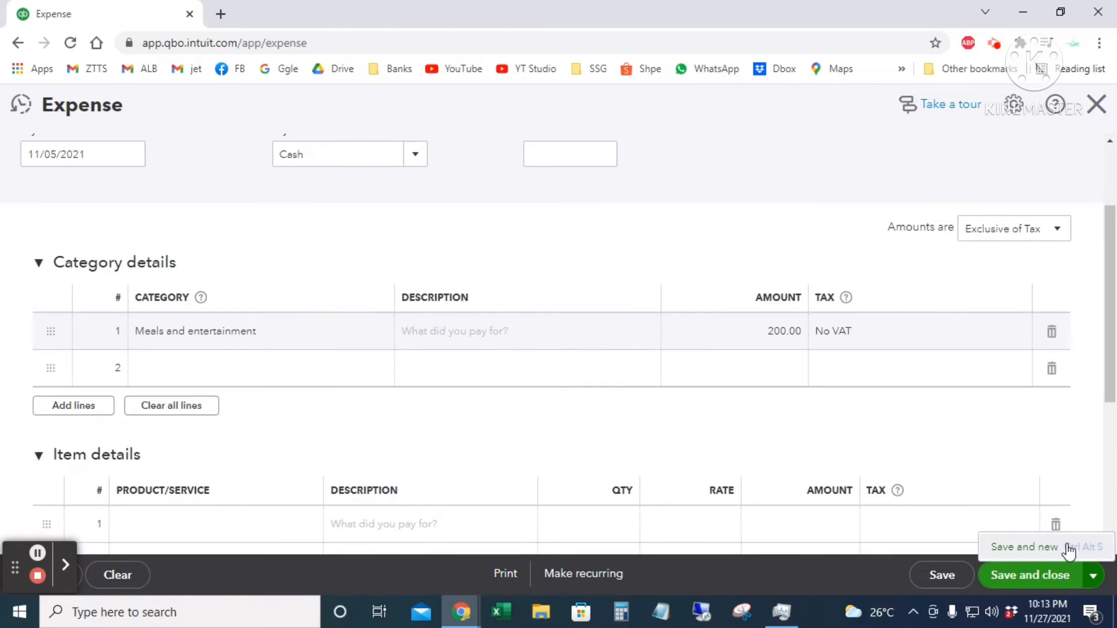
pyautogui.click(1067, 547)
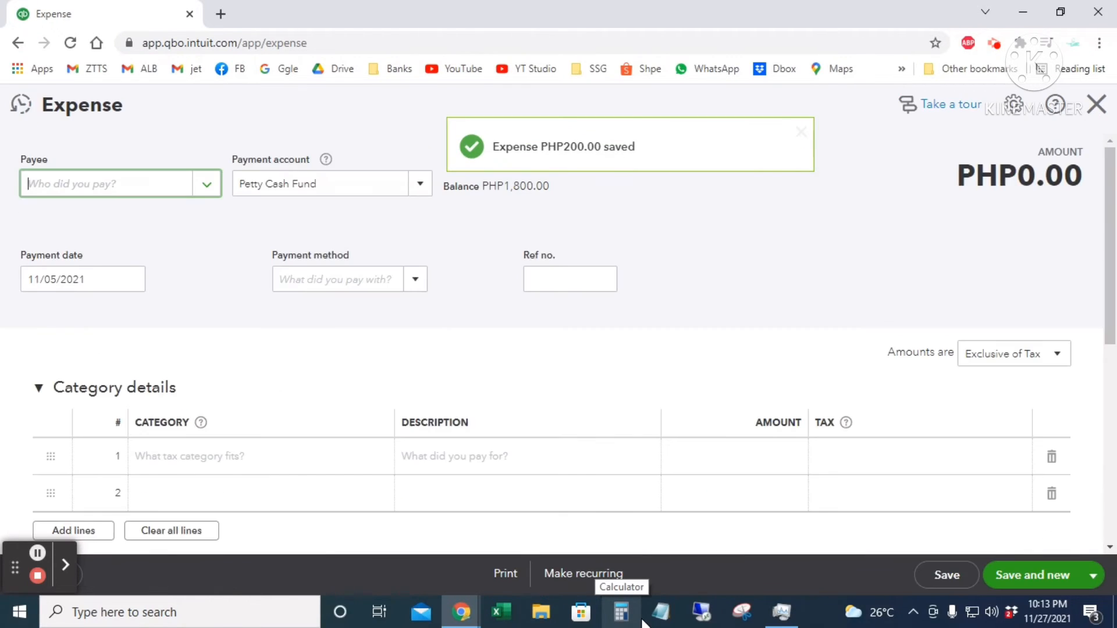
# - Set payee 711, paid from BPI Credit Card by Credit Card, dated 11/06/2021
pyautogui.click(201, 186)
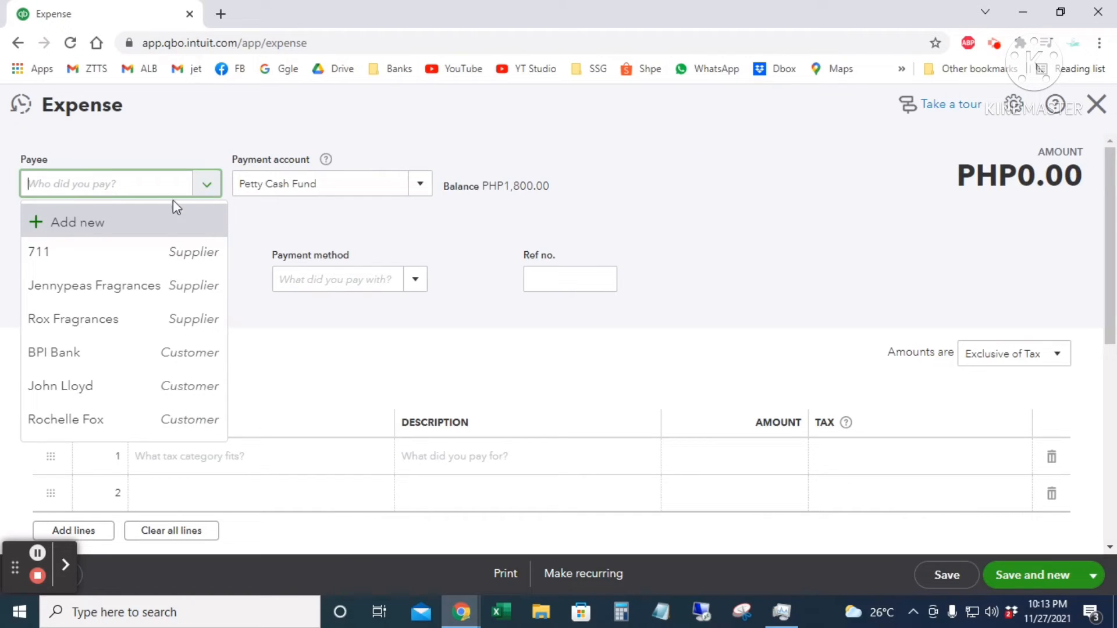
pyautogui.click(149, 253)
pyautogui.click(421, 186)
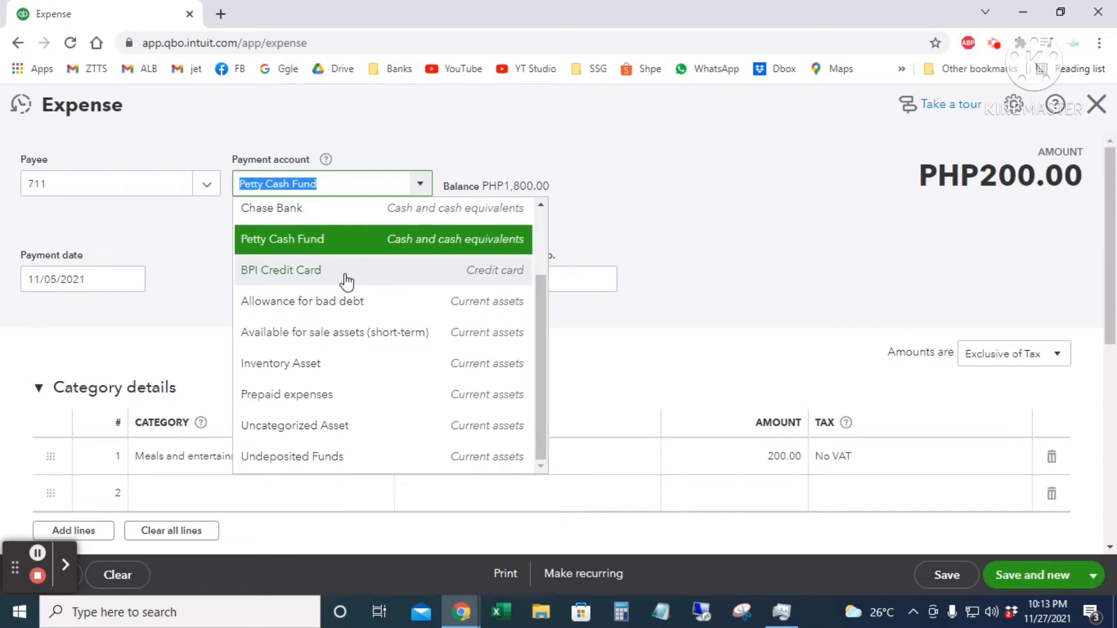
pyautogui.click(348, 277)
pyautogui.scroll(-2, 605, 309)
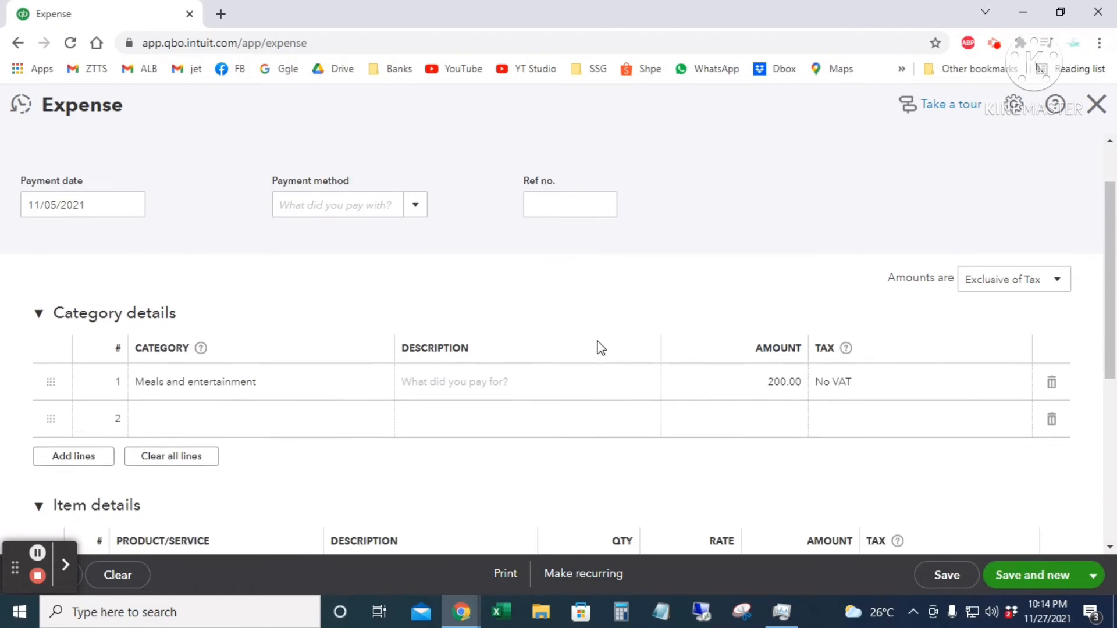
pyautogui.click(131, 198)
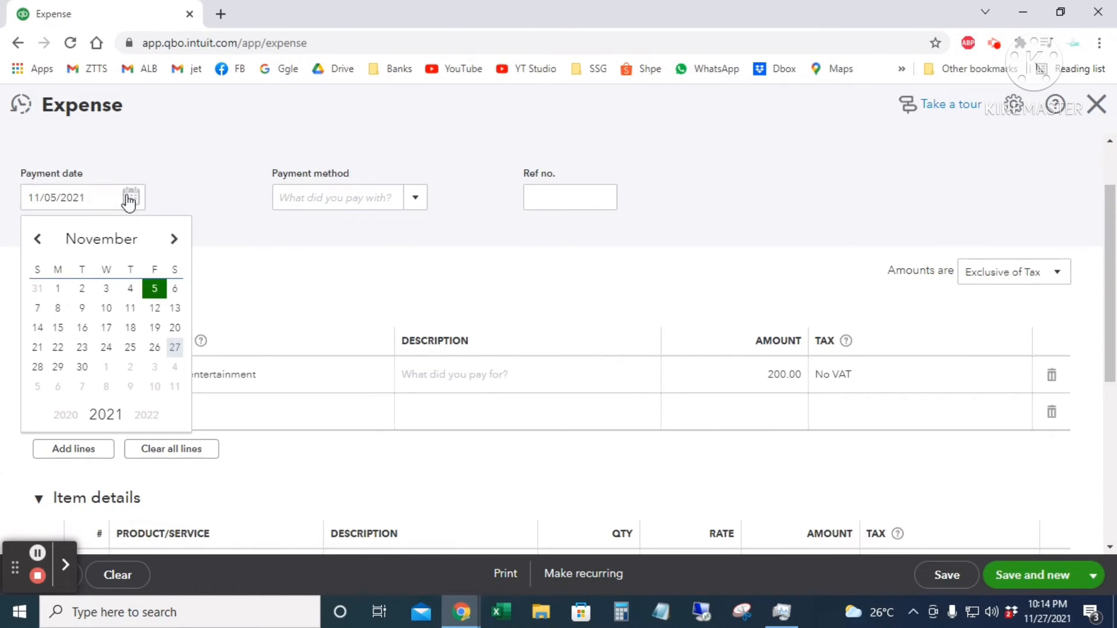
pyautogui.click(175, 287)
pyautogui.click(415, 199)
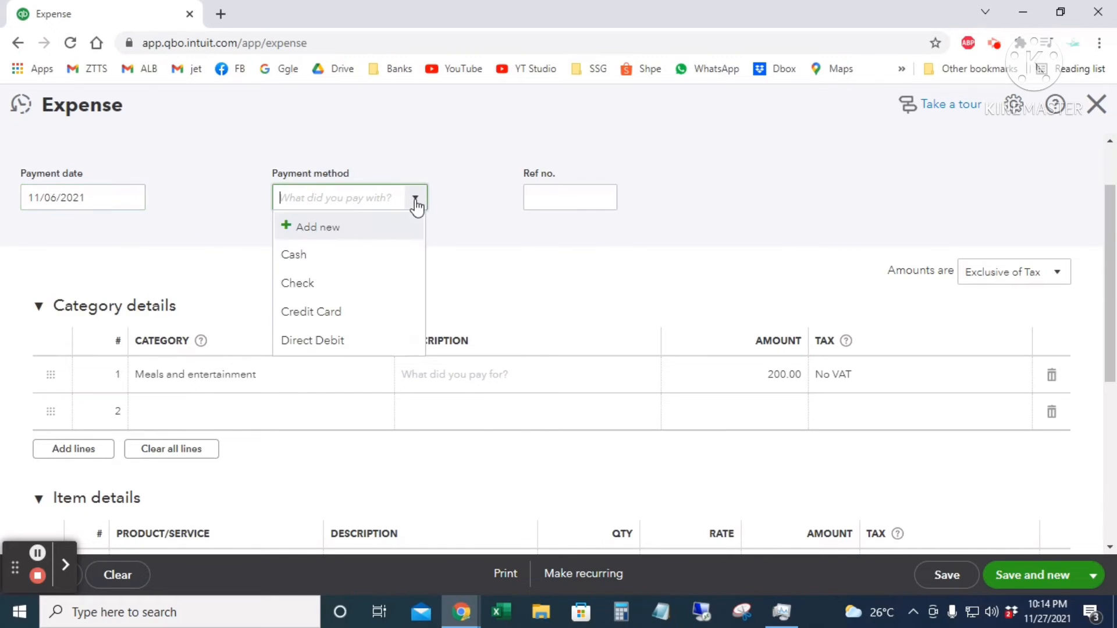
pyautogui.click(348, 310)
pyautogui.click(551, 193)
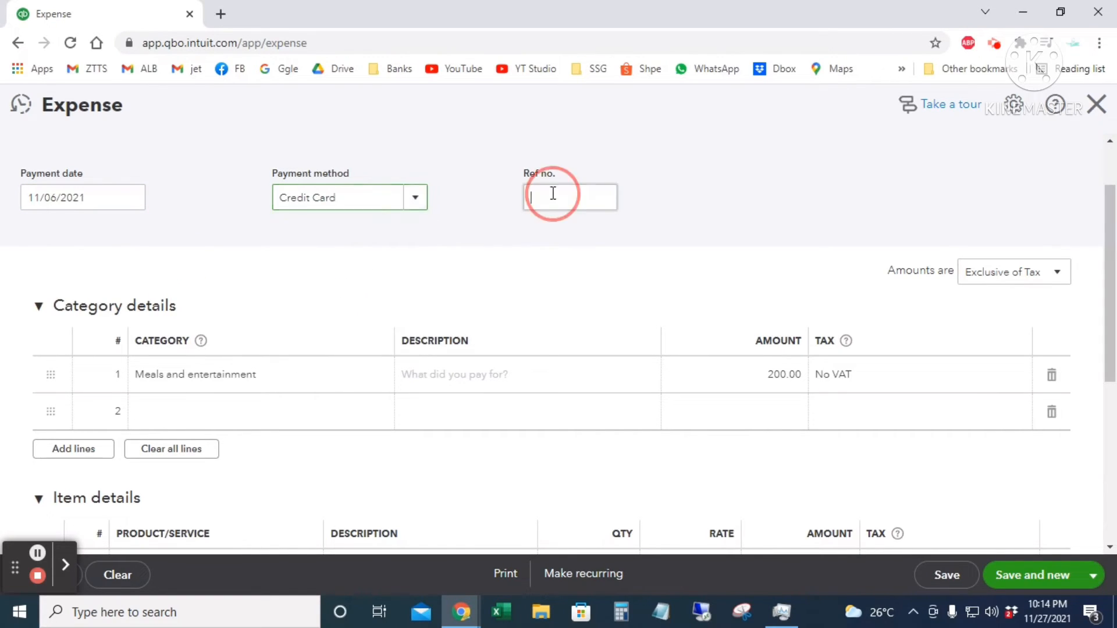
# - Add a 300.00 Office expenses line at No VAT and save and close the expense
pyautogui.scroll(-1, 614, 271)
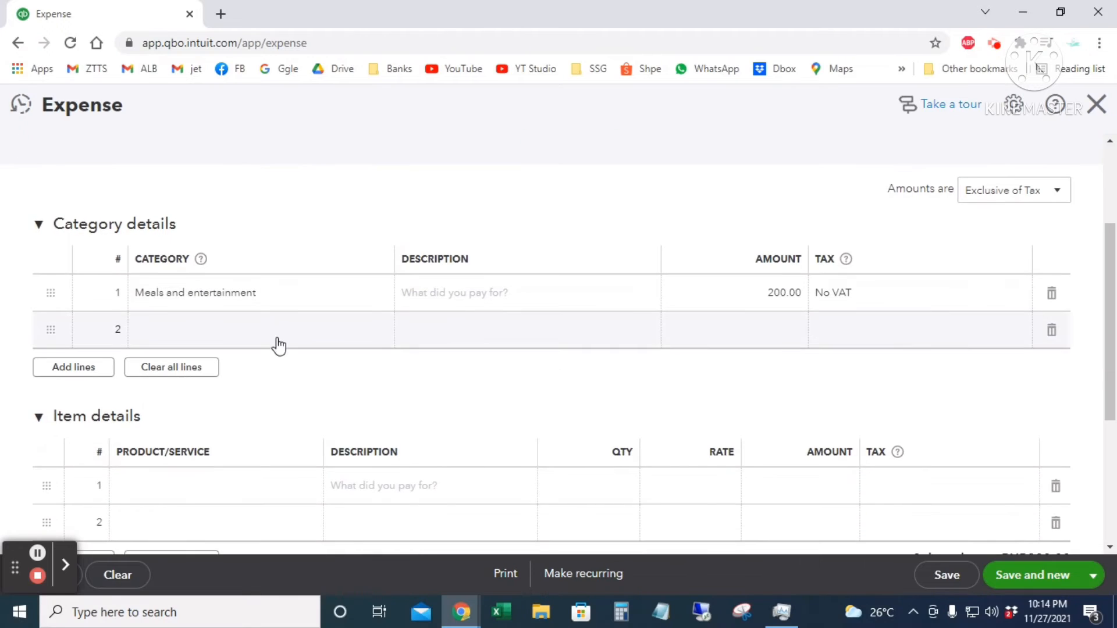
pyautogui.click(290, 294)
pyautogui.write('off')
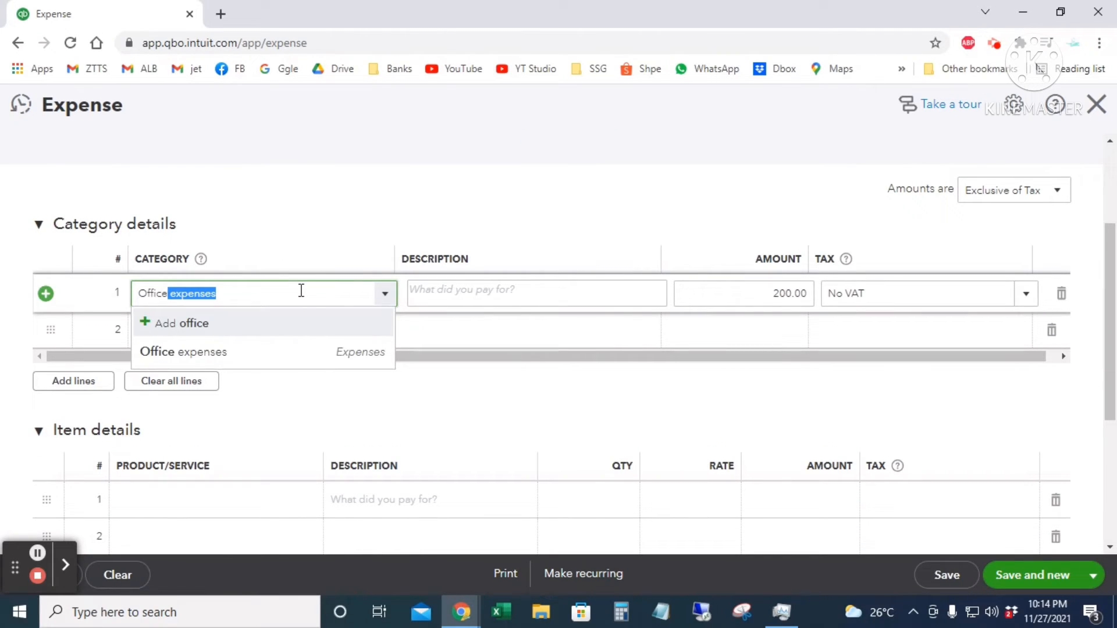
pyautogui.press('Tab')
pyautogui.press('Tab')
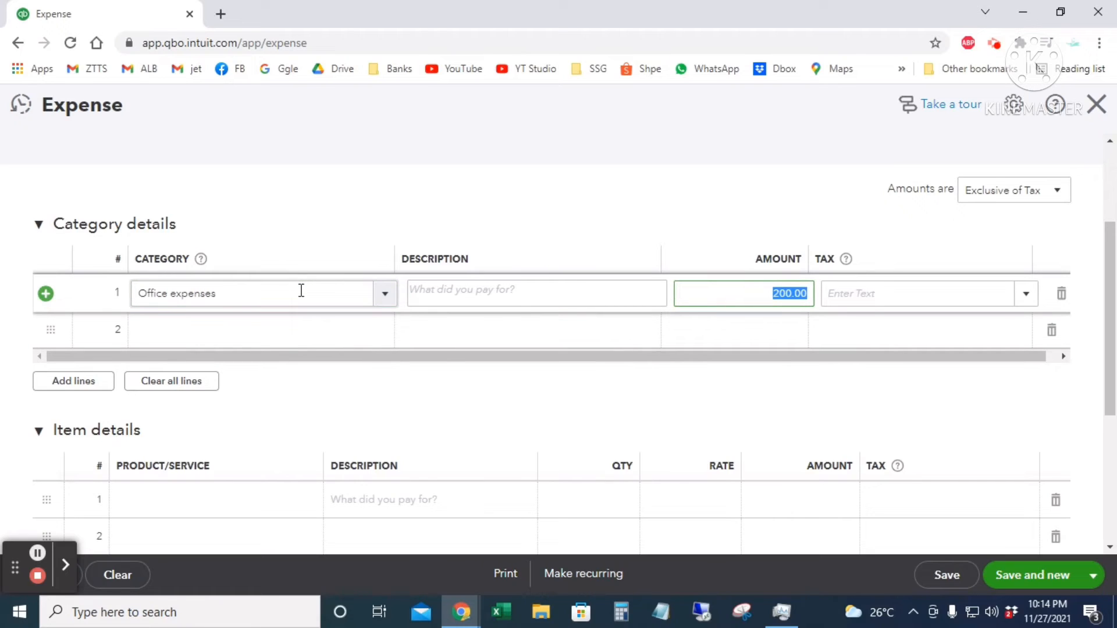
pyautogui.write('300')
pyautogui.press('Tab')
pyautogui.write('no')
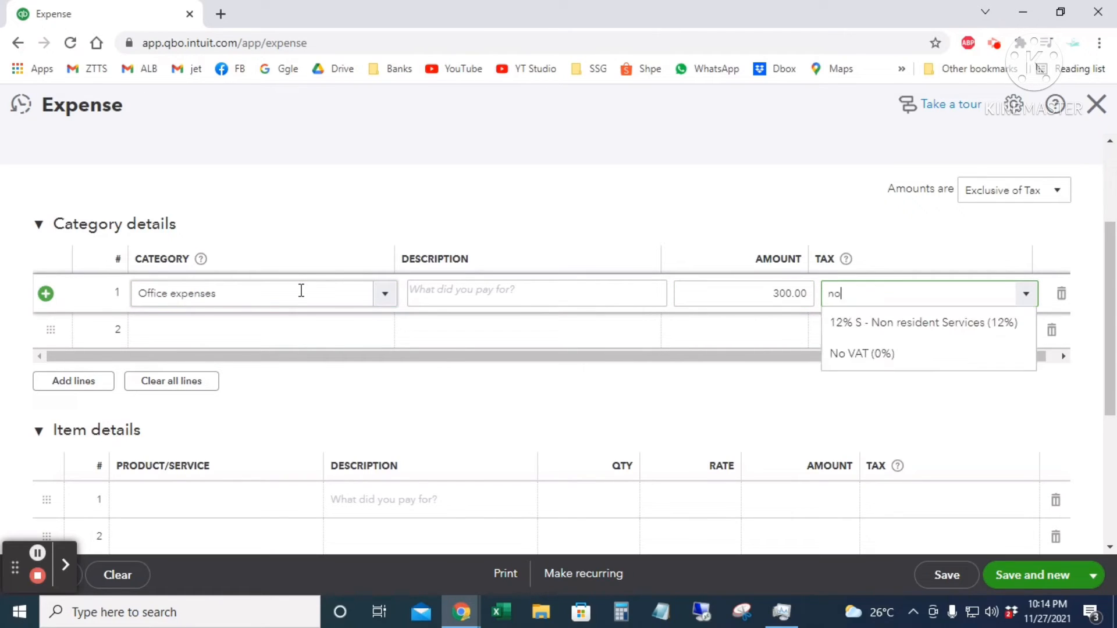
pyautogui.press('Tab')
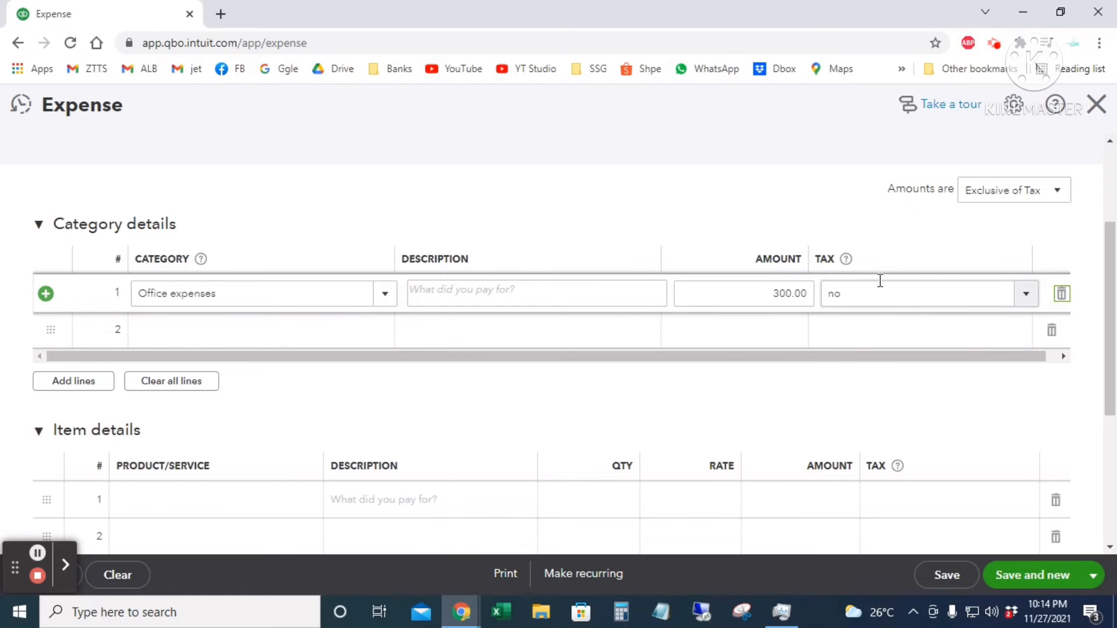
pyautogui.click(879, 295)
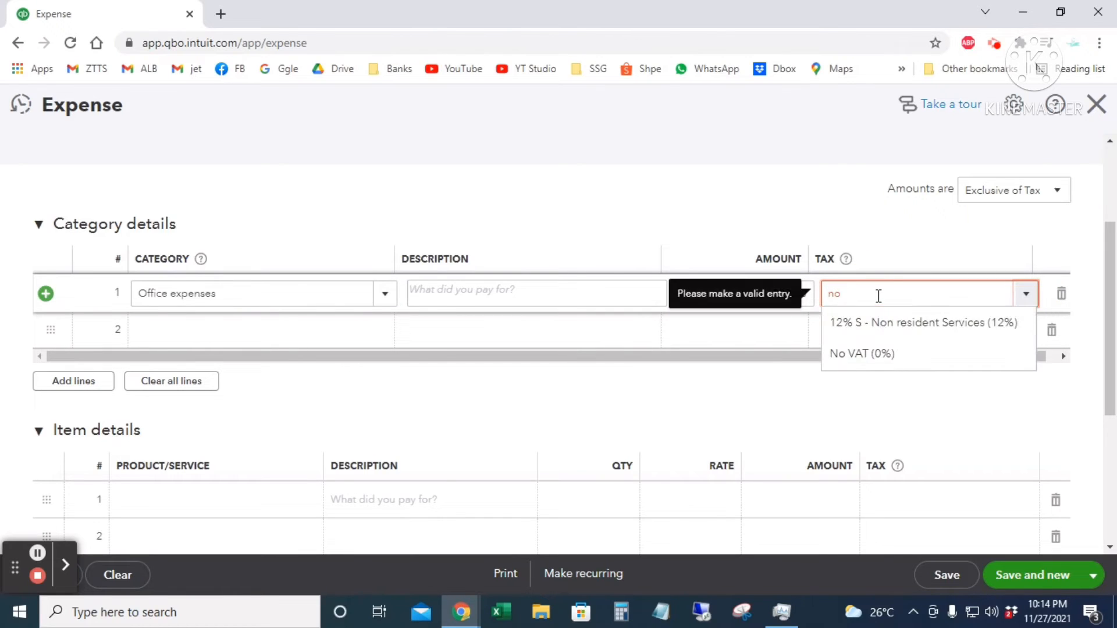
pyautogui.click(885, 355)
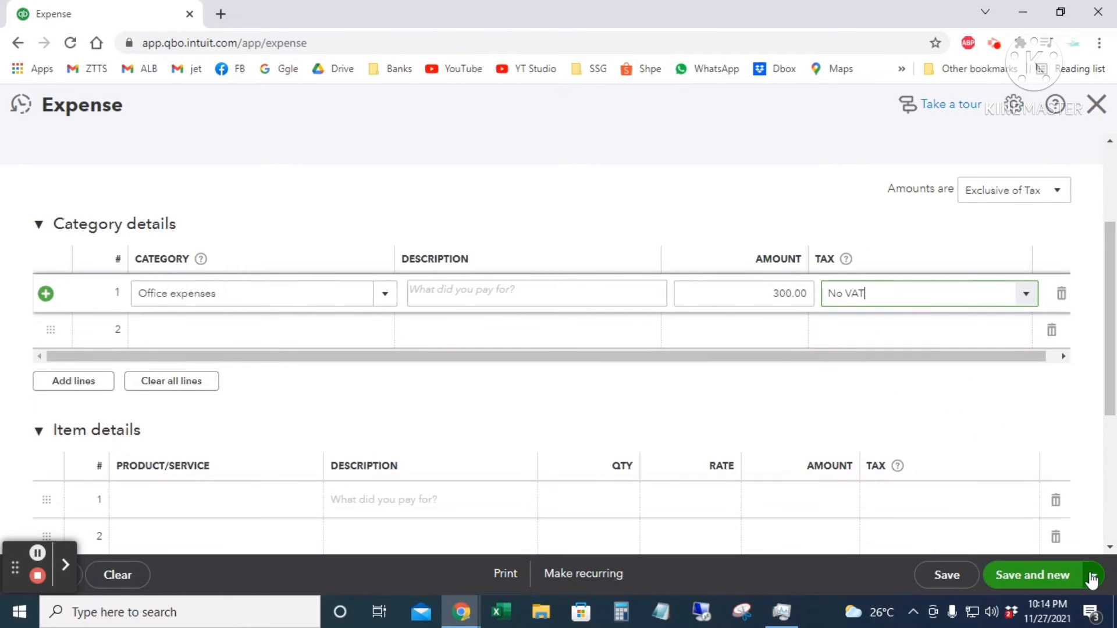
pyautogui.click(1092, 576)
pyautogui.click(1012, 547)
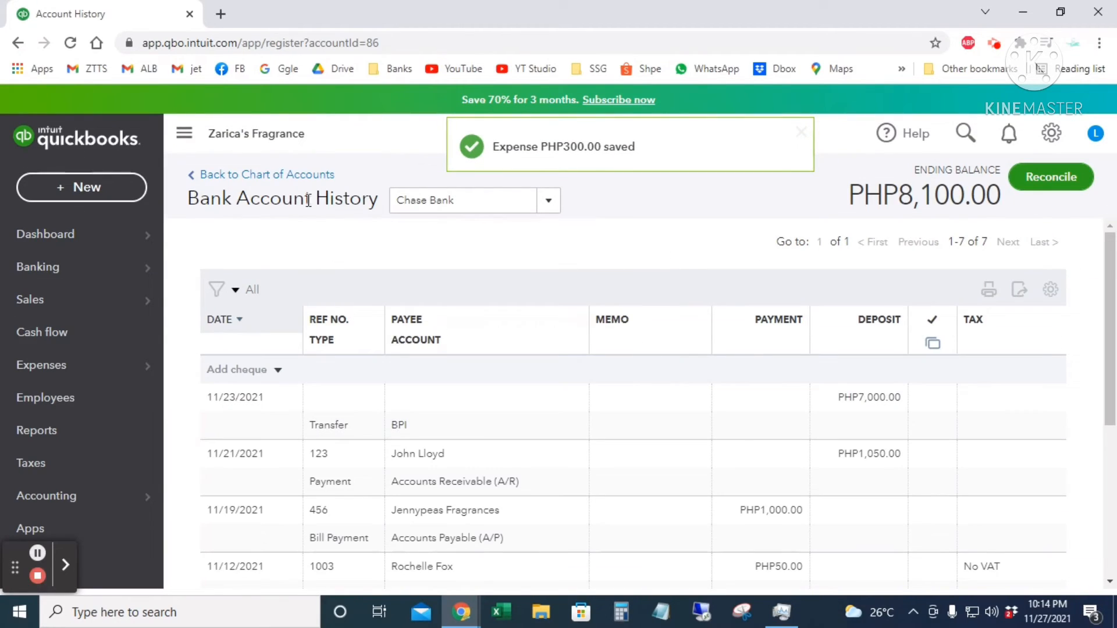
pyautogui.click(548, 206)
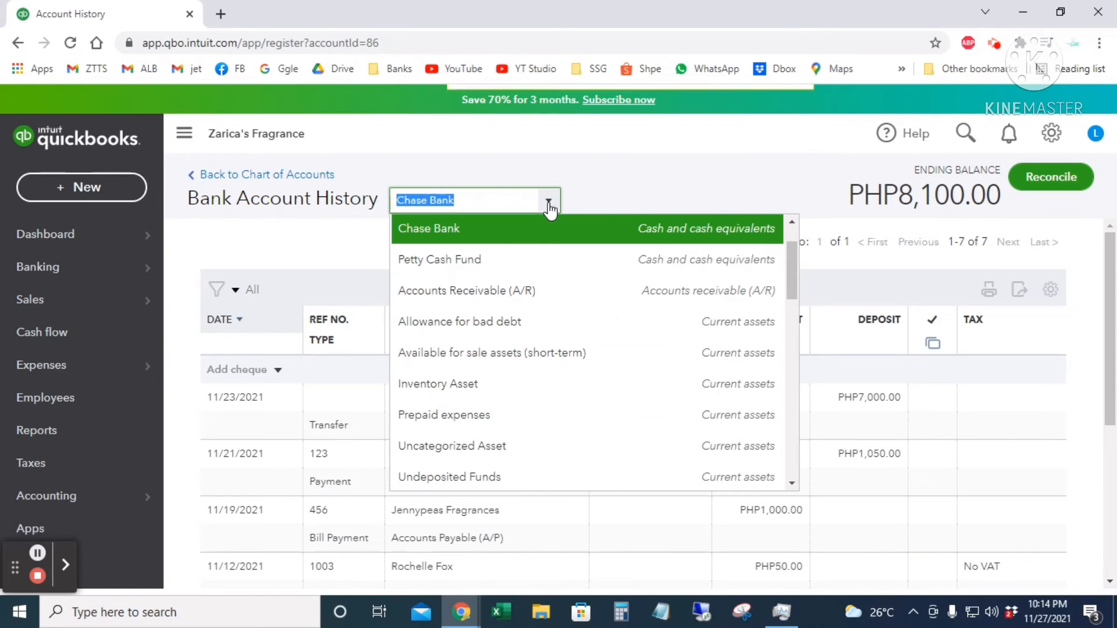
pyautogui.click(533, 265)
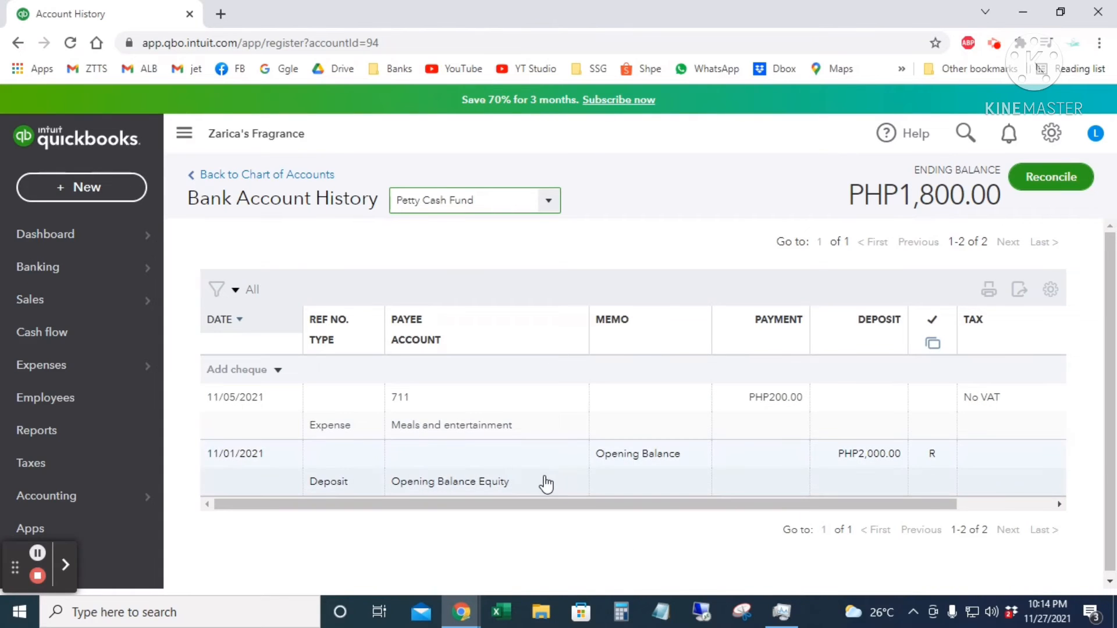
pyautogui.click(550, 209)
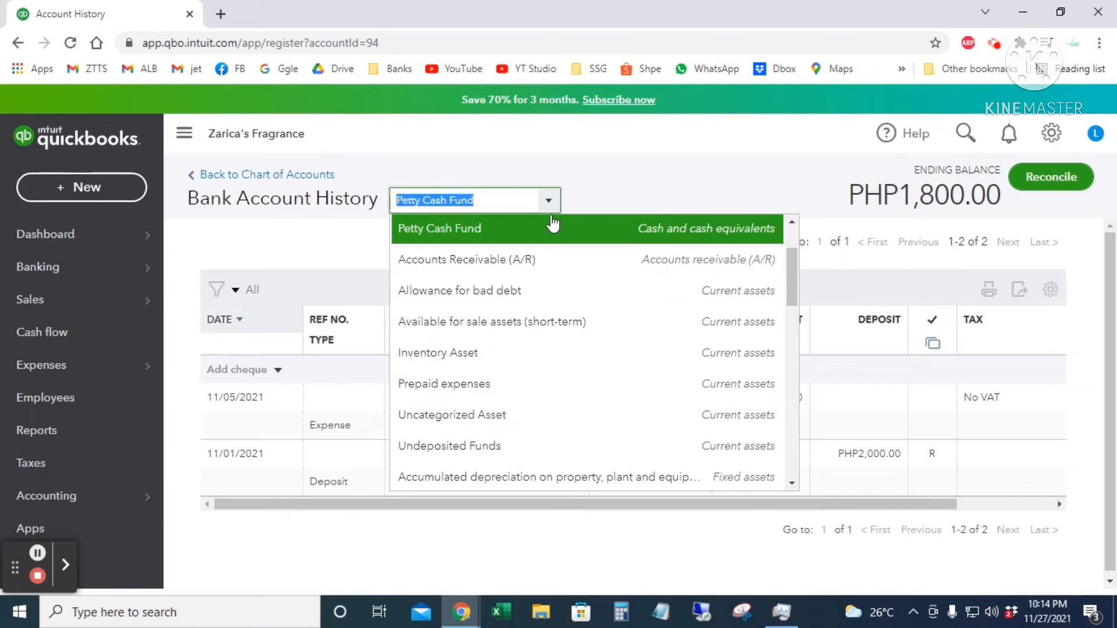
pyautogui.scroll(-5, 552, 366)
pyautogui.scroll(-2, 551, 368)
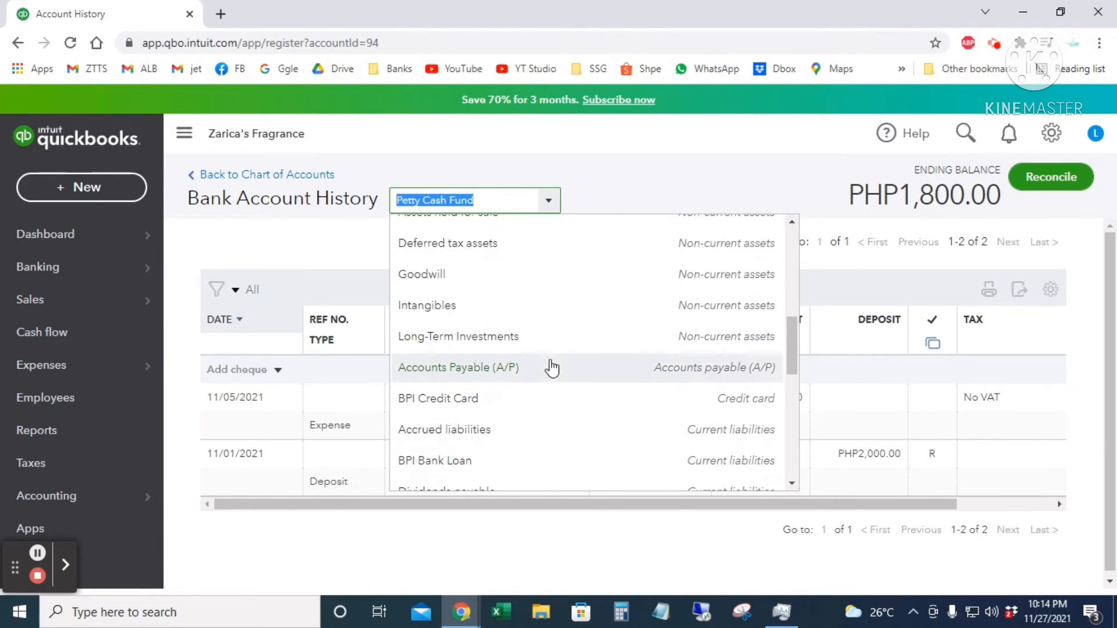
pyautogui.click(542, 412)
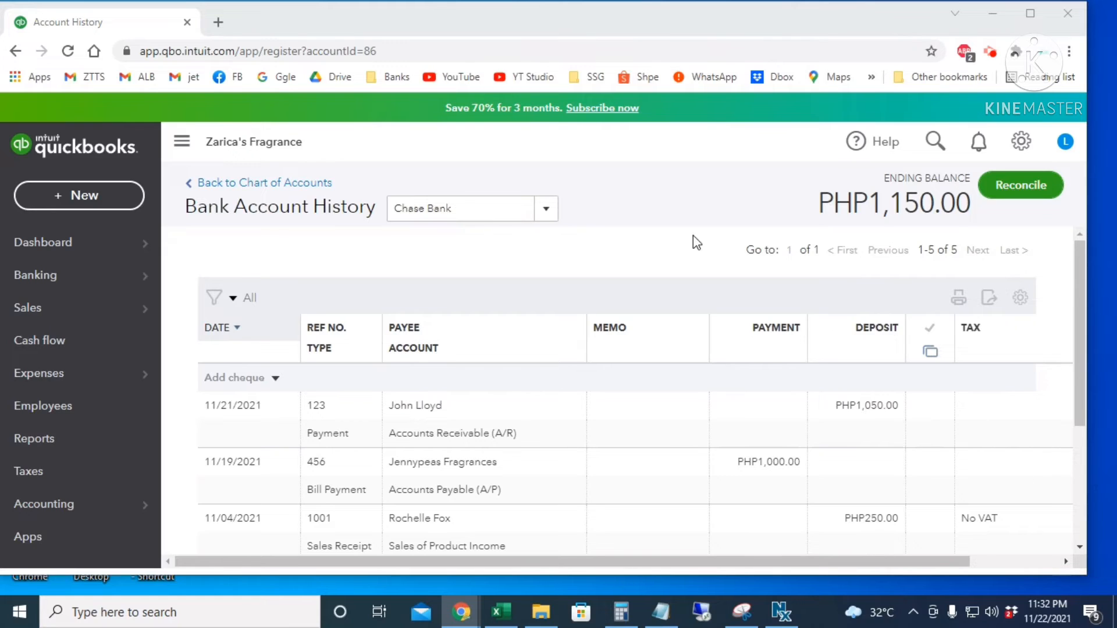
# - Start a new bank deposit and begin adding a new account from its Account list
pyautogui.click(88, 201)
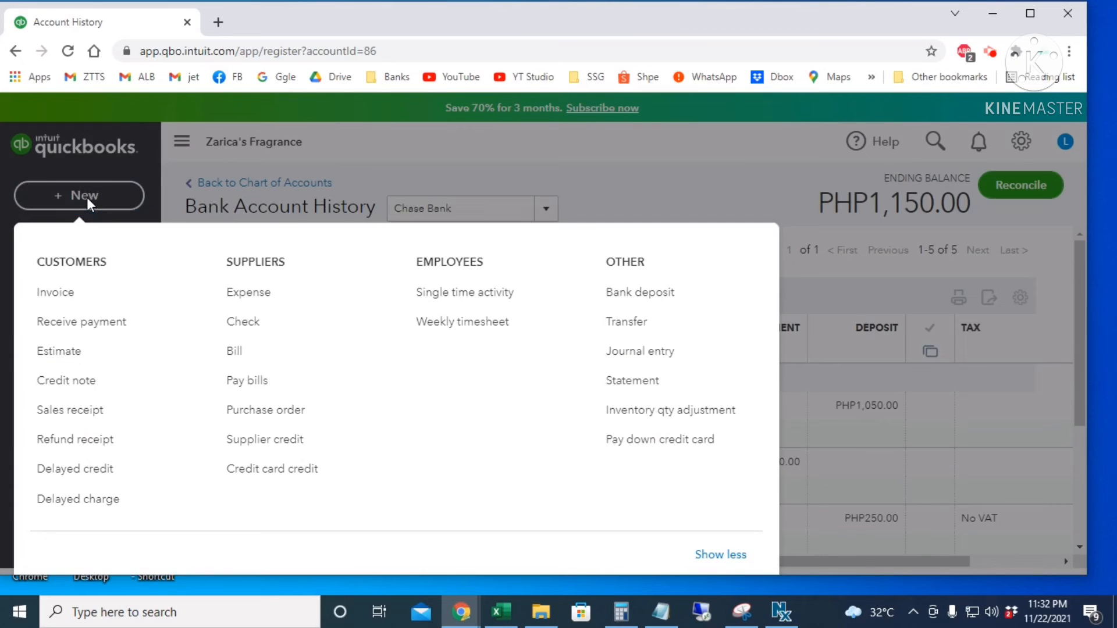
pyautogui.click(659, 300)
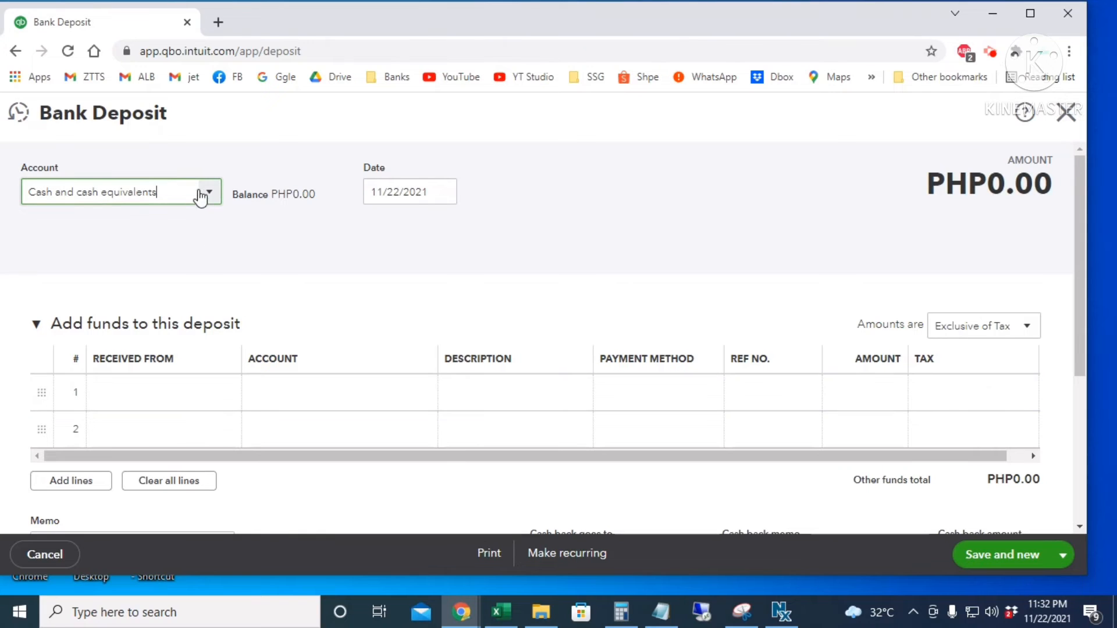
pyautogui.click(206, 192)
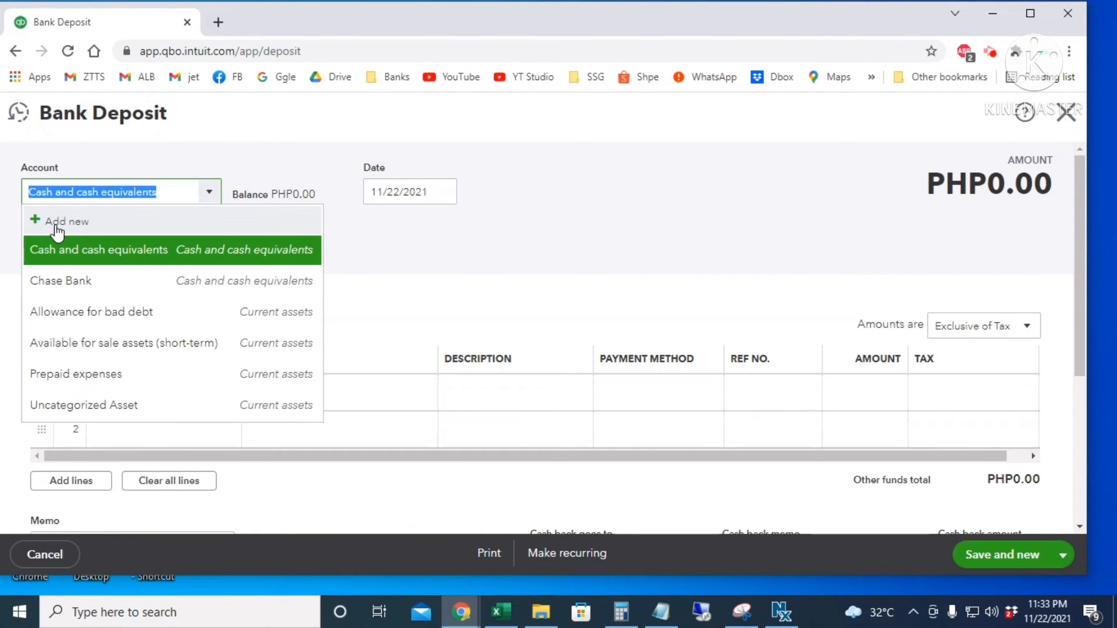
pyautogui.click(85, 222)
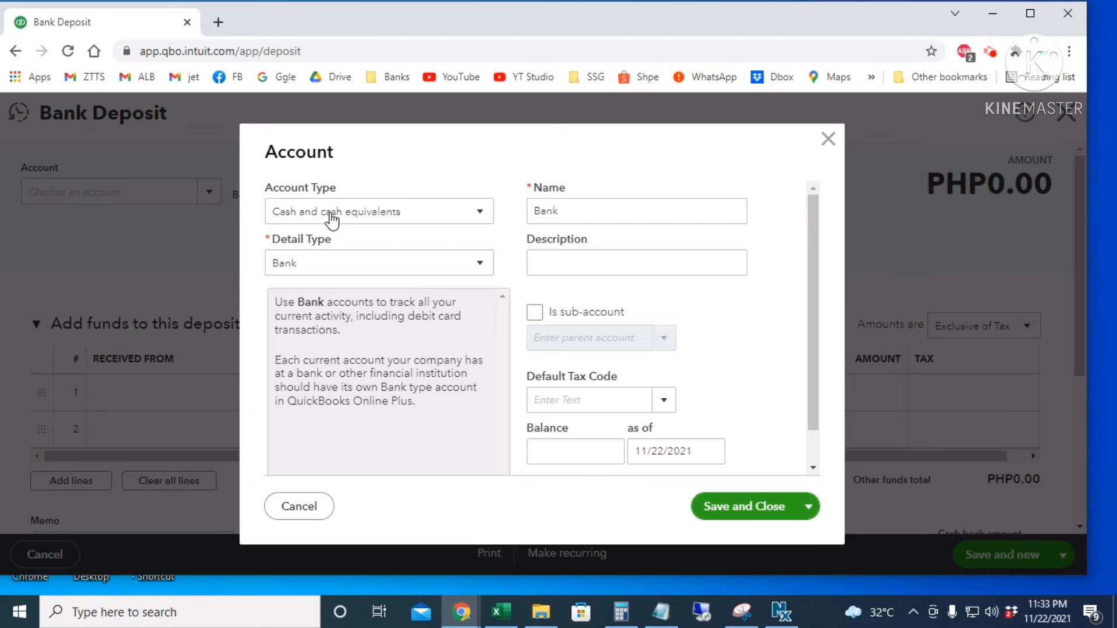
# - Create Cash and cash equivalents/Bank account BPI with a 5,000.00 balance as of 11/01/2021
pyautogui.click(334, 214)
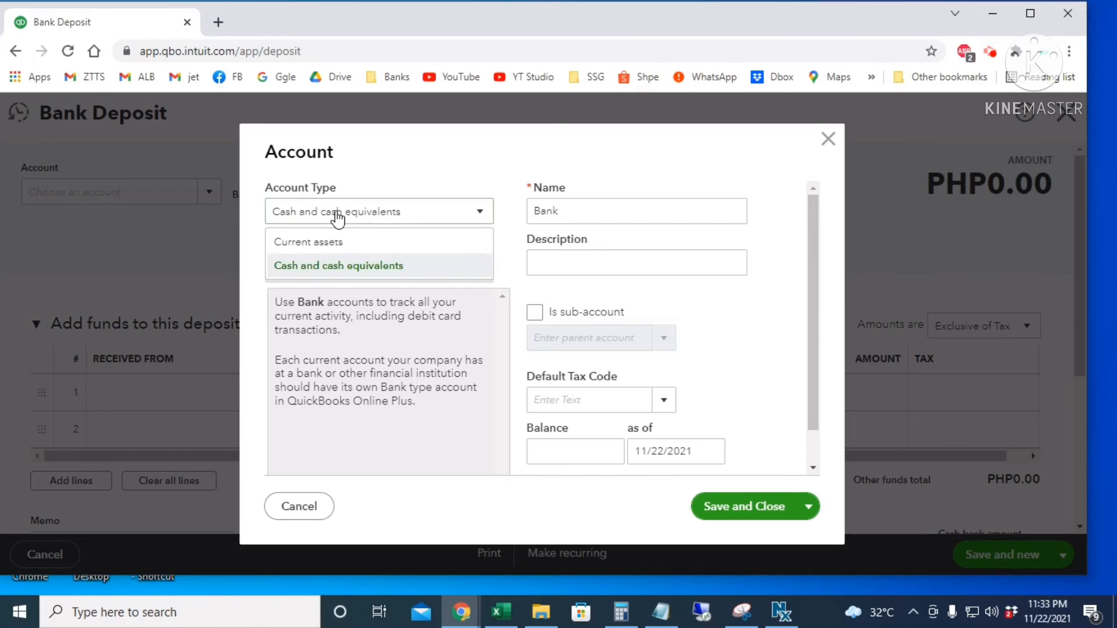
pyautogui.click(385, 266)
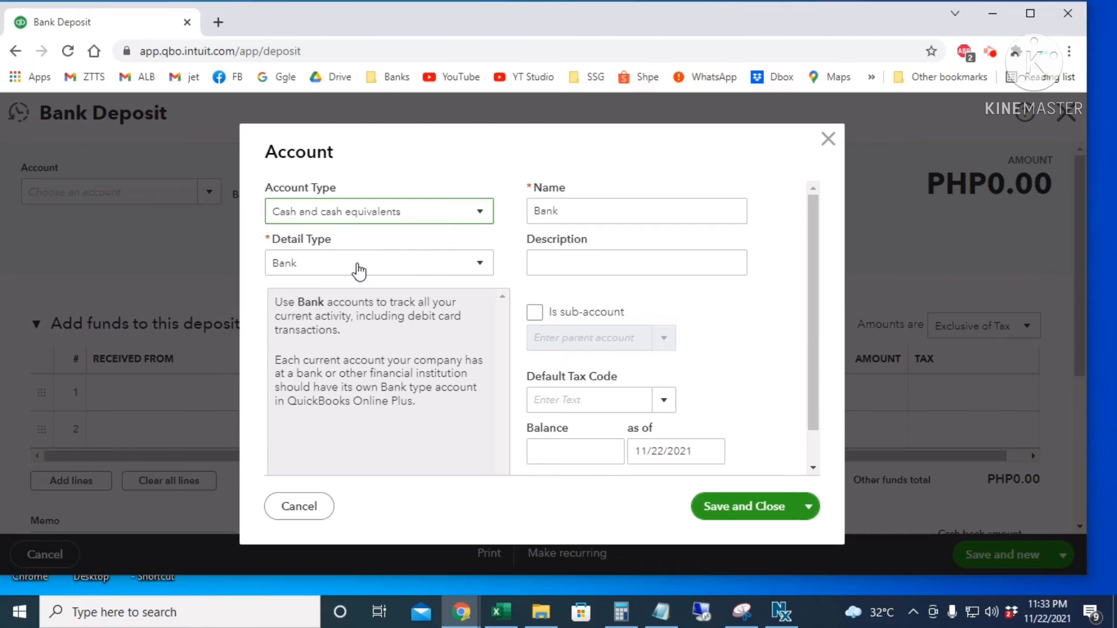
pyautogui.click(396, 270)
pyautogui.doubleClick(578, 210)
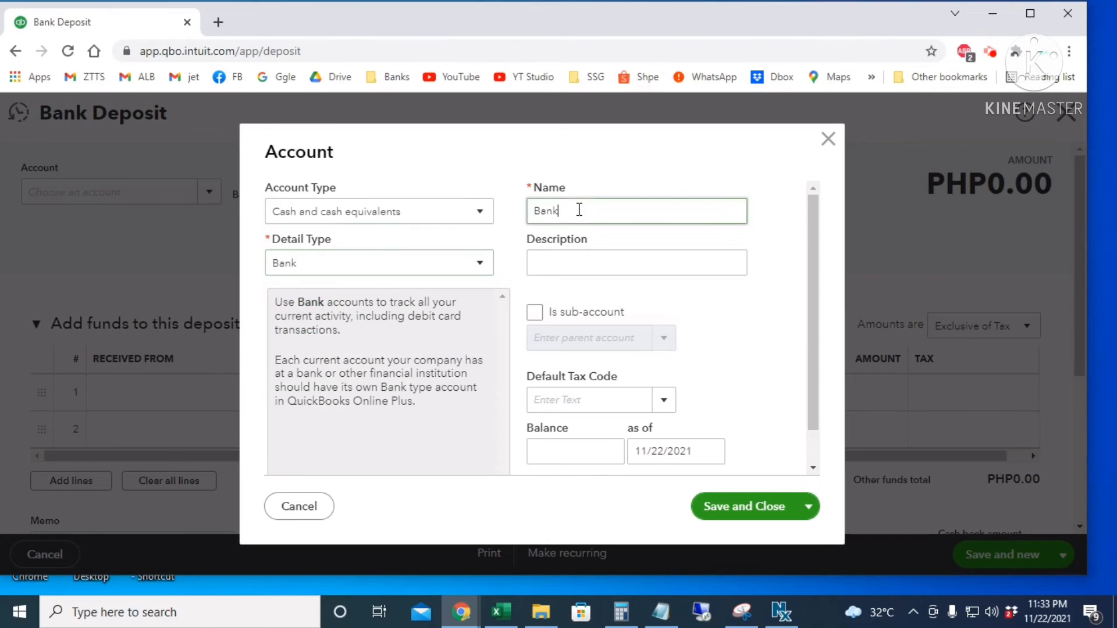
pyautogui.write('BPI')
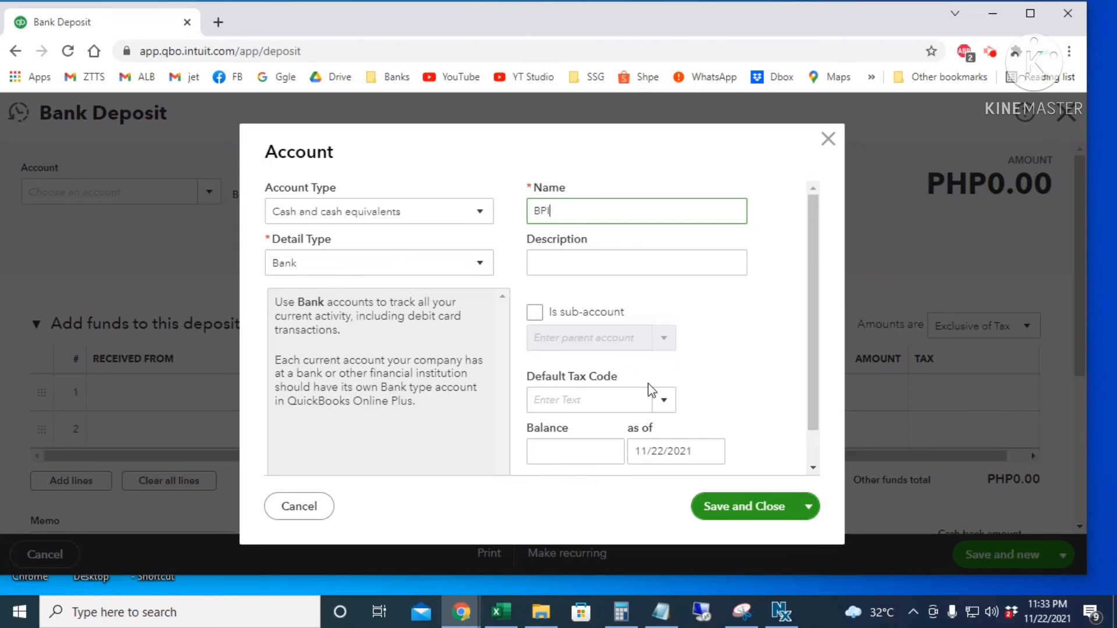
pyautogui.scroll(-1, 651, 390)
pyautogui.click(563, 360)
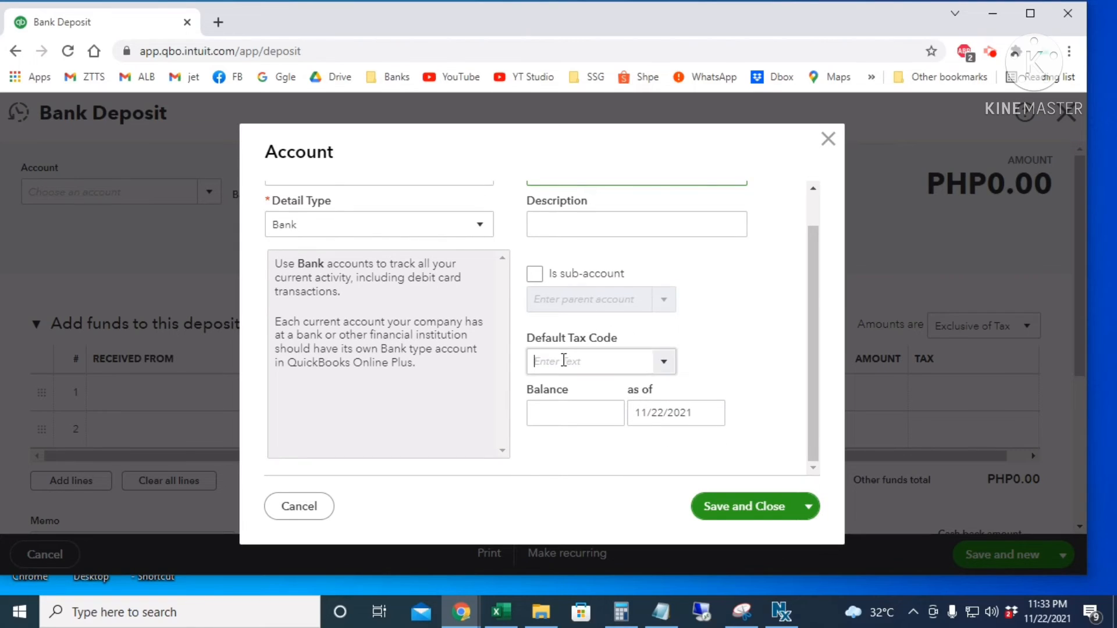
pyautogui.click(558, 414)
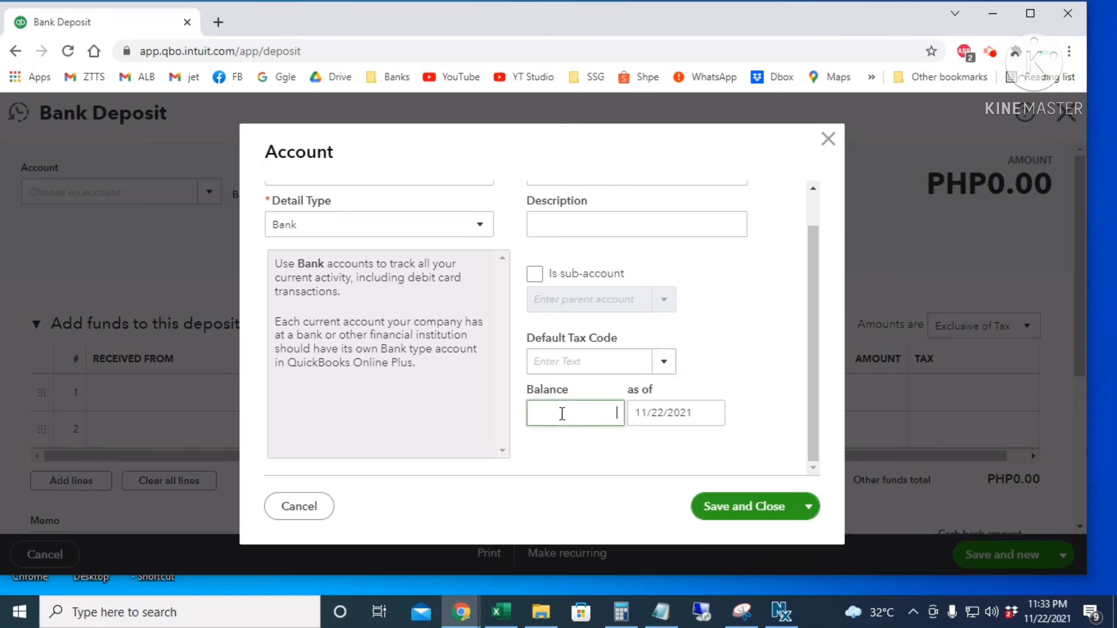
pyautogui.press('Tab')
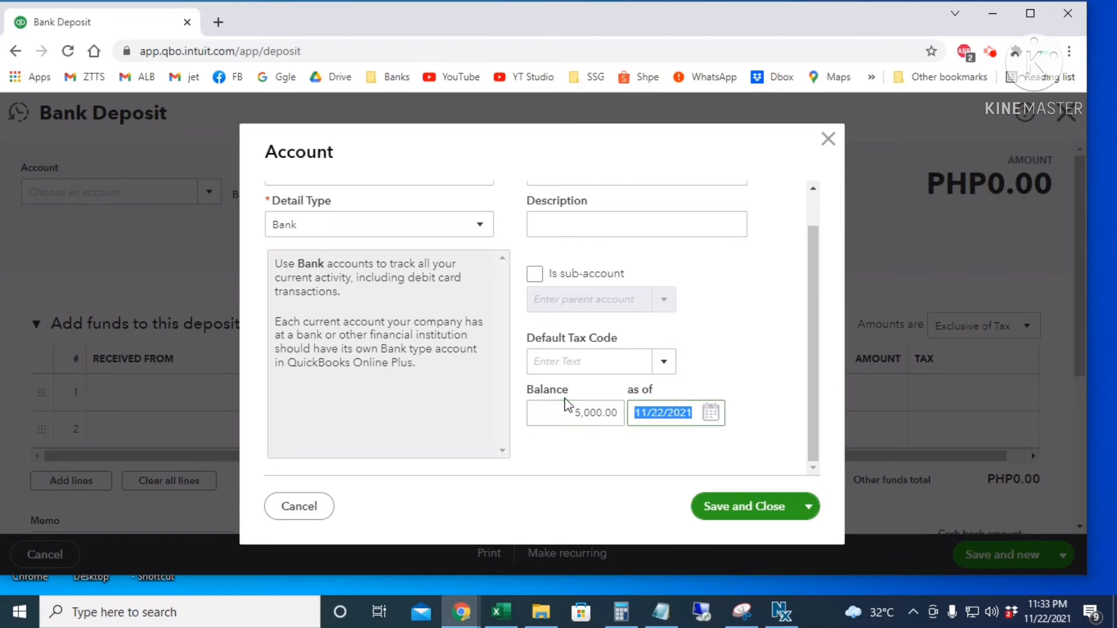
pyautogui.click(710, 412)
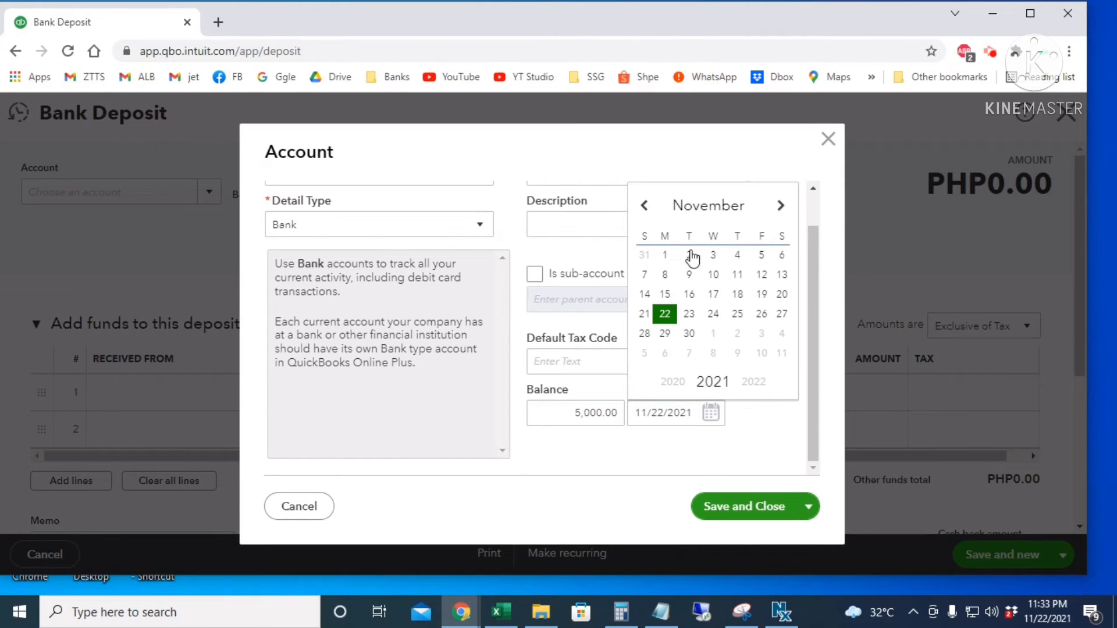
pyautogui.click(664, 256)
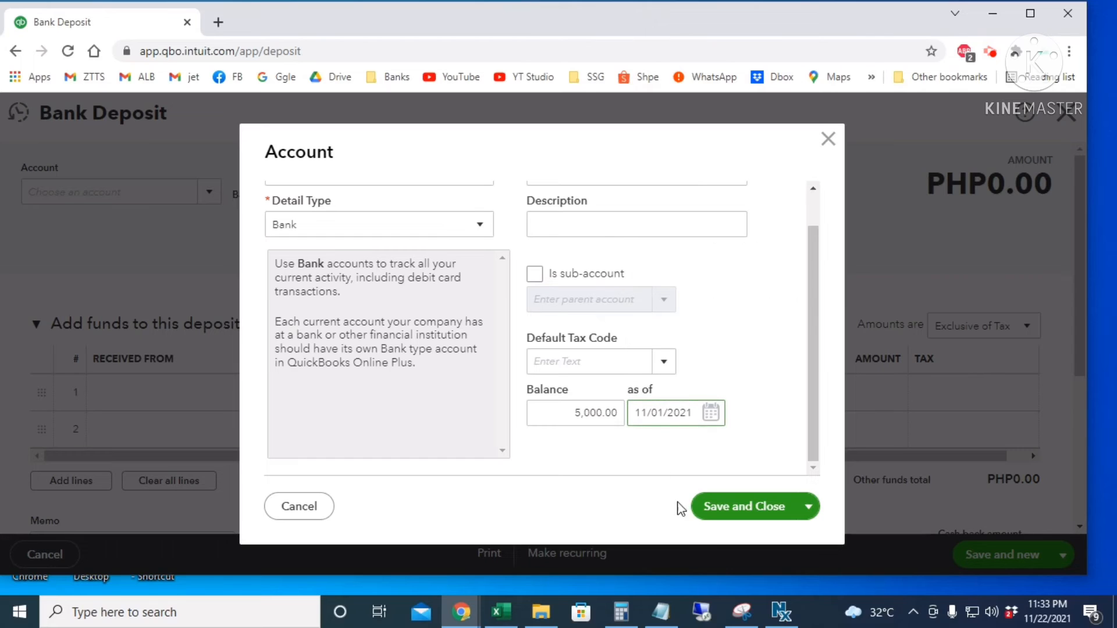
pyautogui.click(738, 512)
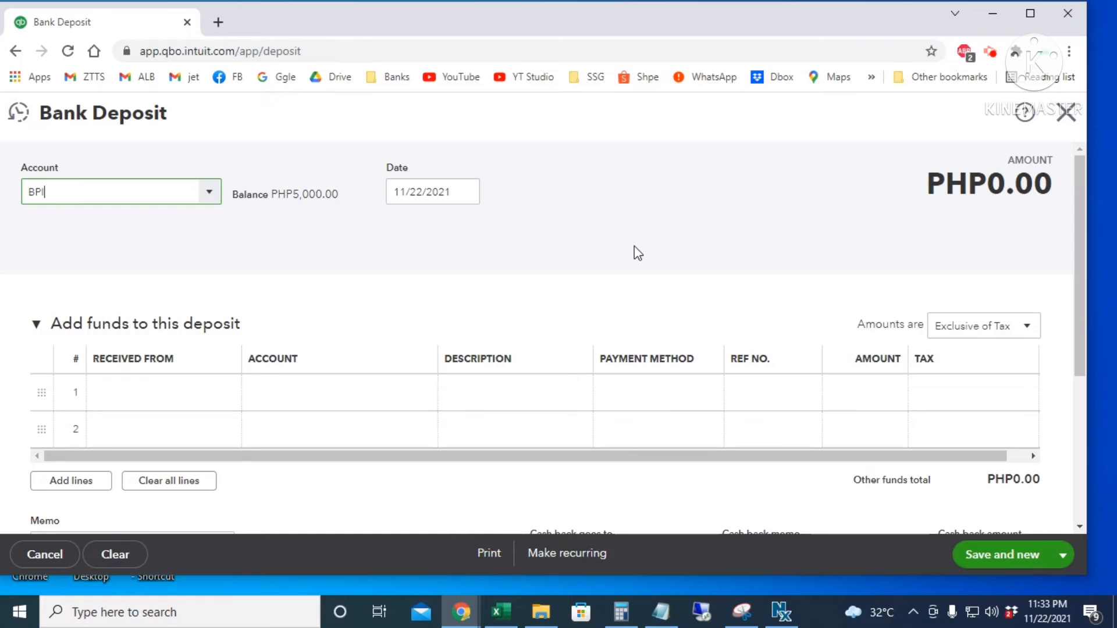
# - Add BPI Bank as a new name in line 1's Received From field
pyautogui.click(150, 395)
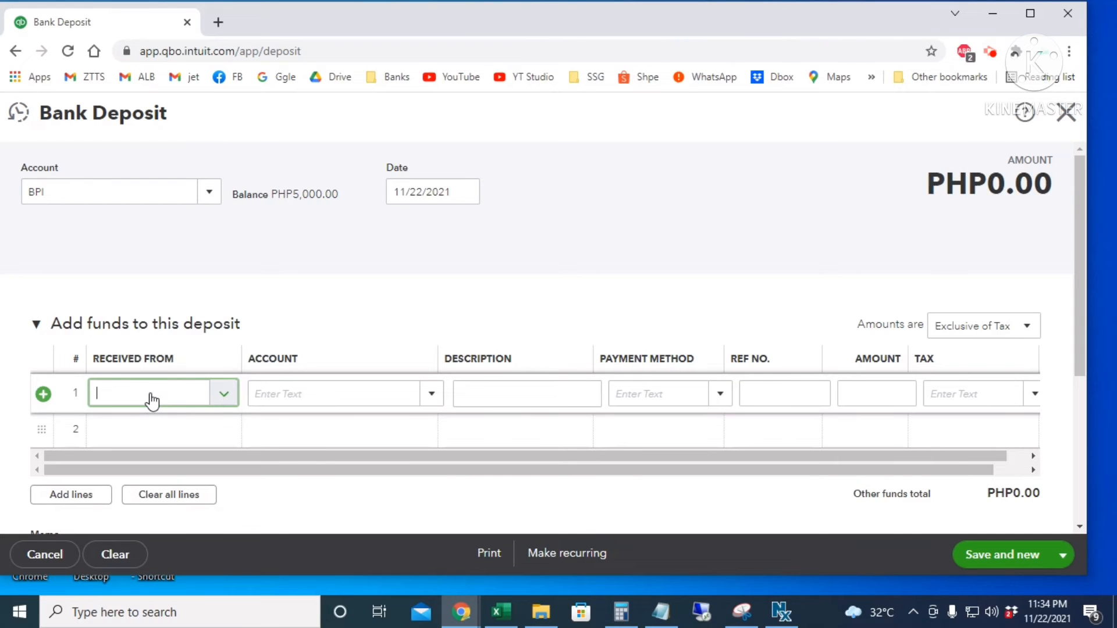
pyautogui.click(222, 393)
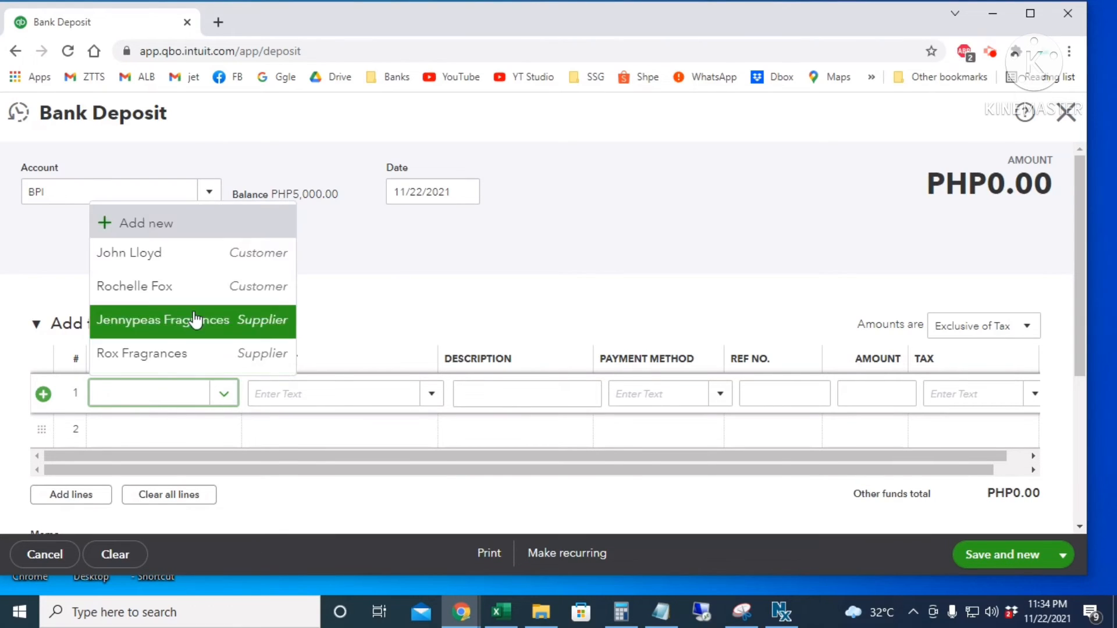
pyautogui.click(154, 222)
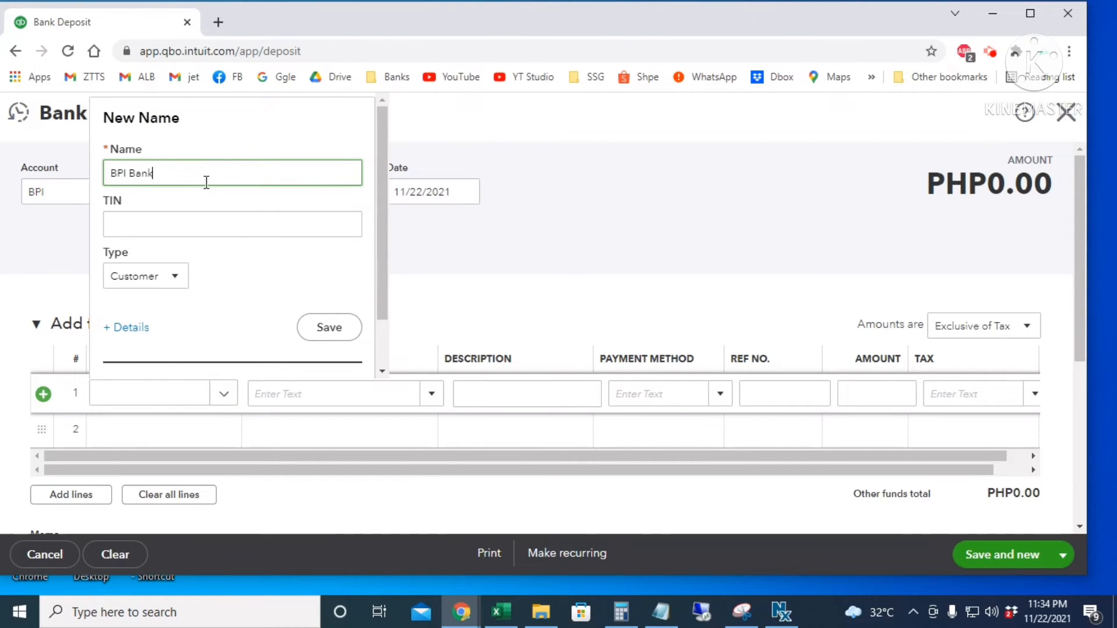
pyautogui.click(317, 331)
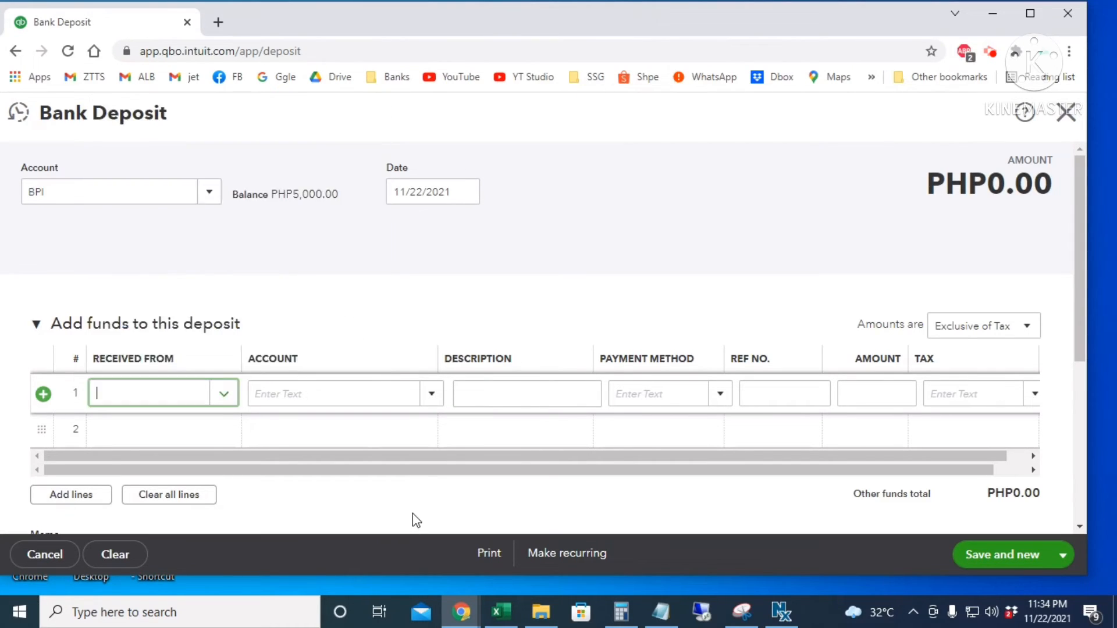
pyautogui.click(365, 393)
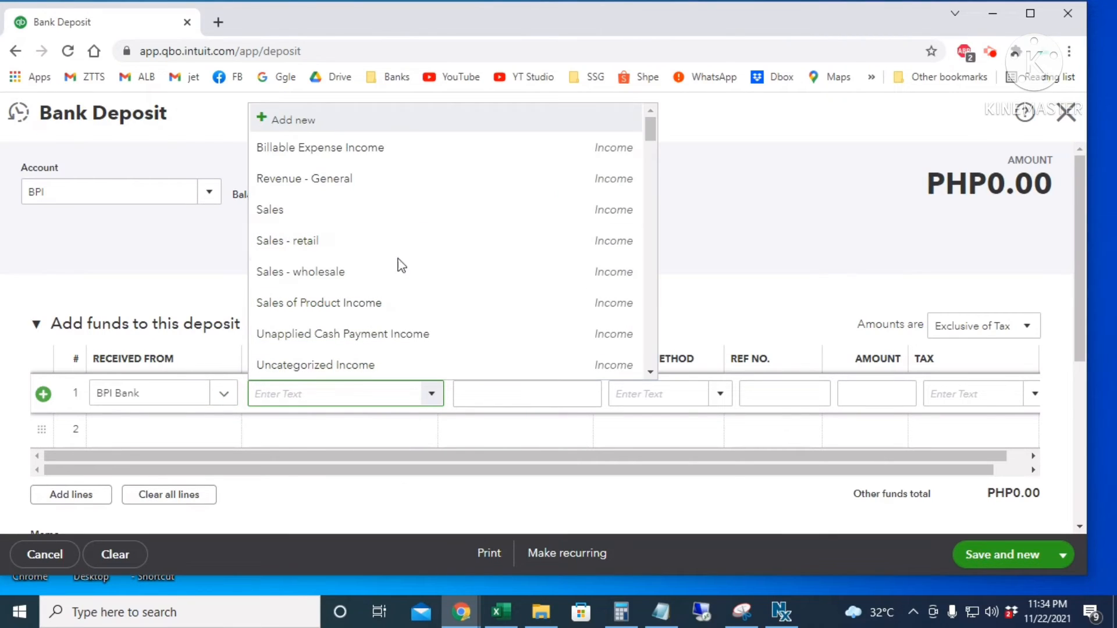
# - Create BPI Bank Loan, a Current liabilities / Loan Payable account, for line 1
pyautogui.click(411, 121)
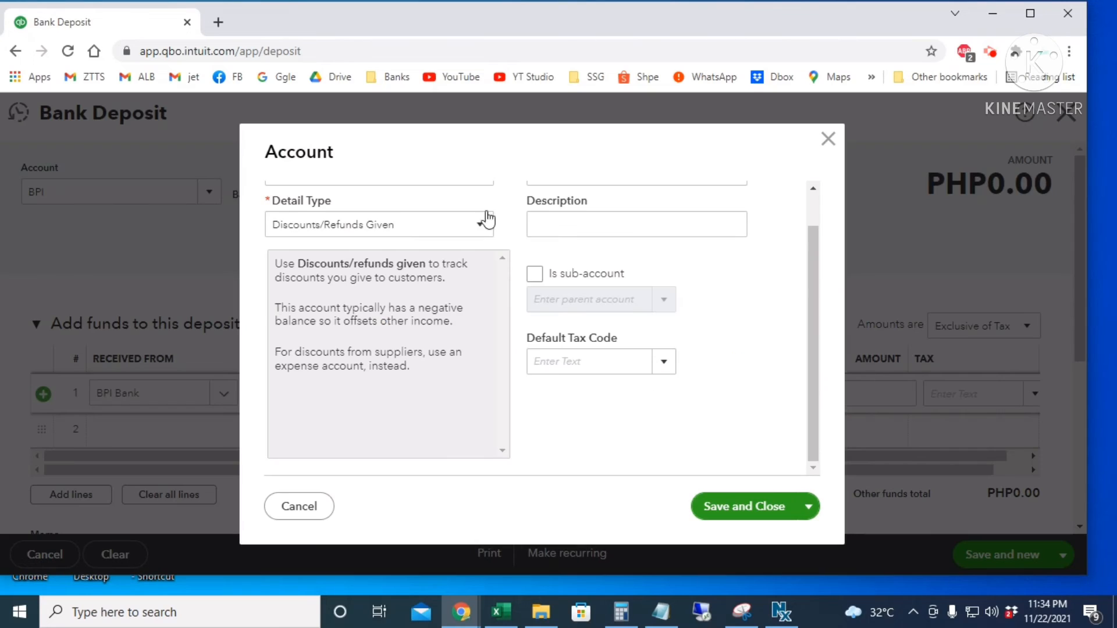
pyautogui.click(479, 211)
pyautogui.click(400, 414)
pyautogui.click(415, 265)
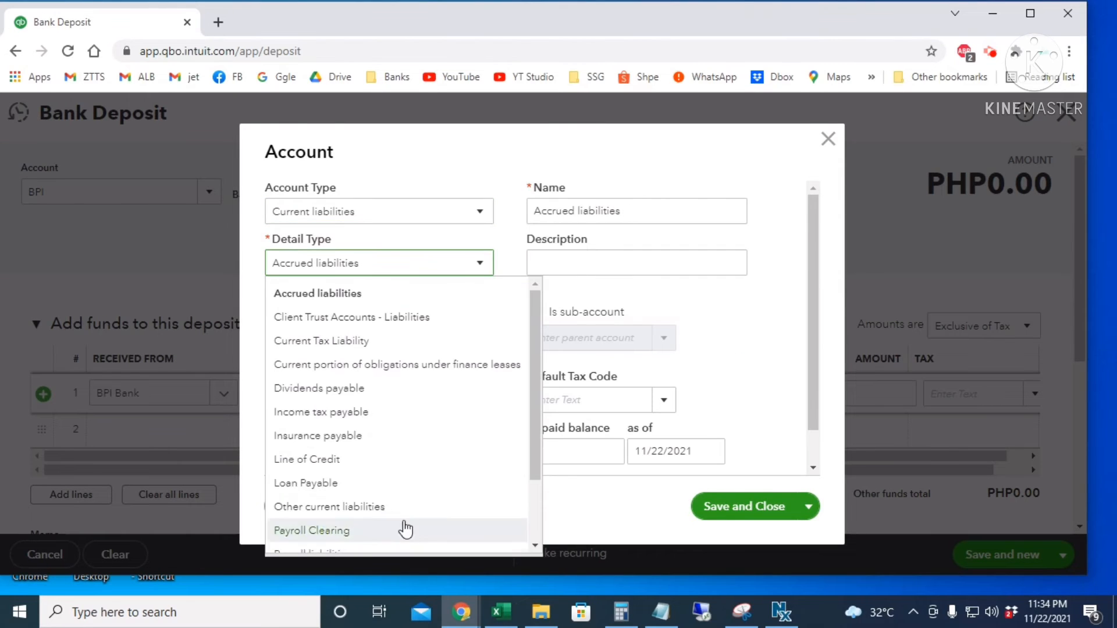
pyautogui.click(336, 482)
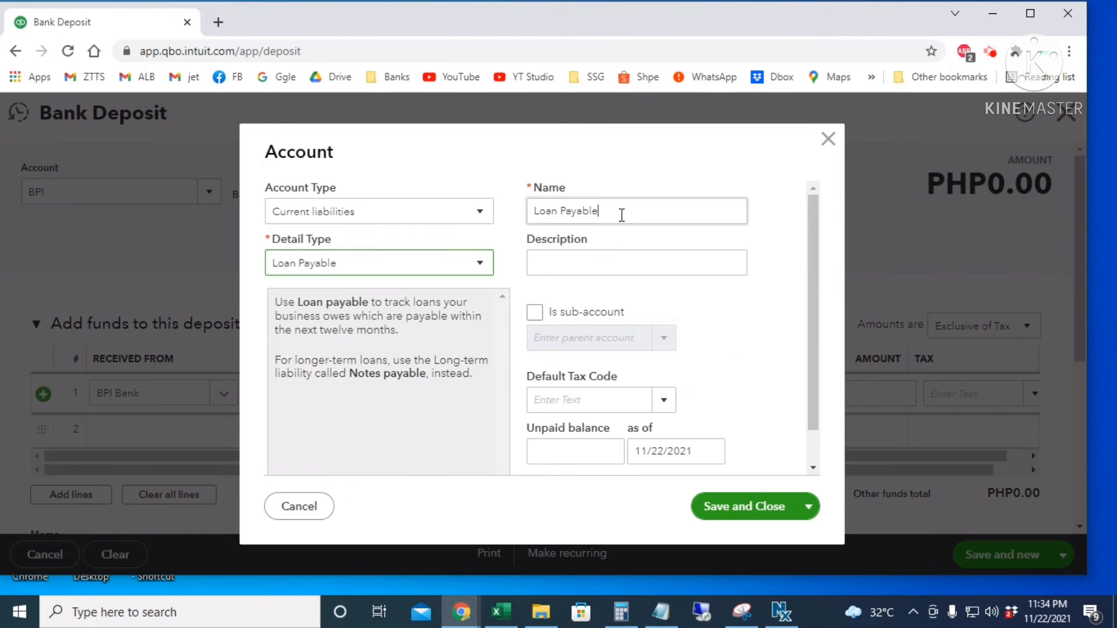
pyautogui.moveTo(620, 212); pyautogui.dragTo(509, 231)
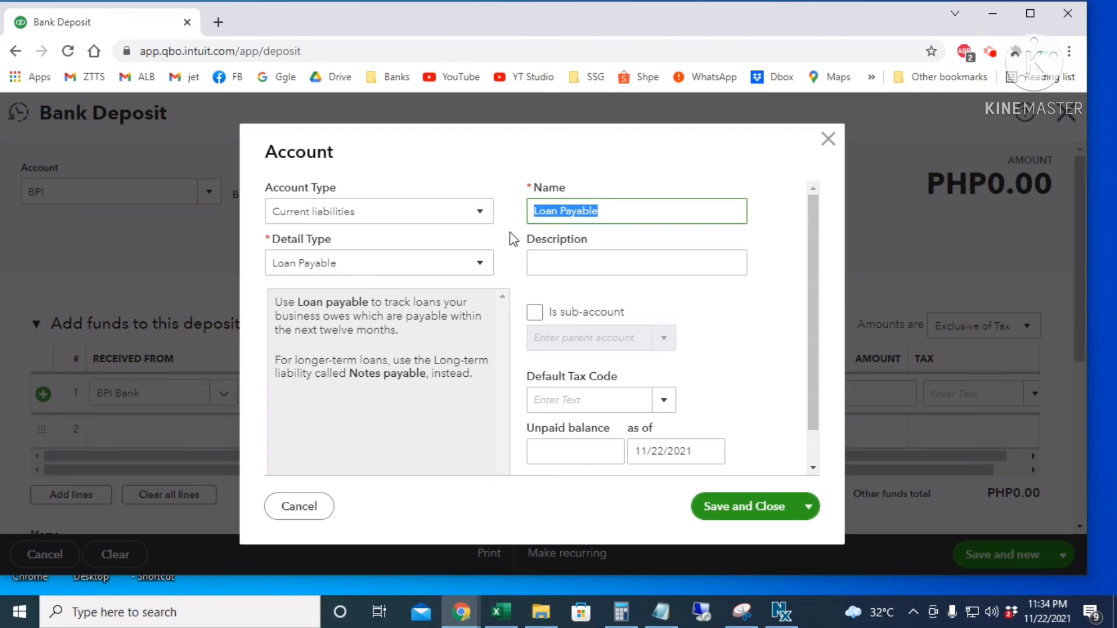
pyautogui.write('BPI Bank Loan')
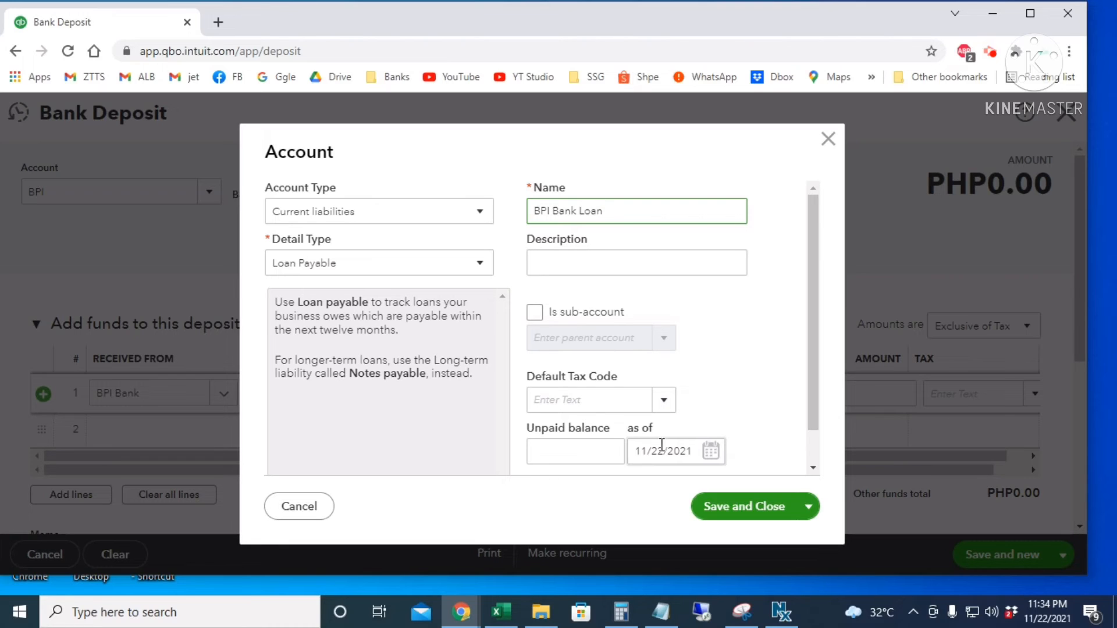
pyautogui.click(734, 507)
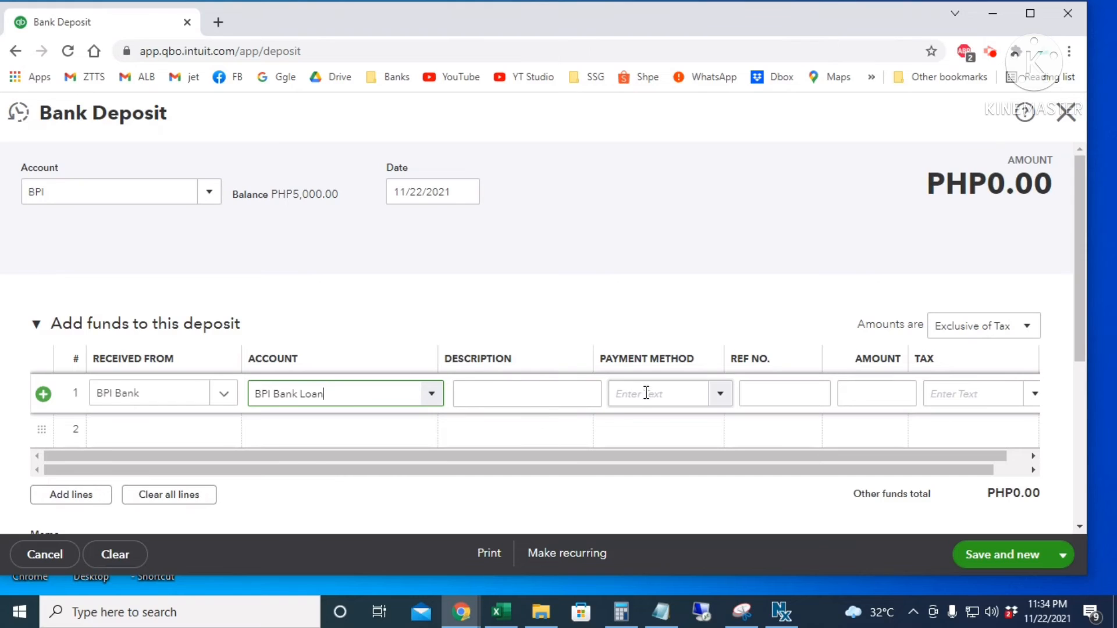
# - Enter line 1 as Direct Debit, 10,000.00 with No VAT (0% Sales), and save and close the deposit
pyautogui.click(718, 393)
pyautogui.click(716, 395)
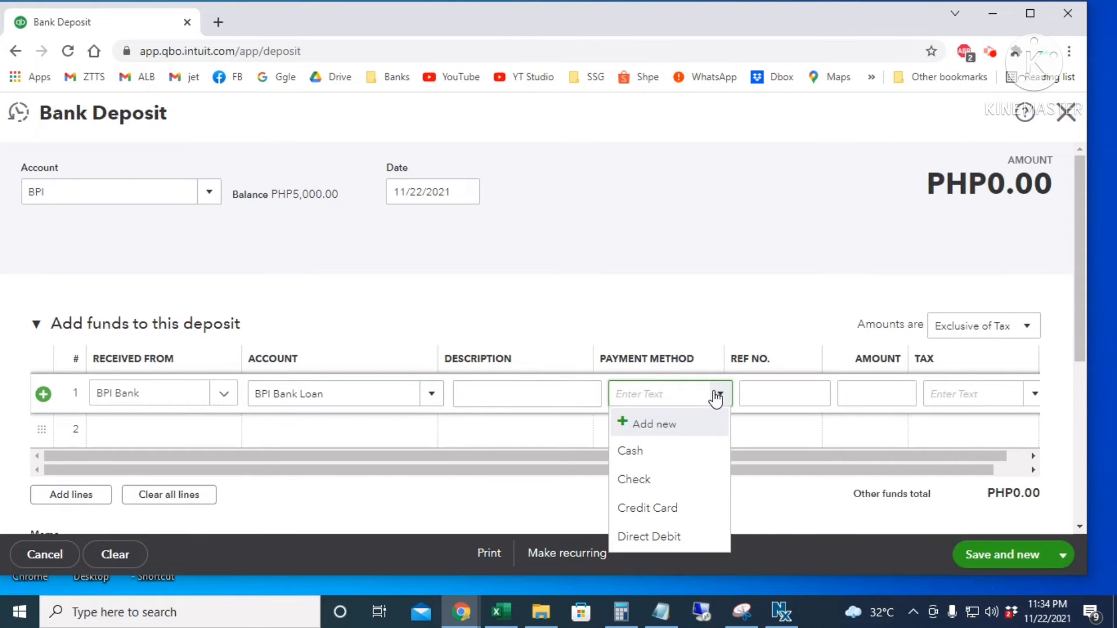
pyautogui.click(660, 535)
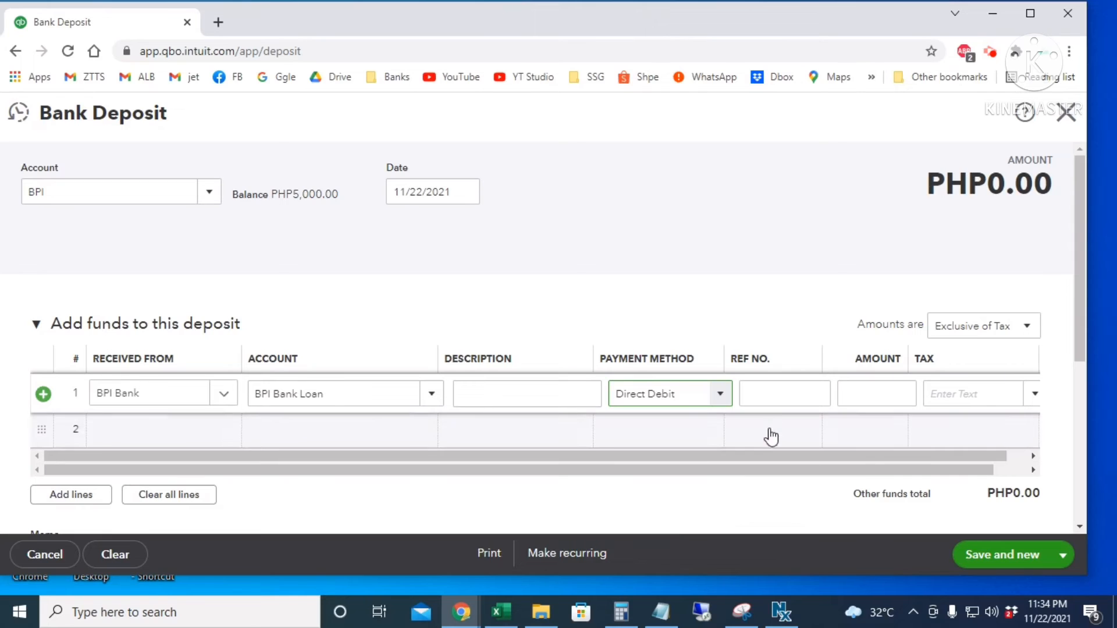
pyautogui.click(874, 397)
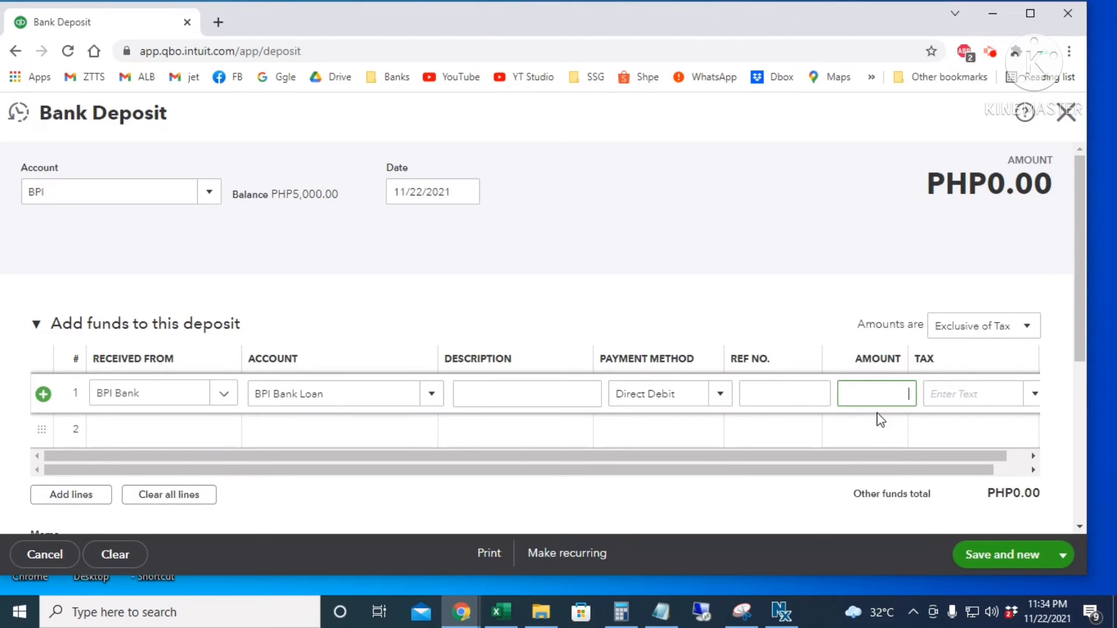
pyautogui.press('Tab')
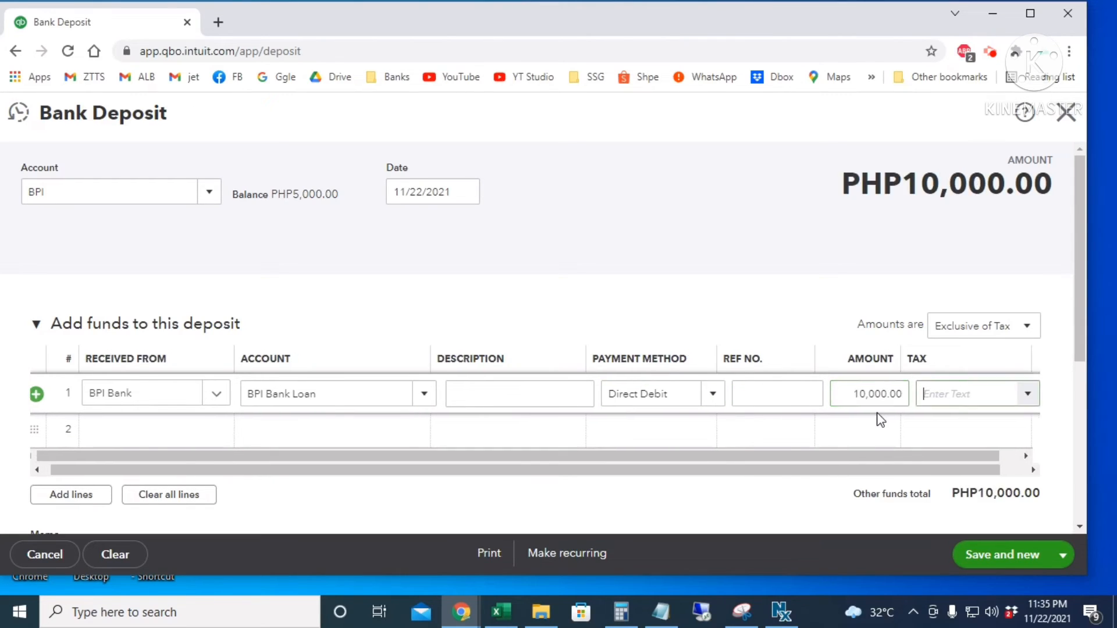
pyautogui.write('no')
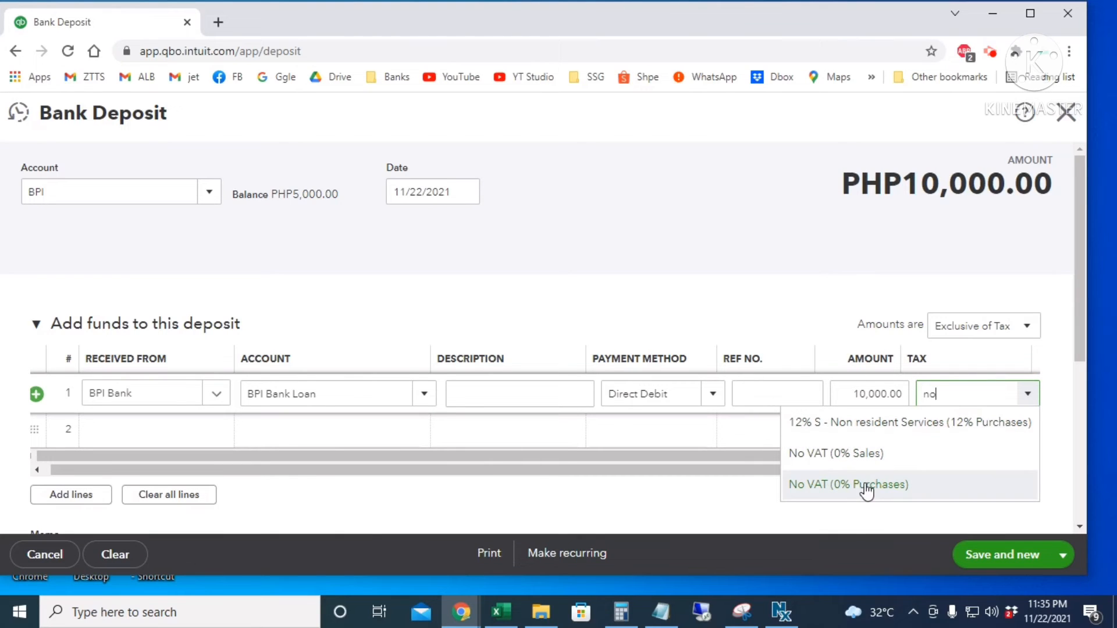
pyautogui.click(864, 463)
pyautogui.scroll(-3, 756, 285)
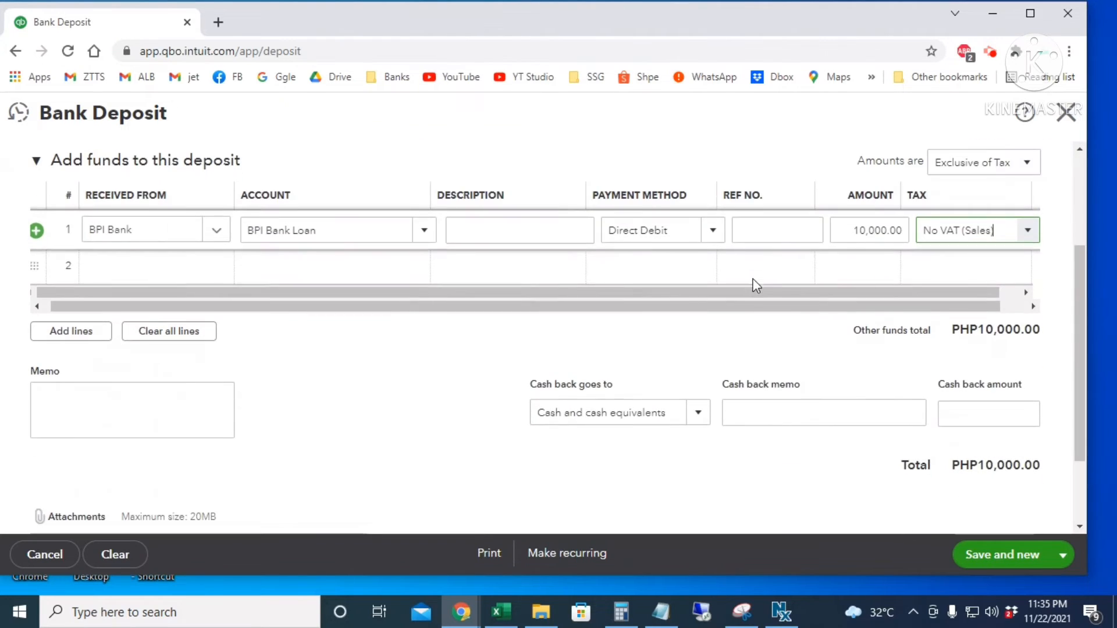
pyautogui.scroll(3, 810, 443)
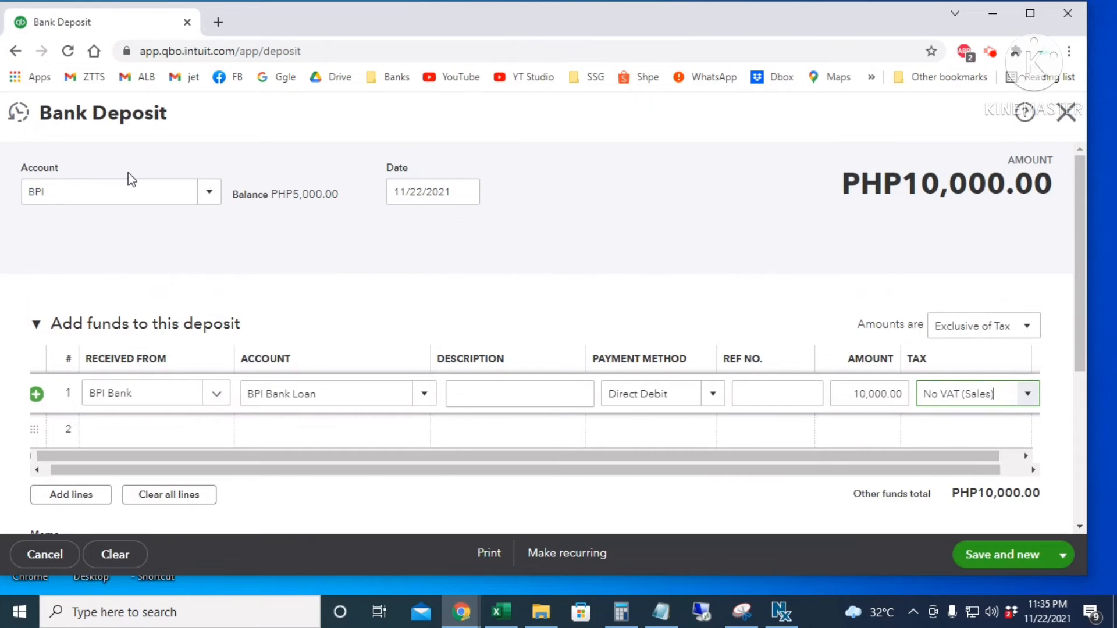
pyautogui.click(1062, 555)
pyautogui.click(1005, 526)
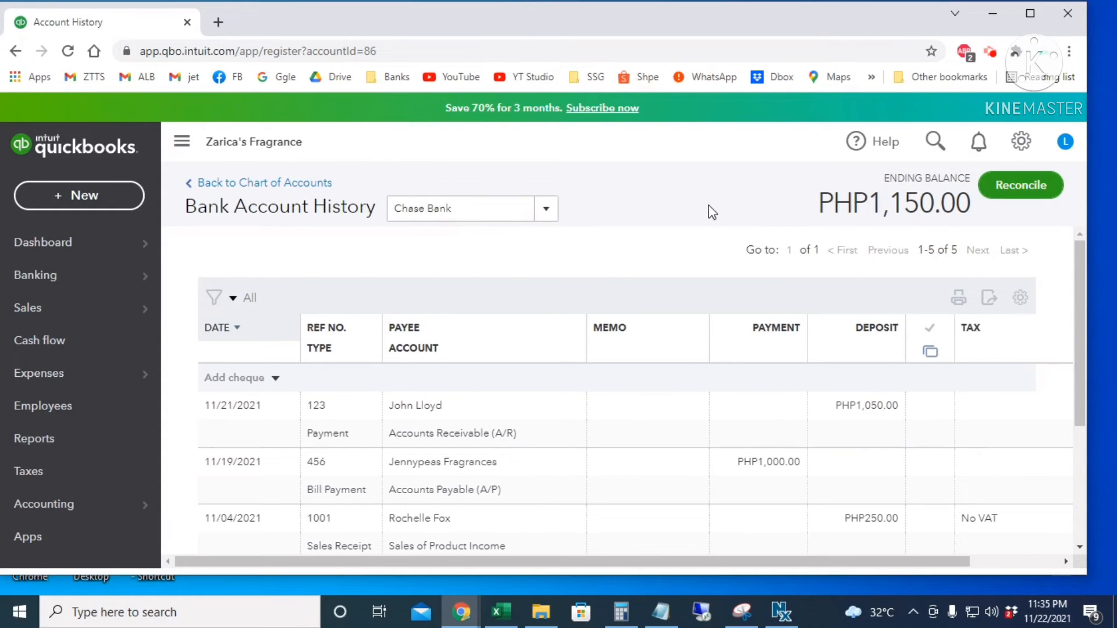
# - Open the + New menu from the Chase Bank register
pyautogui.click(80, 198)
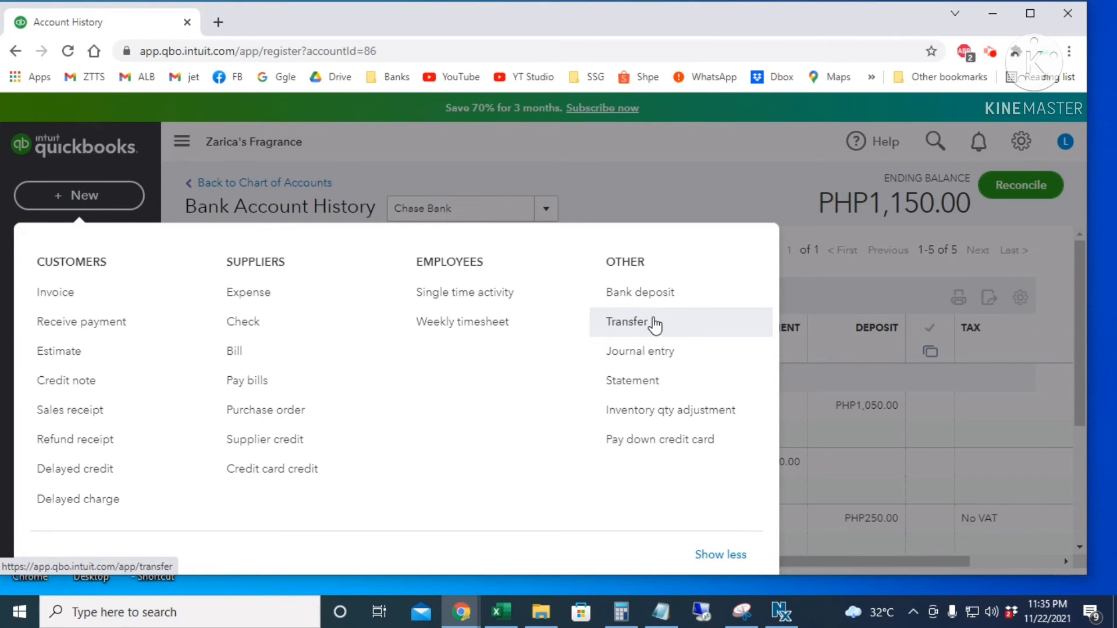
# - Start a transfer from BPI to Chase Bank
pyautogui.click(655, 324)
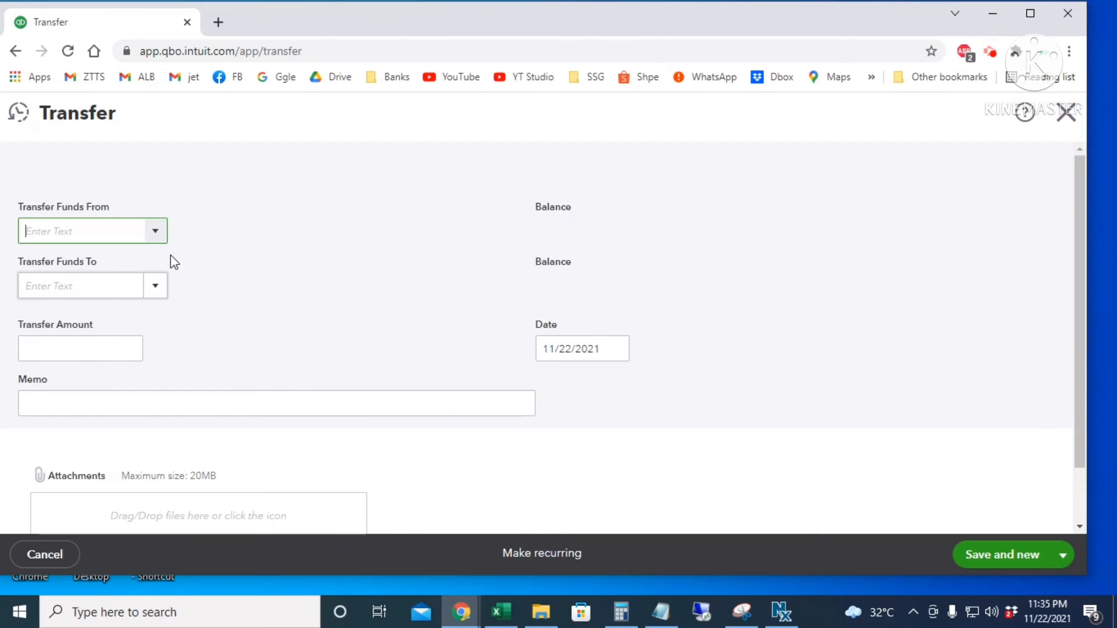
pyautogui.click(155, 232)
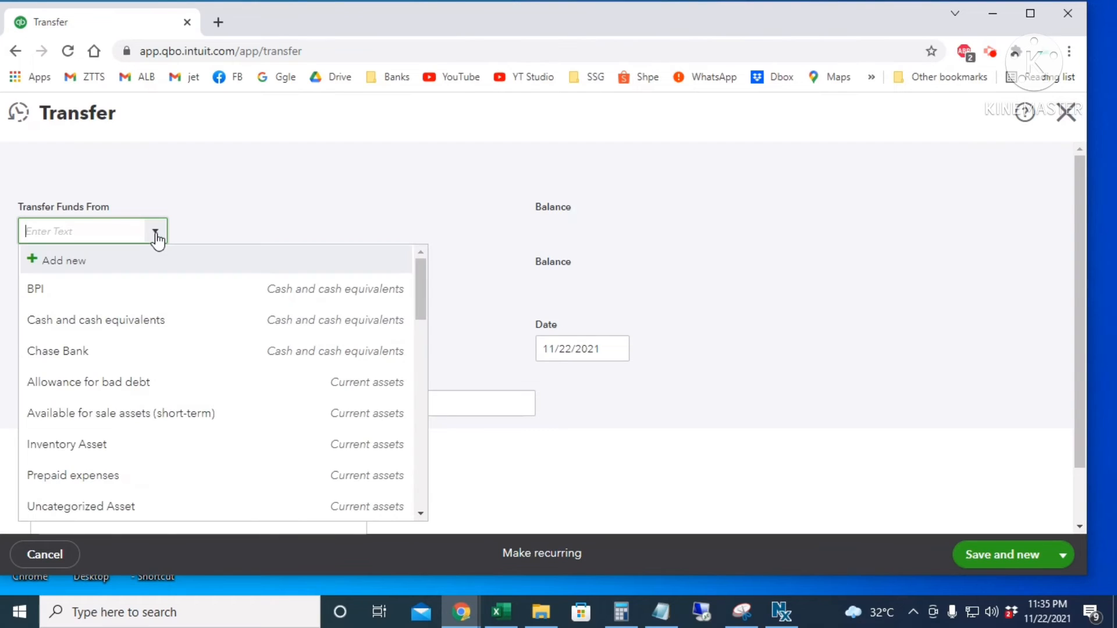
pyautogui.click(113, 291)
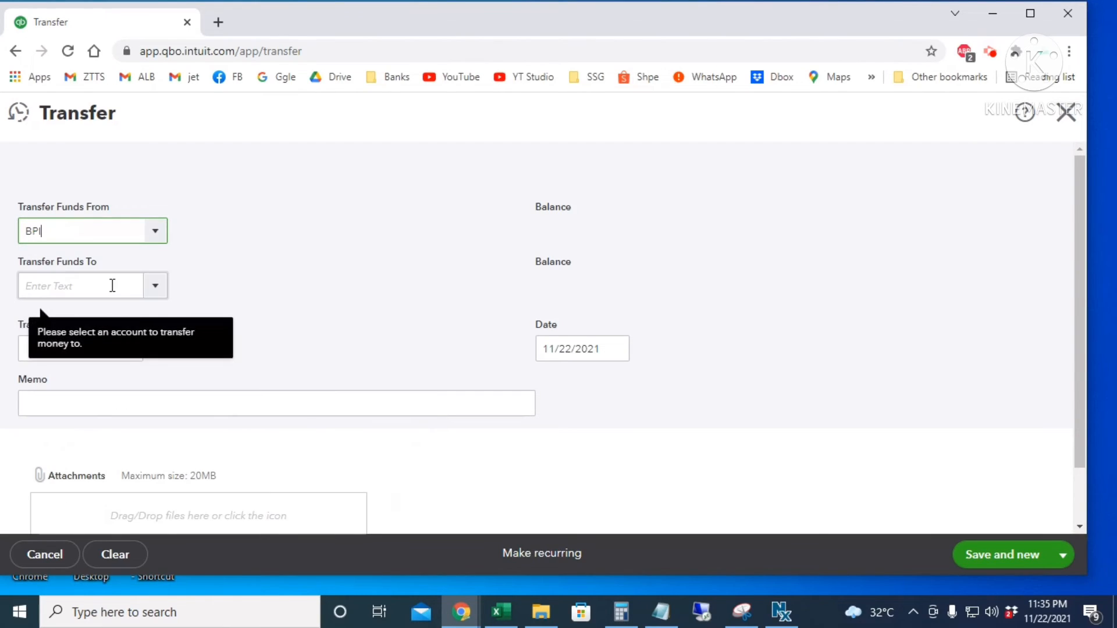
pyautogui.click(155, 287)
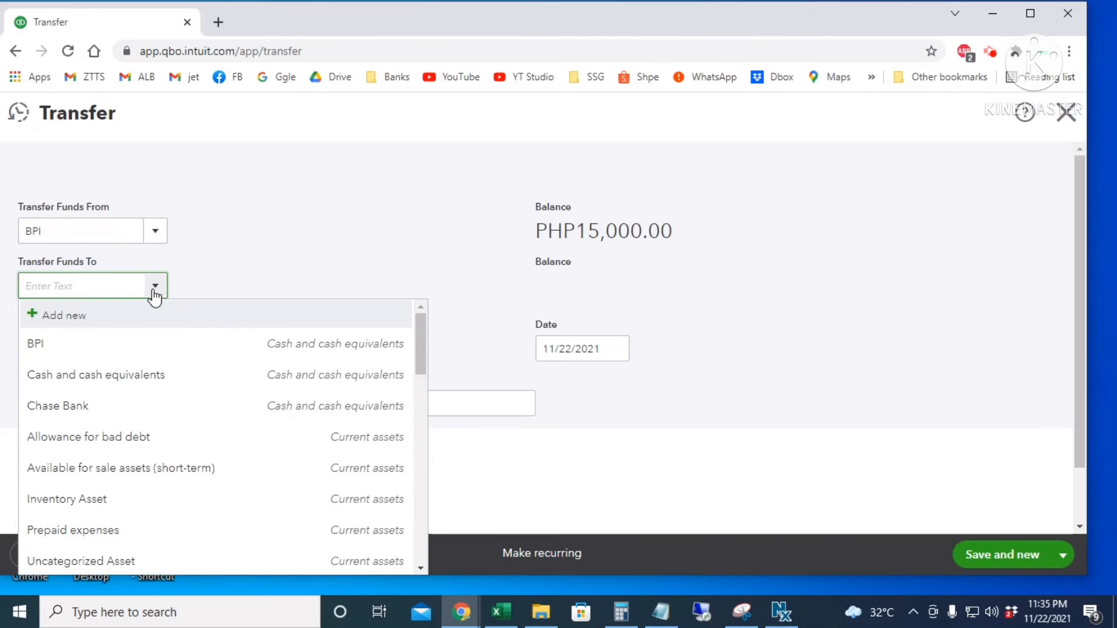
pyautogui.click(123, 410)
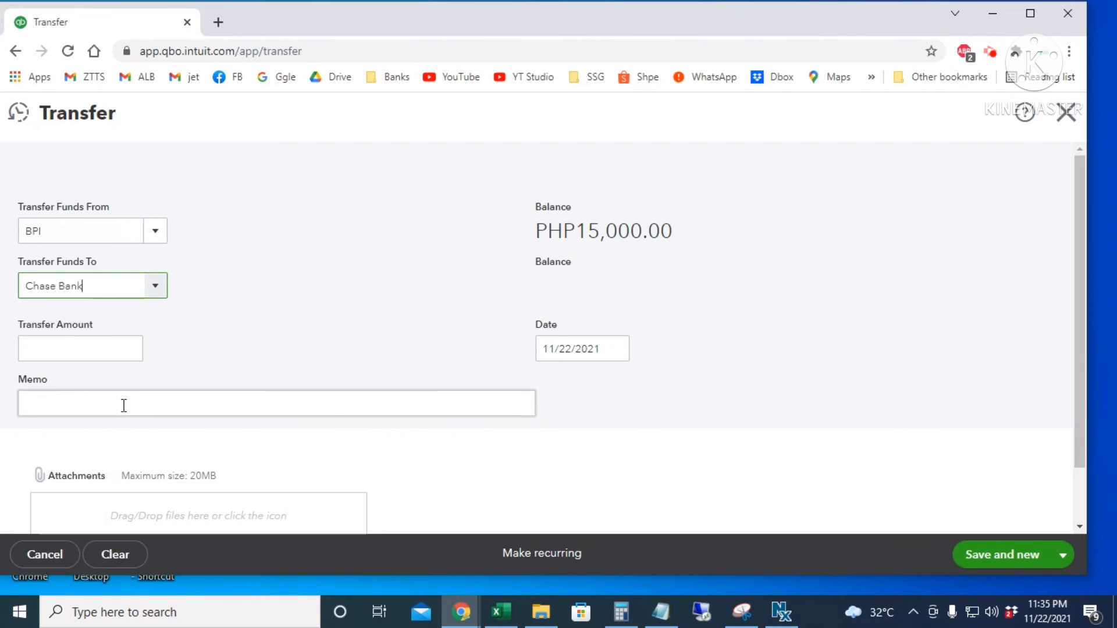
# - Enter 7,000 dated 11/23/2021 and save and close the transfer
pyautogui.click(107, 341)
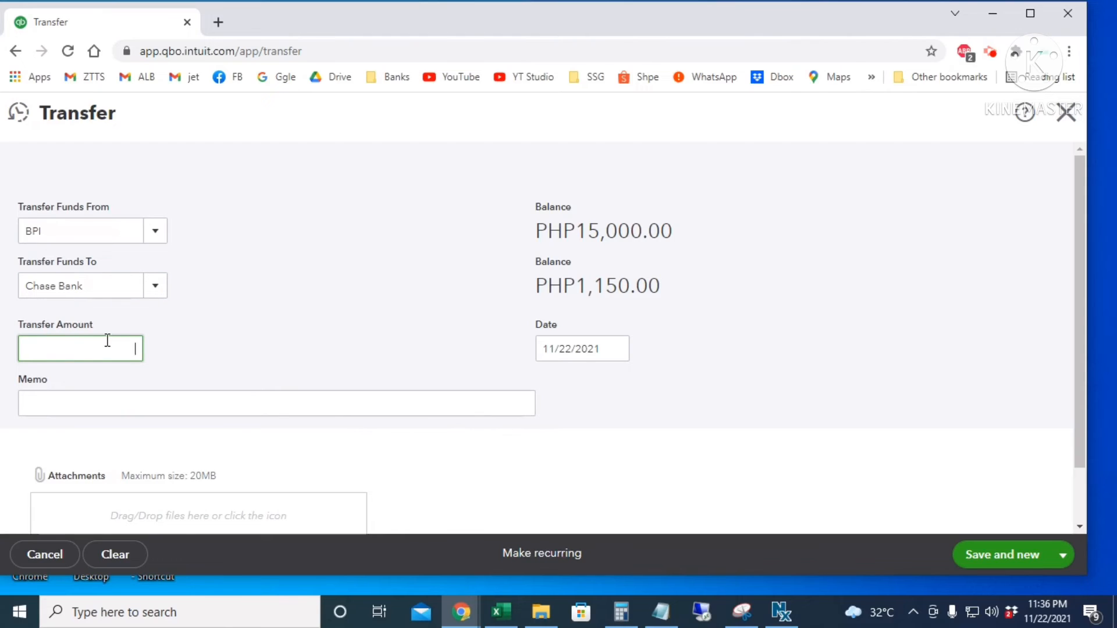
pyautogui.write('7000')
pyautogui.press('Tab')
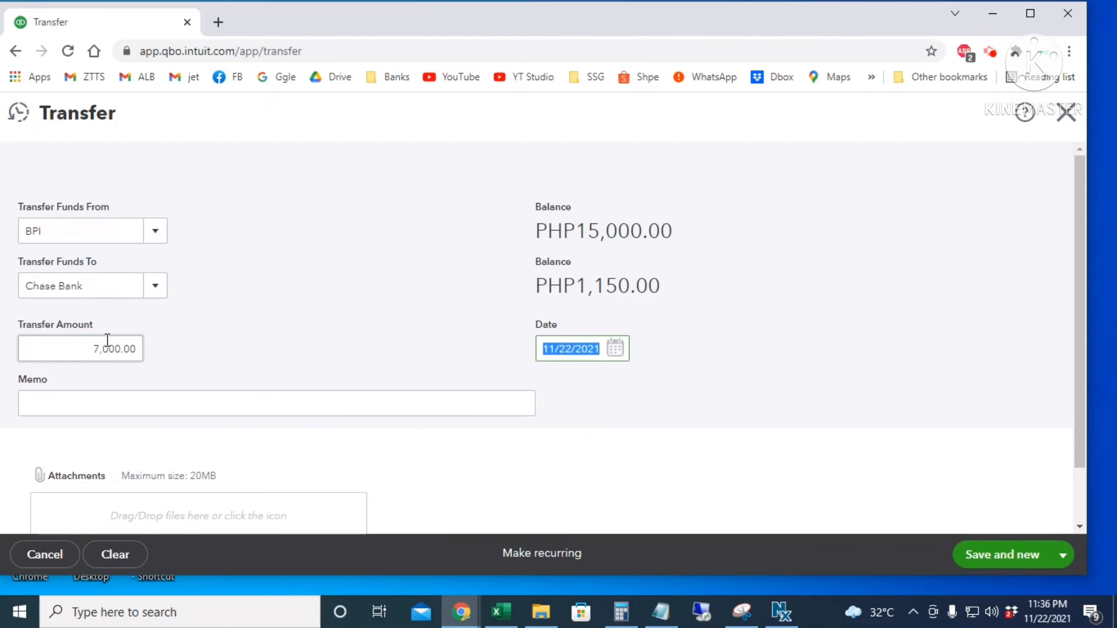
pyautogui.click(615, 348)
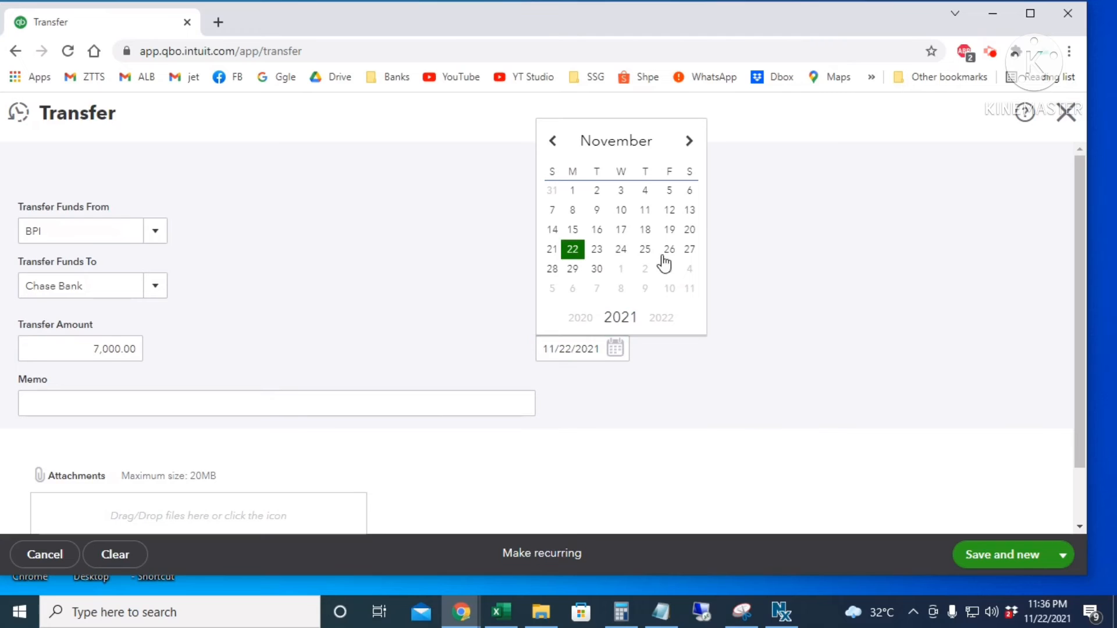
pyautogui.click(598, 249)
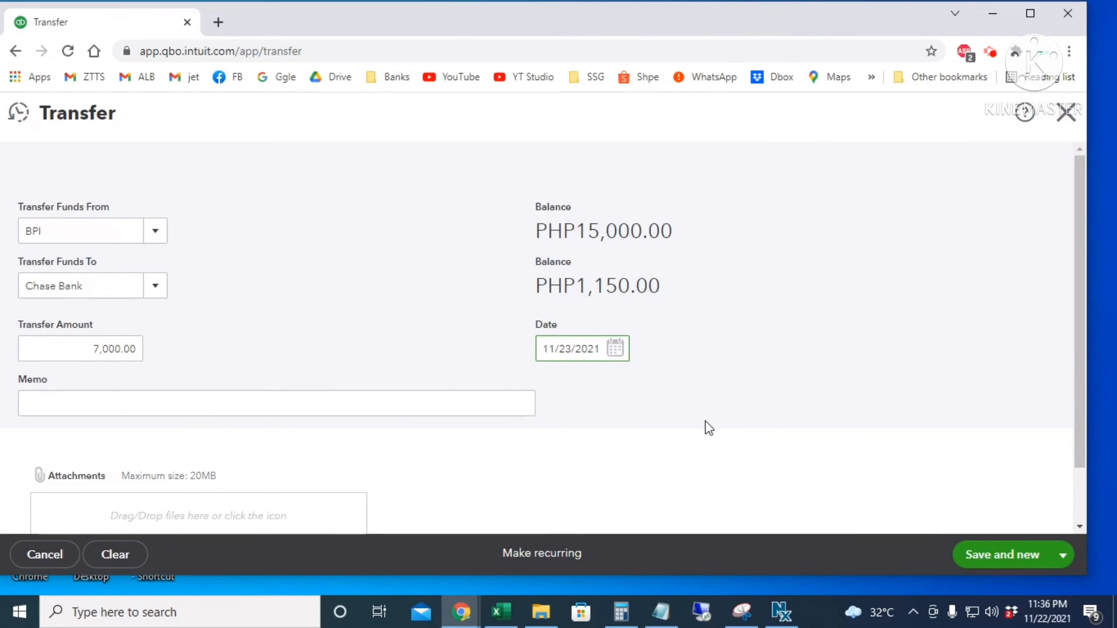
pyautogui.scroll(-2, 854, 408)
pyautogui.scroll(2, 852, 421)
pyautogui.click(1057, 557)
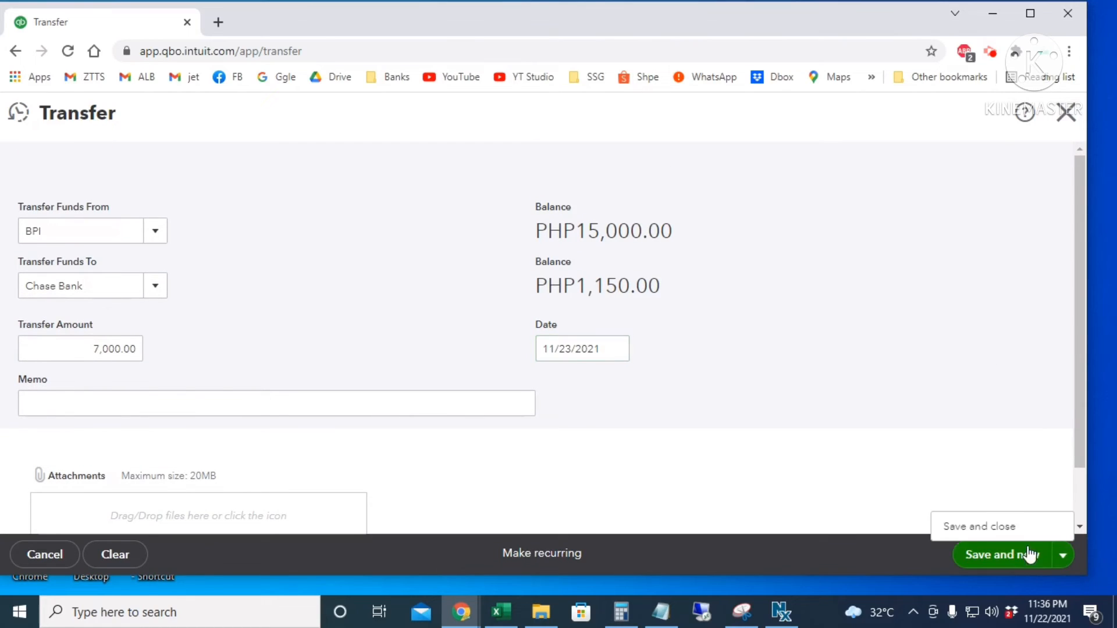
pyautogui.click(974, 527)
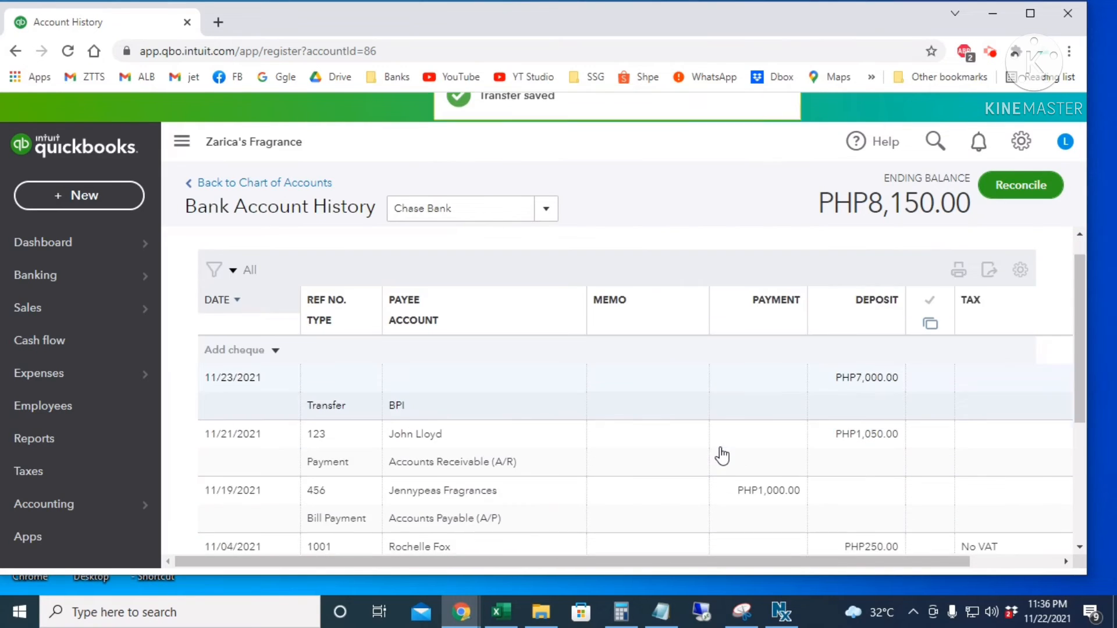
pyautogui.click(592, 425)
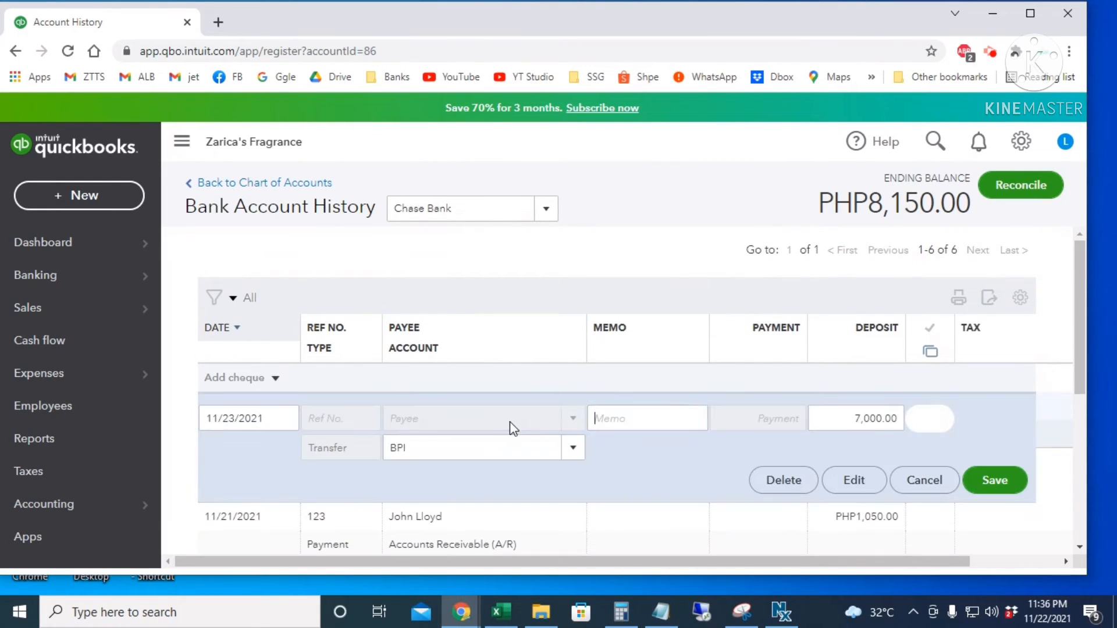
pyautogui.moveTo(421, 448); pyautogui.dragTo(455, 449)
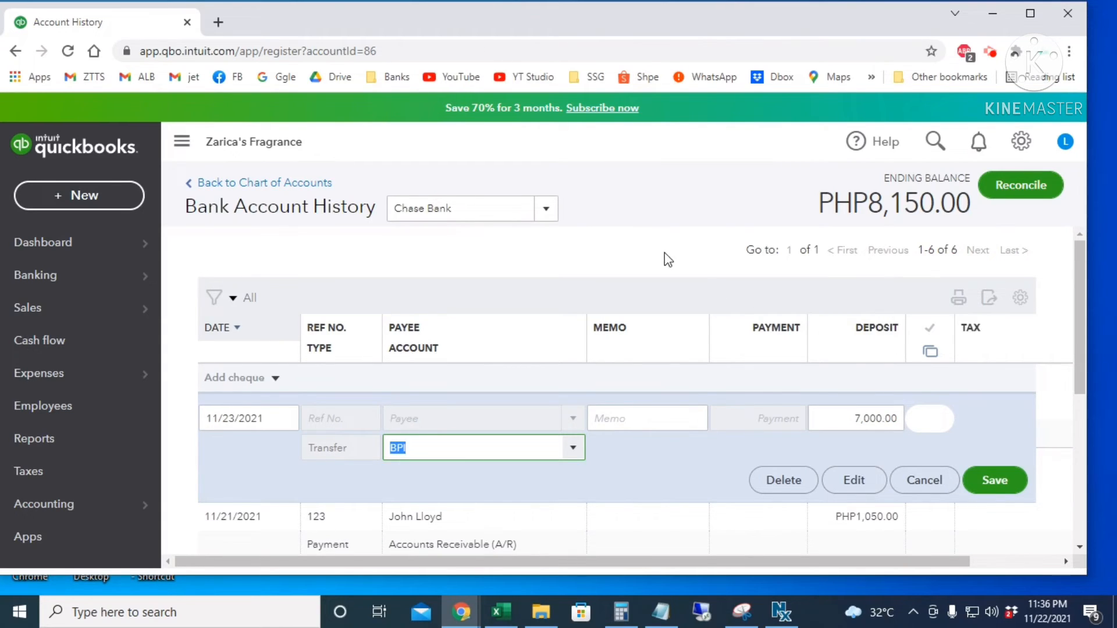
pyautogui.press('Return')
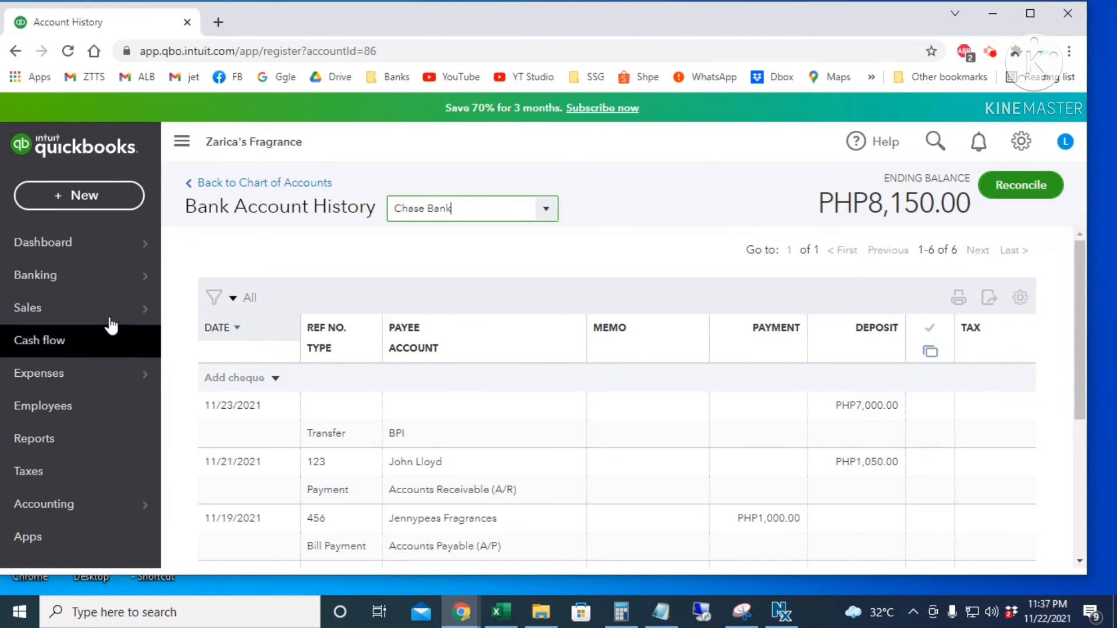
pyautogui.moveTo(79, 304)
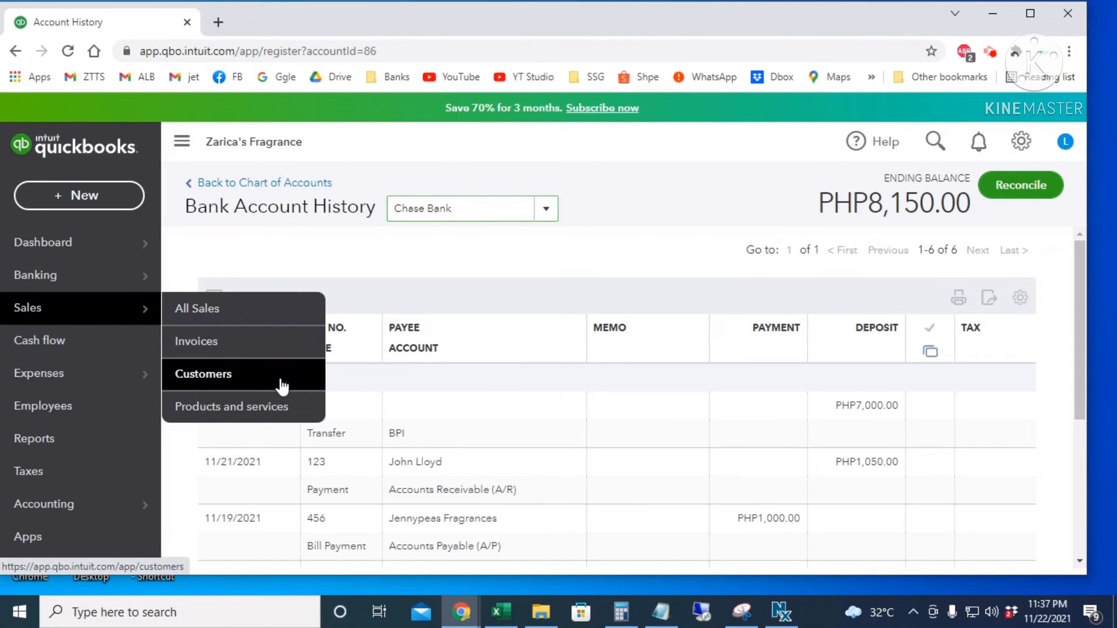
# - Open the customer's sales receipt 1001 from the customer list and save it unchanged
pyautogui.click(283, 384)
pyautogui.scroll(-2, 776, 459)
pyautogui.scroll(-4, 776, 459)
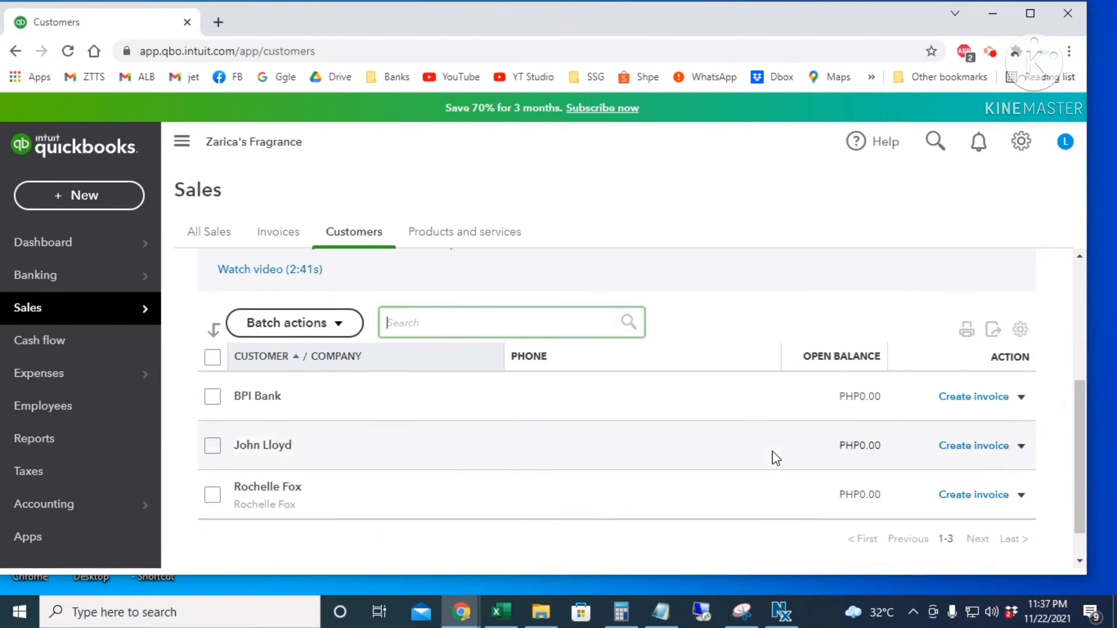
pyautogui.click(405, 453)
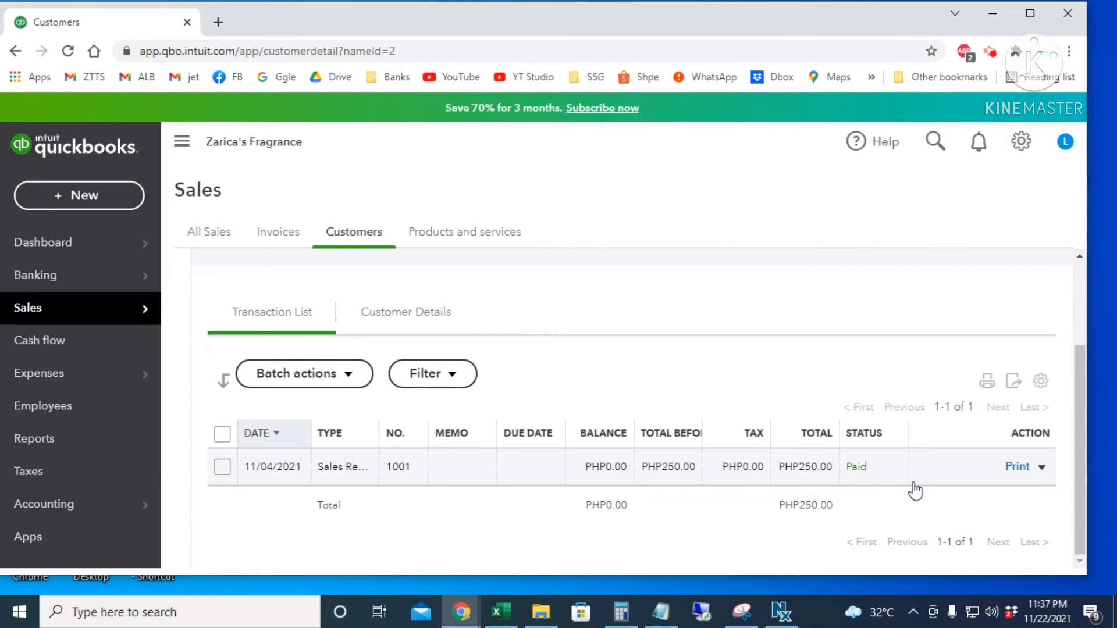
pyautogui.click(541, 465)
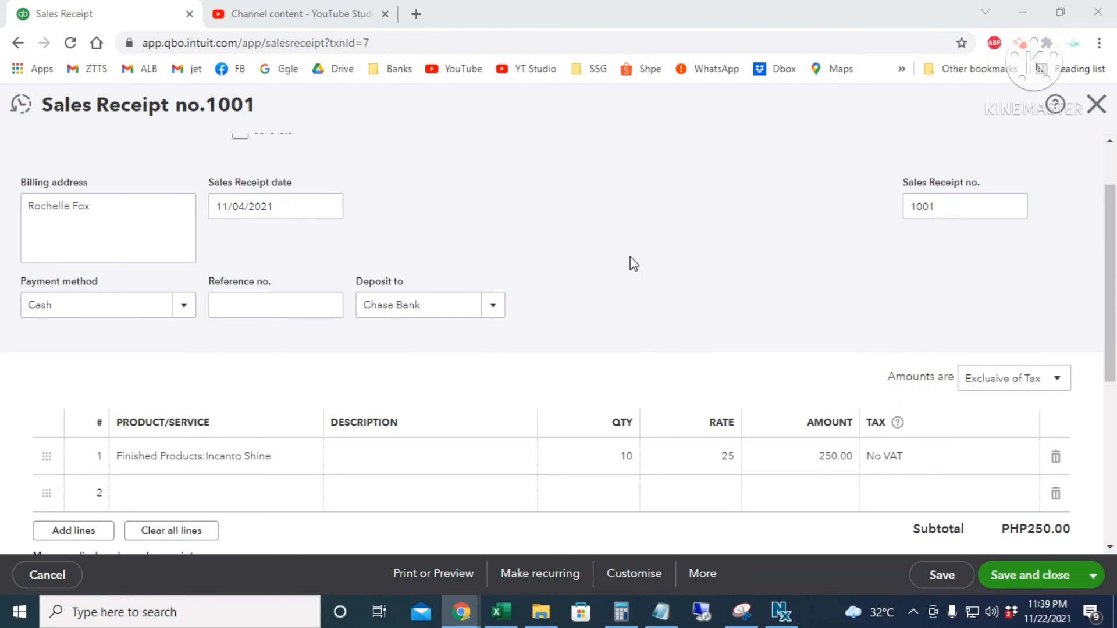
pyautogui.click(275, 457)
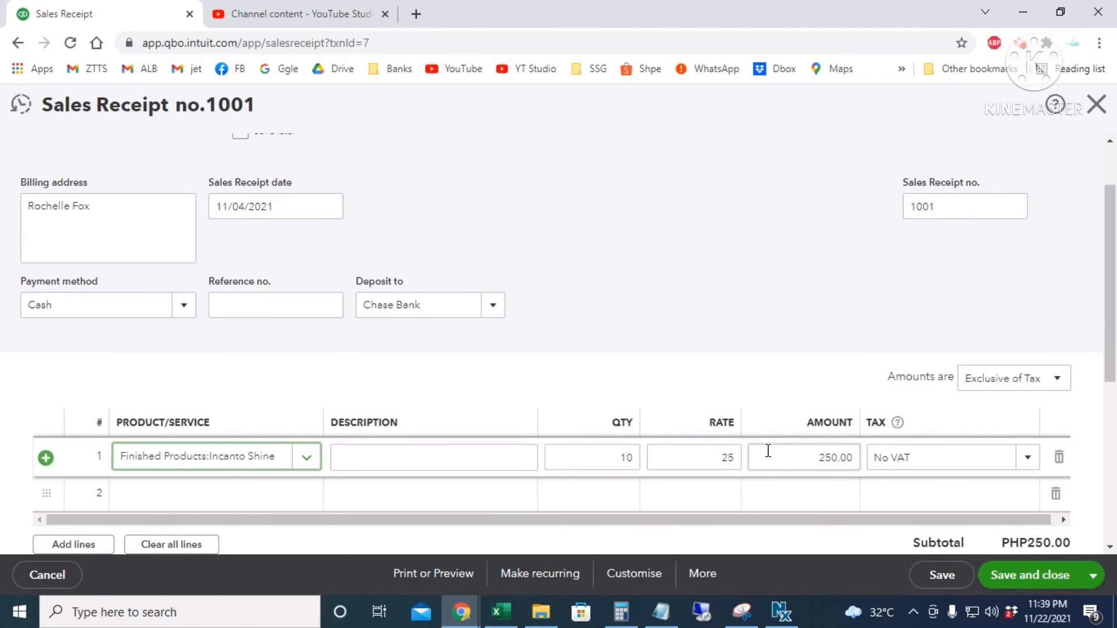
pyautogui.click(709, 452)
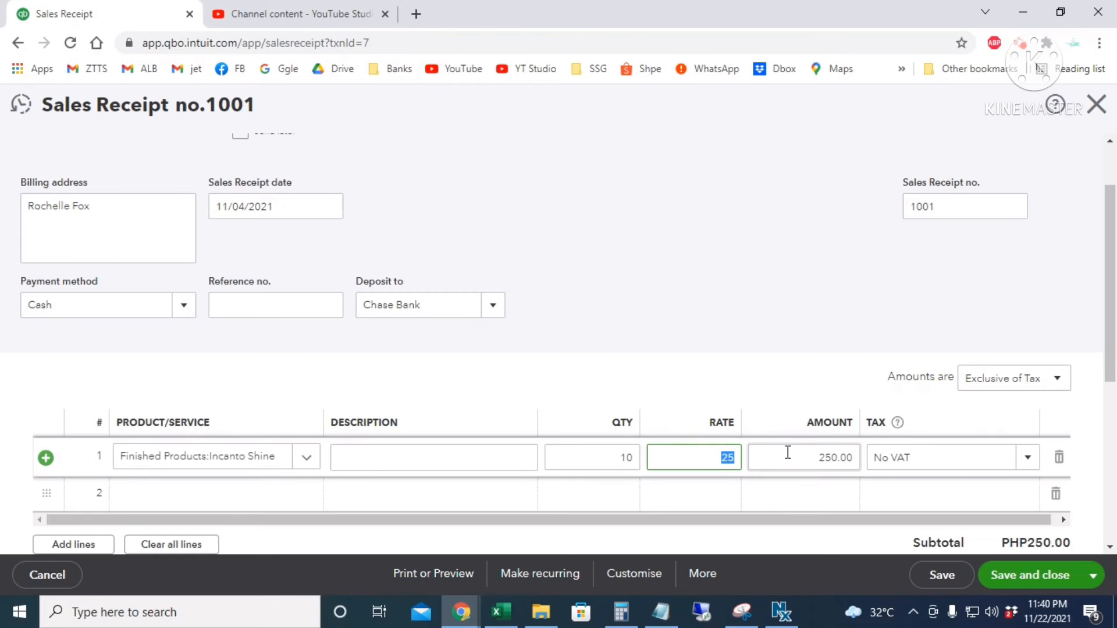
pyautogui.click(1032, 576)
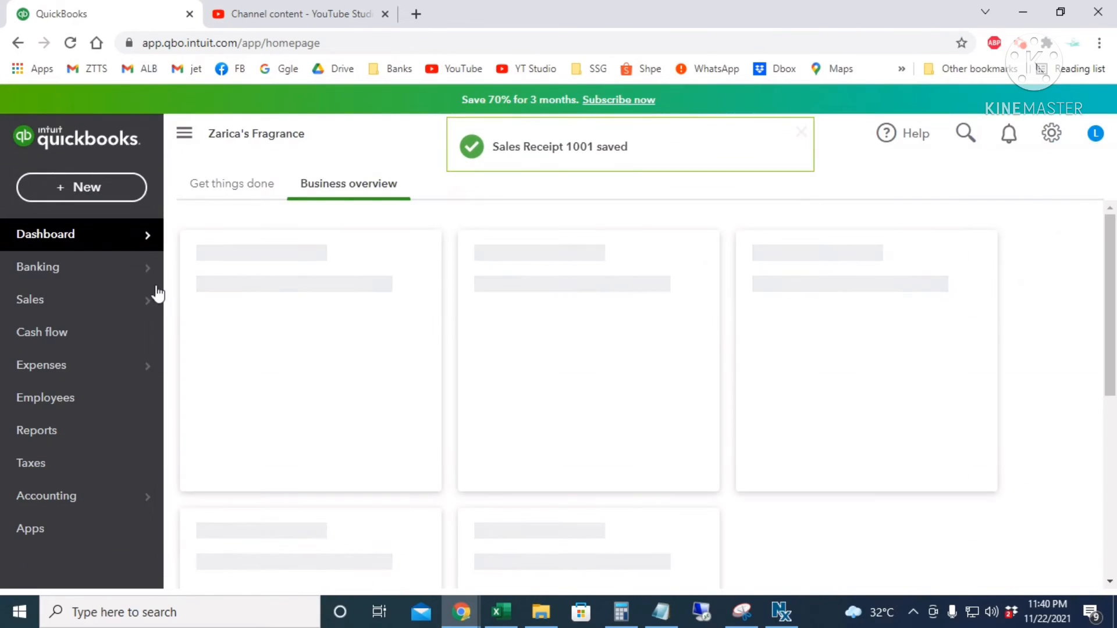
# - Start a new refund receipt for the customer, dated 11/12/2021
pyautogui.click(89, 189)
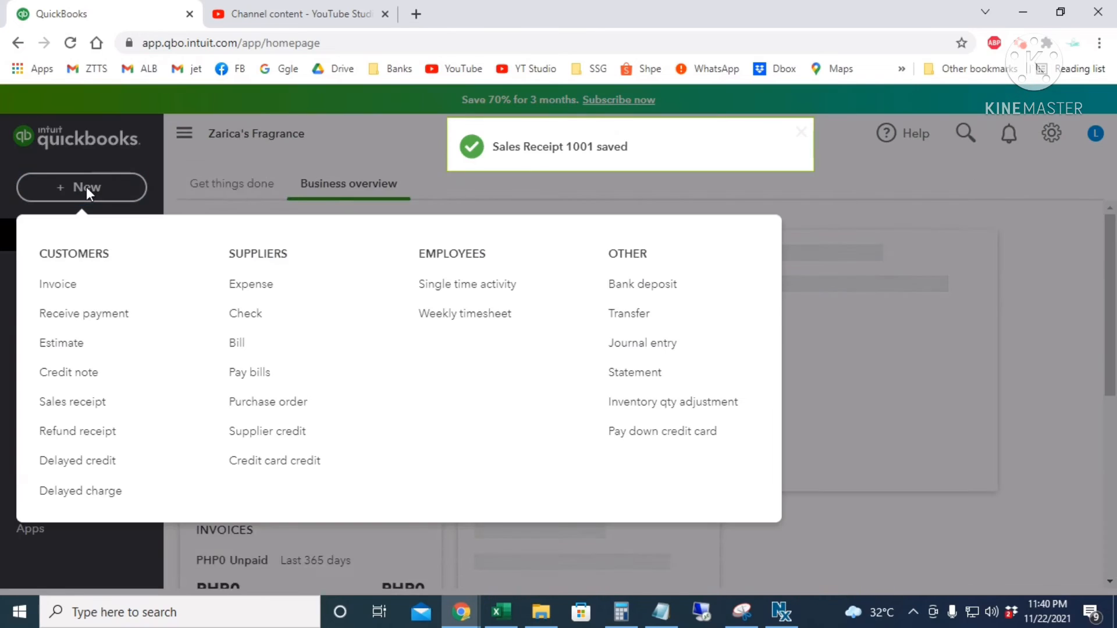
pyautogui.click(99, 440)
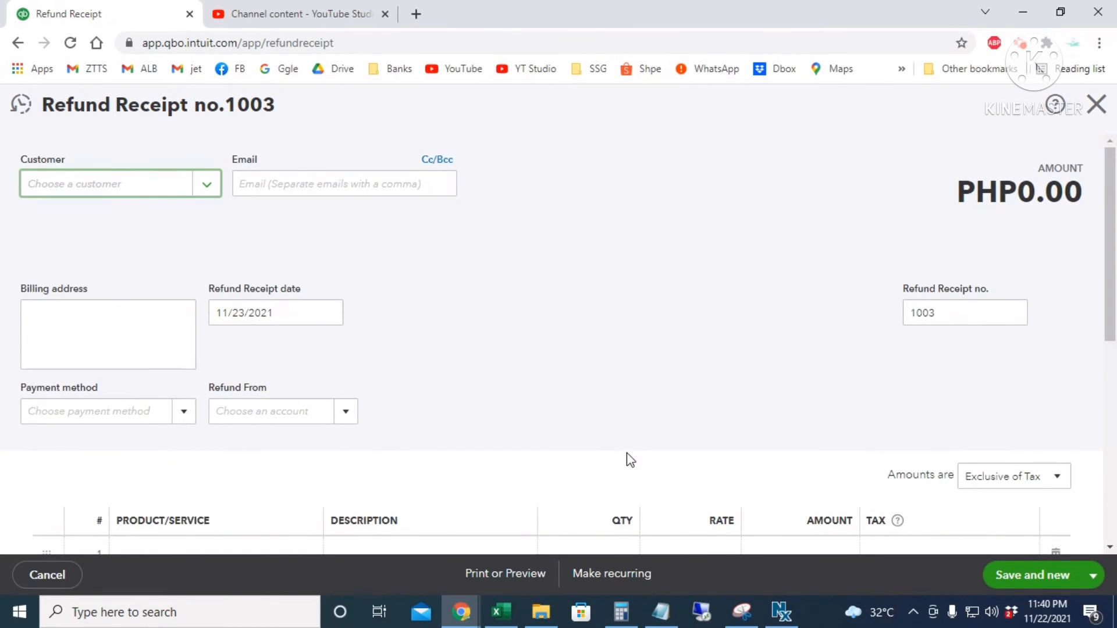
pyautogui.click(150, 192)
pyautogui.write('roch')
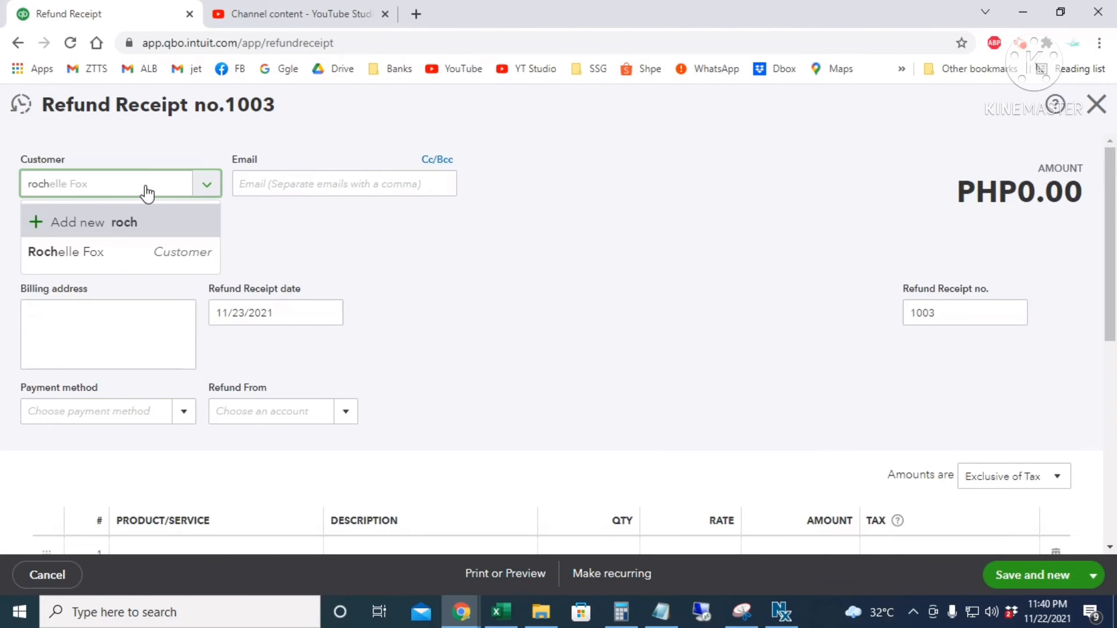
pyautogui.click(156, 252)
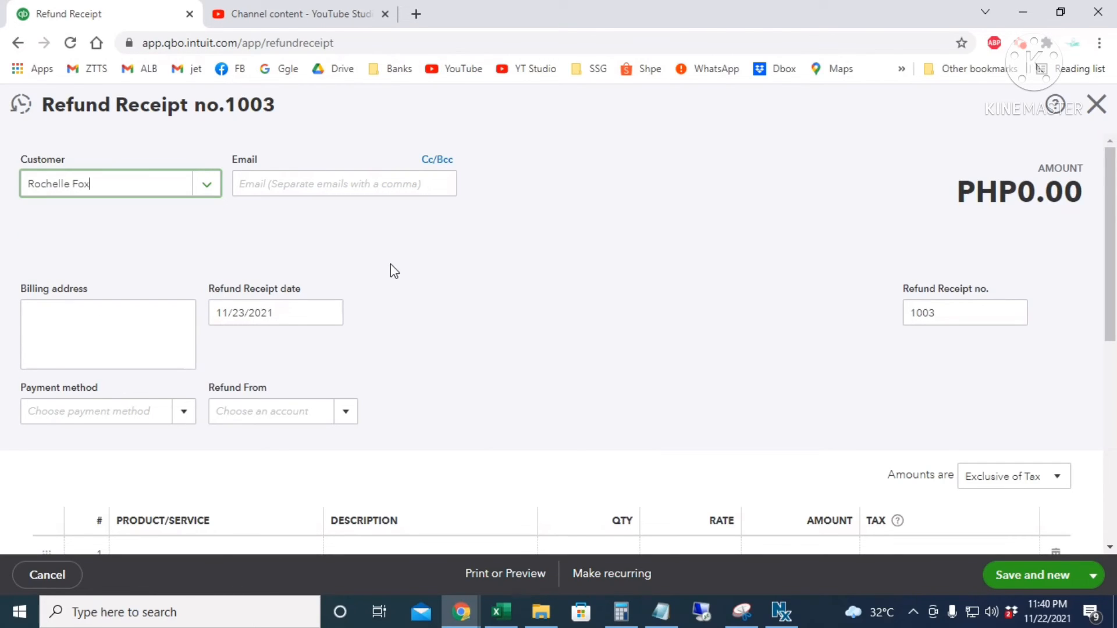
pyautogui.click(327, 315)
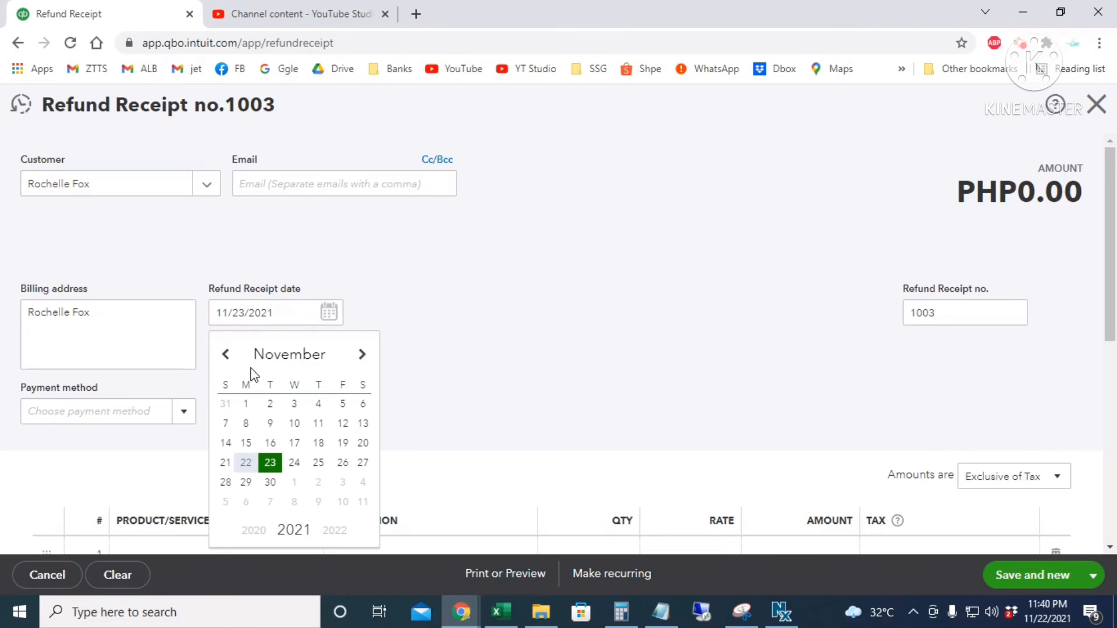
pyautogui.click(347, 427)
# - Set the payment method to Check and refund from Chase Bank
pyautogui.scroll(-1, 436, 364)
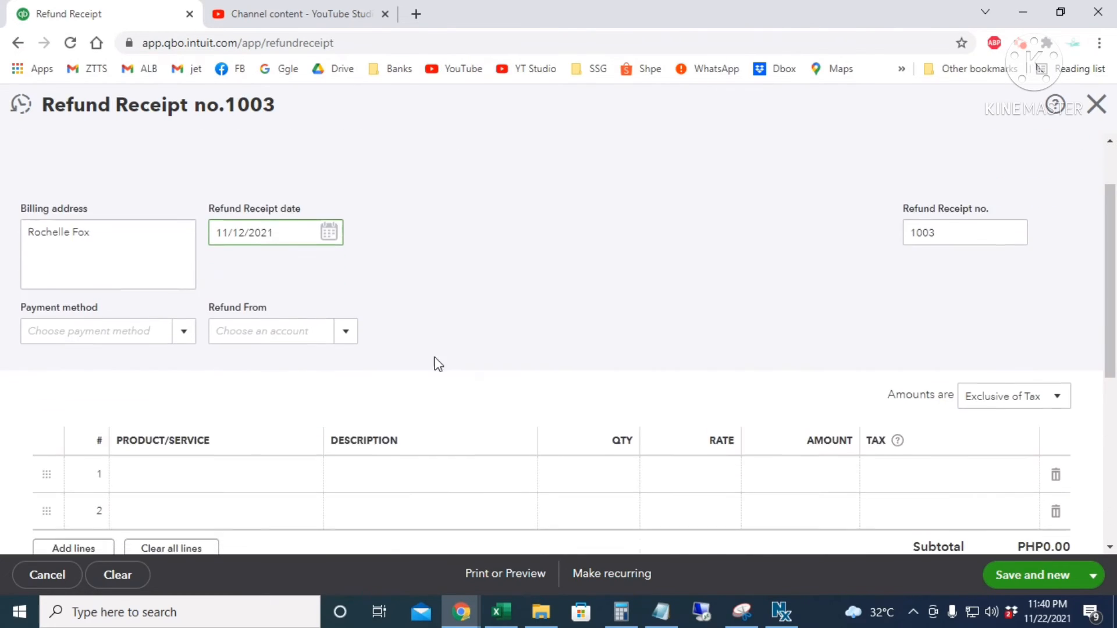
pyautogui.click(177, 337)
pyautogui.click(77, 389)
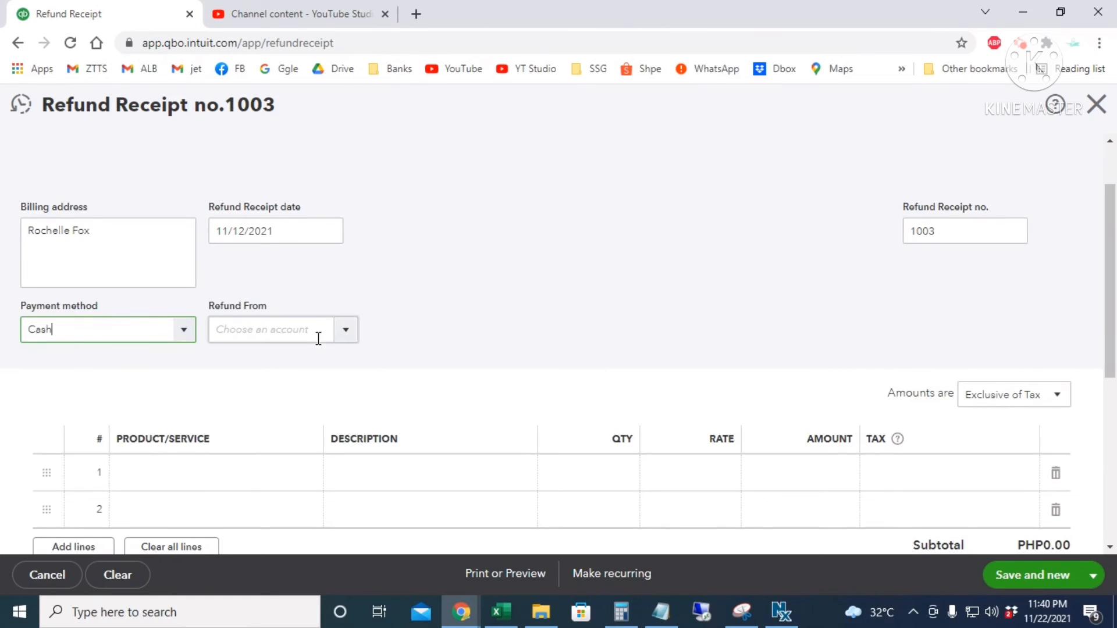
pyautogui.click(348, 338)
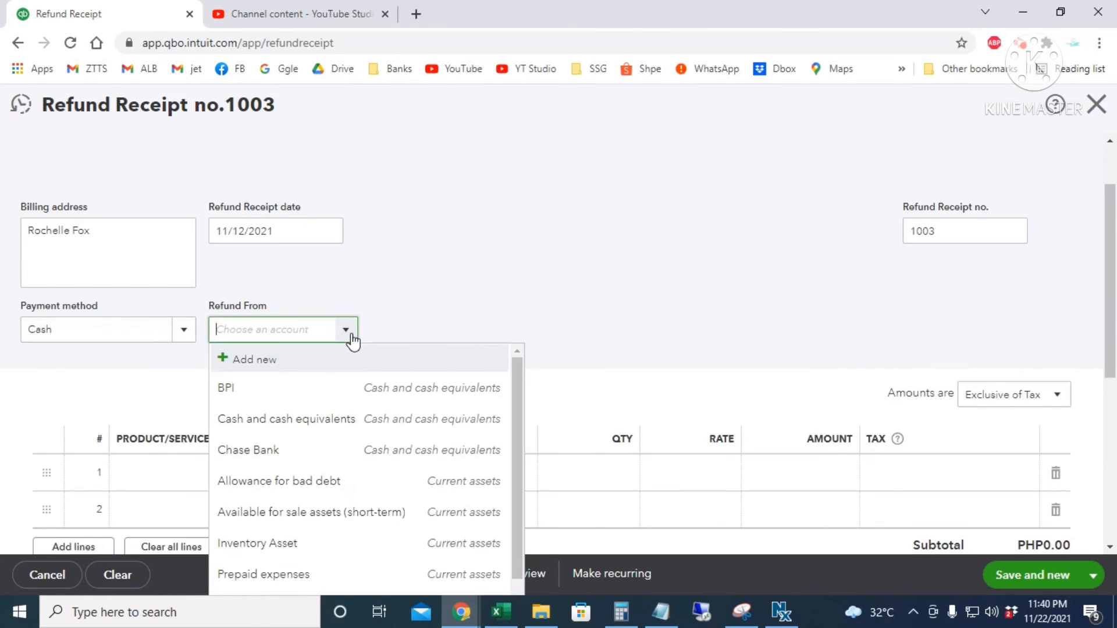
pyautogui.click(266, 460)
pyautogui.scroll(-3, 568, 312)
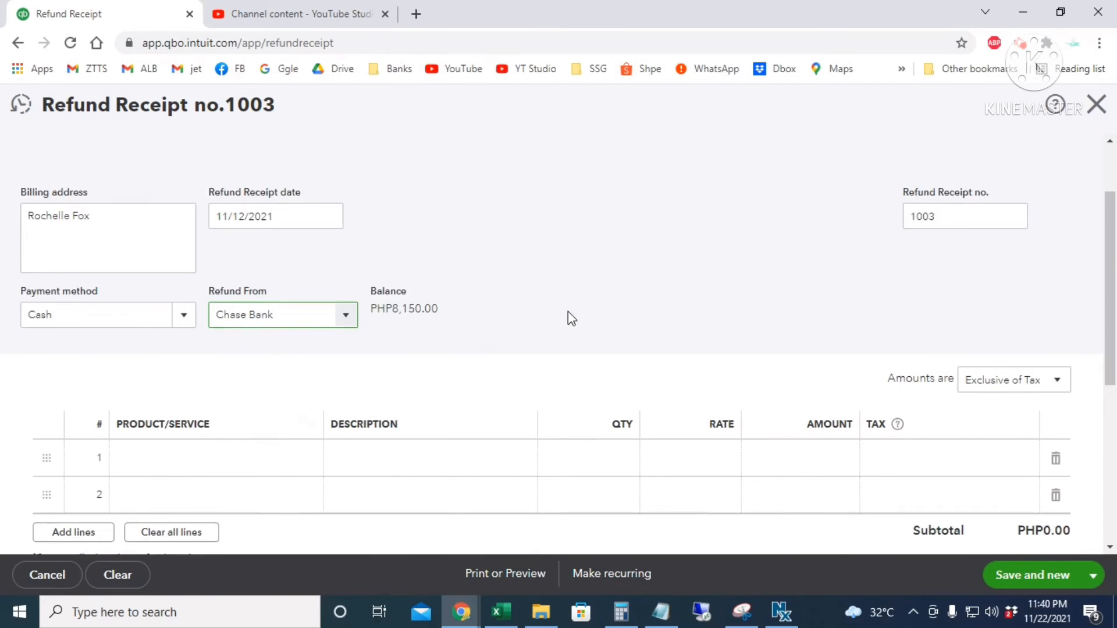
pyautogui.scroll(3, 356, 256)
pyautogui.click(183, 331)
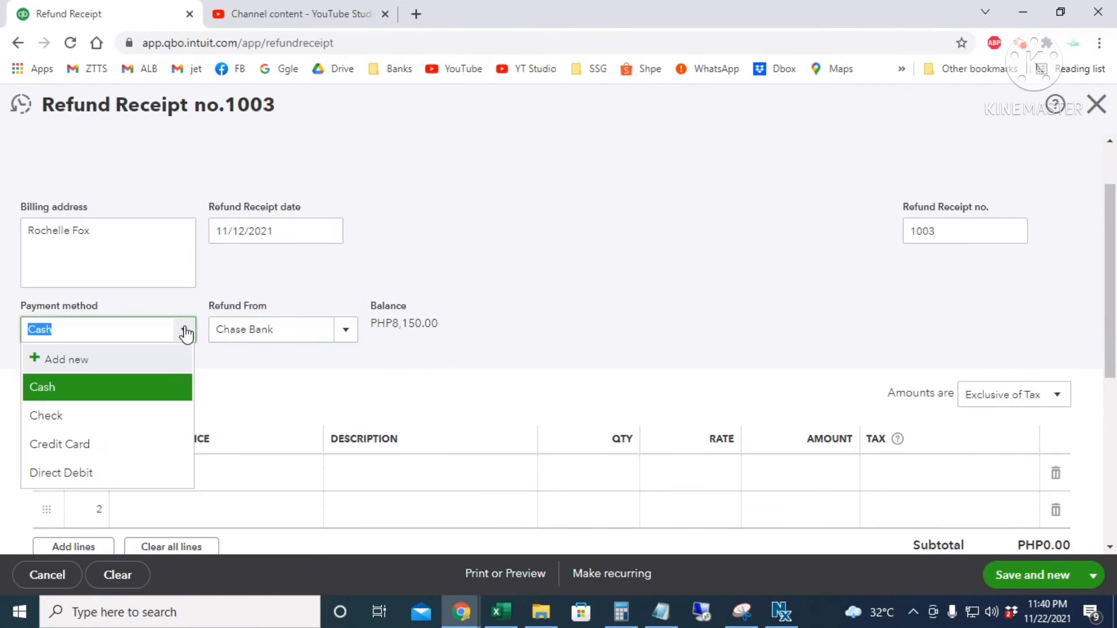
pyautogui.click(61, 416)
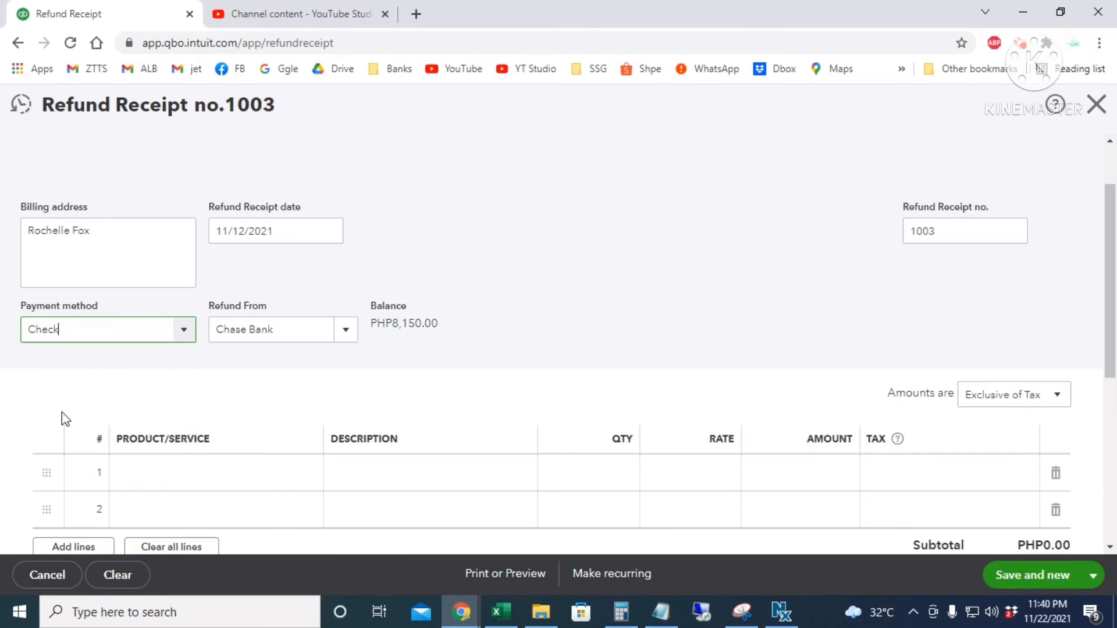
pyautogui.scroll(2, 716, 302)
pyautogui.moveTo(962, 314); pyautogui.dragTo(837, 324)
pyautogui.scroll(-4, 836, 348)
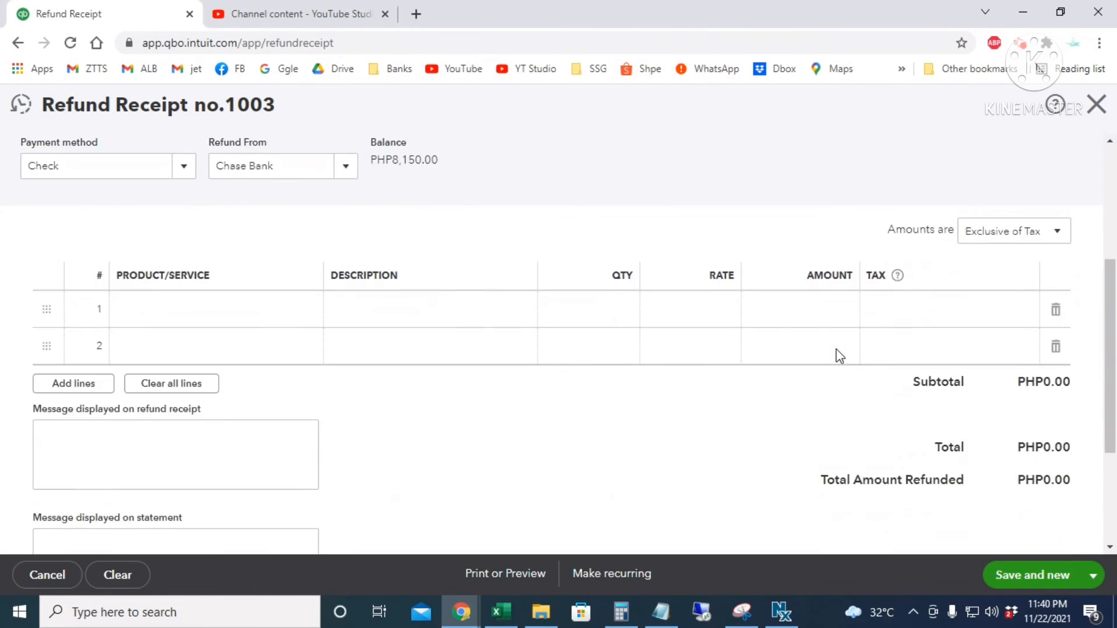
# - Add an Incanto Shine line with quantity 2 at rate 25 and No VAT tax
pyautogui.click(182, 311)
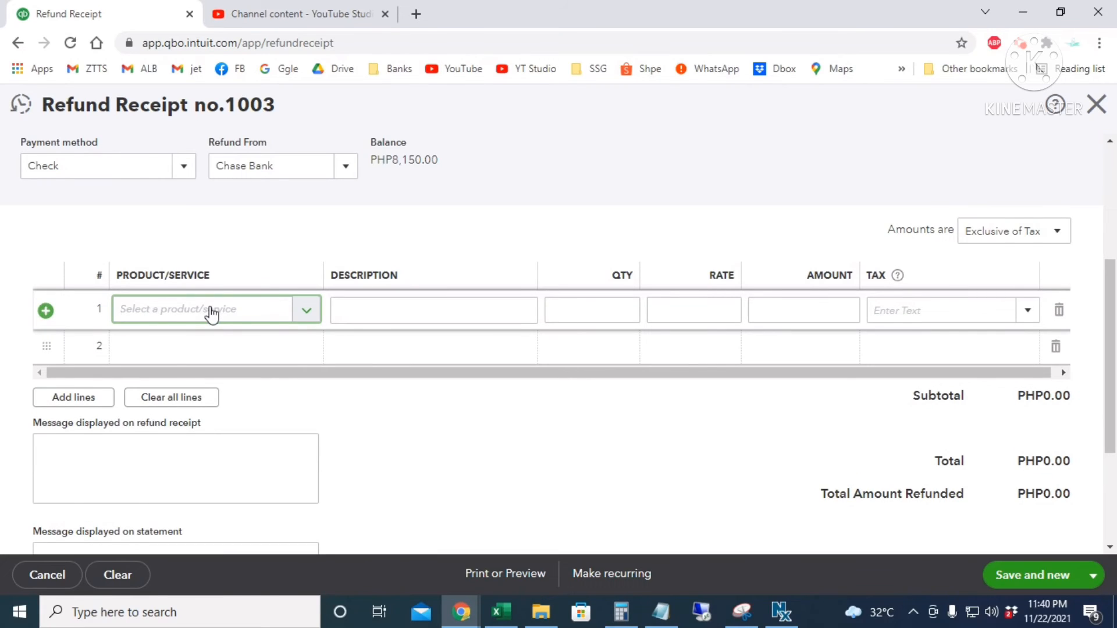
pyautogui.write('inc')
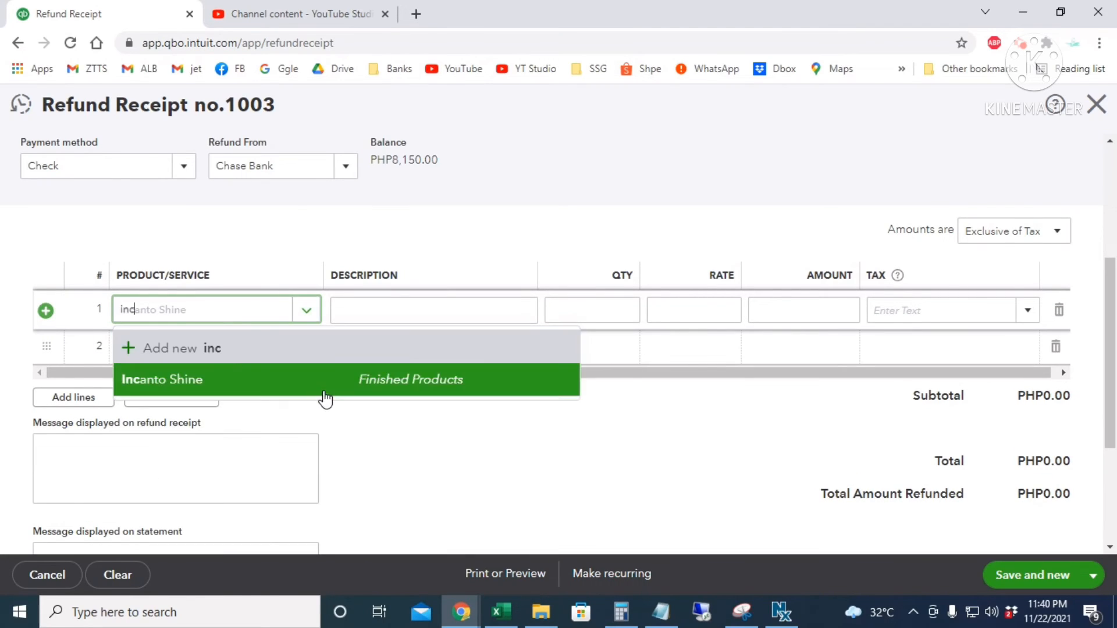
pyautogui.click(324, 393)
pyautogui.click(606, 314)
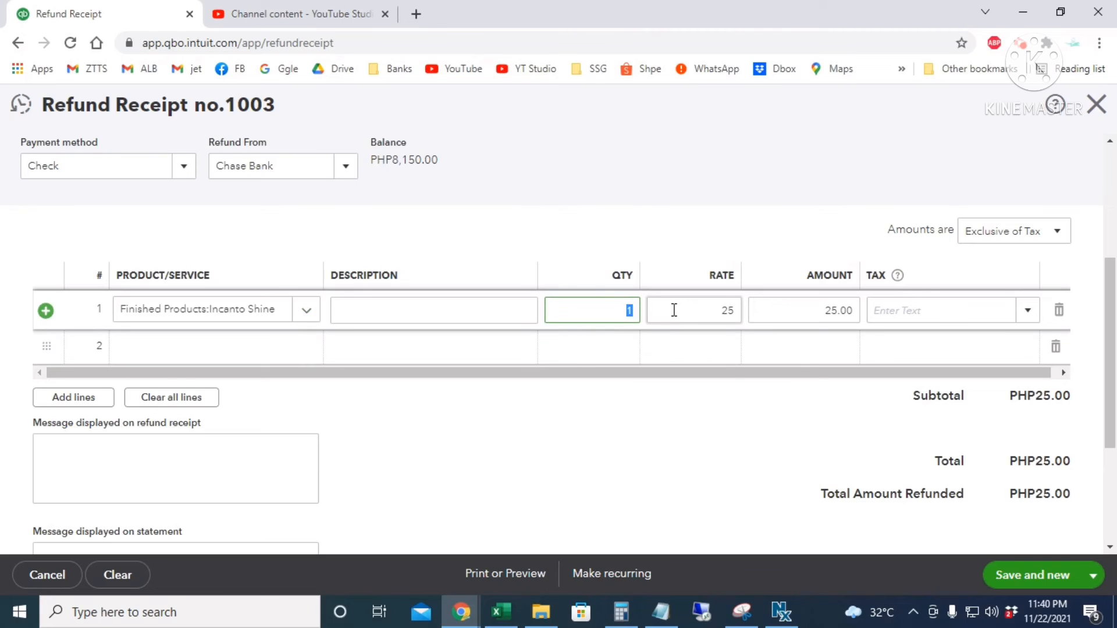
pyautogui.write('2')
pyautogui.click(674, 310)
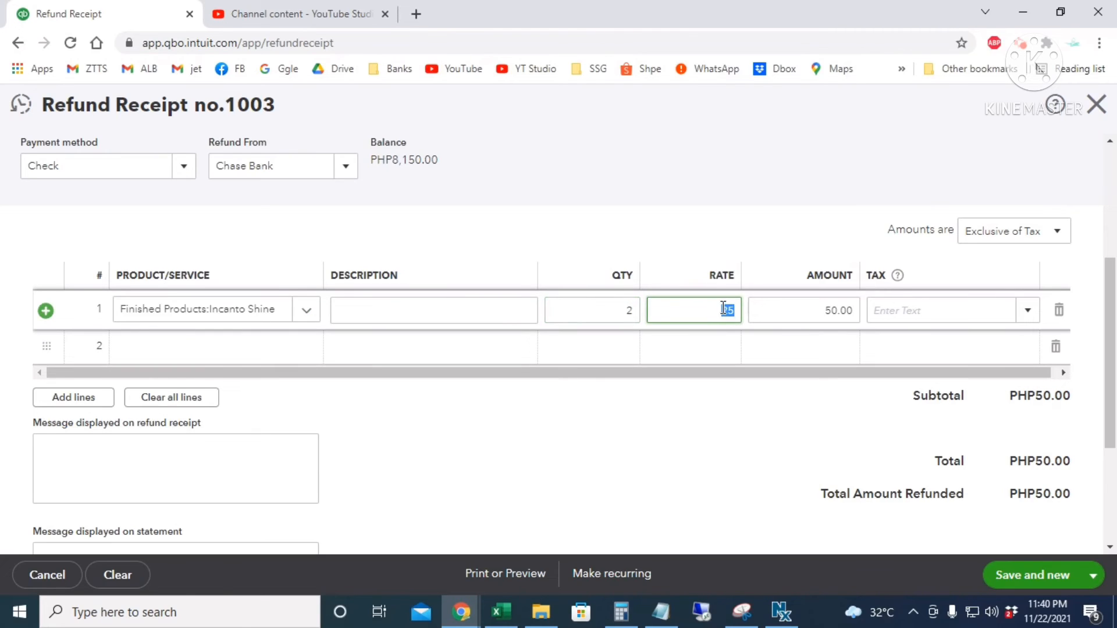
pyautogui.click(795, 308)
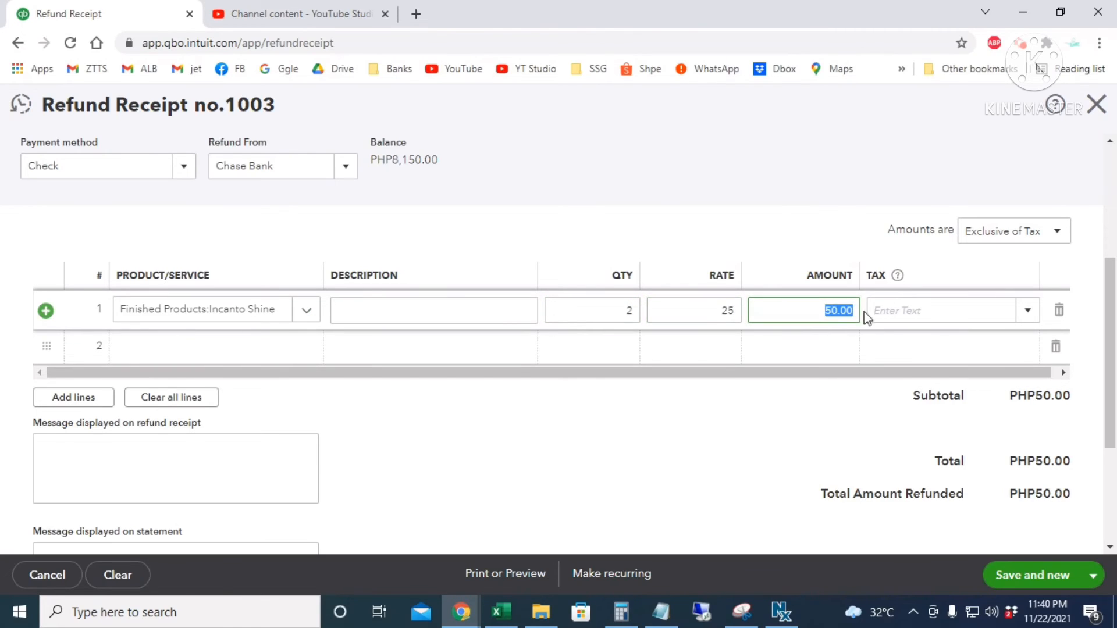
pyautogui.click(916, 305)
pyautogui.write('No VAT')
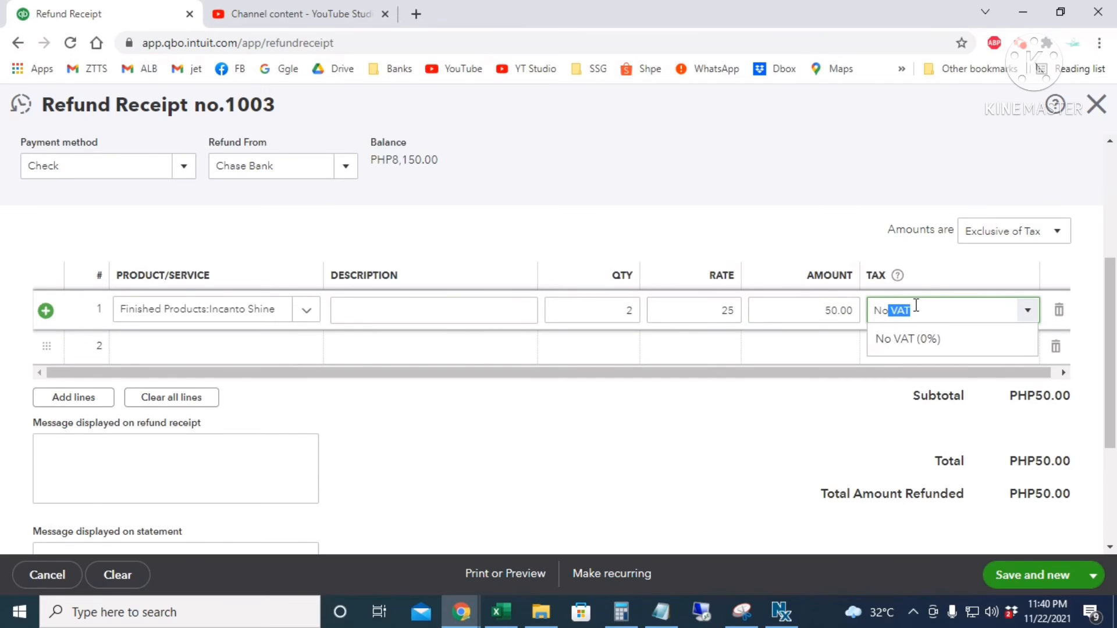
pyautogui.press('Tab')
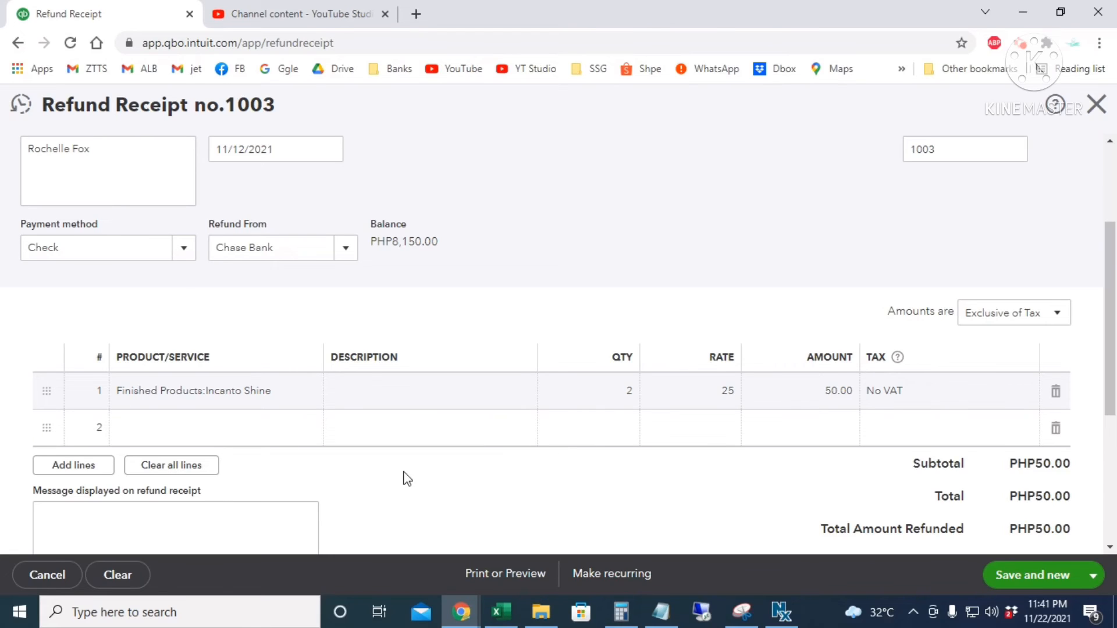
# - Confirm the 50.00 line amount, then save and close refund receipt 1003
pyautogui.click(284, 392)
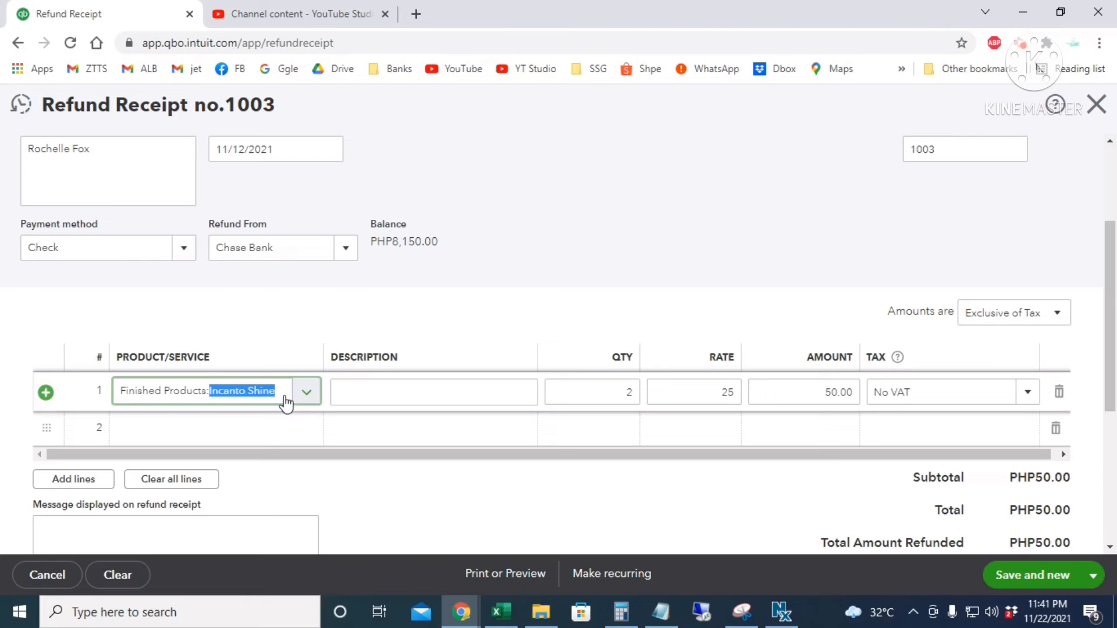
pyautogui.click(827, 391)
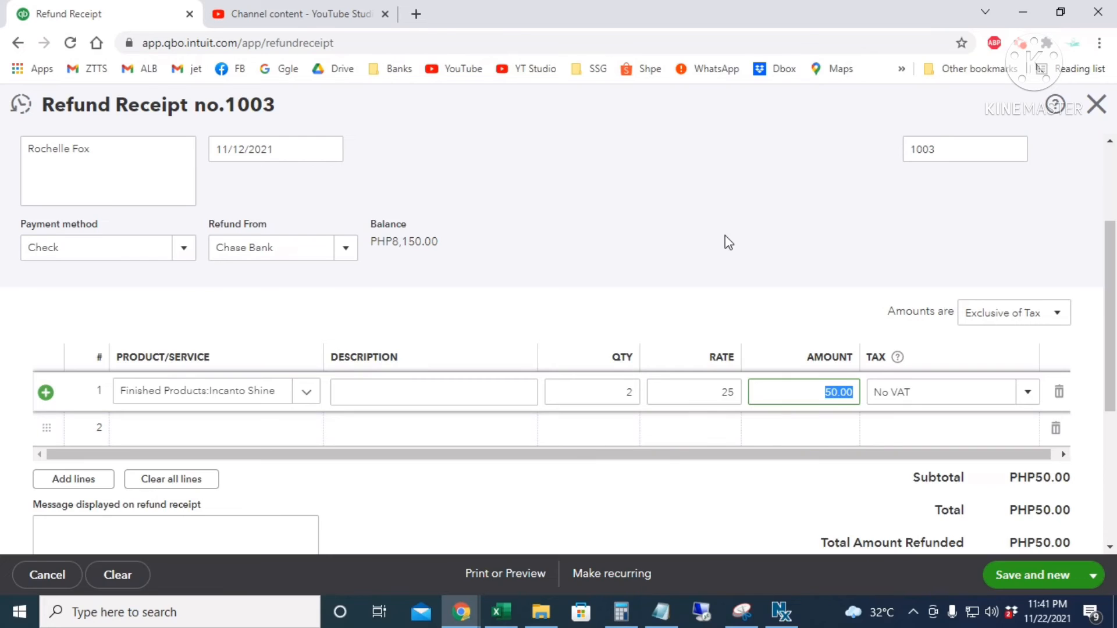
pyautogui.click(1092, 576)
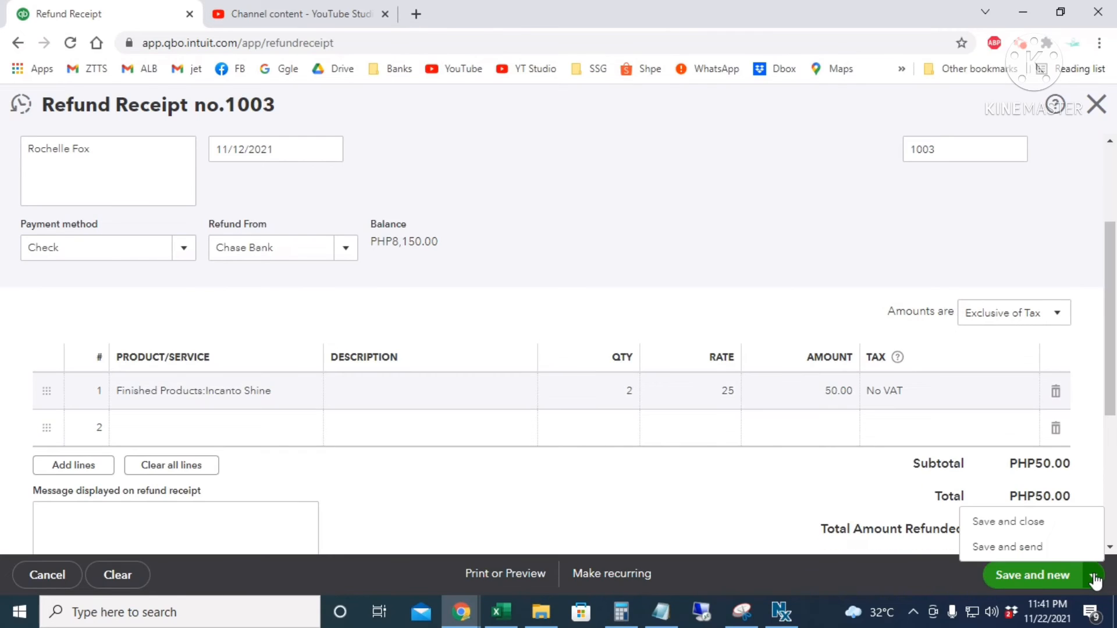
pyautogui.click(1012, 525)
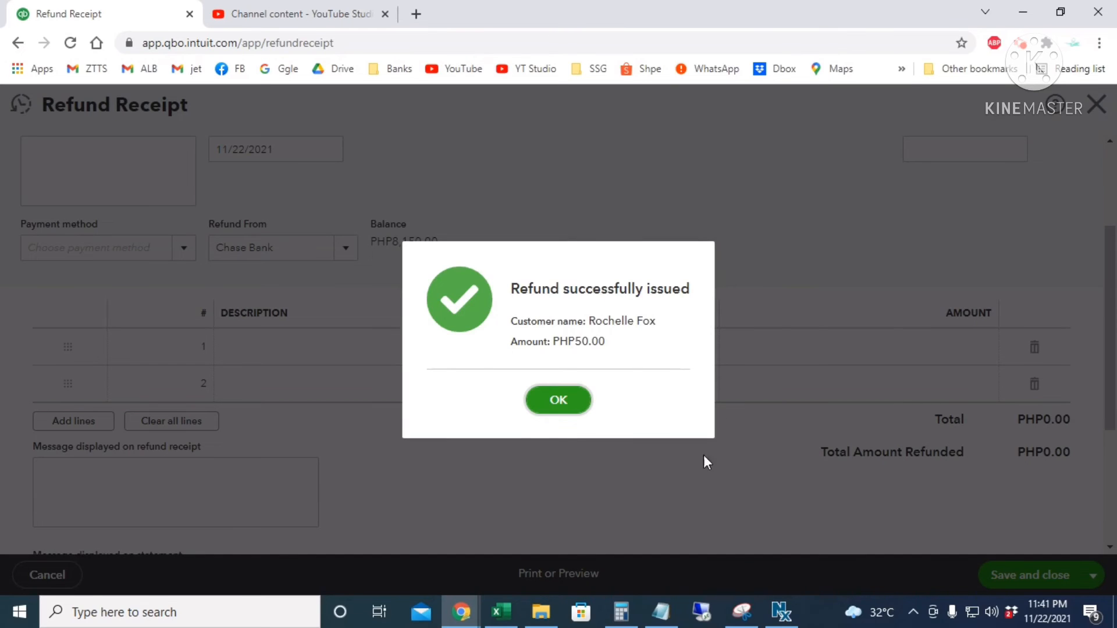
pyautogui.click(553, 401)
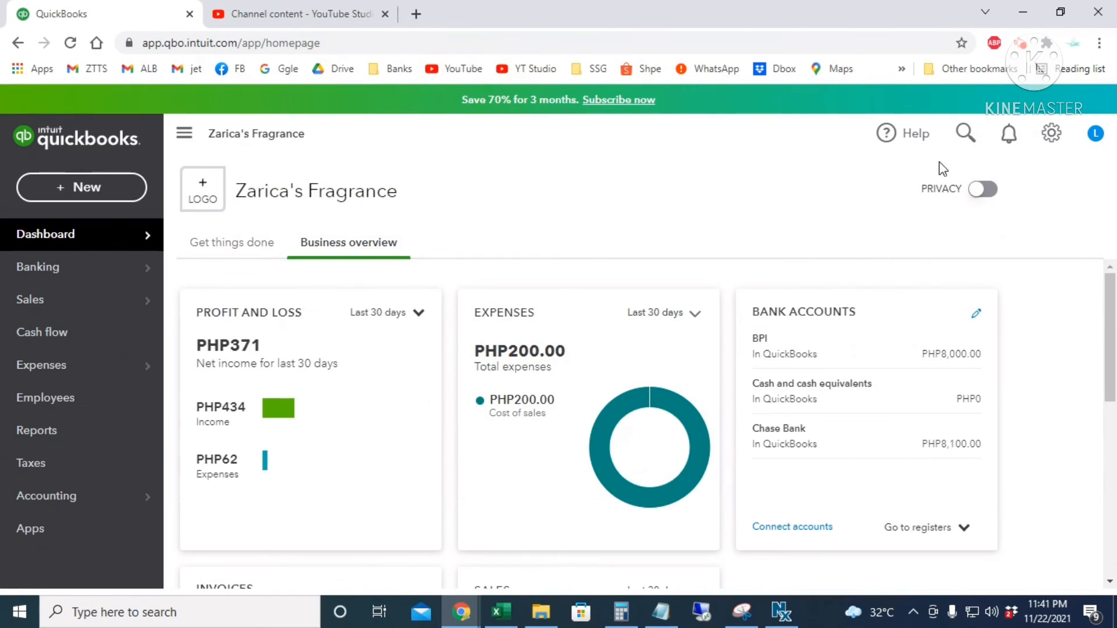
# - Search 'chase' to open the Chase Bank register and select the 11/12/2021 PHP50.00 refund 1003
pyautogui.click(964, 130)
pyautogui.write('chase')
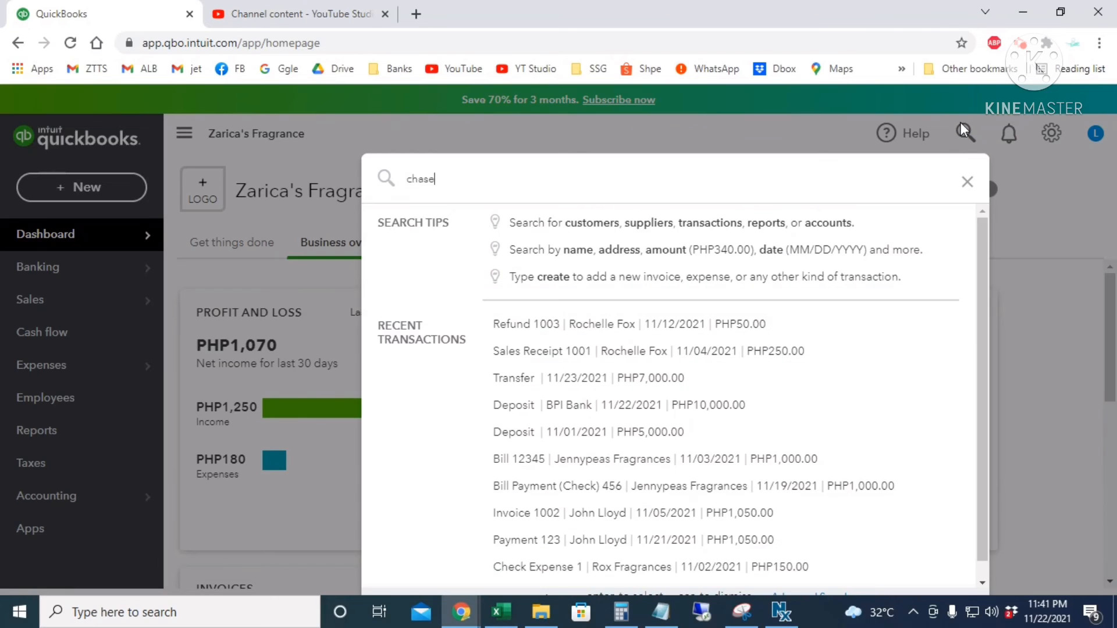
pyautogui.click(553, 222)
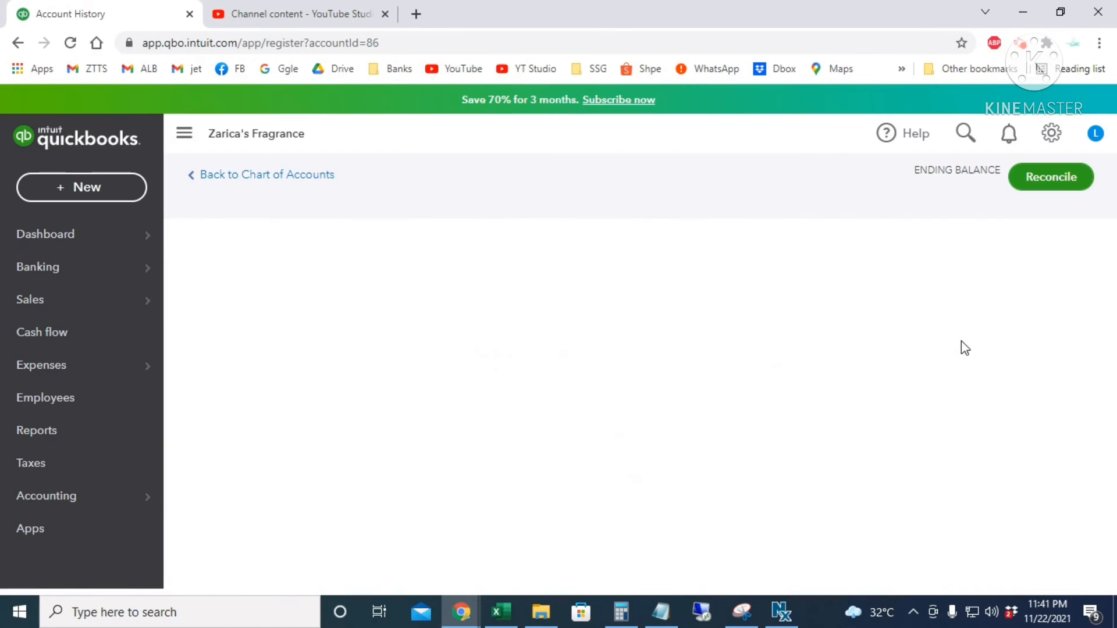
pyautogui.scroll(-3, 953, 378)
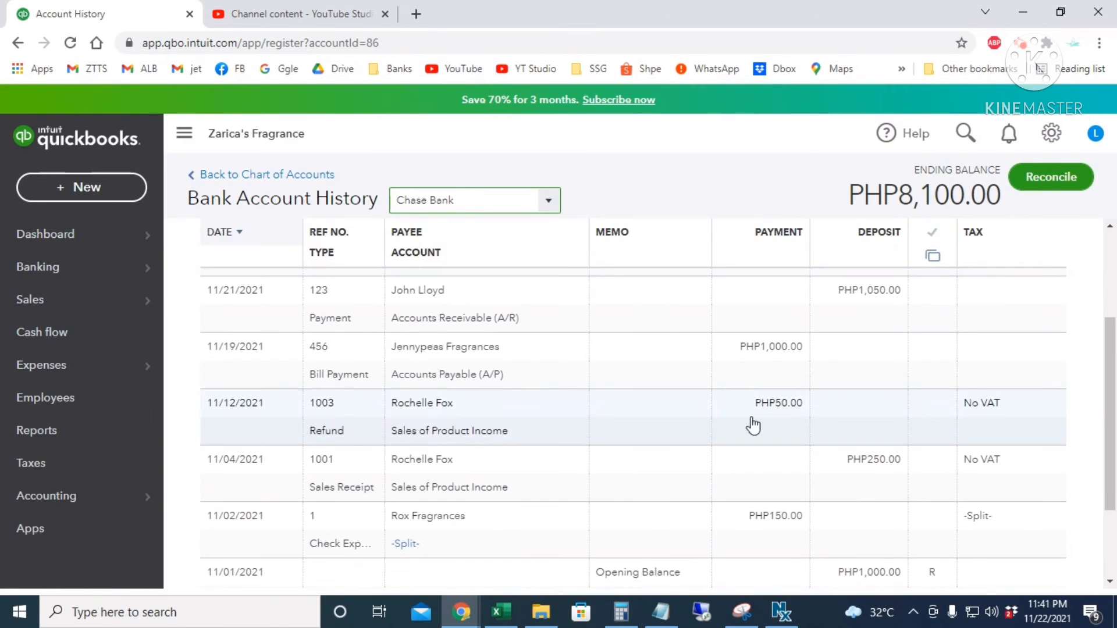
pyautogui.click(613, 416)
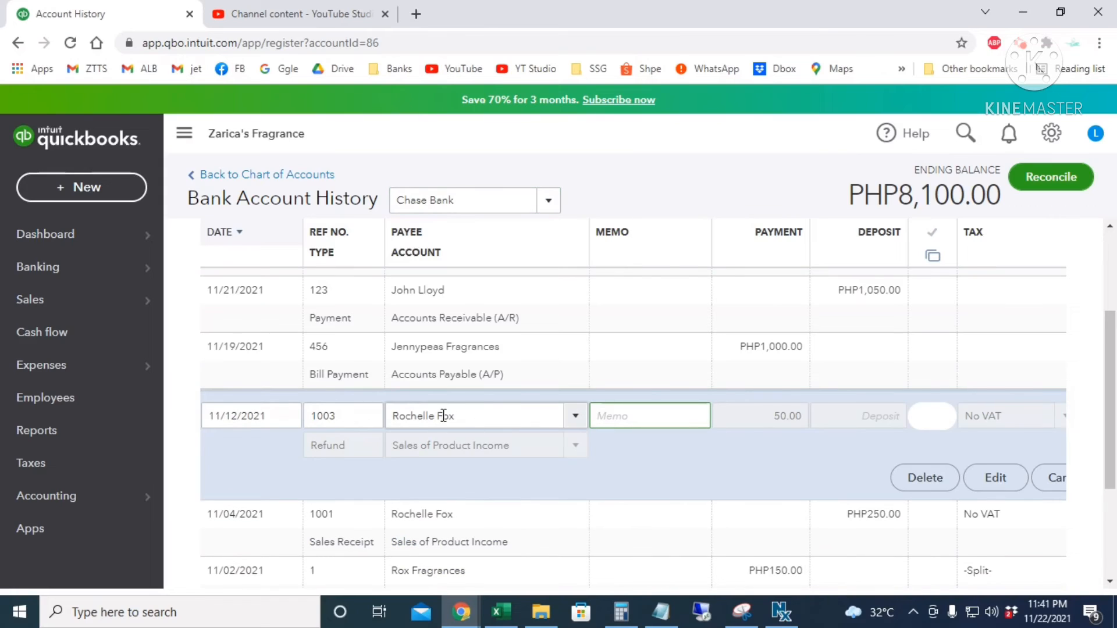
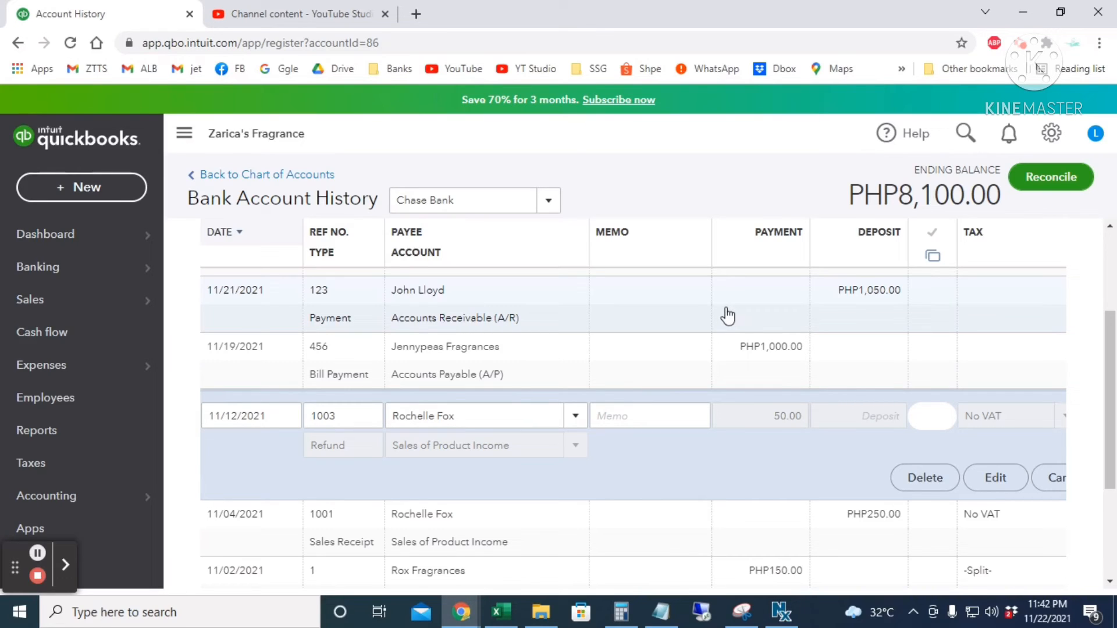
# - Open the customer's detail page from the Customers list
pyautogui.moveTo(75, 304)
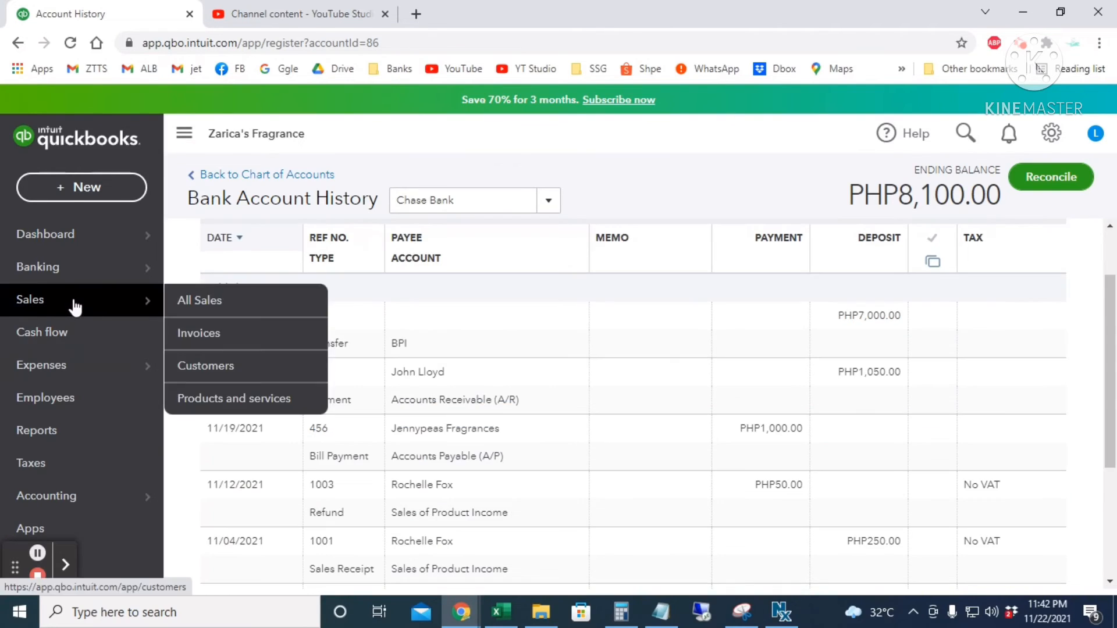
pyautogui.click(271, 366)
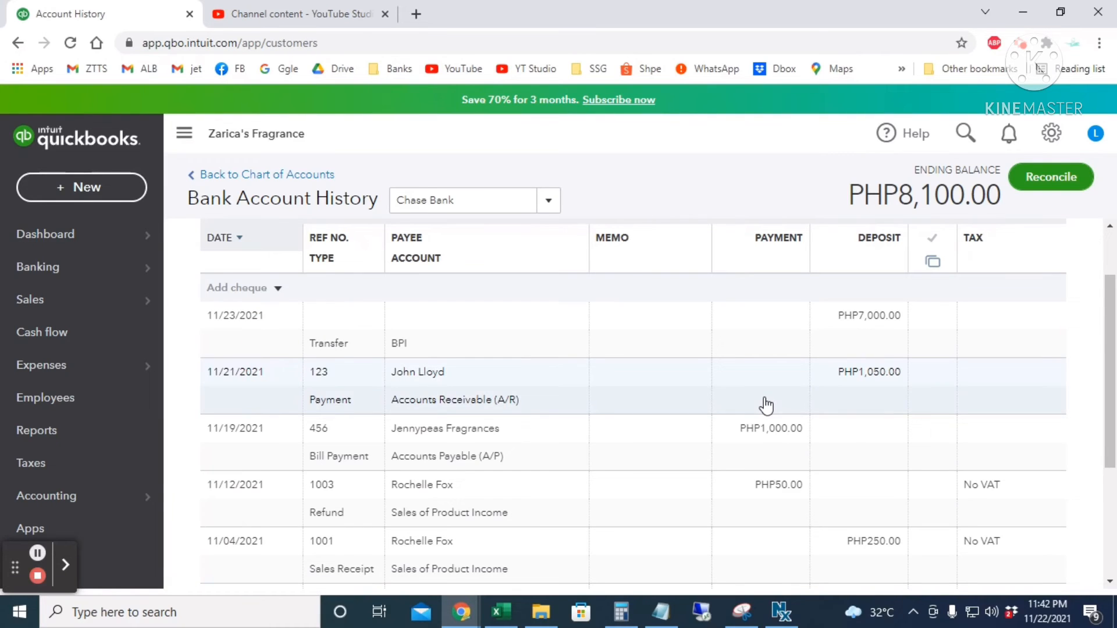
pyautogui.scroll(-4, 671, 387)
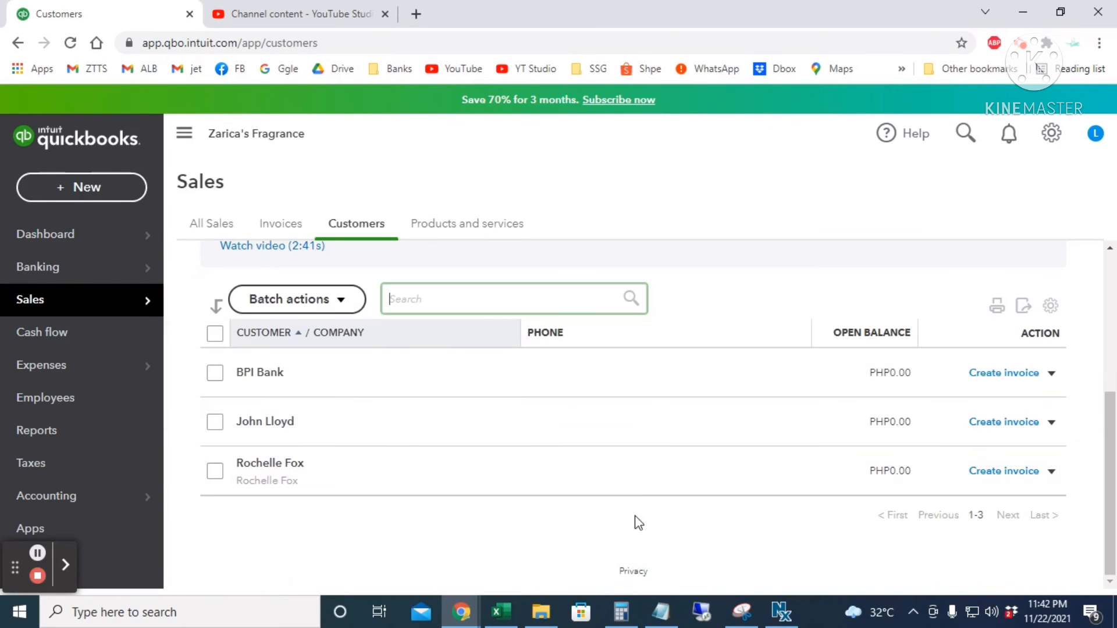
pyautogui.click(287, 423)
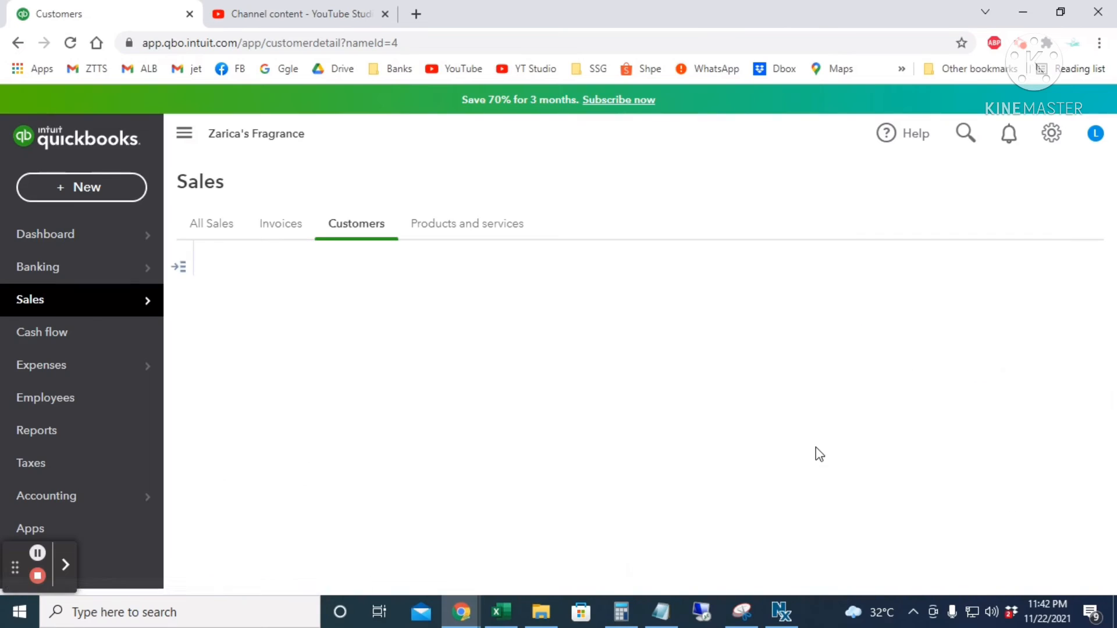
# - Open invoice 1002, check the second line's quantity, and close it
pyautogui.scroll(-3, 794, 462)
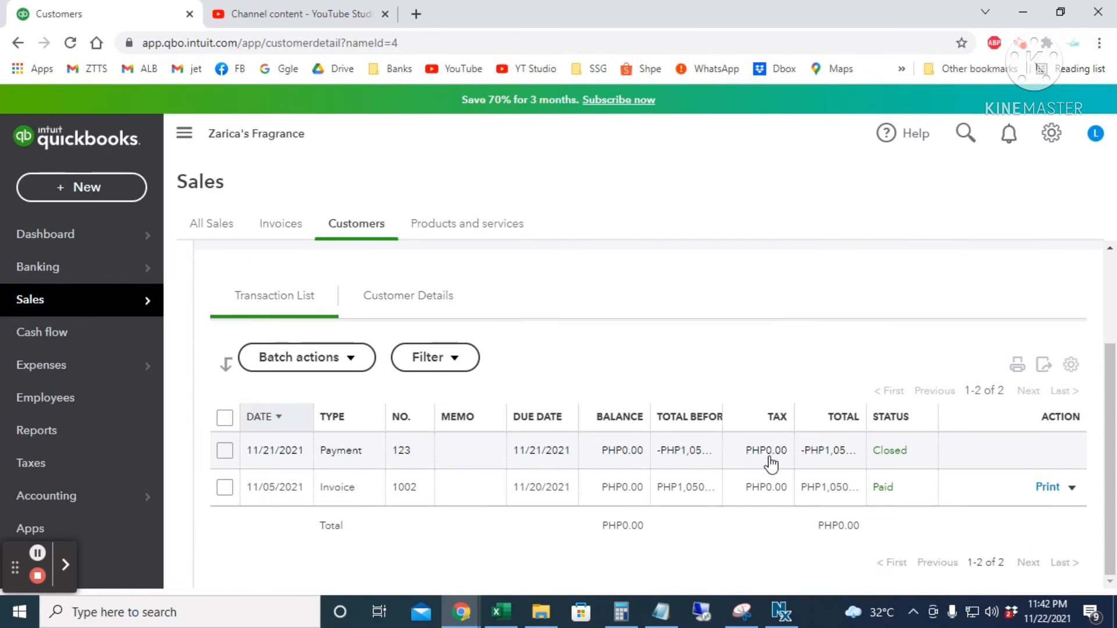
pyautogui.click(550, 499)
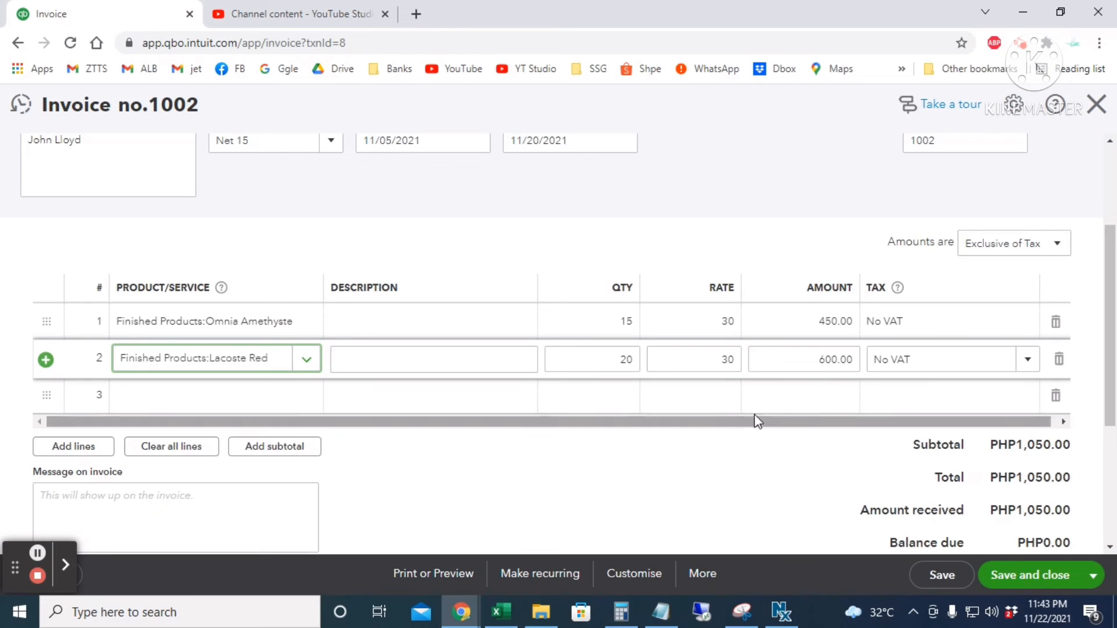
pyautogui.click(602, 356)
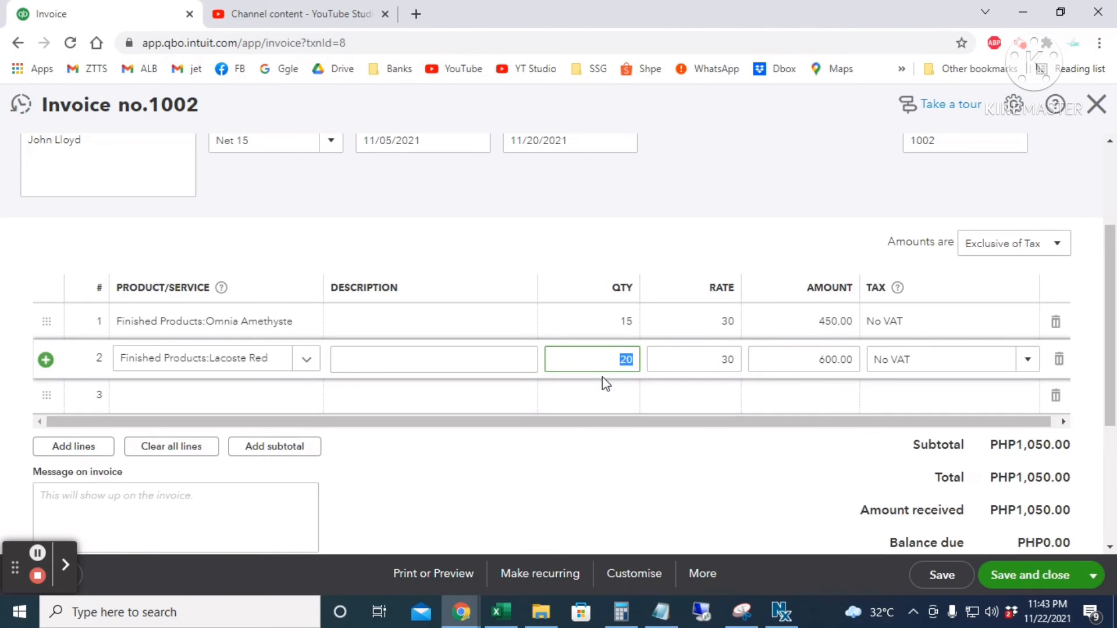
pyautogui.click(1096, 104)
# - Start credit note 1004 for the existing customer, dated 11/13/2021
pyautogui.click(71, 188)
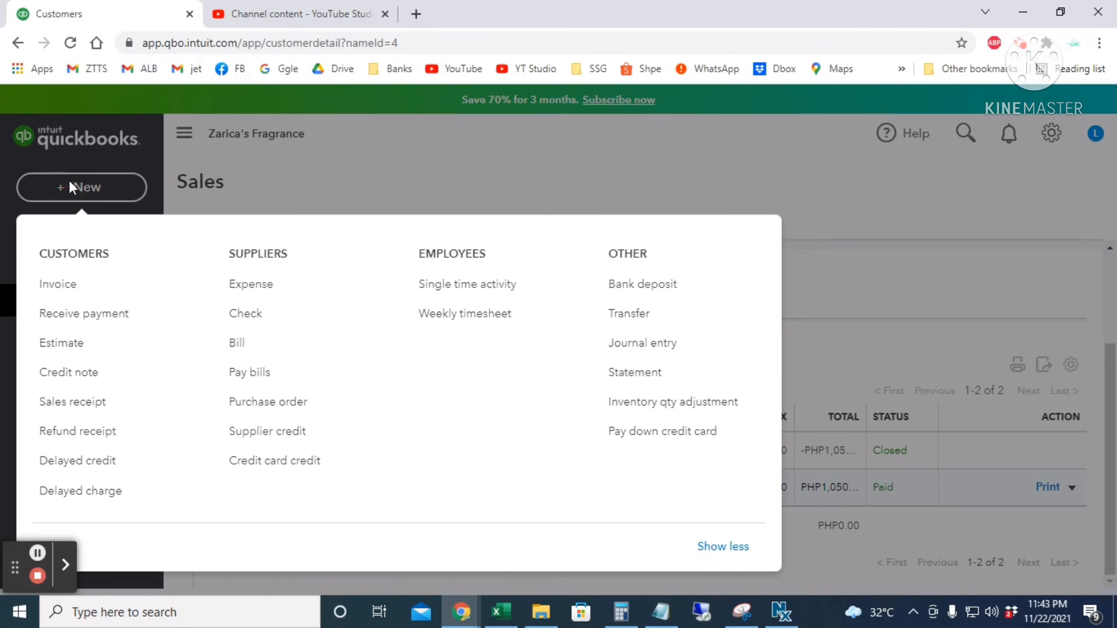
pyautogui.click(88, 381)
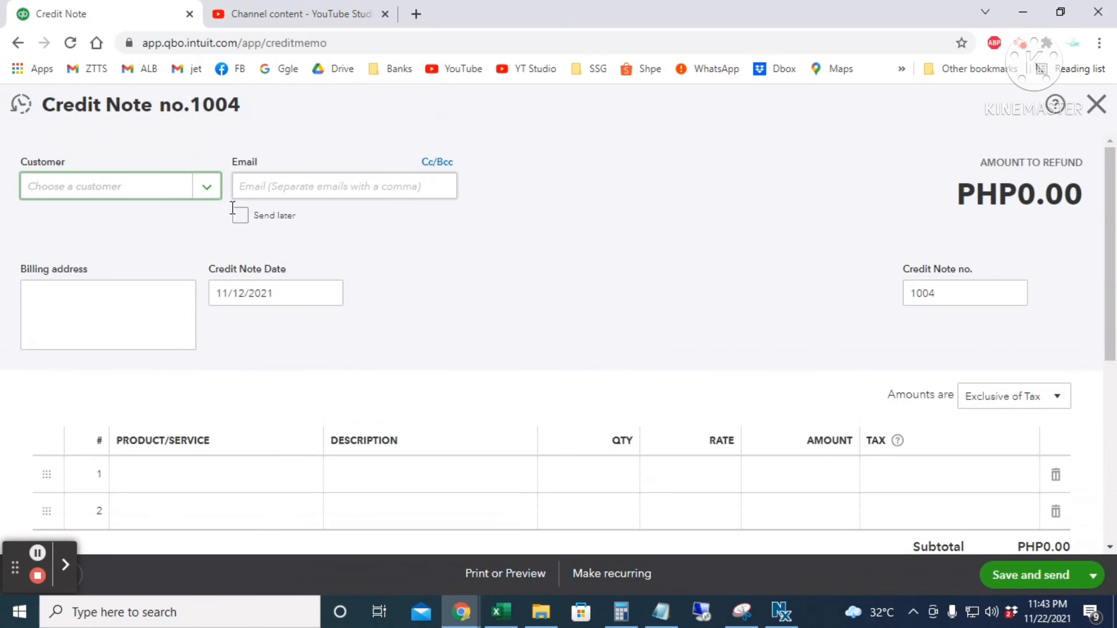
pyautogui.write('john')
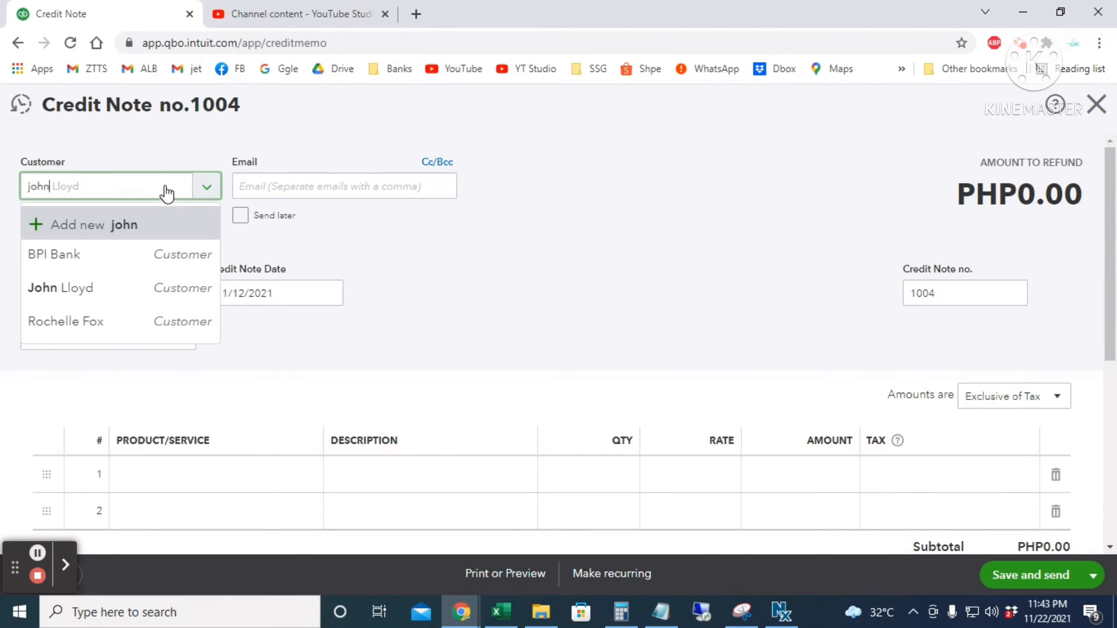
pyautogui.click(175, 252)
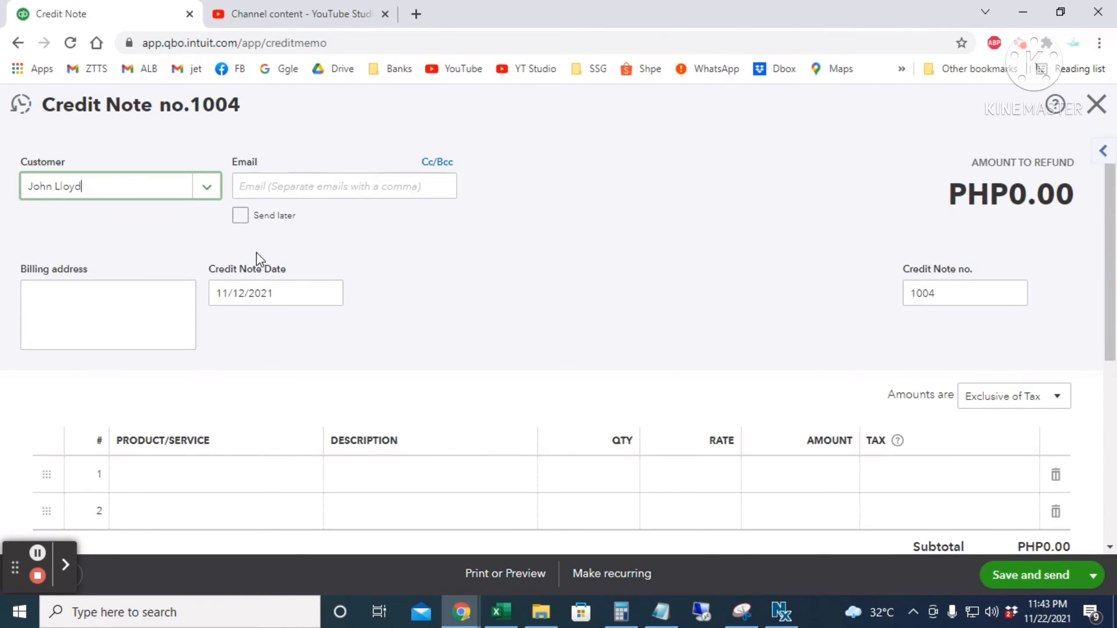
pyautogui.click(330, 296)
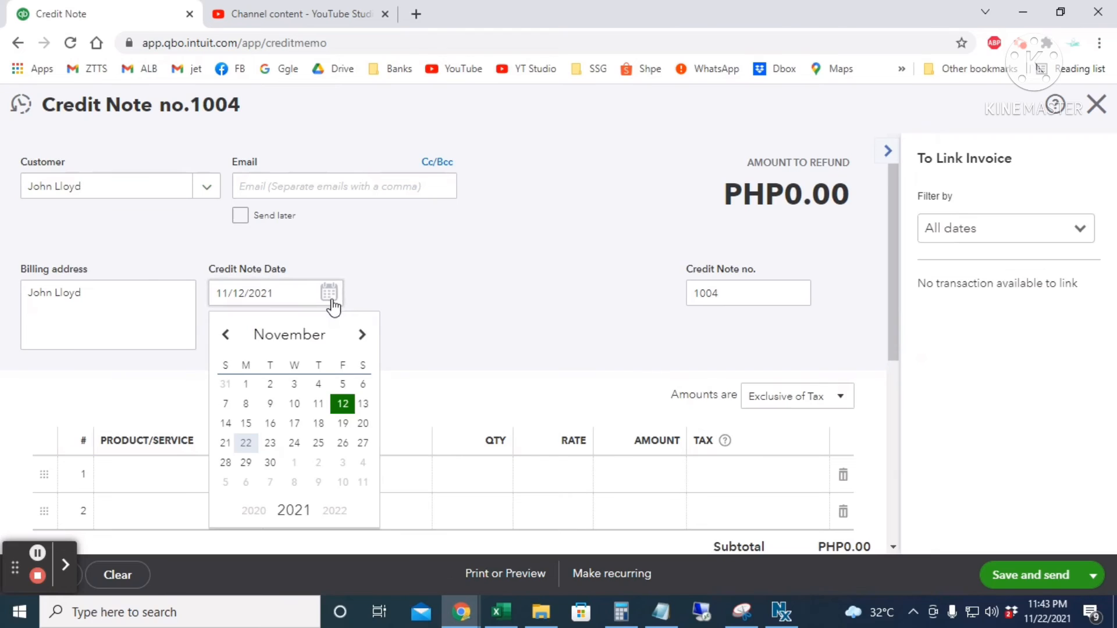
pyautogui.click(364, 406)
pyautogui.click(687, 294)
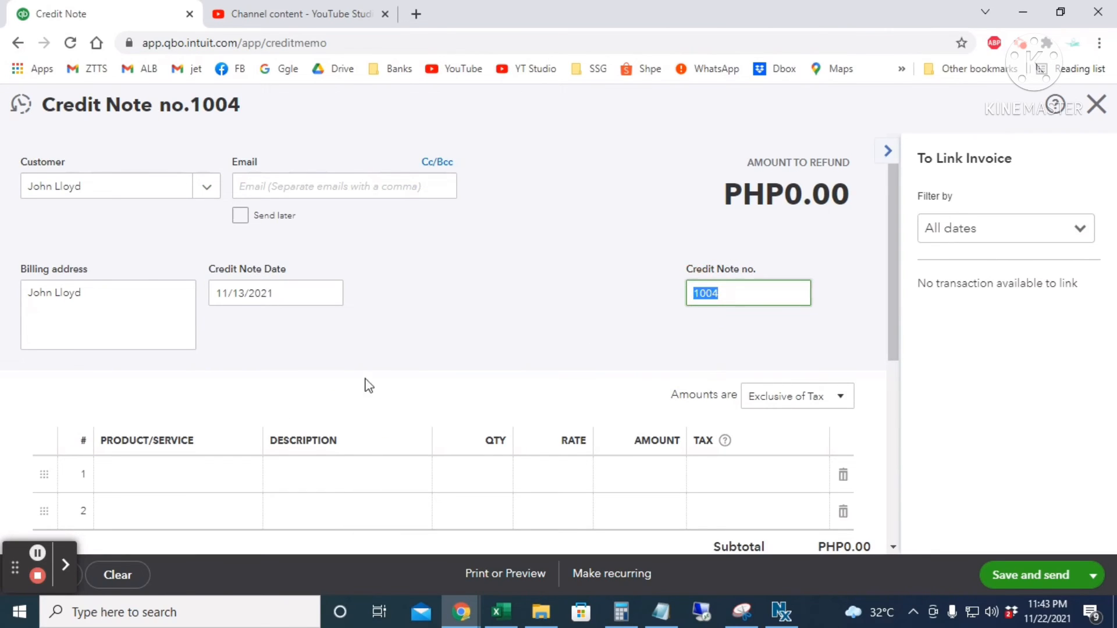
# - Add a Lacoste Red line with quantity 3 at rate 30
pyautogui.scroll(-3, 367, 387)
pyautogui.click(194, 318)
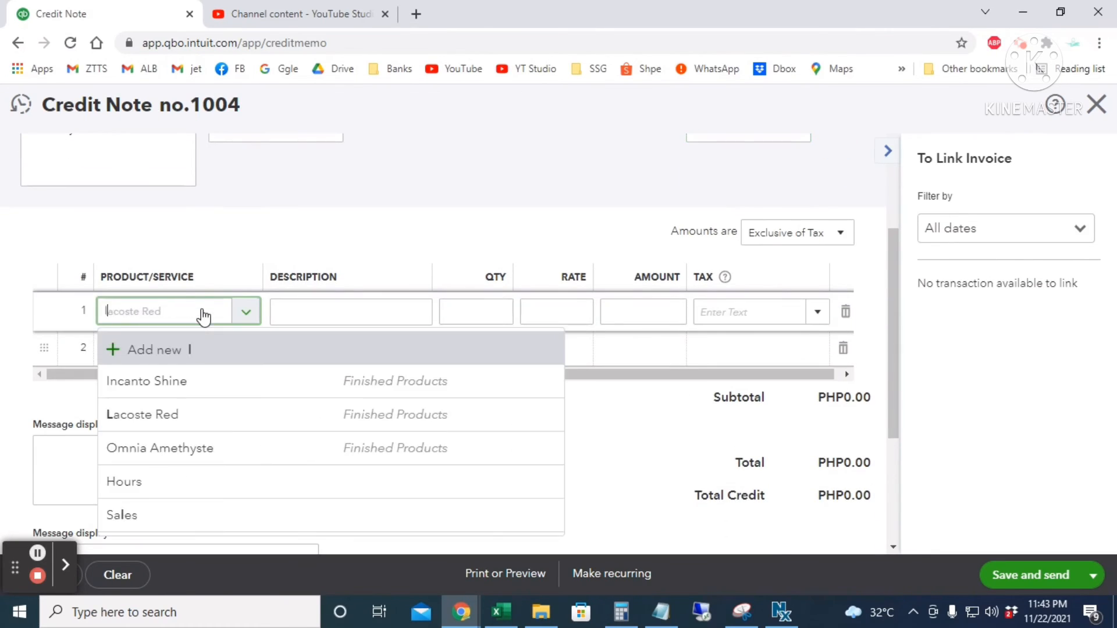
pyautogui.write('lacos')
pyautogui.click(206, 380)
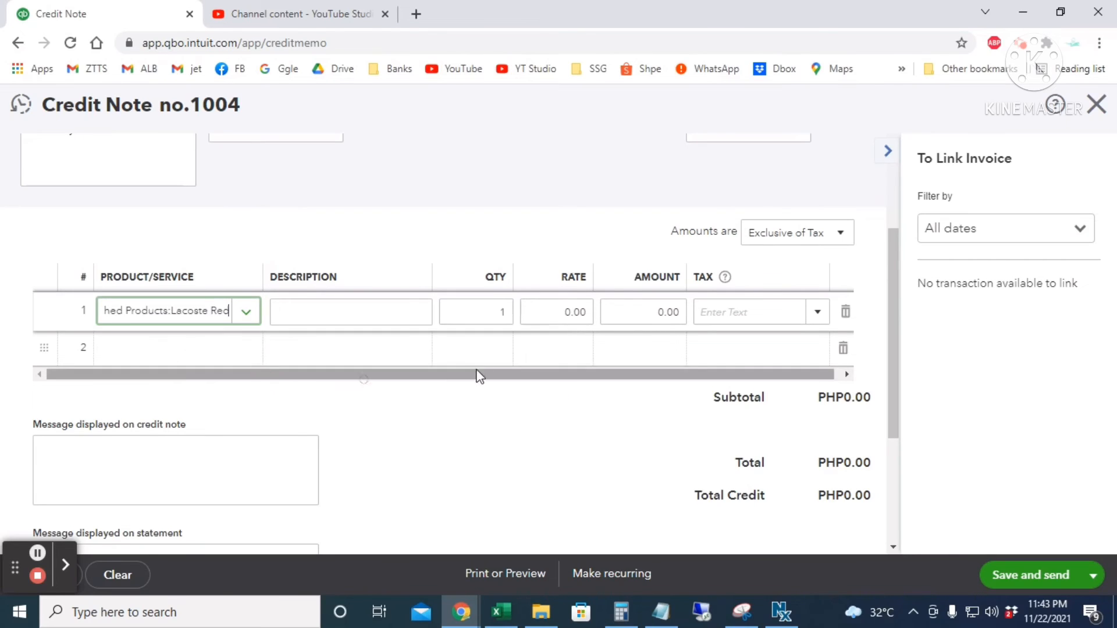
pyautogui.click(474, 312)
pyautogui.write('3')
pyautogui.press('Tab')
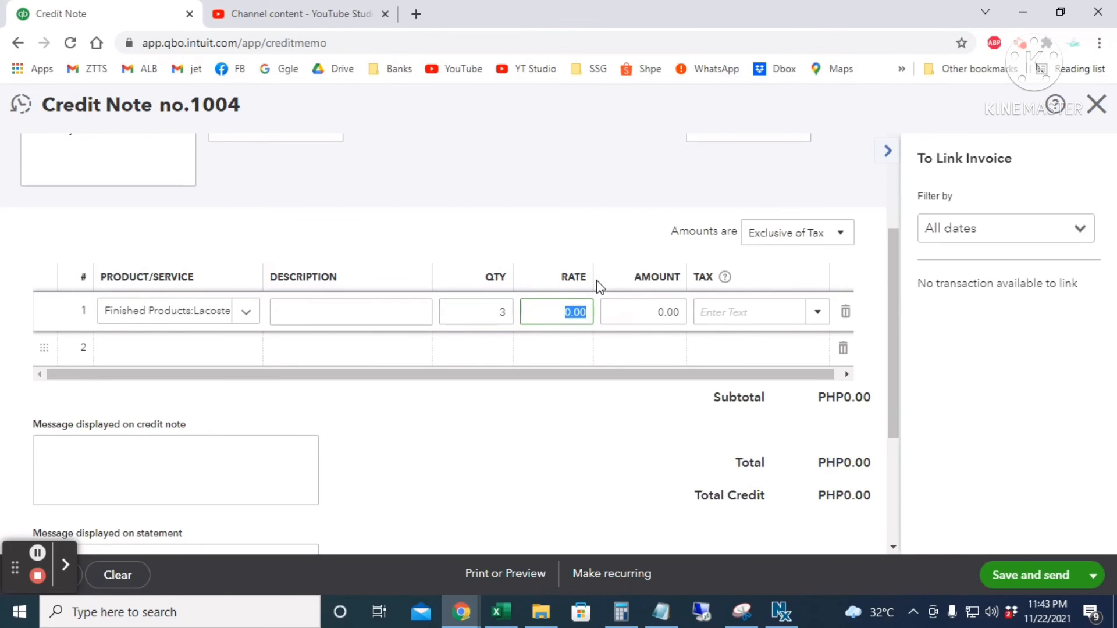
pyautogui.write('30')
pyautogui.press('Tab')
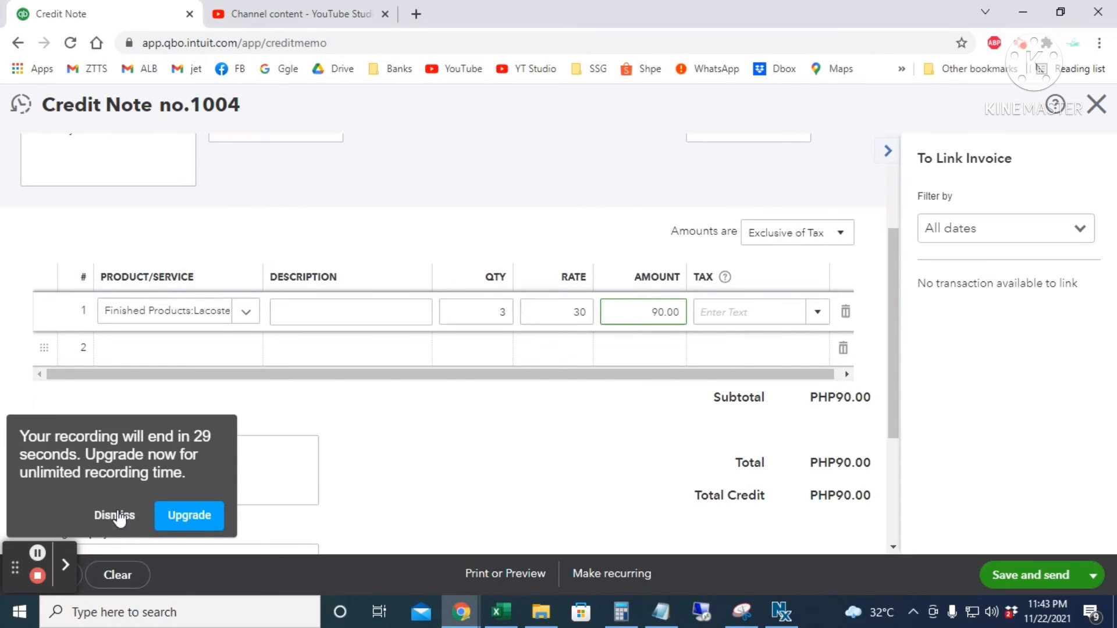
# - Save and close the PHP90.00 credit note
pyautogui.click(115, 516)
pyautogui.click(1091, 577)
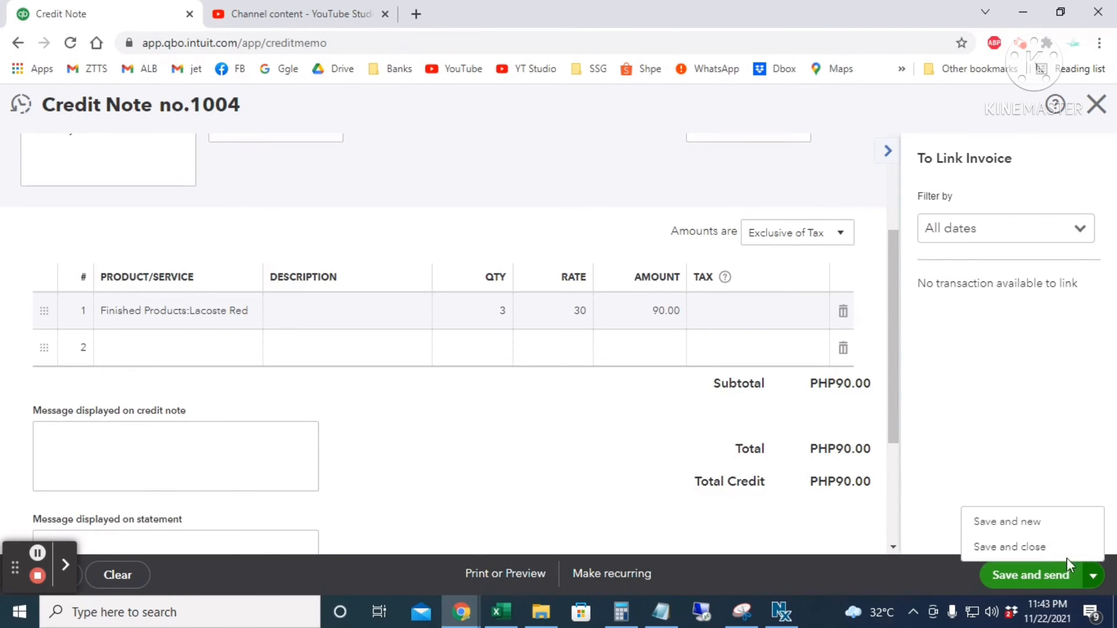
pyautogui.click(1054, 547)
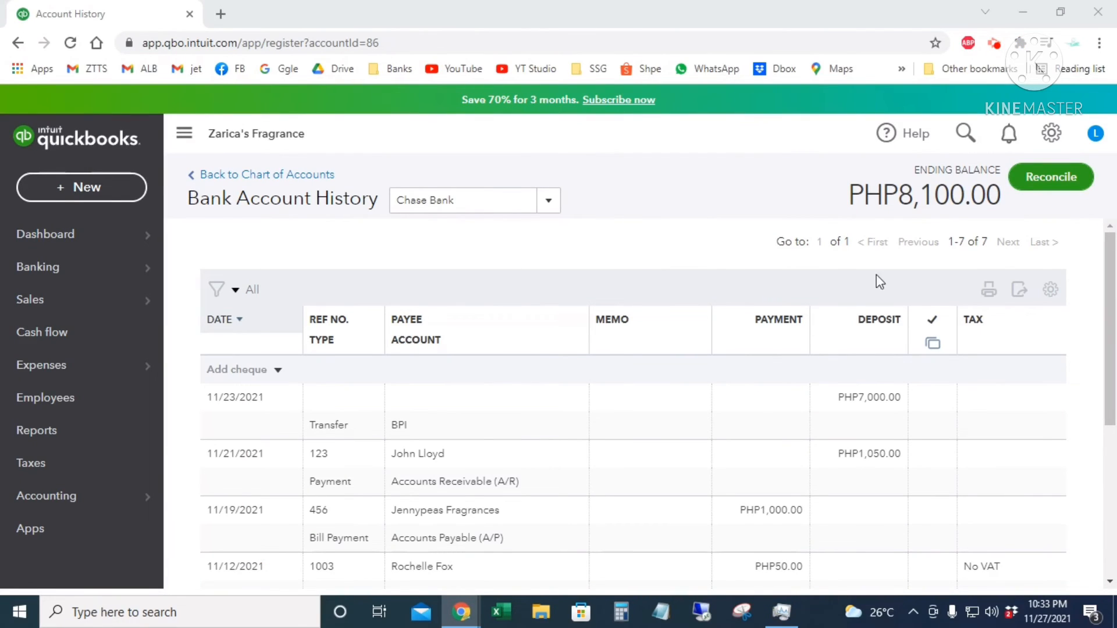
pyautogui.click(962, 134)
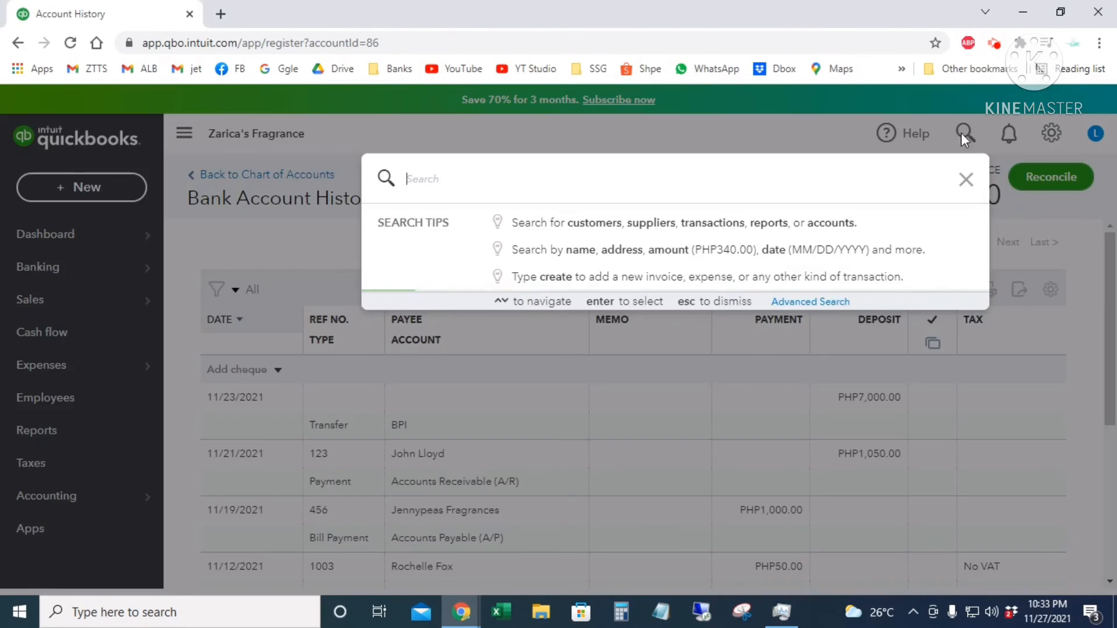
pyautogui.write('john')
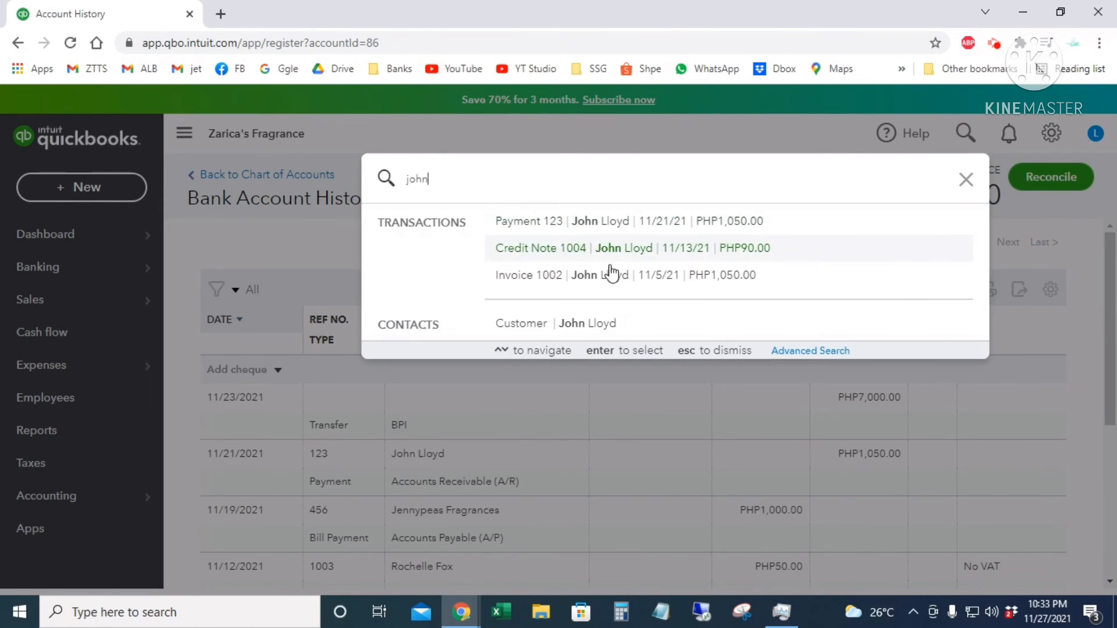
pyautogui.click(593, 325)
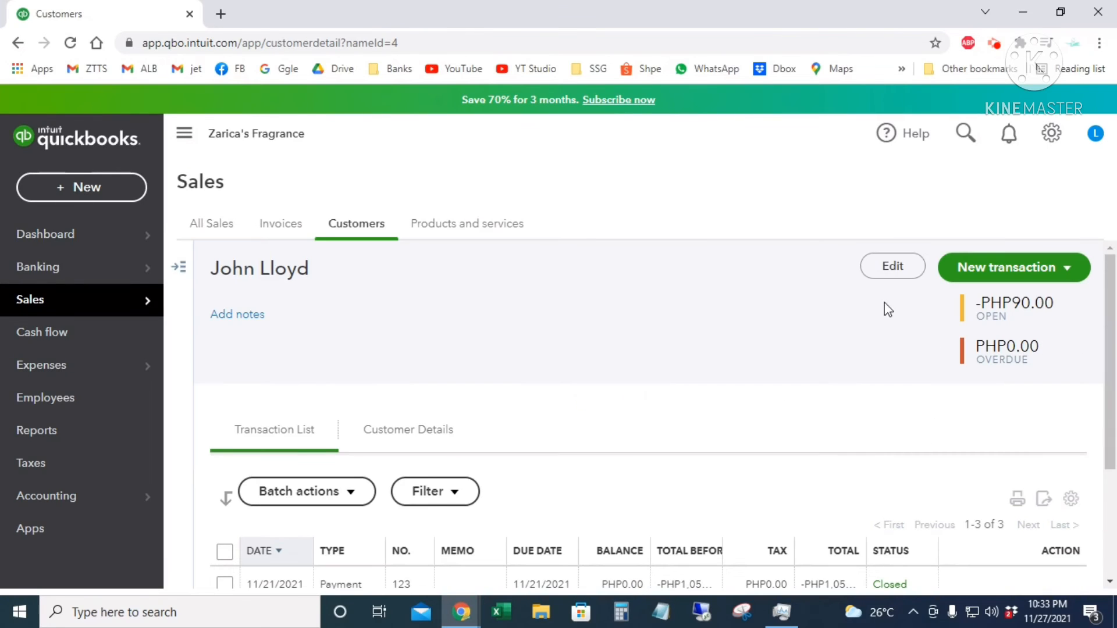
pyautogui.scroll(-2, 890, 352)
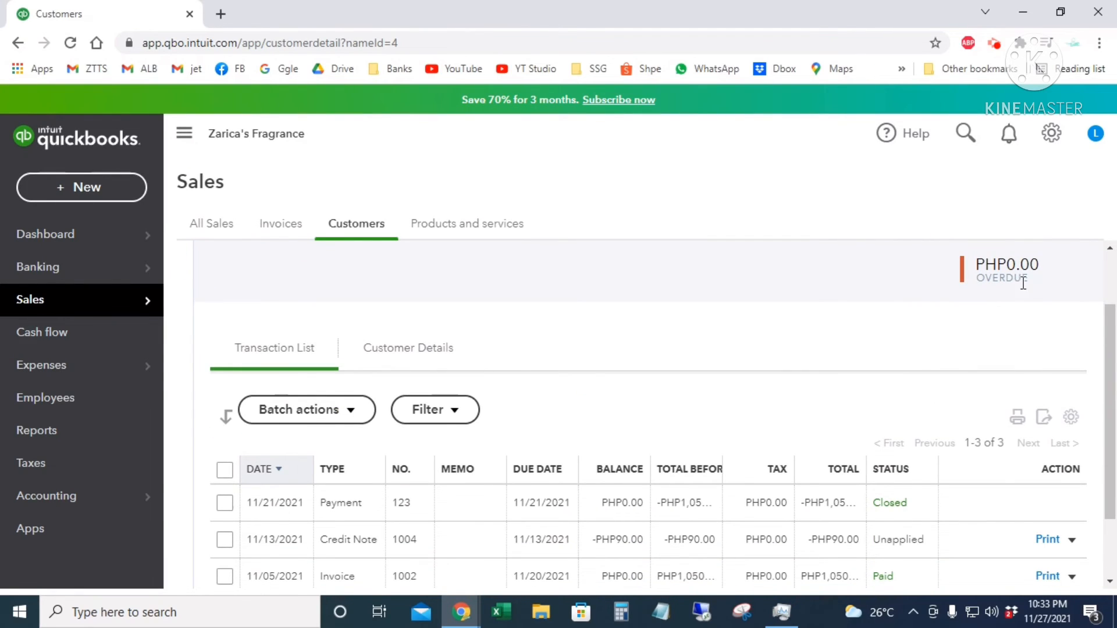
pyautogui.scroll(2, 1022, 283)
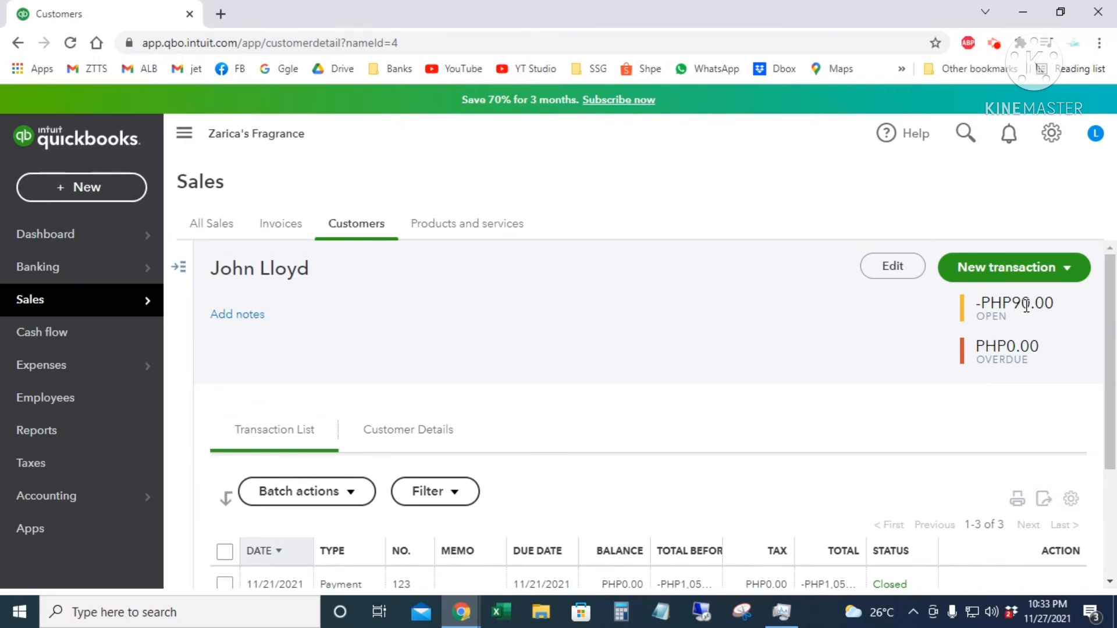
pyautogui.scroll(-2, 933, 469)
pyautogui.scroll(-2, 933, 469)
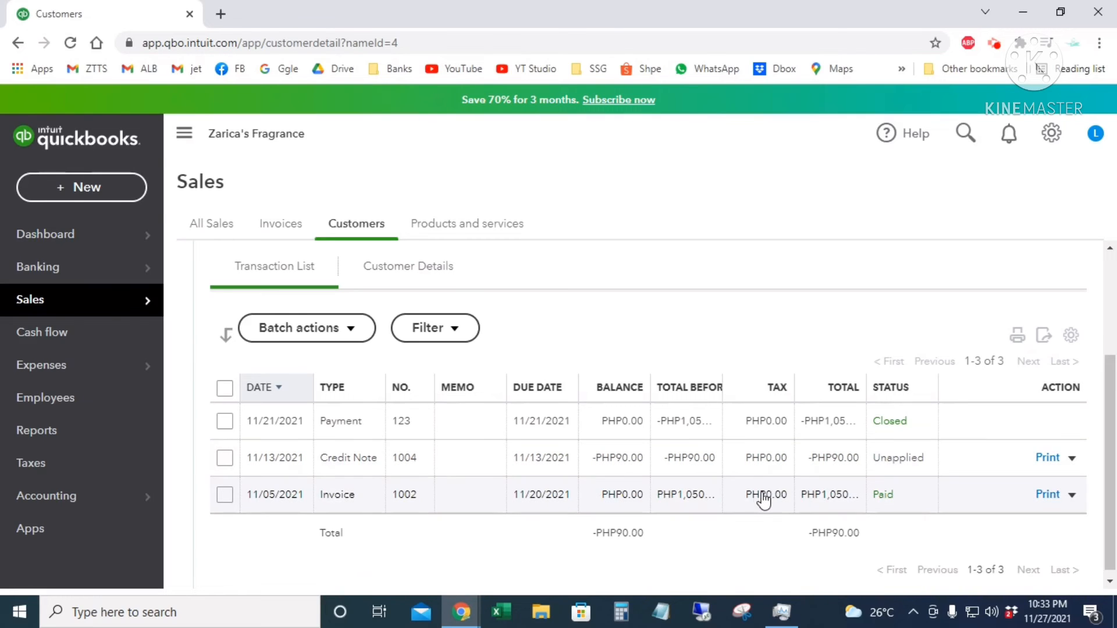
pyautogui.scroll(4, 885, 452)
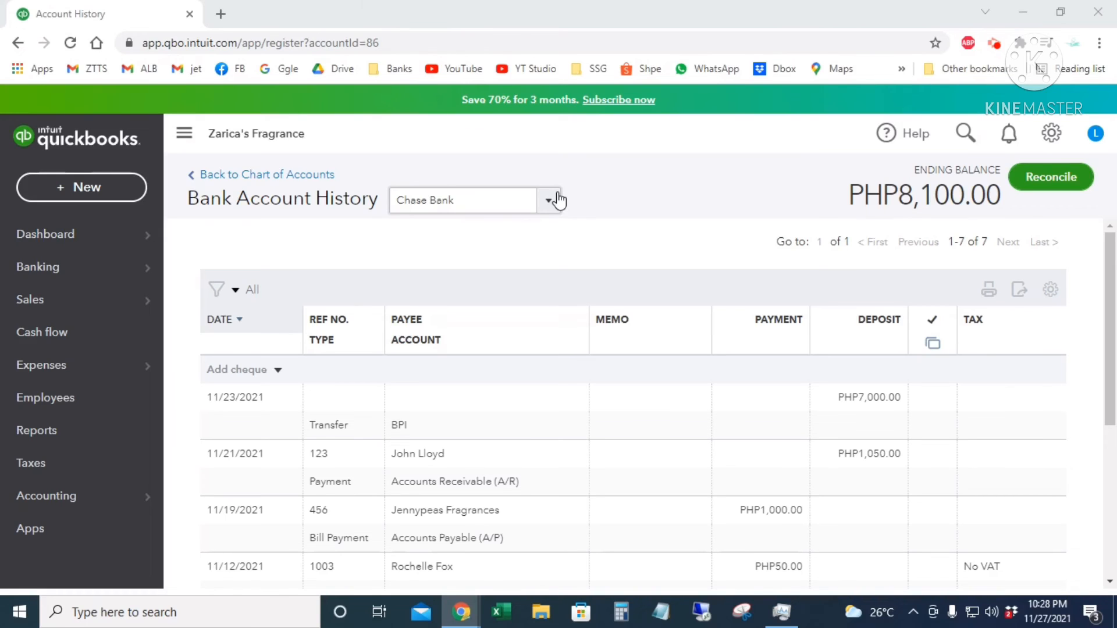
# - Search 'journal' and start a new journal entry from the results
pyautogui.click(87, 186)
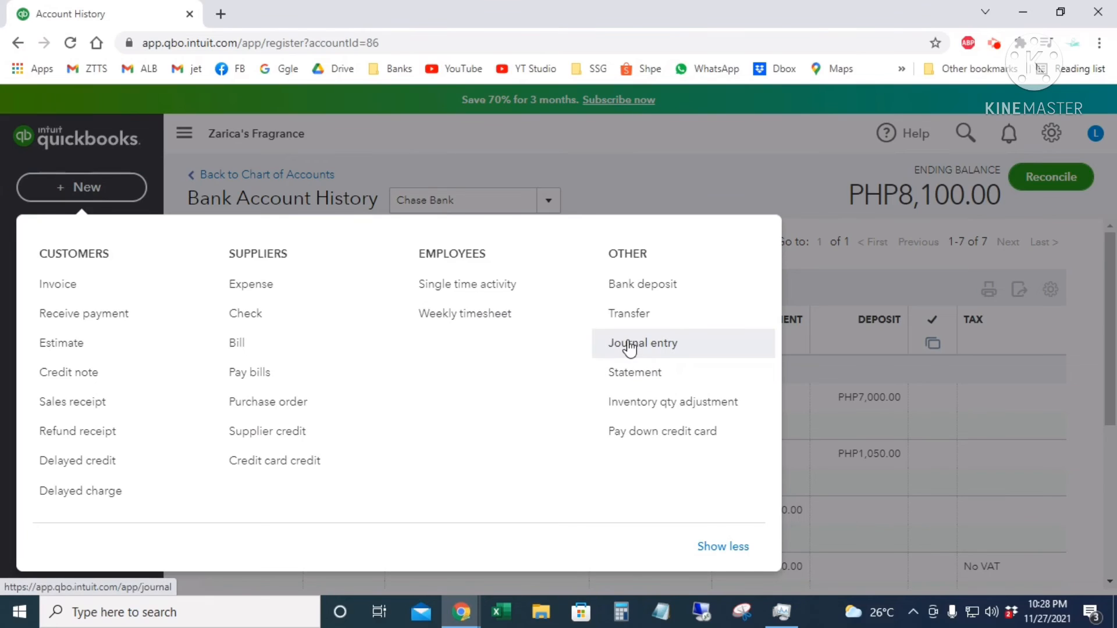
pyautogui.click(964, 131)
pyautogui.click(964, 131)
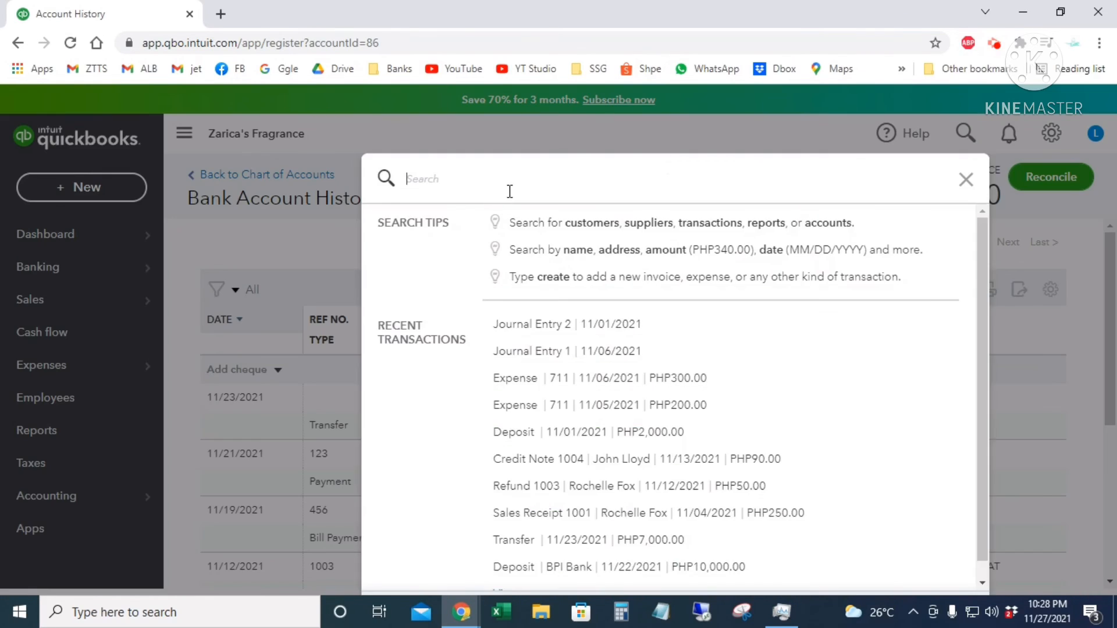
pyautogui.write('journal')
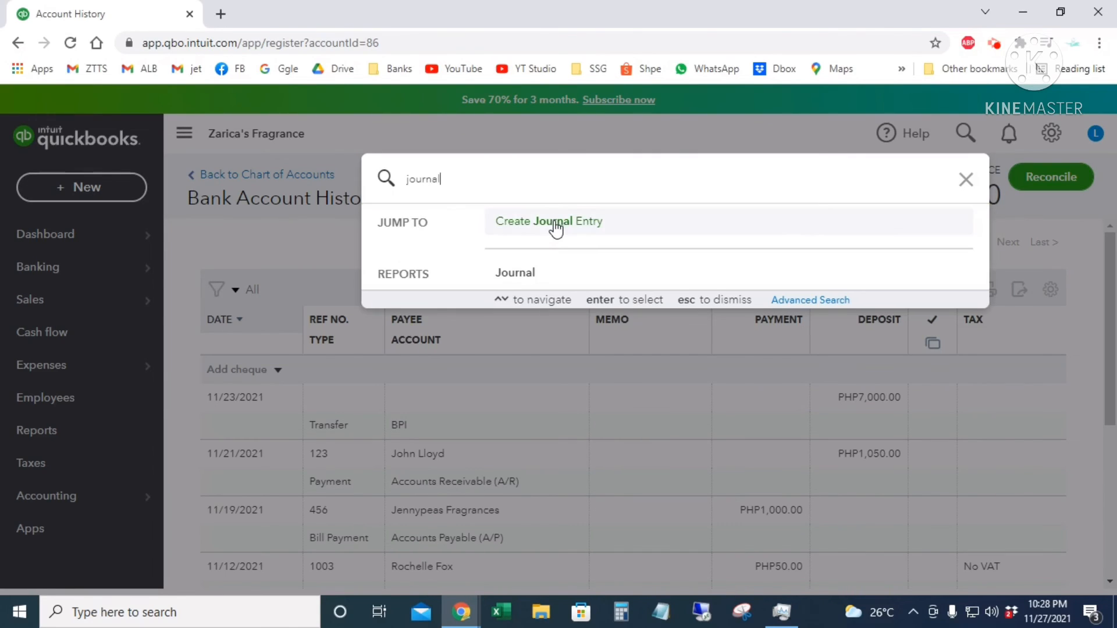
pyautogui.click(556, 226)
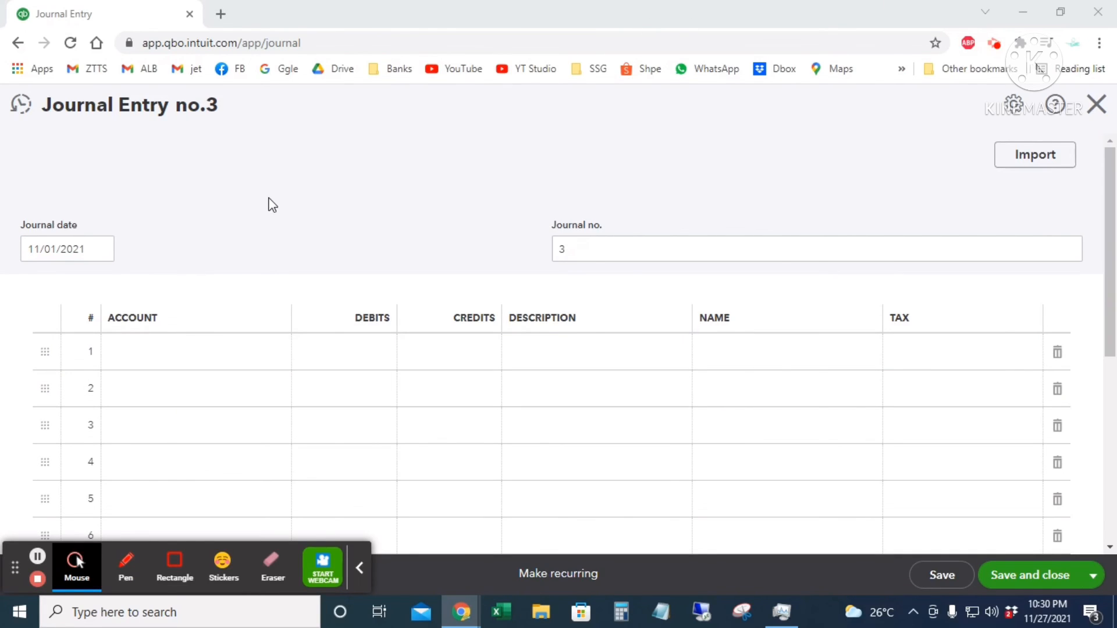
# - Date journal entry 3 to 11/06/2021 and debit Interest expense 200 on line one
pyautogui.click(100, 252)
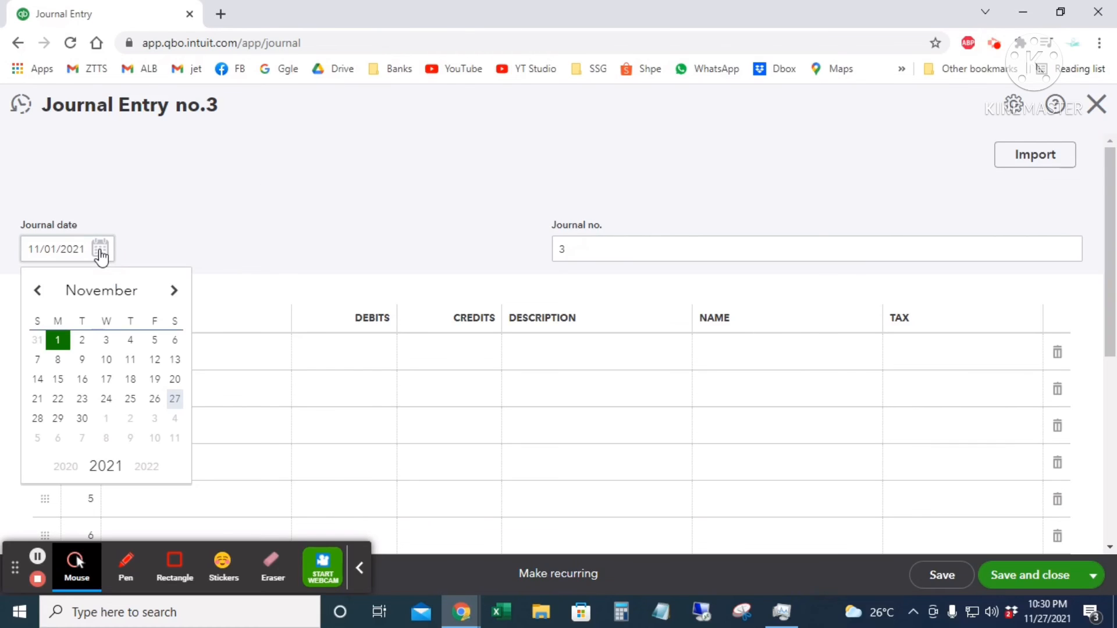
pyautogui.click(174, 339)
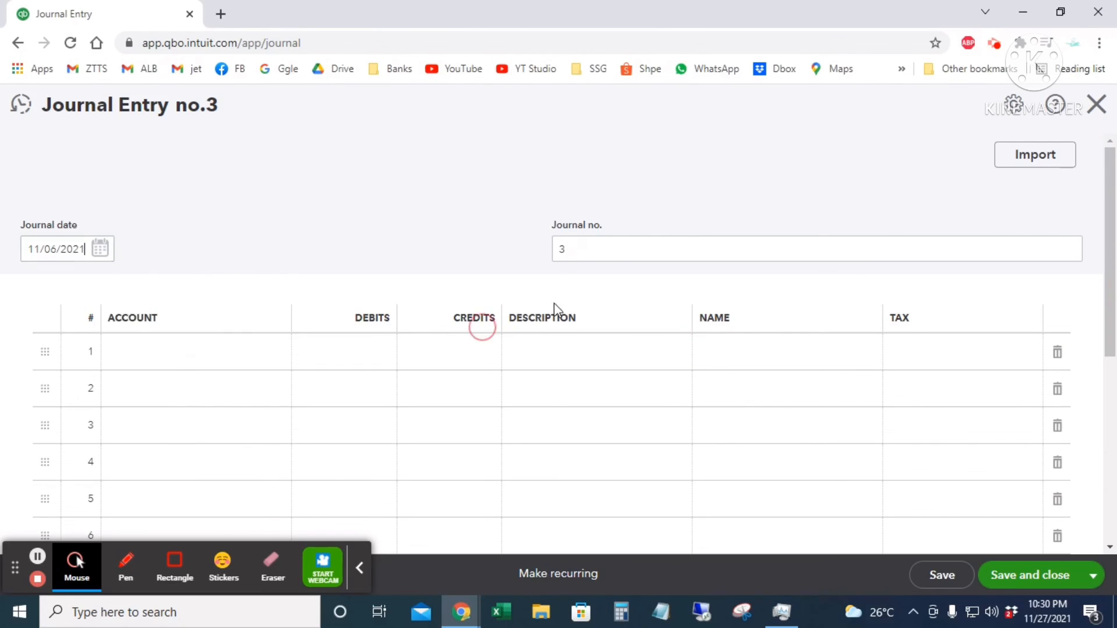
pyautogui.click(597, 253)
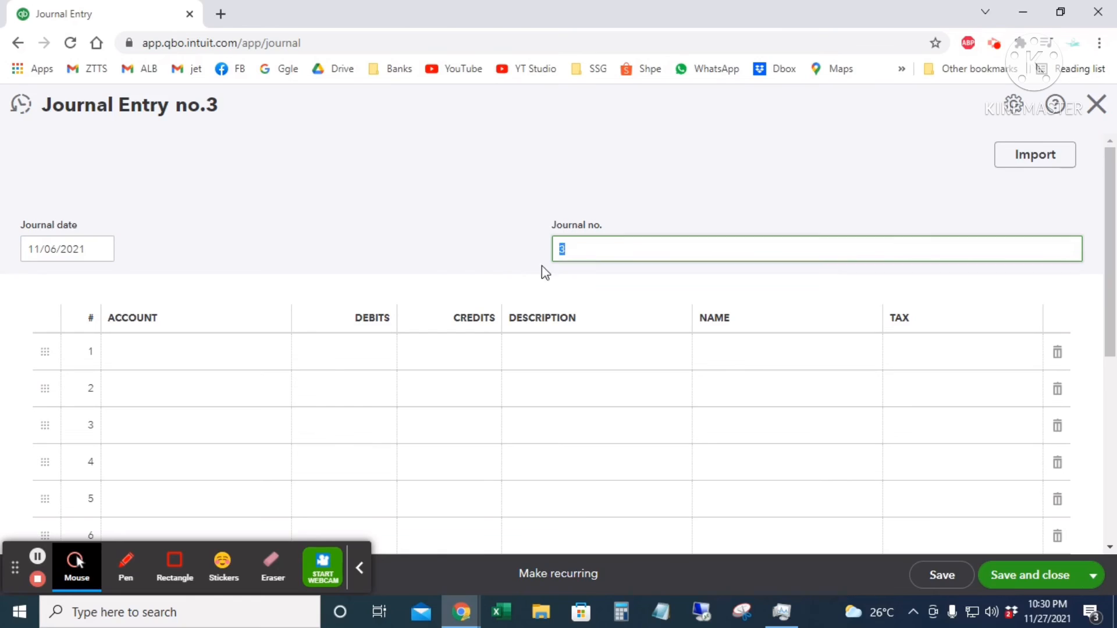
pyautogui.scroll(-2, 262, 326)
pyautogui.click(199, 265)
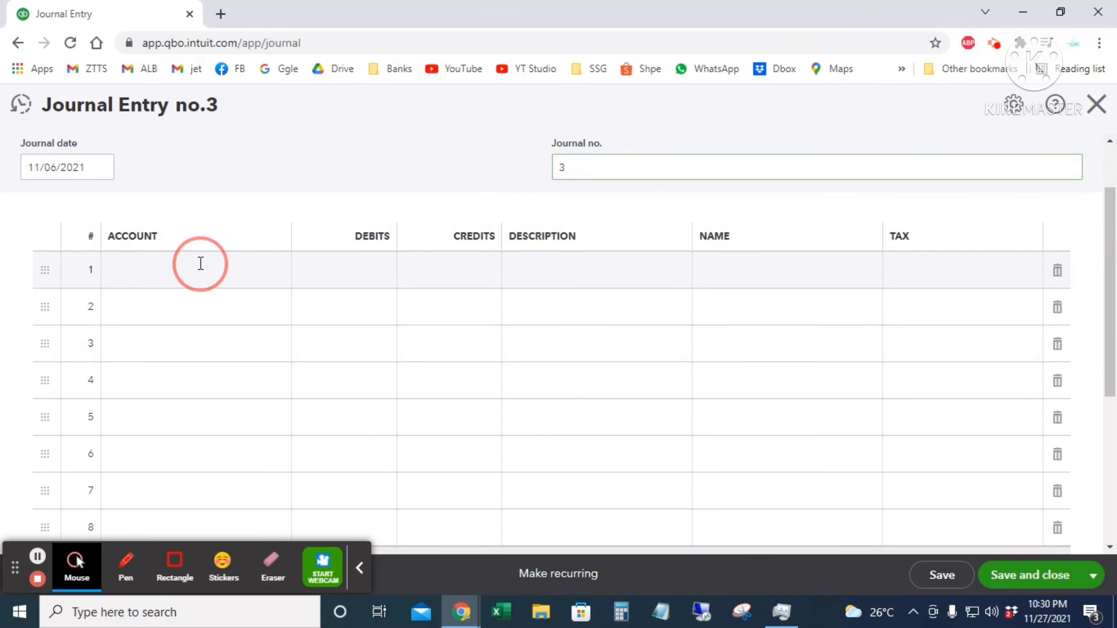
pyautogui.write('Interest expense')
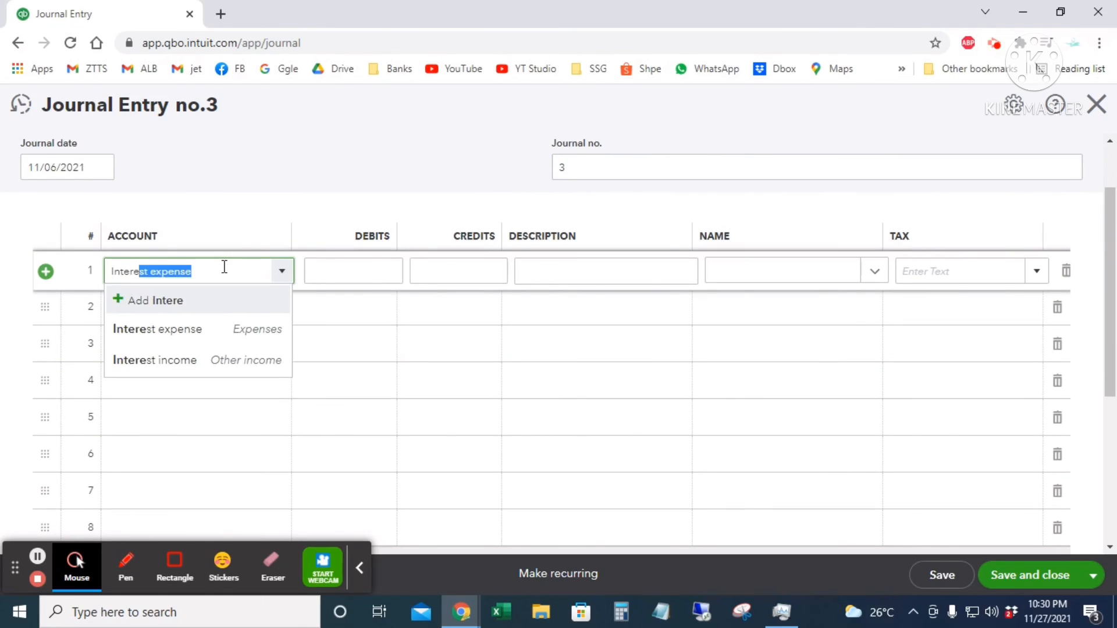
pyautogui.click(263, 327)
pyautogui.click(379, 272)
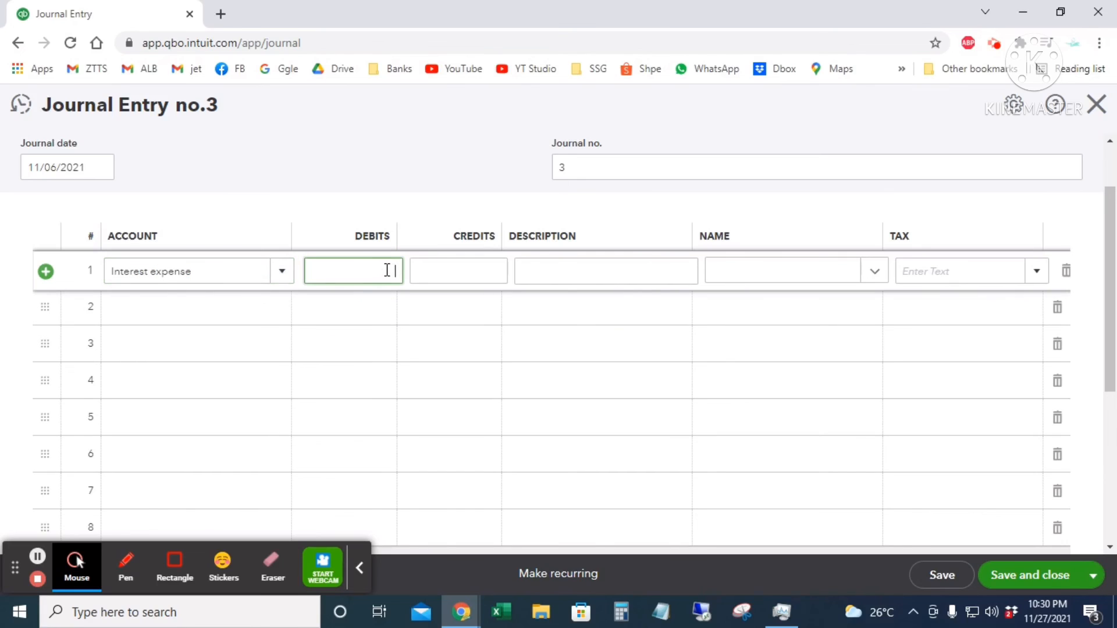
pyautogui.write('00.00')
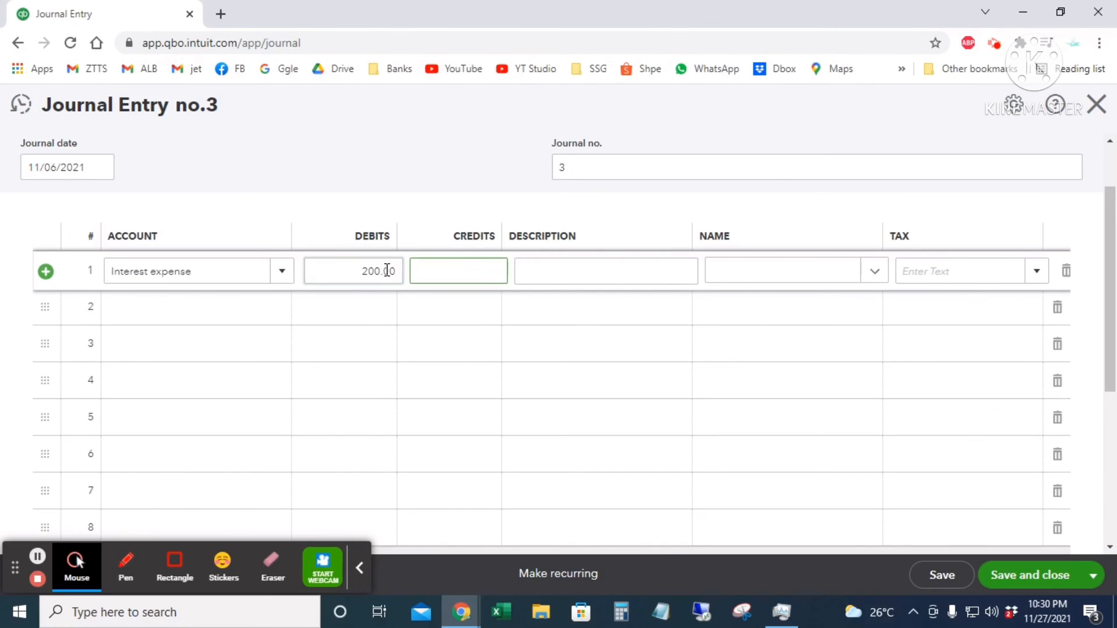
# - Set the first line's tax to No VAT (Sales)
pyautogui.click(556, 267)
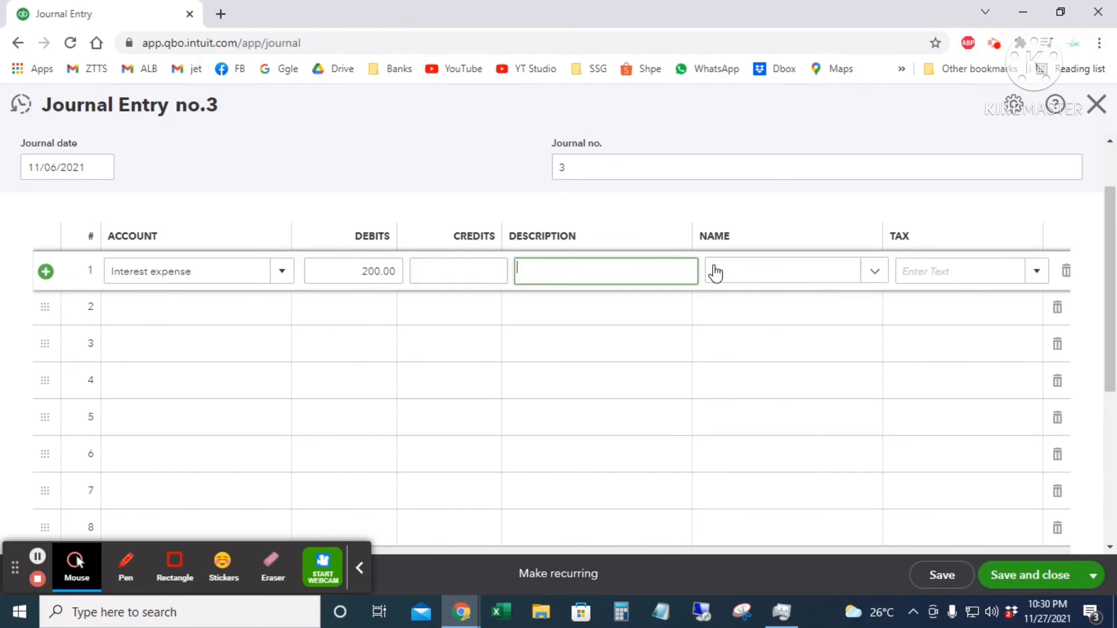
pyautogui.click(716, 270)
pyautogui.click(918, 267)
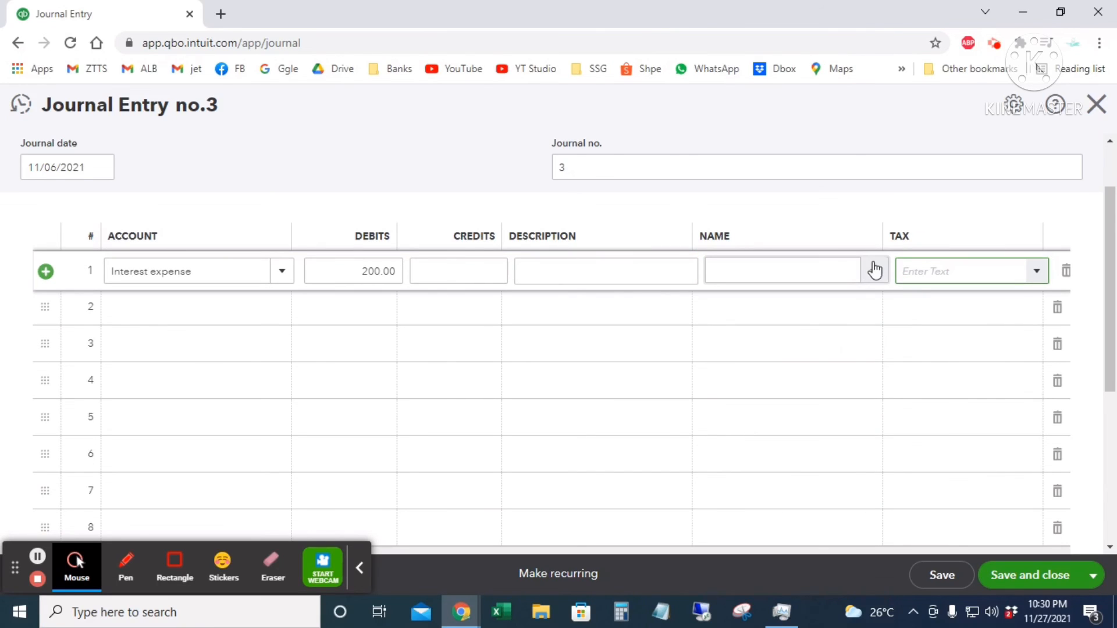
pyautogui.write('n')
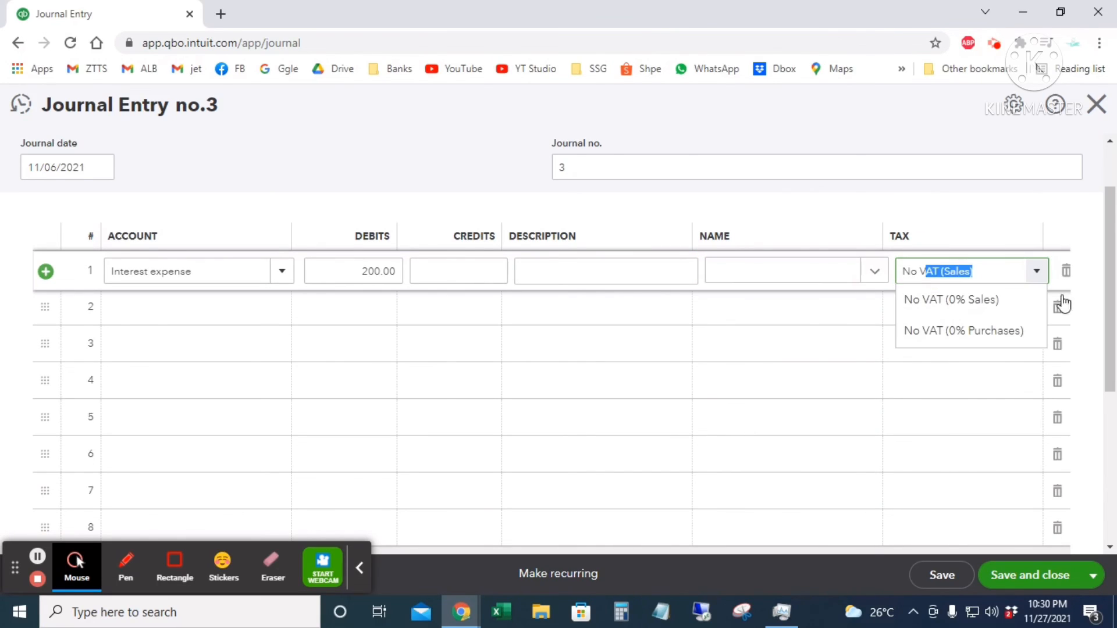
pyautogui.click(987, 299)
# - Credit Prepaid expenses 200 on line two and save the entry
pyautogui.click(168, 311)
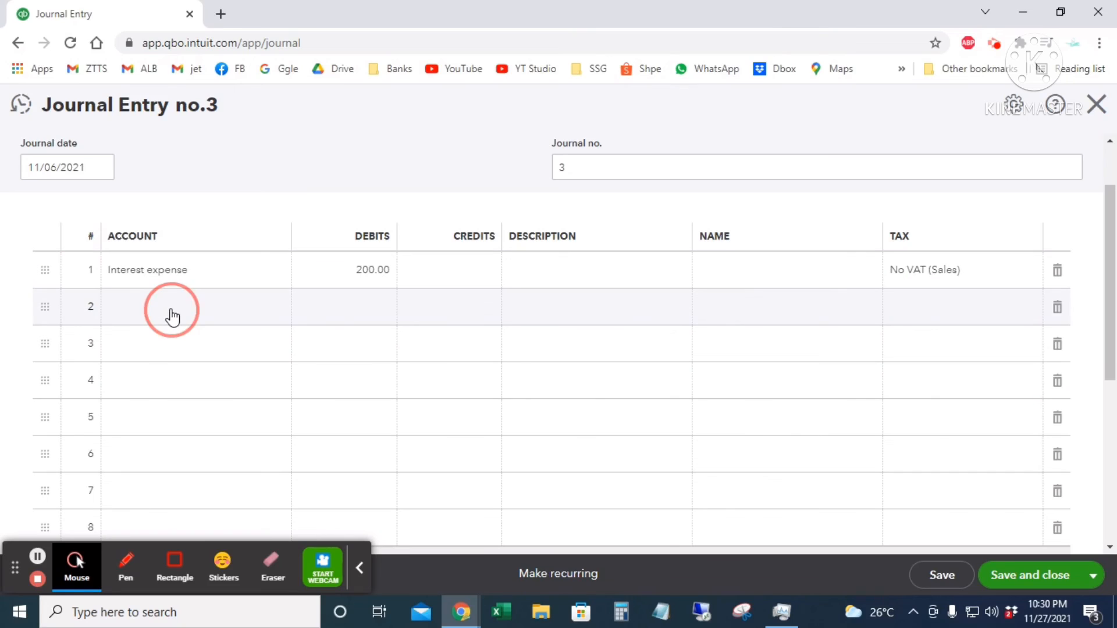
pyautogui.write('prep')
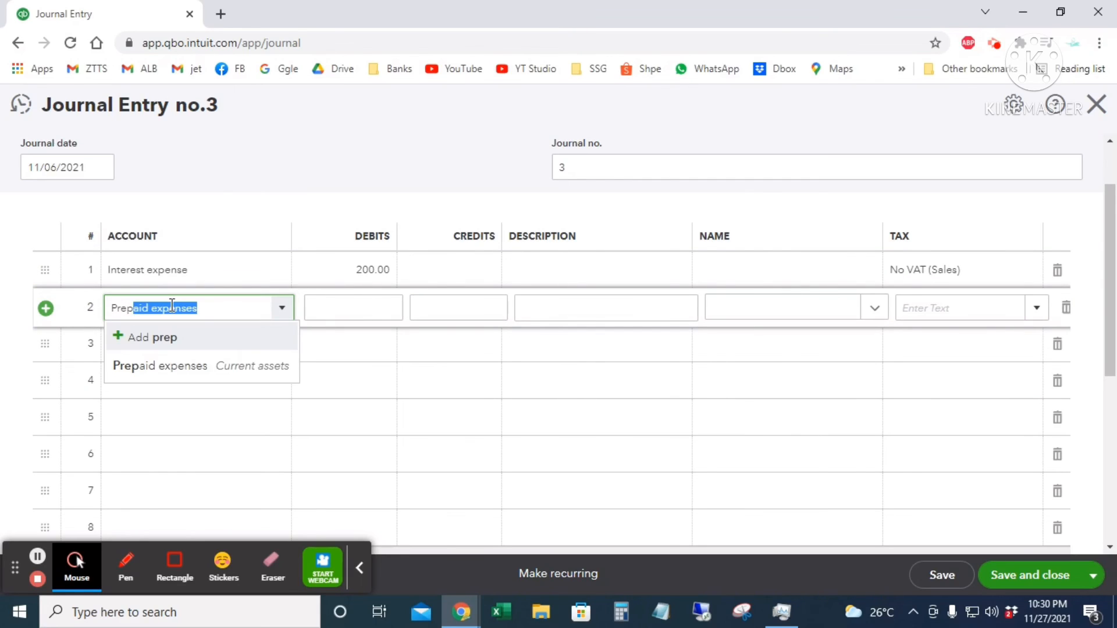
pyautogui.press('Tab')
pyautogui.click(459, 307)
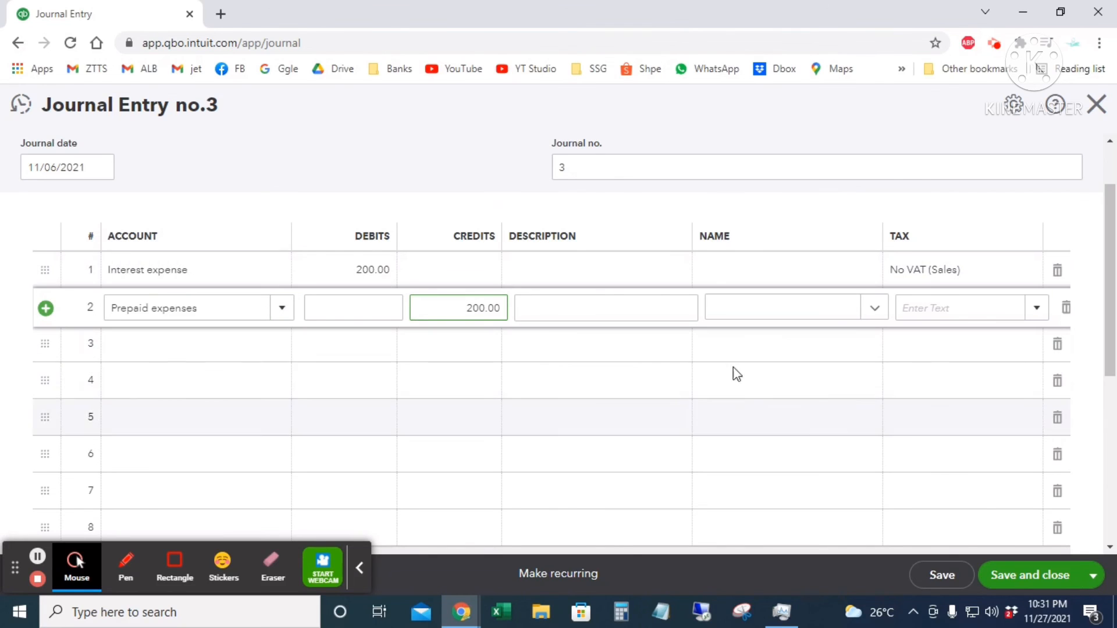
pyautogui.click(1015, 590)
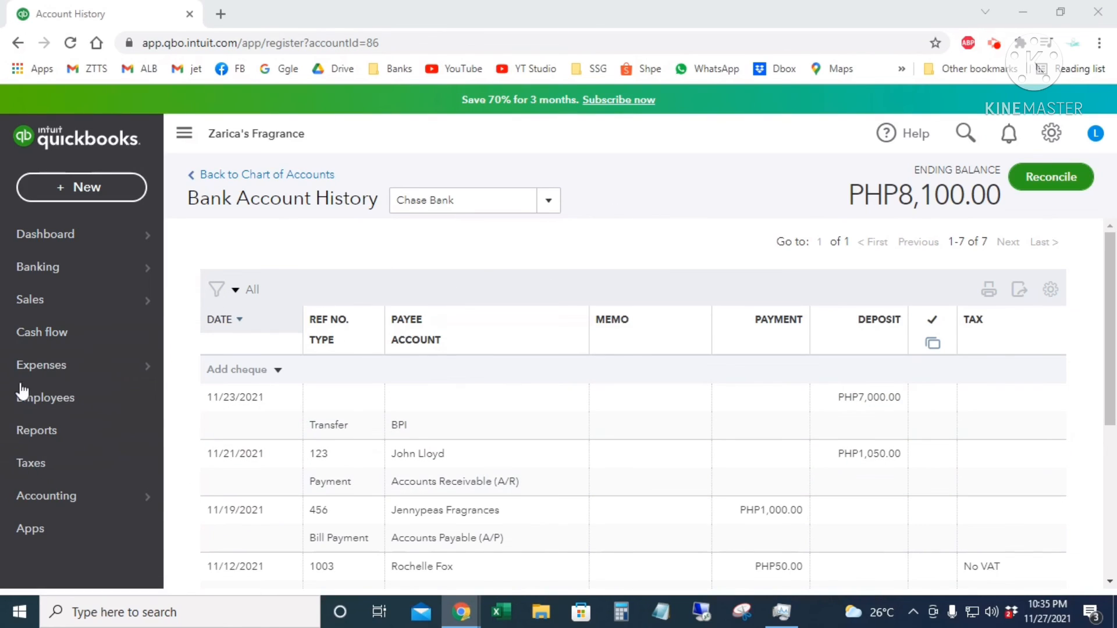
pyautogui.click(55, 447)
pyautogui.click(226, 384)
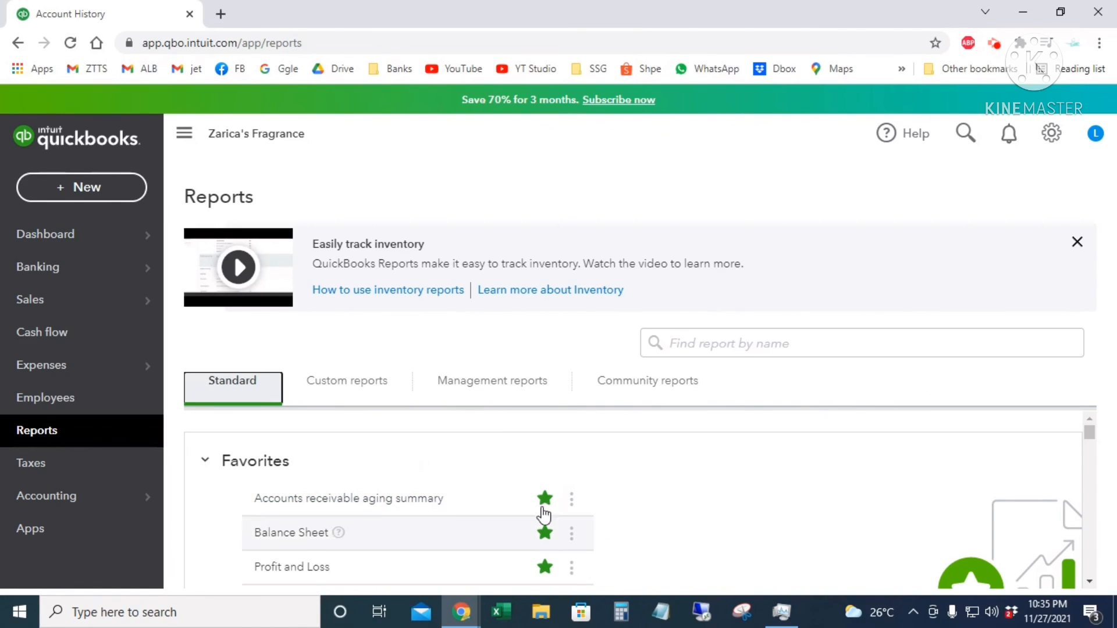
pyautogui.scroll(-2, 665, 516)
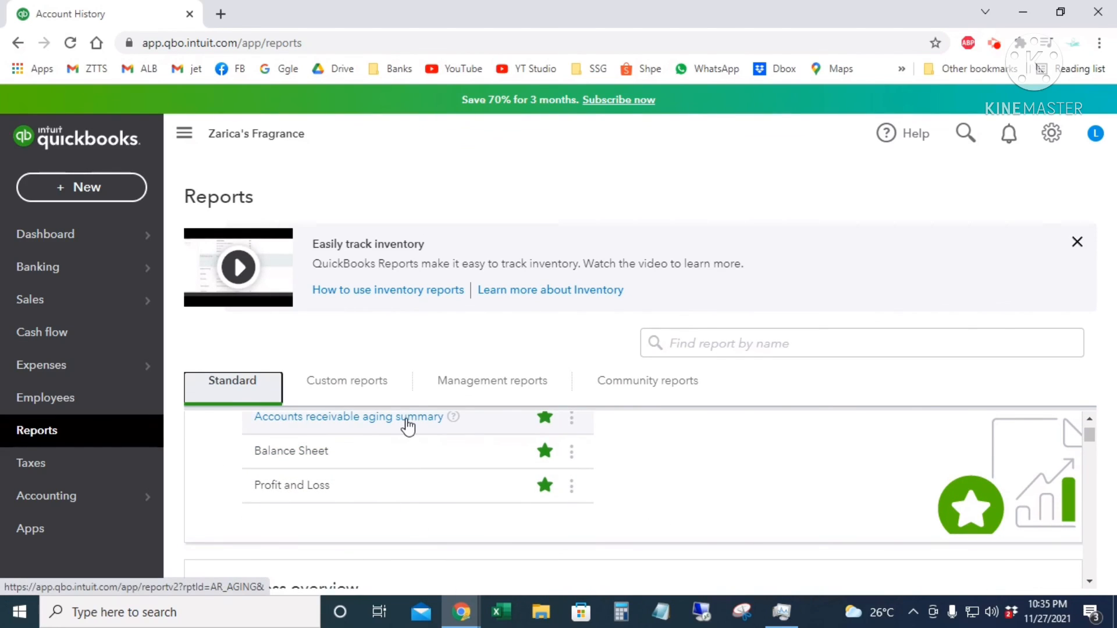
pyautogui.scroll(-4, 623, 499)
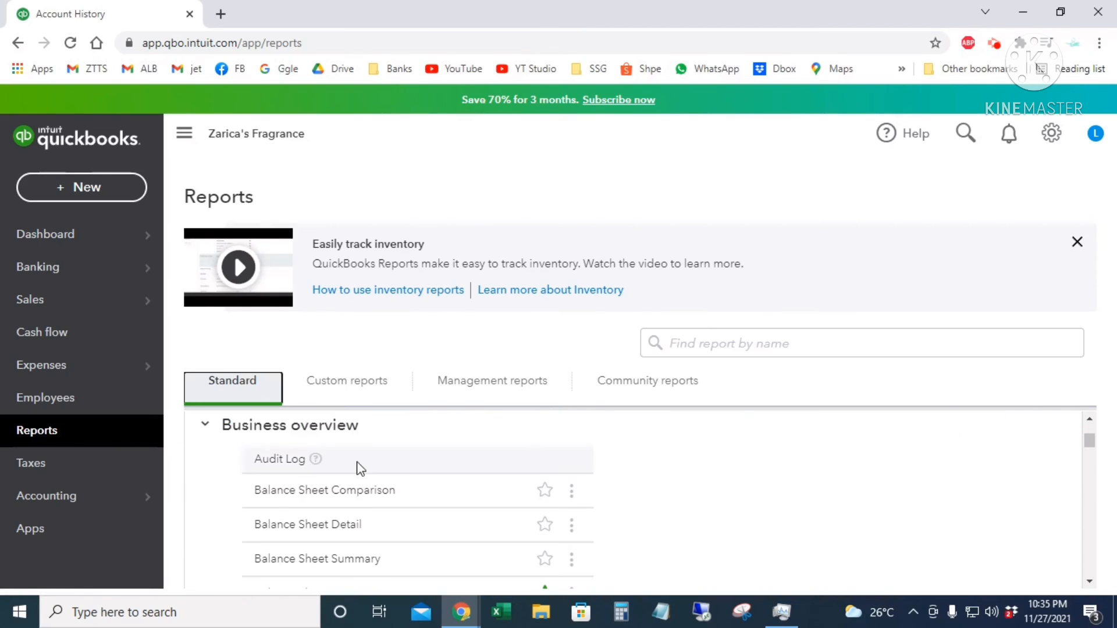
pyautogui.scroll(-2, 719, 507)
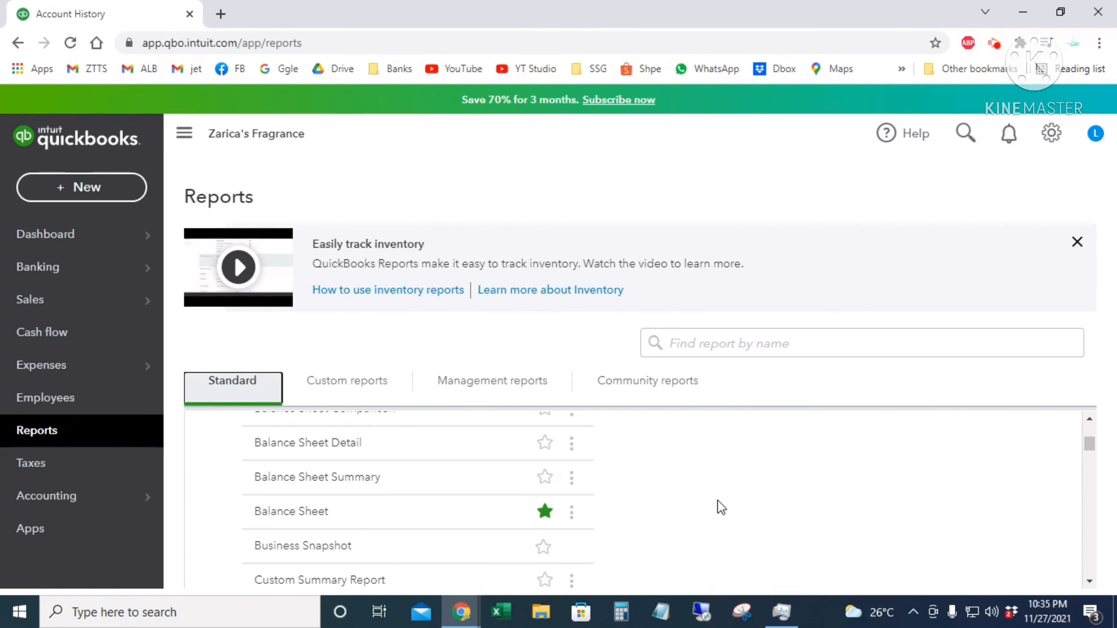
pyautogui.scroll(-5, 708, 507)
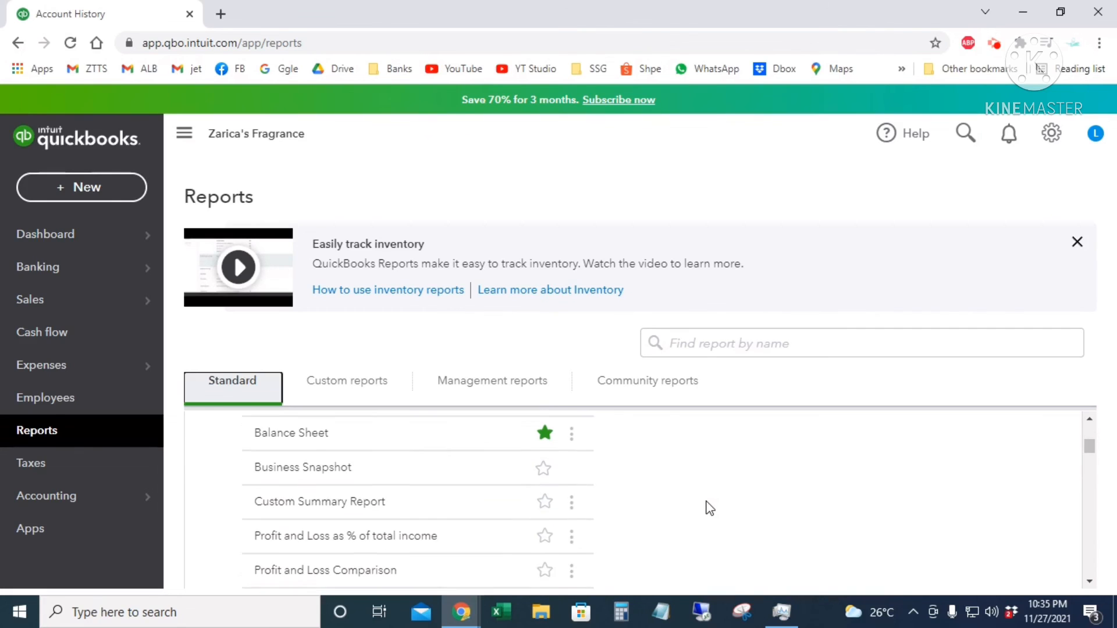
pyautogui.scroll(-6, 687, 507)
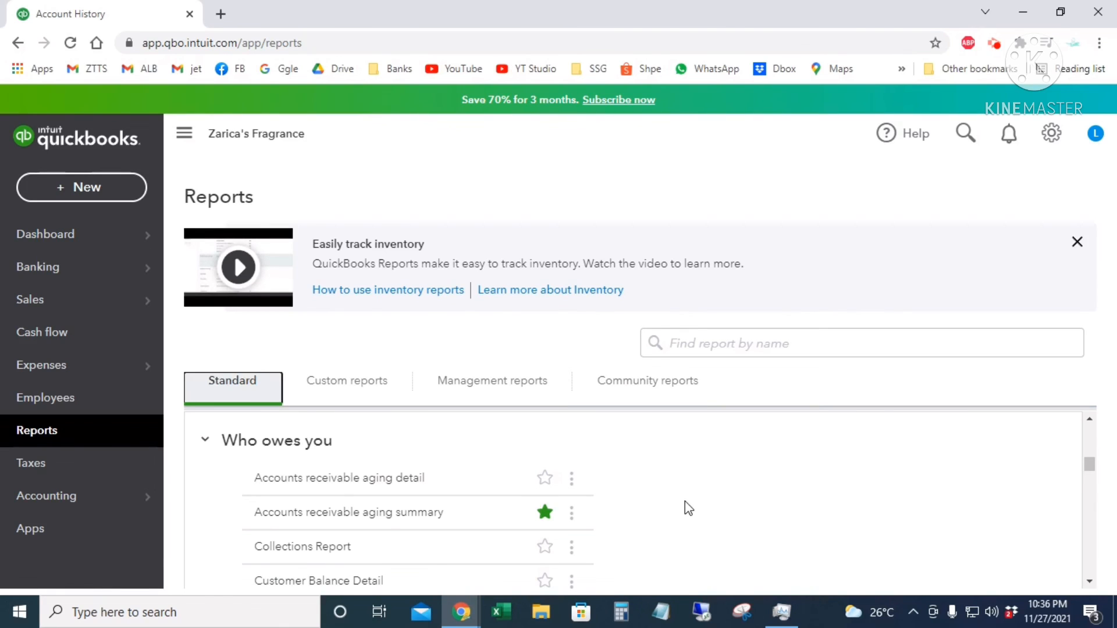
pyautogui.scroll(-3, 685, 507)
pyautogui.scroll(-4, 685, 501)
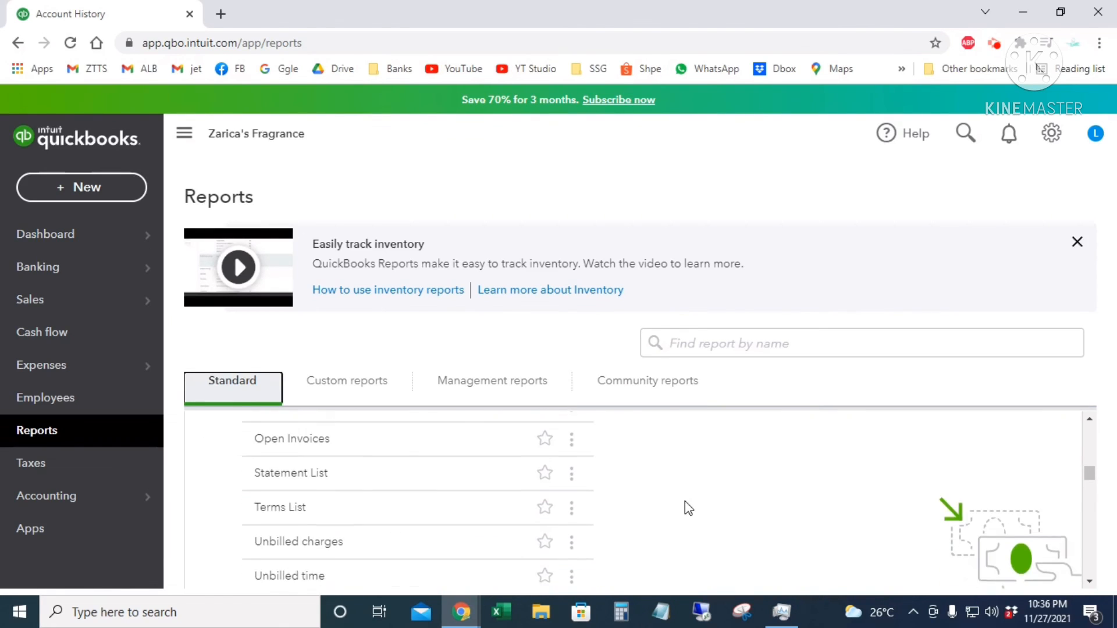
pyautogui.scroll(-2, 685, 500)
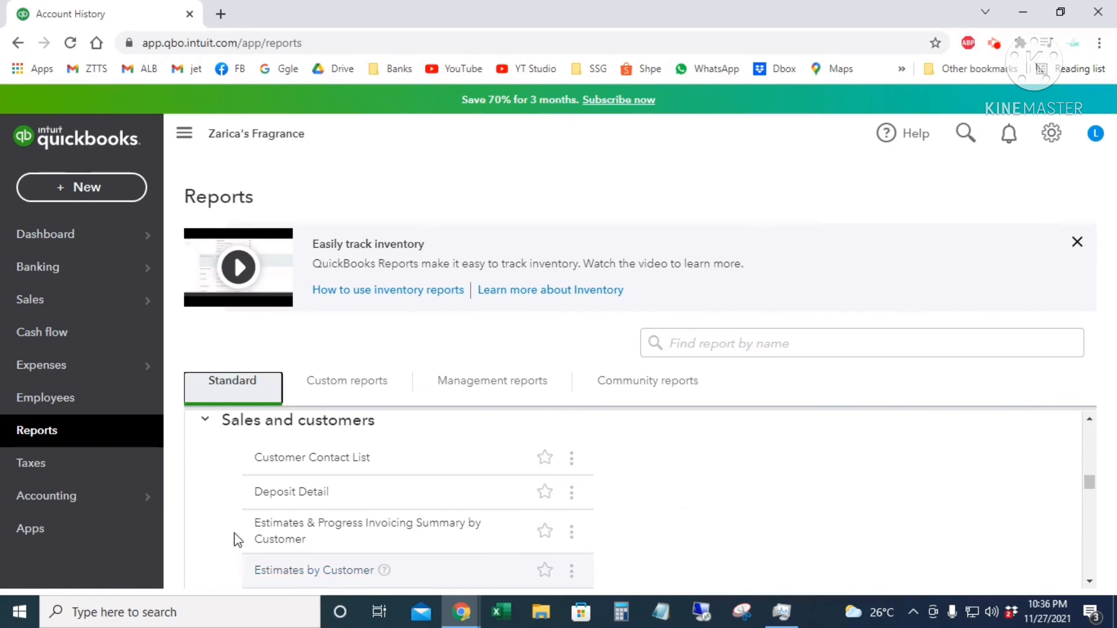
pyautogui.scroll(-7, 703, 512)
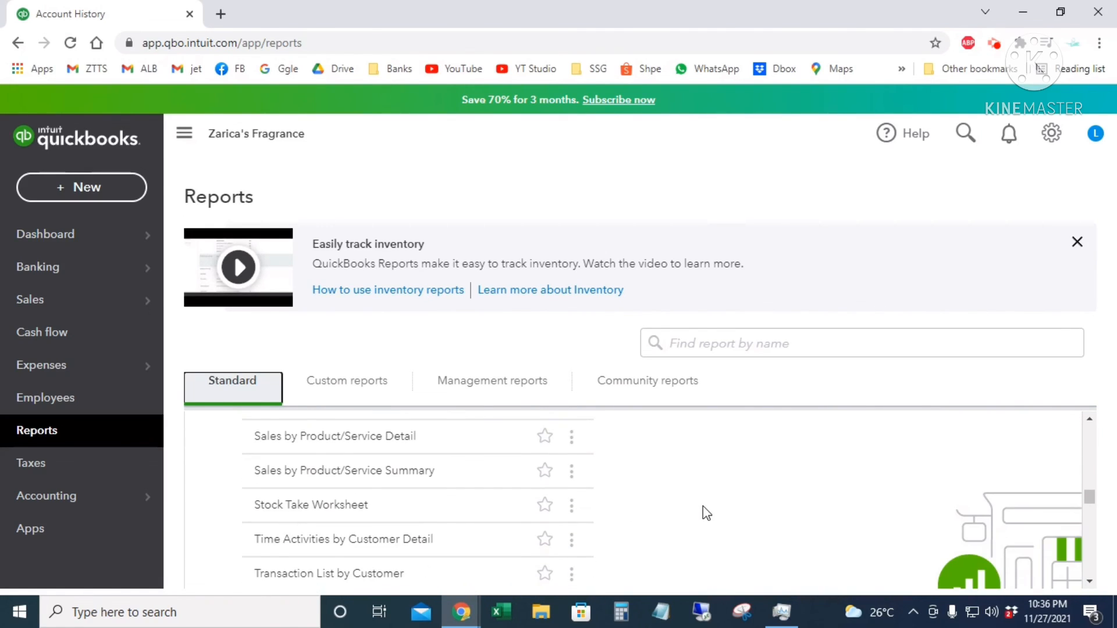
pyautogui.scroll(-2, 703, 509)
pyautogui.scroll(3, 703, 509)
pyautogui.scroll(3, 703, 506)
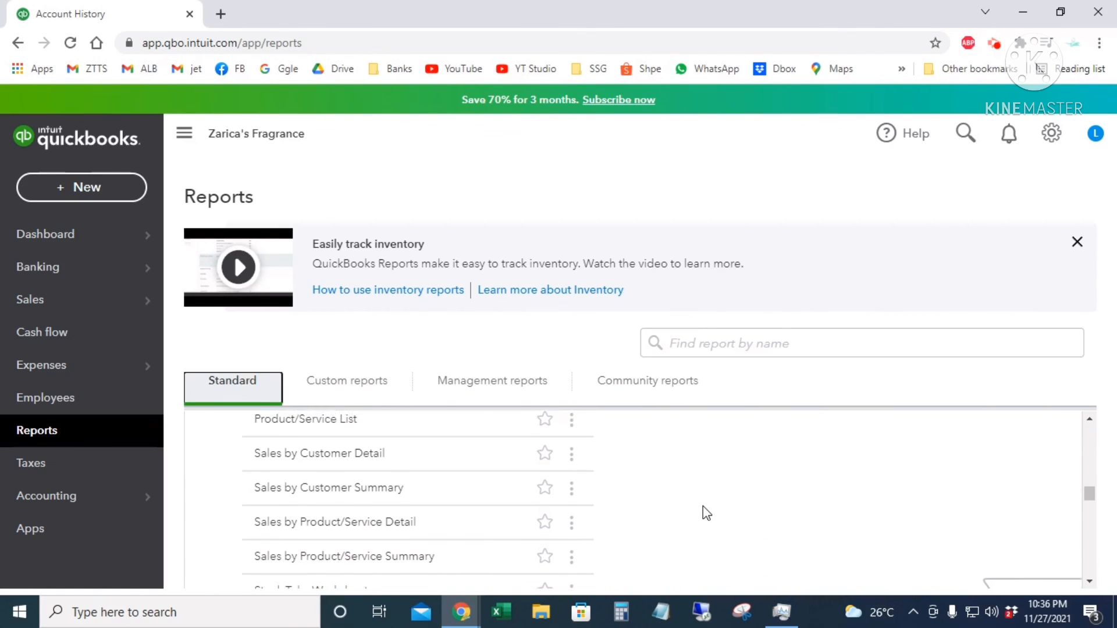
pyautogui.scroll(1, 703, 506)
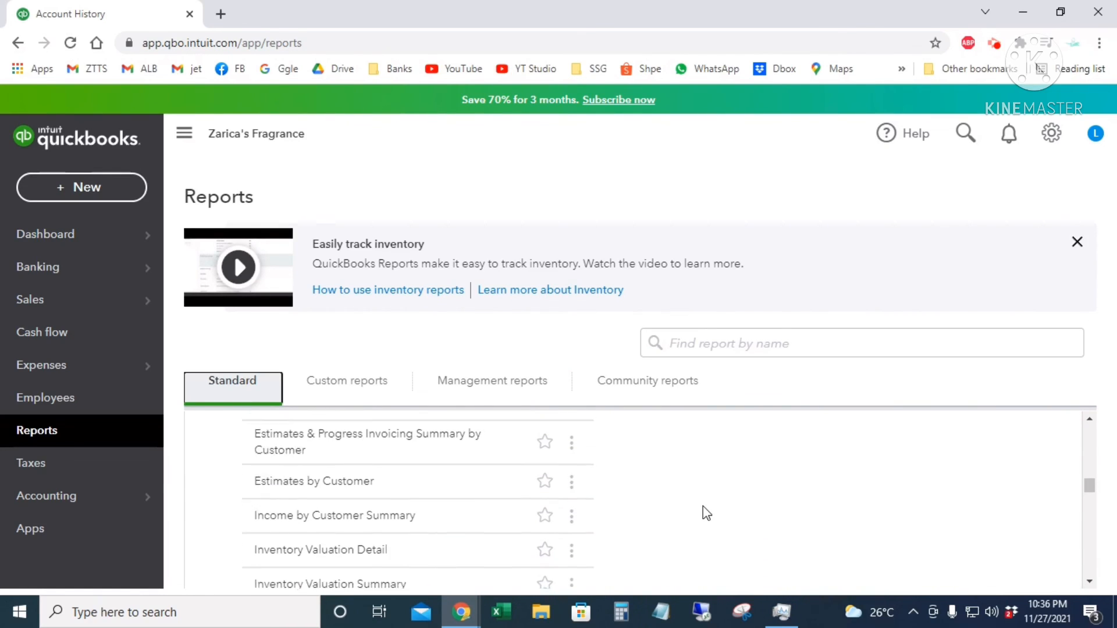
pyautogui.scroll(-1, 703, 506)
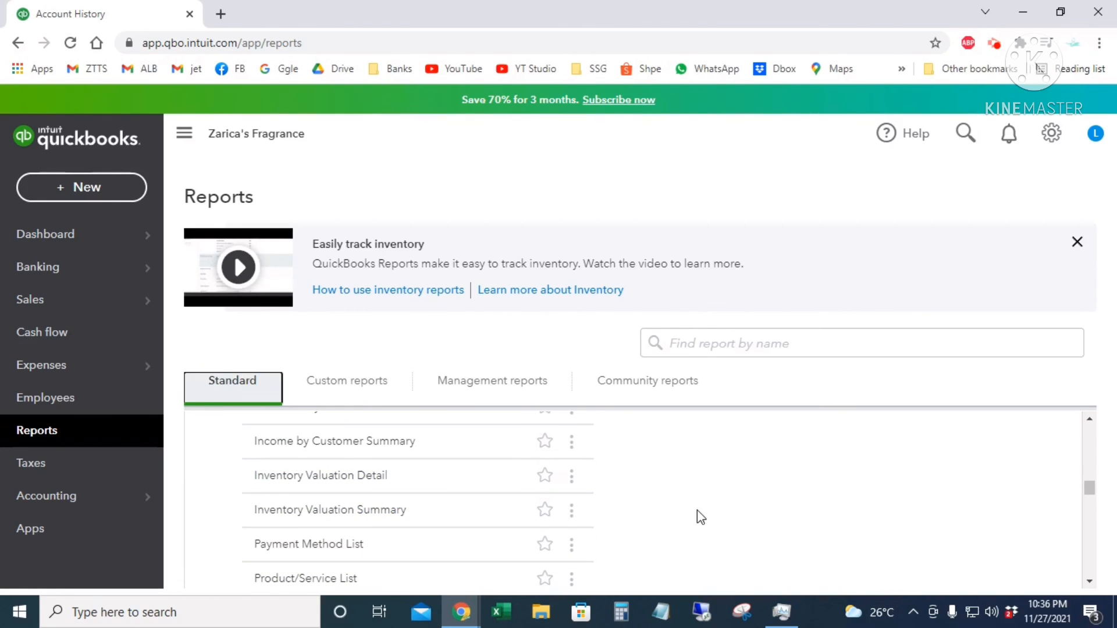
pyautogui.scroll(-6, 698, 511)
pyautogui.scroll(-3, 700, 517)
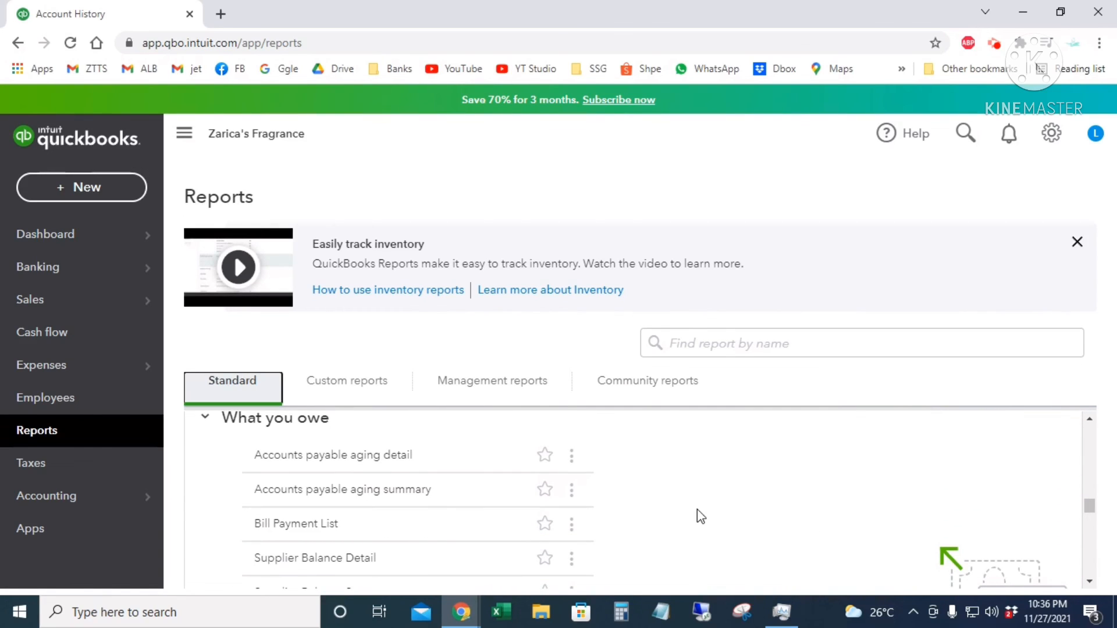
pyautogui.scroll(-2, 692, 515)
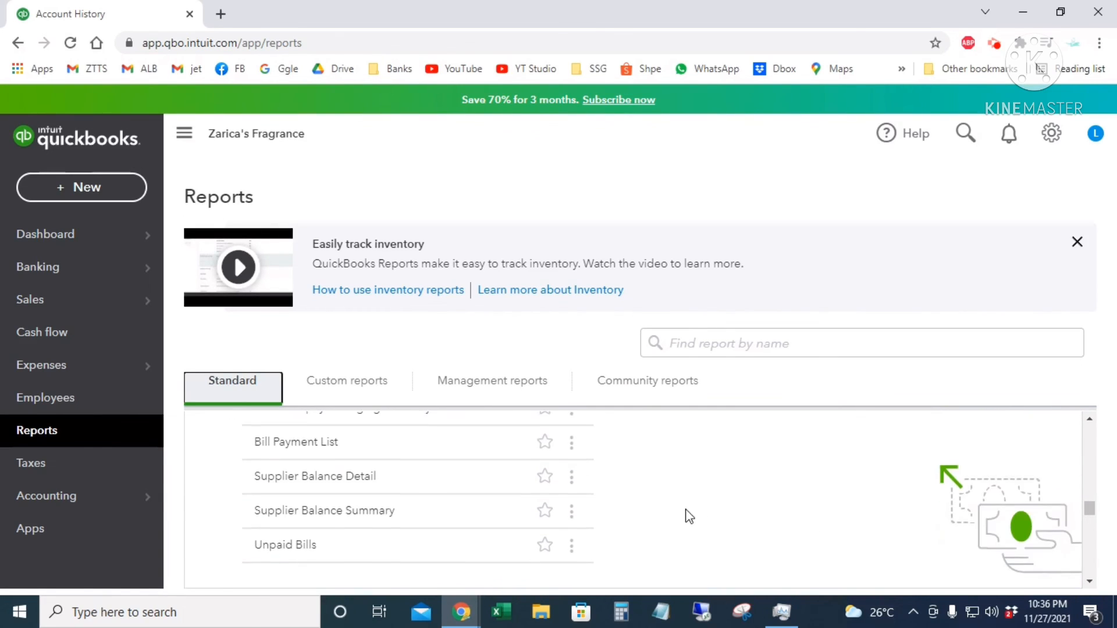
pyautogui.scroll(-2, 646, 506)
pyautogui.scroll(-2, 644, 506)
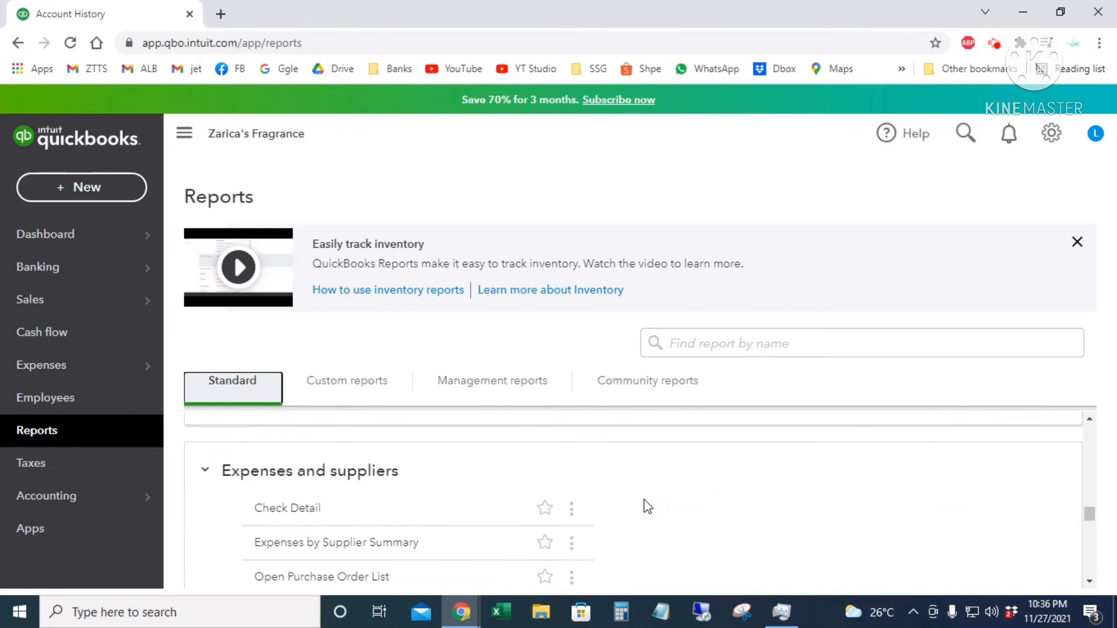
pyautogui.scroll(-2, 356, 567)
pyautogui.scroll(2, 356, 512)
pyautogui.scroll(-5, 656, 509)
pyautogui.scroll(-3, 657, 509)
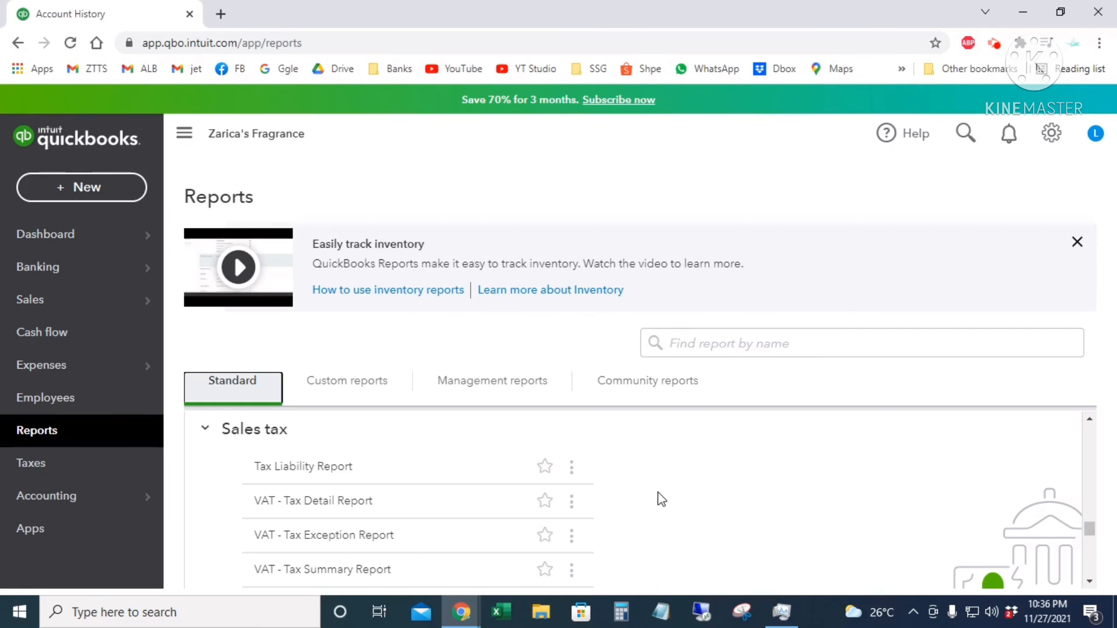
pyautogui.scroll(-3, 661, 499)
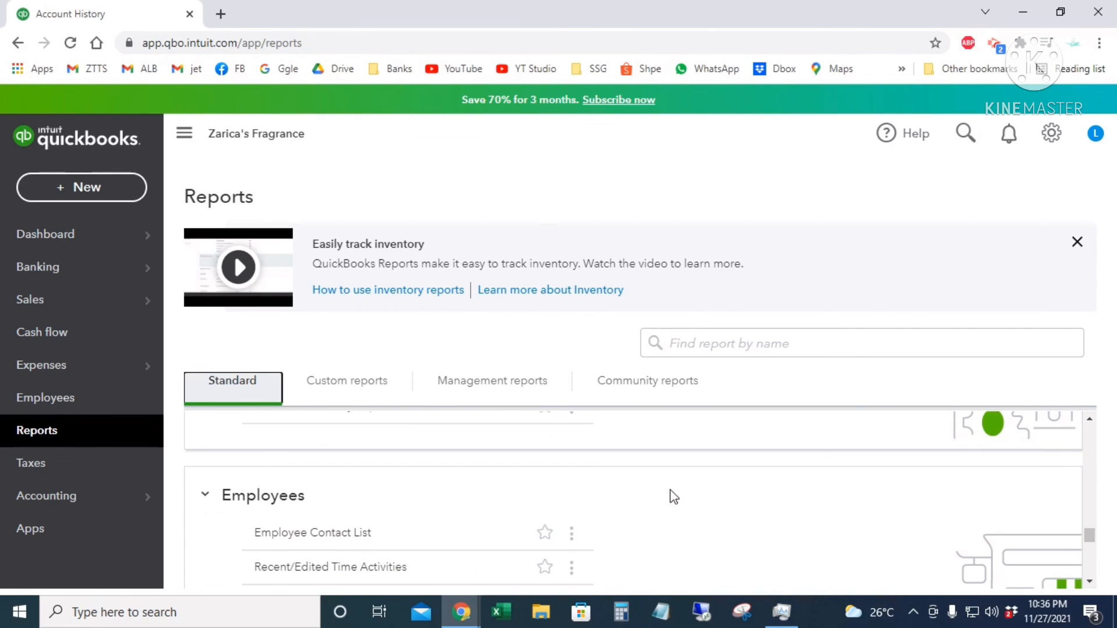
pyautogui.scroll(-2, 669, 488)
pyautogui.scroll(1, 672, 485)
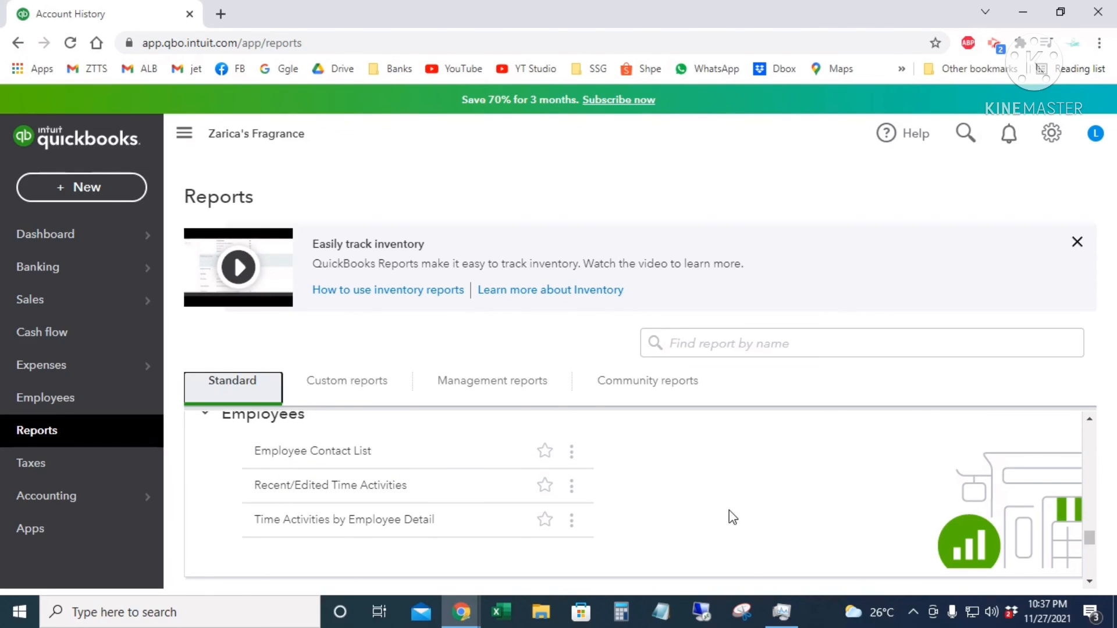
pyautogui.scroll(-3, 728, 511)
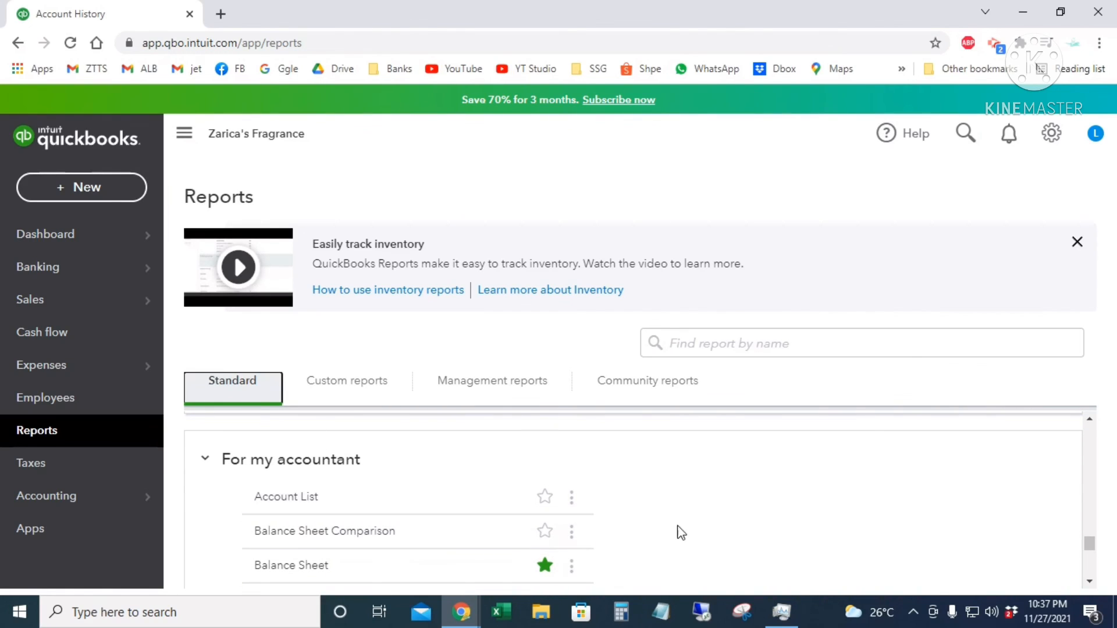
pyautogui.scroll(-4, 689, 541)
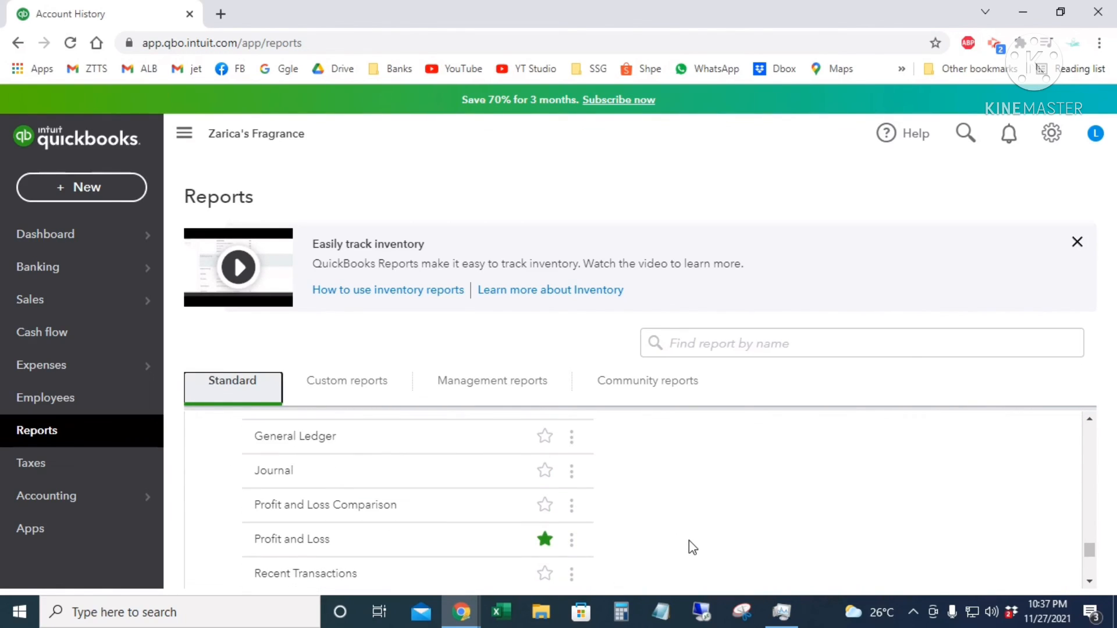
pyautogui.scroll(-5, 689, 541)
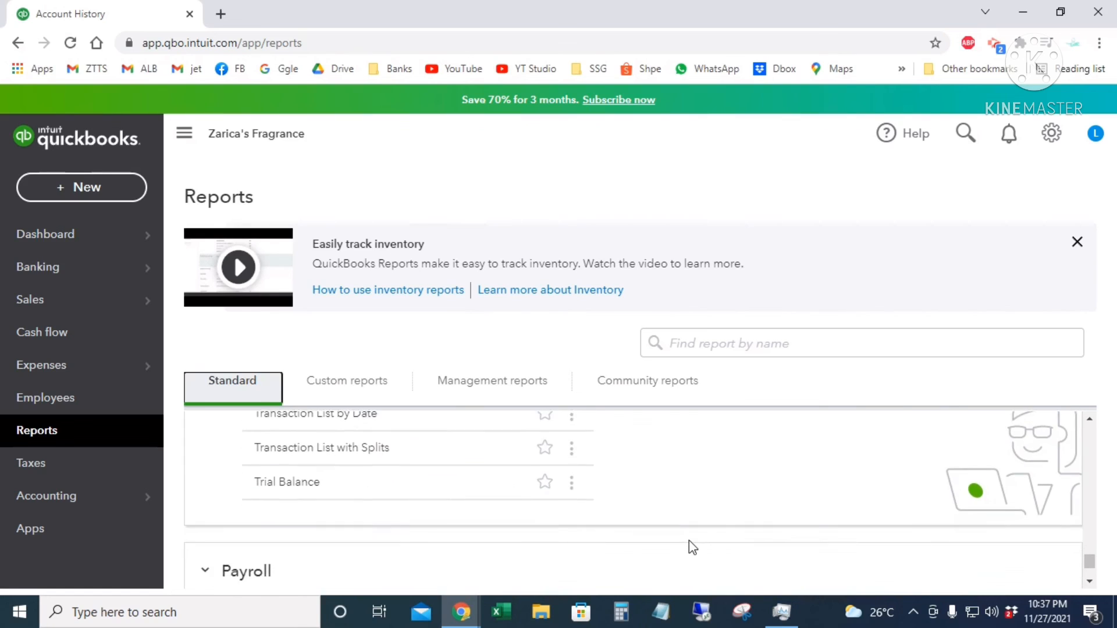
pyautogui.scroll(-2, 688, 546)
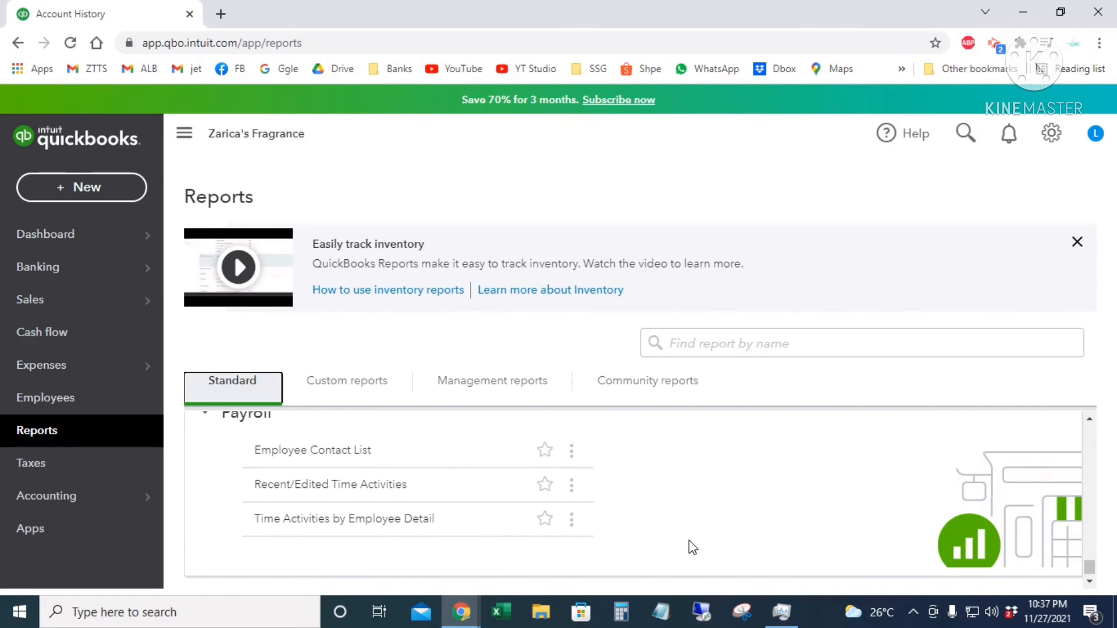
pyautogui.scroll(3, 688, 538)
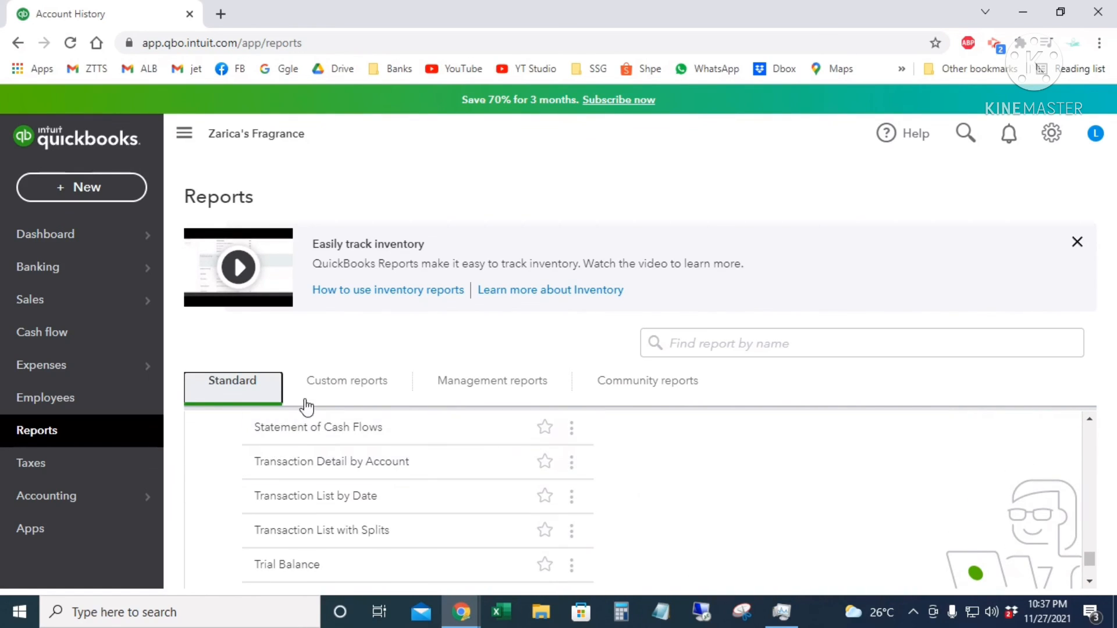
# - Browse the Custom, Management and Community report categories
pyautogui.click(344, 384)
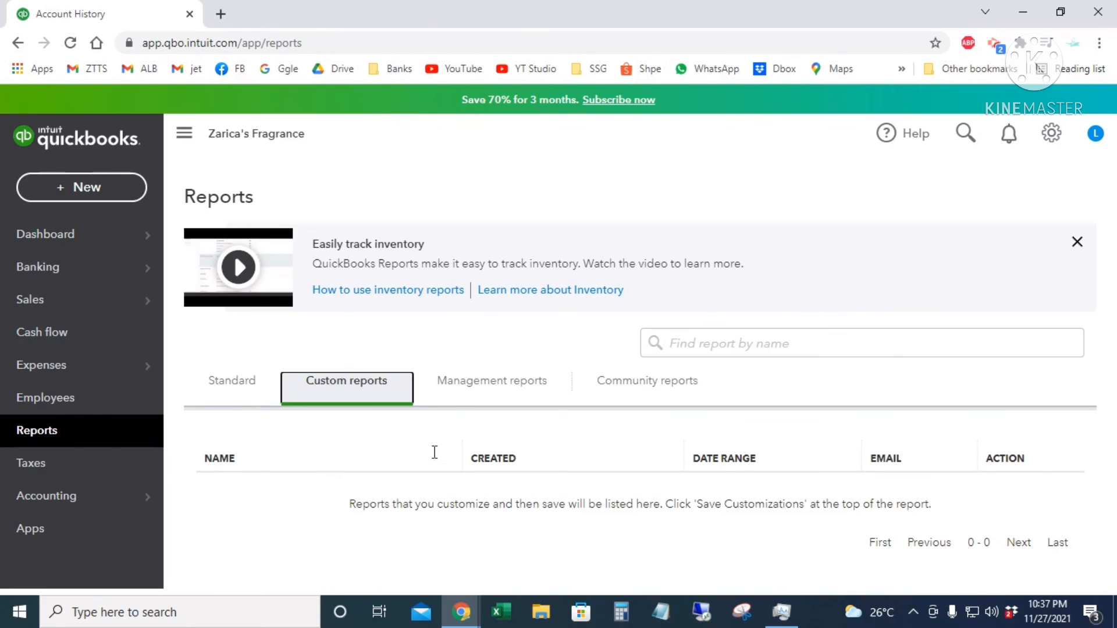
pyautogui.click(489, 386)
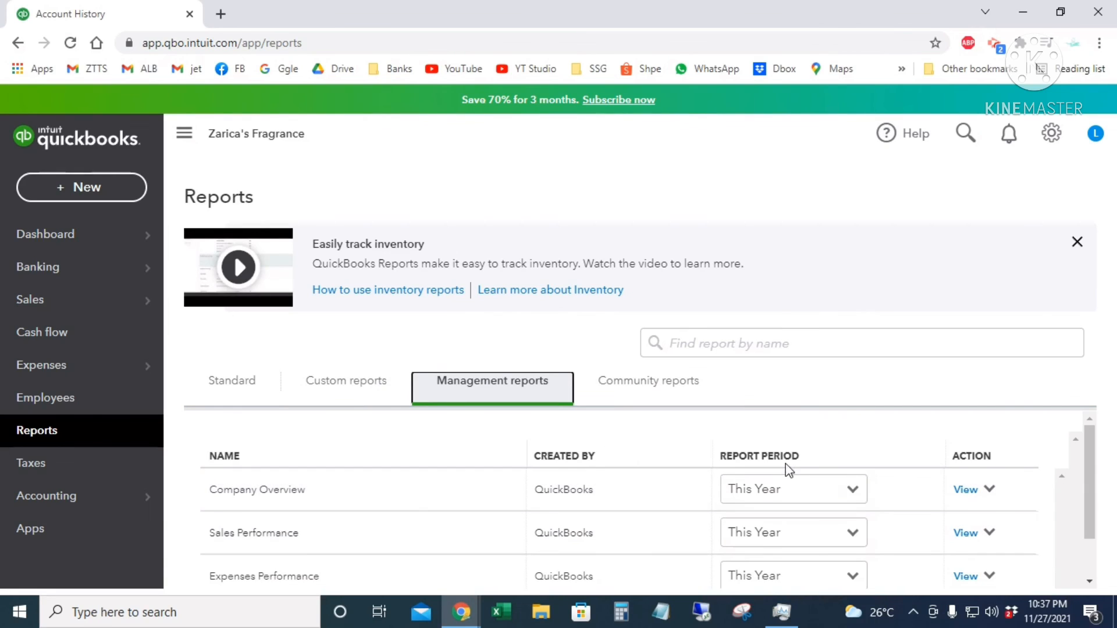
pyautogui.scroll(-2, 685, 514)
pyautogui.scroll(2, 686, 513)
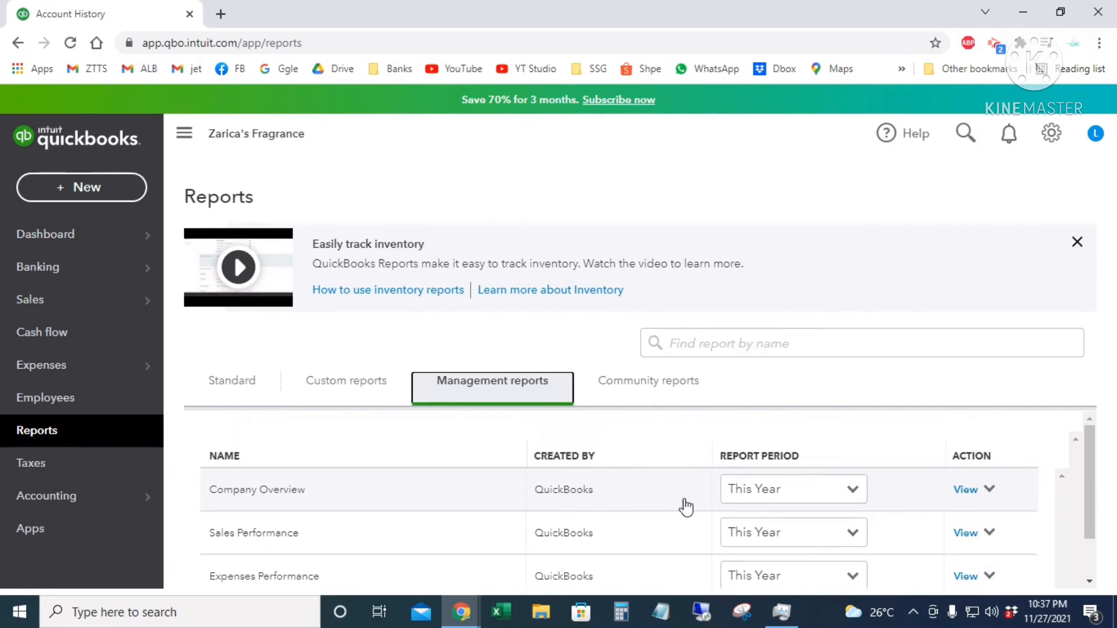
pyautogui.click(648, 387)
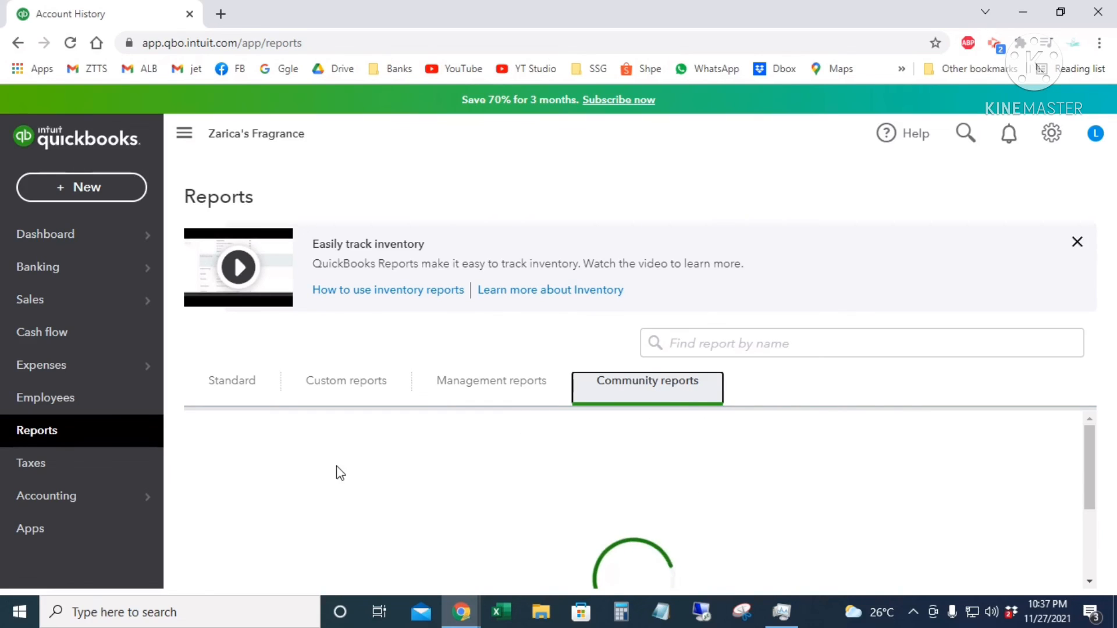
# - Open the Profit and Loss report from the Standard reports list
pyautogui.click(226, 385)
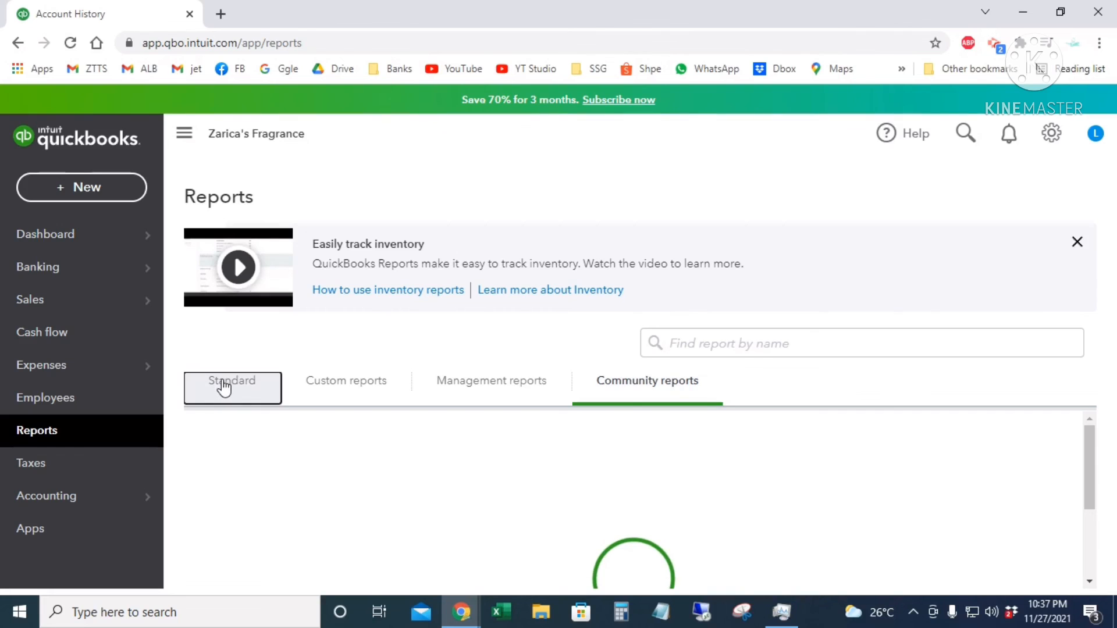
pyautogui.scroll(-2, 685, 538)
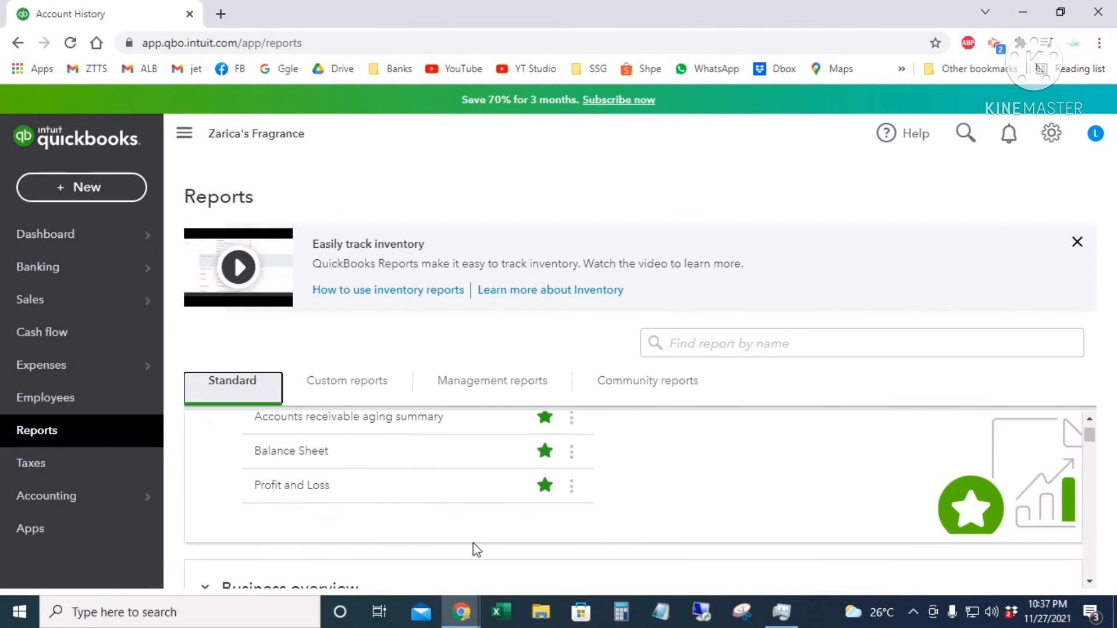
pyautogui.click(291, 488)
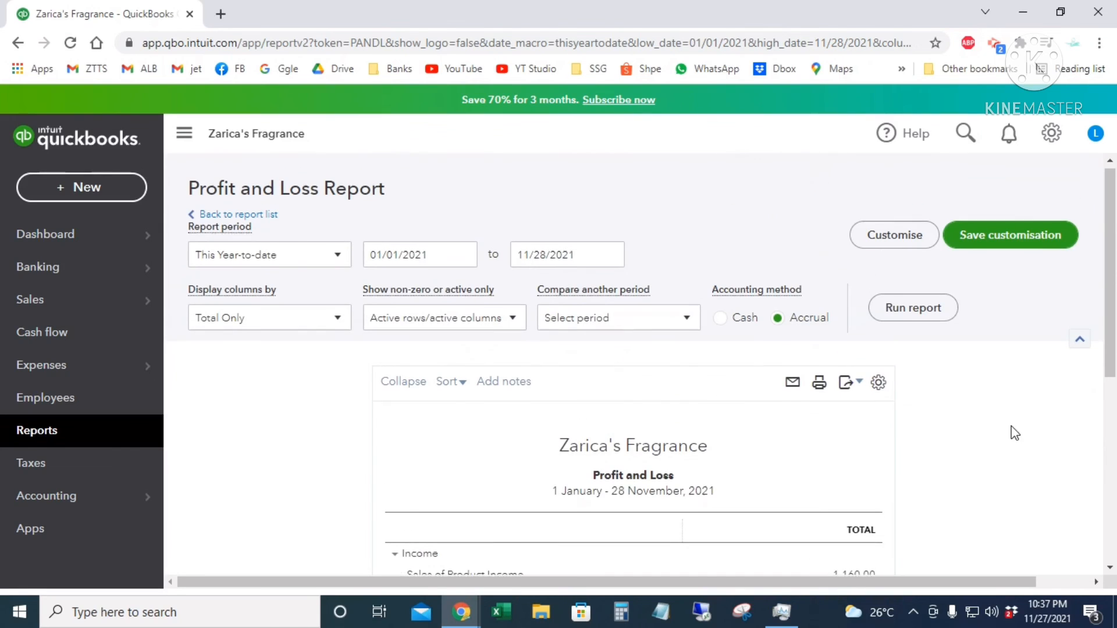
# - Rerun Profit and Loss for 01/01/2021–11/28/2021 and review it down to PHP110.00 net earnings
pyautogui.click(463, 259)
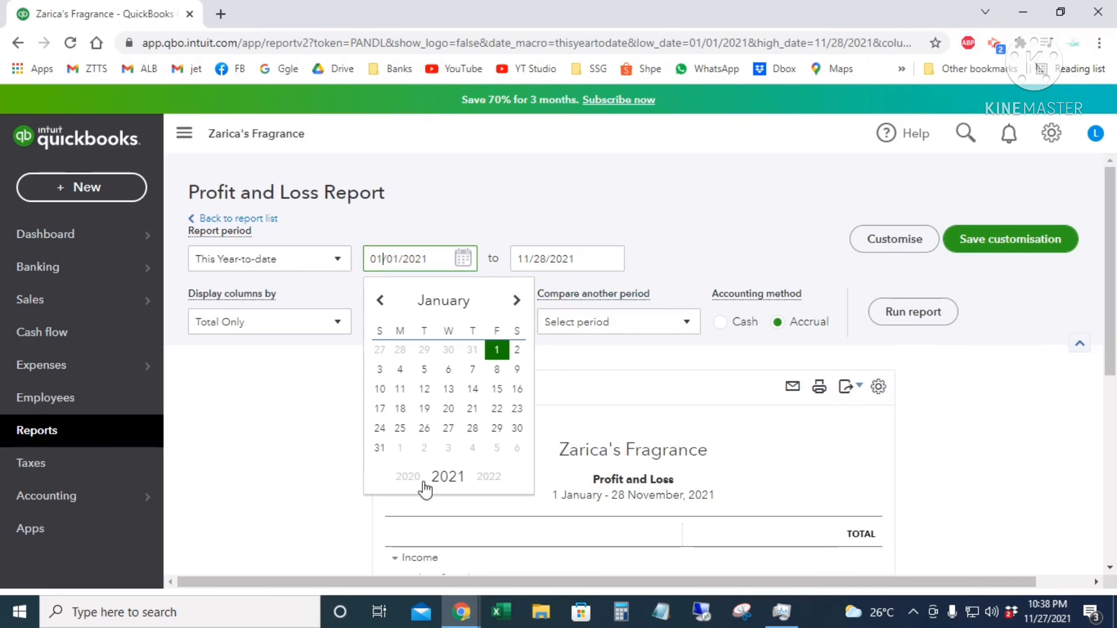
pyautogui.click(595, 251)
pyautogui.click(730, 240)
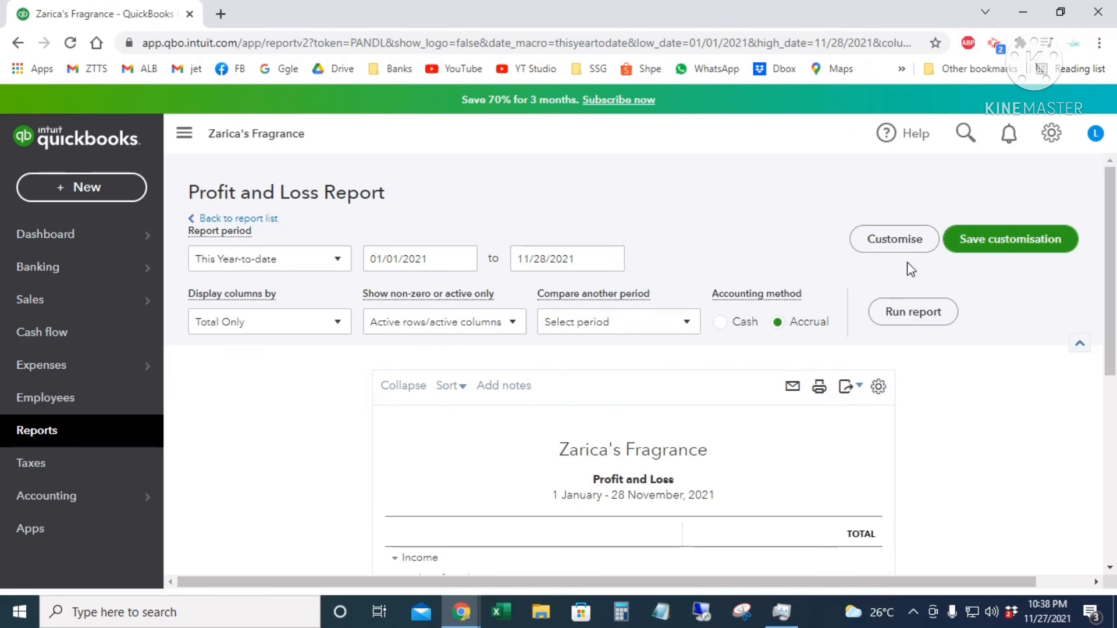
pyautogui.click(918, 314)
pyautogui.scroll(-3, 922, 407)
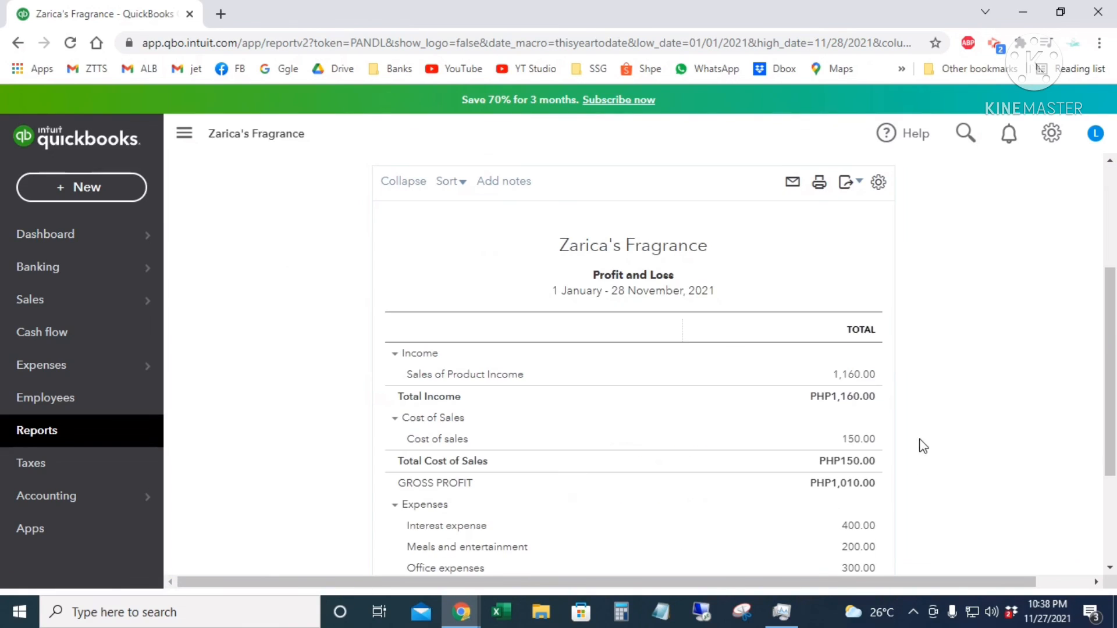
pyautogui.scroll(-2, 905, 409)
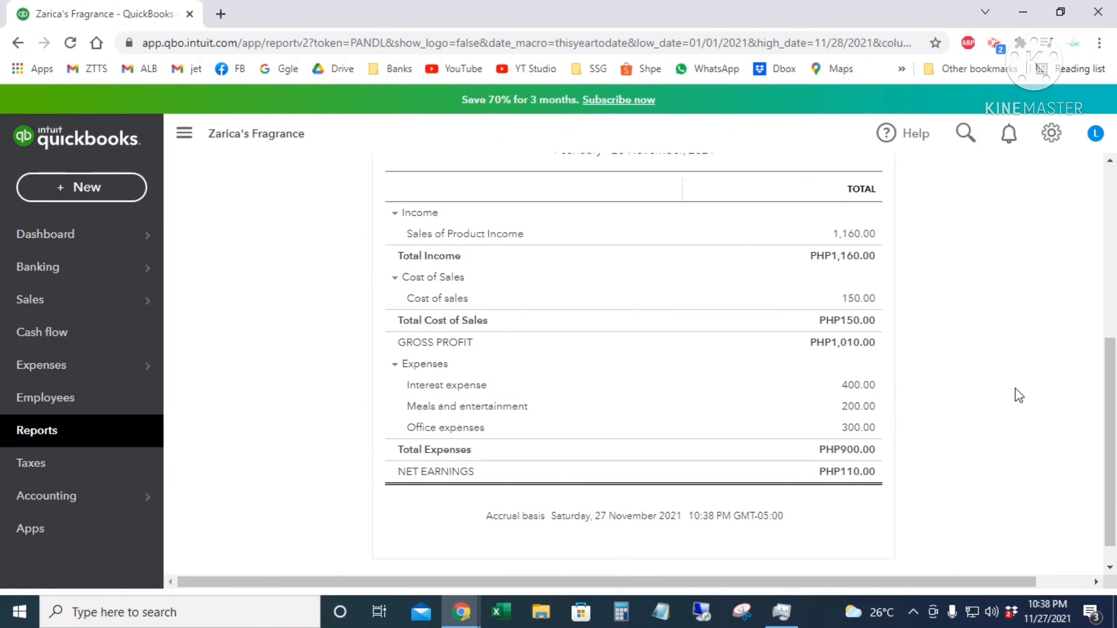
pyautogui.scroll(2, 998, 391)
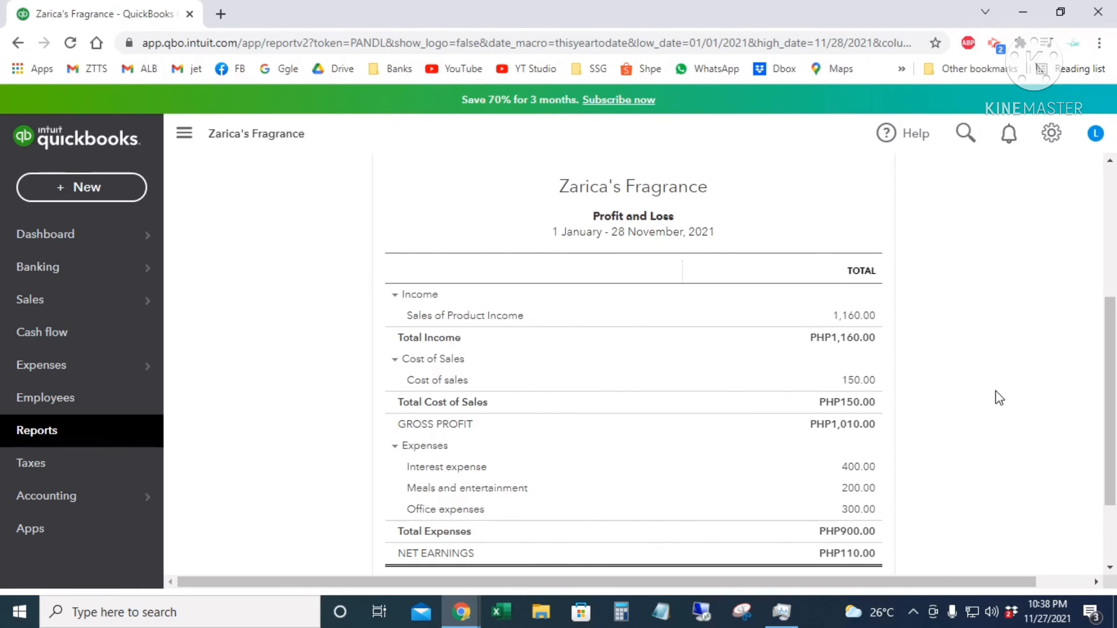
pyautogui.scroll(-2, 998, 399)
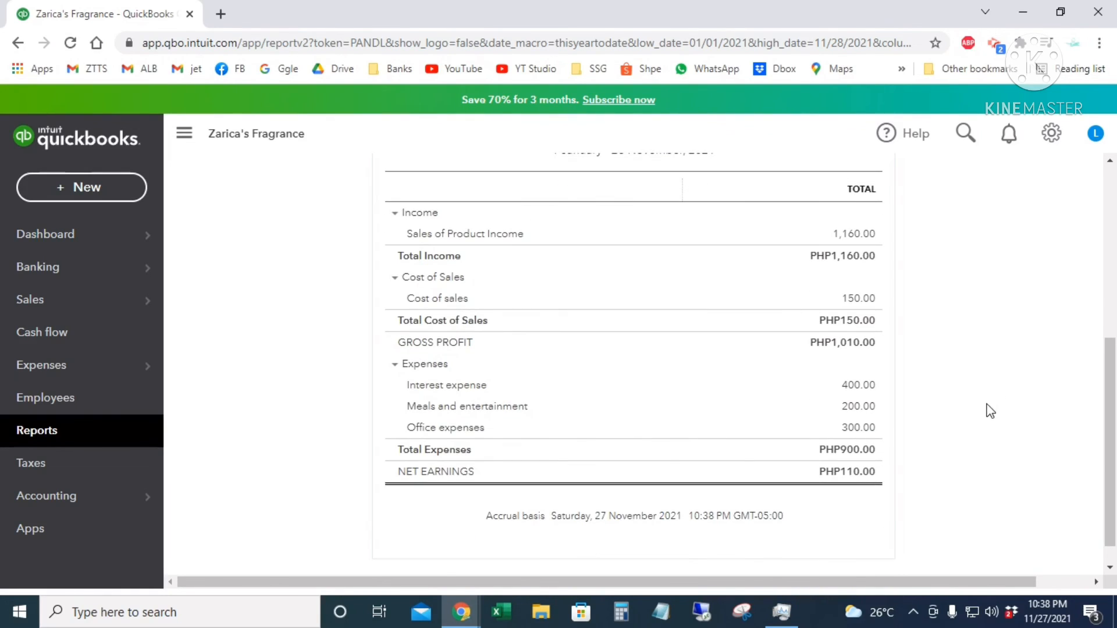
pyautogui.scroll(5, 989, 407)
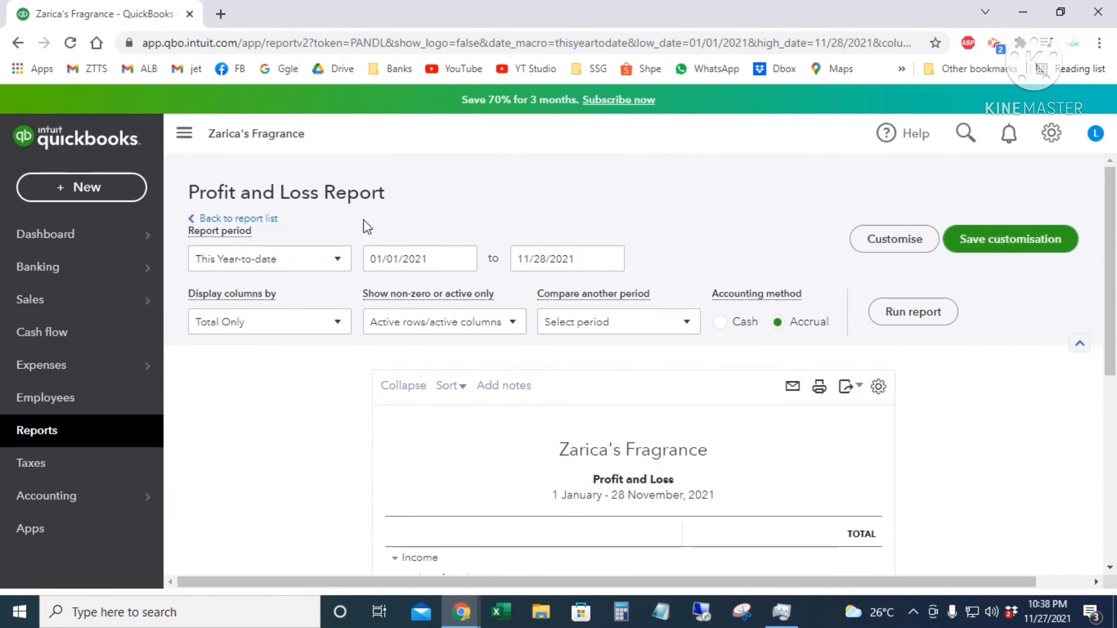
pyautogui.click(338, 327)
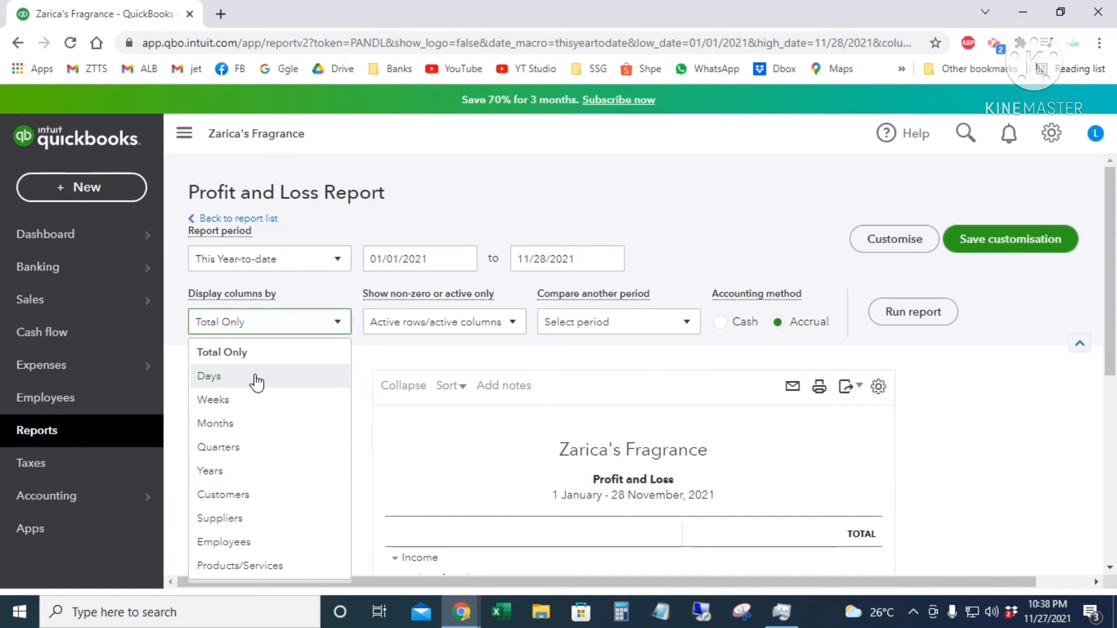
pyautogui.click(513, 325)
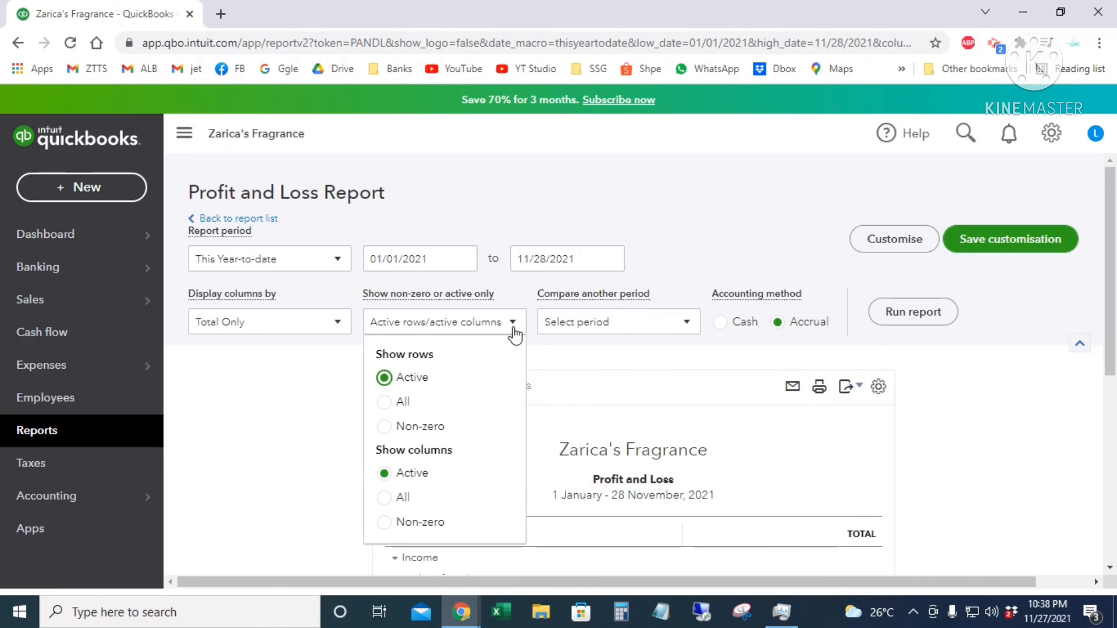
pyautogui.click(684, 323)
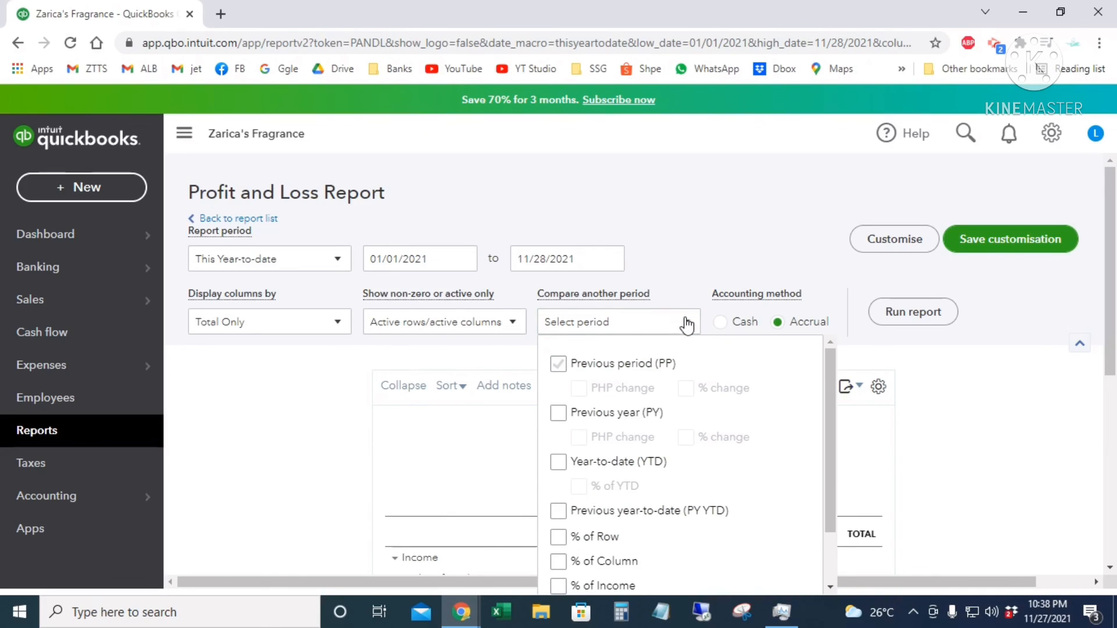
pyautogui.click(957, 394)
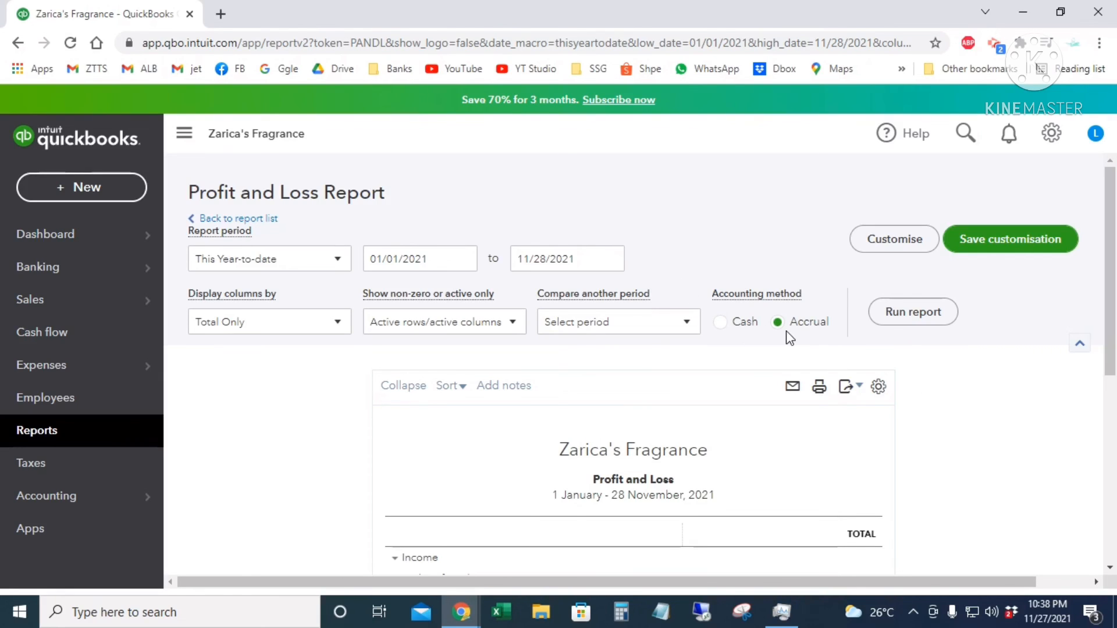